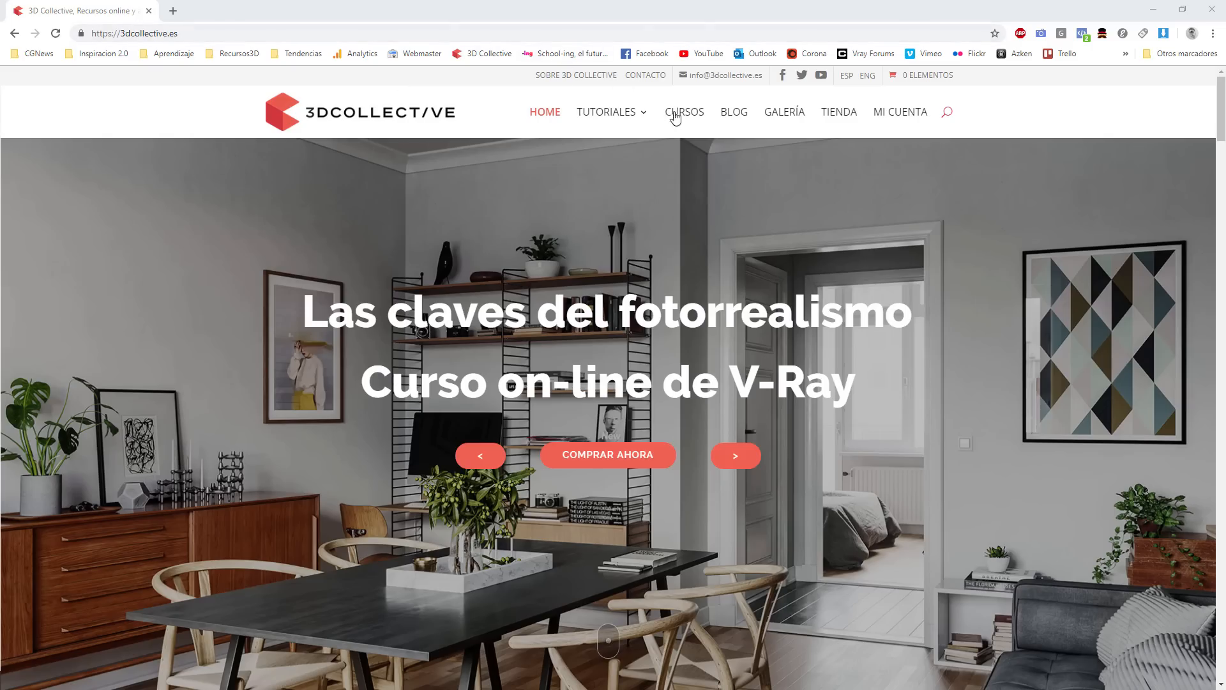
Step: Open the course page for Las Claves del Fotorrealismo en V-Ray from the site's list of courses
left_click(684, 114)
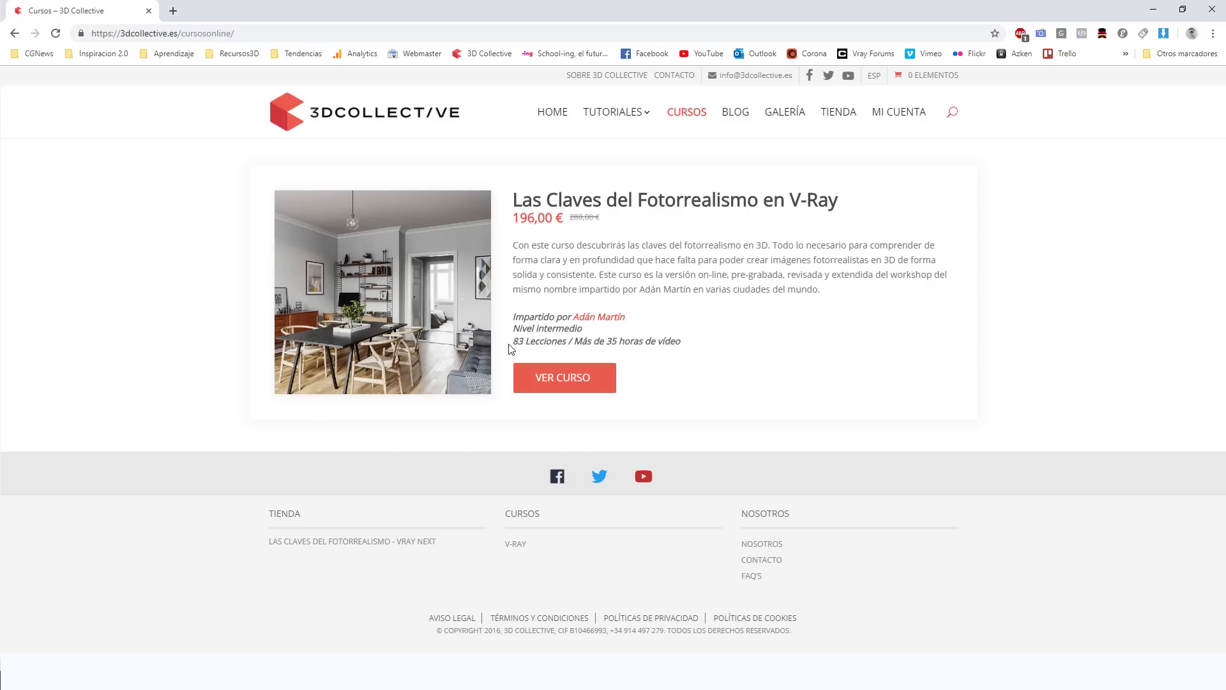
left_click(561, 382)
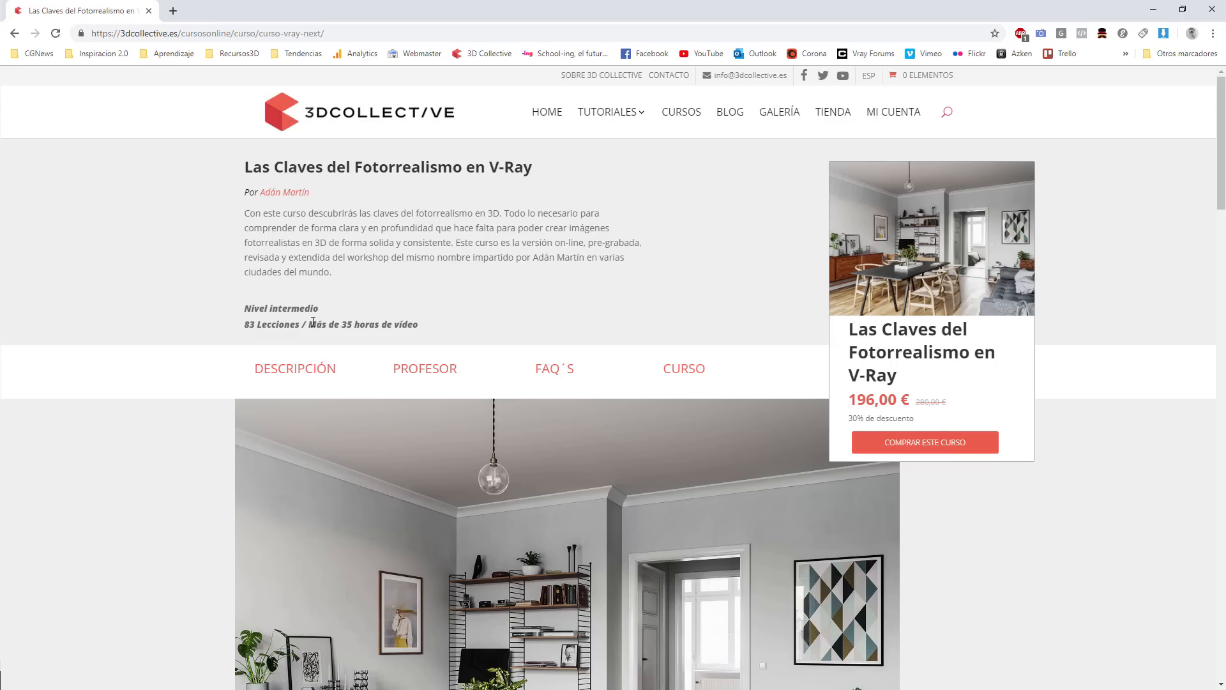
scroll(331, 448, "down", 2)
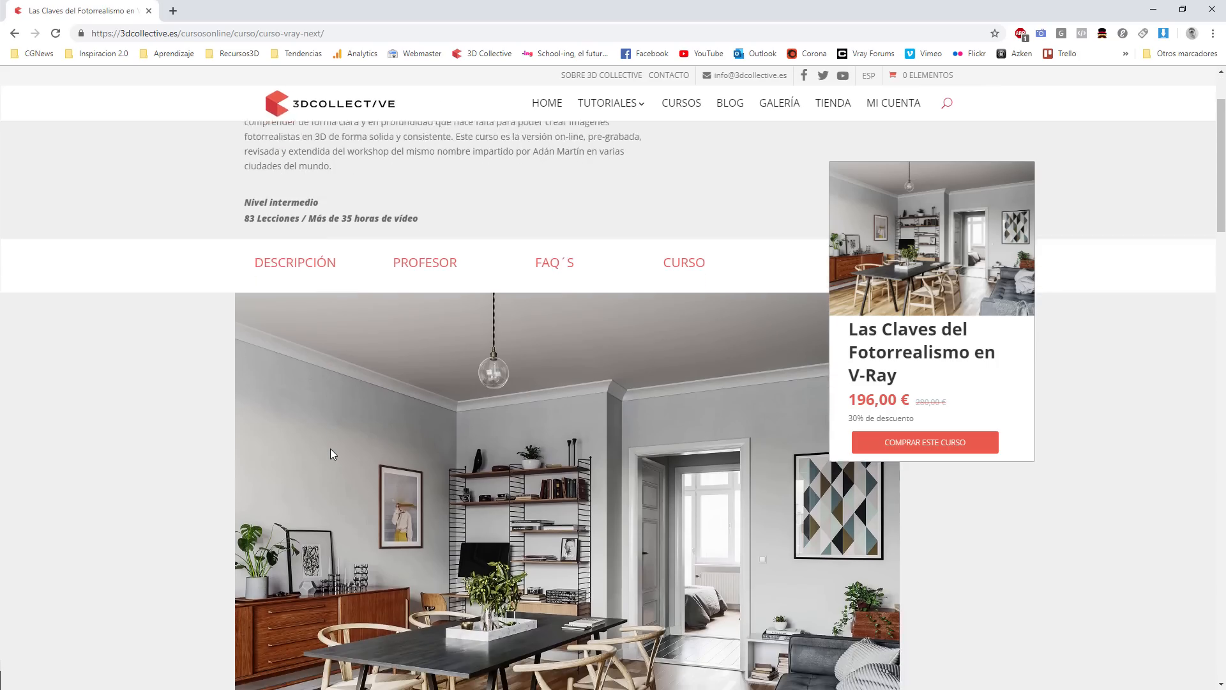
scroll(331, 454, "down", 1)
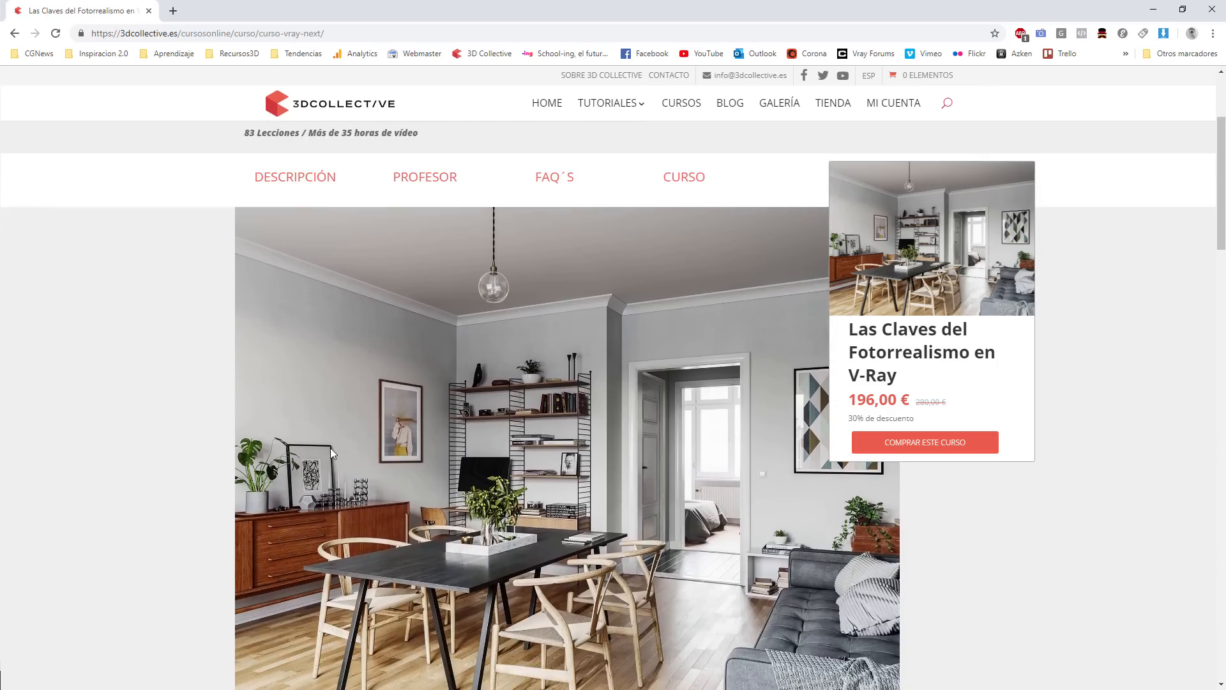
scroll(331, 453, "up", 3)
Step: Find the course's Módulos list, expand the 1. Introducción module and review its lessons
scroll(292, 389, "down", 20)
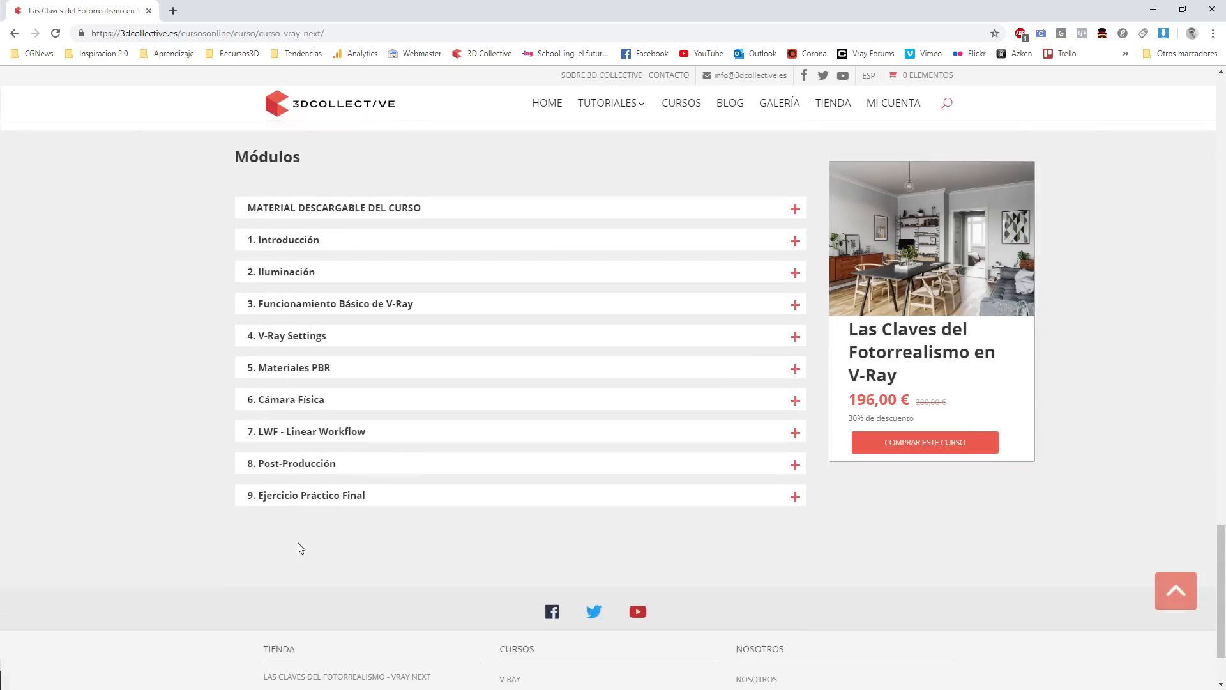
scroll(311, 571, "up", 2)
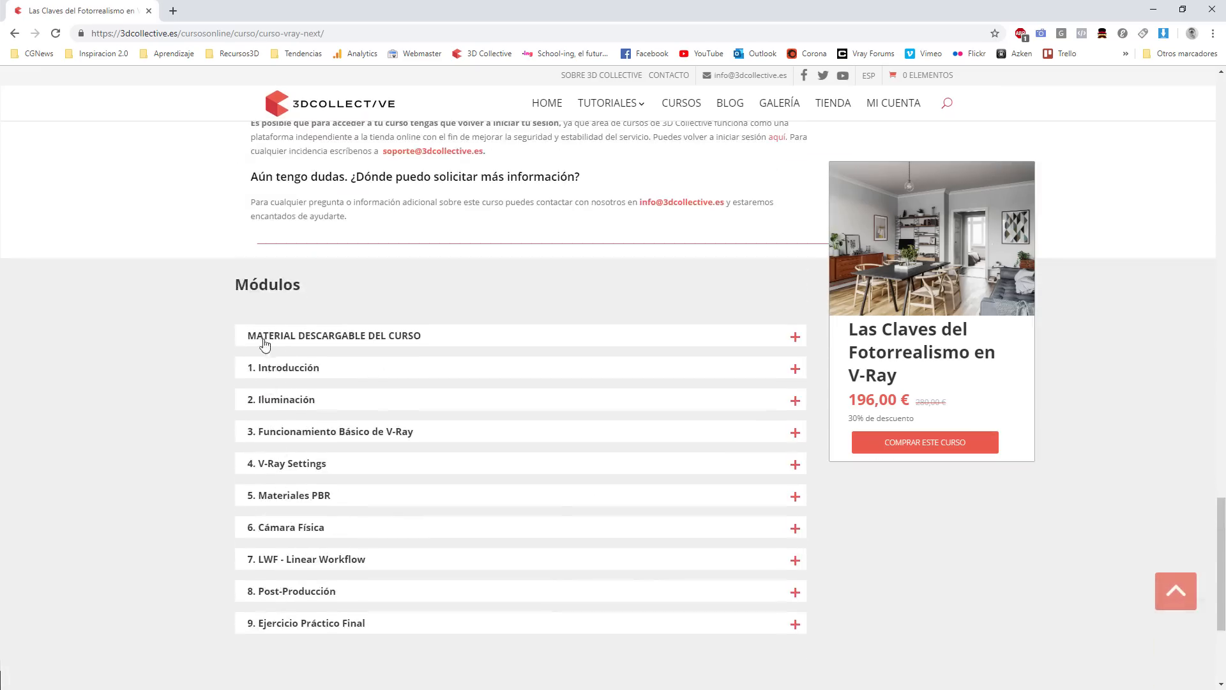
left_click(312, 369)
scroll(304, 406, "down", 1)
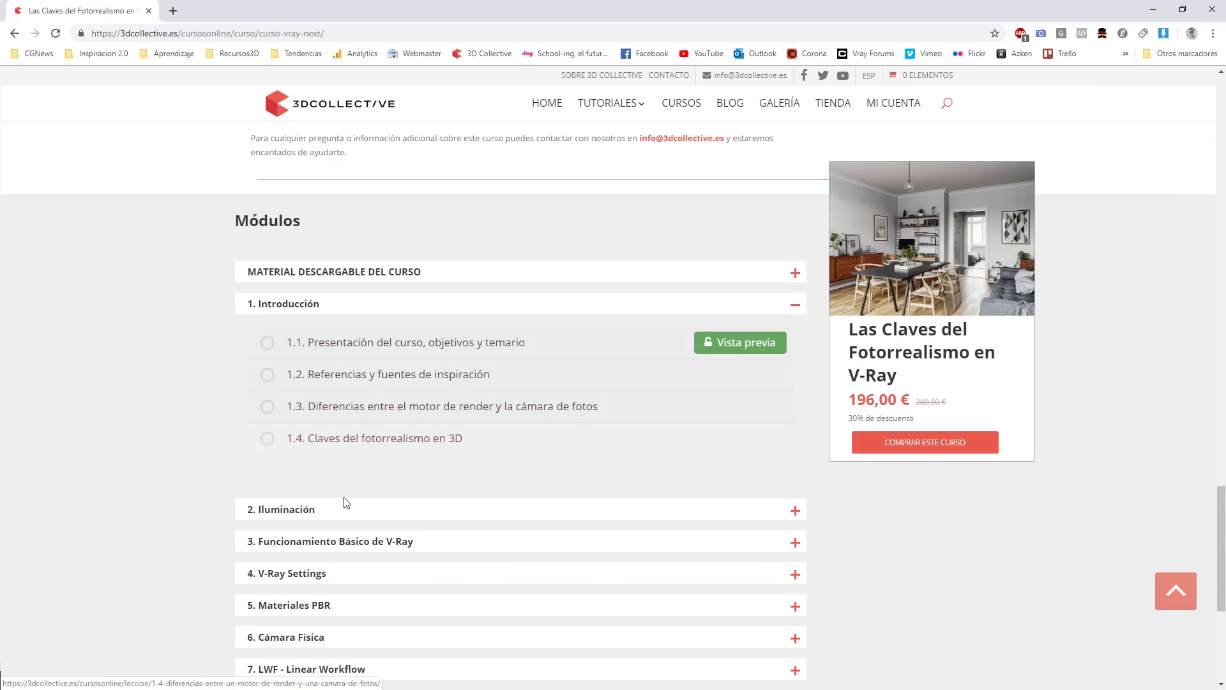
scroll(329, 440, "down", 1)
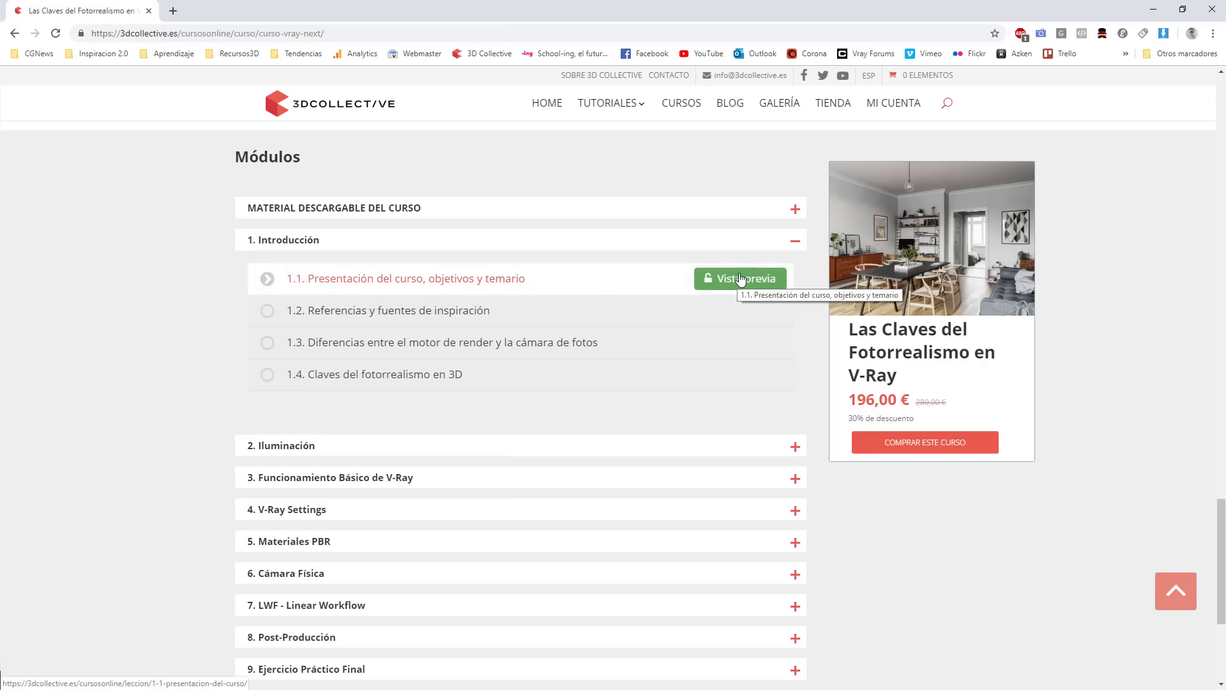
Step: Expand the 2. Iluminación module, review its lessons from 2.1 to 2.17, and collapse it again
left_click(285, 447)
scroll(285, 359, "down", 1)
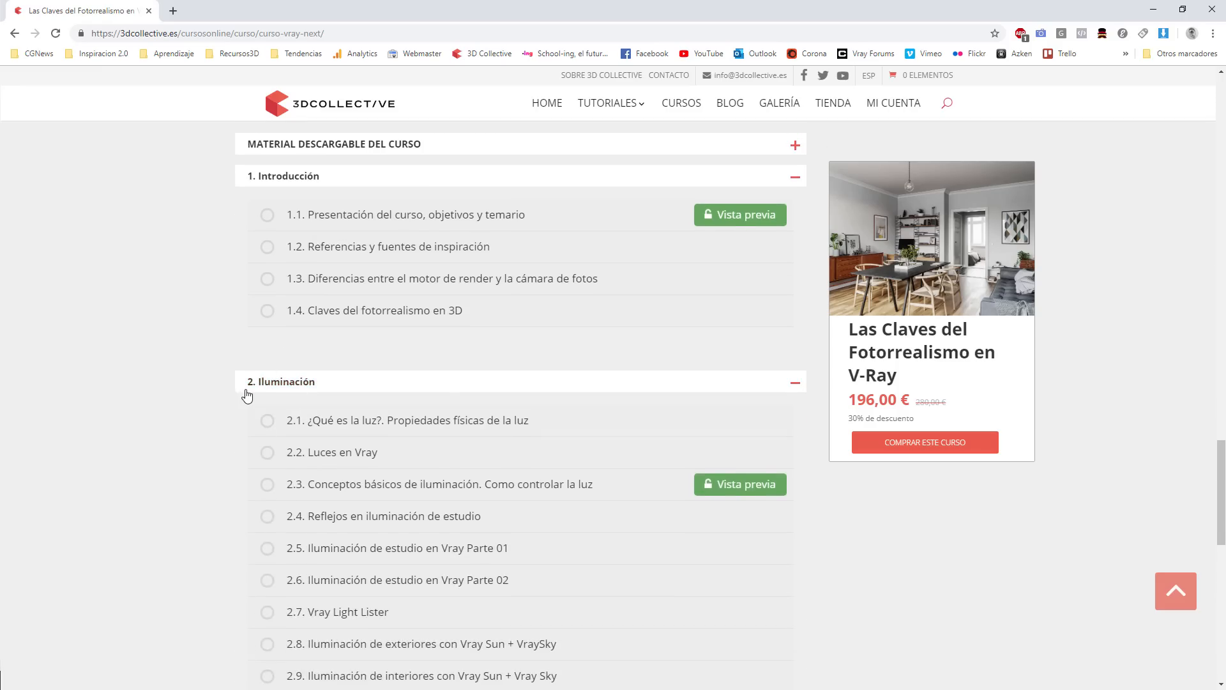
scroll(282, 366, "down", 1)
scroll(319, 383, "down", 6)
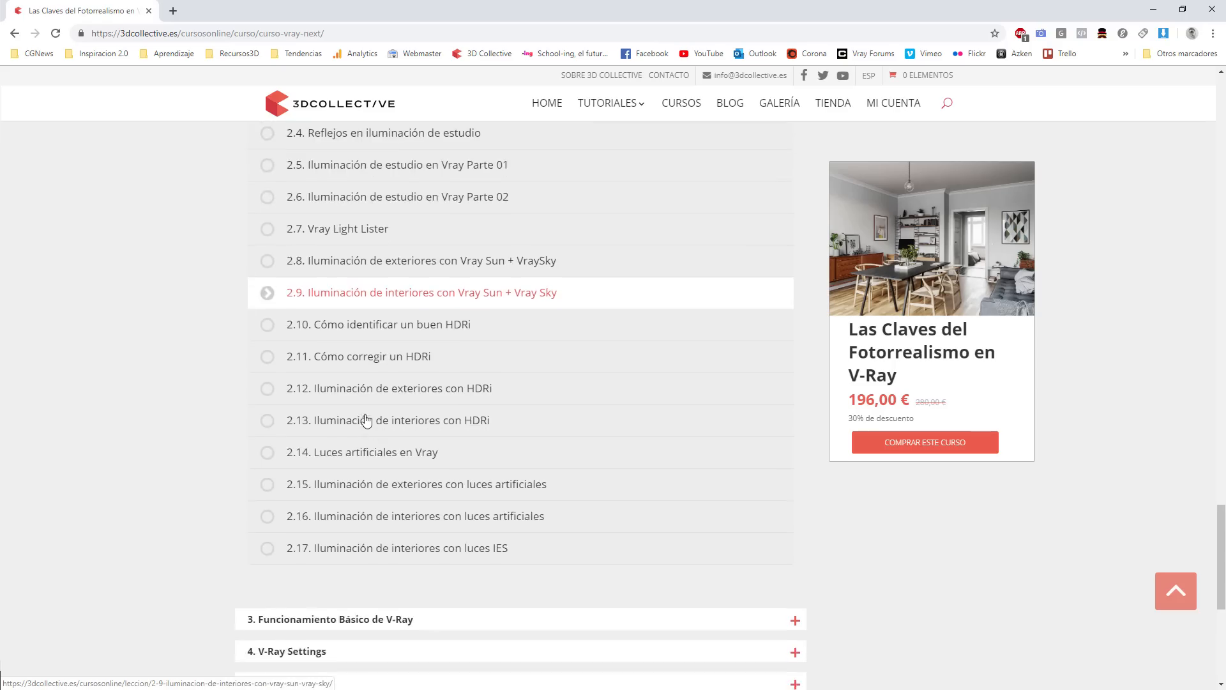
scroll(353, 458, "up", 4)
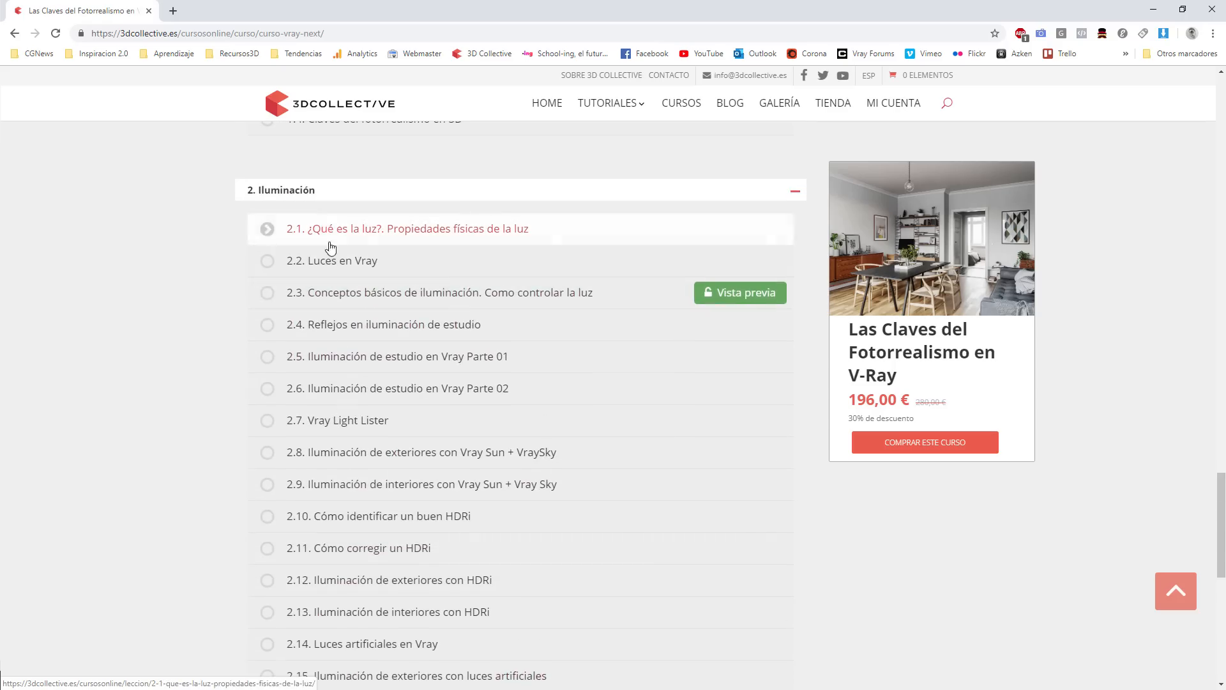
scroll(313, 508, "down", 1)
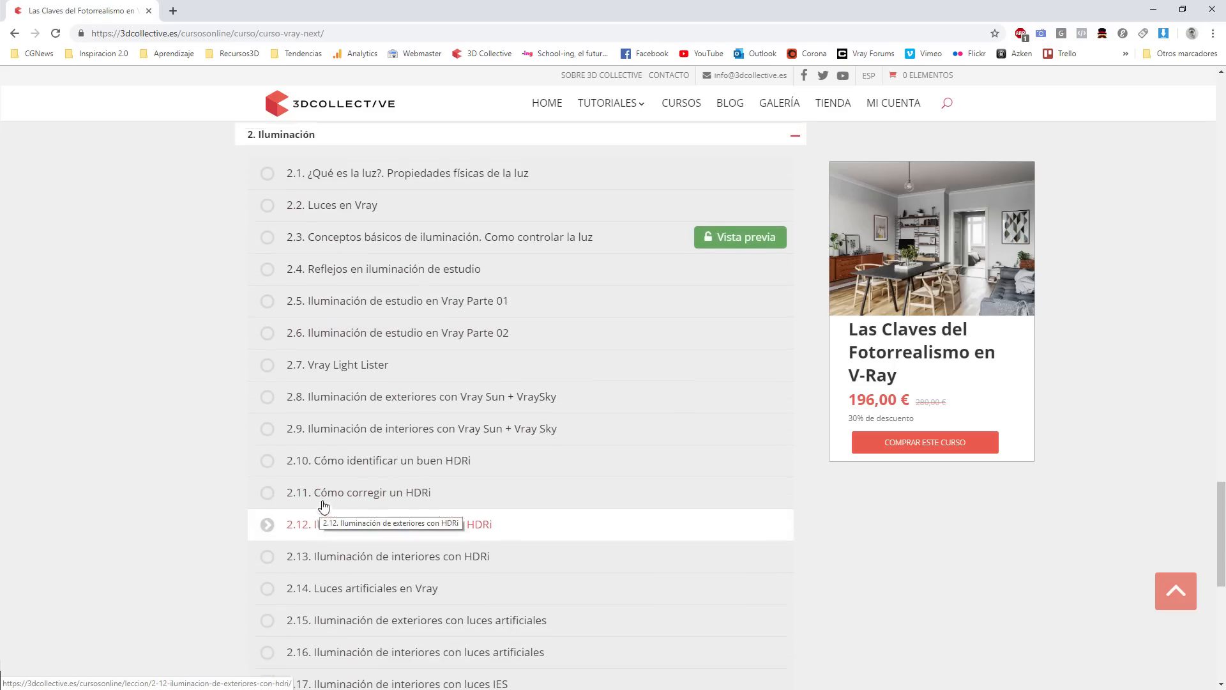
scroll(322, 507, "up", 14)
scroll(324, 506, "down", 5)
scroll(324, 506, "down", 5)
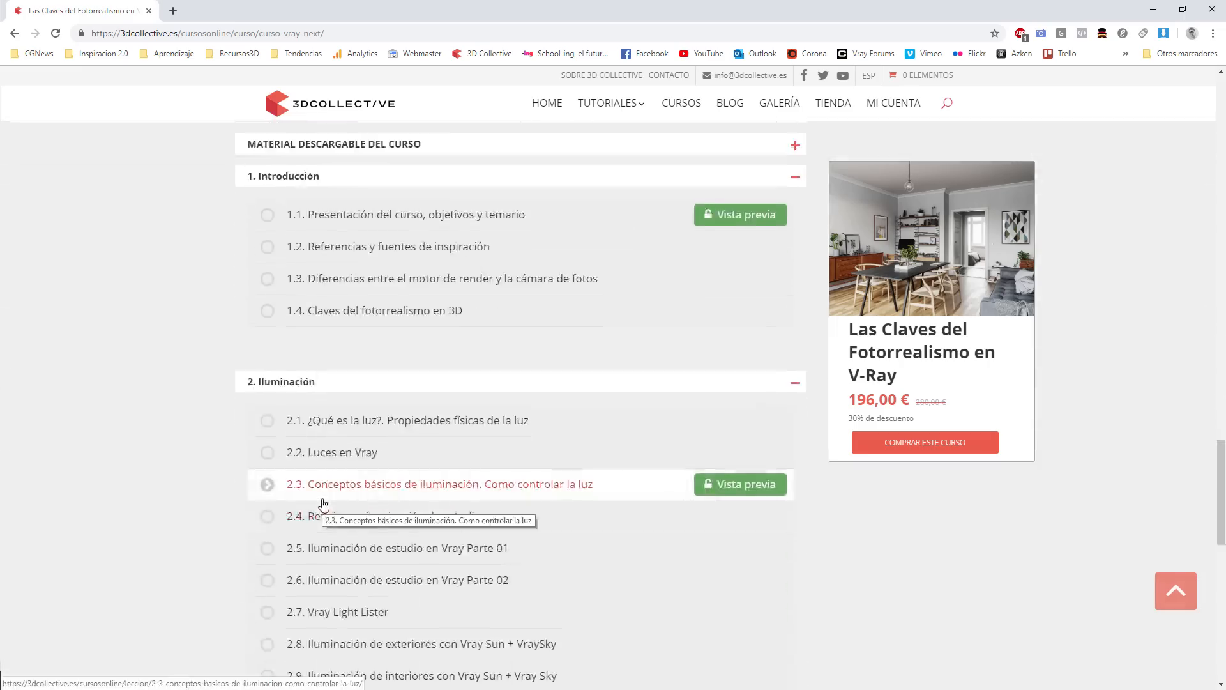
scroll(316, 412, "down", 6)
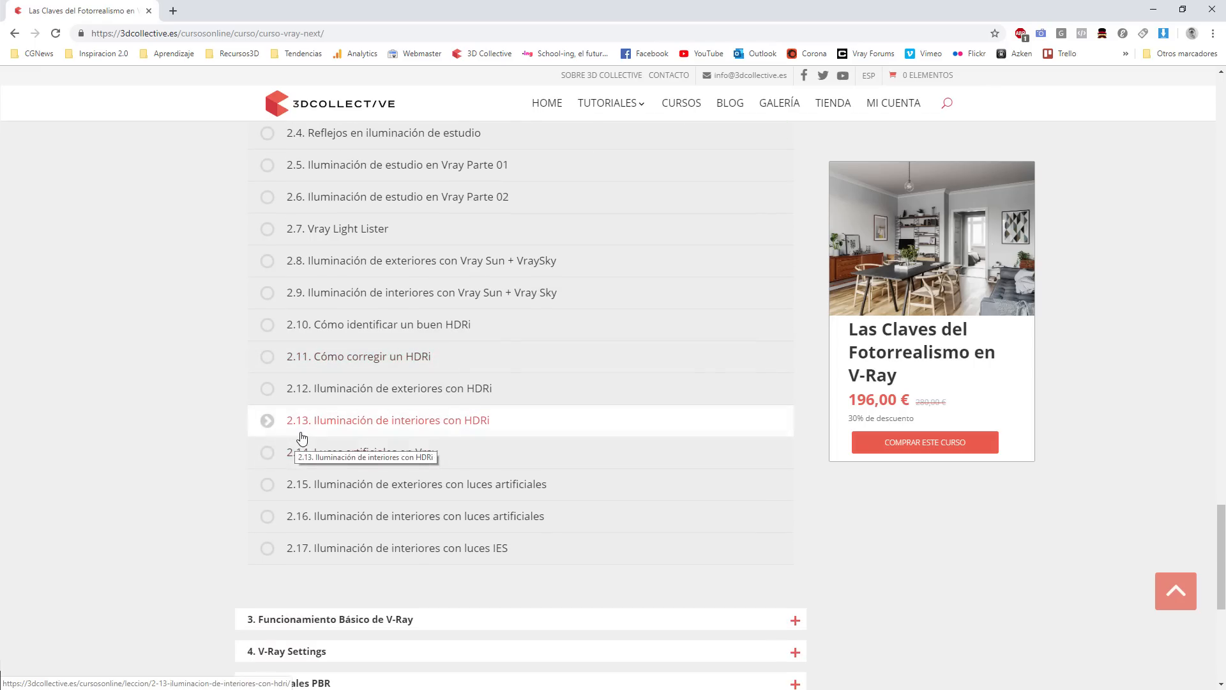
scroll(313, 442, "up", 2)
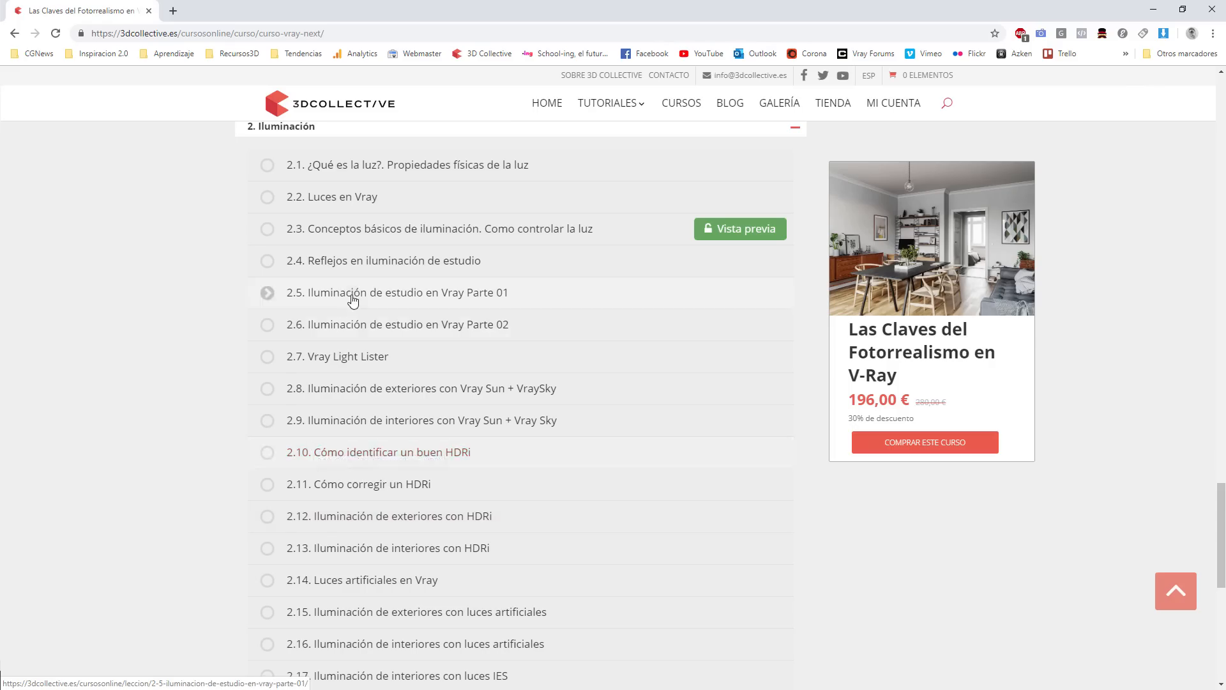
scroll(575, 386, "up", 2)
scroll(460, 387, "down", 1)
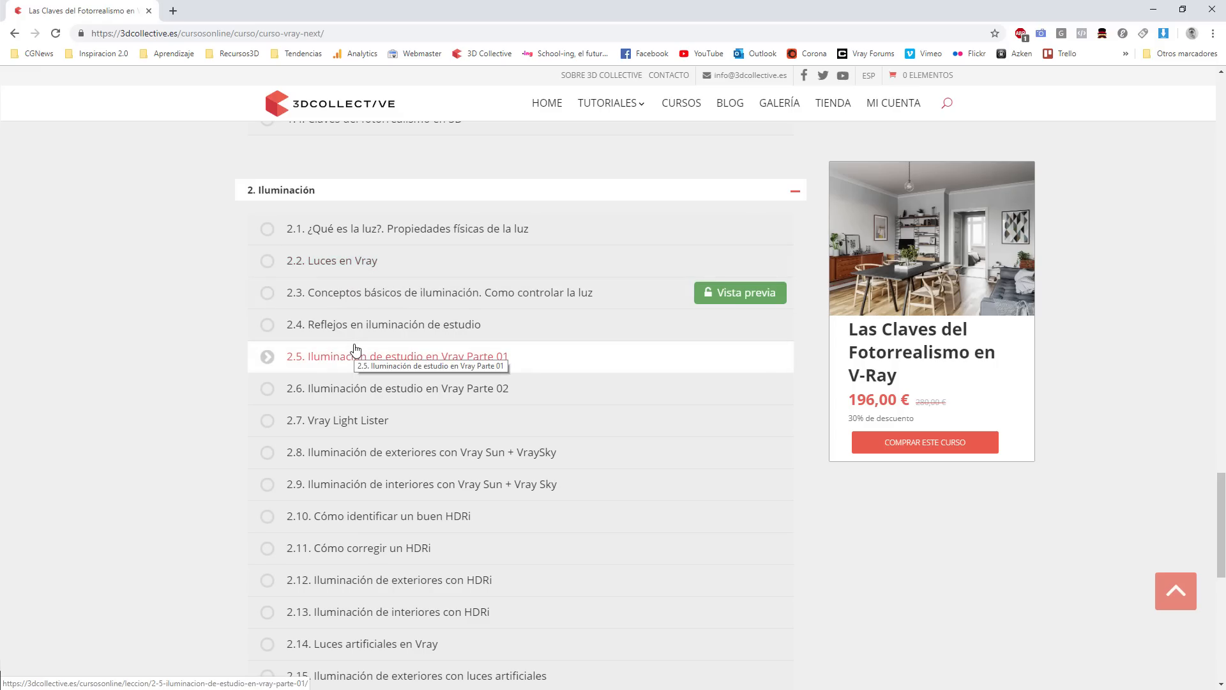
scroll(435, 330, "down", 1)
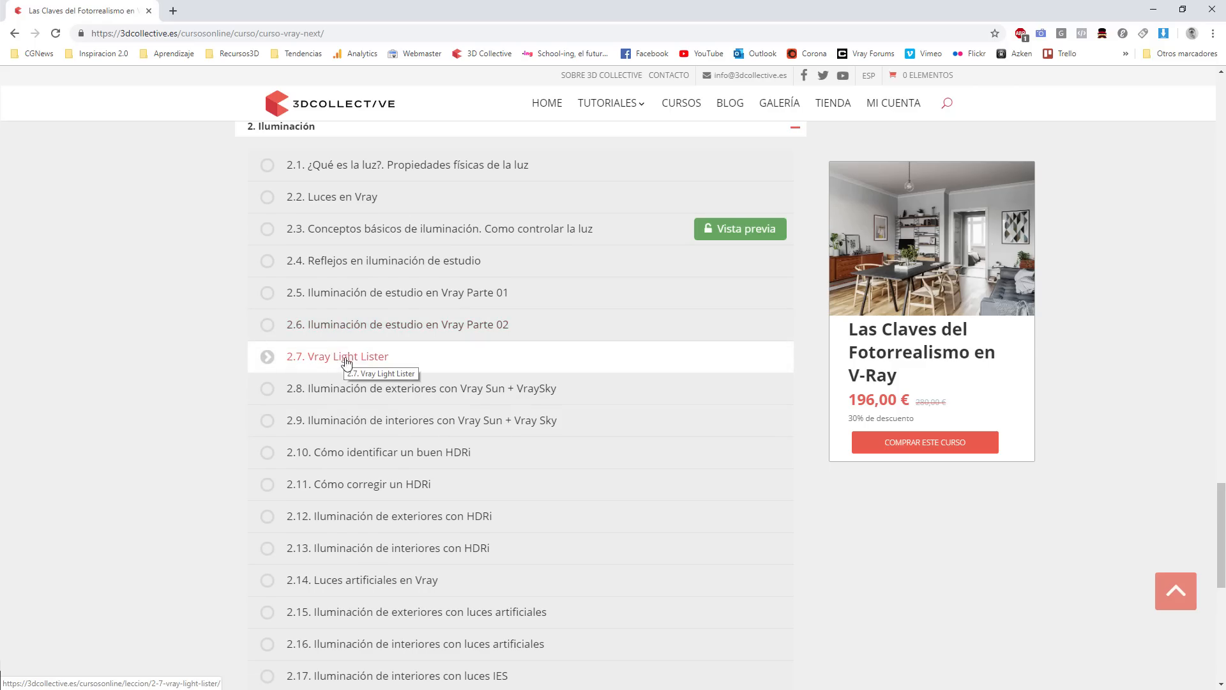
scroll(357, 361, "down", 1)
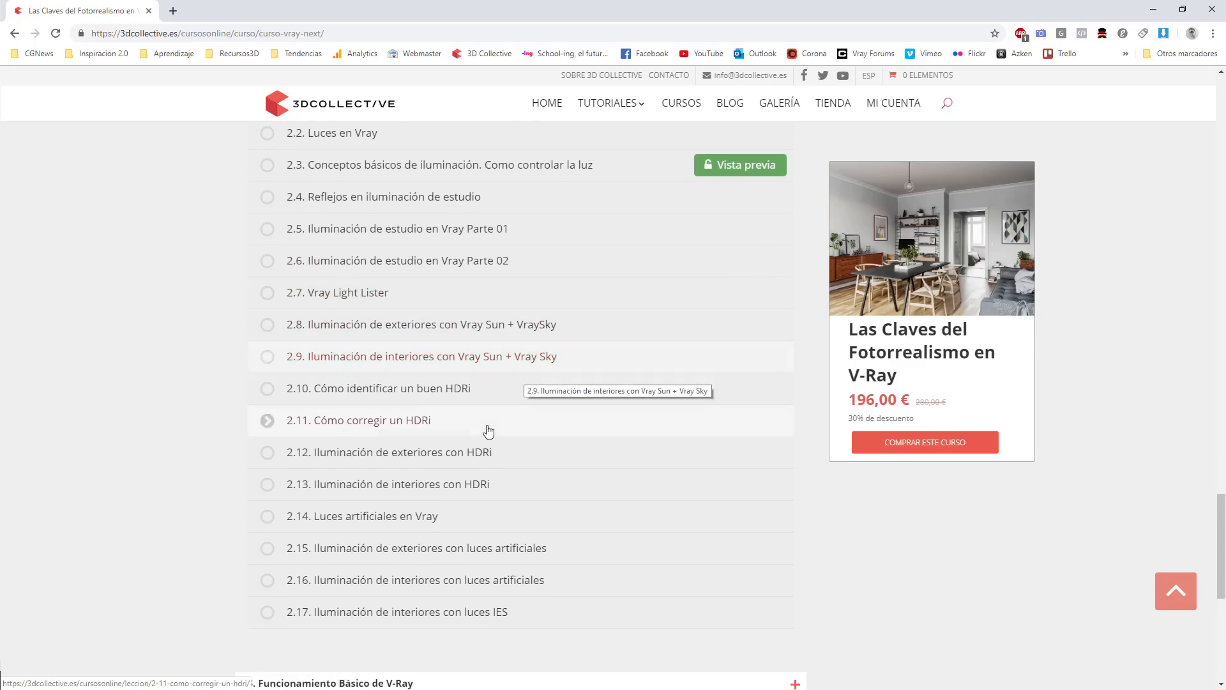
scroll(432, 455, "up", 1)
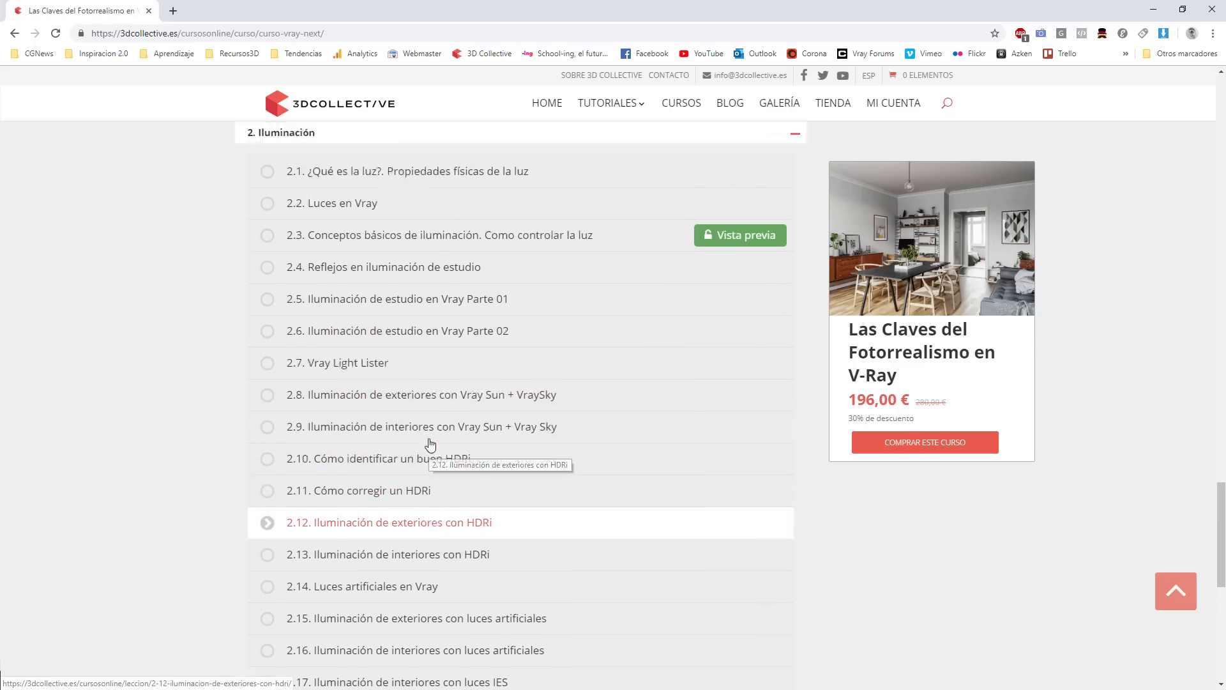
scroll(431, 444, "up", 1)
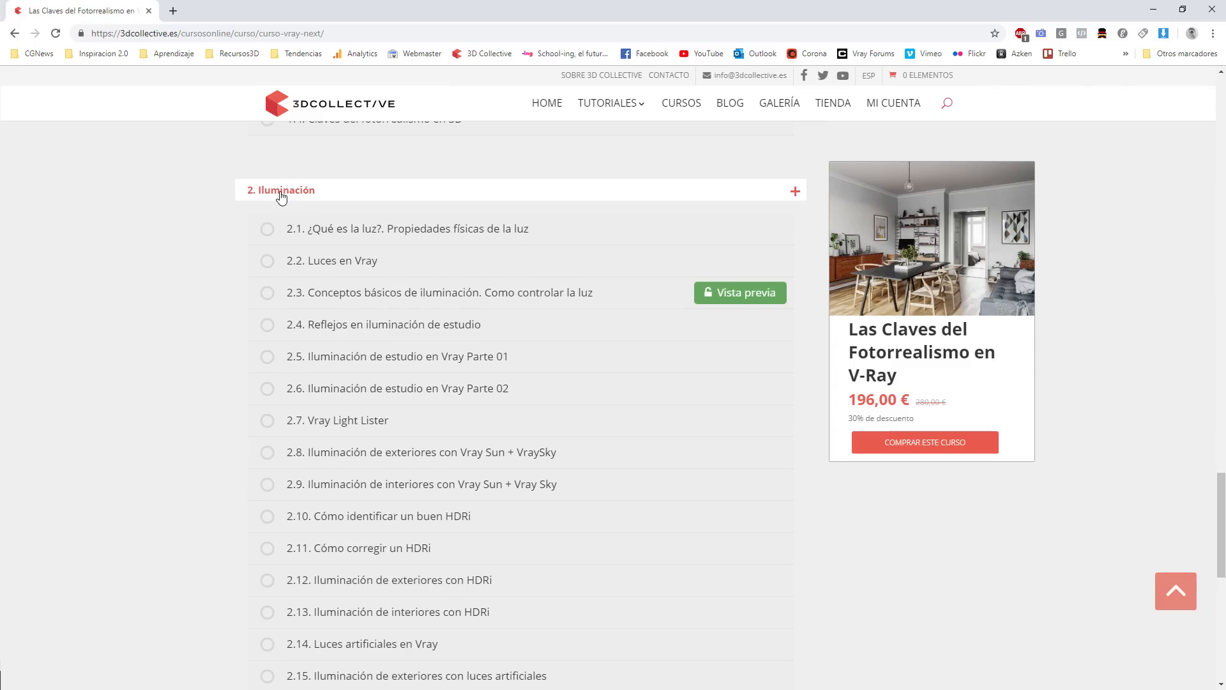
Step: Review the lessons of modules 3. Funcionamiento Básico de V-Ray and 4. V-Ray Settings, collapsing each module after viewing it
left_click(289, 225)
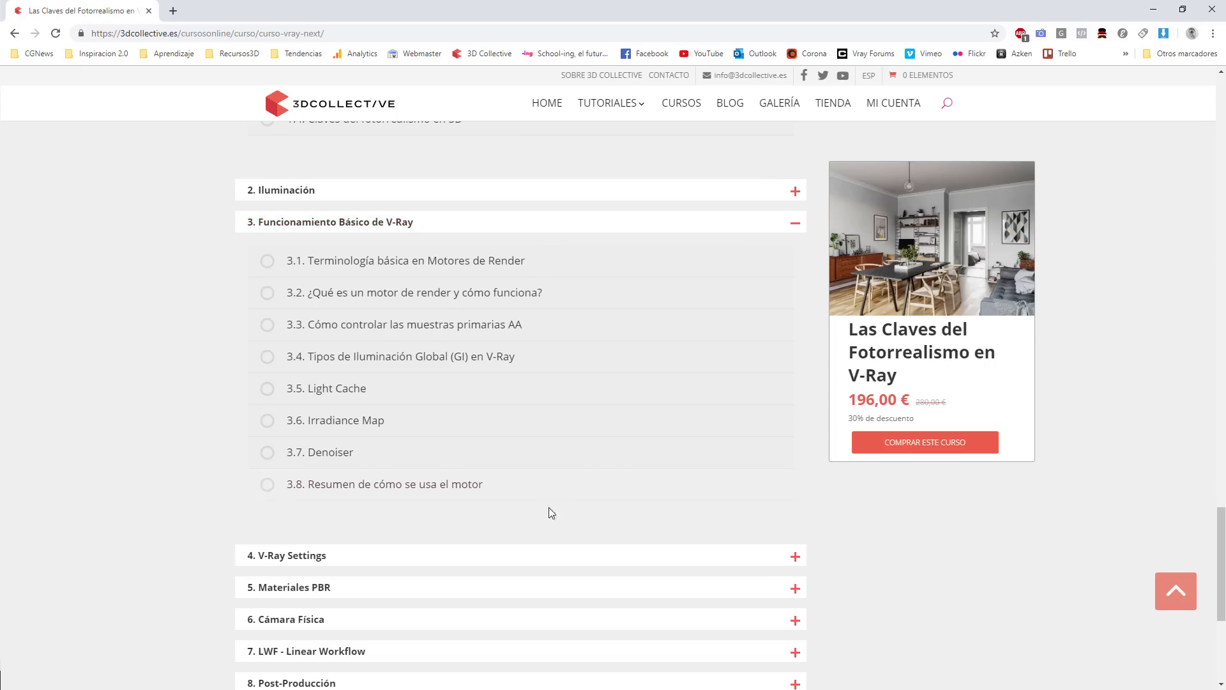
left_click(356, 223)
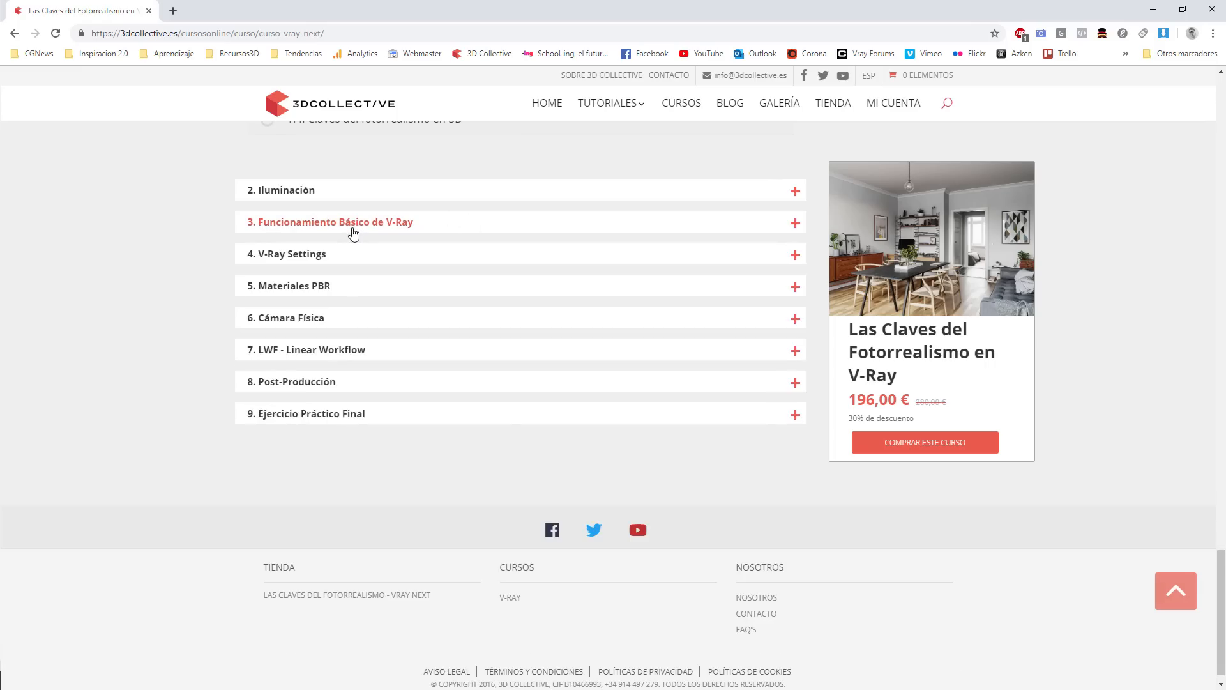
left_click(287, 258)
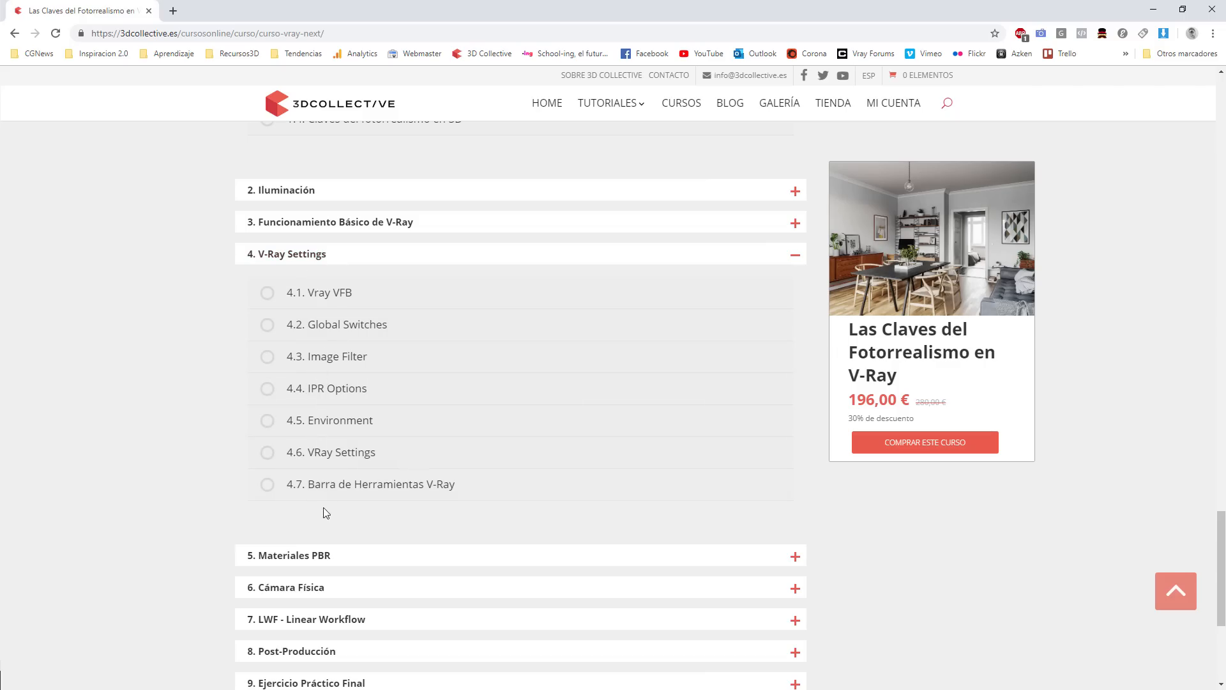
left_click(325, 225)
left_click(324, 230)
left_click(293, 267)
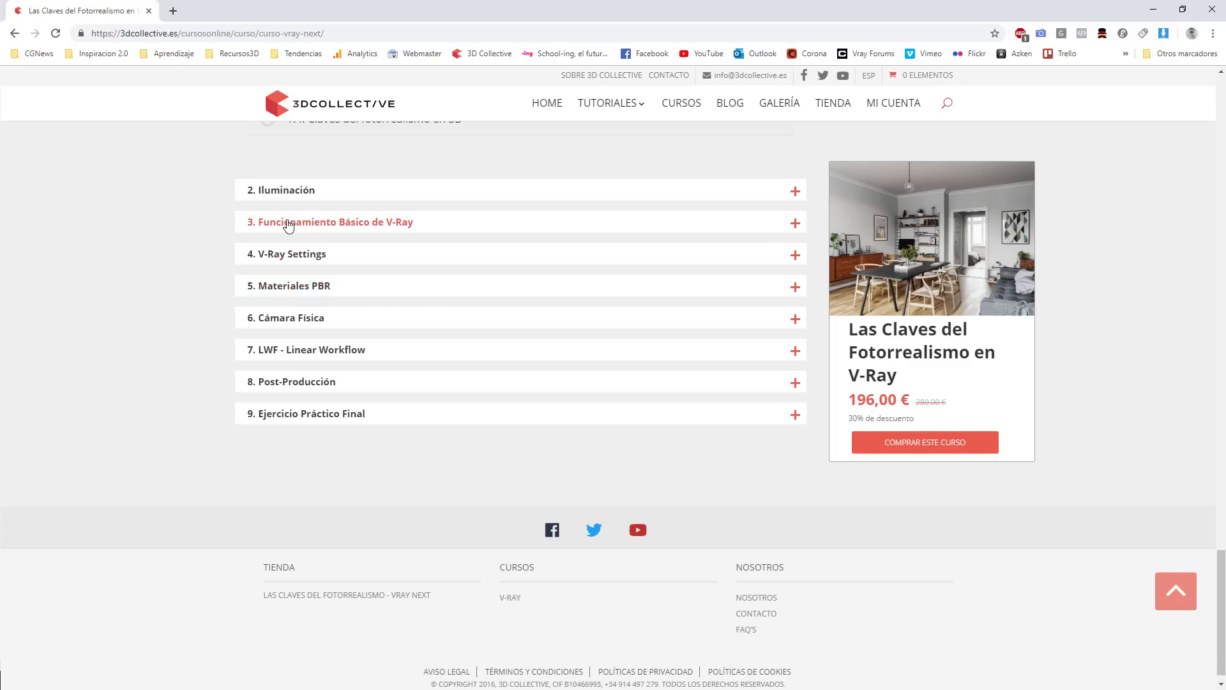
Step: Expand the 5. Materiales PBR module, review its lessons from 5.1 to 5.29, and collapse it again
left_click(274, 286)
scroll(307, 333, "down", 4)
scroll(339, 356, "down", 7)
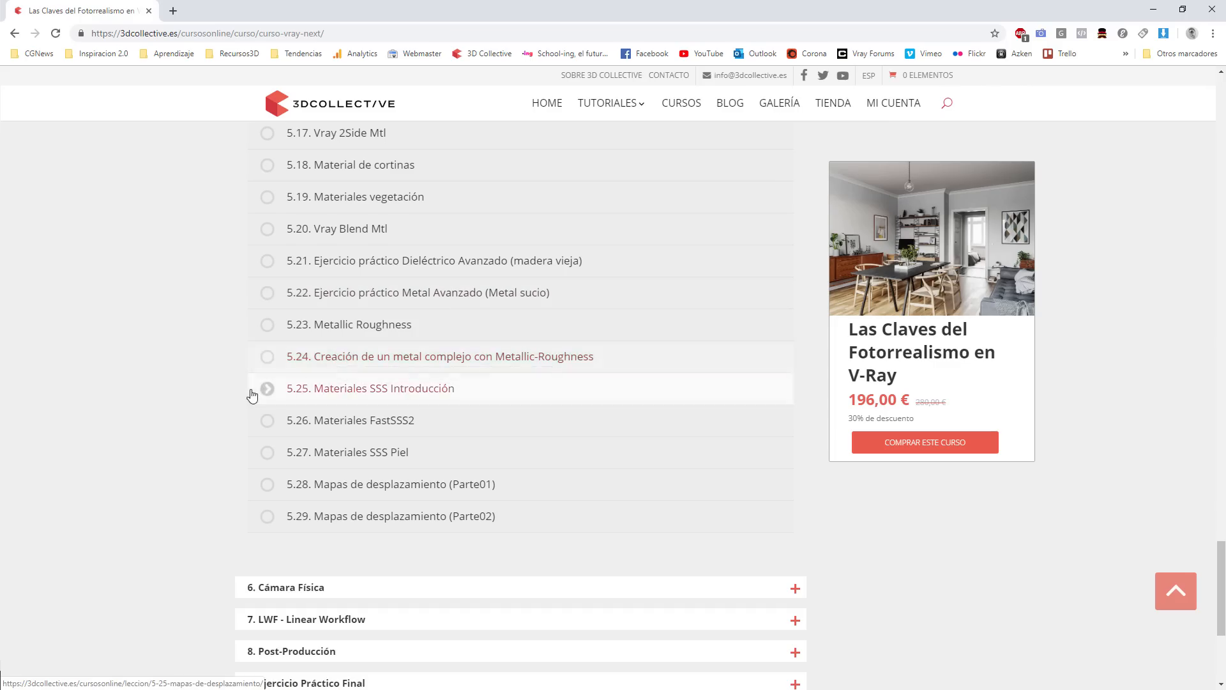
scroll(323, 403, "up", 9)
scroll(326, 401, "up", 2)
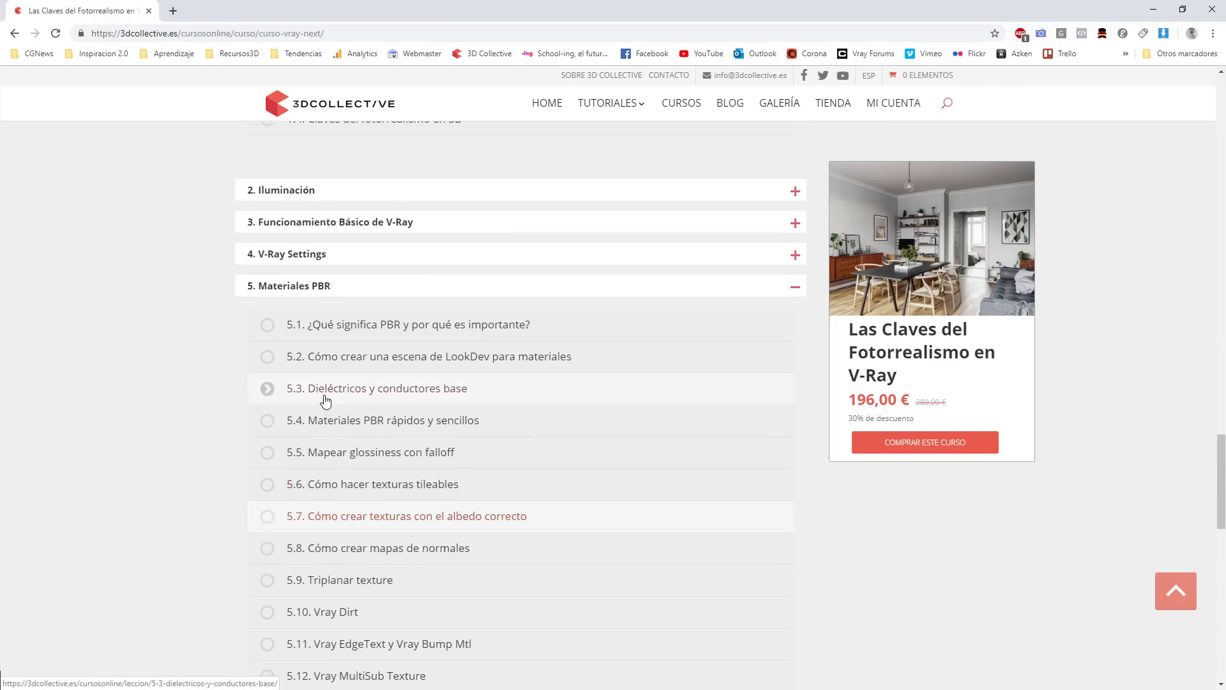
scroll(326, 401, "down", 2)
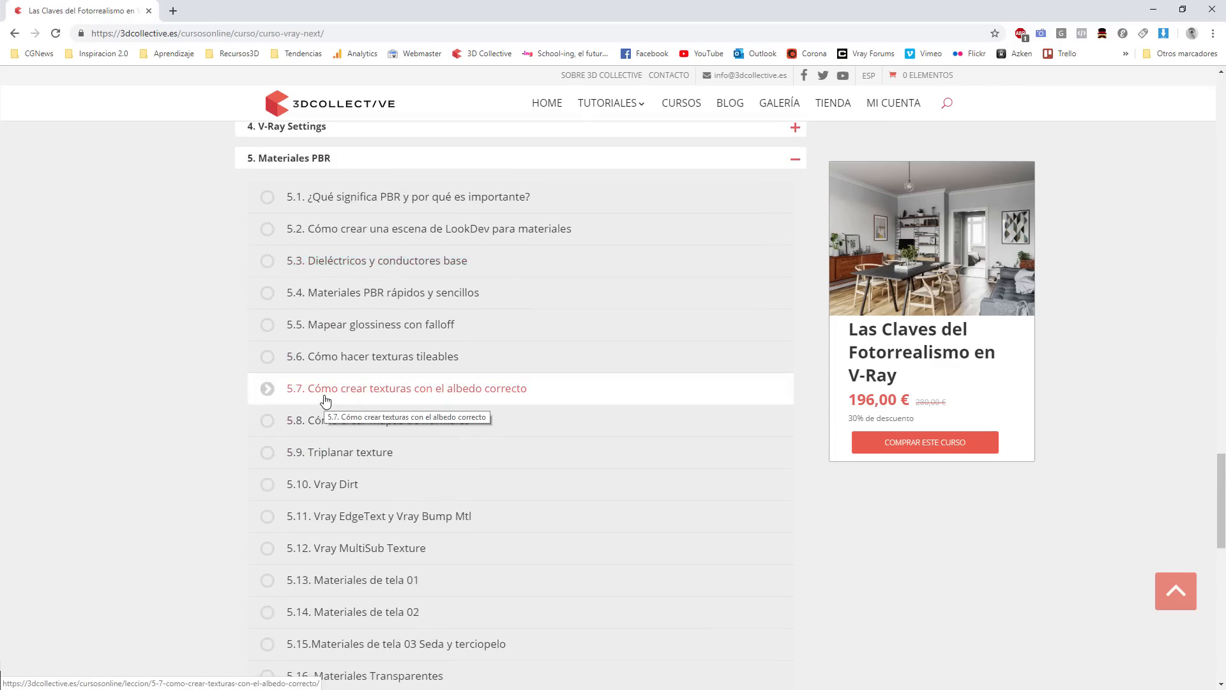
scroll(326, 401, "down", 5)
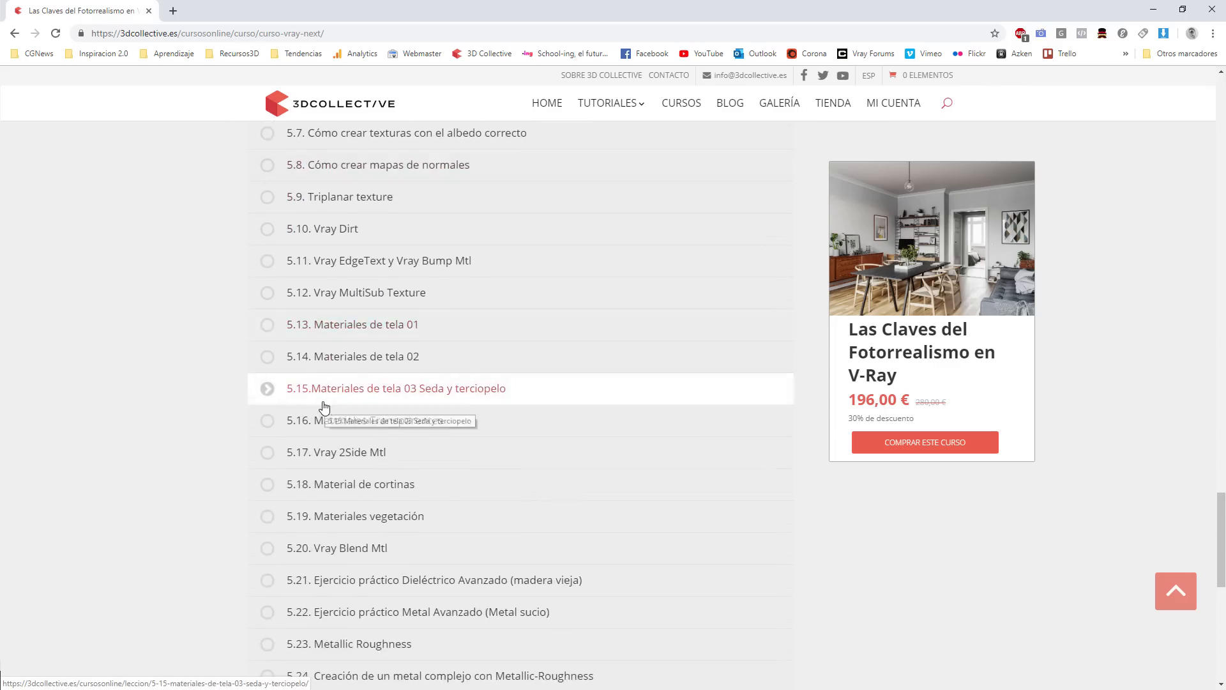
scroll(325, 407, "down", 3)
scroll(324, 409, "up", 8)
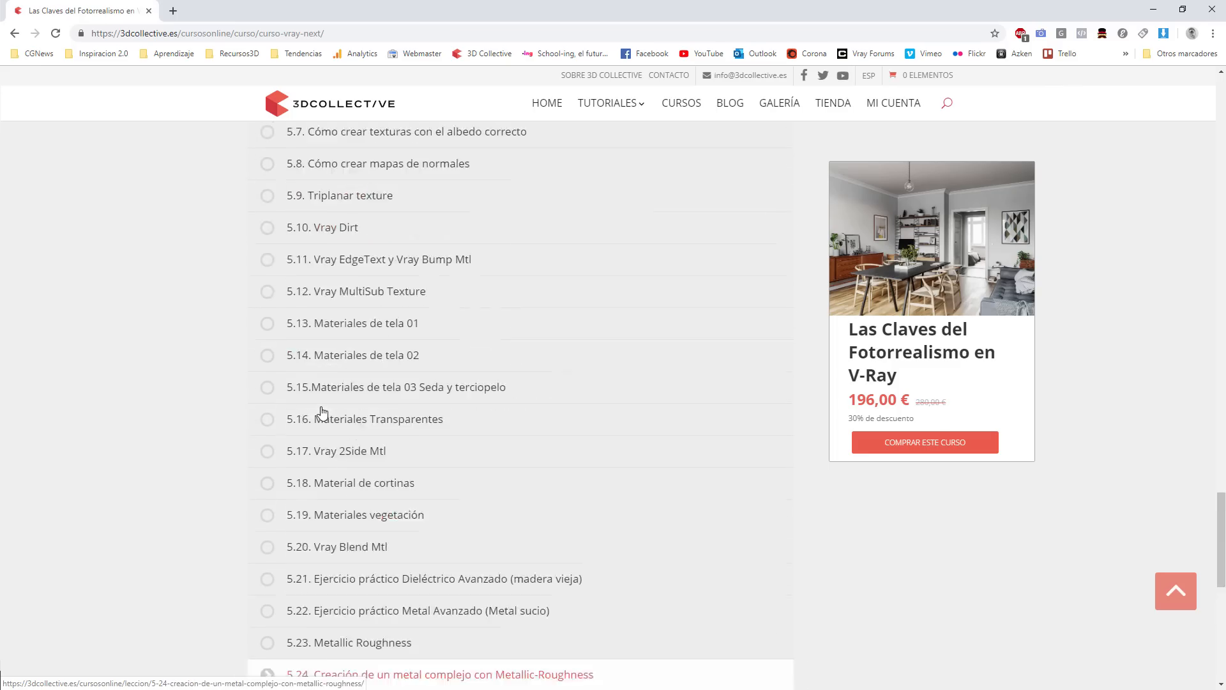
scroll(323, 409, "up", 2)
scroll(319, 498, "down", 5)
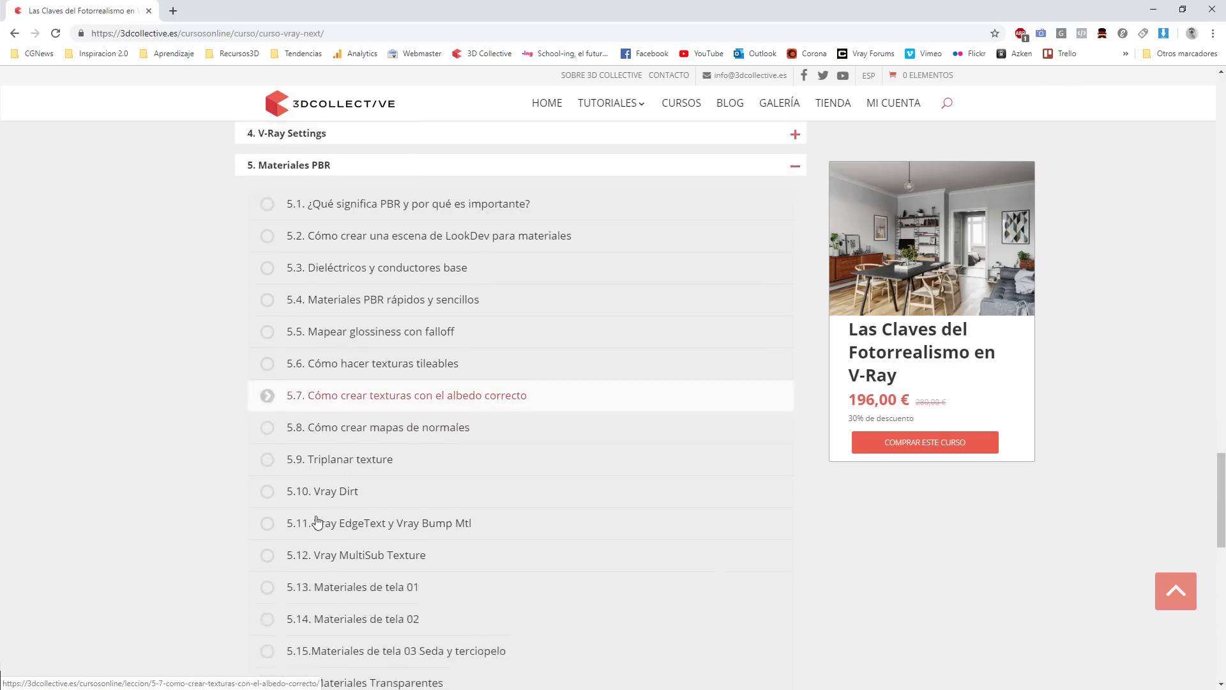
scroll(317, 494, "down", 3)
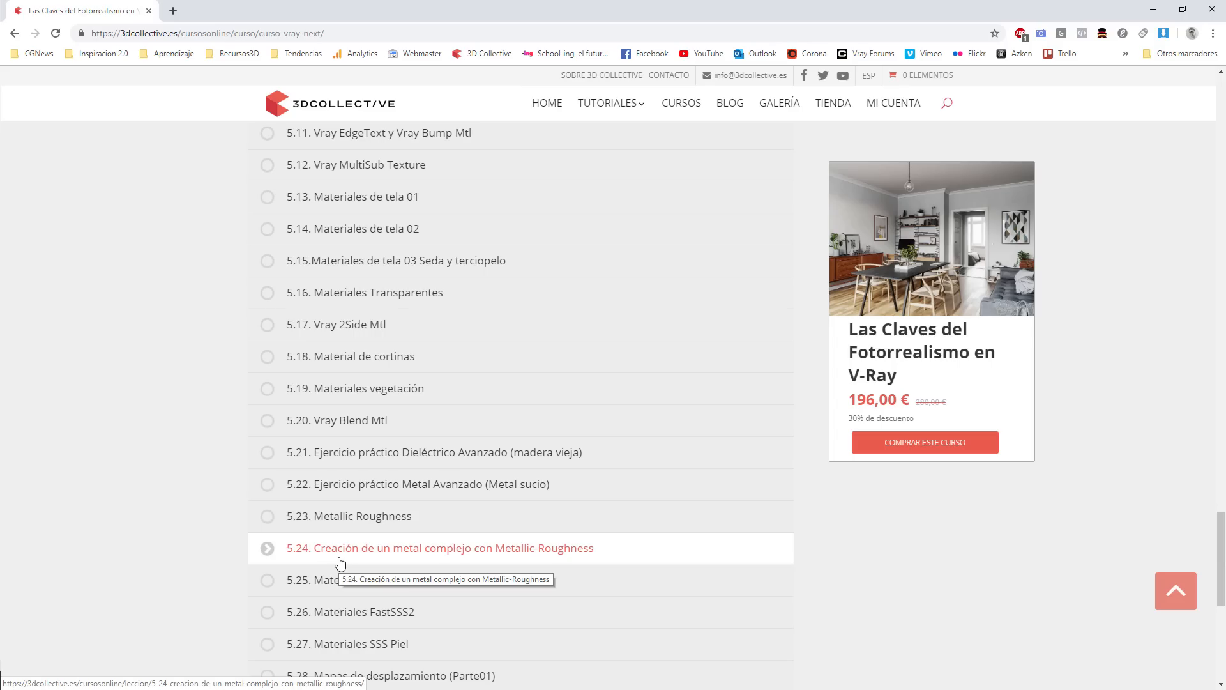
scroll(340, 562, "up", 9)
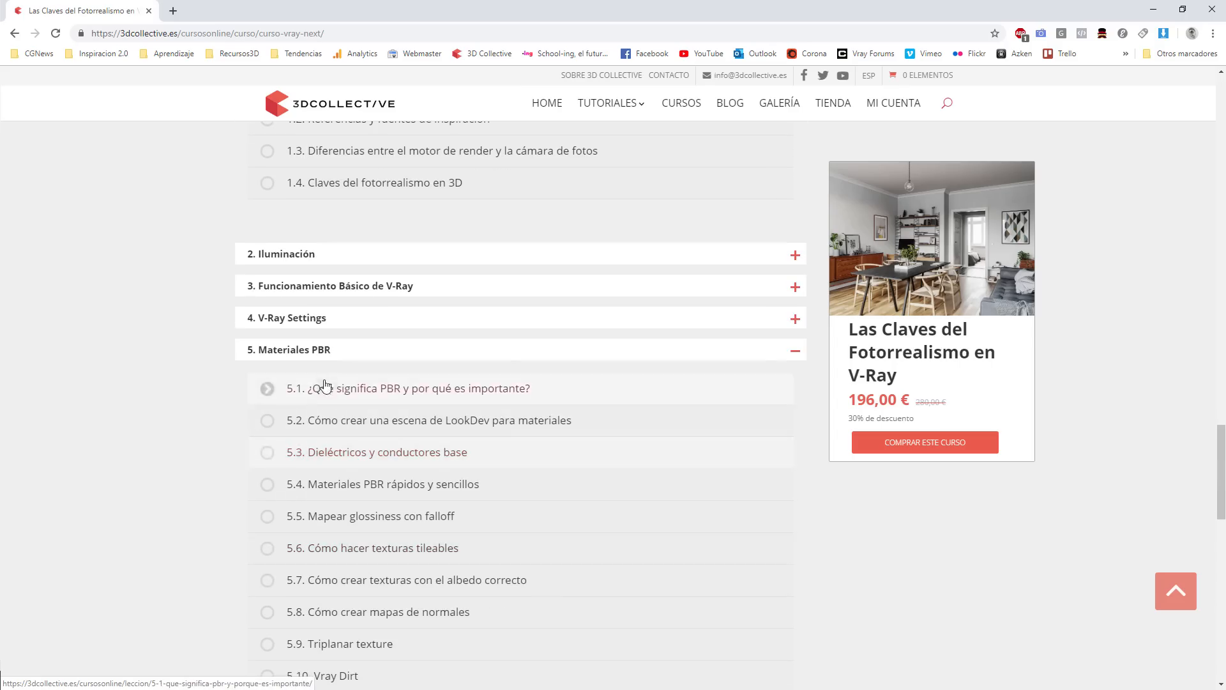
left_click(316, 352)
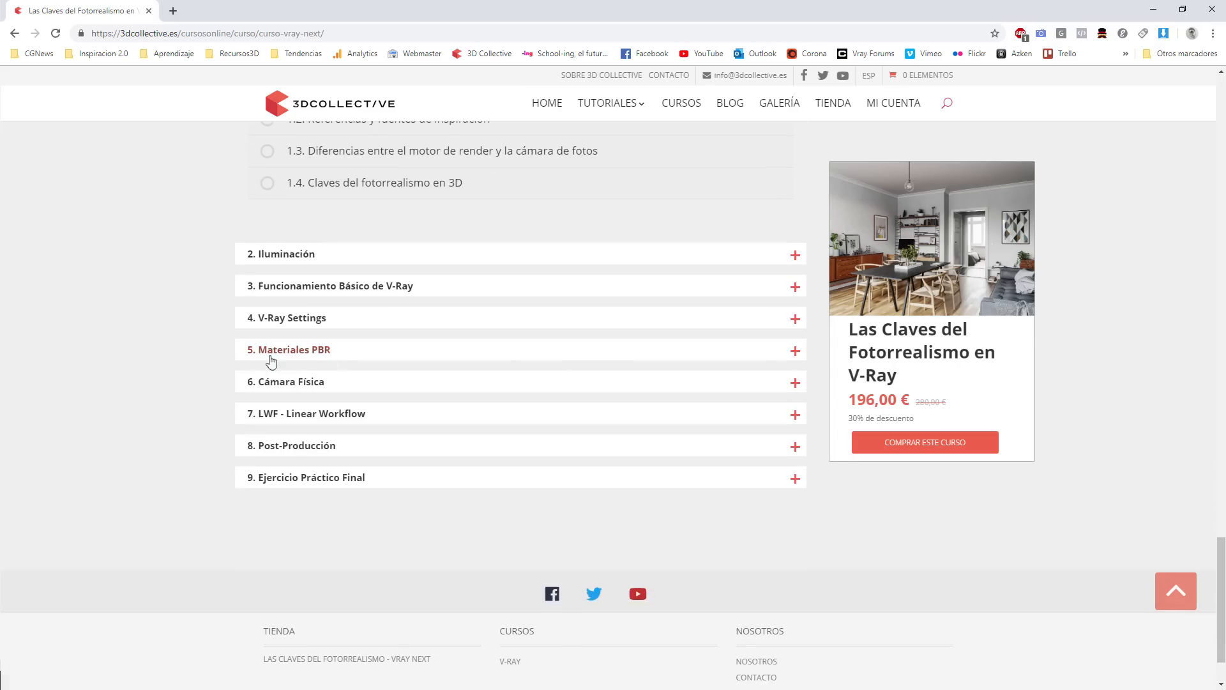
Step: Expand the 6. Cámara Física module, review its lessons from 6.1 to 6.6, and collapse it again
left_click(292, 387)
scroll(343, 343, "down", 1)
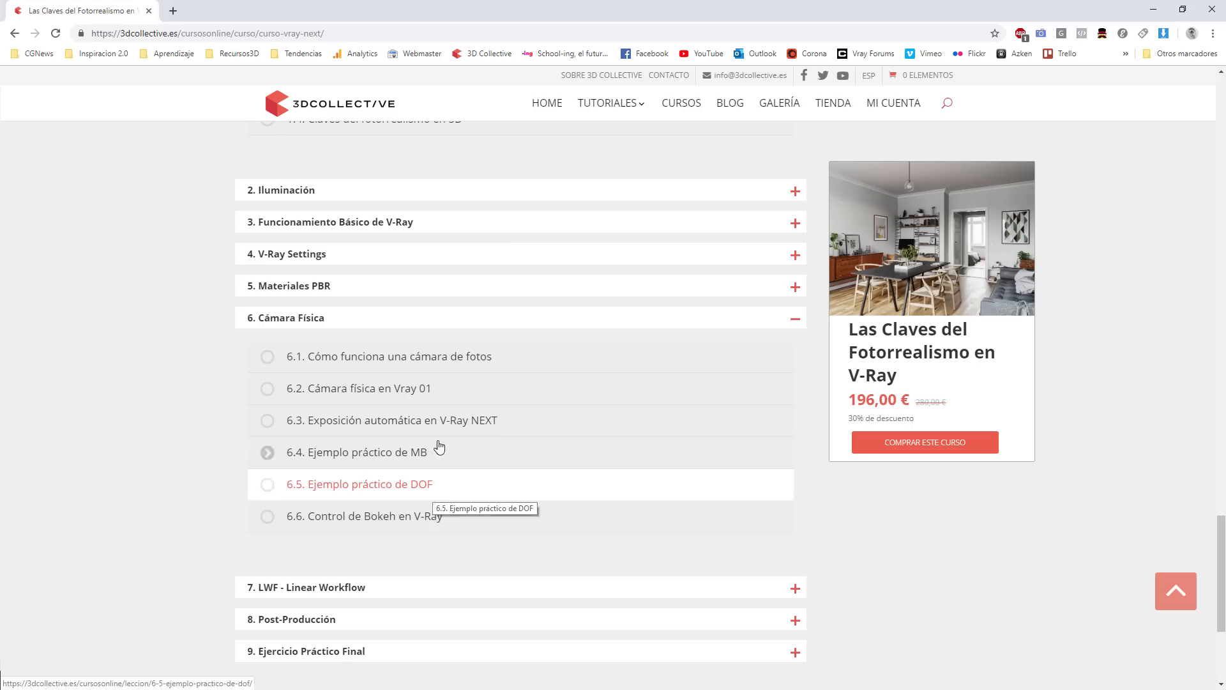
left_click(292, 320)
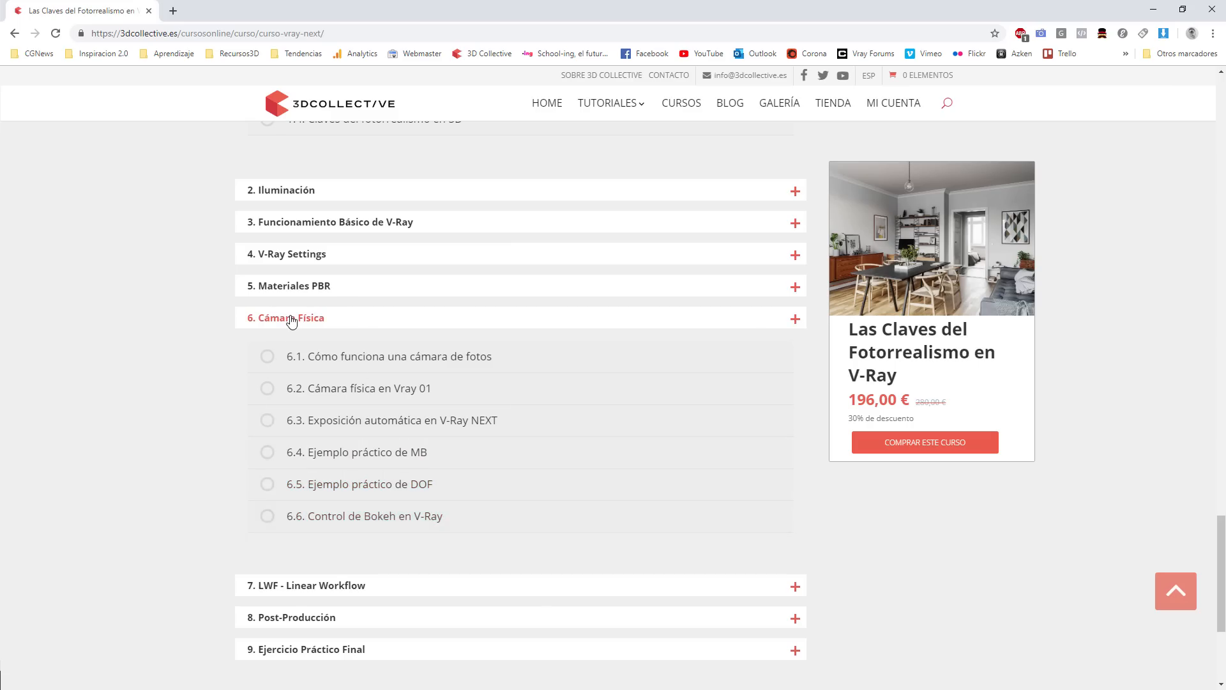
Step: Review the lessons of modules 7. LWF - Linear Workflow, 8. Post-Producción and 9. Ejercicio Práctico Final, collapsing each module after viewing it
left_click(298, 351)
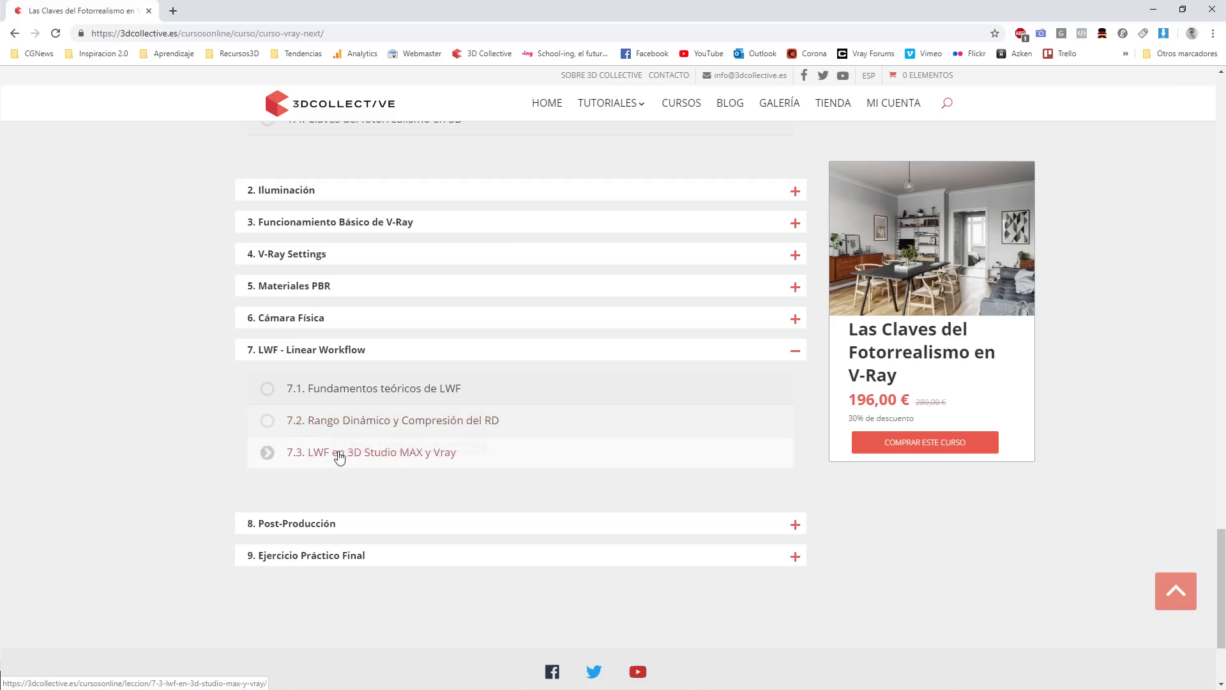
left_click(294, 351)
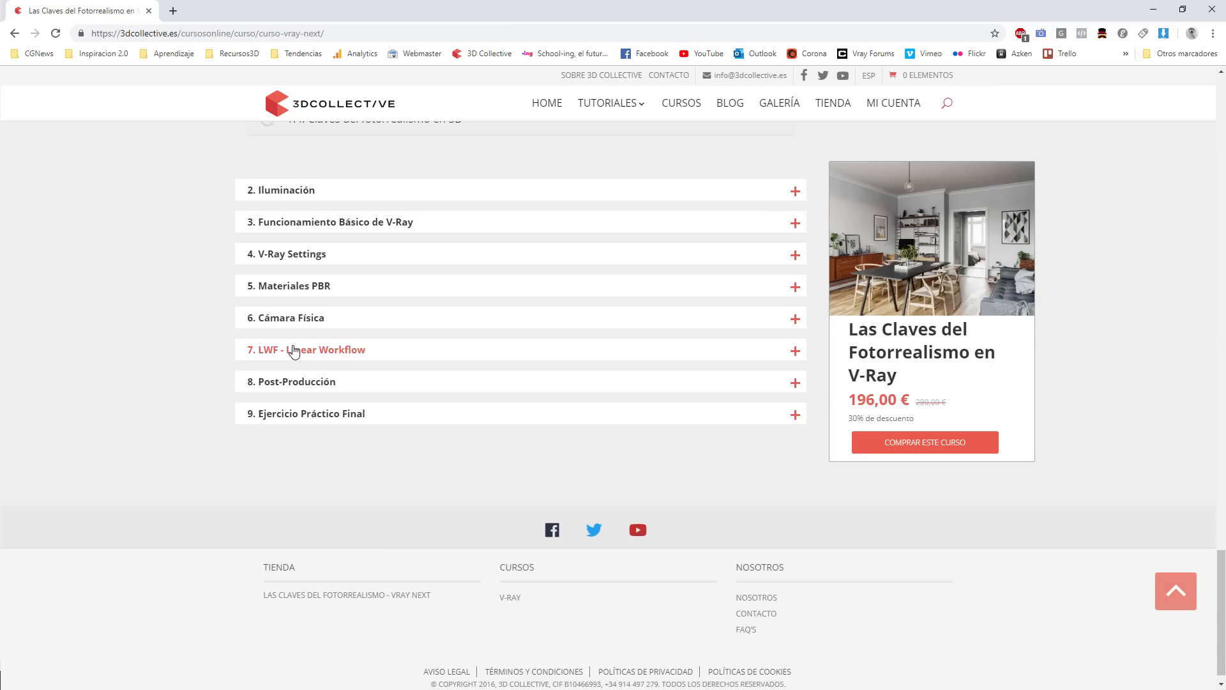
left_click(283, 385)
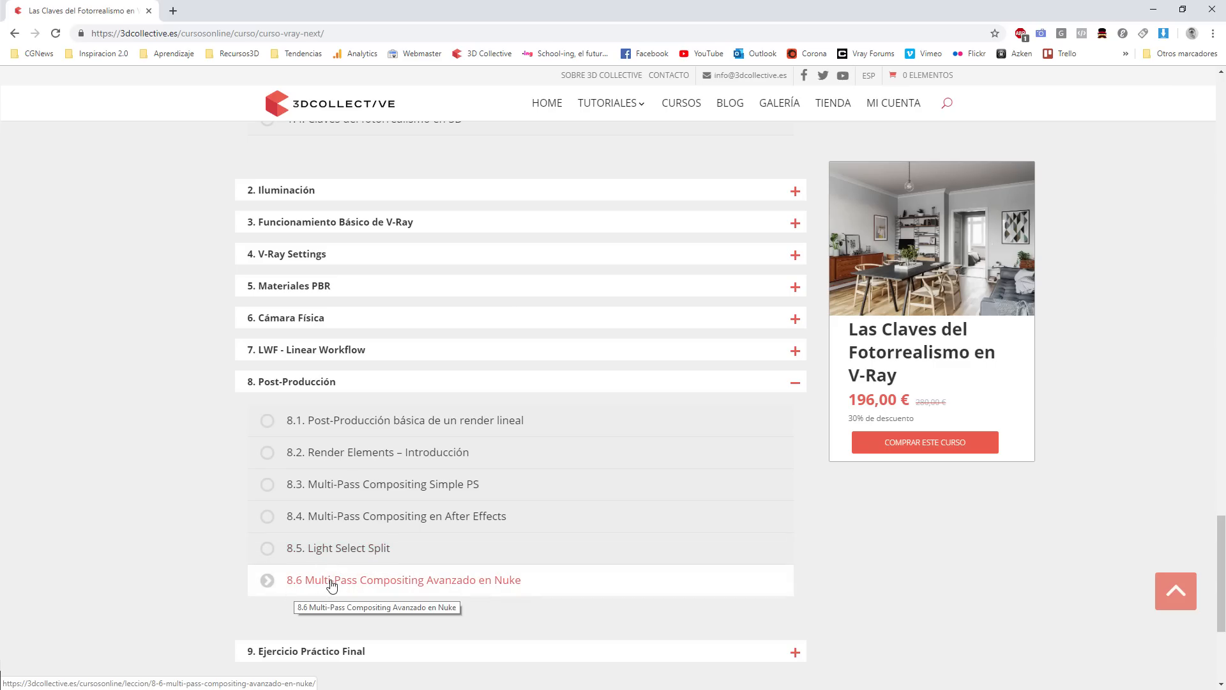
left_click(307, 384)
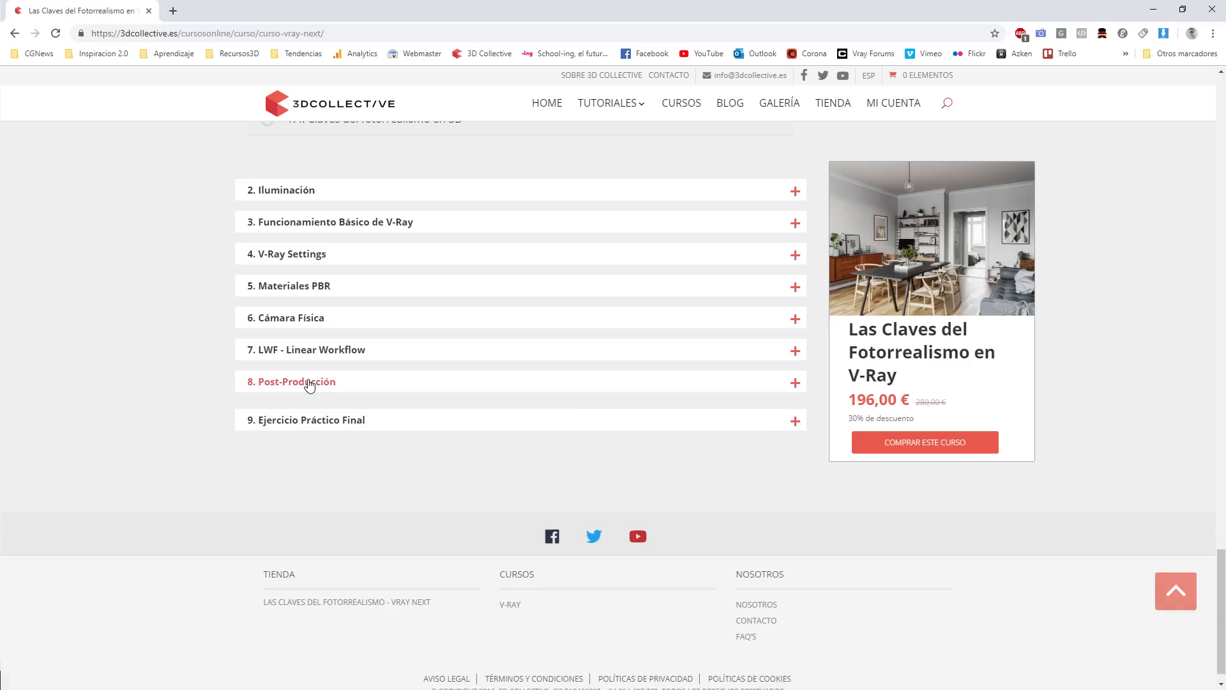
left_click(274, 416)
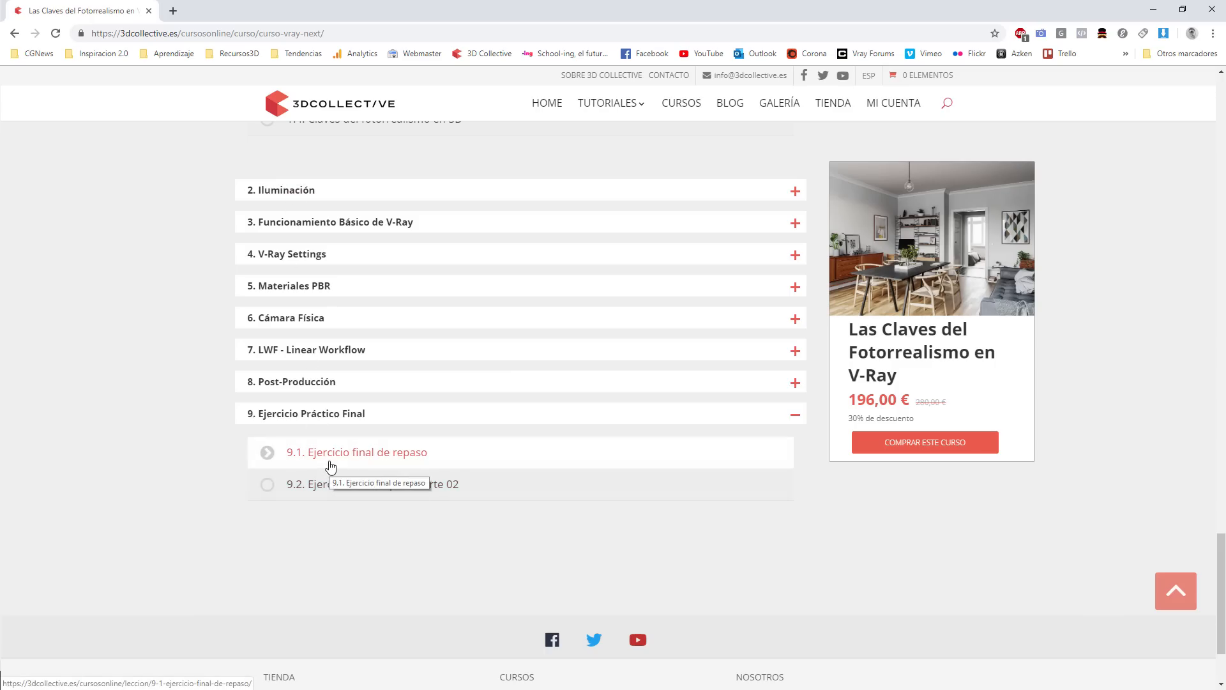
left_click(320, 416)
Step: Collapse the 1. Introducción module so that only the course's module titles are listed
scroll(329, 490, "up", 2)
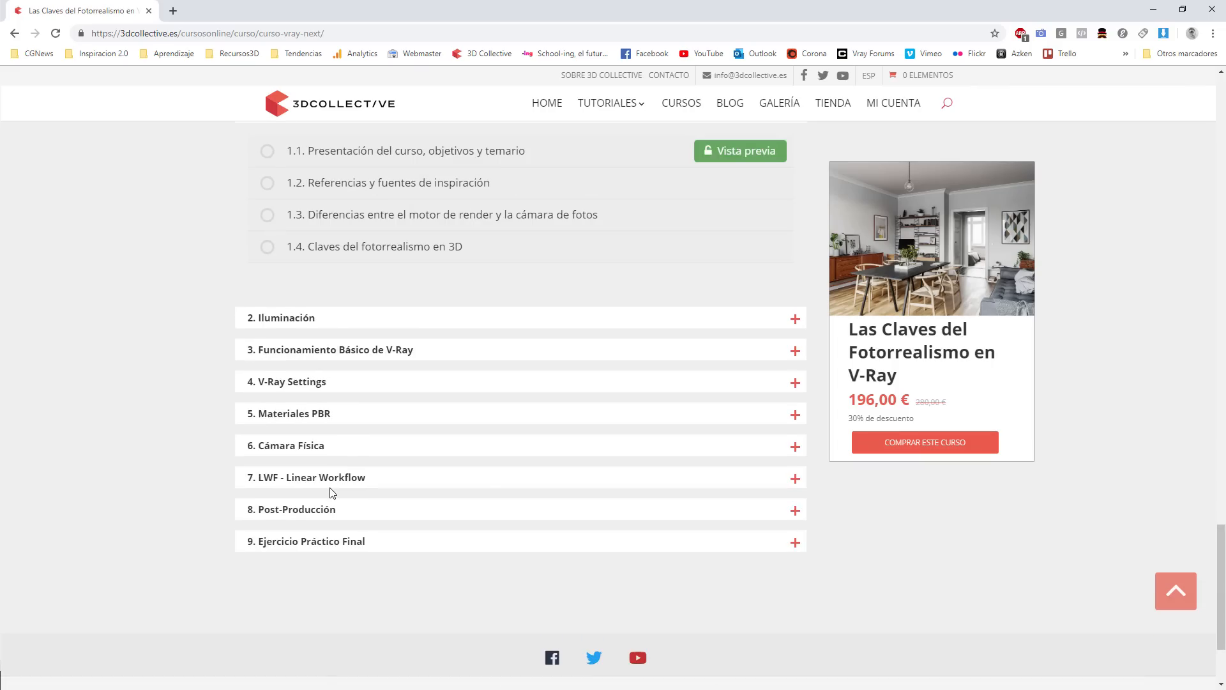
scroll(329, 492, "up", 4)
left_click(308, 367)
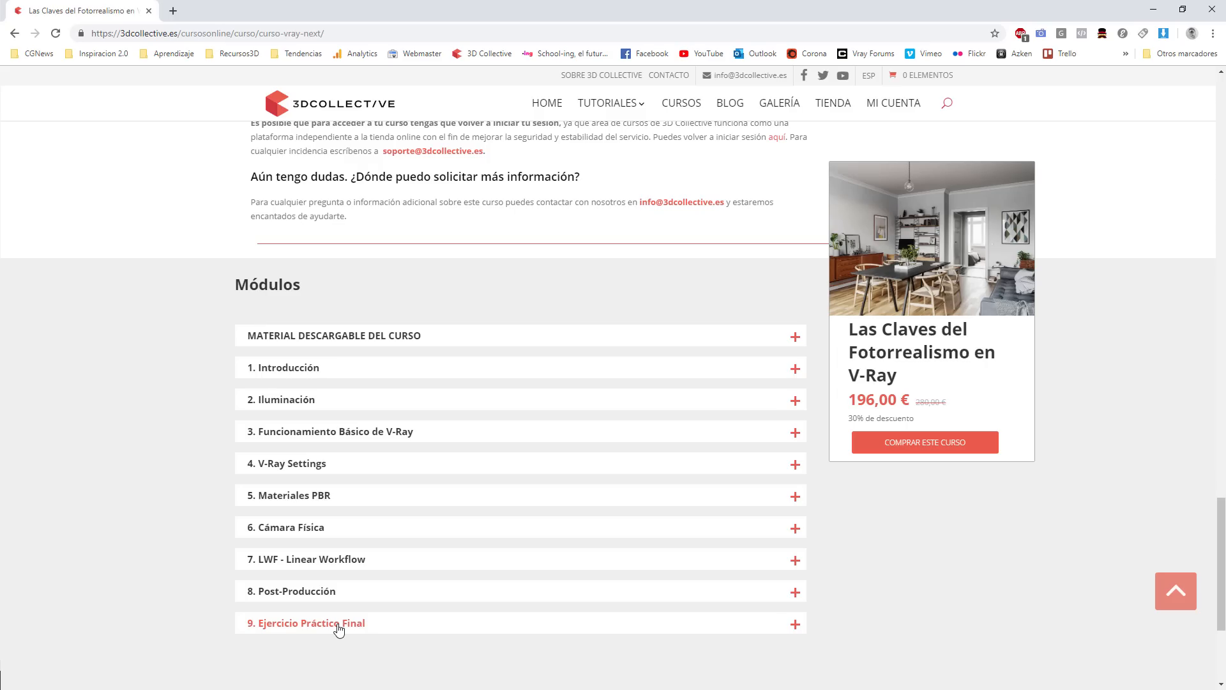
Step: Look over the course's frequently asked questions and its description, from the module list up to the main image
scroll(348, 607, "up", 3)
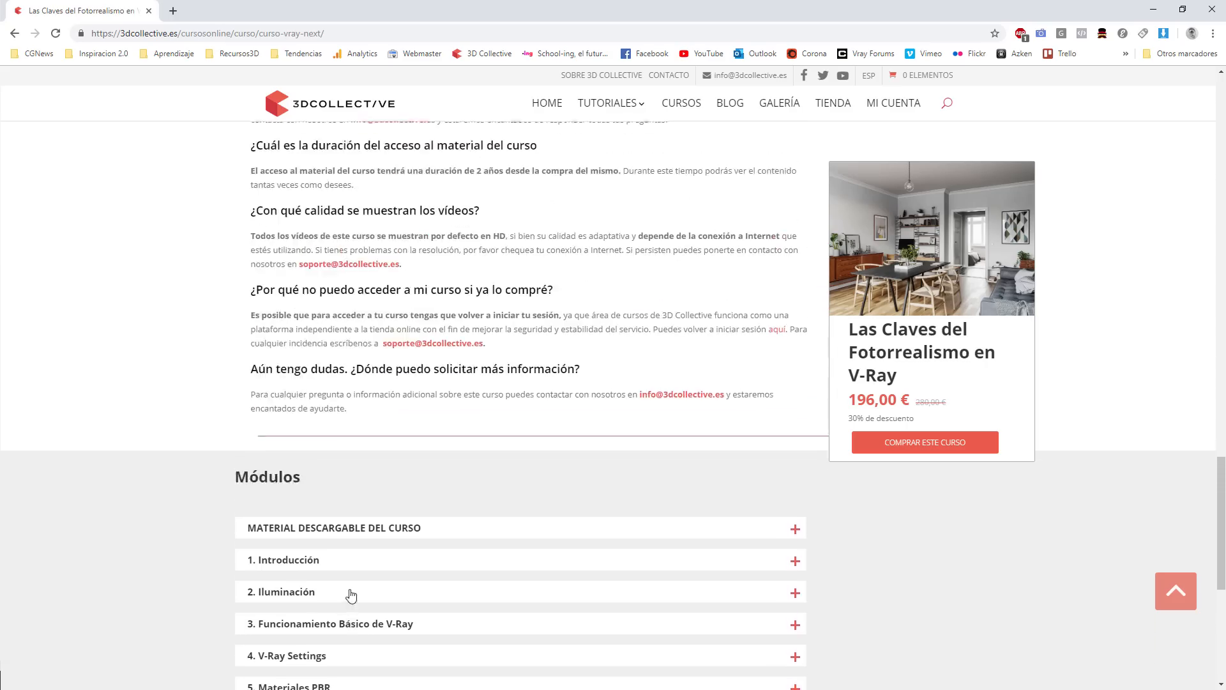
scroll(352, 595, "up", 5)
scroll(386, 378, "down", 3)
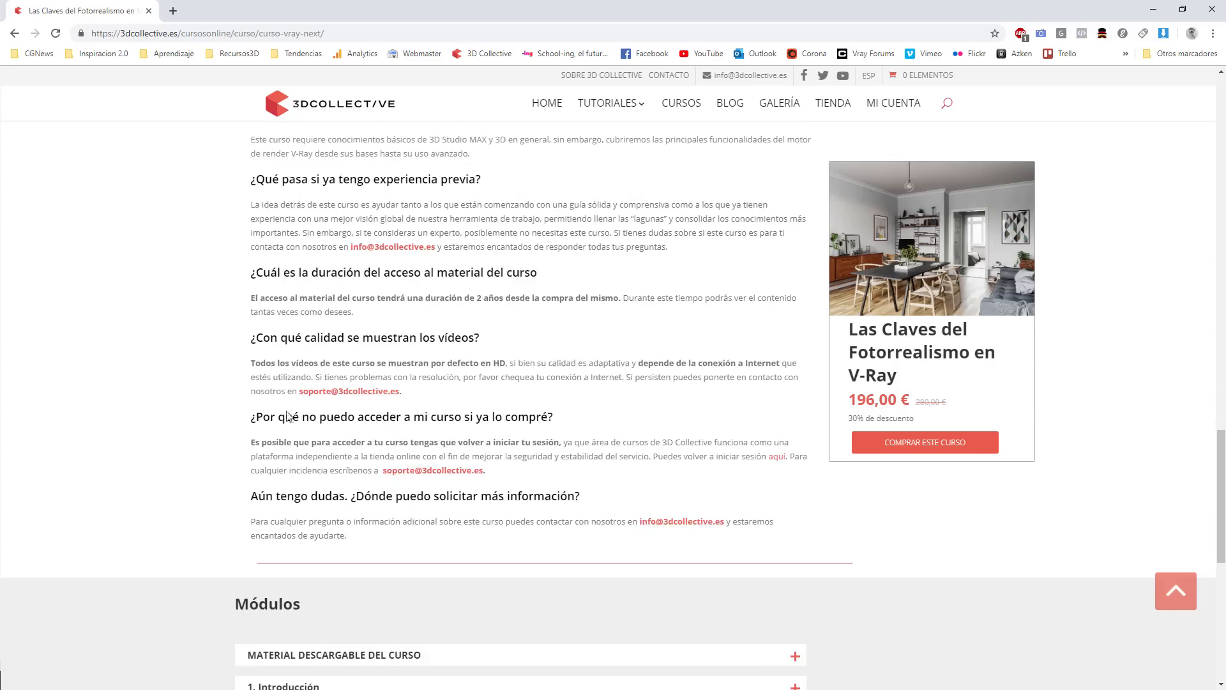
scroll(510, 543, "up", 15)
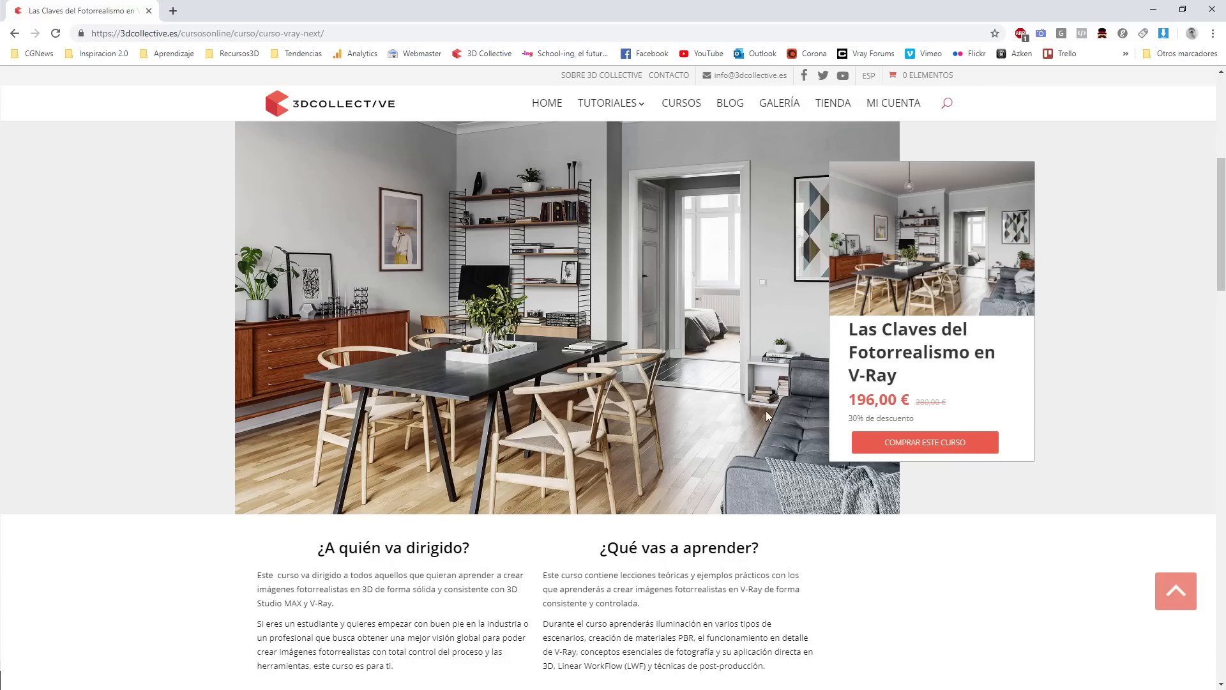
scroll(586, 438, "up", 3)
scroll(488, 247, "up", 3)
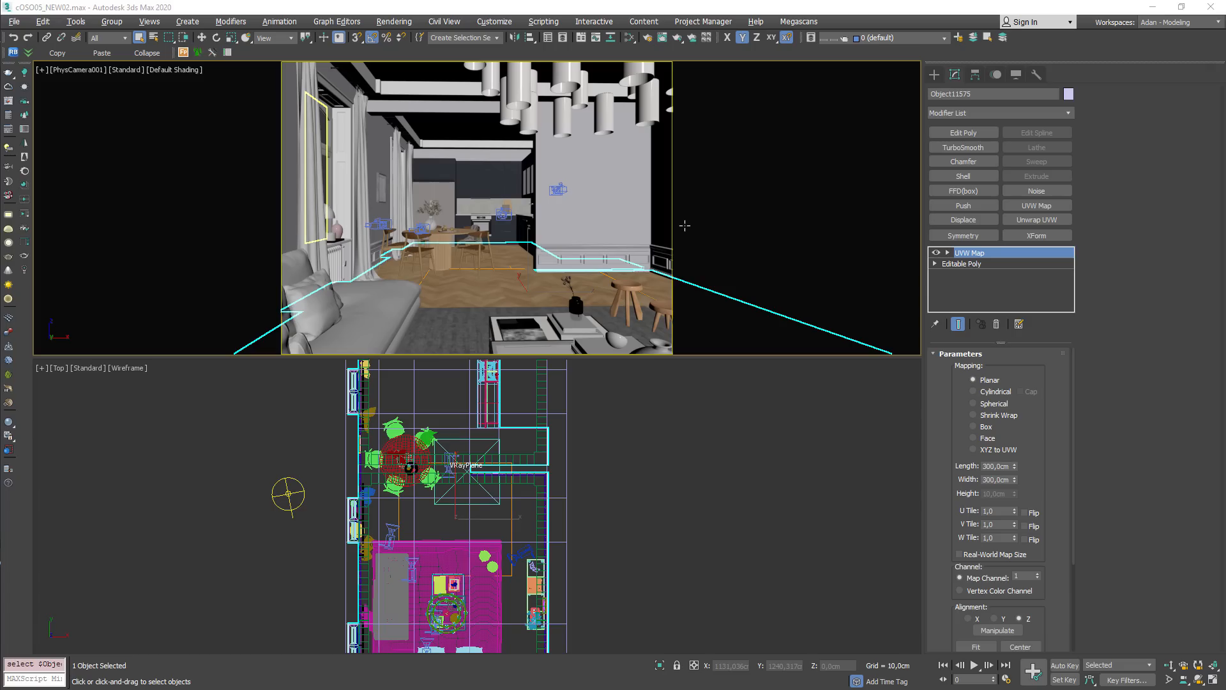
Step: Switch to 3ds Max, open the V-Ray frame buffer and set its displayed channel to RGB color
left_click(10, 101)
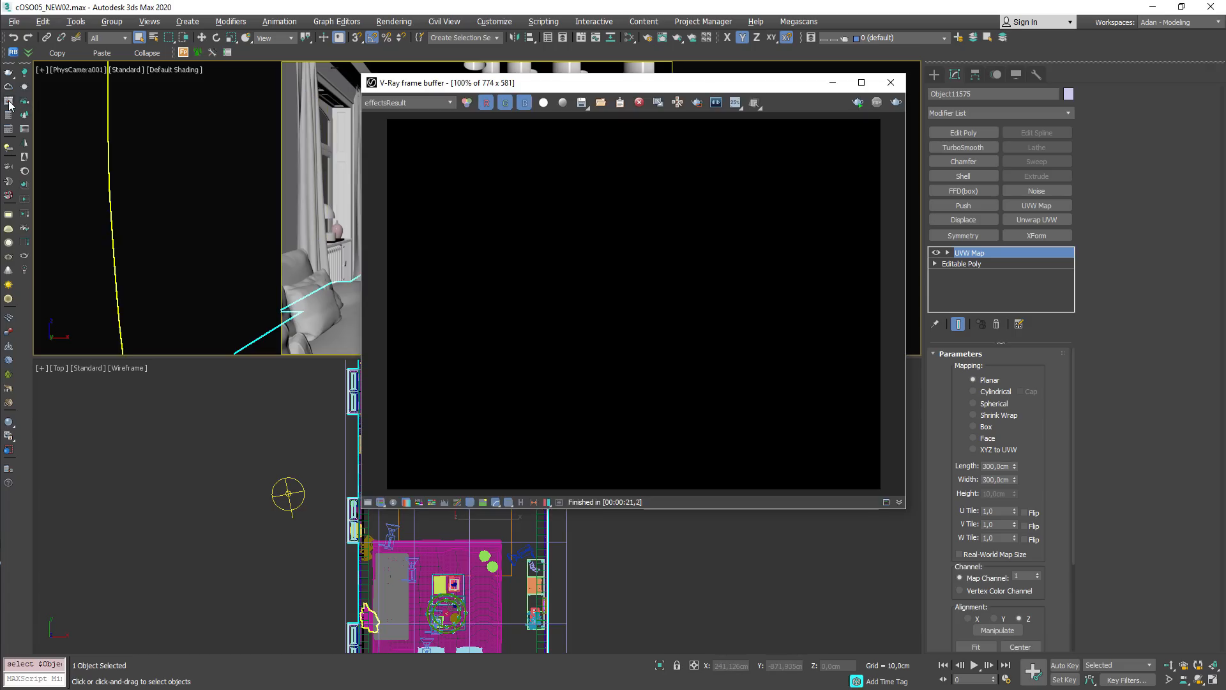
left_click_drag(645, 82, 491, 118)
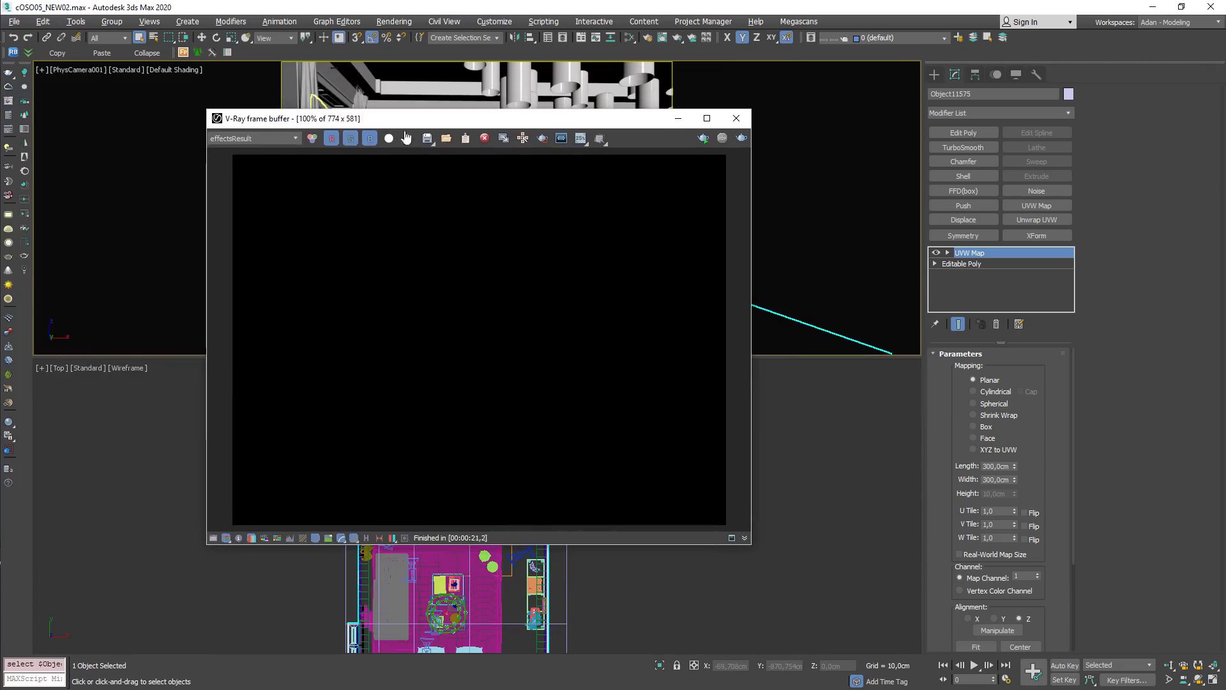
left_click(286, 139)
left_click(255, 163)
left_click(295, 139)
left_click_drag(296, 189, 295, 153)
left_click(232, 152)
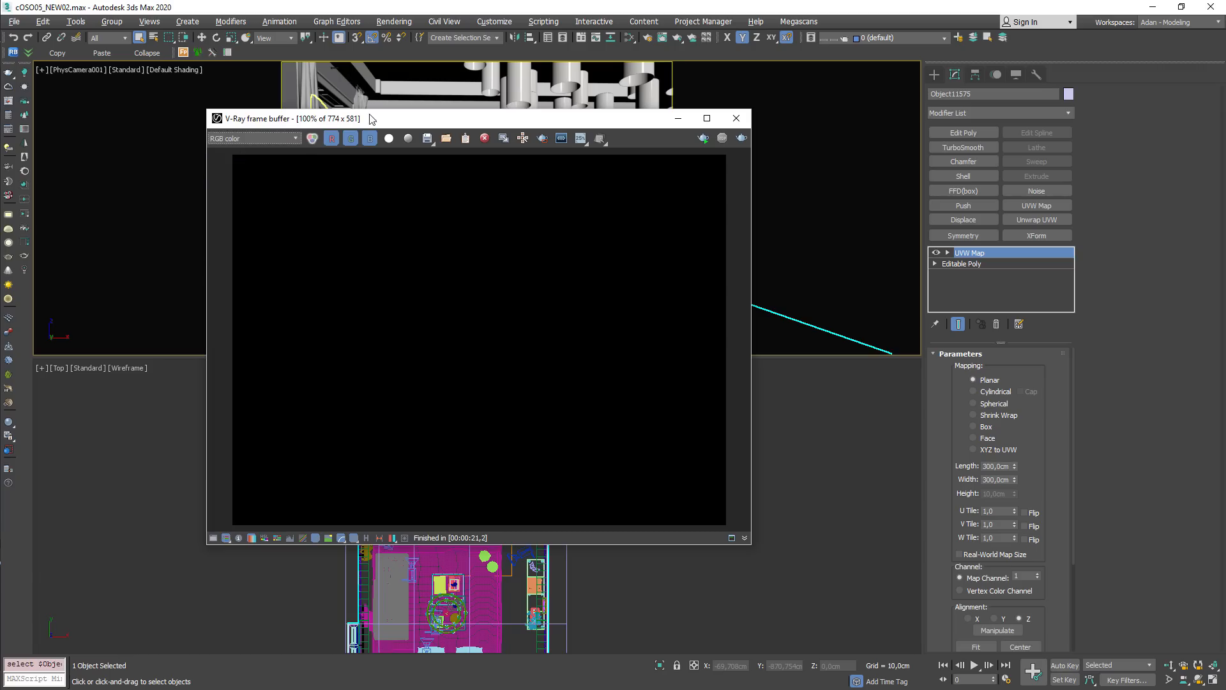
left_click_drag(344, 110, 373, 80)
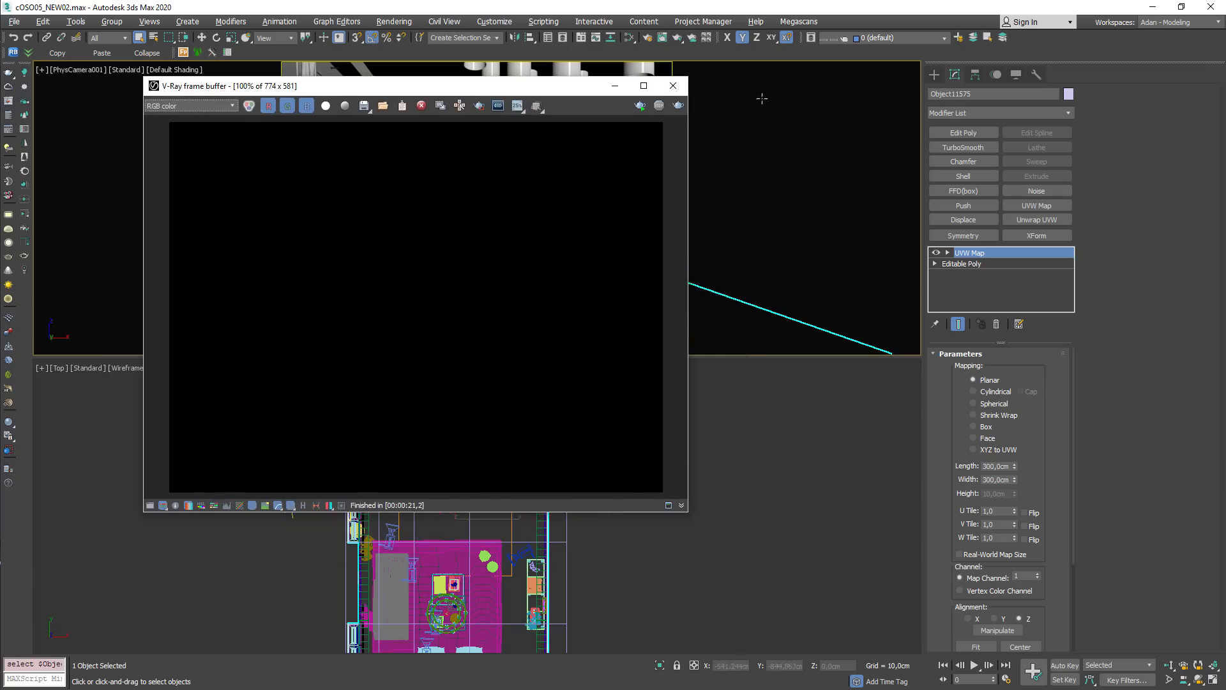
Step: Show the frame buffer's color corrections and examine the Bloom/Glare lens effect settings, hiding the lens effects again
left_click(150, 505)
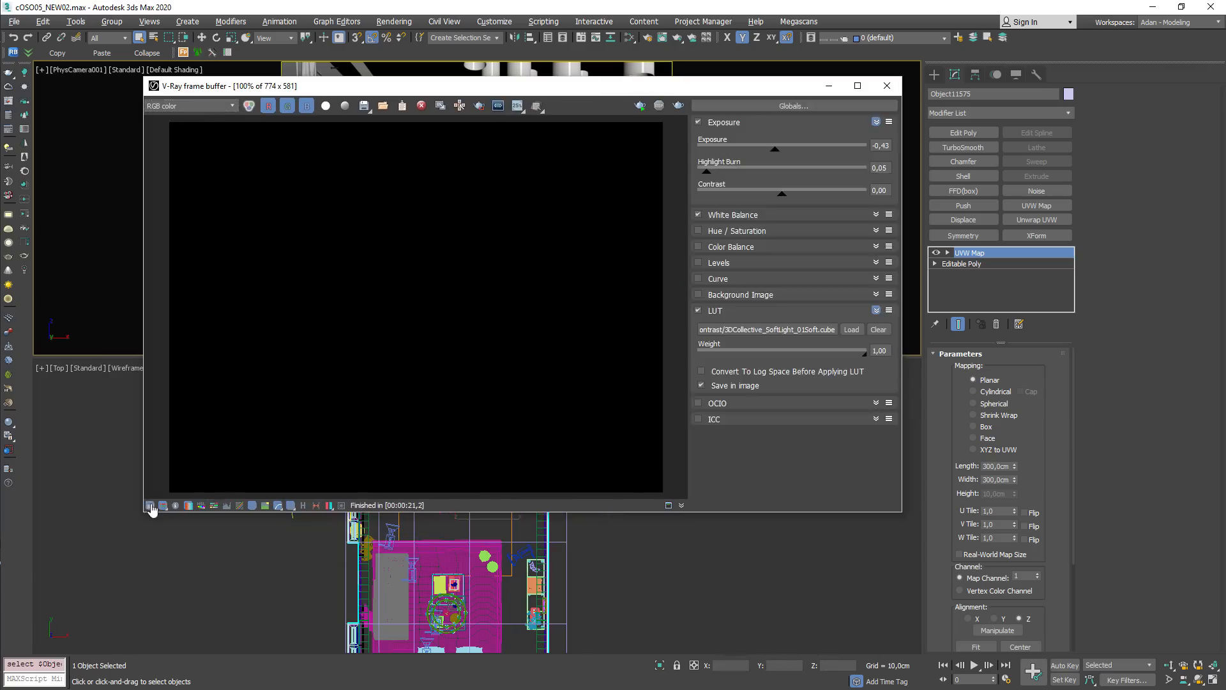
mouse_move(620, 93)
left_mouse_down()
mouse_move(578, 89)
mouse_move(624, 86)
left_mouse_up()
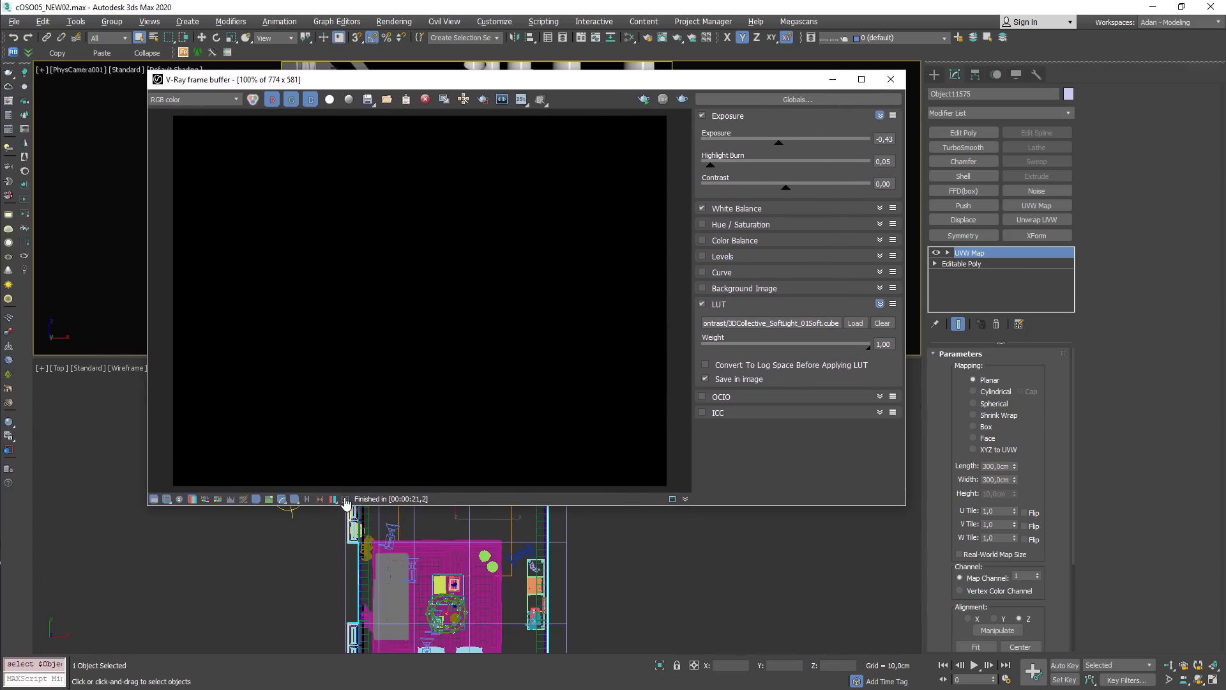
left_click(542, 100)
left_click_drag(155, 85, 277, 78)
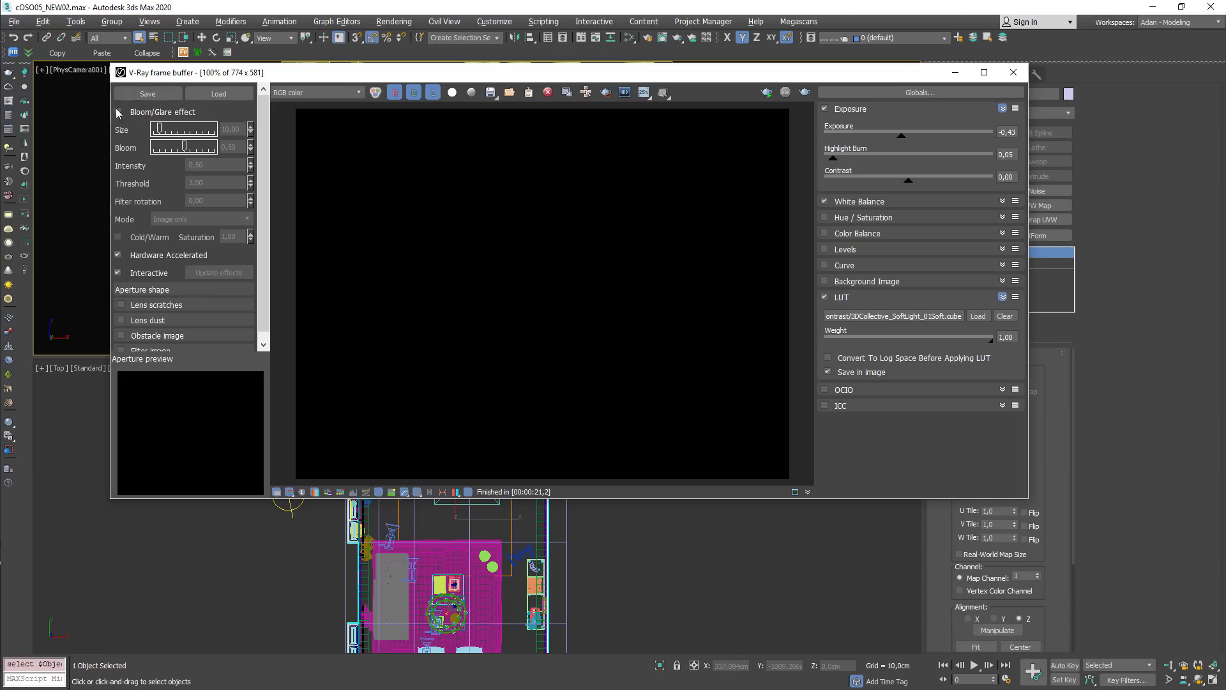
scroll(159, 288, "down", 1)
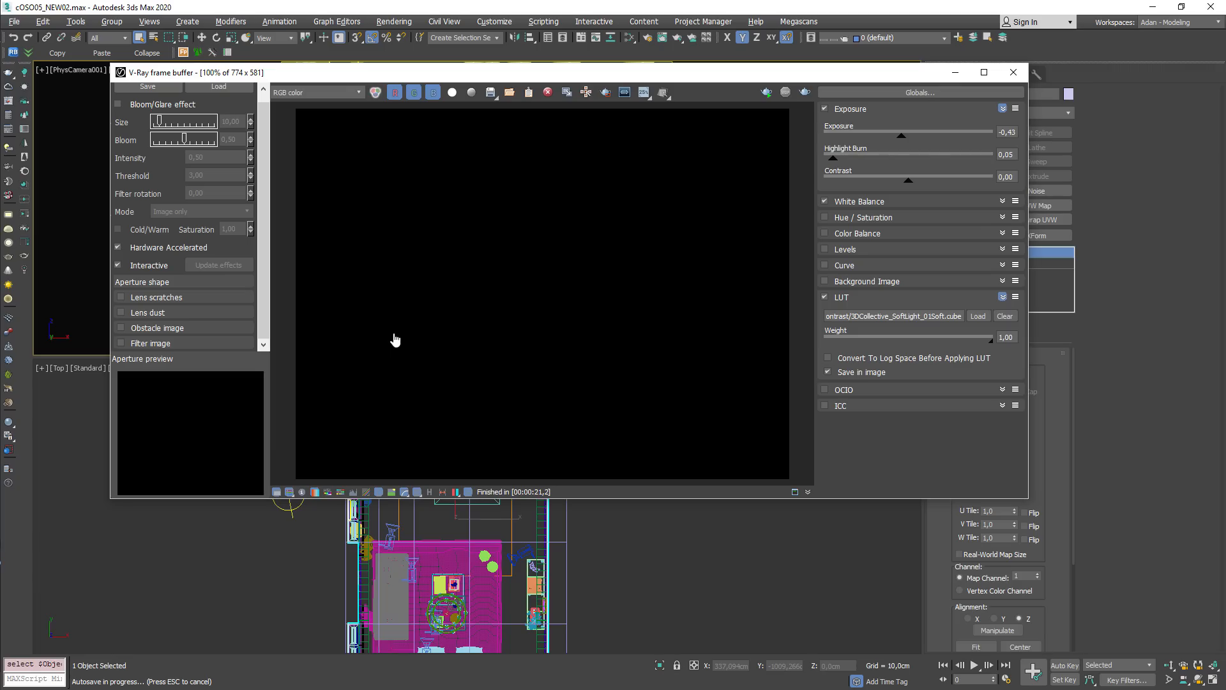
left_click(172, 255)
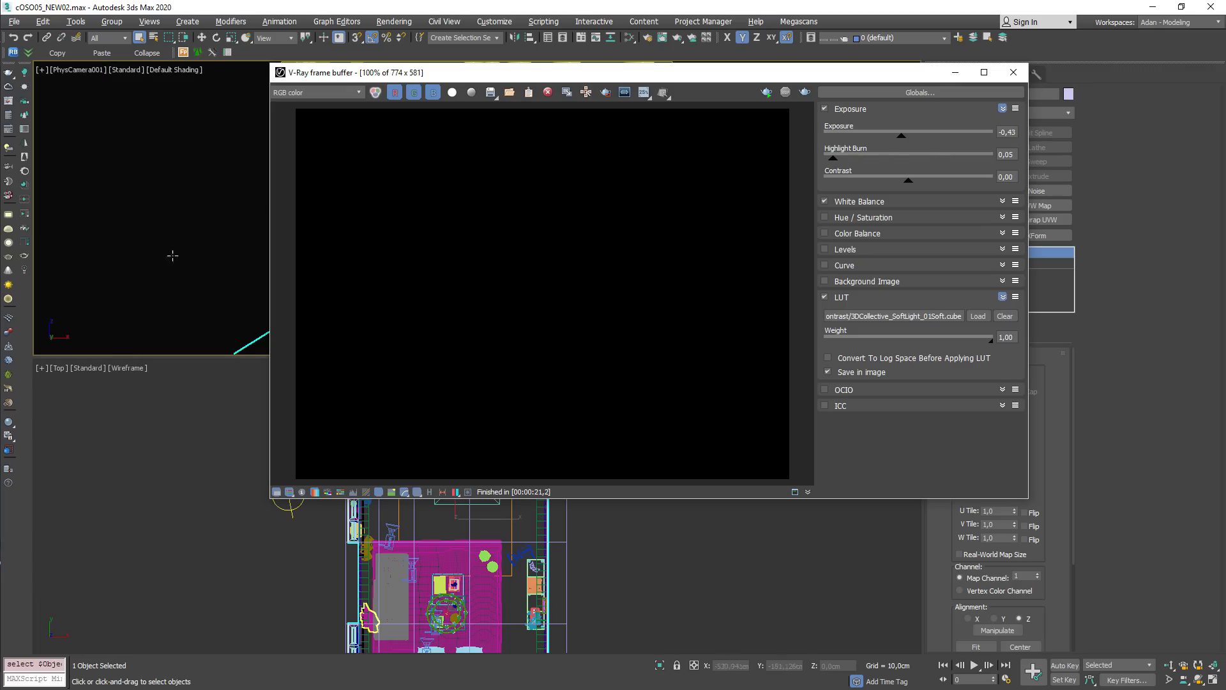
Step: Examine the VRayToonMtl material's parameters in the Slate Material Editor and close the editor
left_click(178, 412)
key("m")
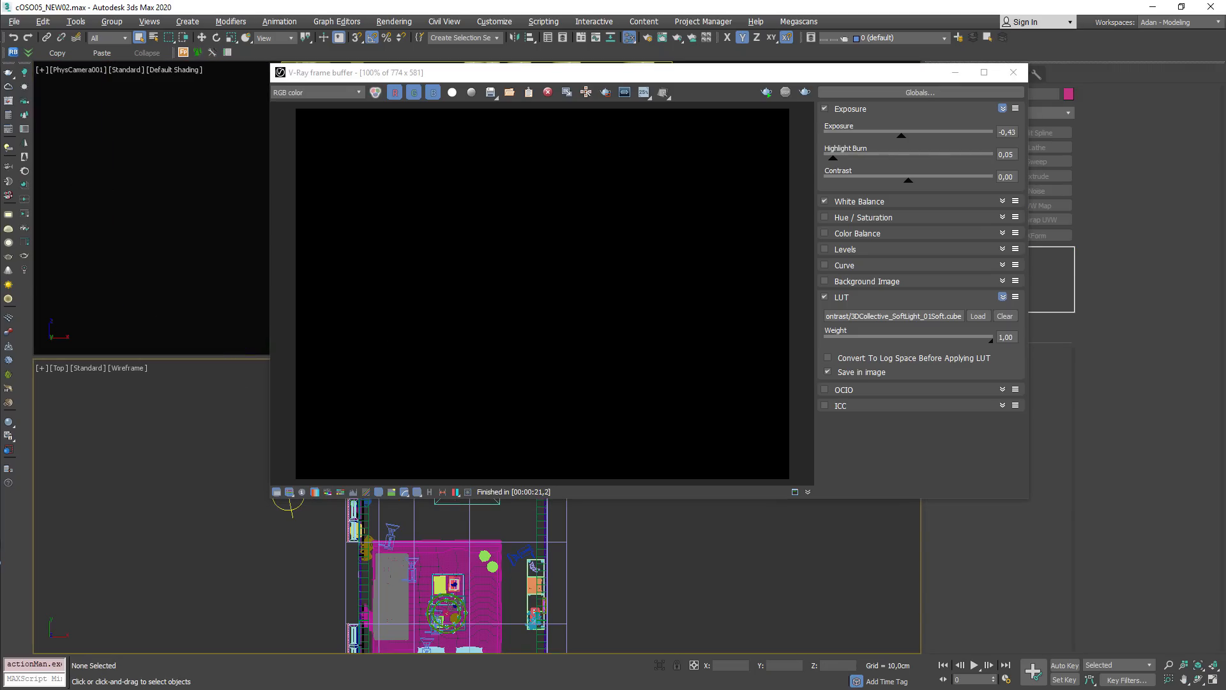
left_click_drag(0, 187, 0, 146)
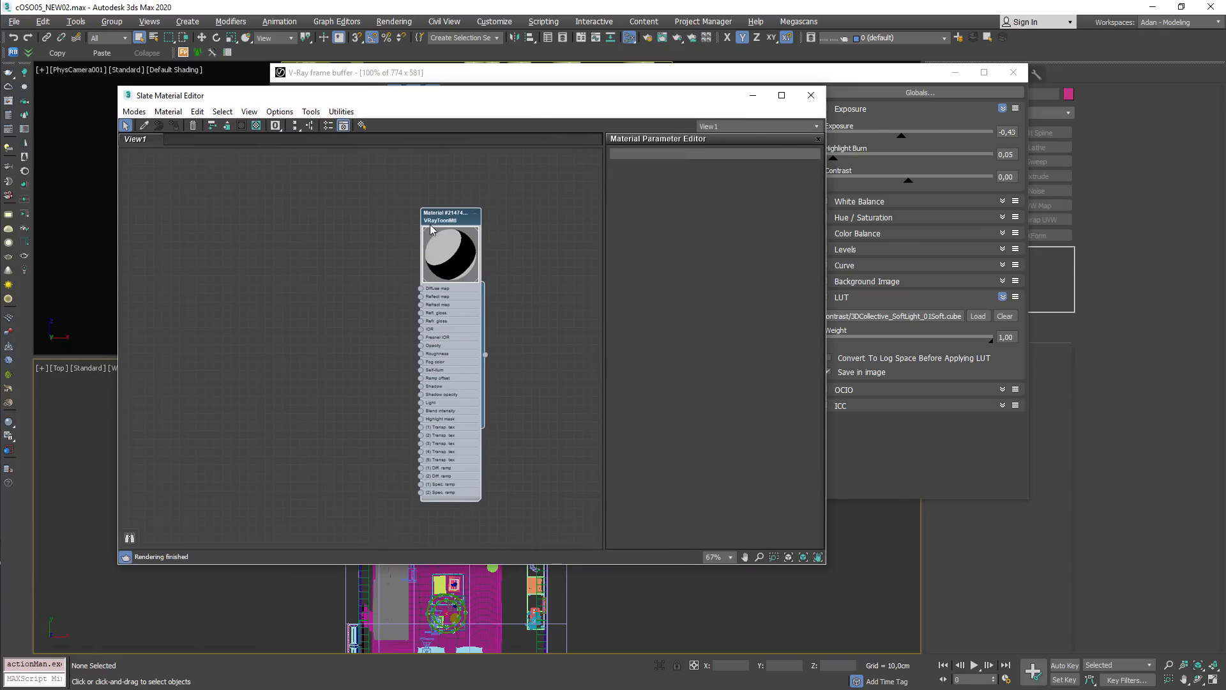
double_click(448, 225)
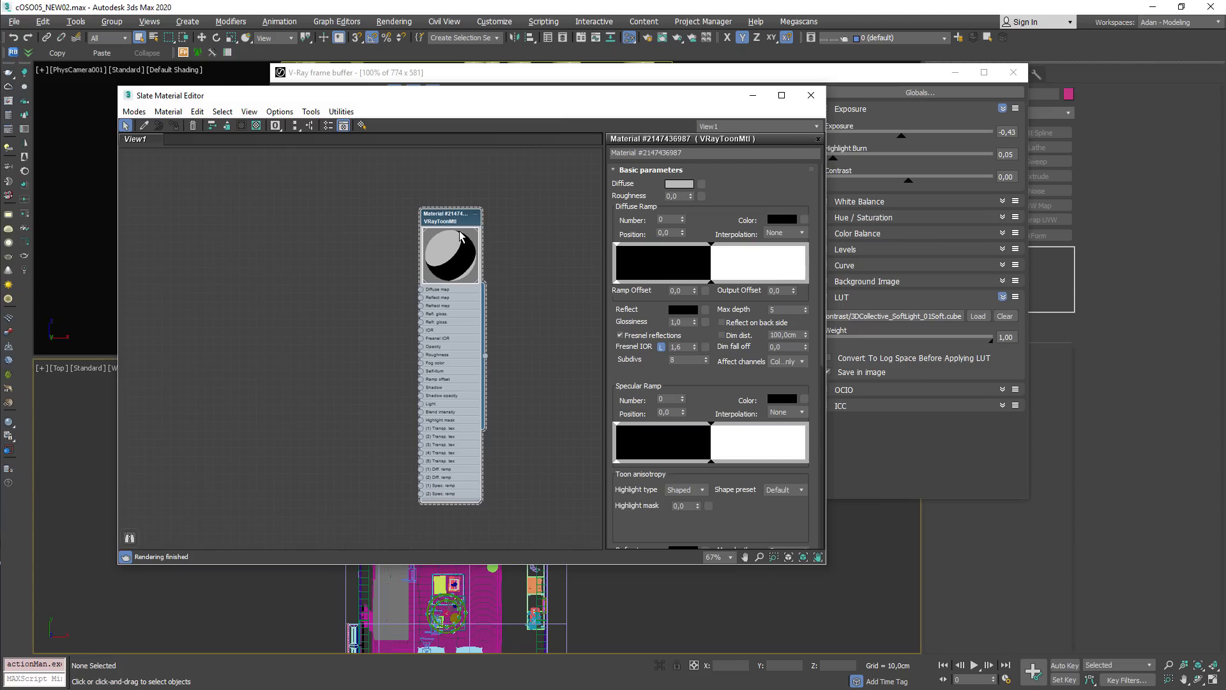
left_click_drag(462, 234, 427, 225)
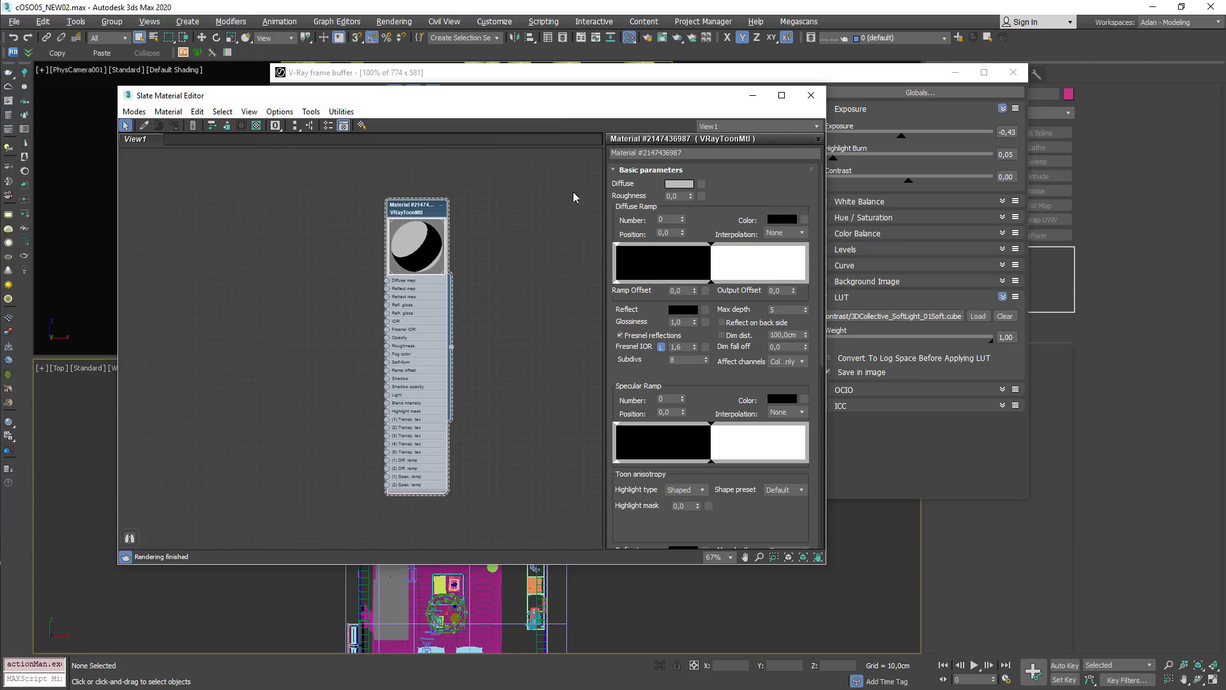
left_click(811, 95)
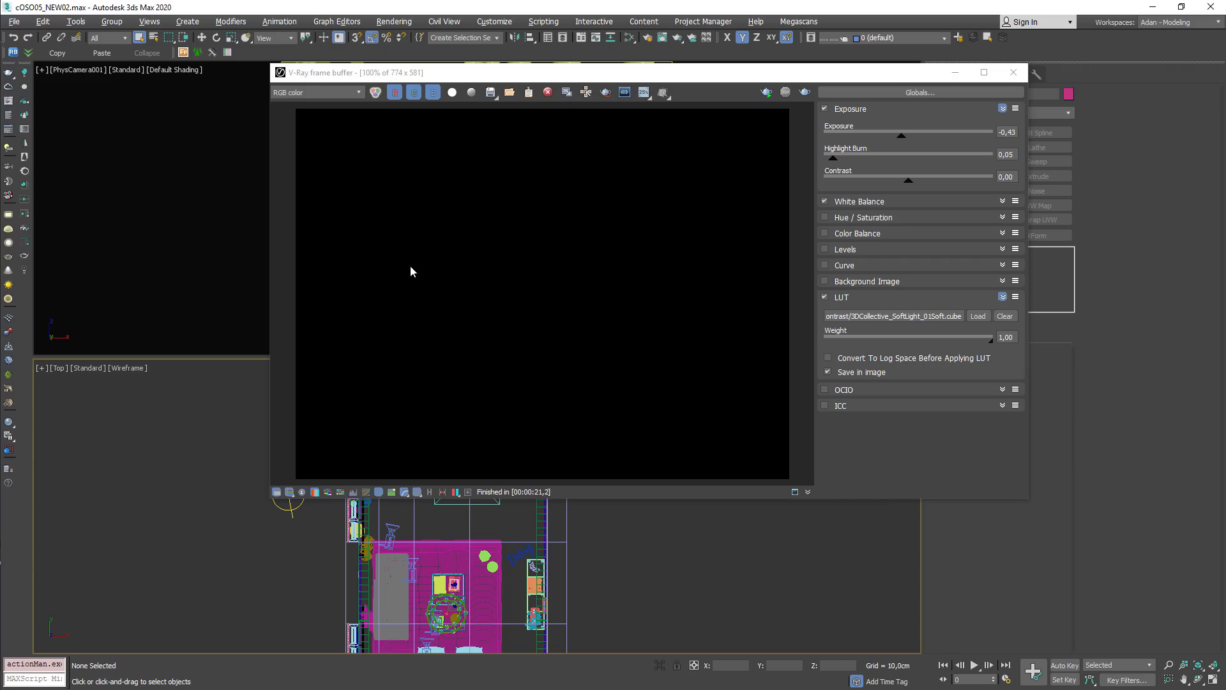
Step: Examine the V-Ray System settings in Render Setup and close the dialog
left_click(9, 116)
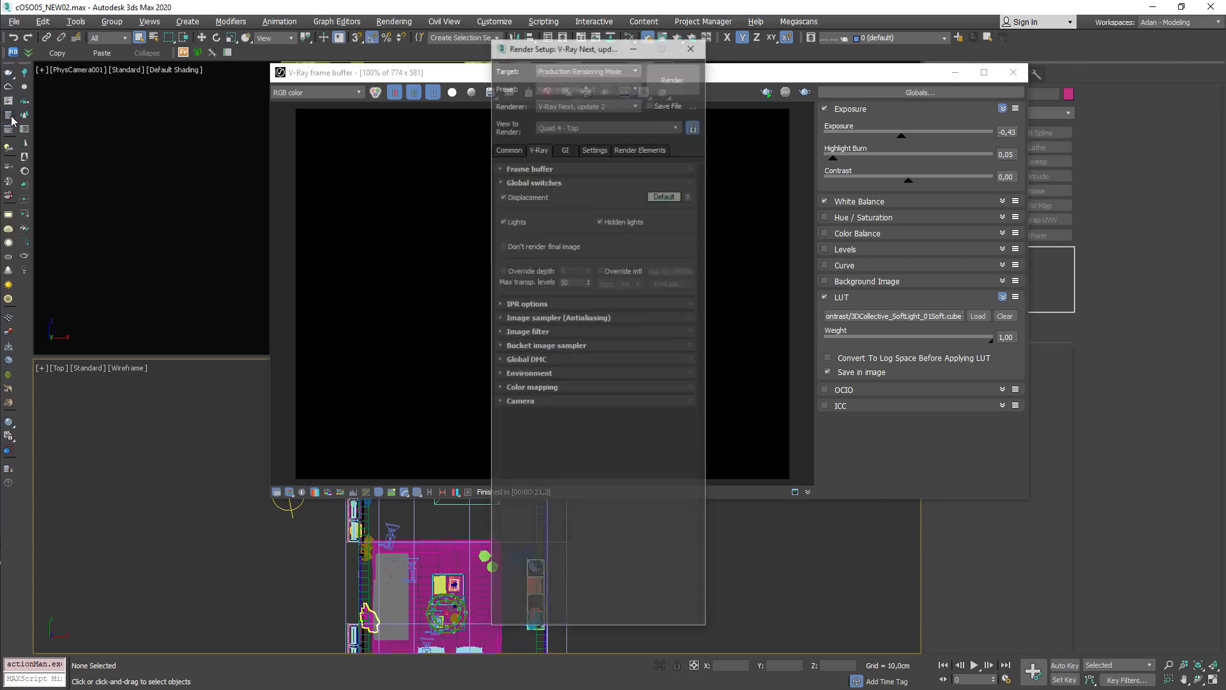
left_click(594, 150)
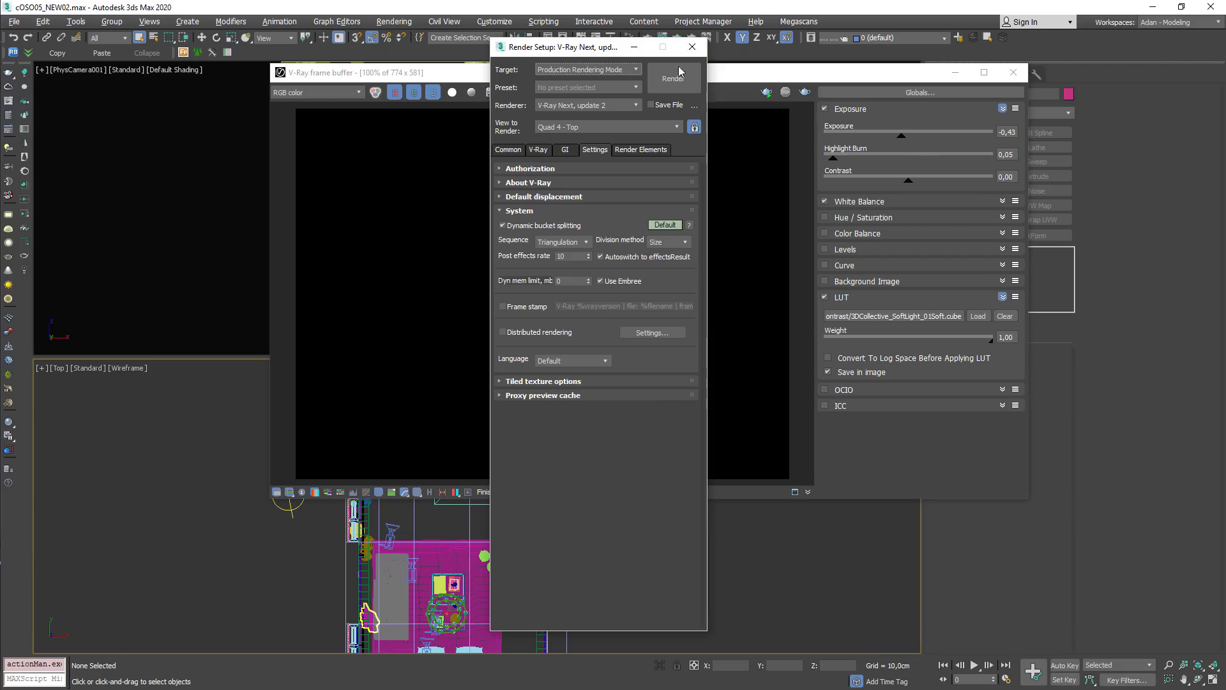
left_click(691, 46)
Step: Start an interactive V-Ray render of the interior camera view and reposition the frame buffer window
left_click_drag(617, 77, 498, 143)
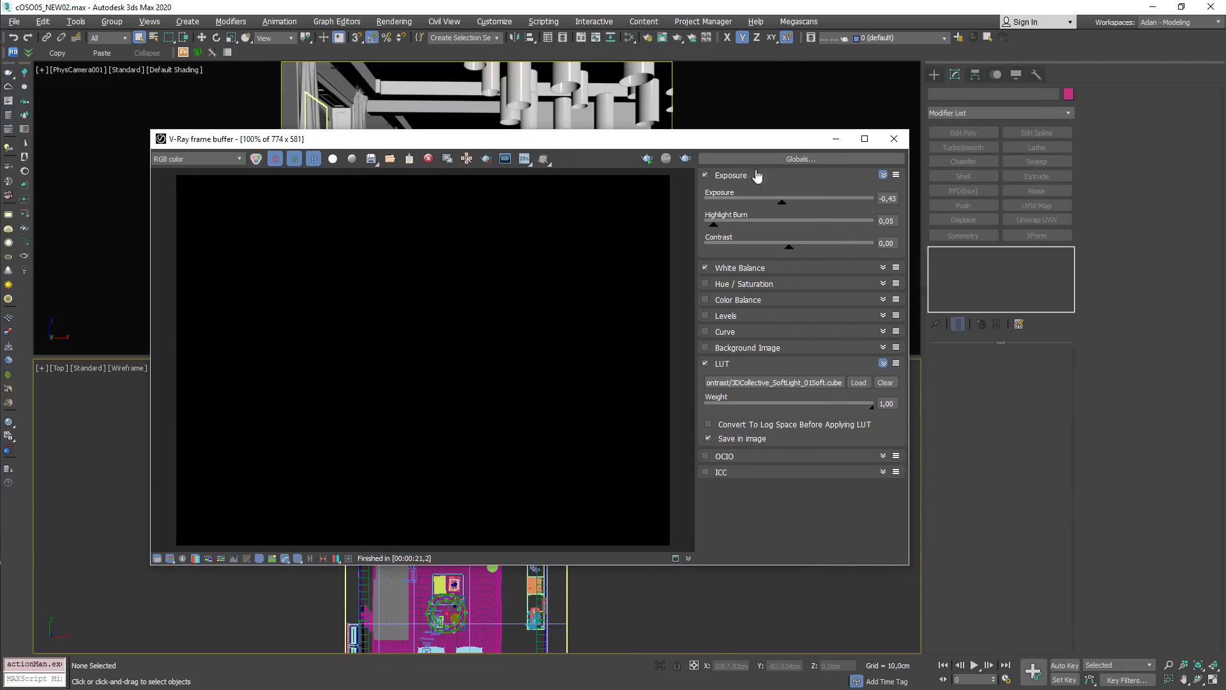
left_click_drag(644, 141, 640, 172)
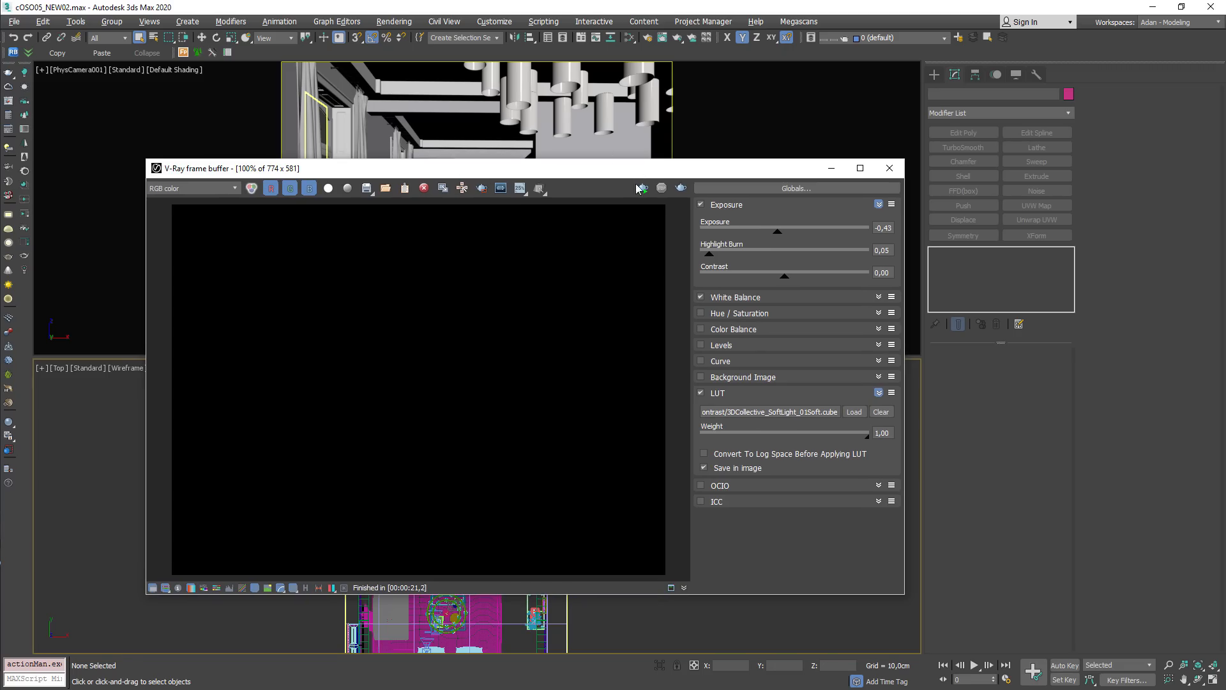
key("shift+q")
left_click_drag(565, 173, 679, 159)
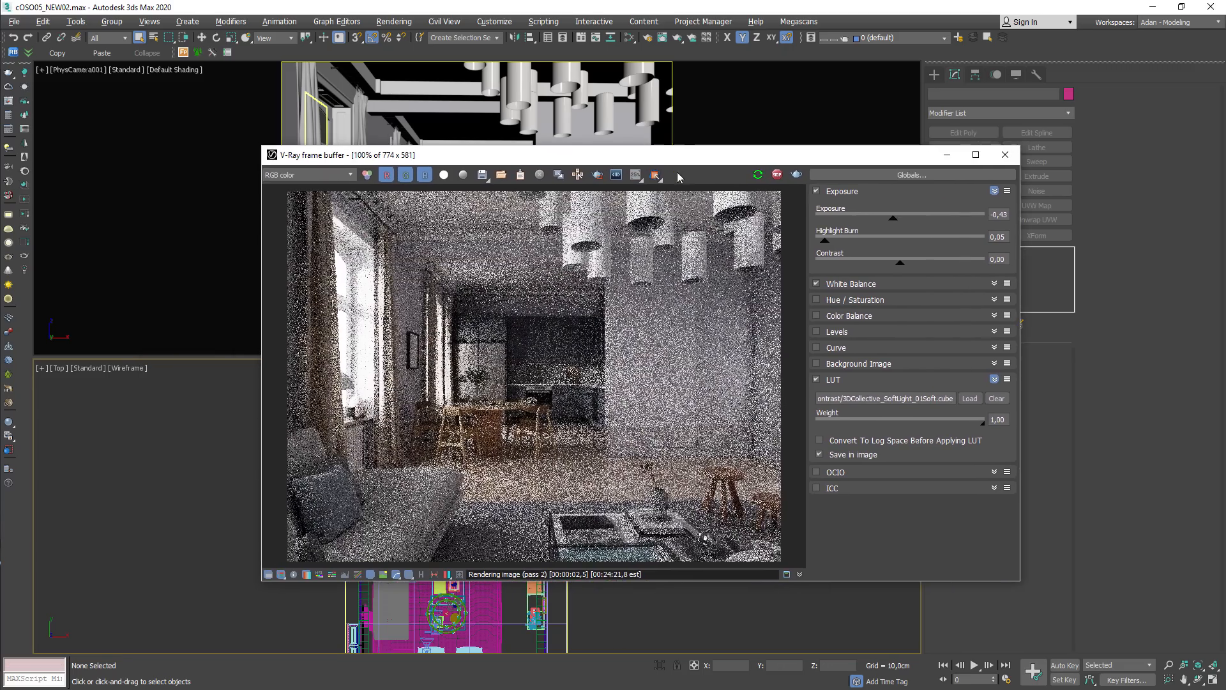
Step: Review the debug shading modes and the available render channels in the frame buffer, keeping the effectsResult channel displayed
left_click(658, 177)
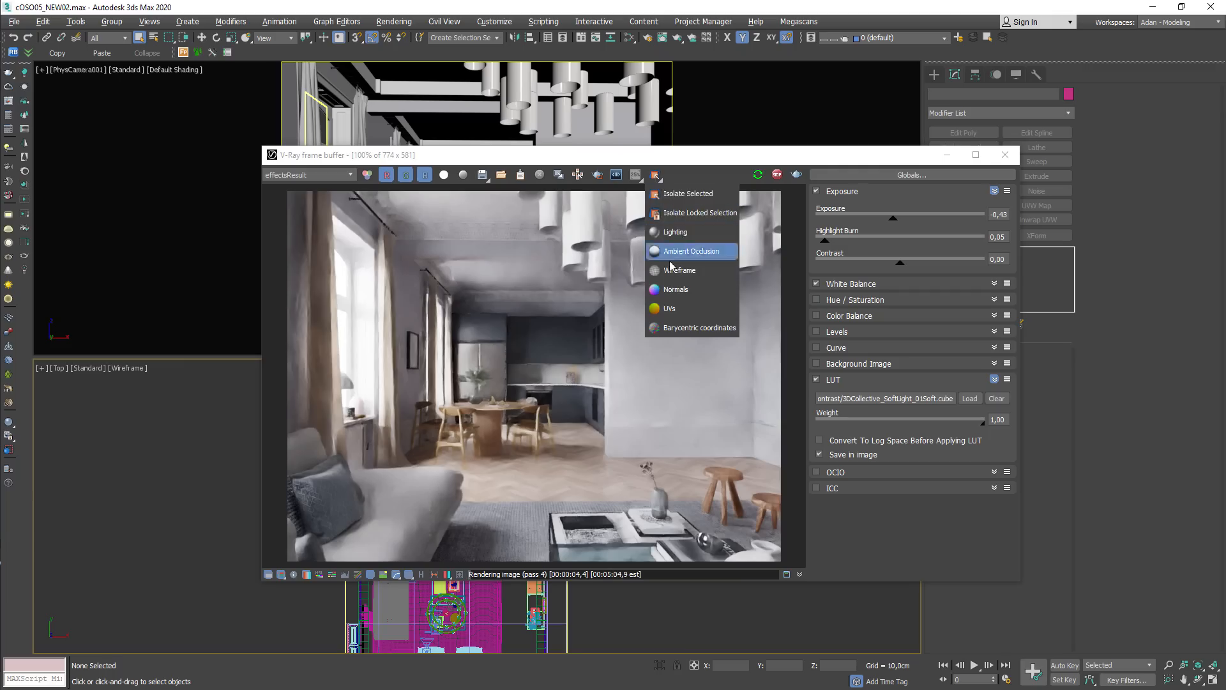
left_click(678, 195)
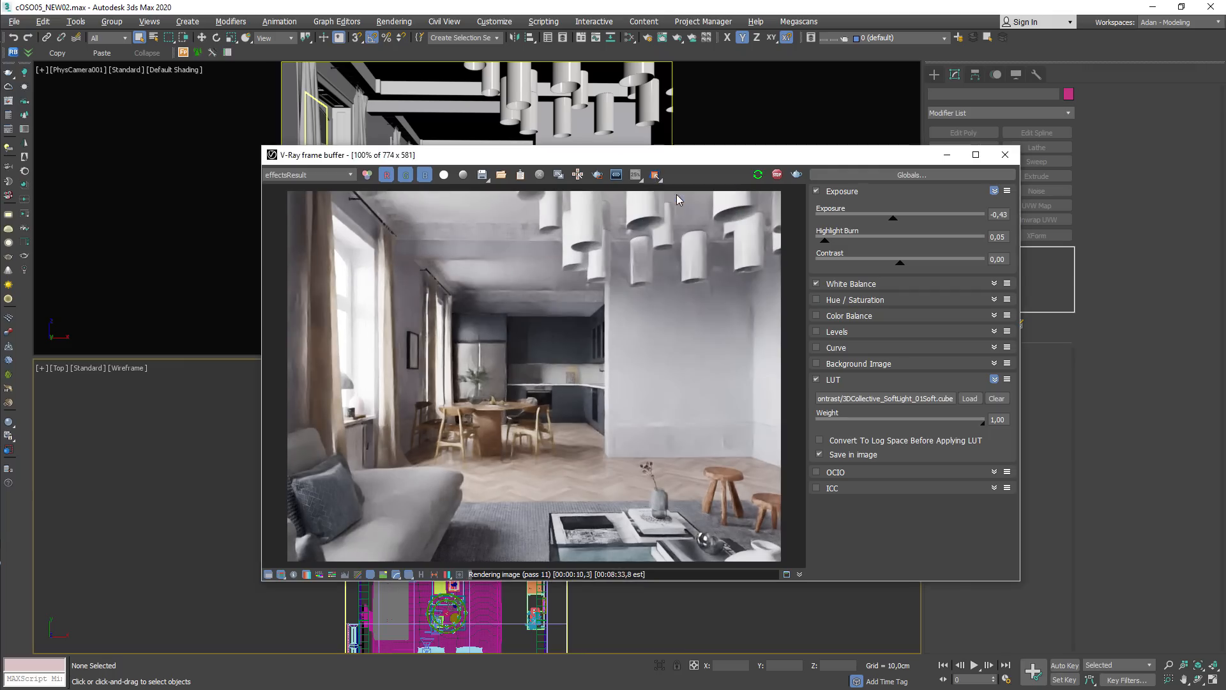
left_click_drag(663, 165, 773, 172)
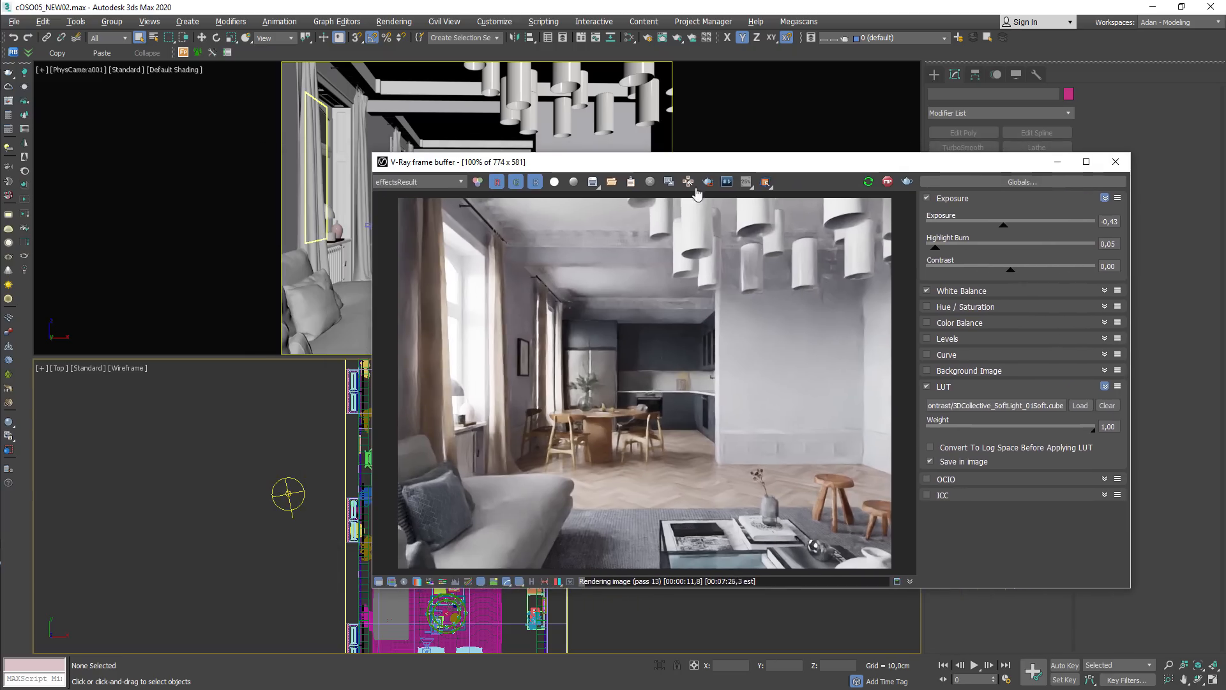
left_click(412, 182)
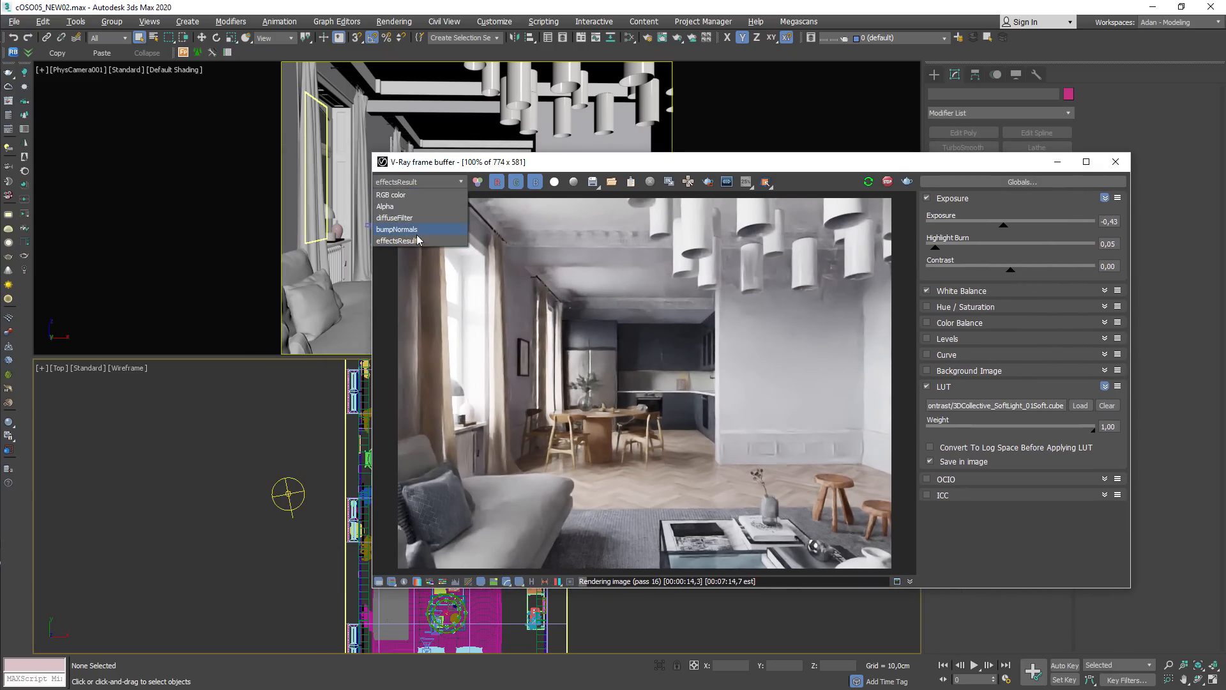
left_click(522, 165)
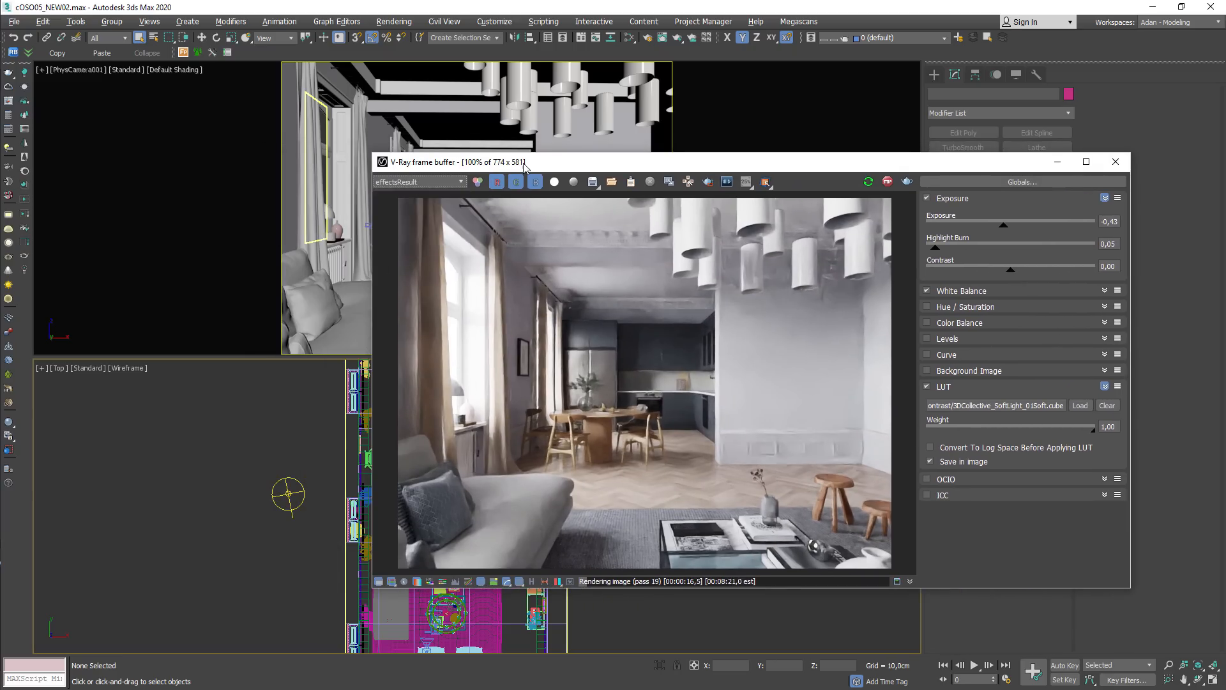
Step: Switch the frame buffer's debug shading to Lighting and reposition the frame buffer window
mouse_move(486, 165)
left_mouse_down()
mouse_move(502, 149)
mouse_move(467, 149)
left_mouse_up()
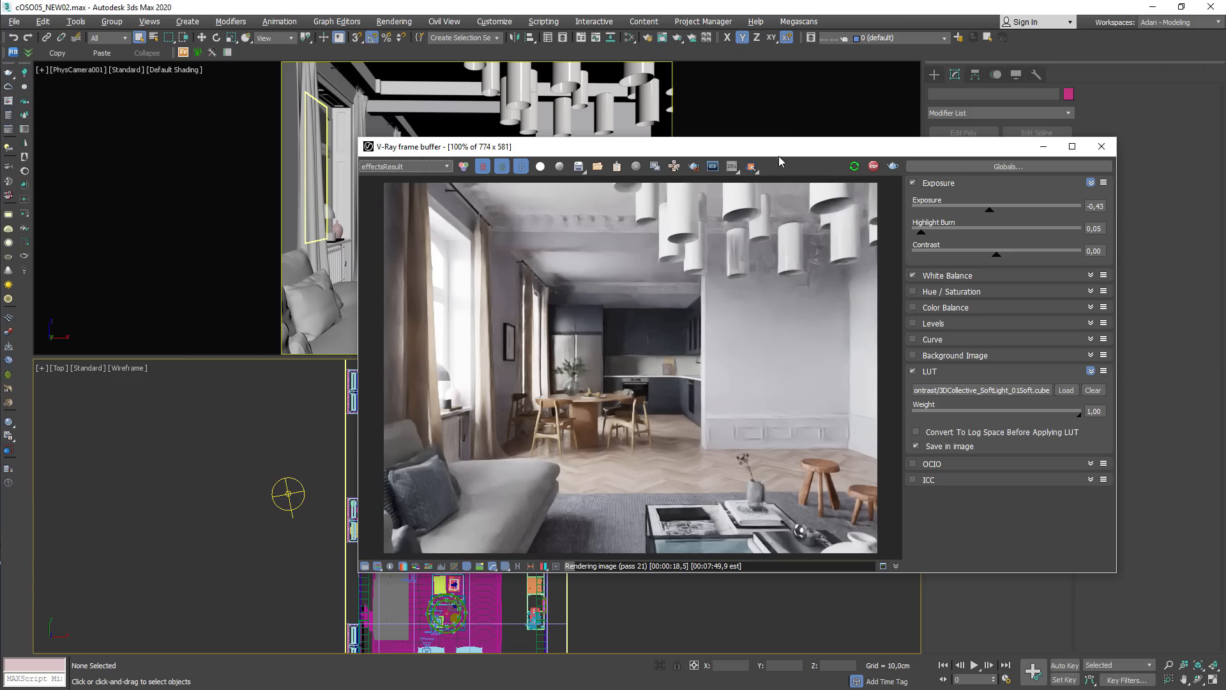
left_click(752, 167)
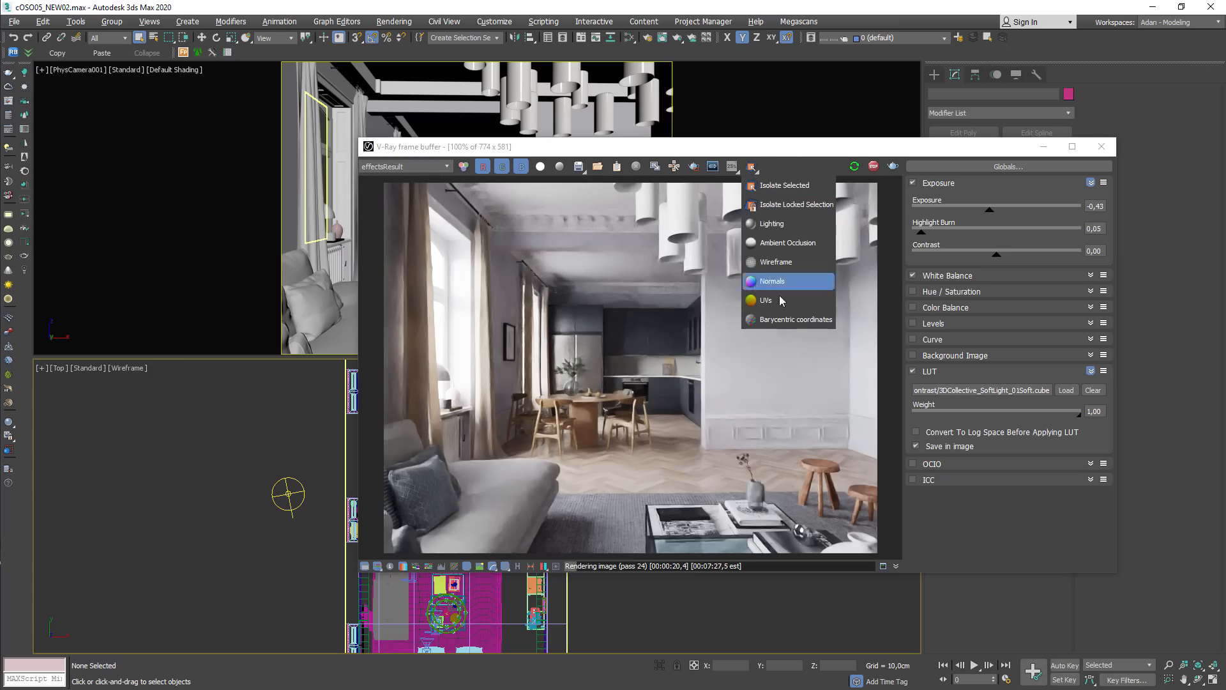
left_click(775, 223)
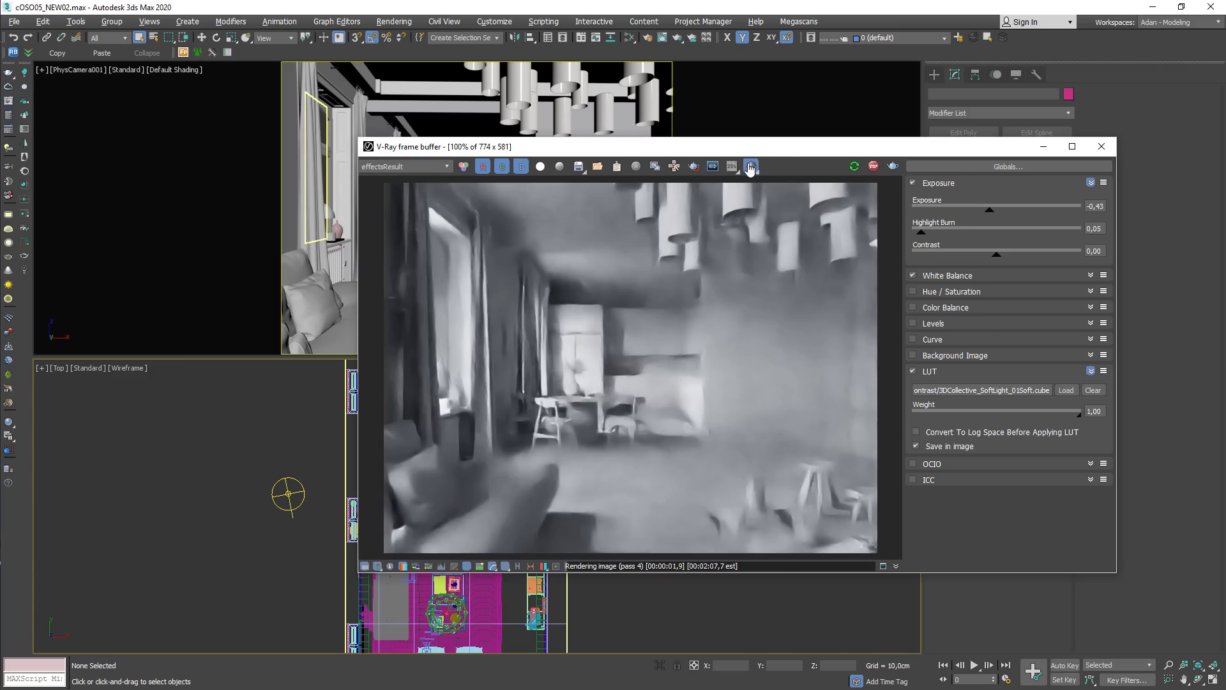
left_click_drag(754, 150, 738, 138)
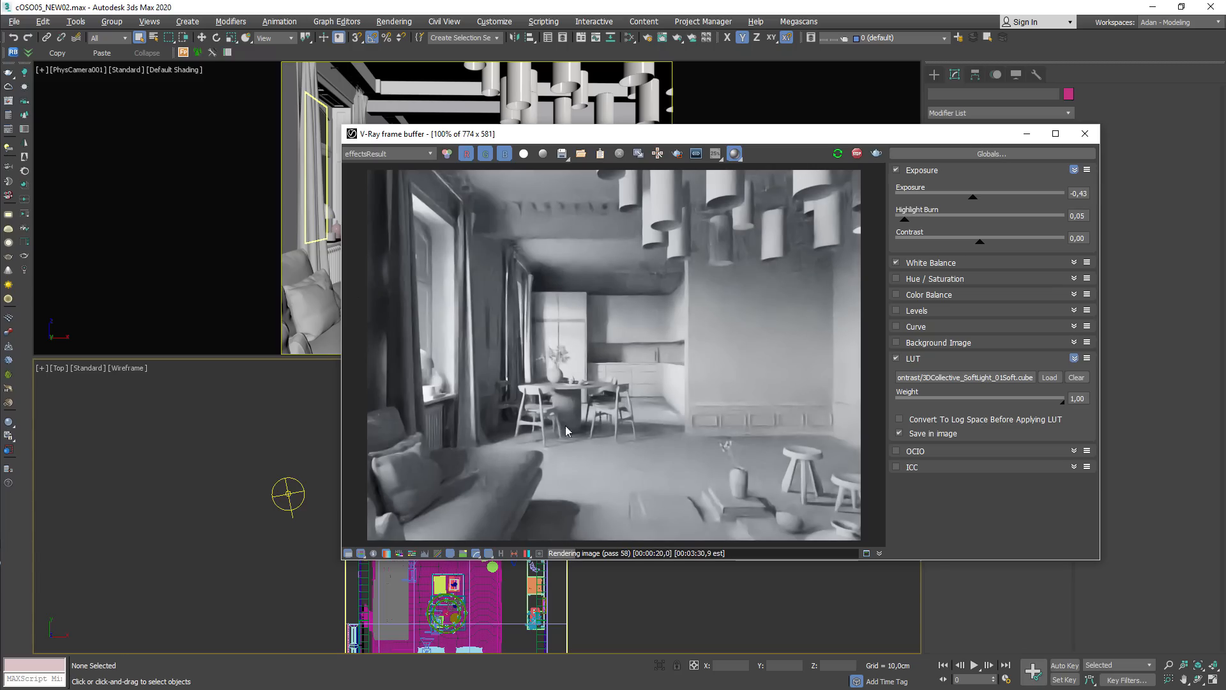
Step: Set the debug shading to Isolate Selected and select the sofa in the camera view
left_click(736, 158)
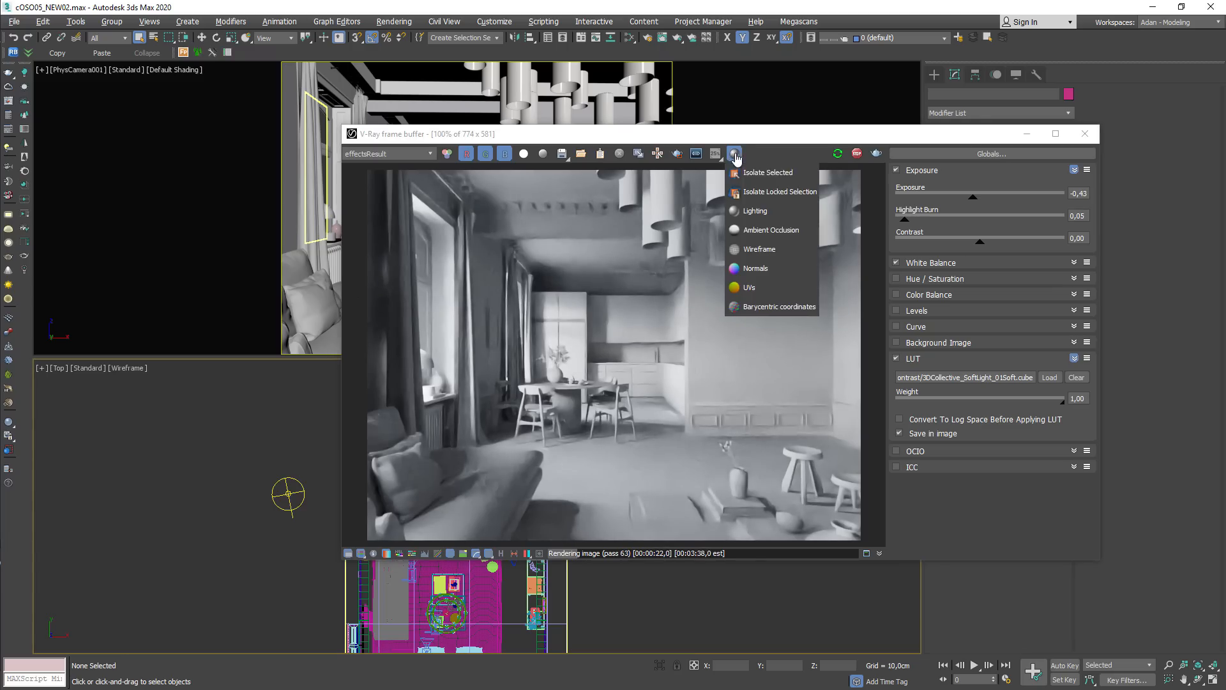
left_click(752, 177)
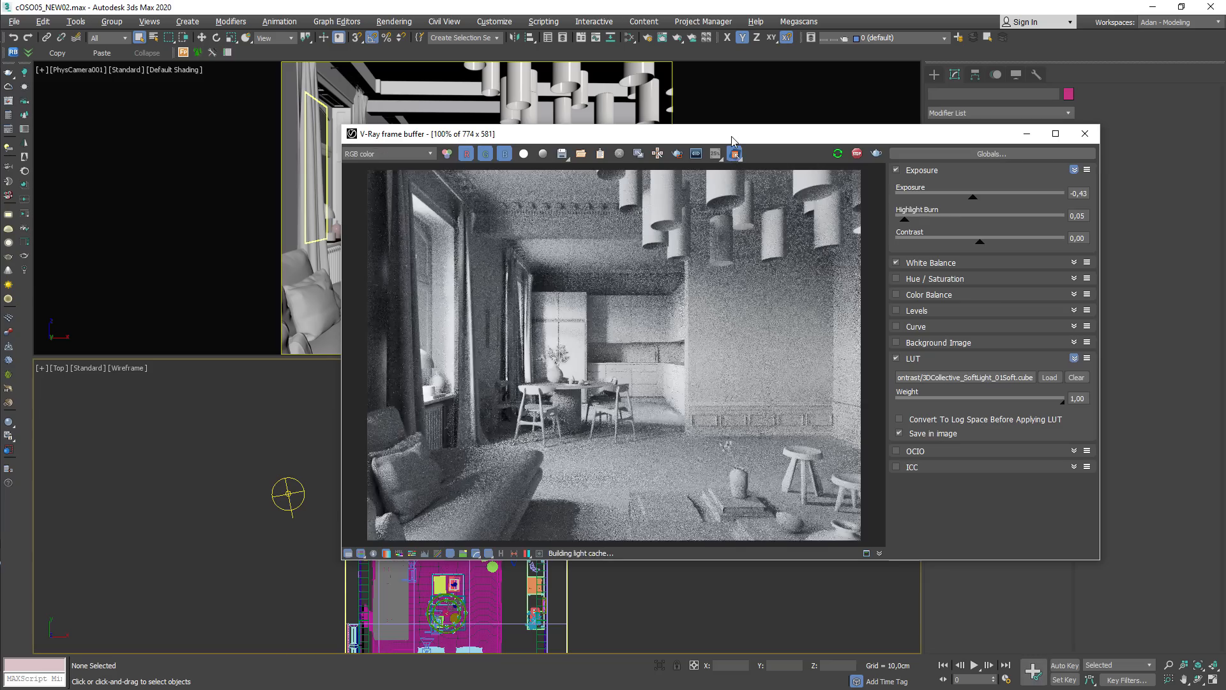
left_click_drag(736, 138, 876, 166)
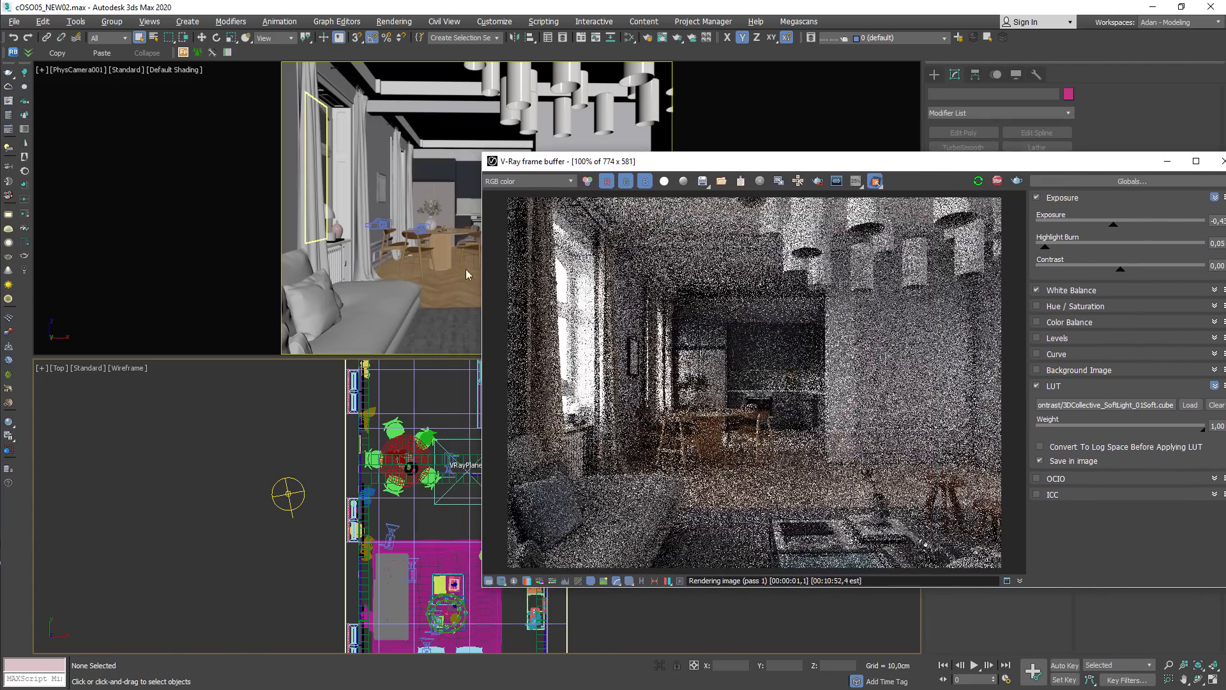
left_click(350, 306)
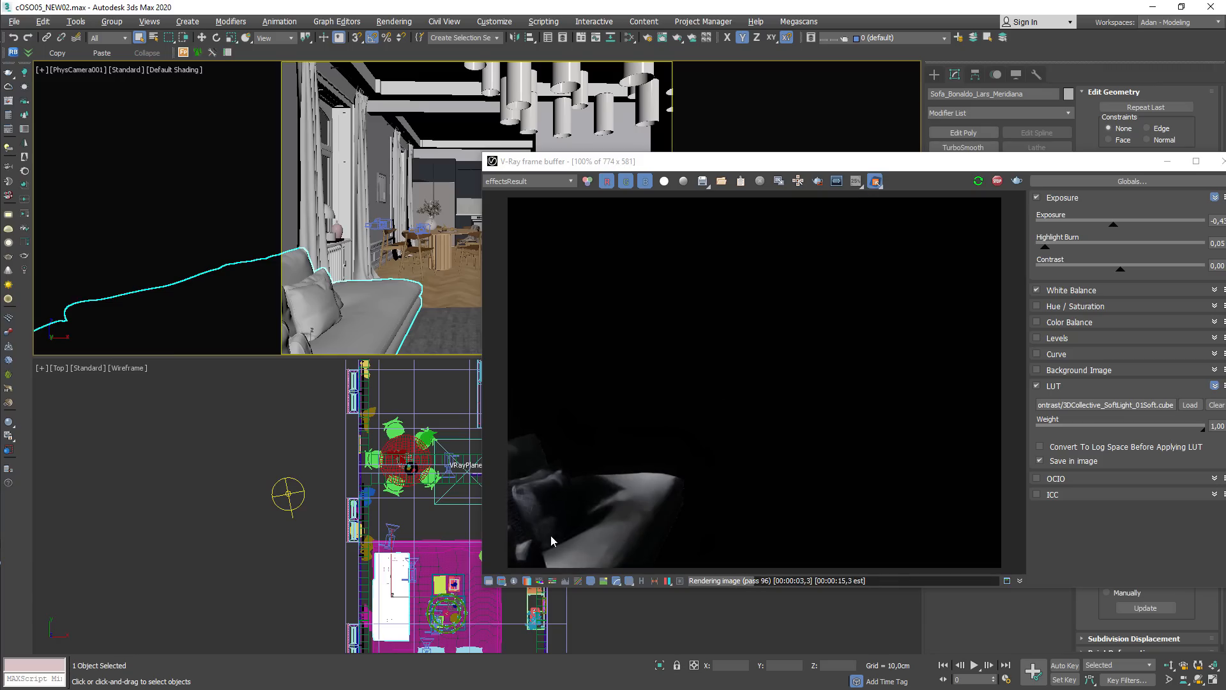
Step: Select the round dining table for the isolated render and add the ceiling lamps, the wall and the floor to the selection
left_click_drag(711, 161, 519, 200)
left_click(450, 238)
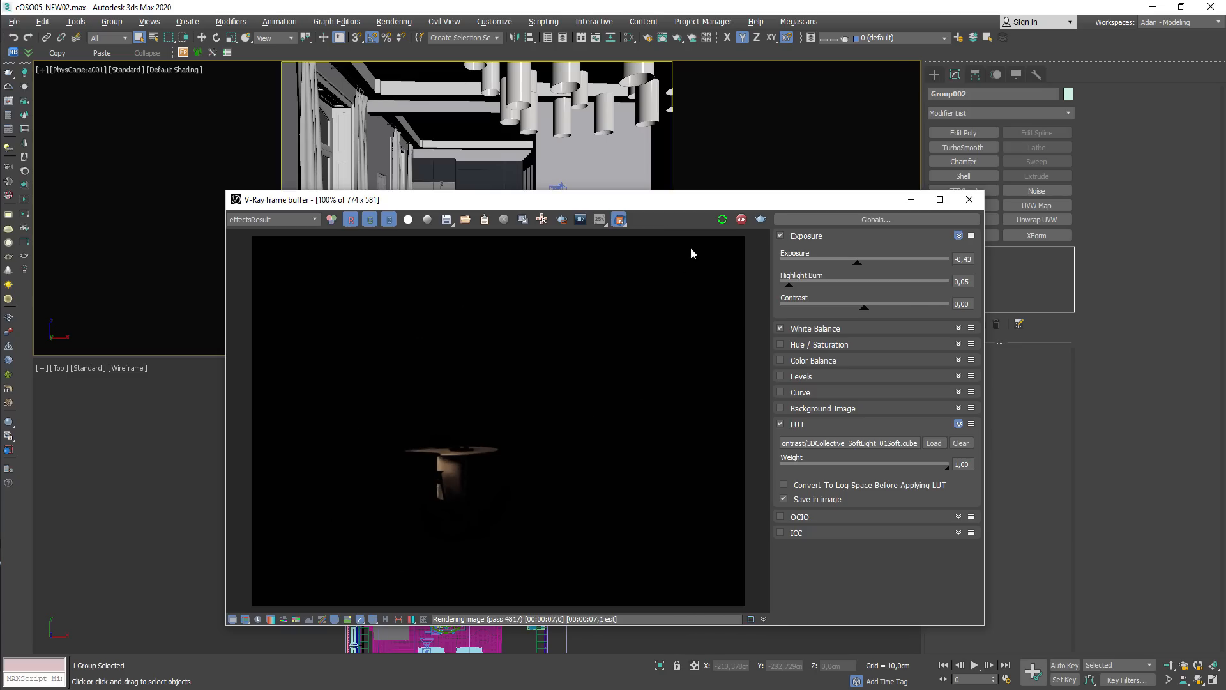
left_click_drag(575, 199, 613, 264)
left_click(562, 117, "ctrl")
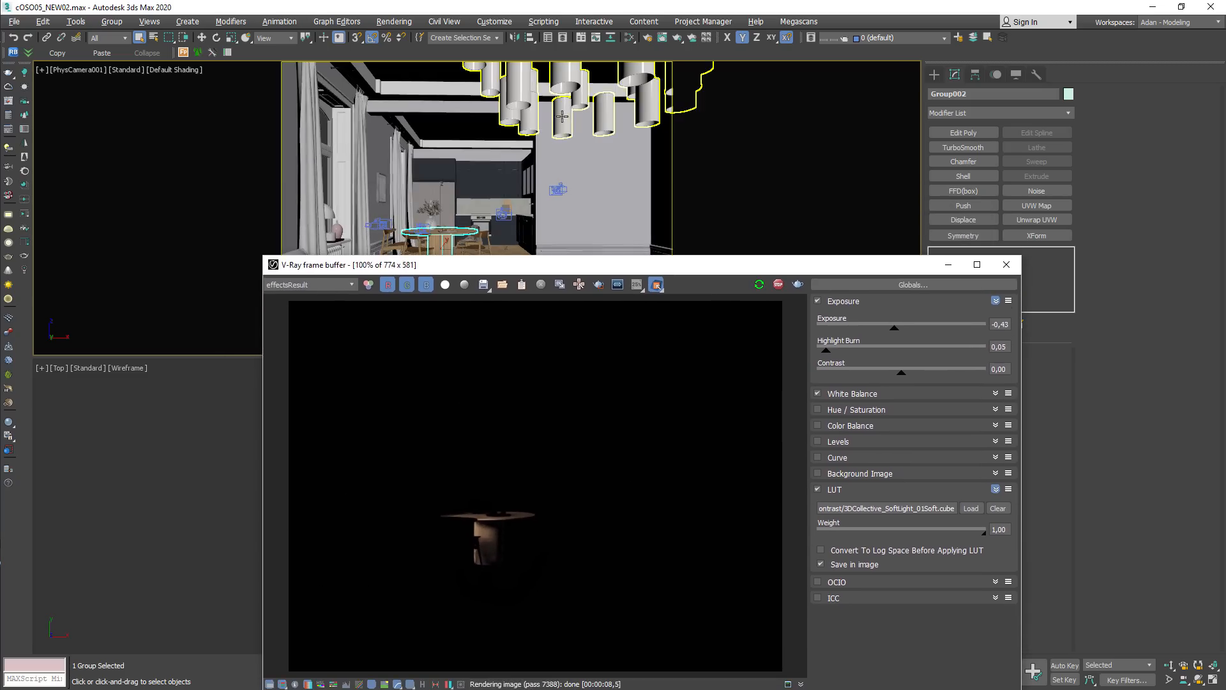
left_click(573, 200, "ctrl")
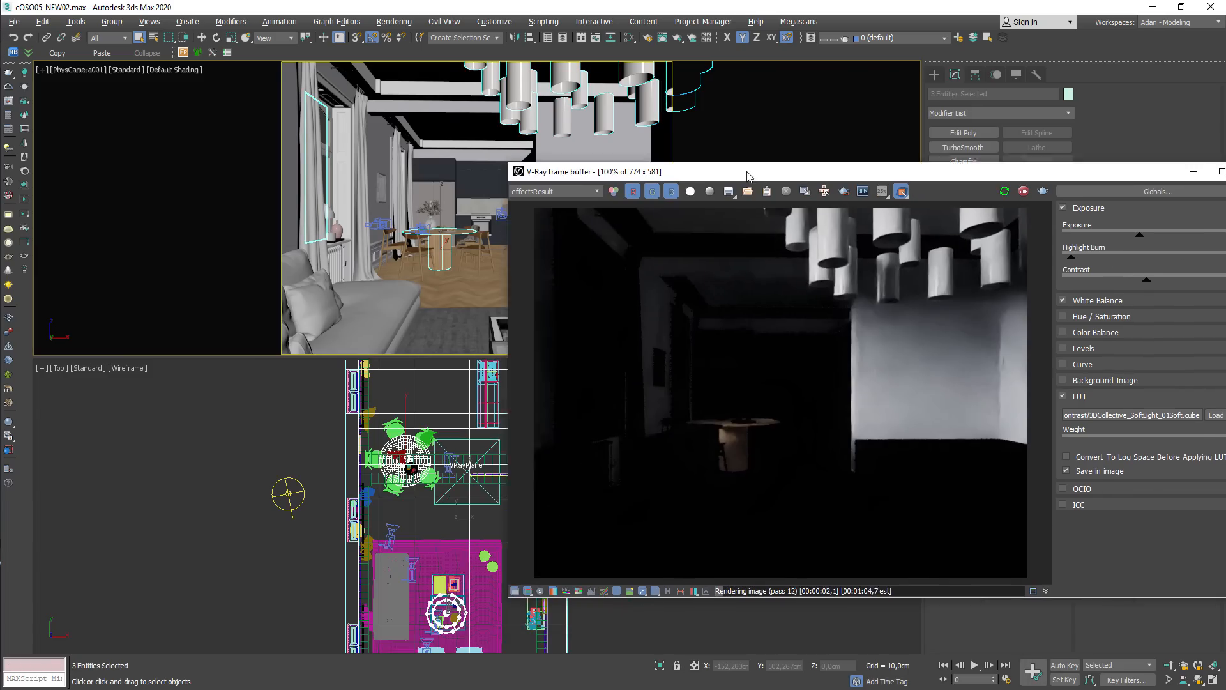
left_click_drag(502, 265, 752, 169)
left_click(452, 283, "ctrl")
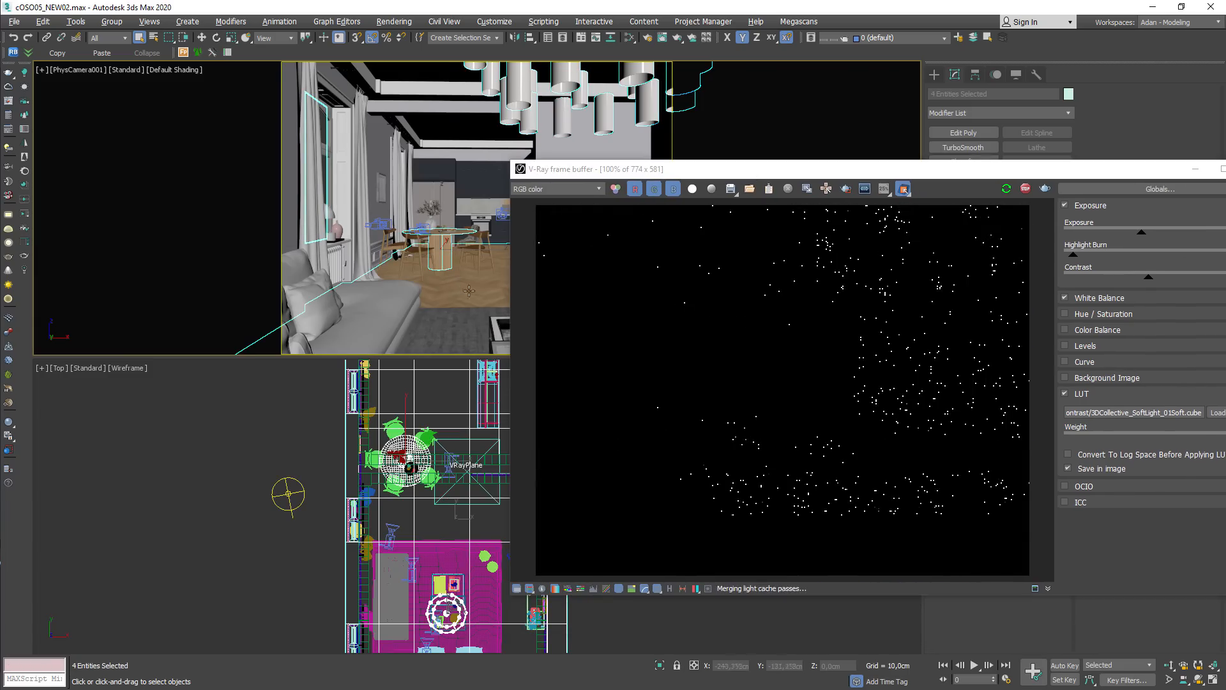
left_click_drag(826, 173, 629, 112)
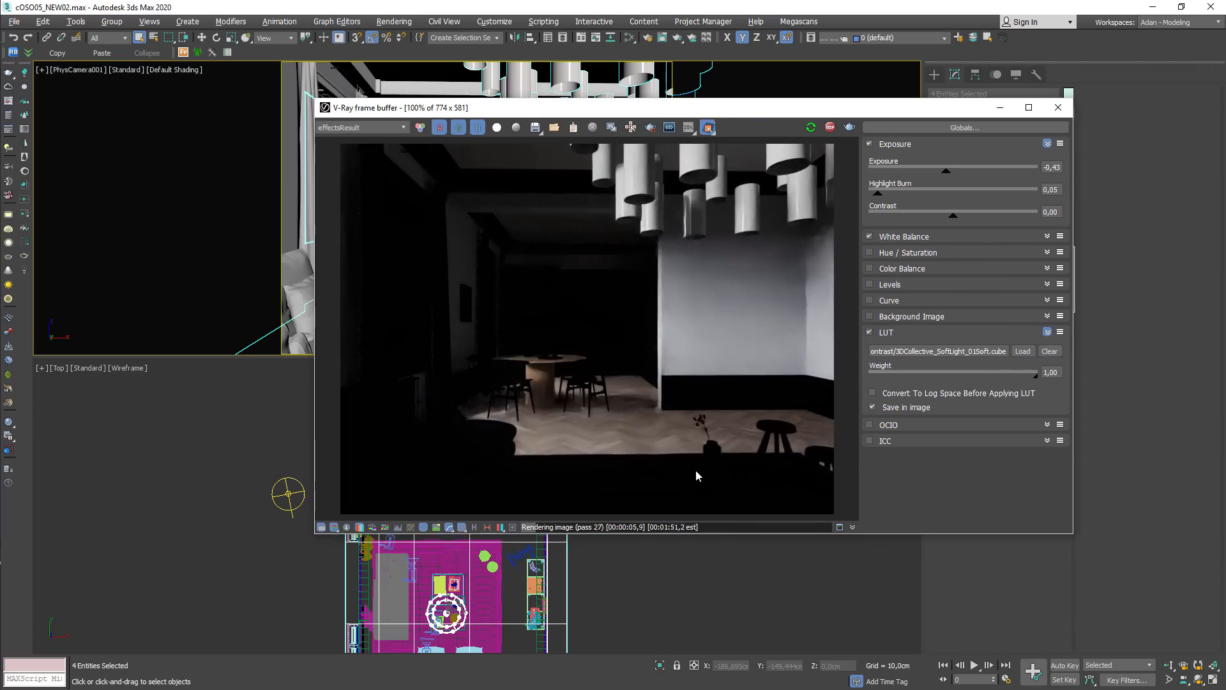
Step: Open the Slate Material Editor beside the frame buffer and pick the herringbone floor's material from the camera view
left_click_drag(456, 113, 757, 89)
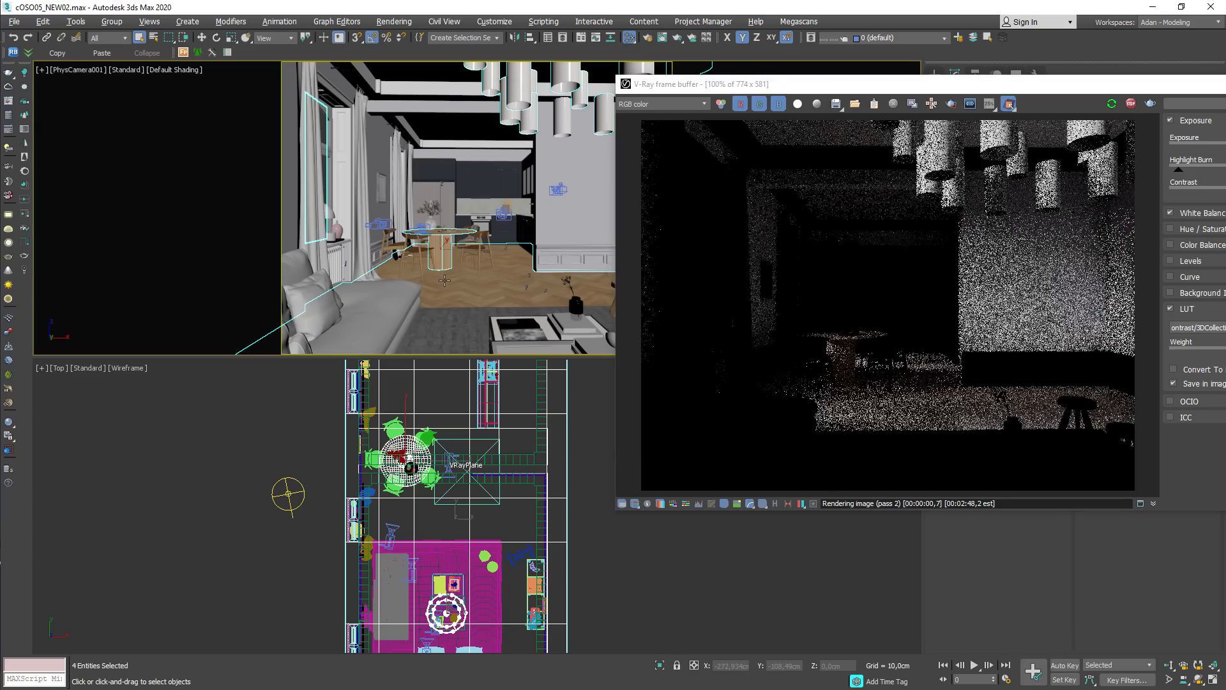
key("m")
left_click_drag(559, 115, 452, 424)
left_click(35, 431)
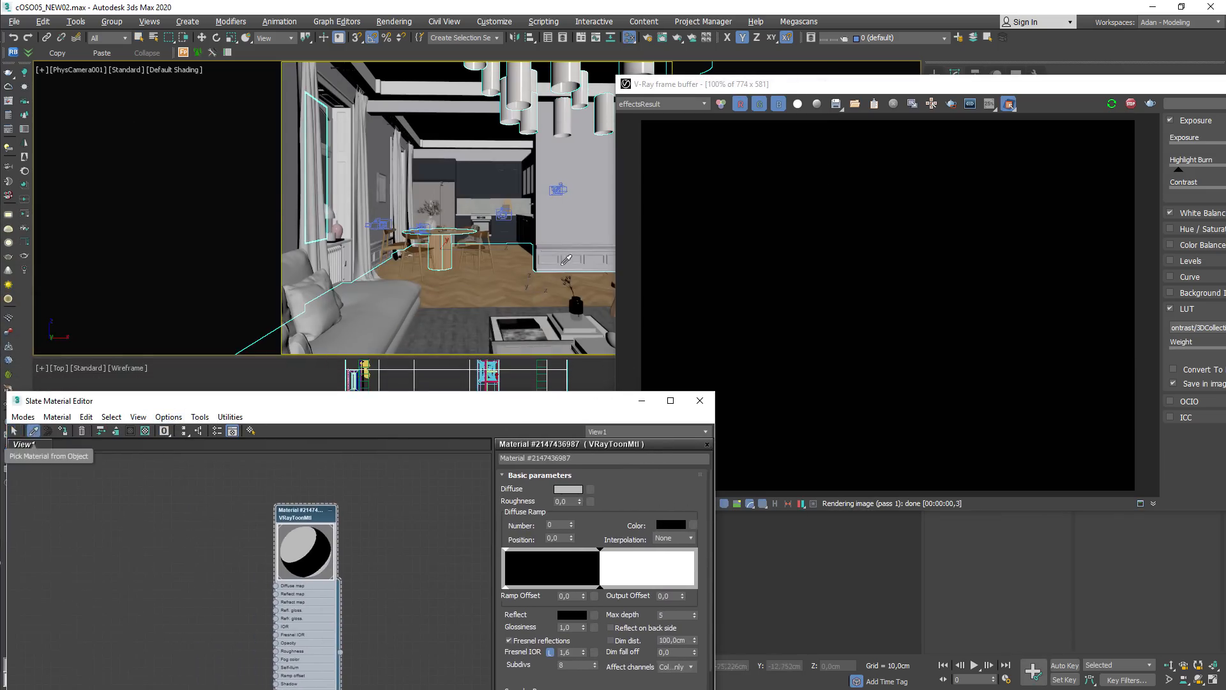
left_click(511, 279)
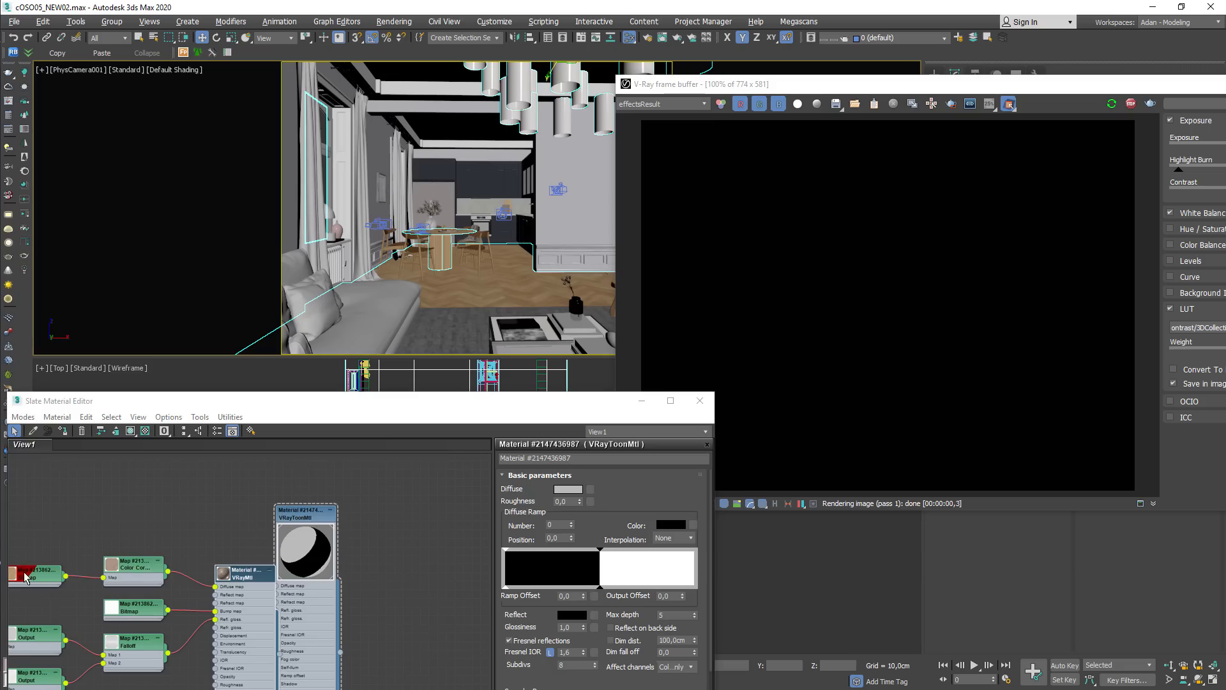
Step: Open the floor material's herringbone diffuse bitmap and its Color Correction map to preview each one in the isolated render
double_click(25, 577)
key("shift+q")
left_click_drag(373, 400, 364, 250)
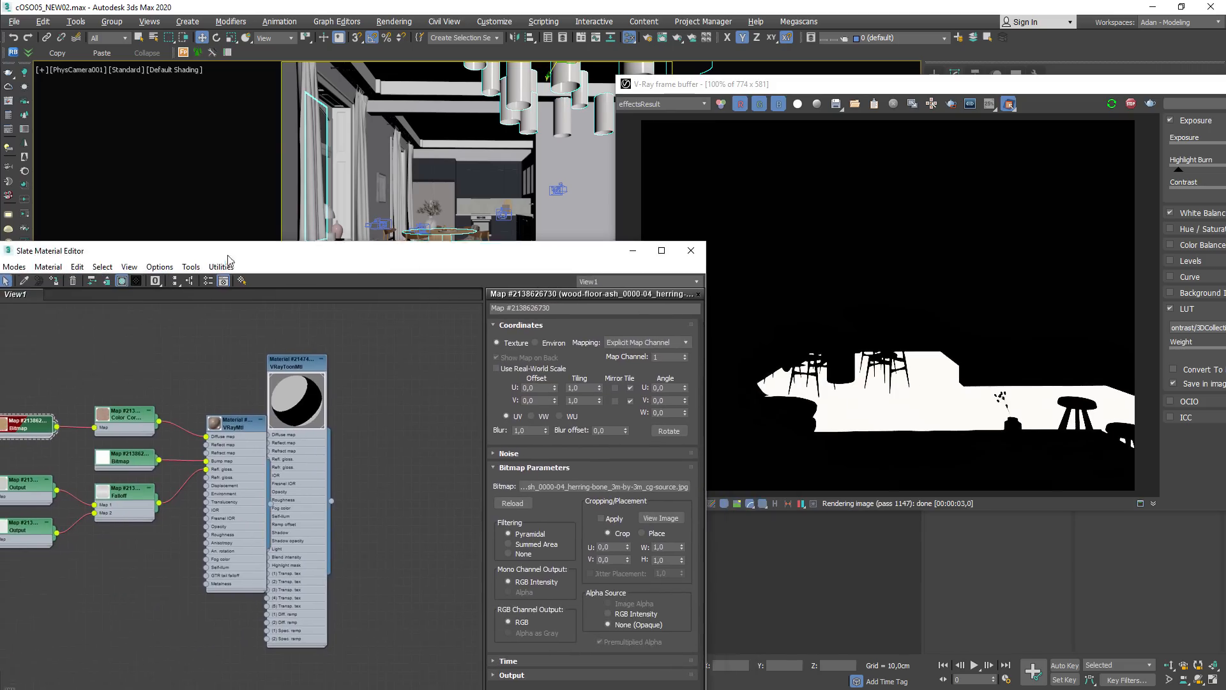
left_click_drag(228, 256, 250, 252)
double_click(136, 416)
key("shift+q")
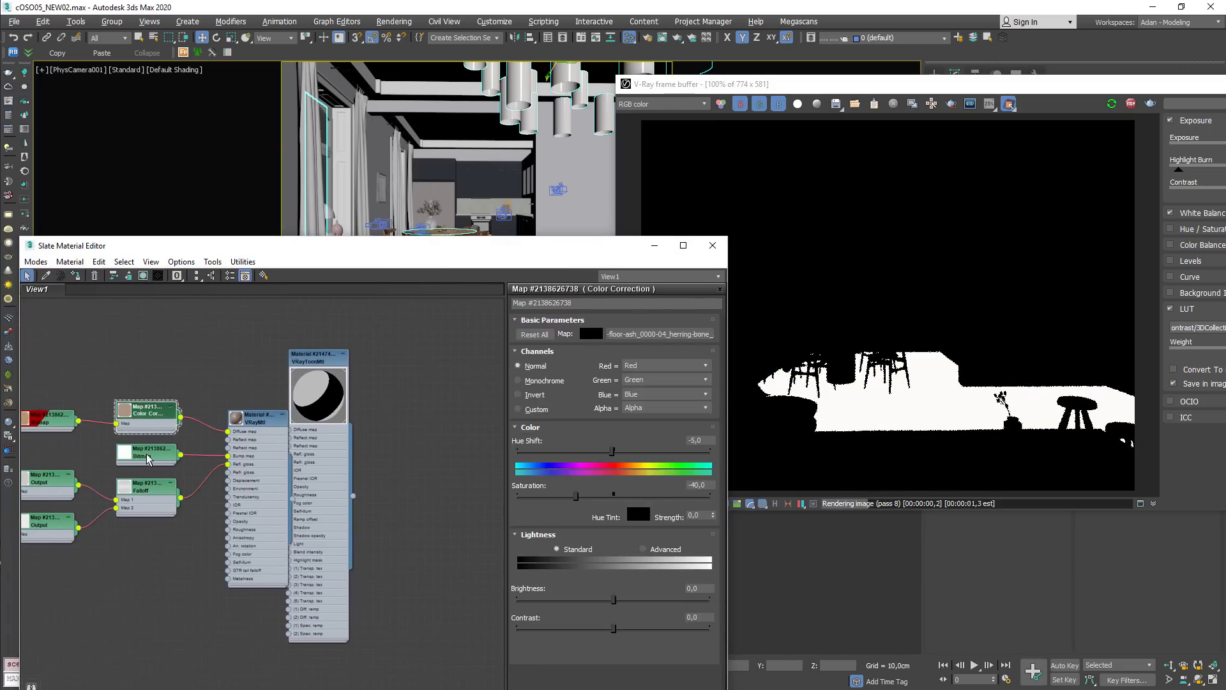
Step: Inspect the floor material's upper Output map and the normalized herringbone bitmap feeding it, and close the material editor
double_click(63, 483)
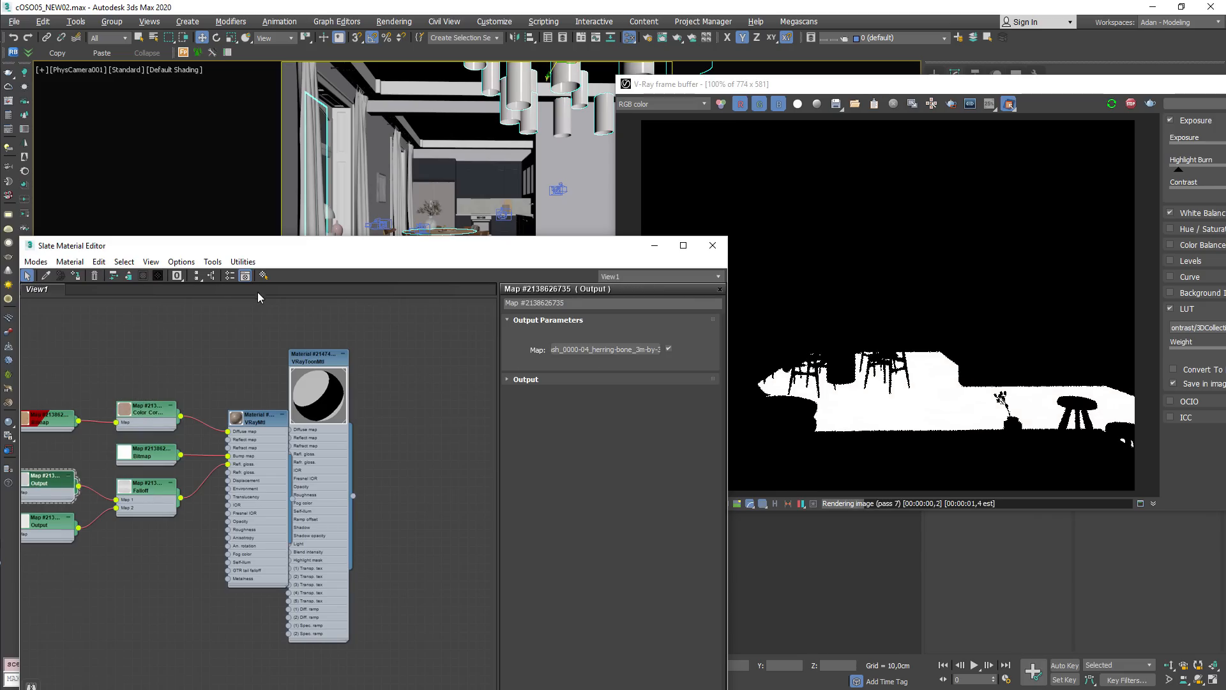
left_click_drag(265, 261, 385, 237)
middle_click_drag(243, 519, 368, 511)
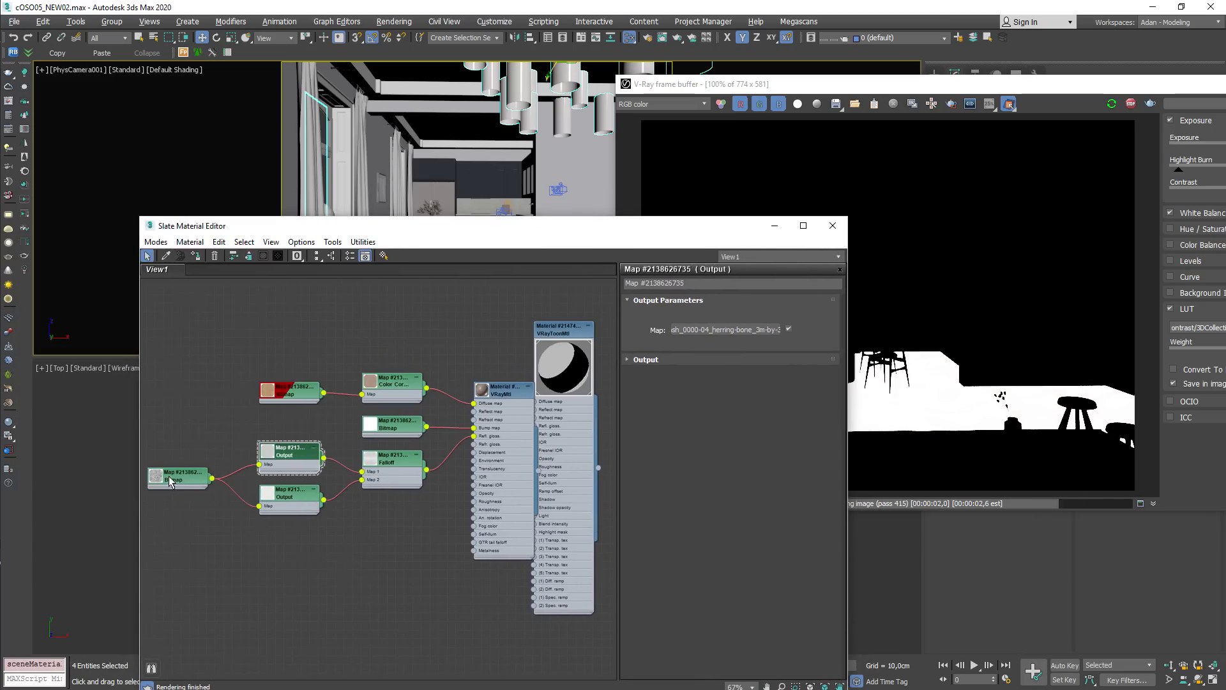
double_click(169, 479)
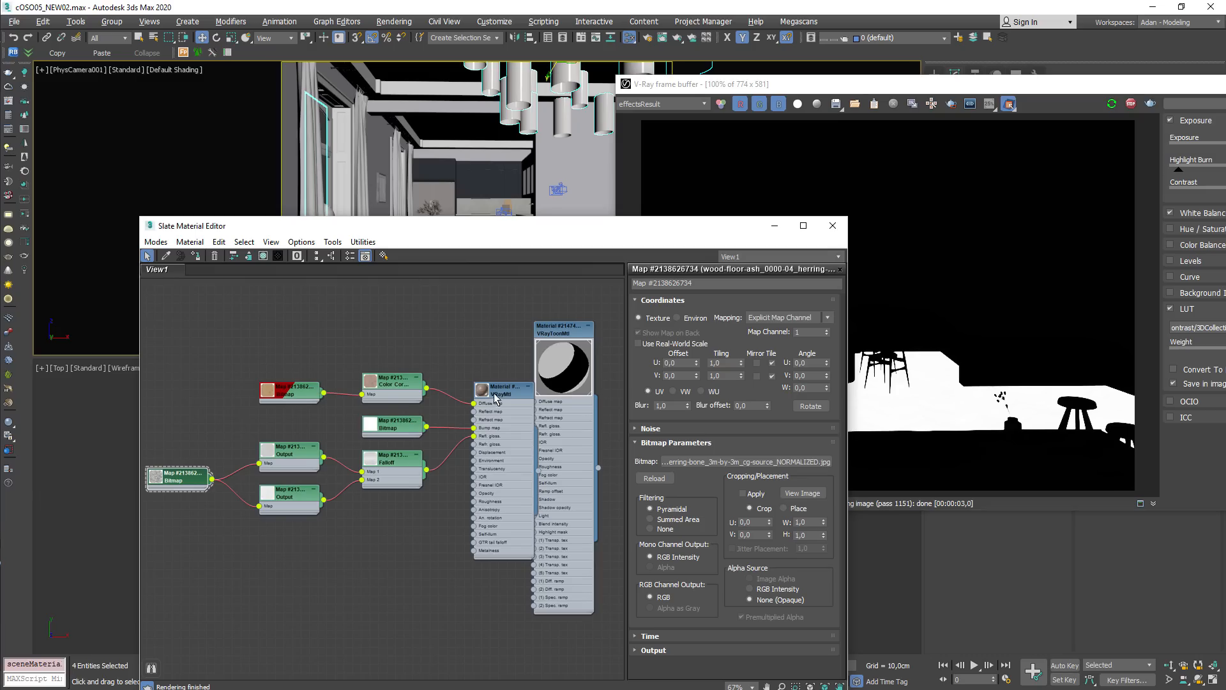
left_click(834, 227)
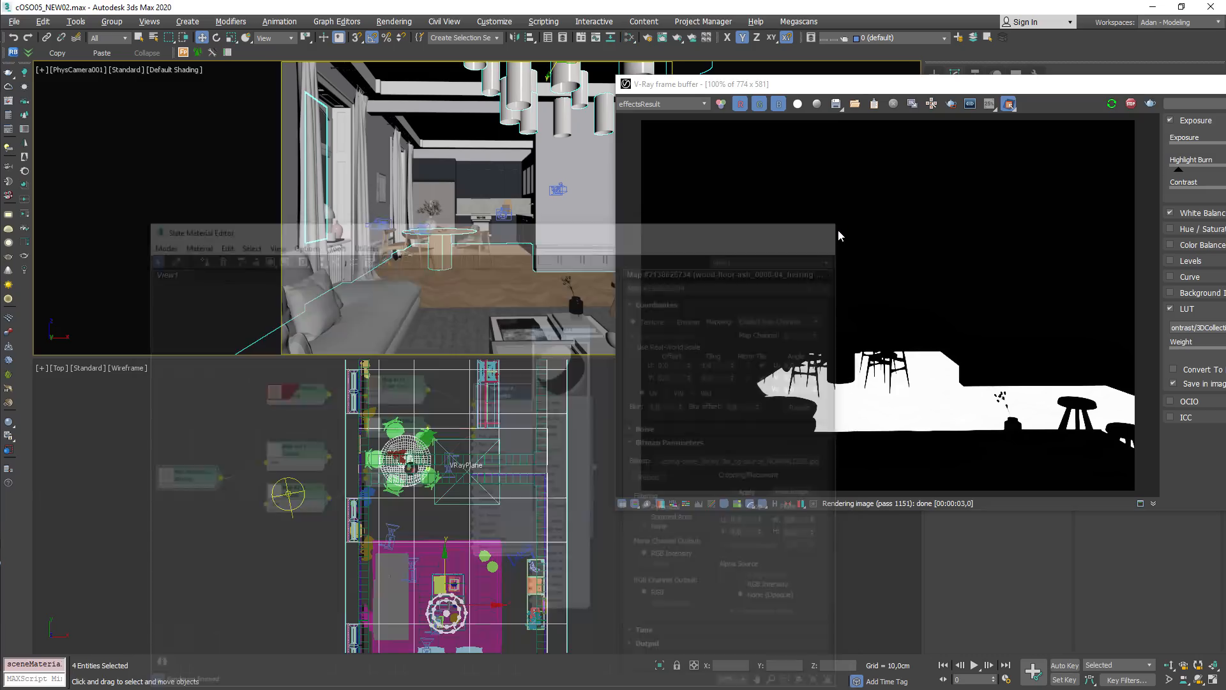
Step: Set the debug shading to Isolate Locked Selection and select the refrigerator and the vase with plant in the camera view
left_click(1008, 105)
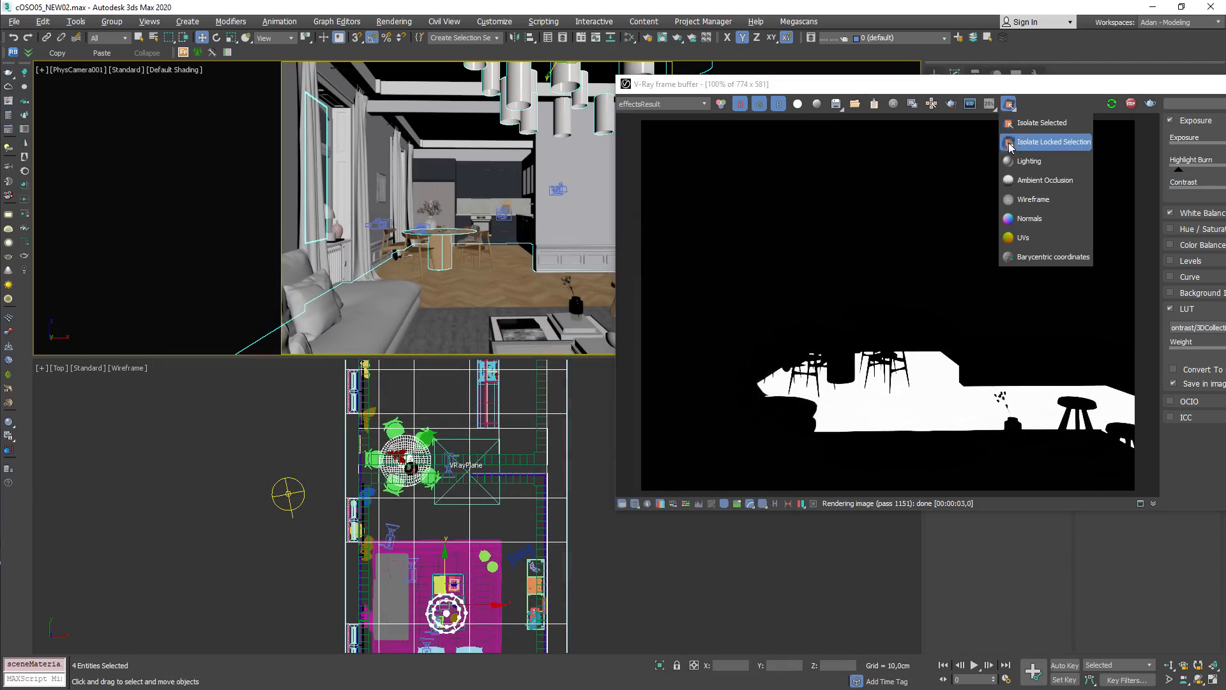
left_click(1040, 145)
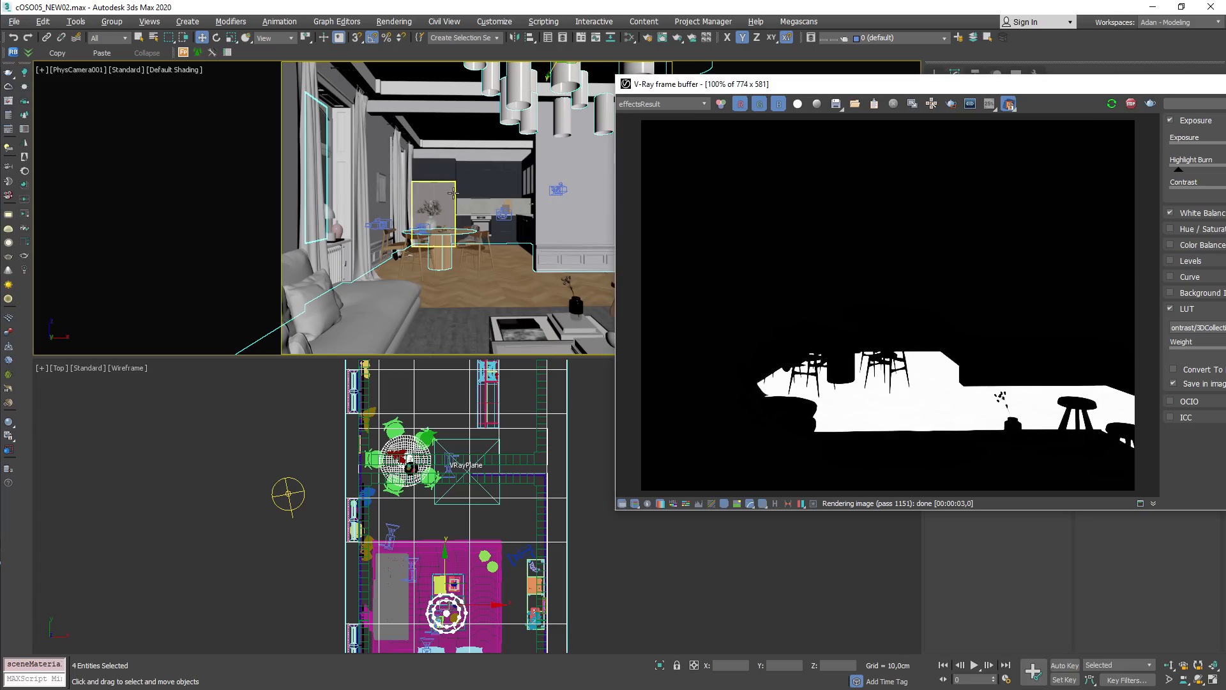
left_click(505, 284)
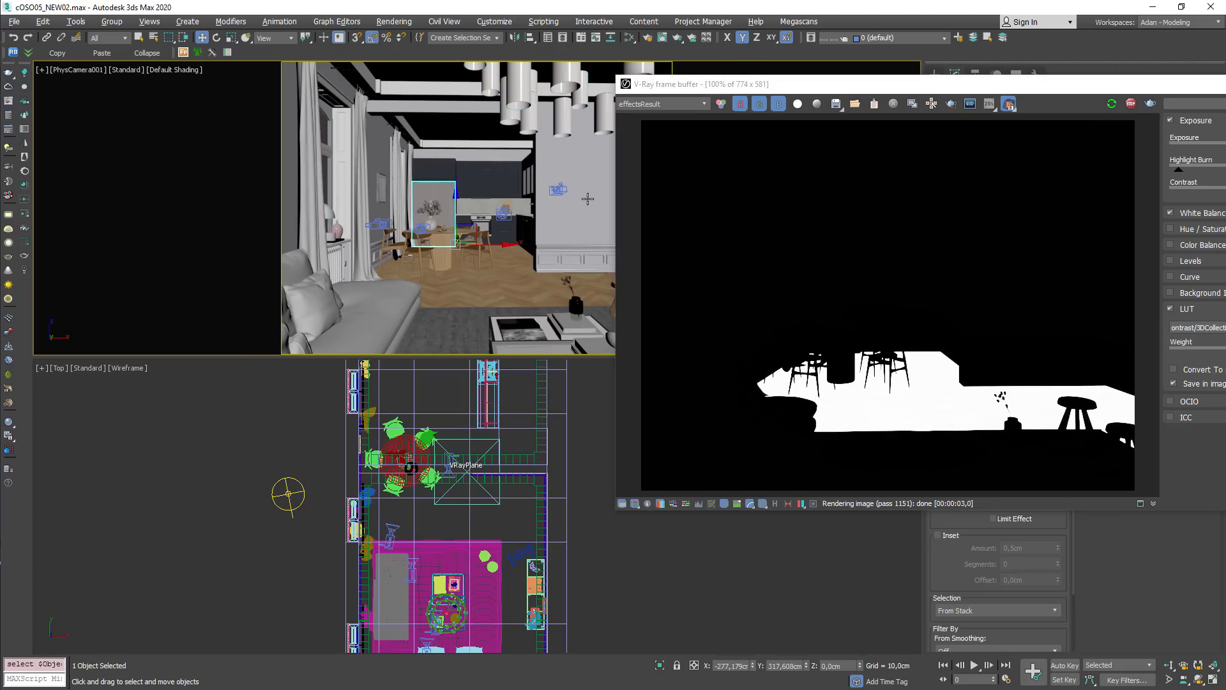
left_click(432, 204)
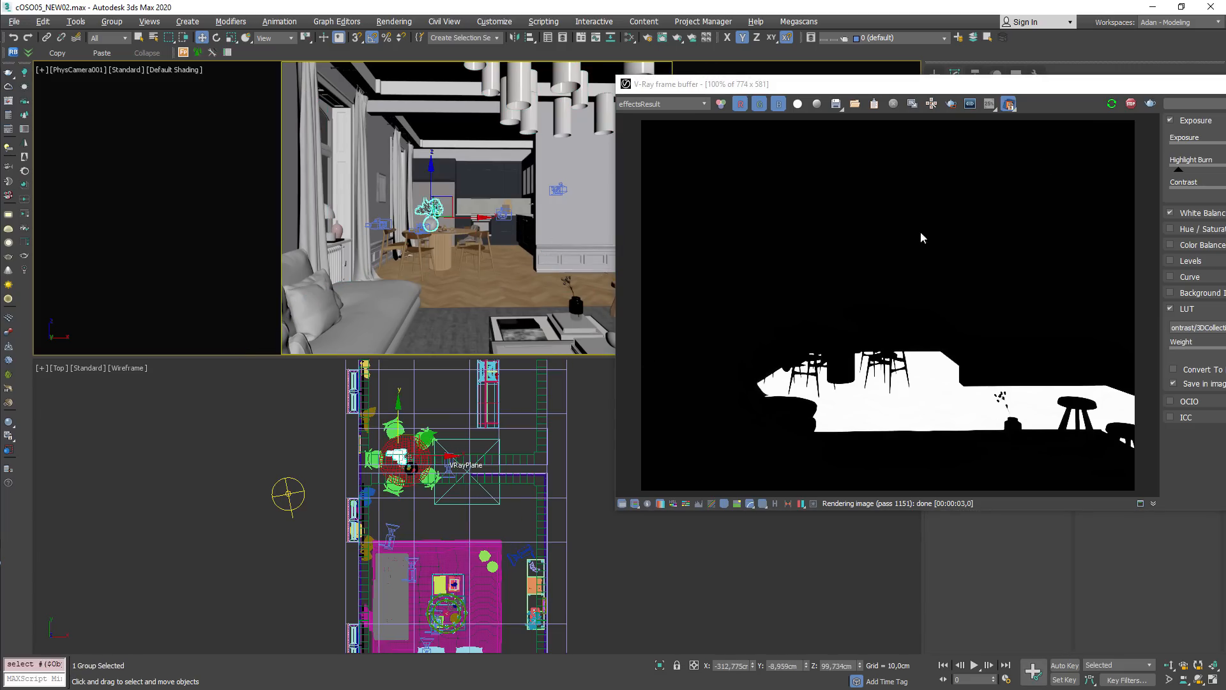
Step: Render the interior in Lighting debug shading and switch it to Ambient Occlusion
left_click(1010, 106)
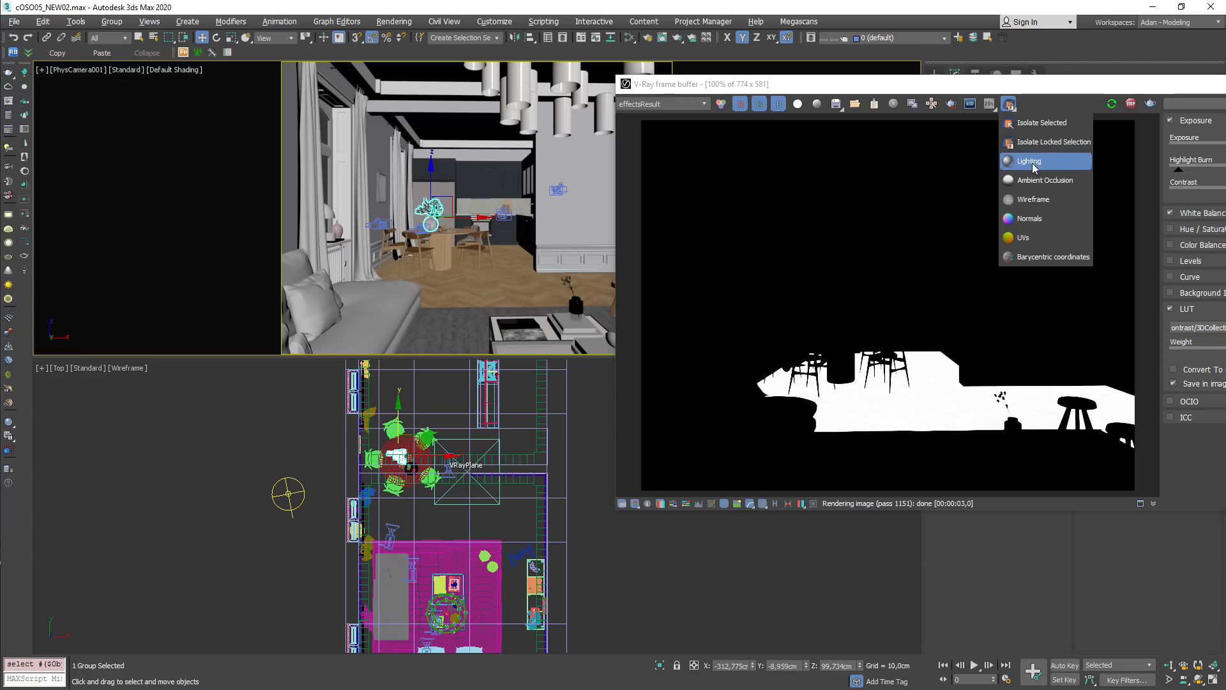
left_click(1035, 154)
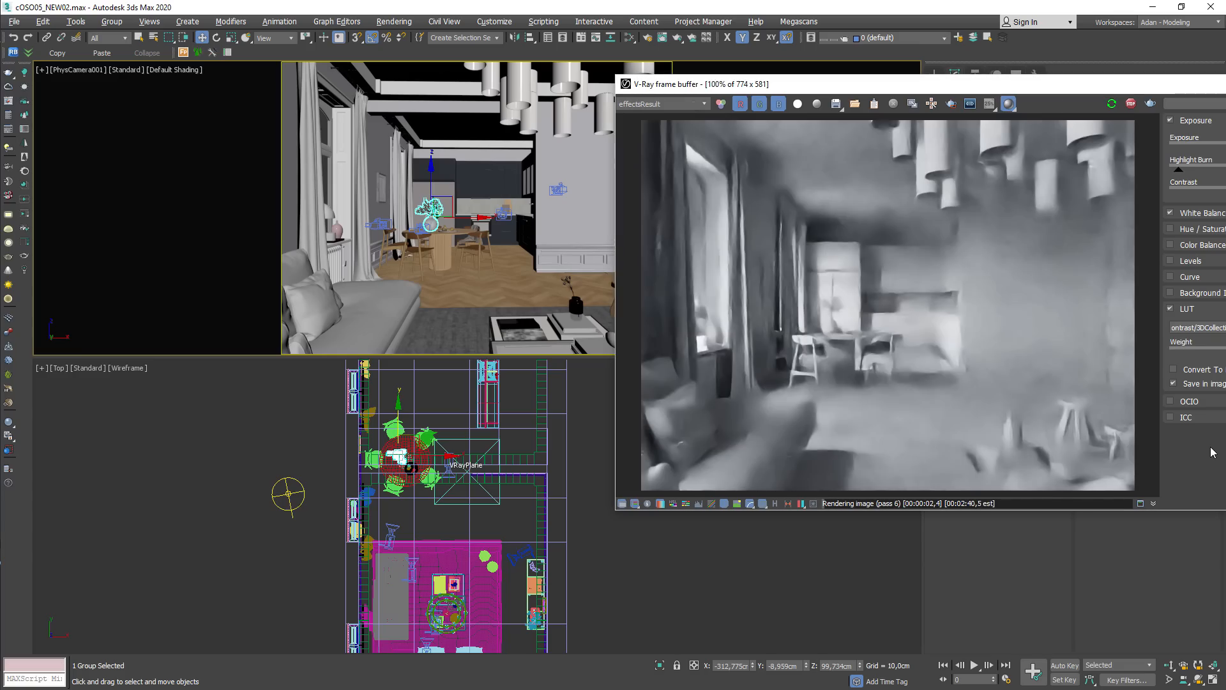
left_click(1009, 105)
left_click(1038, 180)
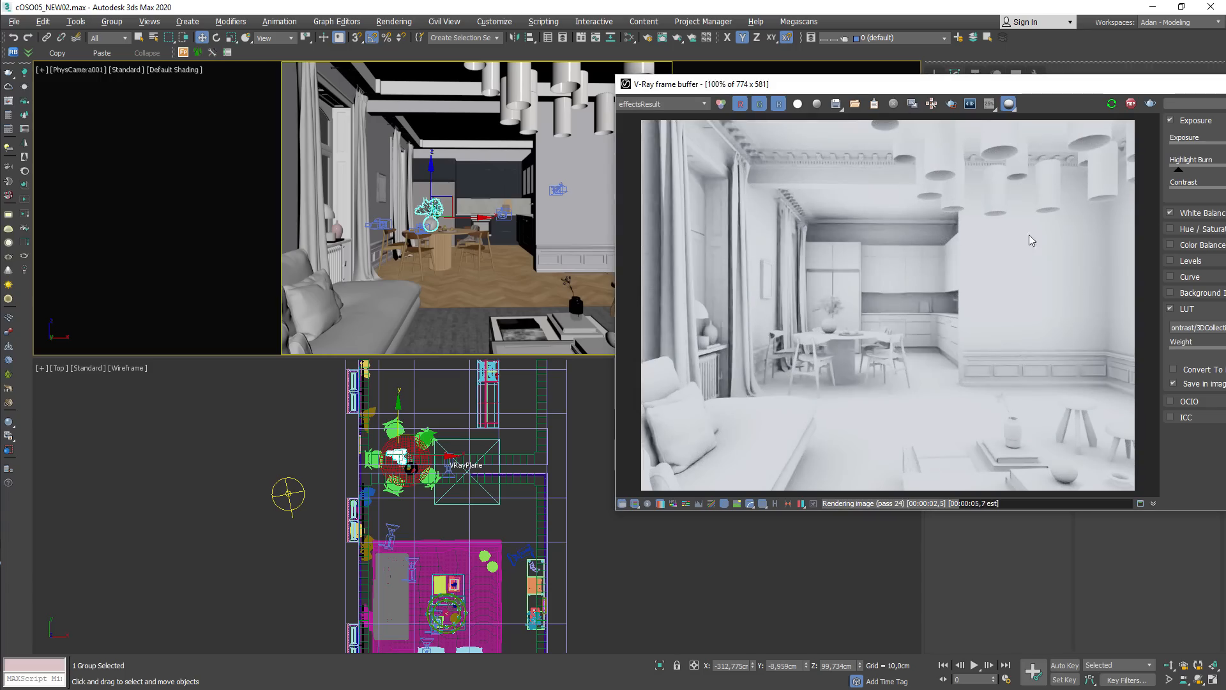
Step: Render the interior in Wireframe debug shading and switch it to Normals
left_click(1015, 107)
left_click(1041, 203)
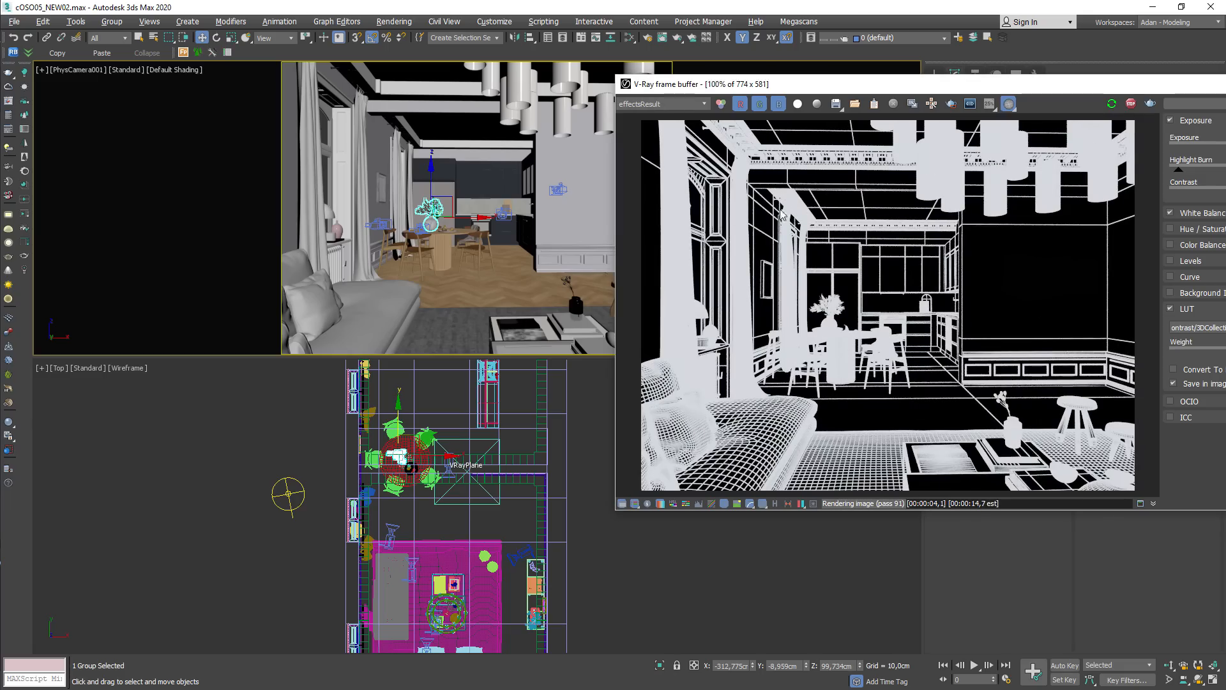
left_click(1009, 104)
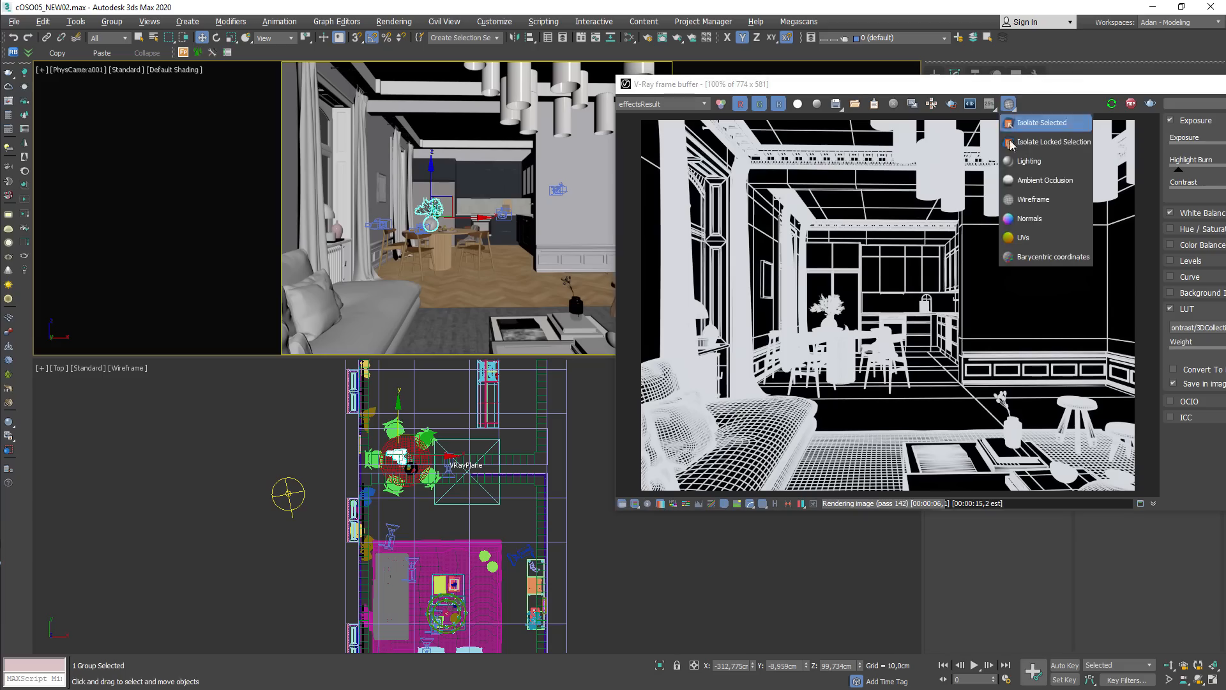
left_click(1019, 218)
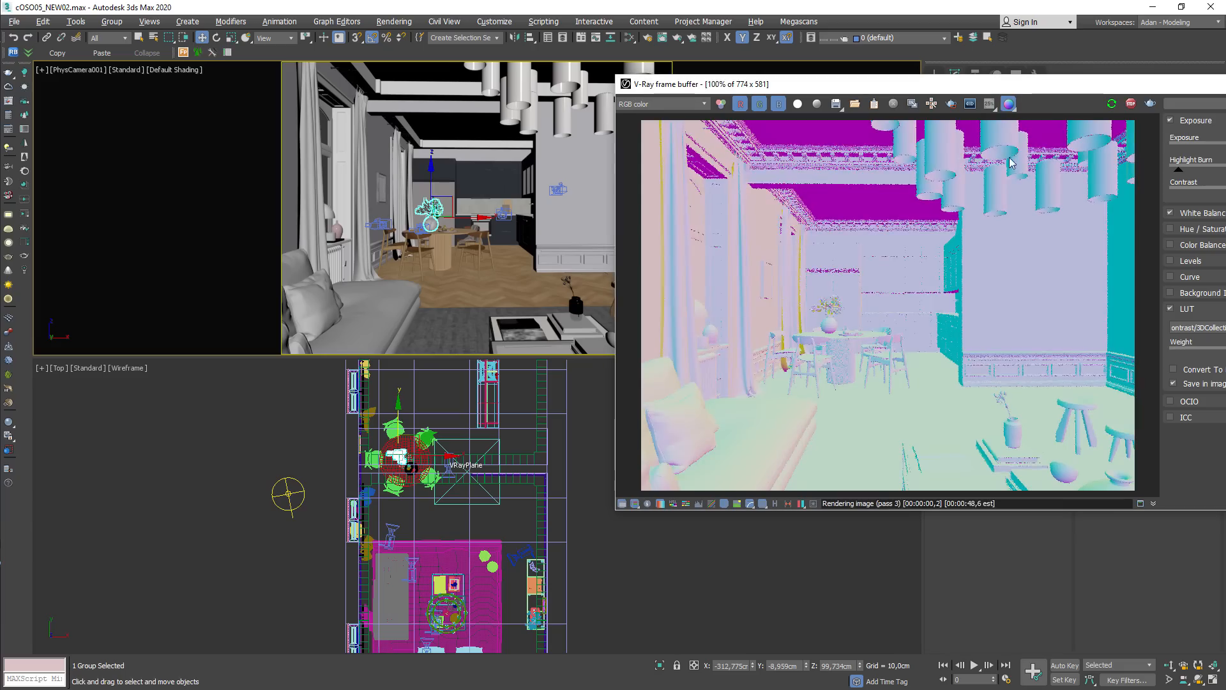
Step: Render the interior in UVs debug shading, switch it to Barycentric coordinates and reposition the frame buffer window
left_click(1010, 105)
left_click(1023, 238)
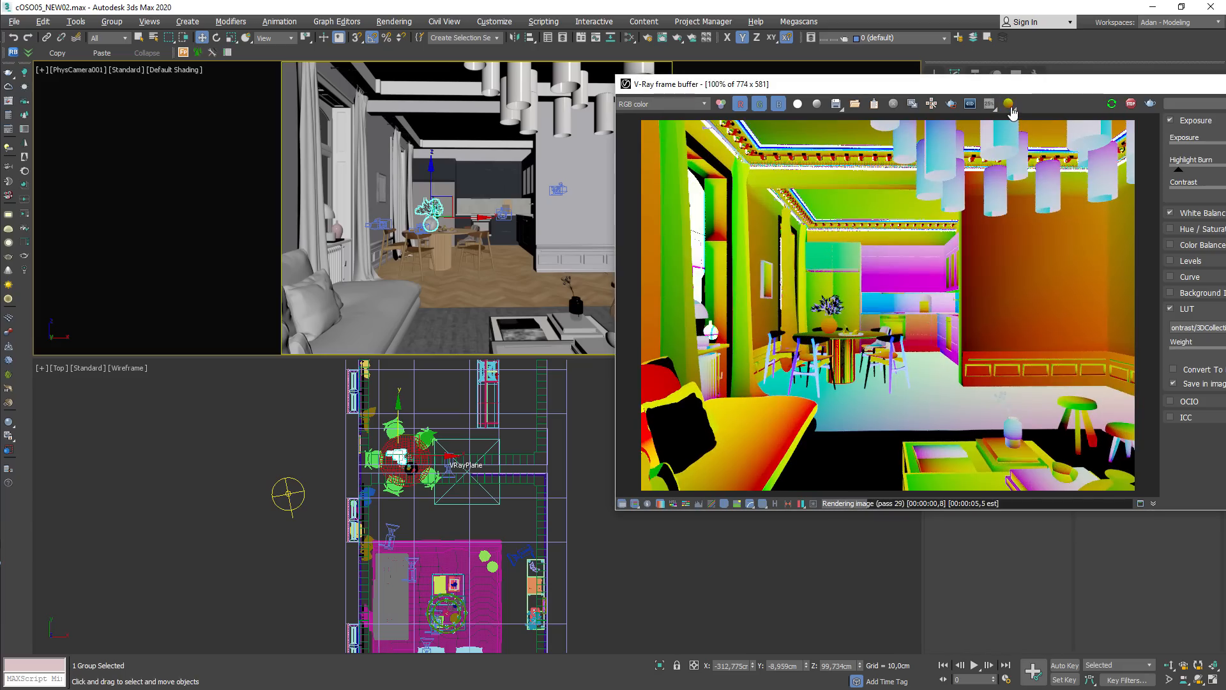
left_click(1009, 104)
left_click(1048, 257)
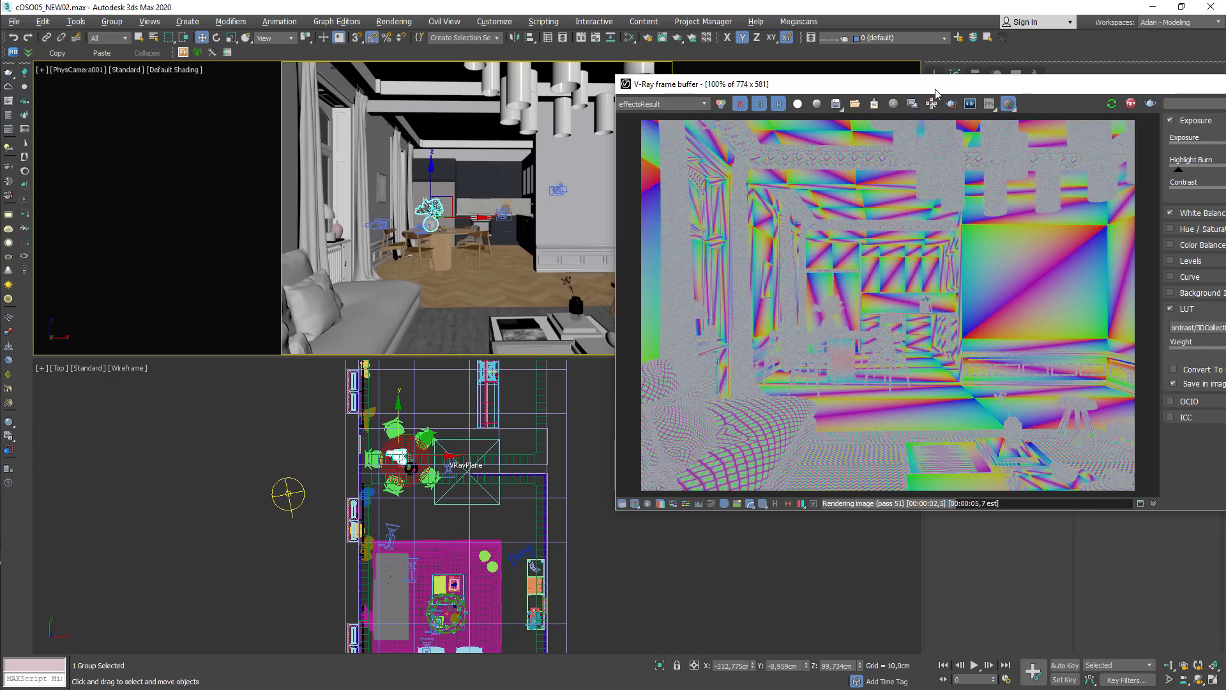
left_click_drag(936, 93, 774, 79)
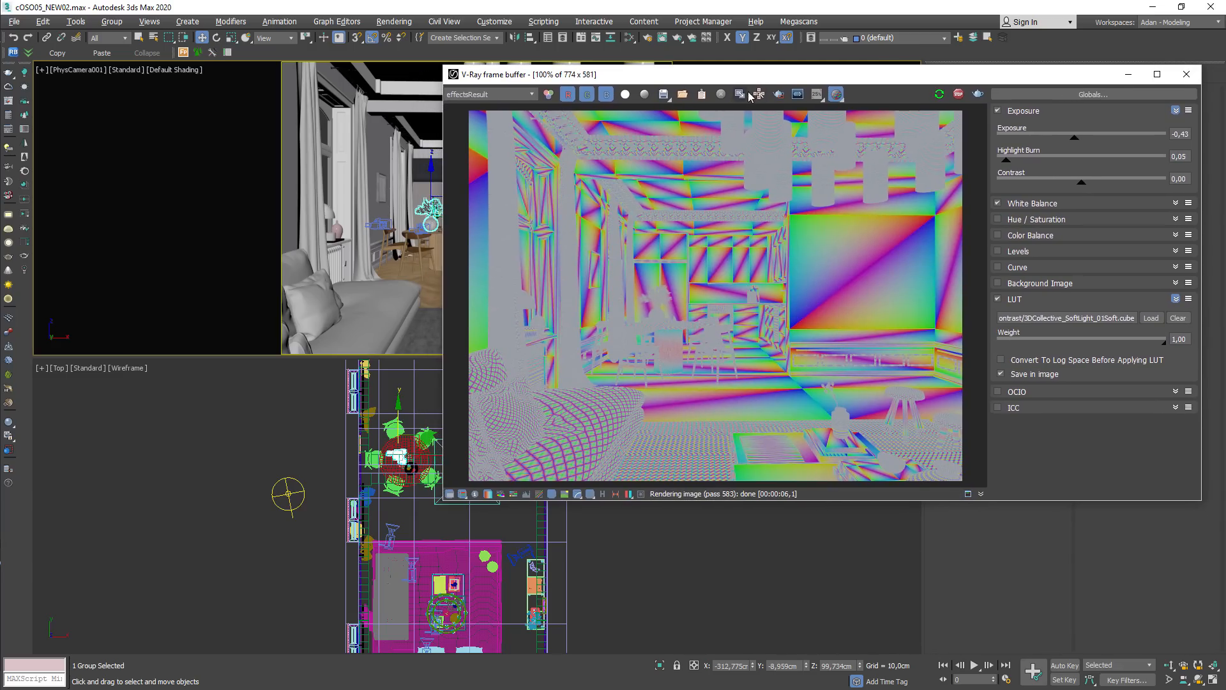
Step: Switch the debug shading to Lighting and reposition the frame buffer window to uncover the camera view
left_click(836, 94)
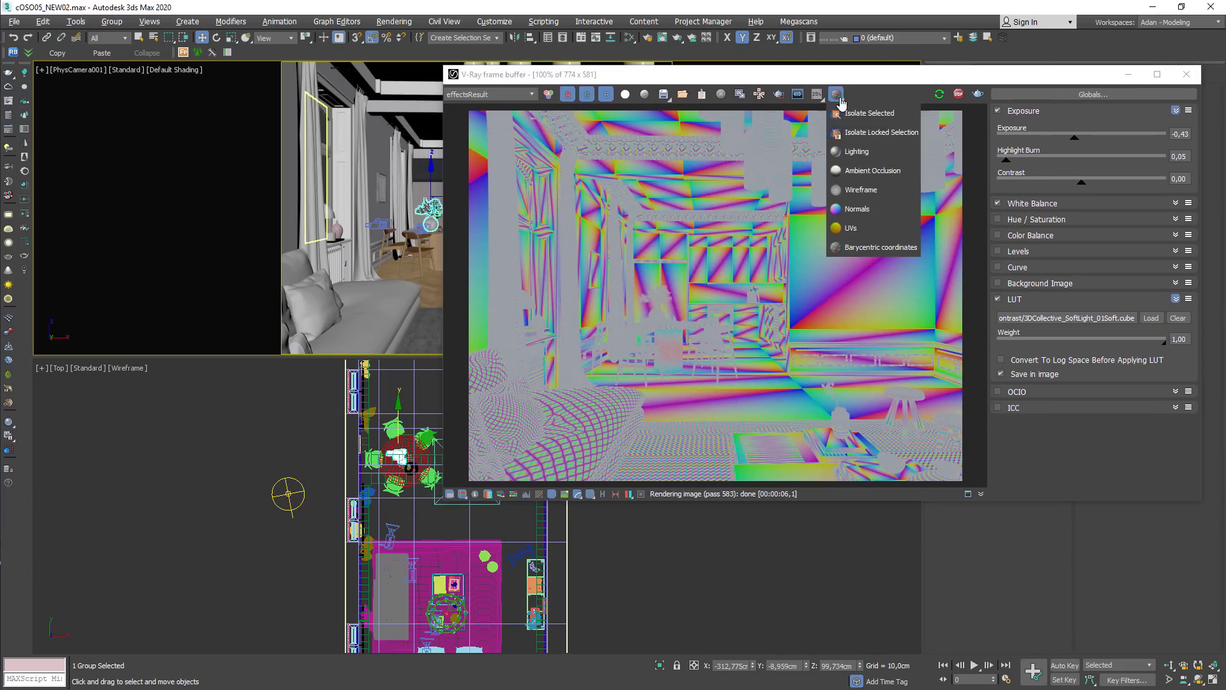
left_click(856, 152)
left_click_drag(764, 83, 844, 197)
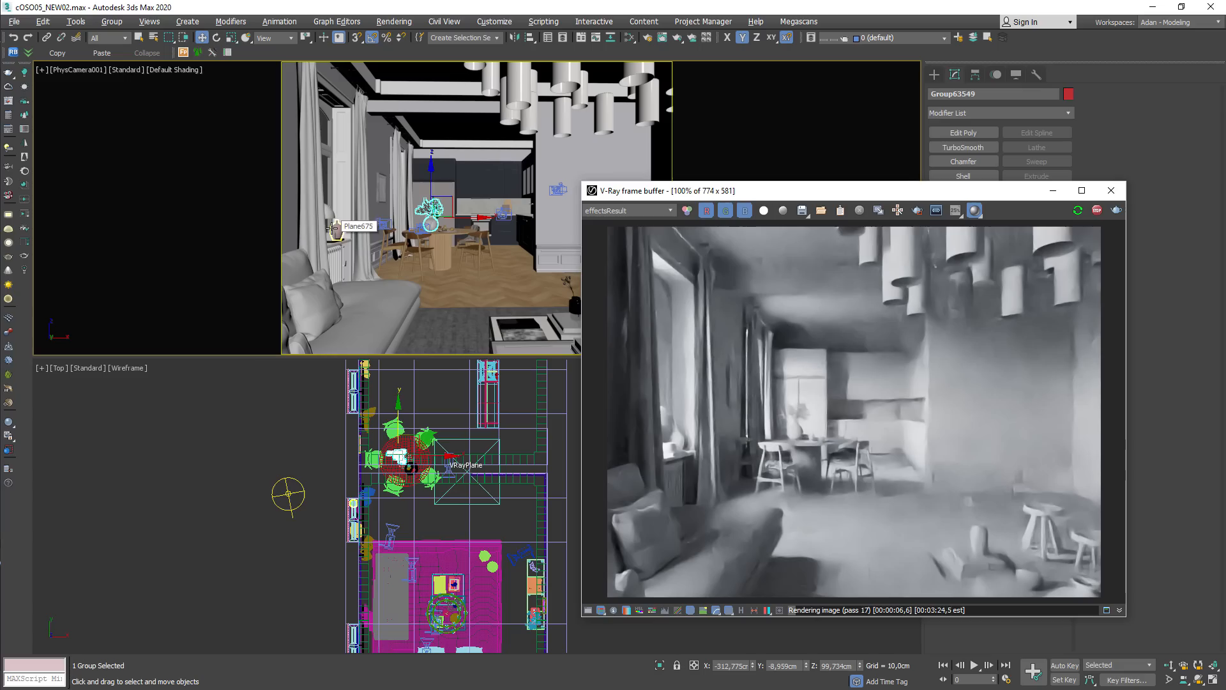
Step: Unhide all hidden objects in the interior scene
right_click(458, 163)
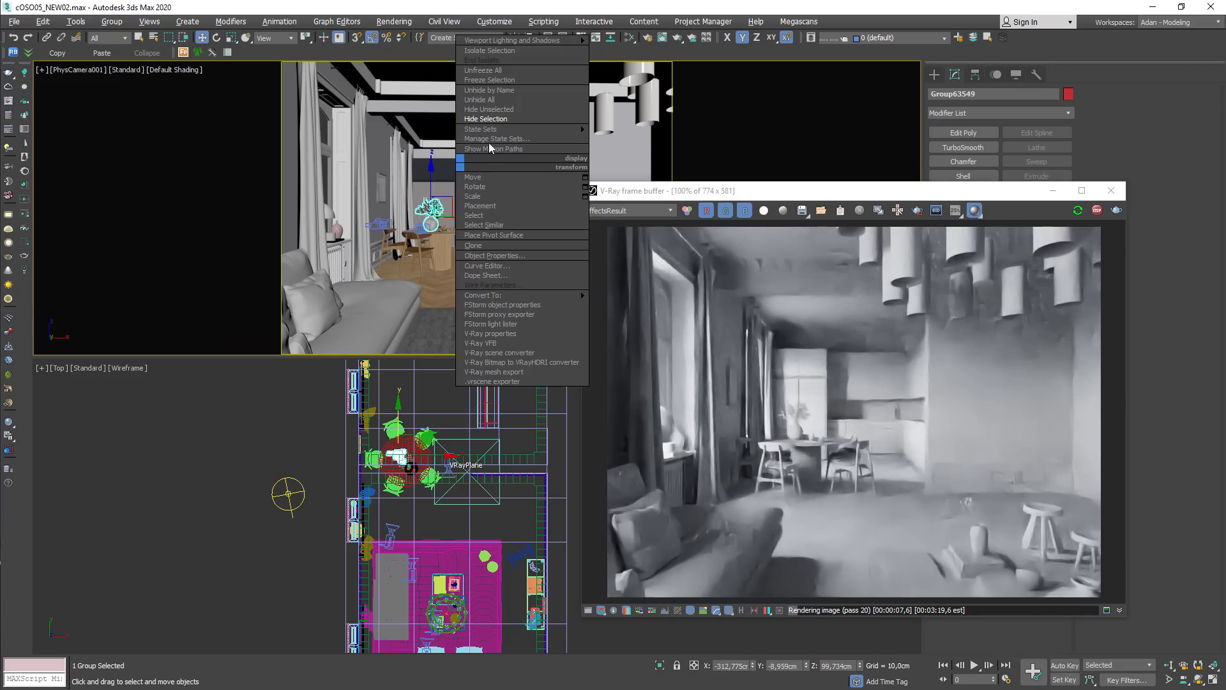
left_click(479, 100)
left_click(670, 389)
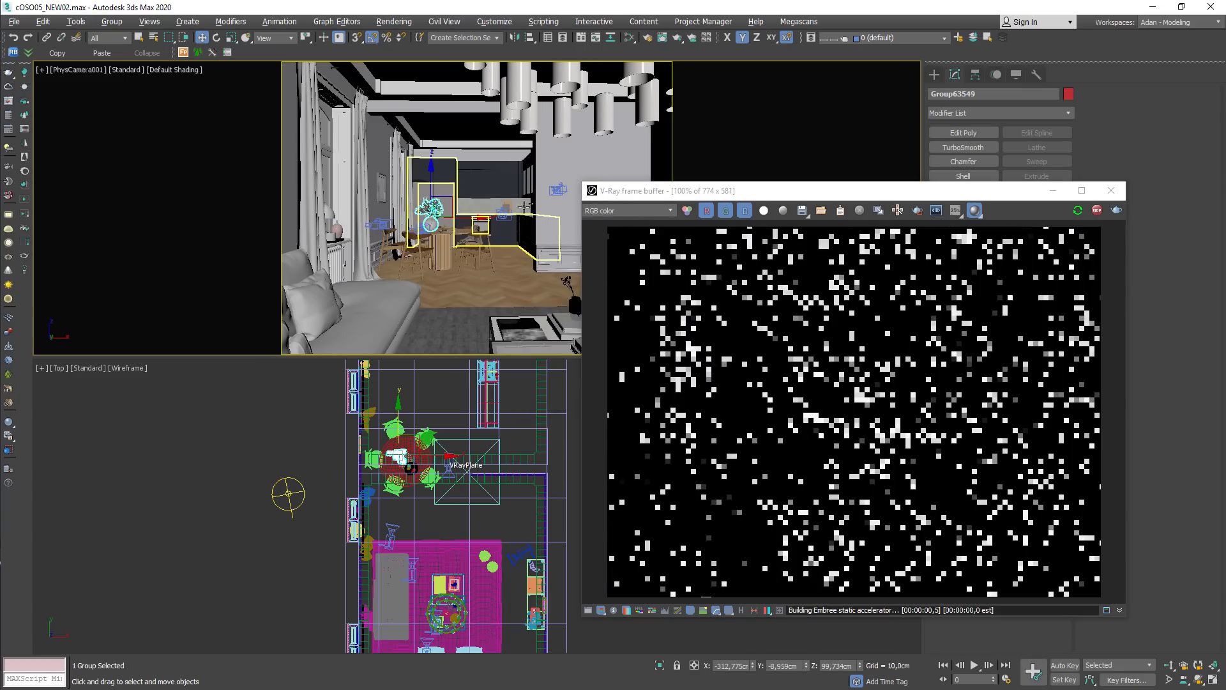
Step: Select the window pane objects through their named selection set and hide them
left_click(516, 167)
left_click(582, 159)
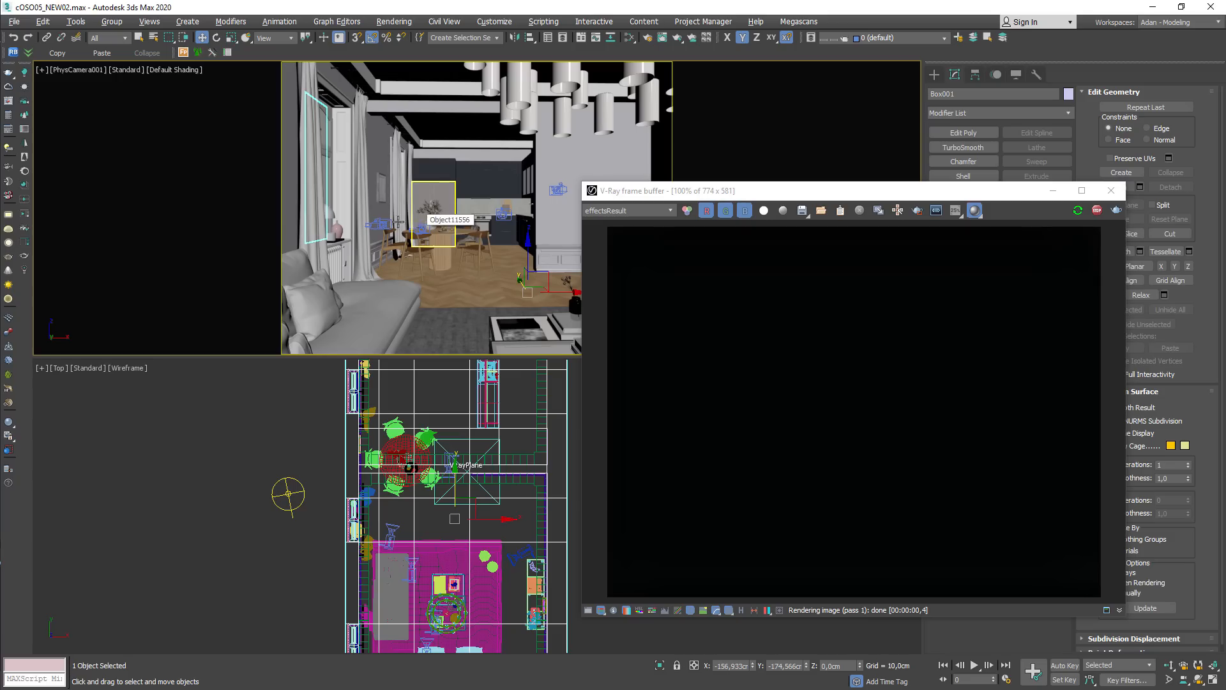
left_click(497, 37)
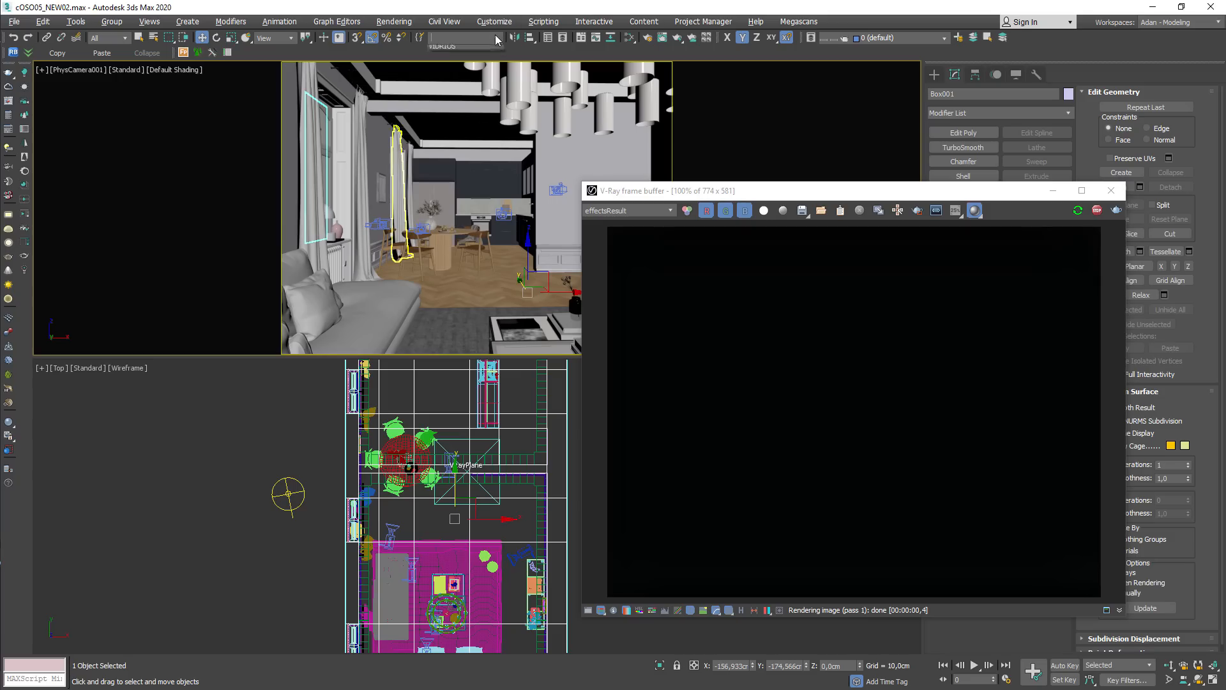
left_click(441, 72)
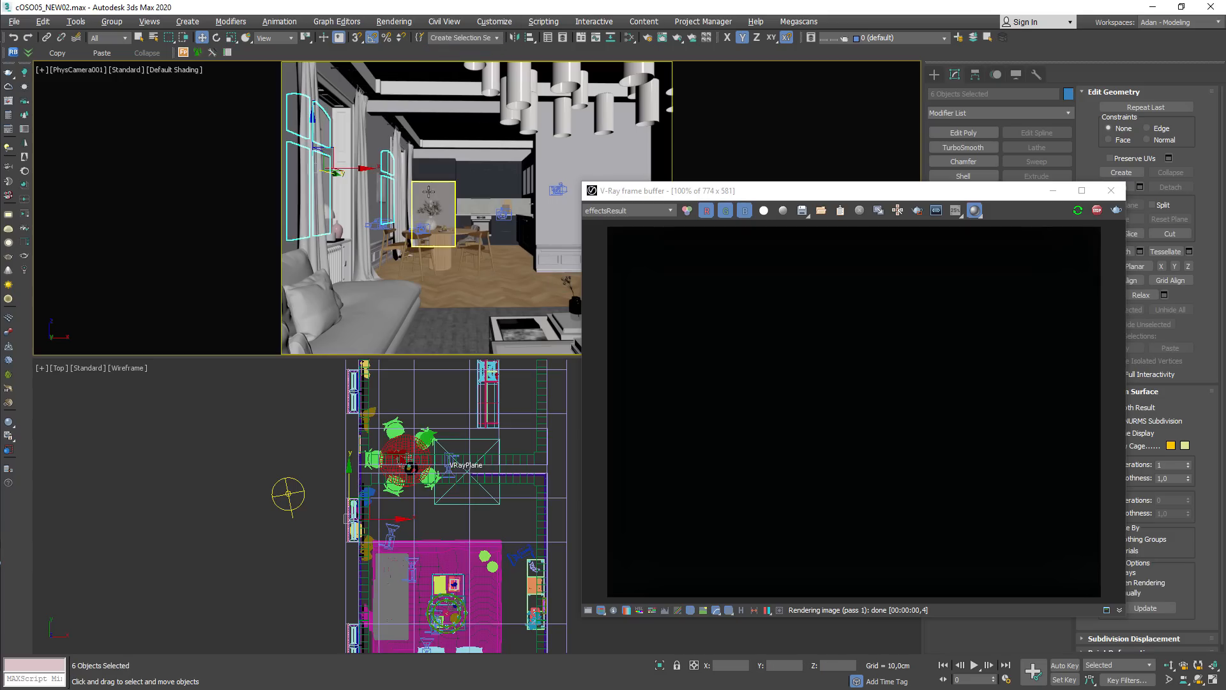
right_click(321, 133)
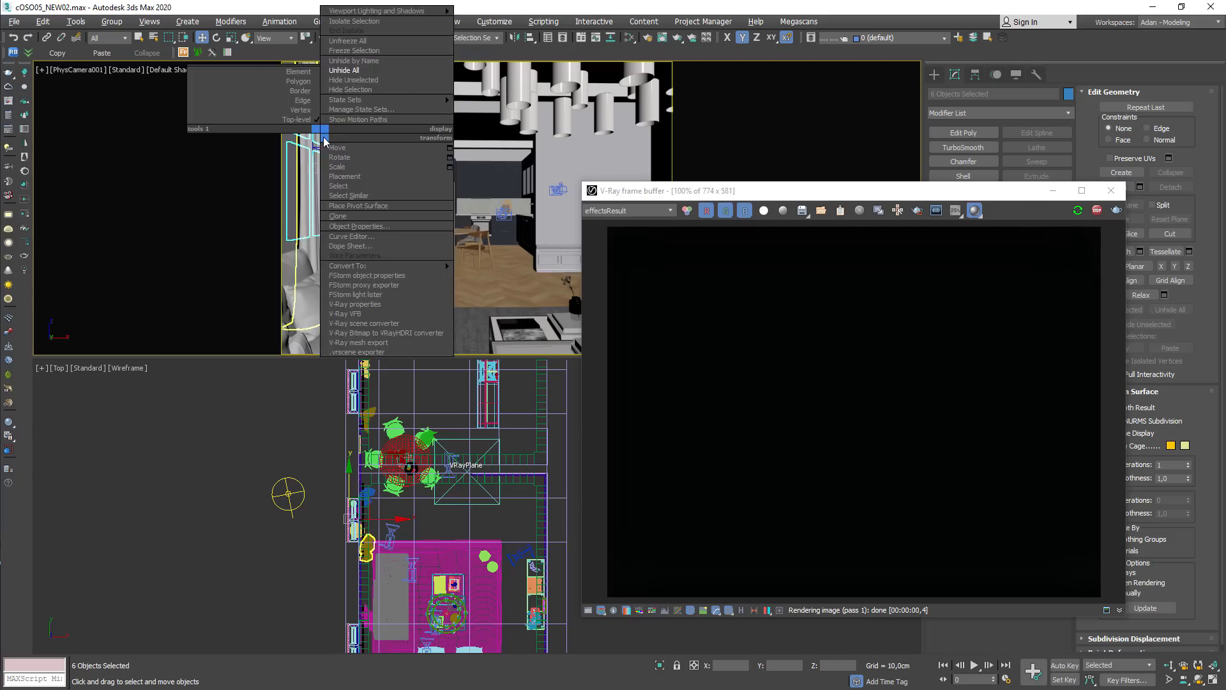
left_click(350, 90)
Step: Rerender the interior in Lighting debug shading and reposition the frame buffer window
key("shift+q")
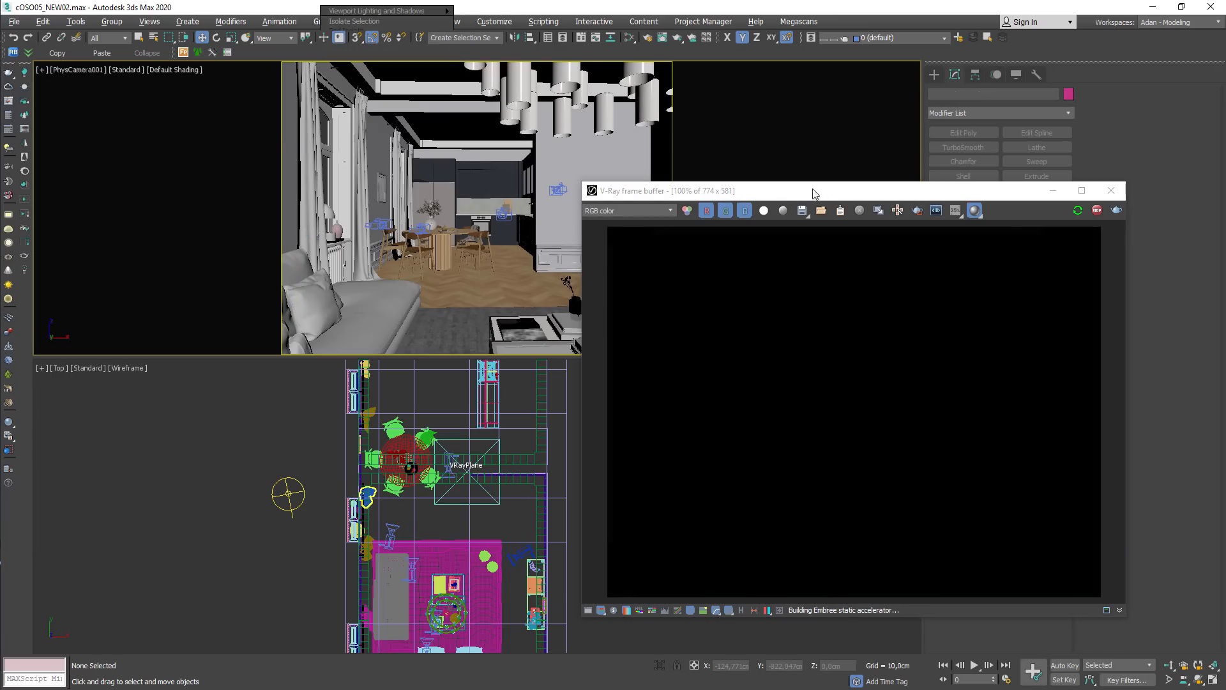
left_click_drag(814, 193, 708, 122)
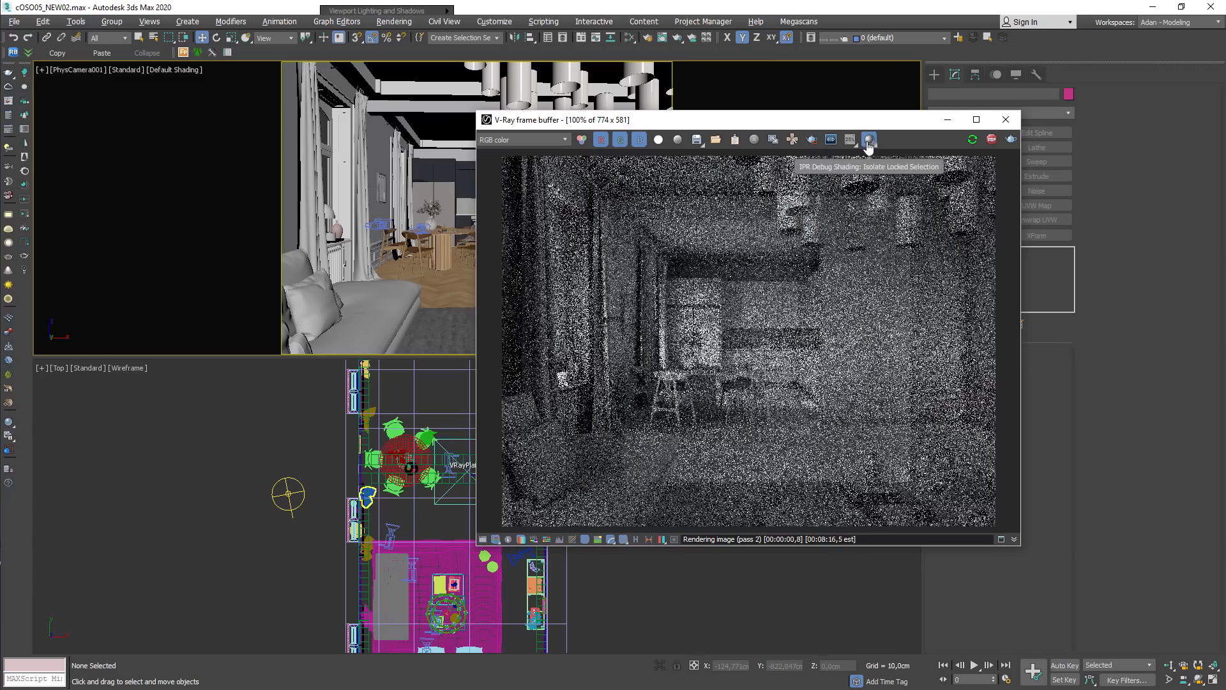
left_click(869, 140)
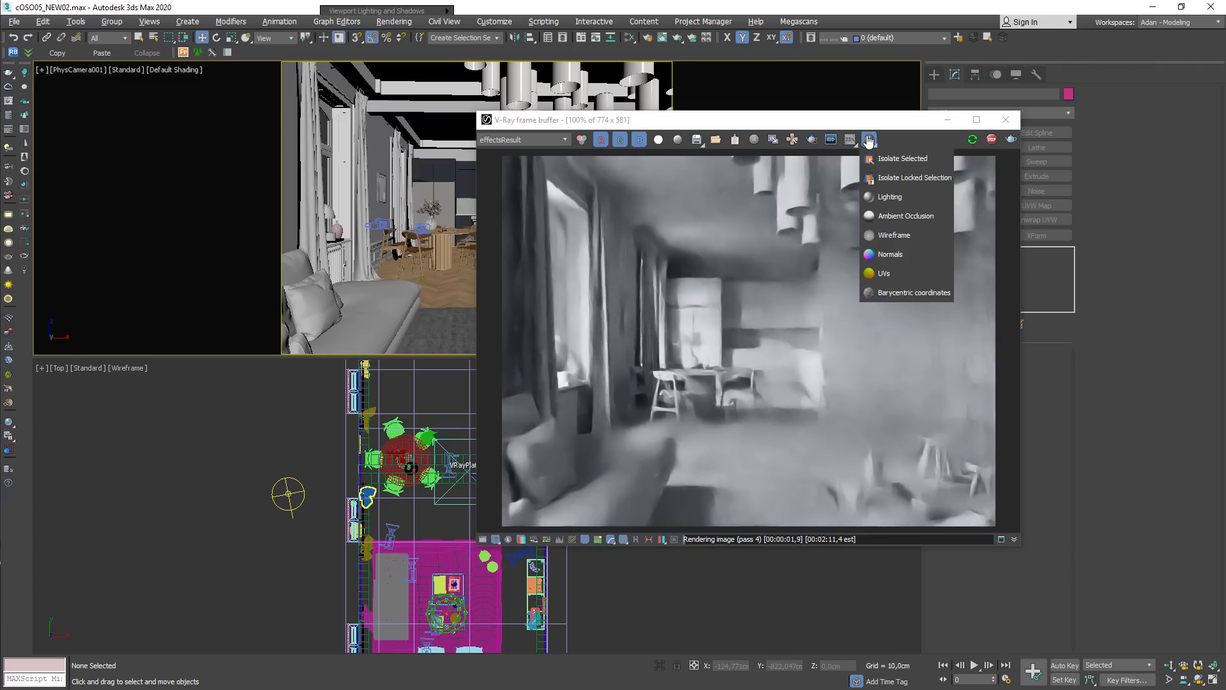
left_click(921, 136)
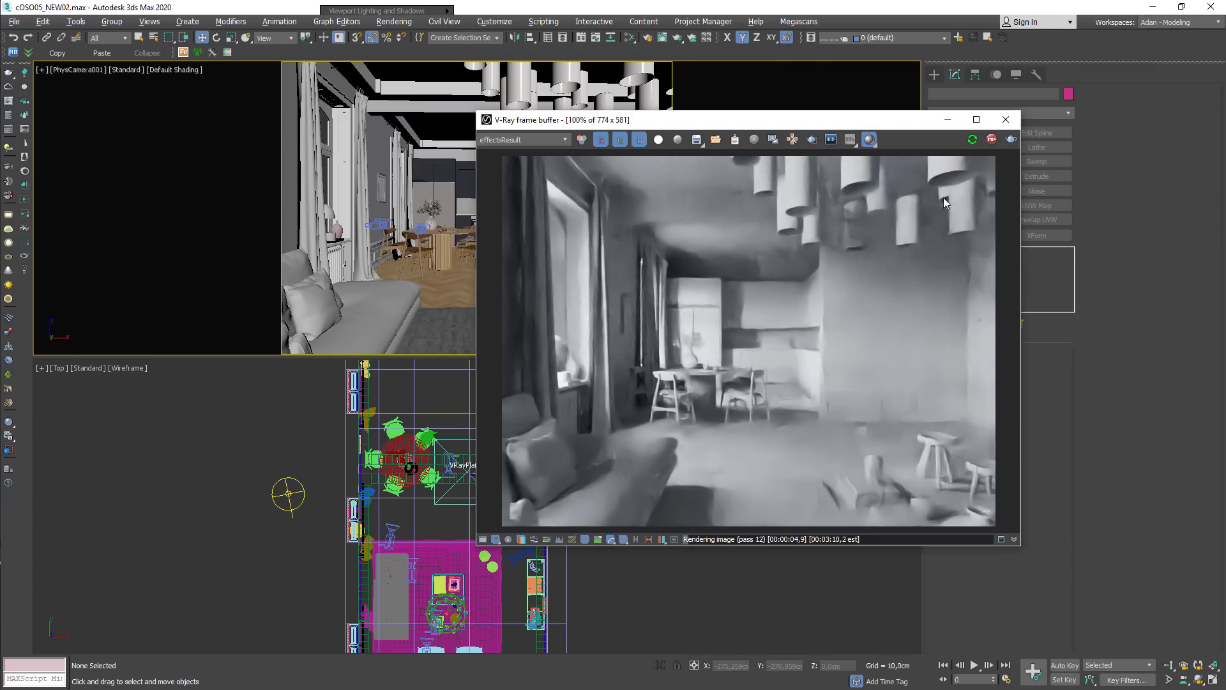
left_click_drag(867, 124, 806, 113)
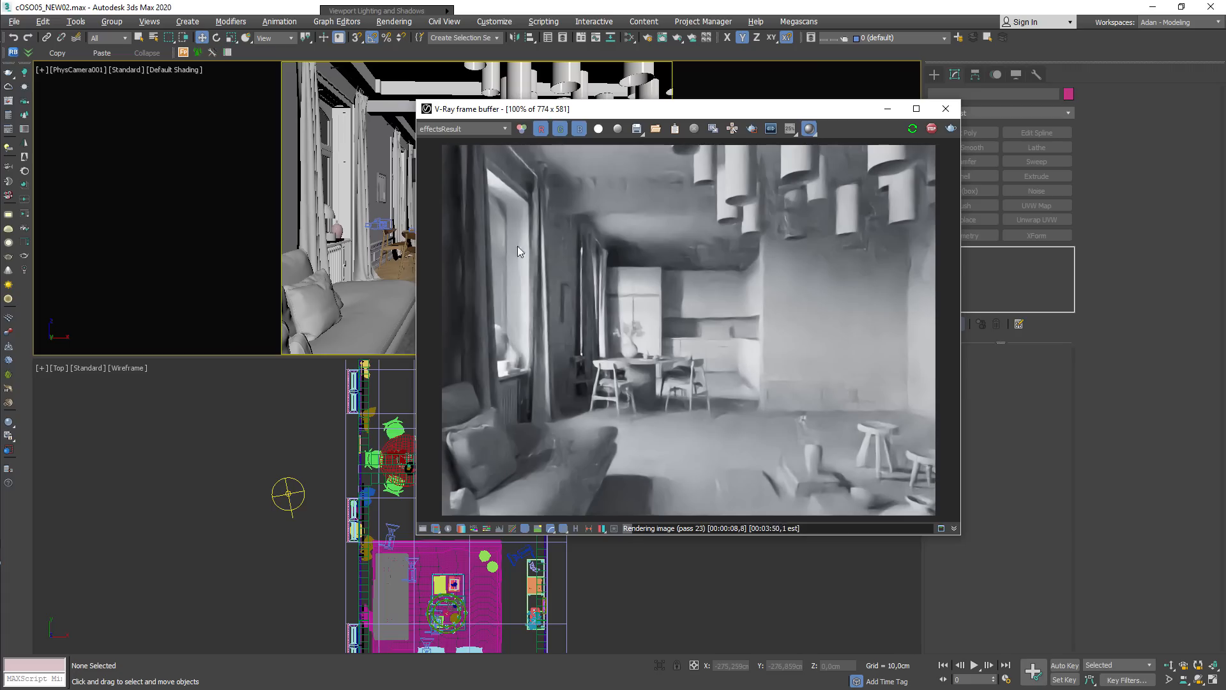
Step: Stop the interactive render and review the test resolution presets available in the frame buffer
left_click(472, 128)
left_click(473, 127)
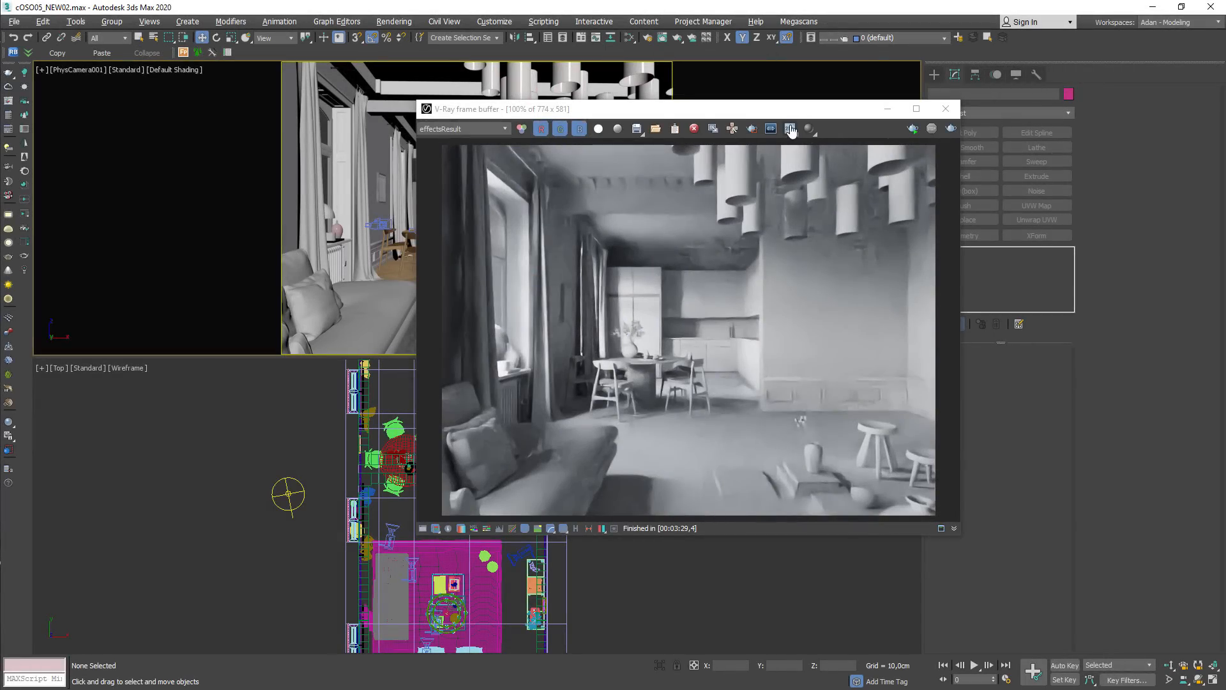
left_click_drag(744, 115, 699, 90)
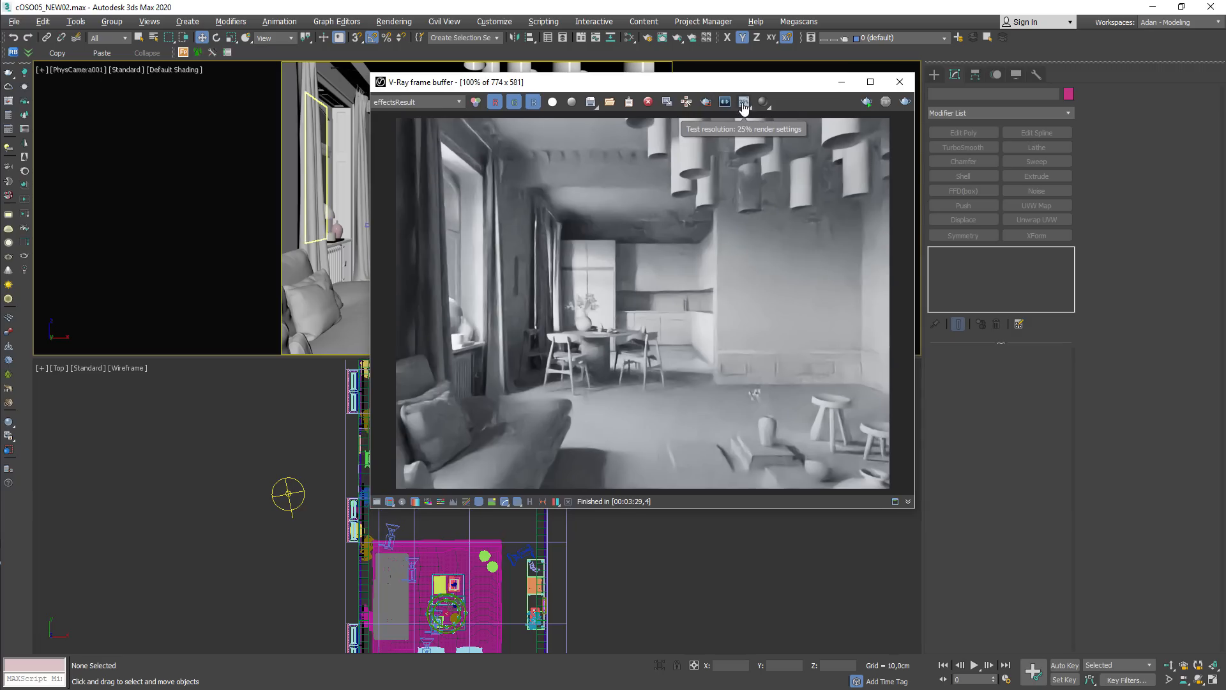
left_click_drag(744, 107, 752, 168)
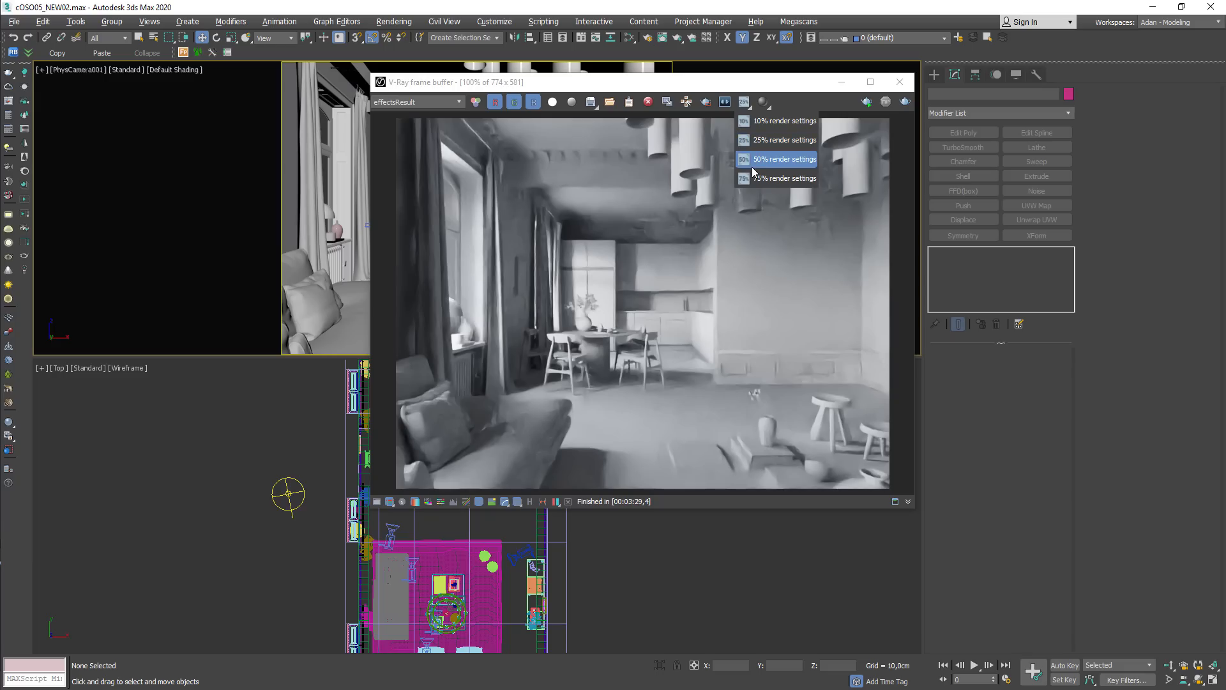
mouse_move(753, 169)
left_mouse_down()
mouse_move(754, 180)
mouse_move(758, 121)
mouse_move(746, 163)
left_mouse_up()
left_click(780, 246)
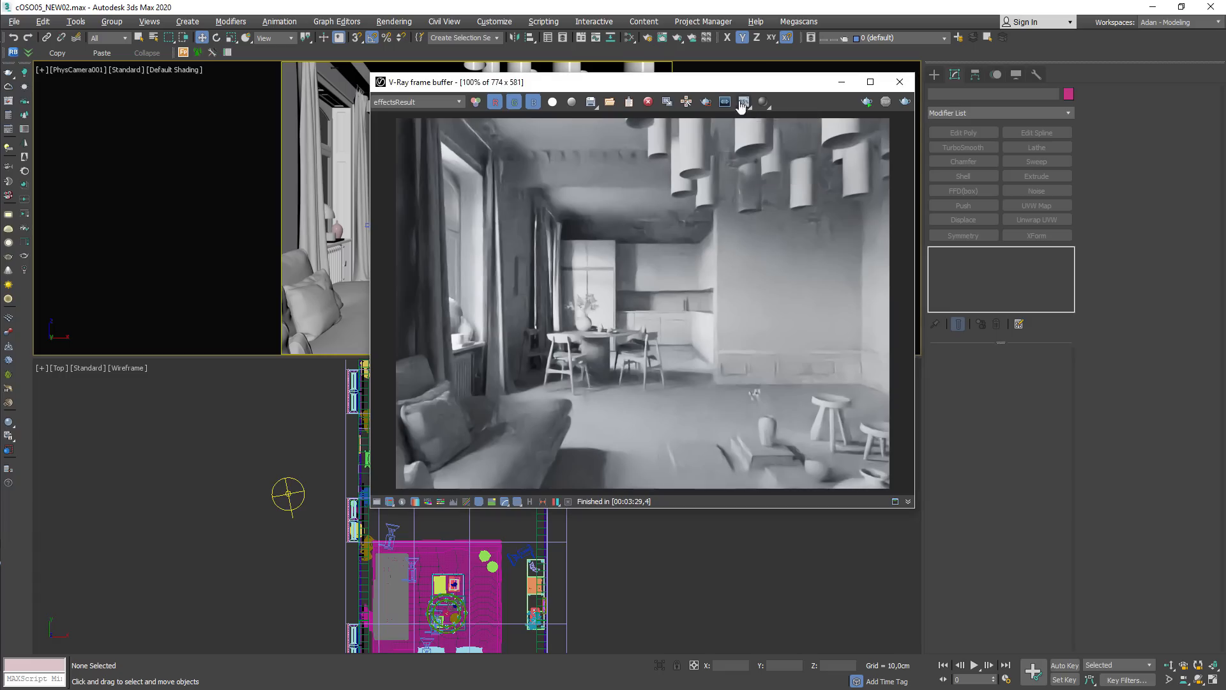
Step: Open the render setup and examine the output width and the bucket image sampler's noise threshold
left_click(9, 117)
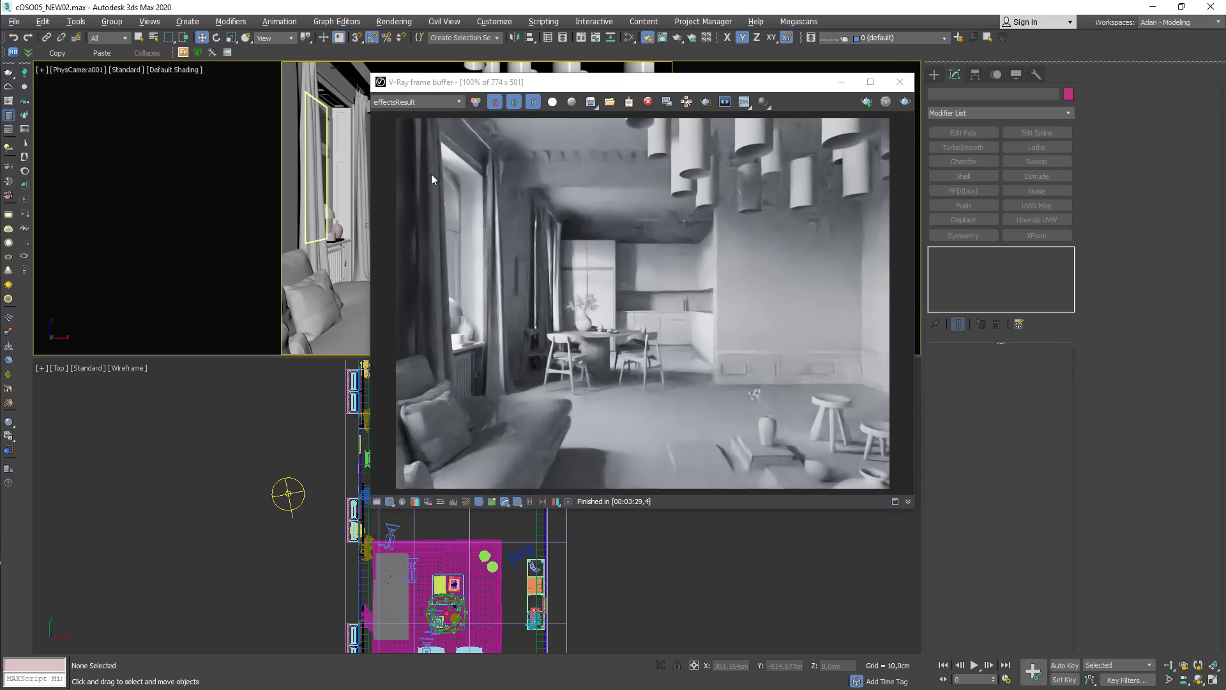
left_click_drag(530, 88, 578, 78)
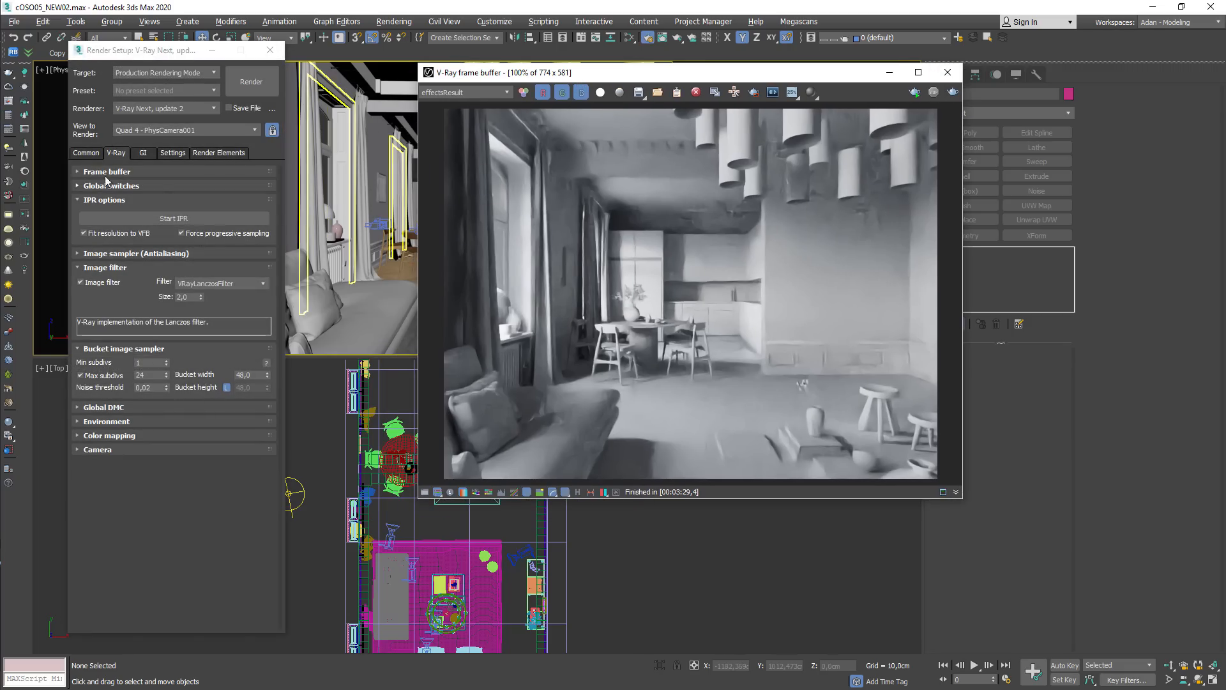
left_click(86, 153)
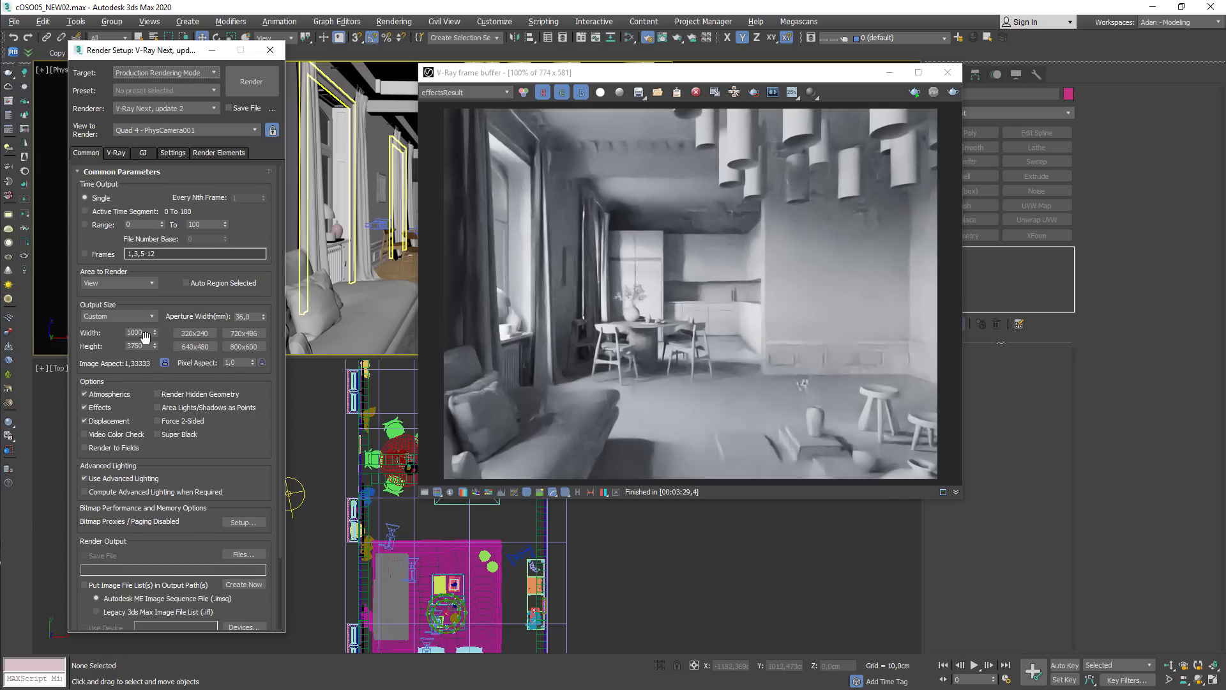
scroll(132, 330, "down", 1)
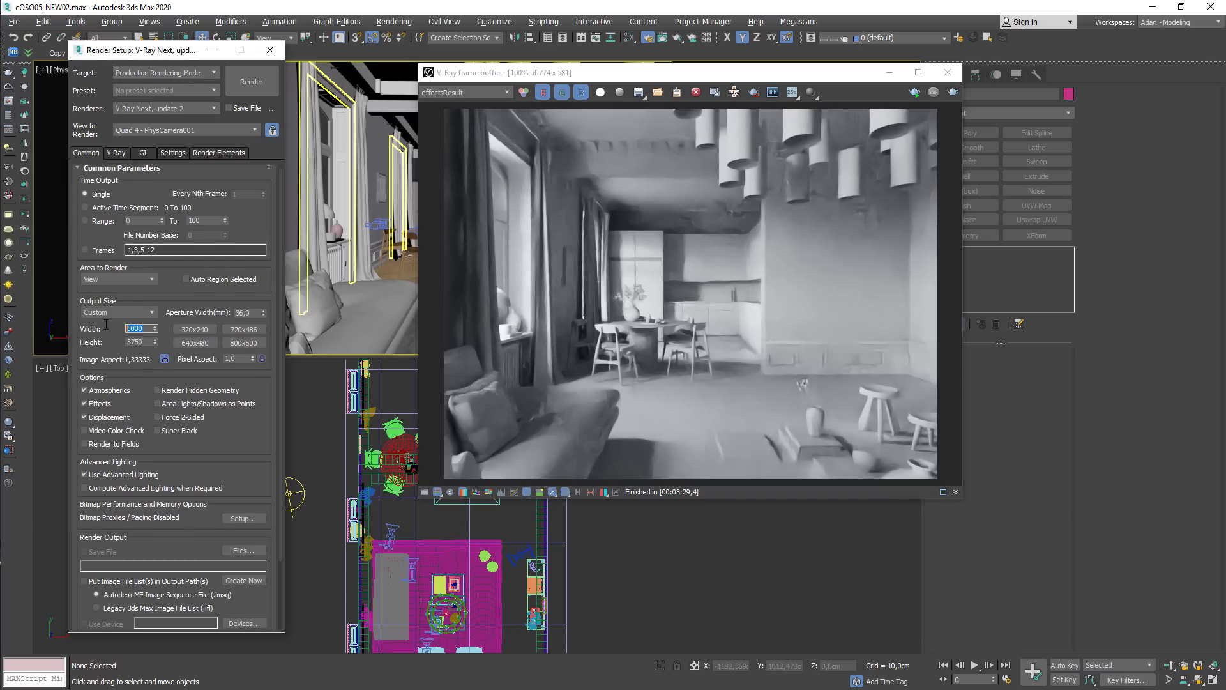
left_click(116, 154)
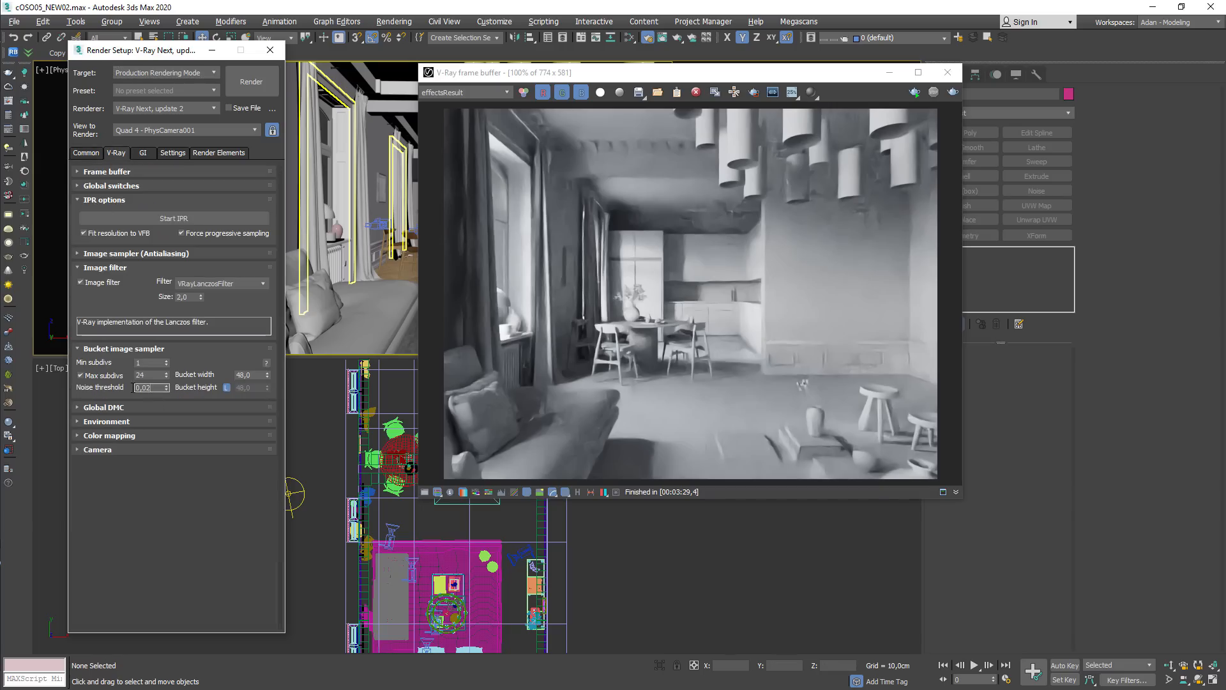
left_click(148, 375)
left_click_drag(152, 365, 115, 384)
Step: Set the test resolution to 50% render settings and check it against the output size in the render setup
left_click(792, 94)
left_click(792, 150)
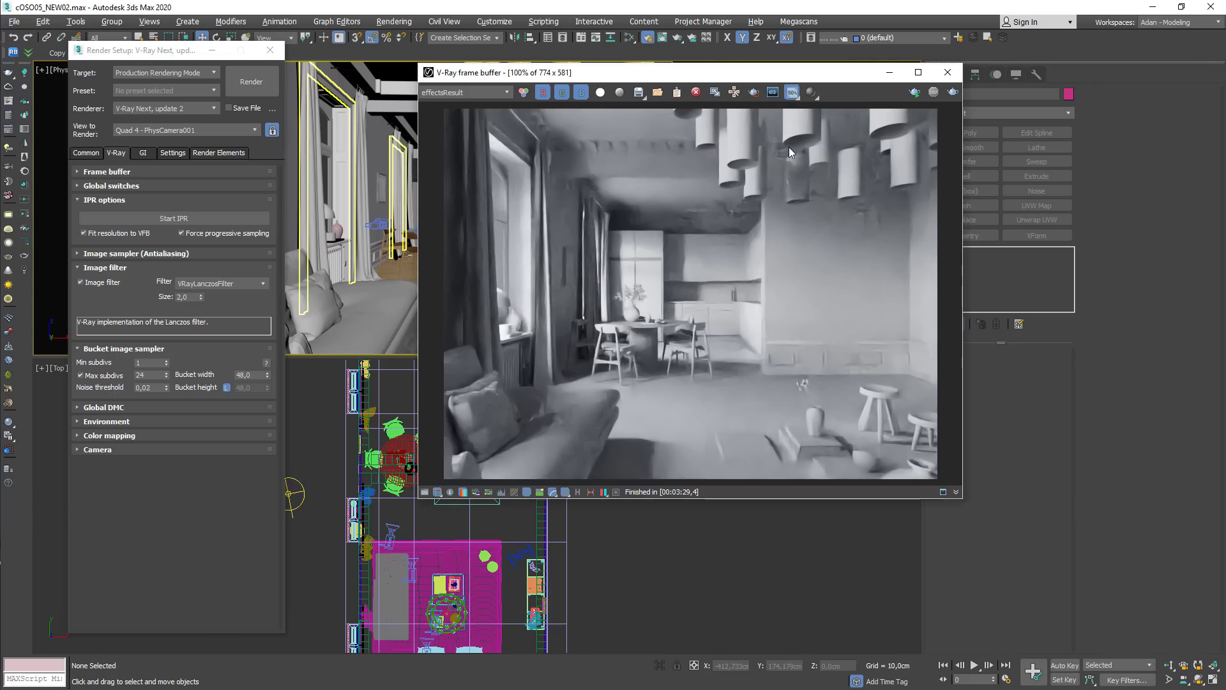
left_click(86, 154)
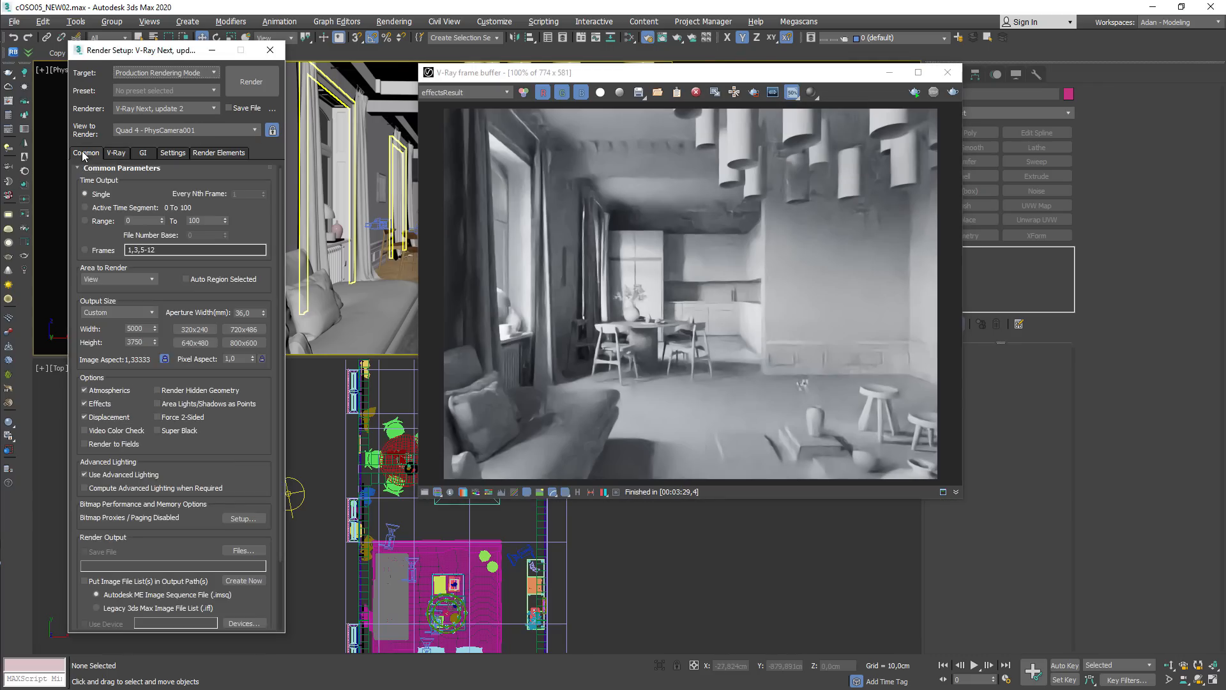
left_click(116, 153)
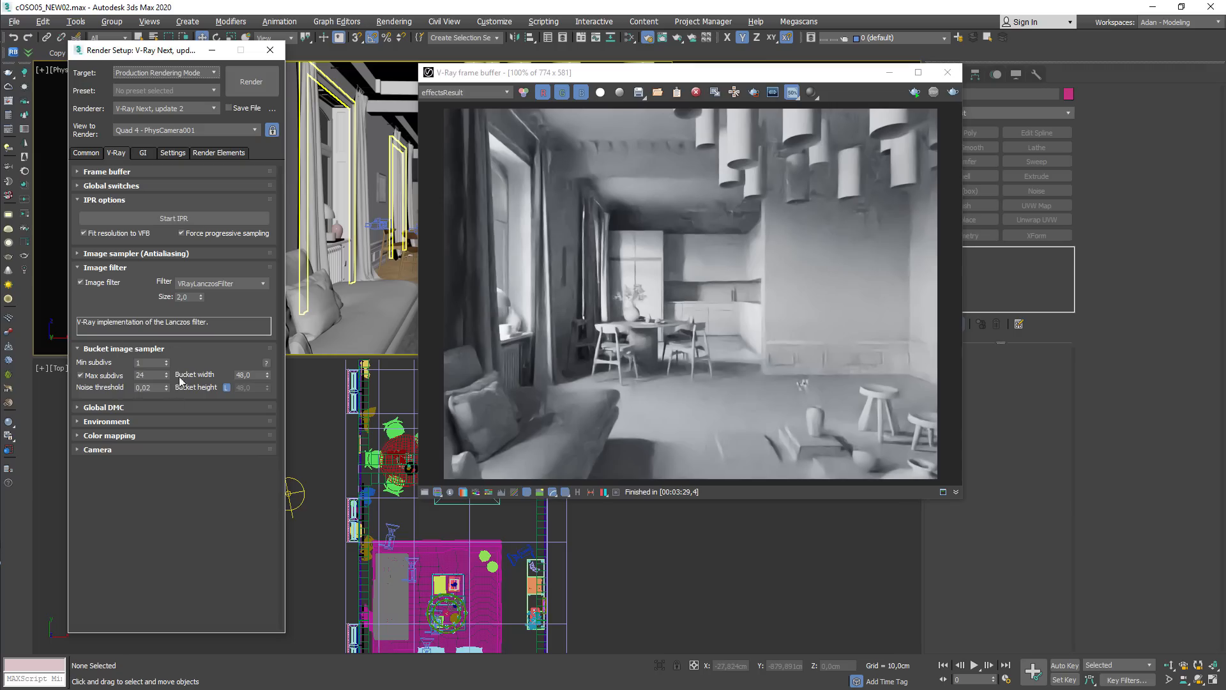
left_click(86, 154)
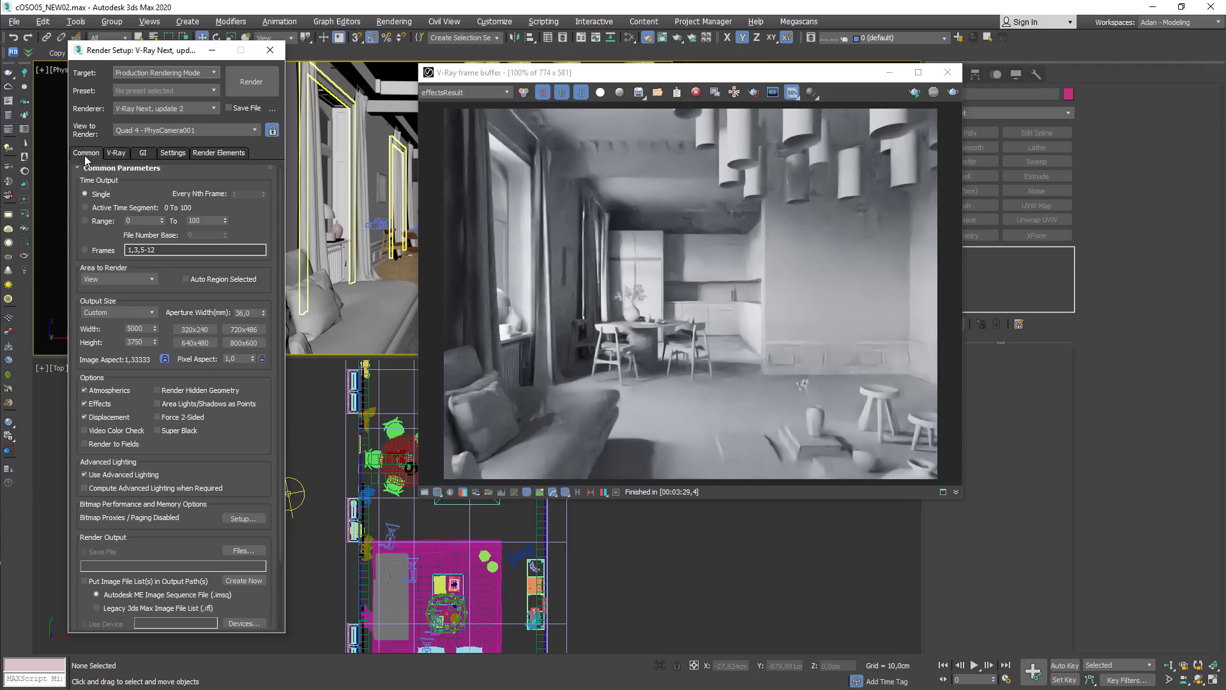
double_click(135, 328)
left_click(792, 93)
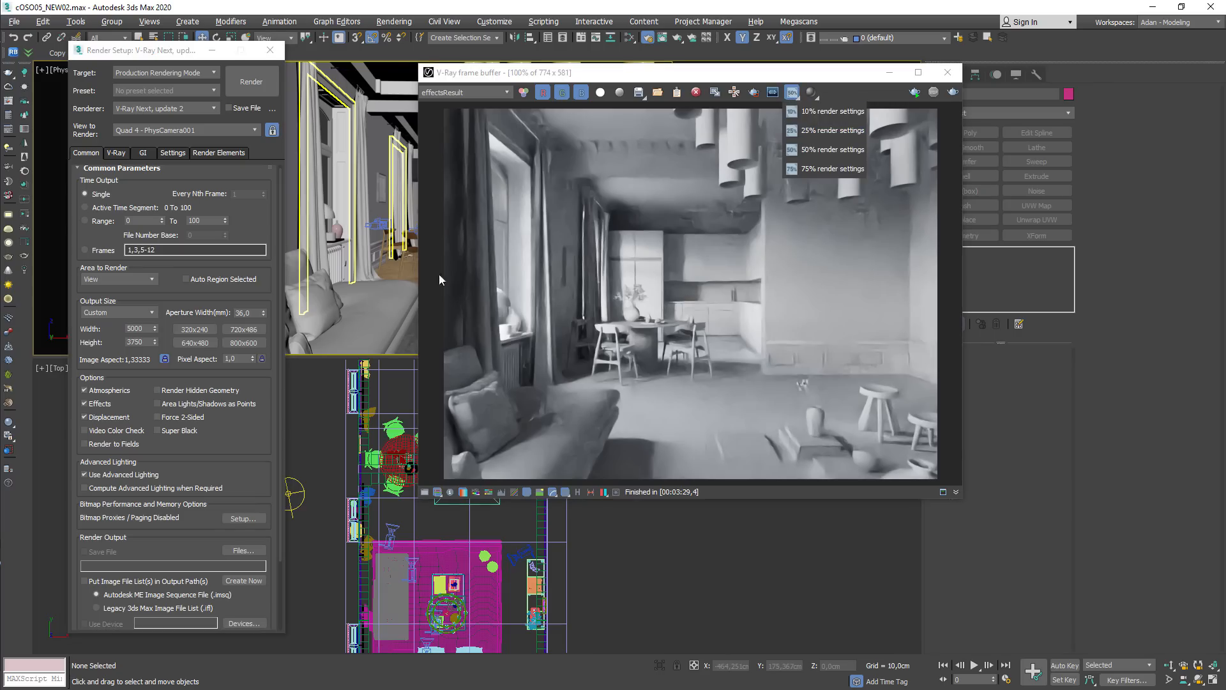
left_click(138, 328)
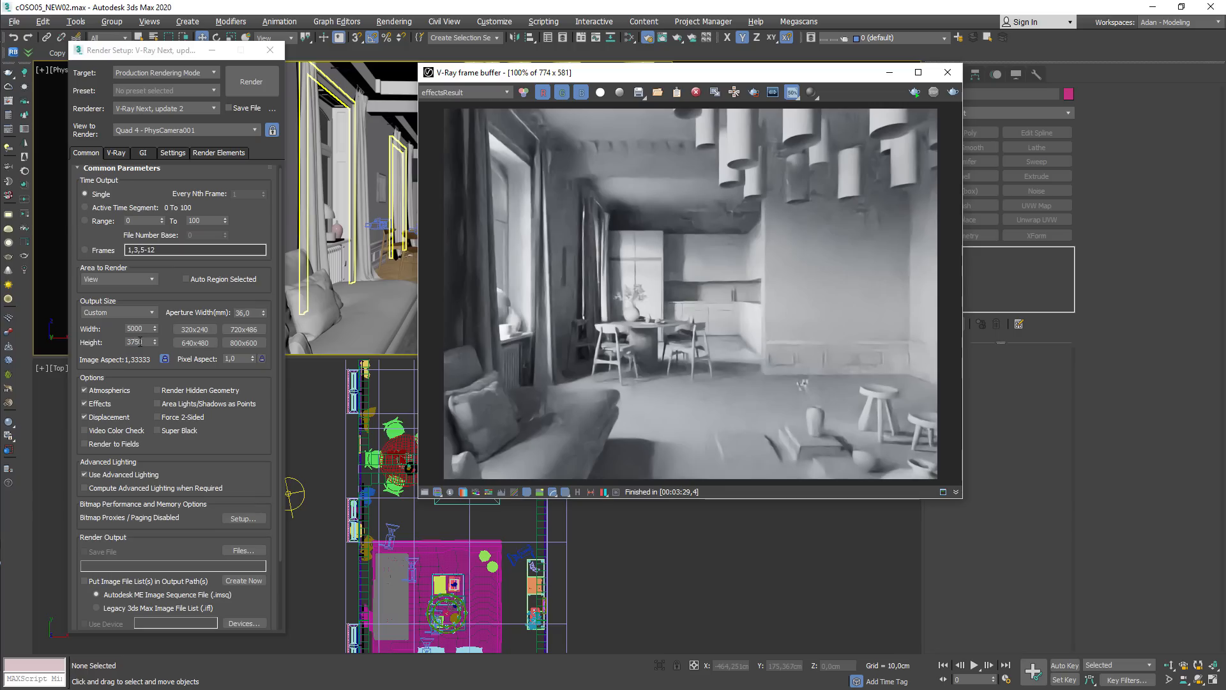
Step: Set the bucket sampler's noise threshold to 0,05 and render the camera view at 25% test resolution
left_click(117, 154)
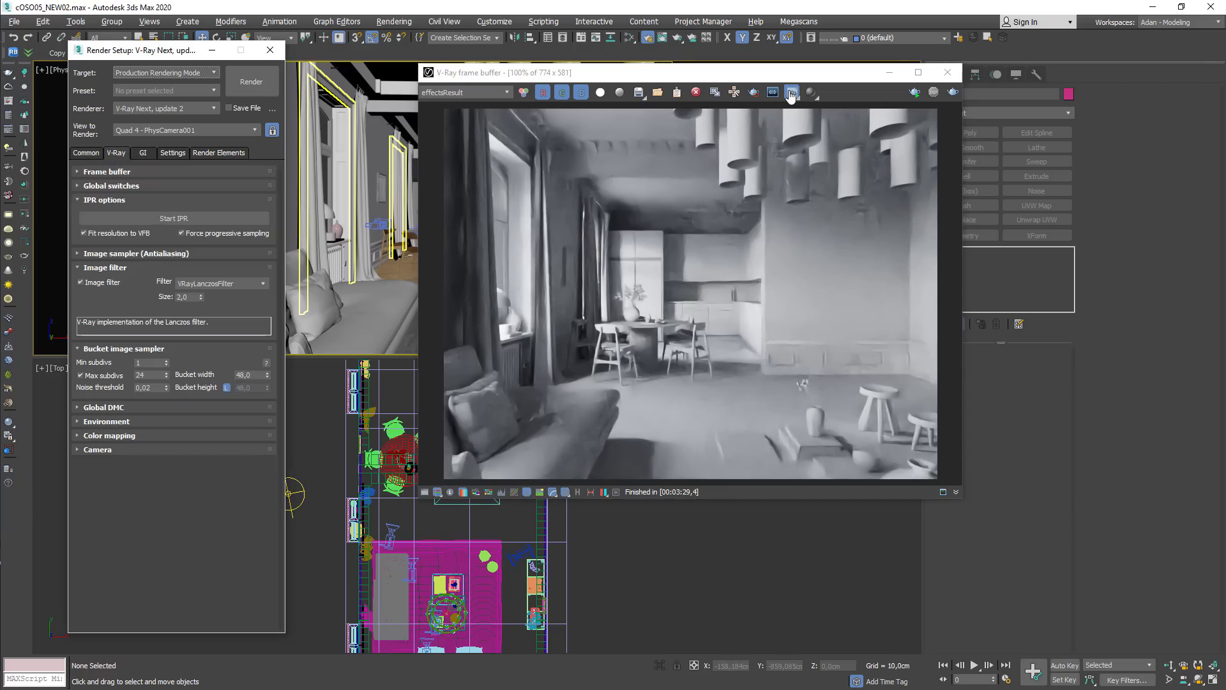
left_click(155, 388)
left_click(792, 93)
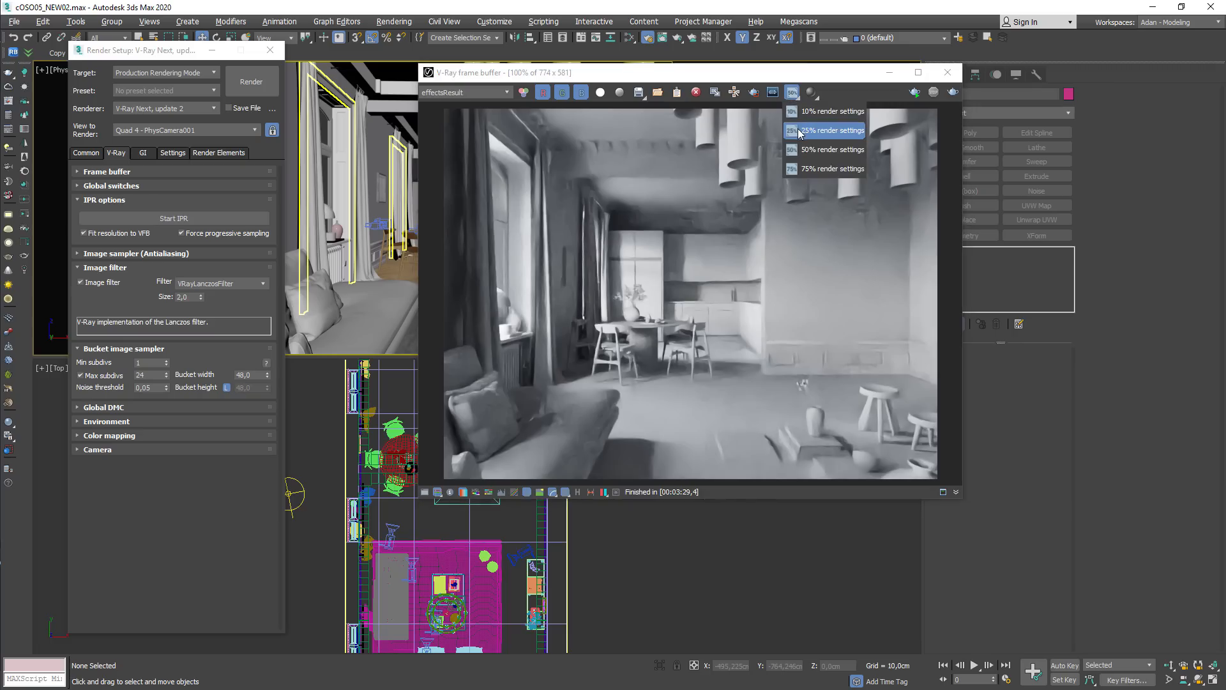
left_click(801, 131)
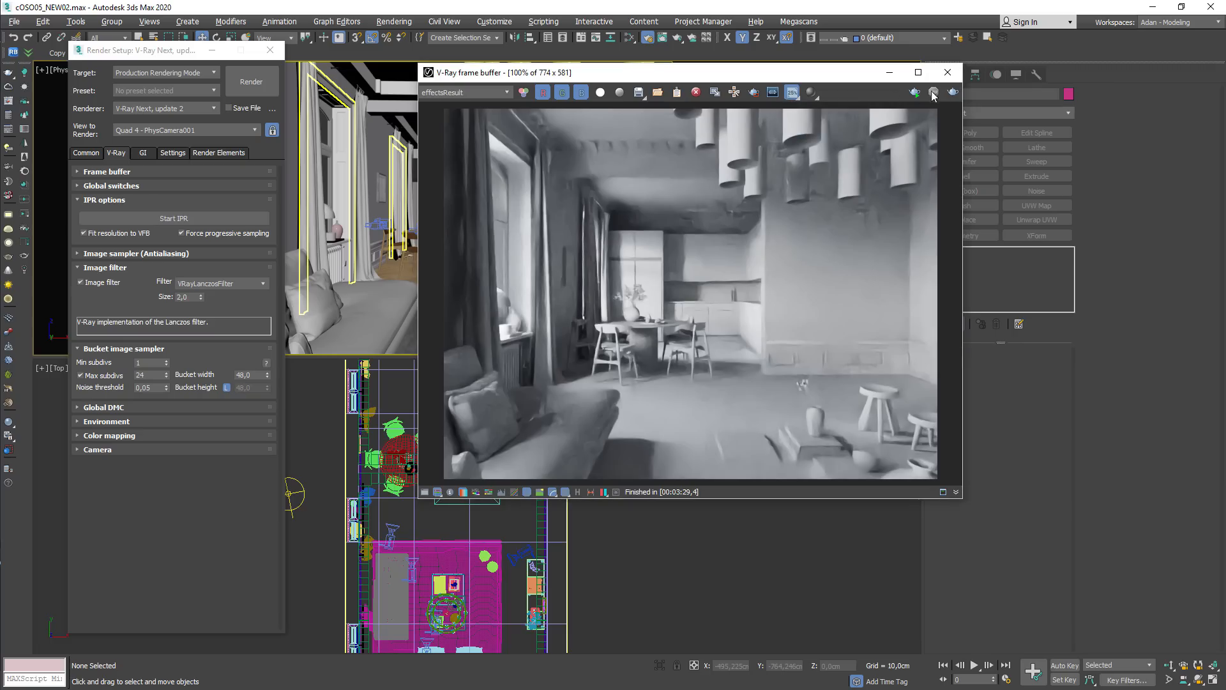
left_click(951, 94)
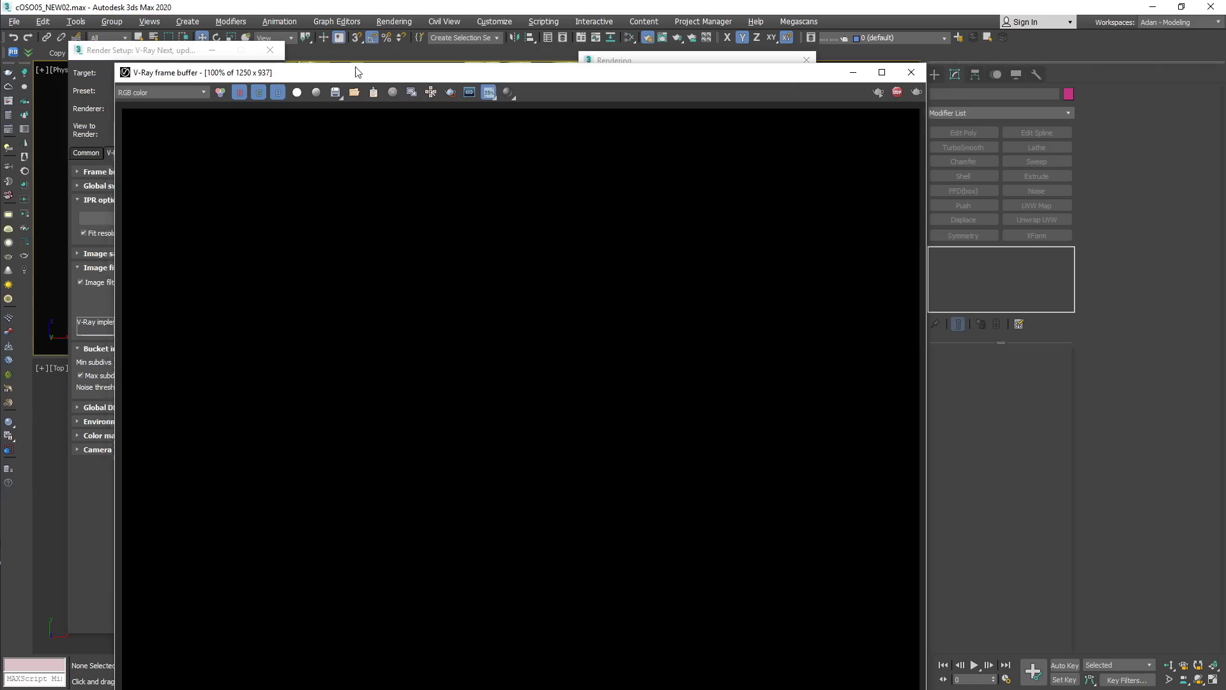
left_click_drag(261, 74, 428, 21)
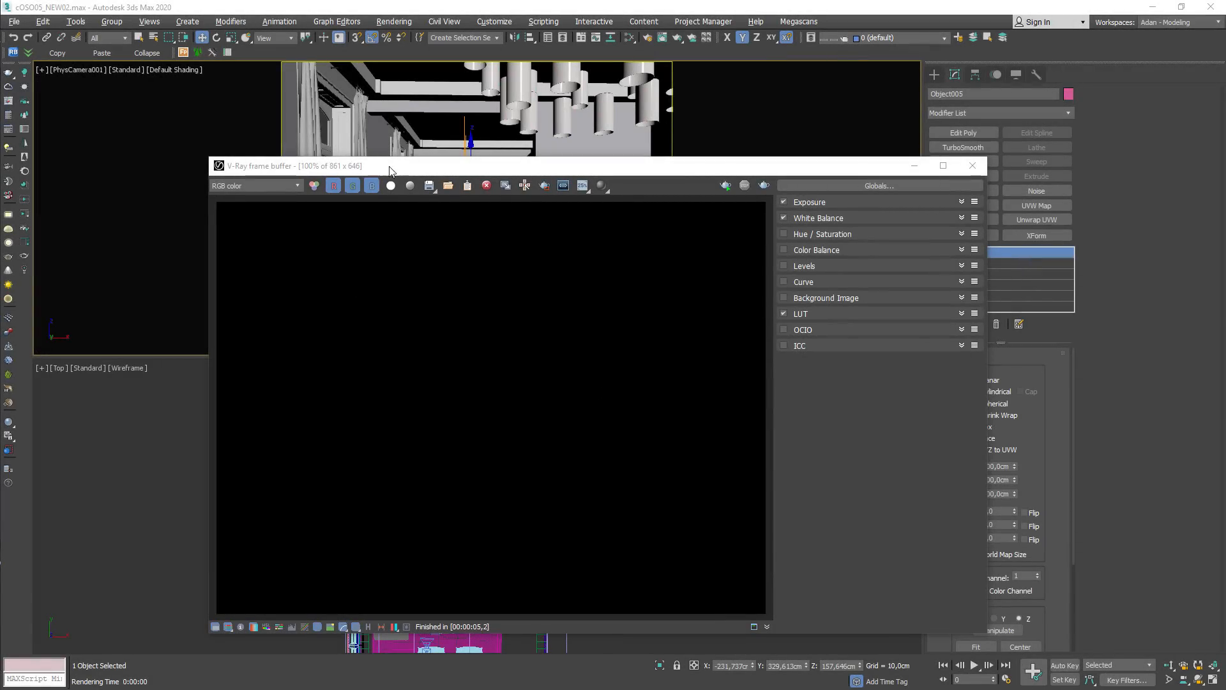
Step: Move the frame buffer window down and close it to reveal both viewports
left_click_drag(381, 175, 358, 217)
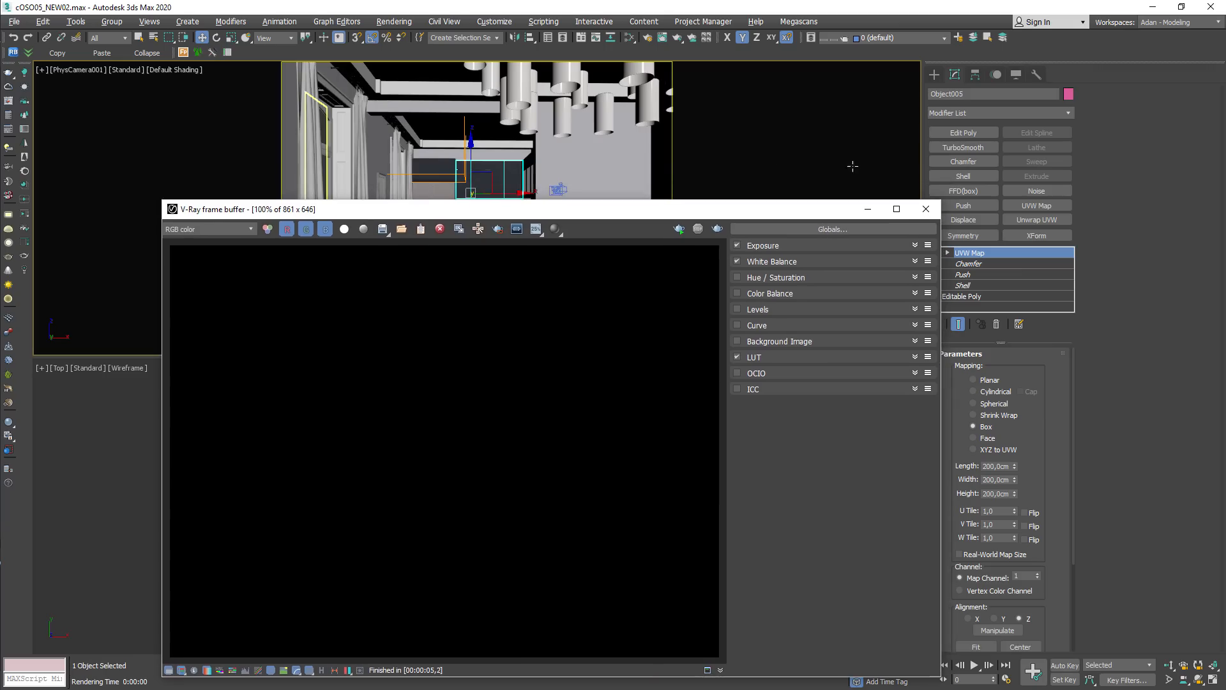
left_click(924, 211)
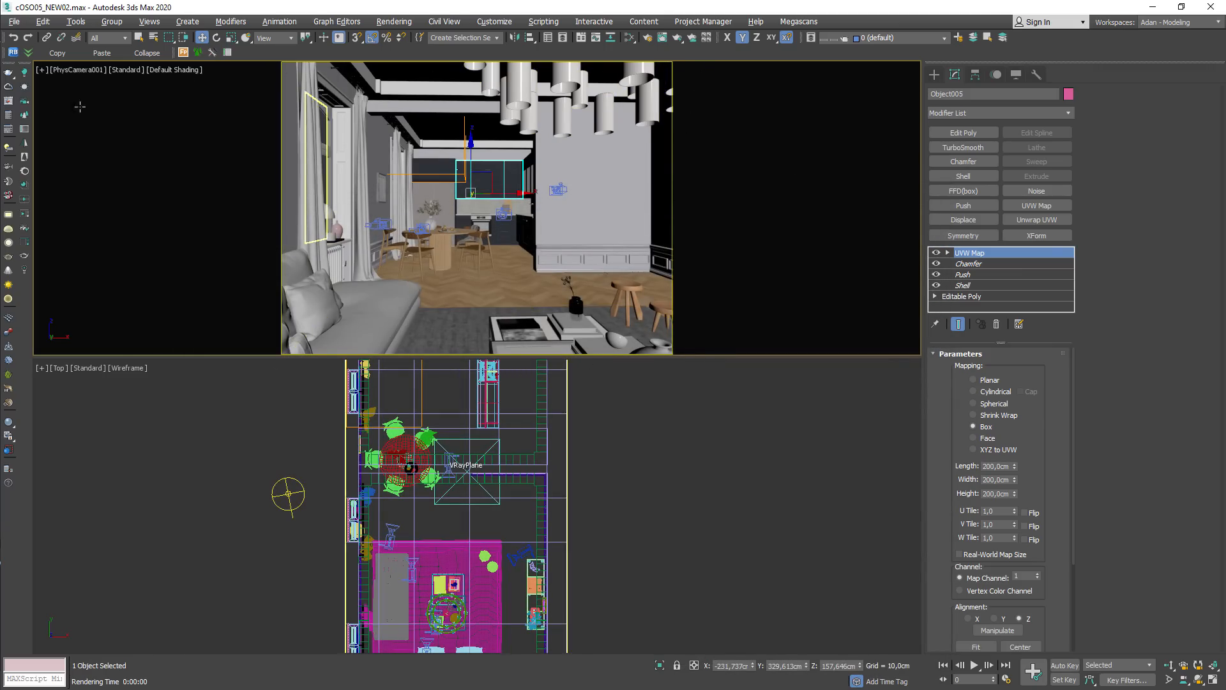
Step: Open the V-Ray frame buffer, examine the Exposure correction's highlight burn and contrast settings, and close it to reveal the viewports
left_click(9, 101)
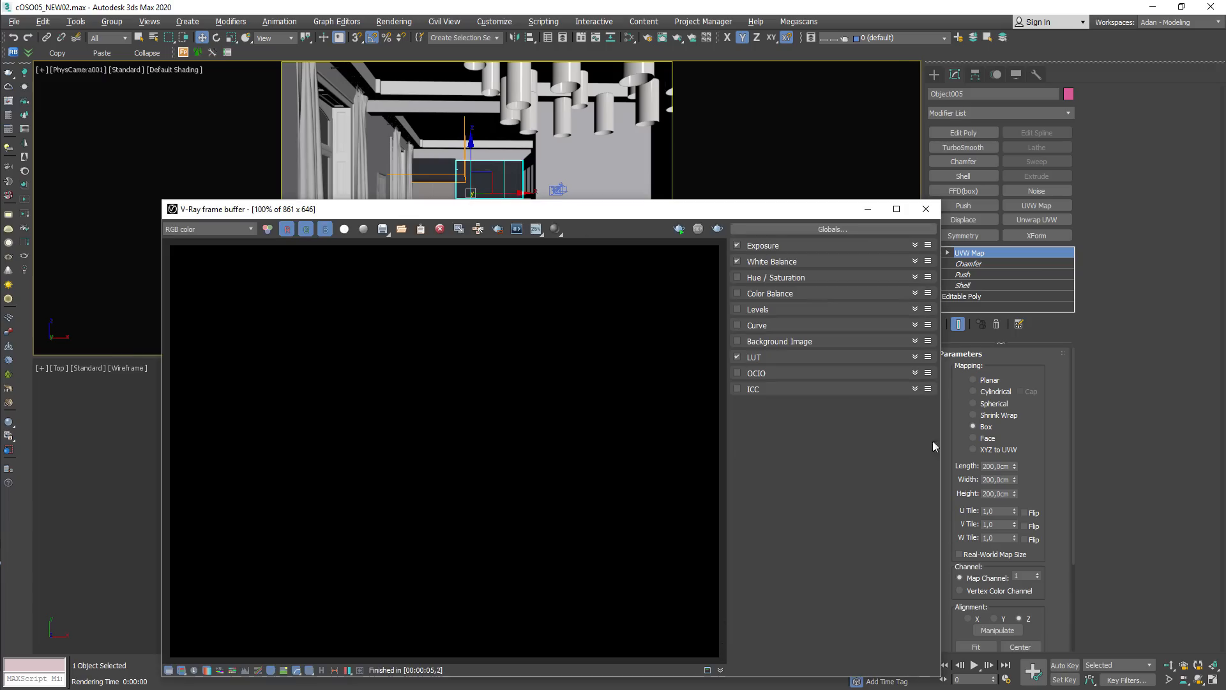
mouse_move(605, 212)
left_mouse_down()
mouse_move(608, 159)
mouse_move(613, 214)
left_mouse_up()
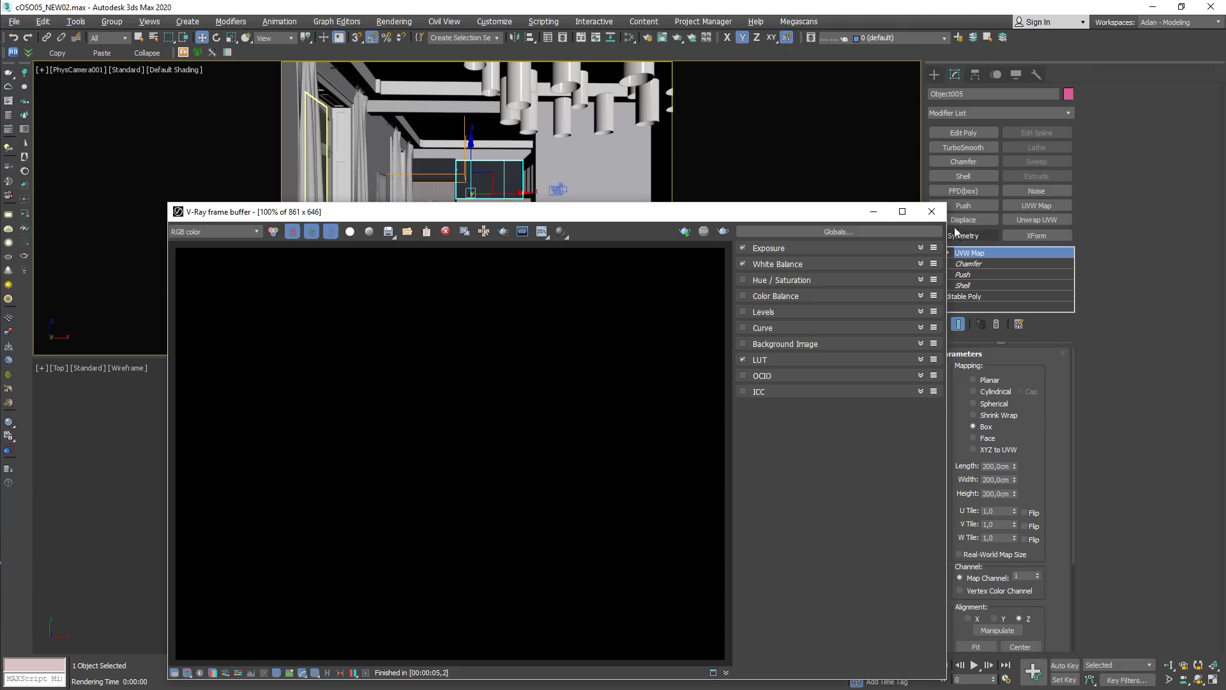
left_click_drag(776, 214, 764, 407)
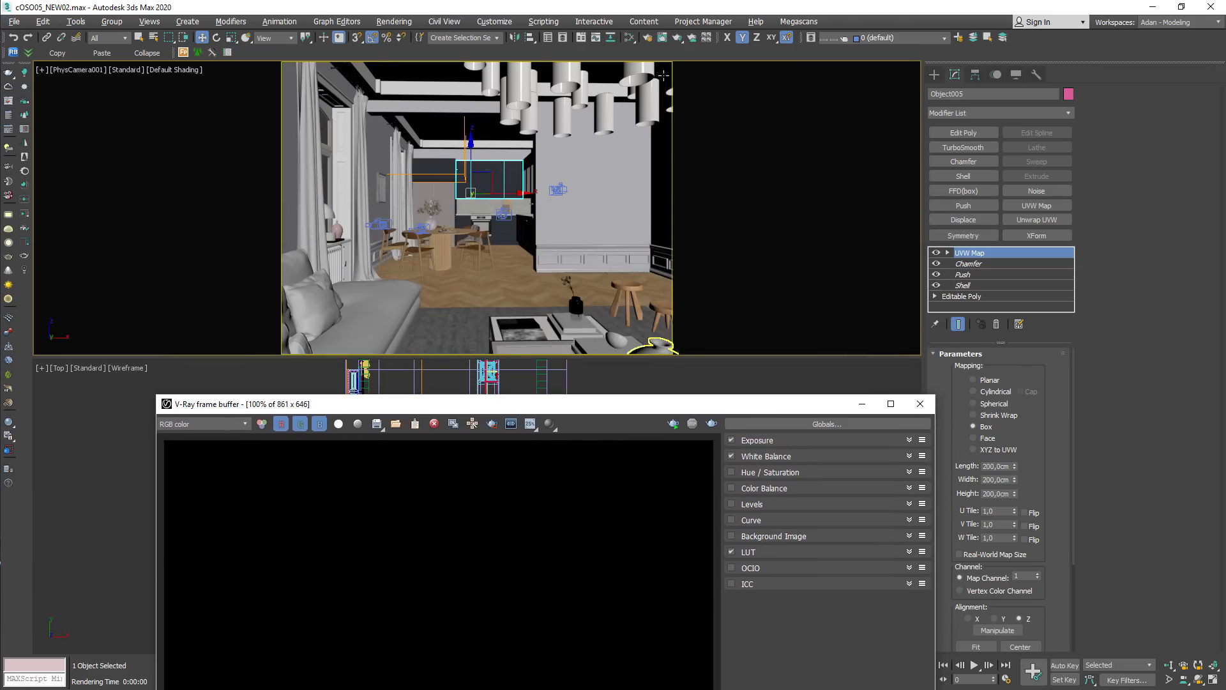
left_click_drag(482, 409, 461, 180)
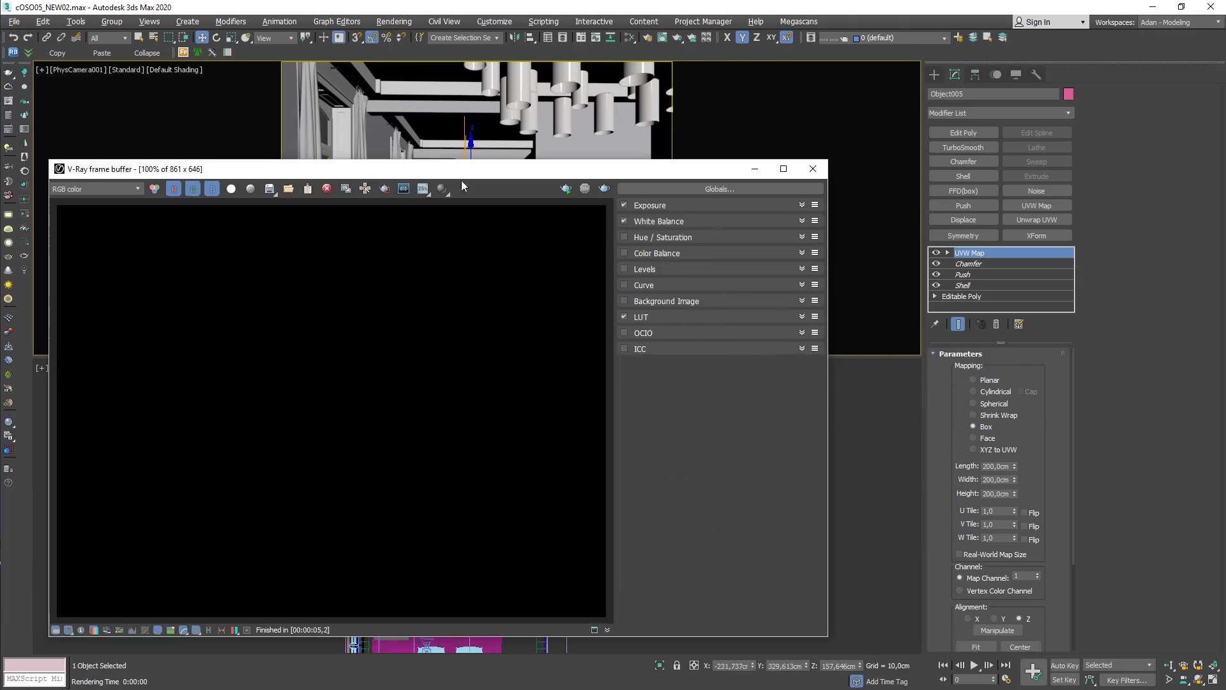
left_click(803, 206)
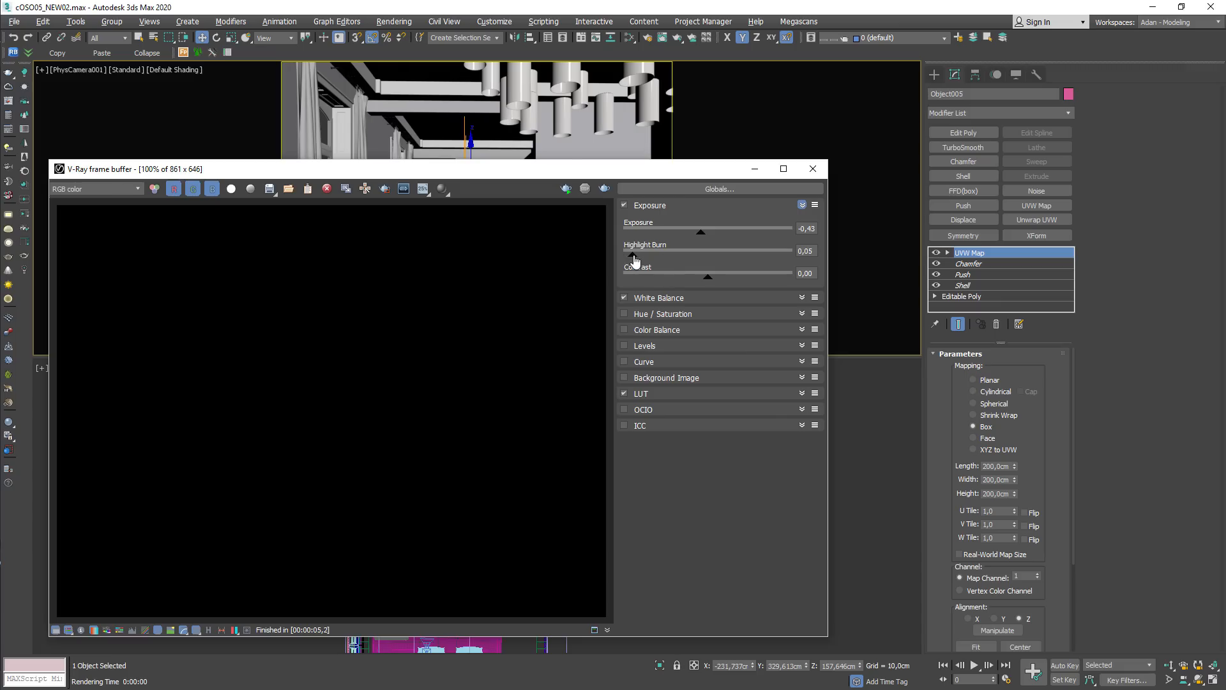
left_click_drag(547, 189, 547, 163)
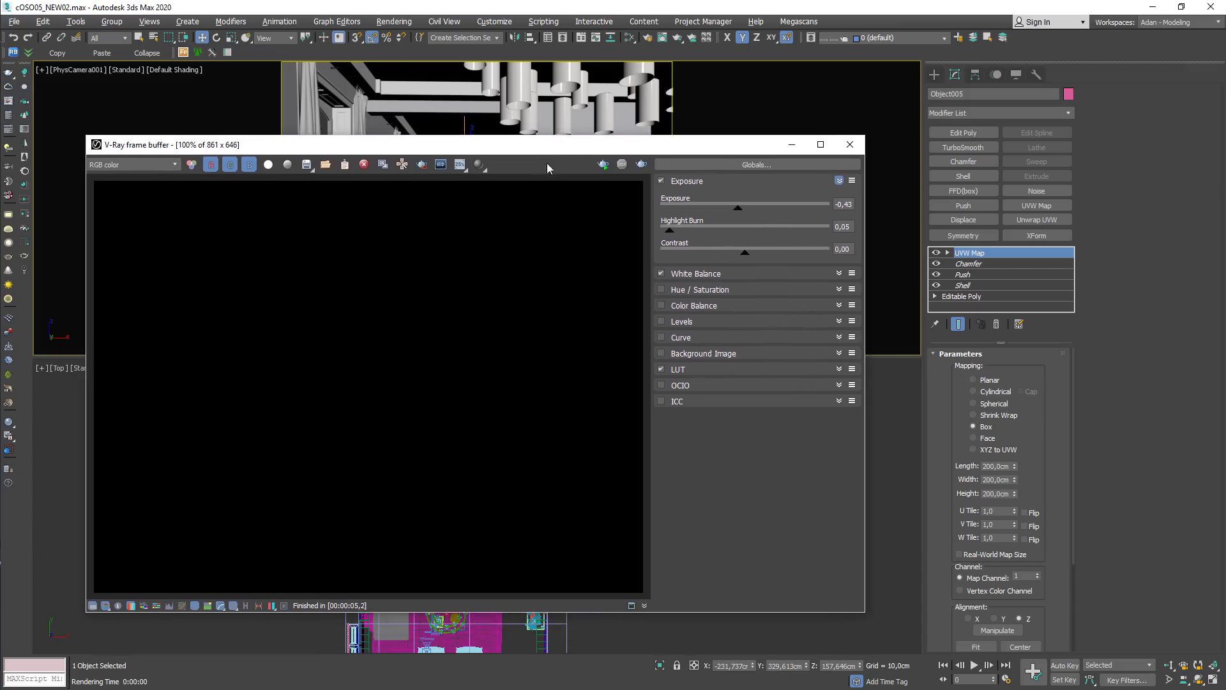
left_click(839, 181)
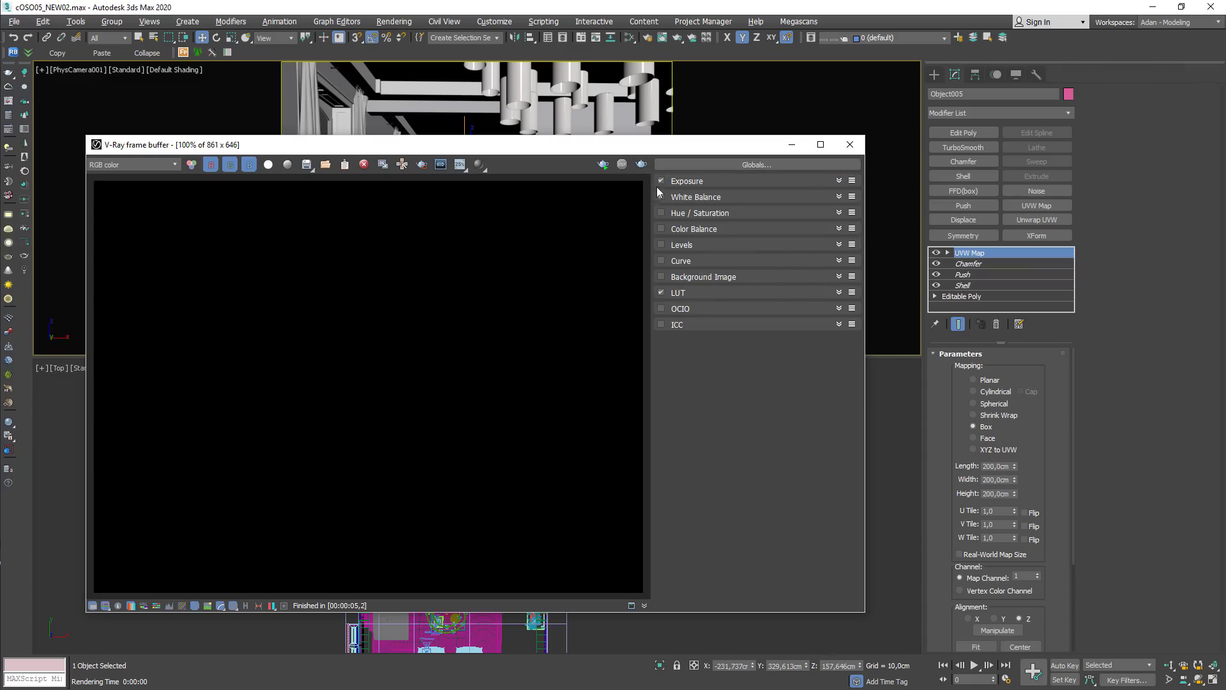
left_click_drag(519, 145, 556, 207)
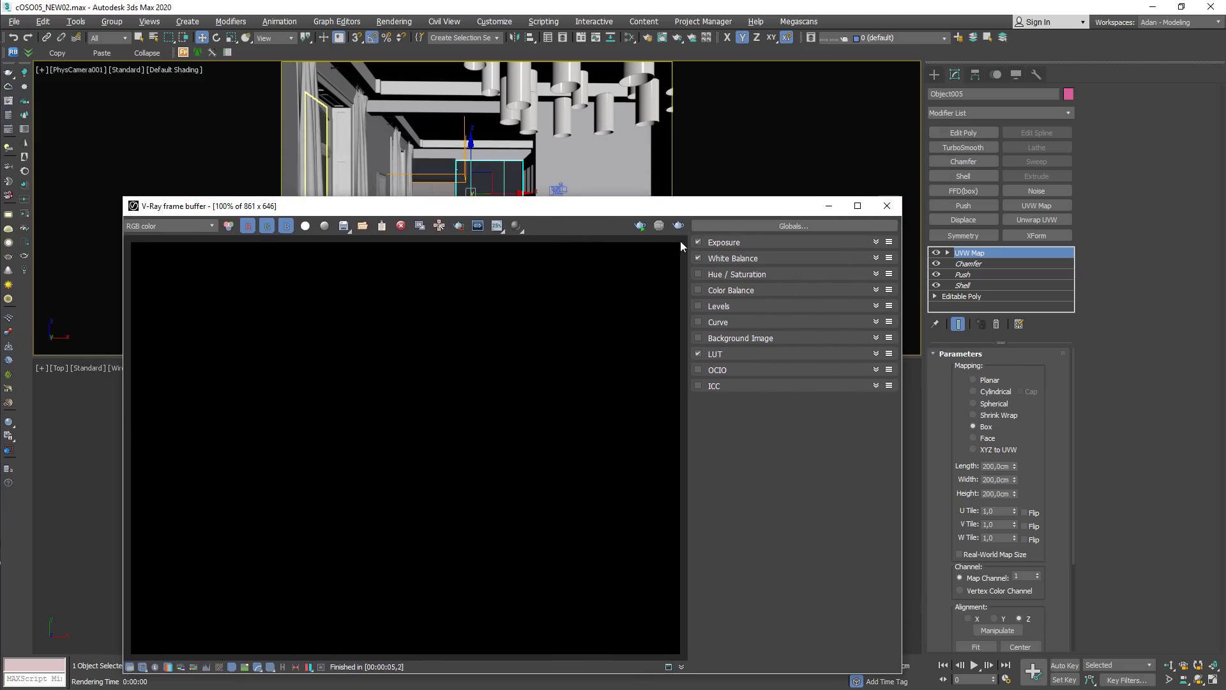
left_click(888, 206)
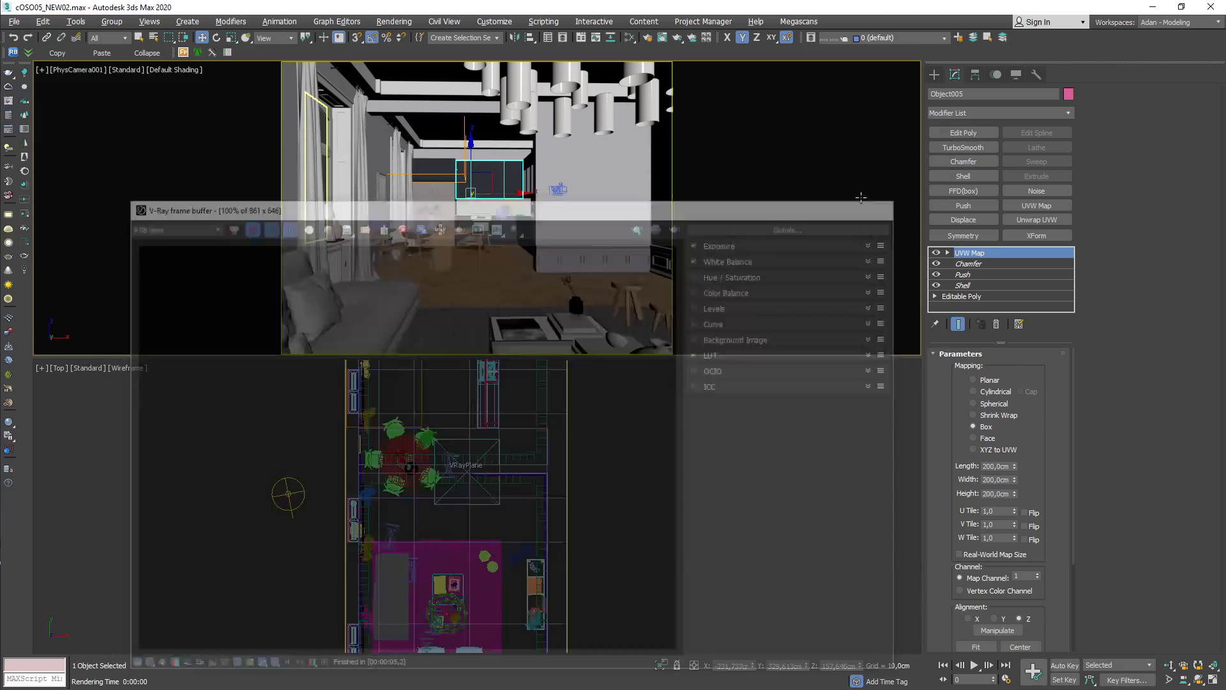
Step: Start V-Ray IPR in the camera viewport and select the dining table, pendant lamp and vase in the live render
left_click(136, 74)
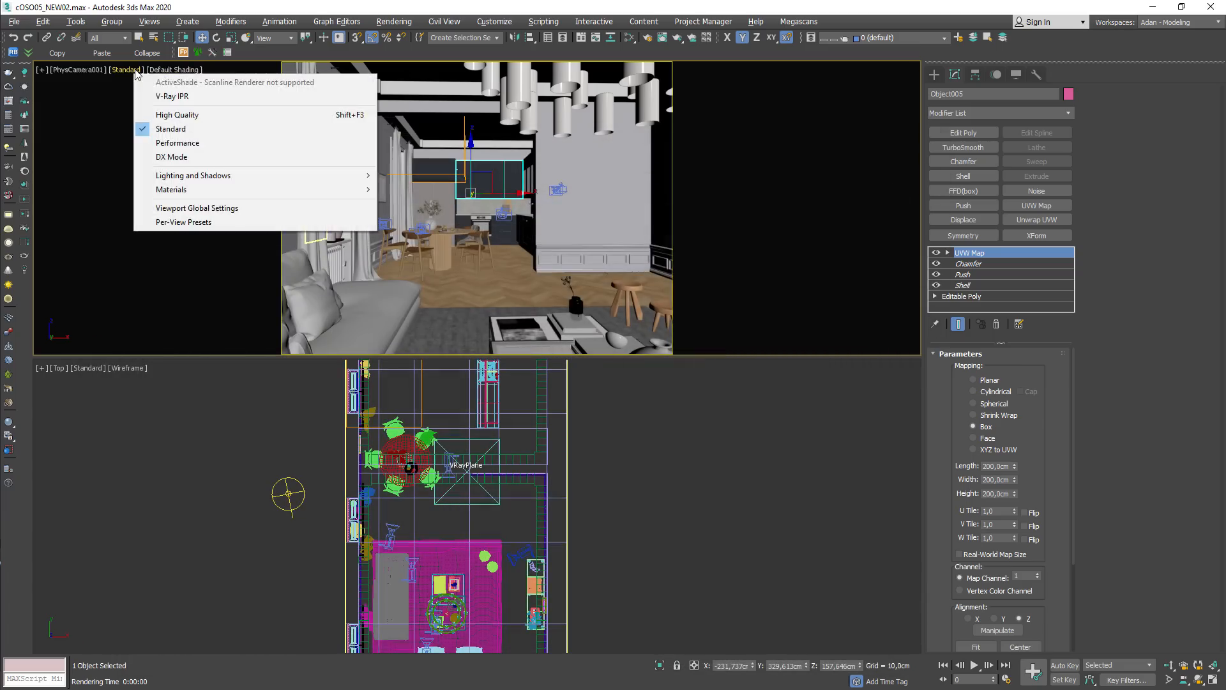
left_click(182, 97)
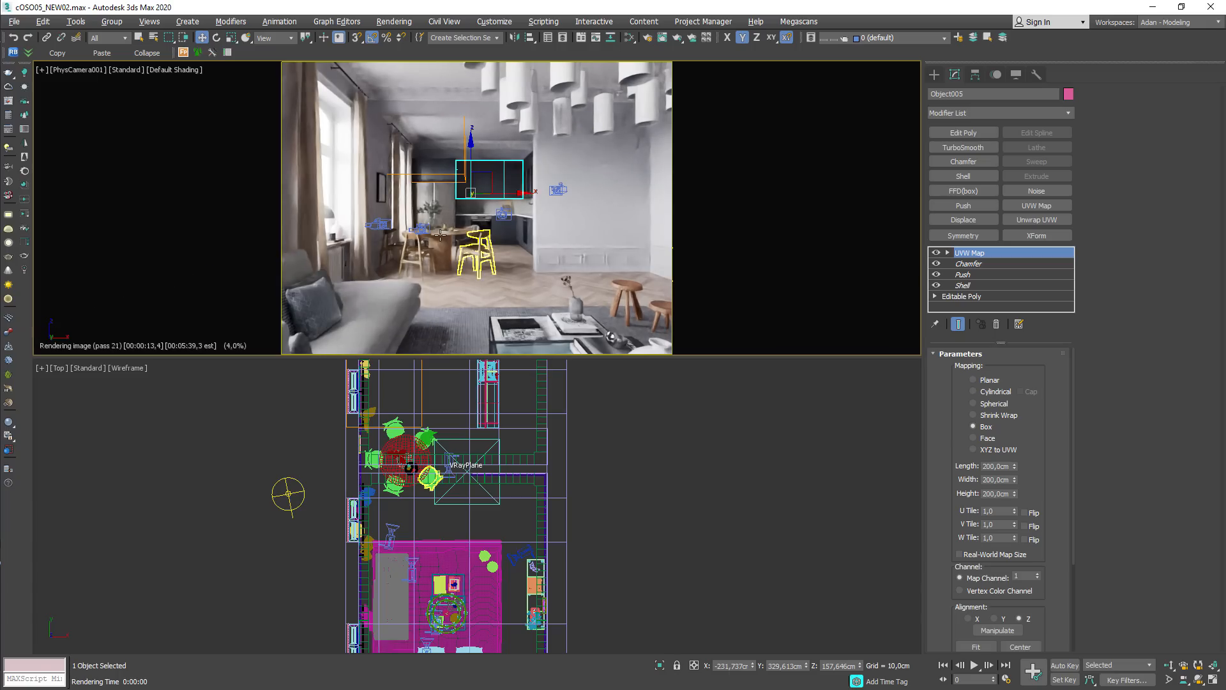
left_click(410, 235)
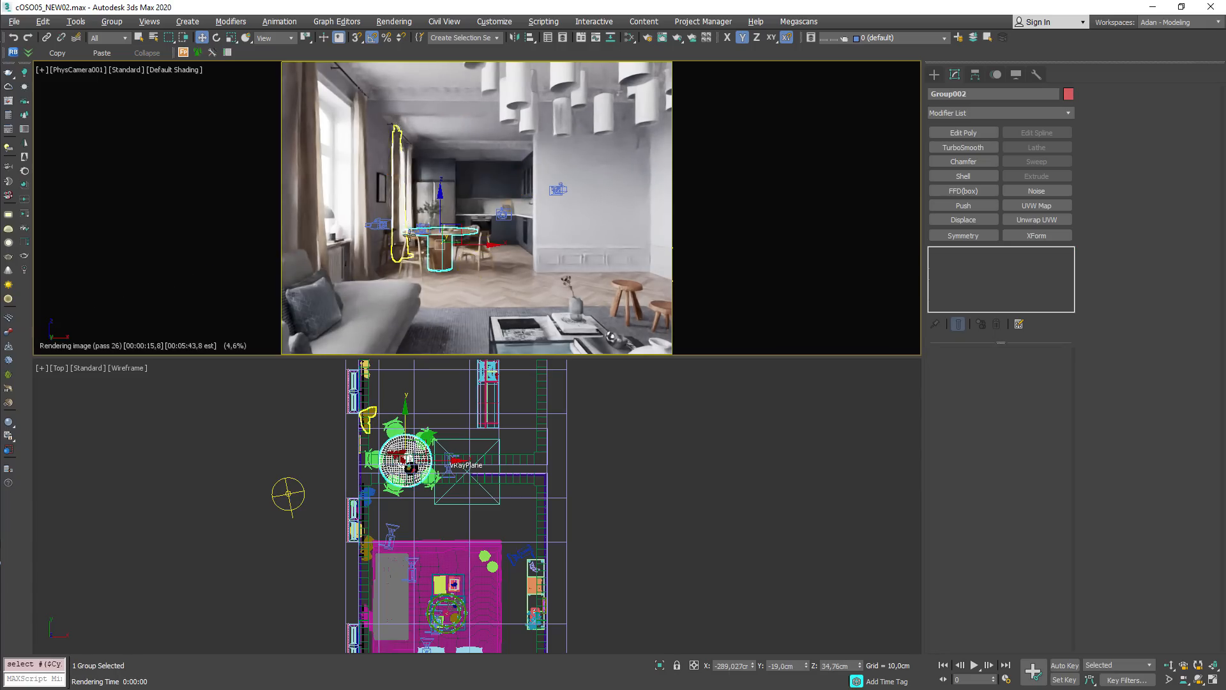
left_click(565, 238)
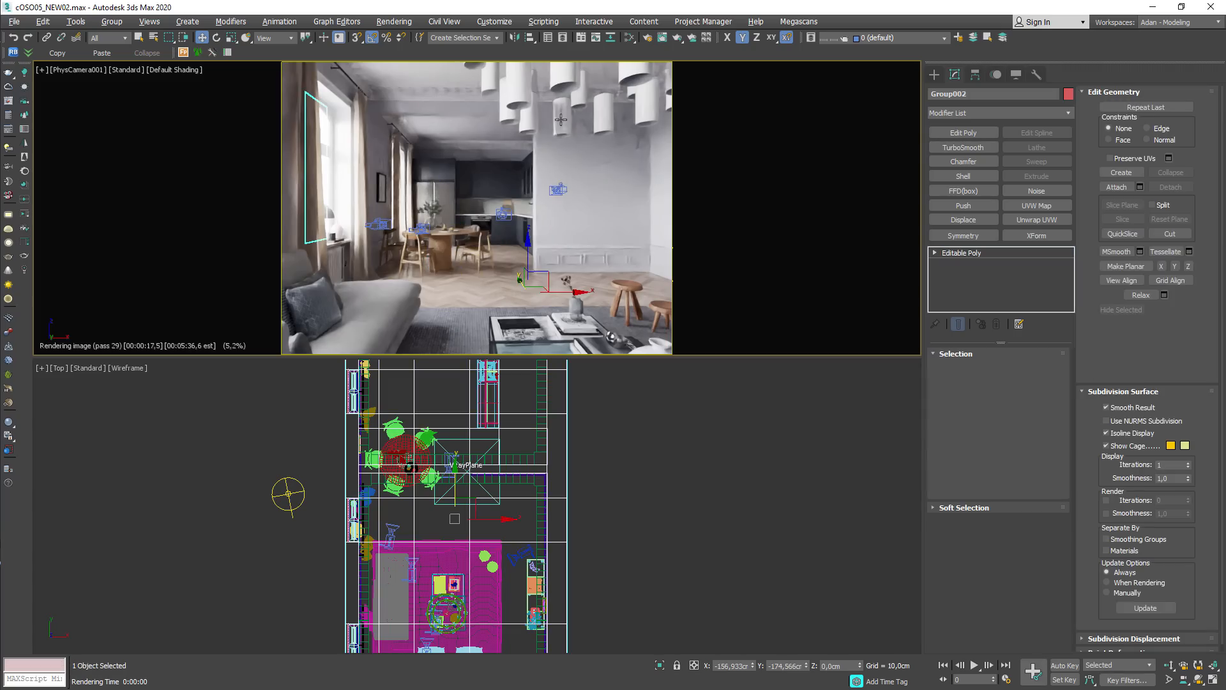
left_click(566, 115)
left_click(624, 286)
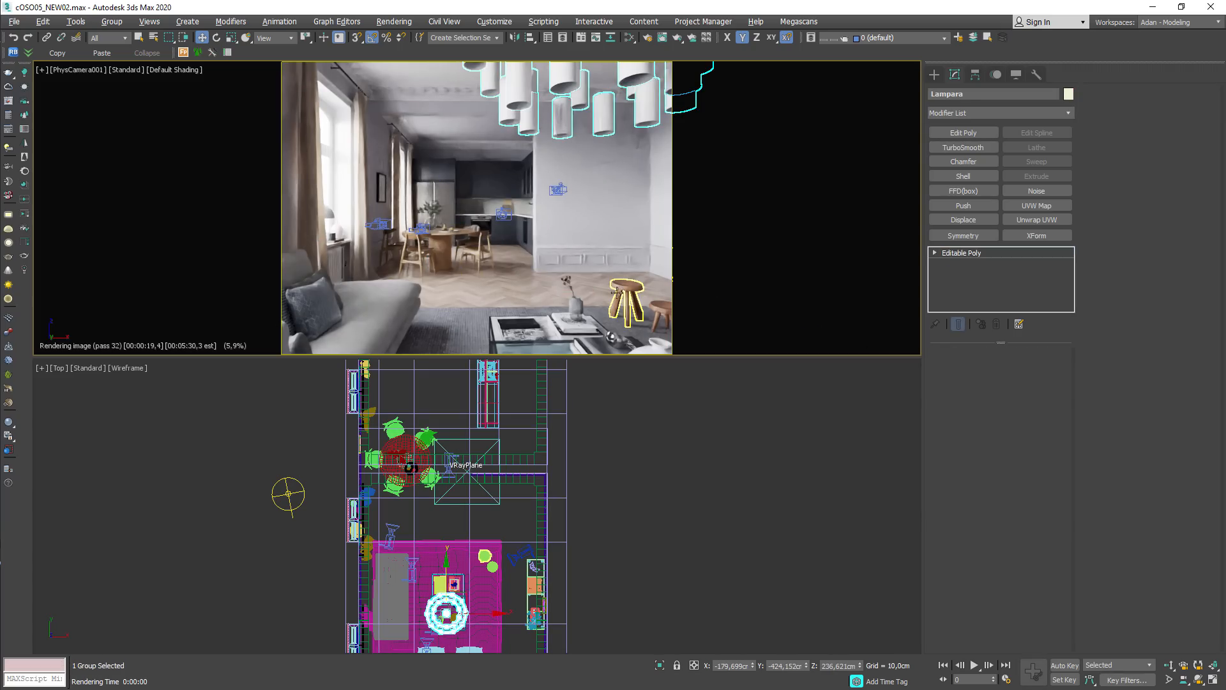
left_click(575, 306)
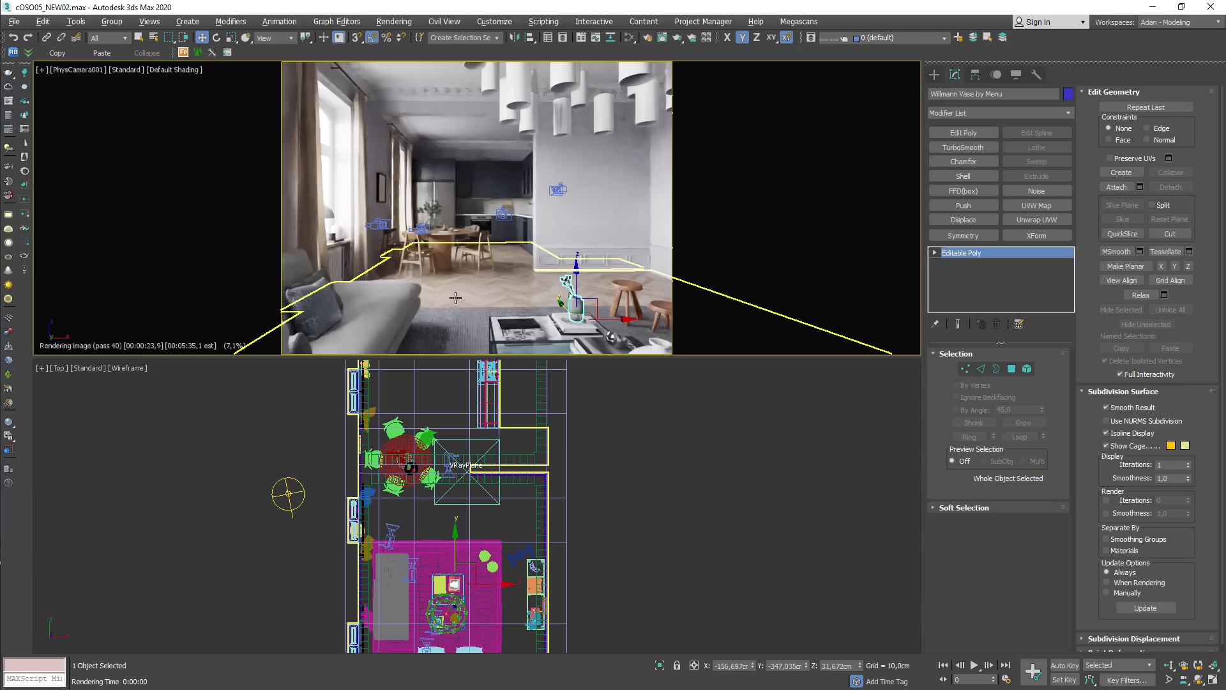
Step: Select the dining chair, switch the IPR viewport to Perspective and inspect the chair up close from several angles
left_click(482, 234)
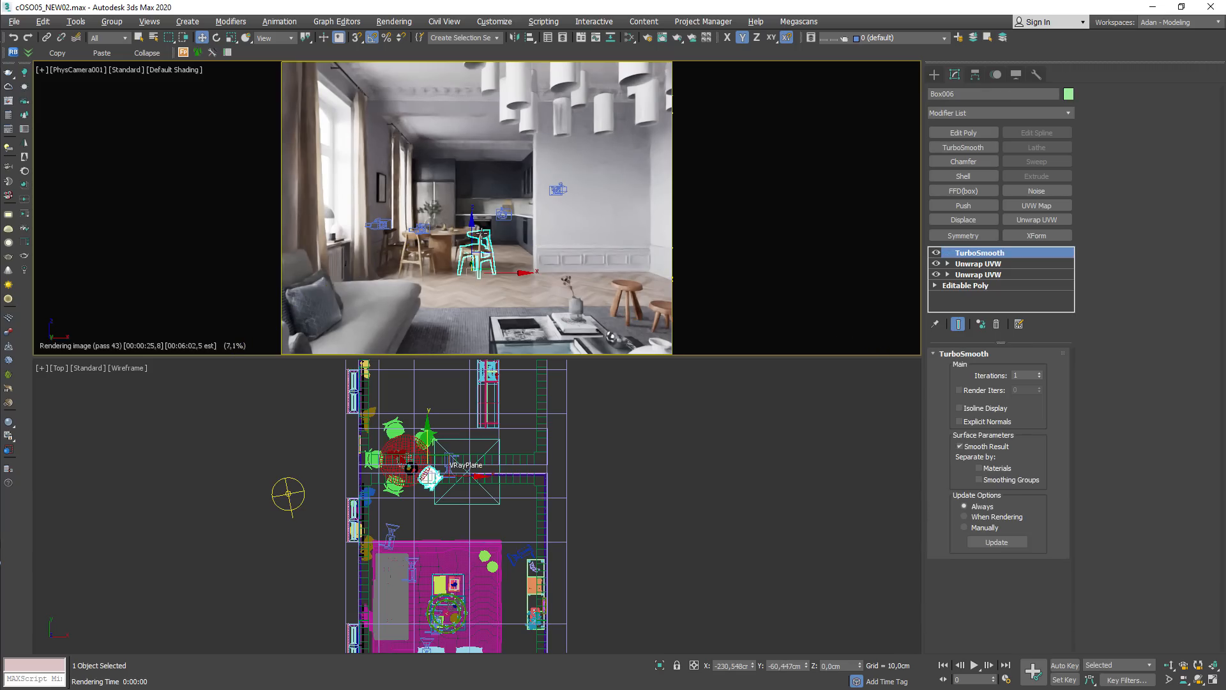
key("p")
key("z")
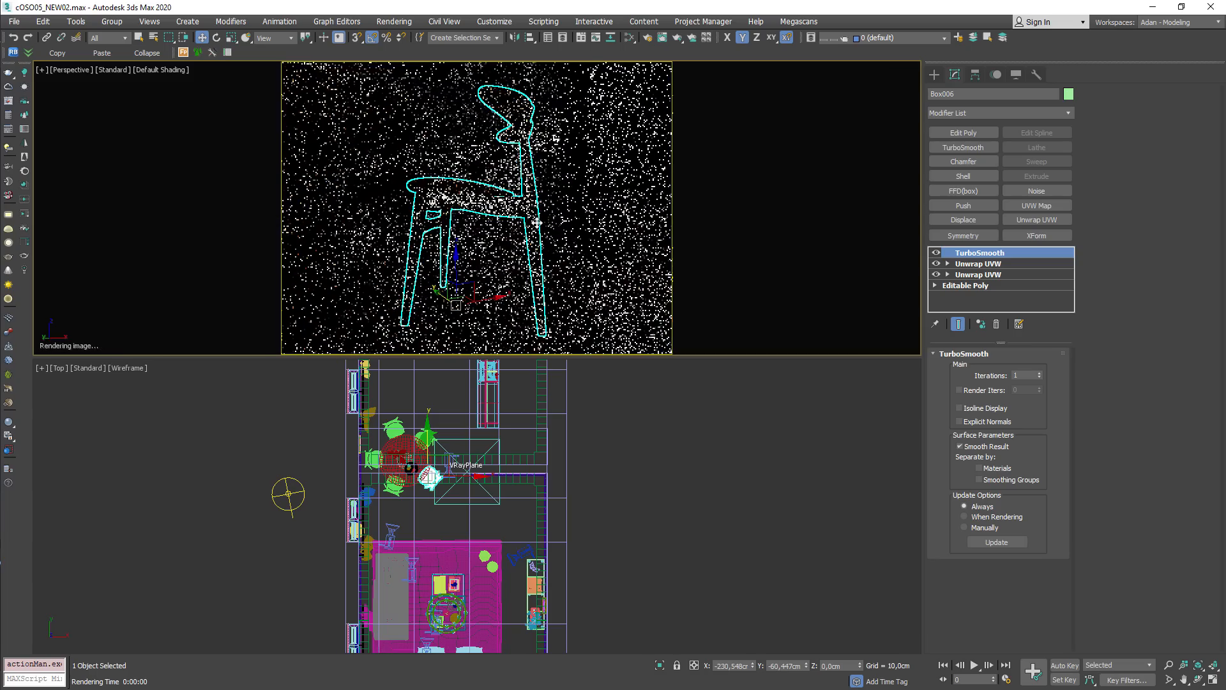
scroll(466, 212, "down", 5)
mouse_move(467, 213)
middle_mouse_down("alt")
mouse_move(447, 234)
mouse_move(462, 215)
middle_mouse_up("alt")
scroll(461, 216, "up", 6)
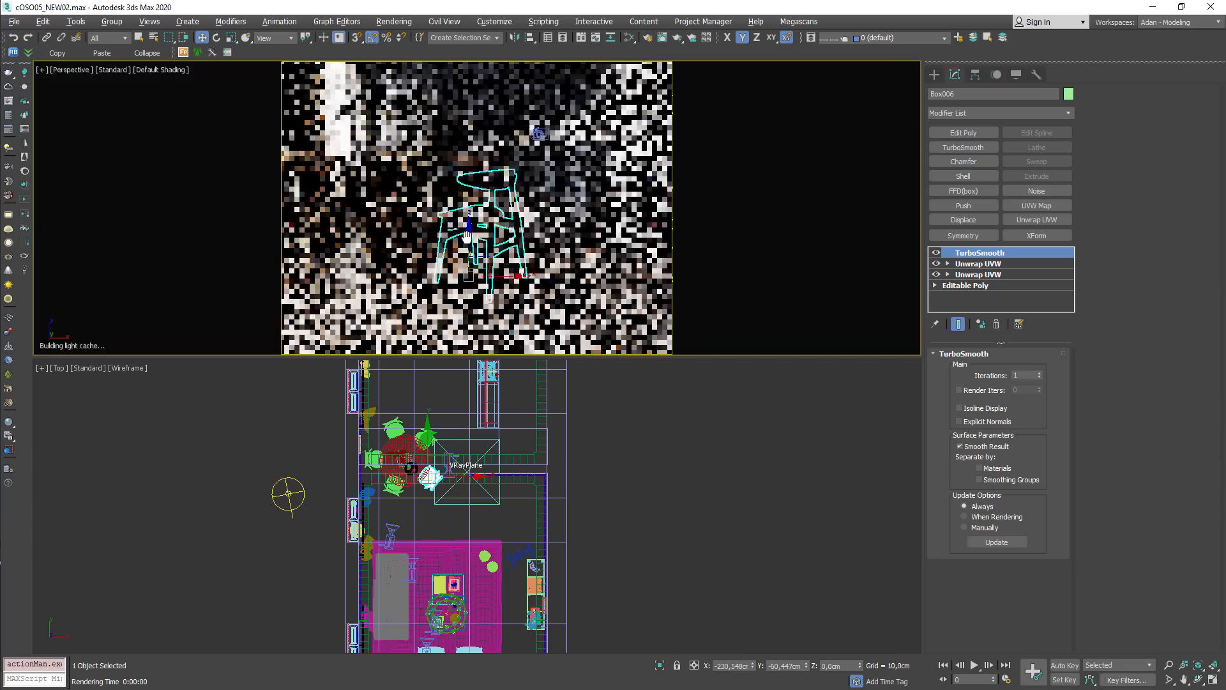
middle_click_drag(468, 230, 478, 225, "alt")
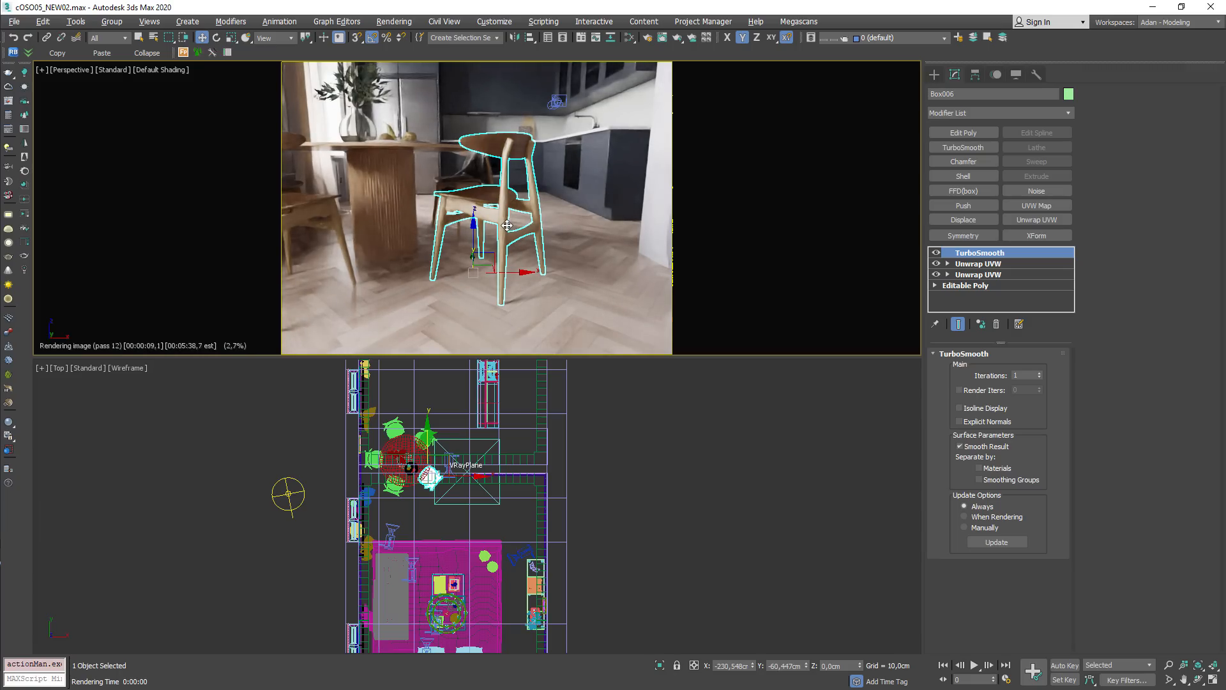
middle_click_drag(506, 224, 554, 198, "alt")
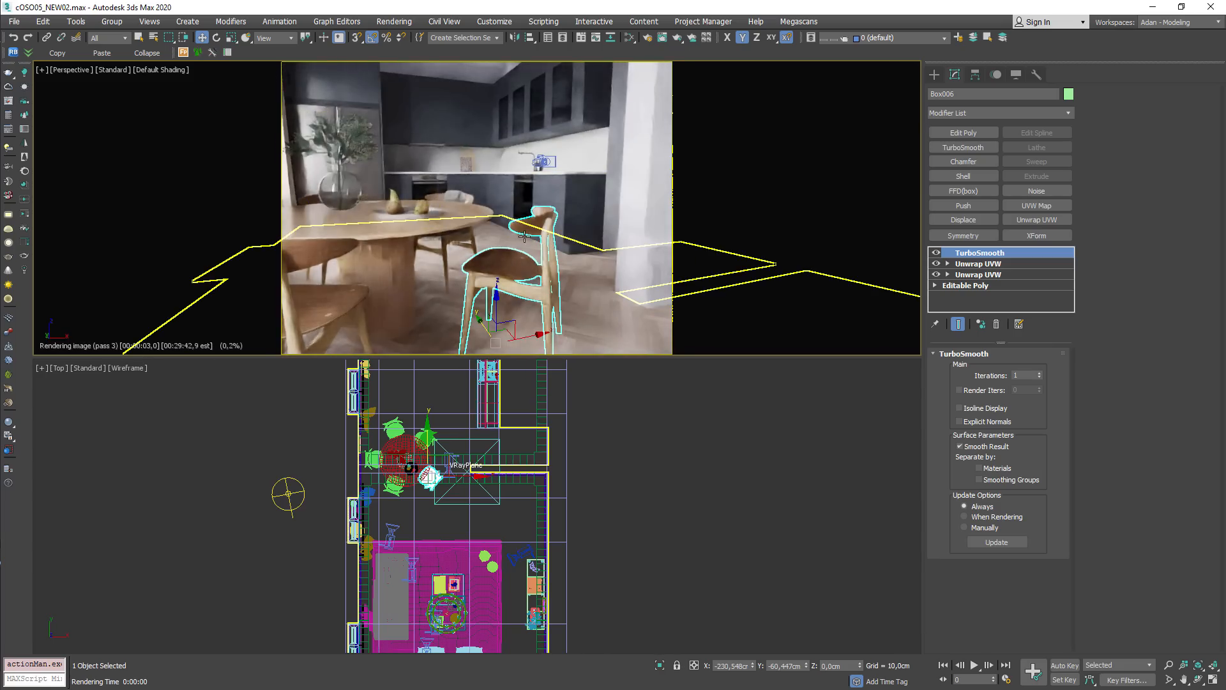
Step: Select the soap dispenser beside the kitchen sink and examine it close up with the surrounding counter in the live render
left_click(540, 166)
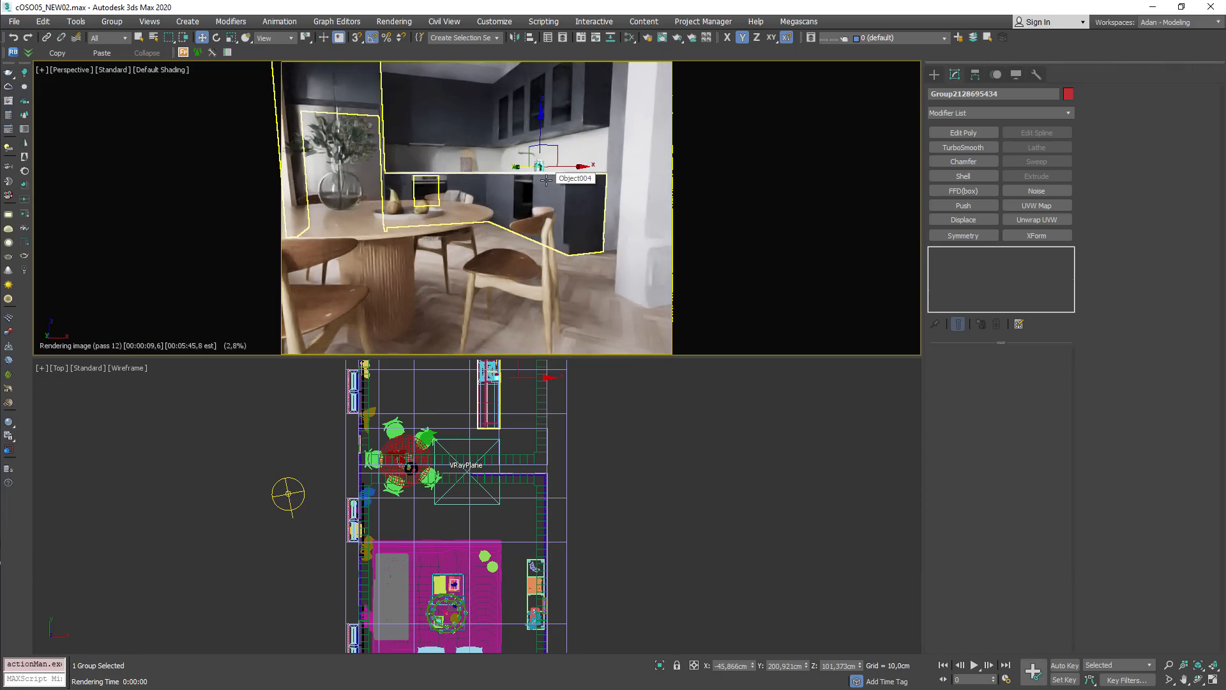
key("z")
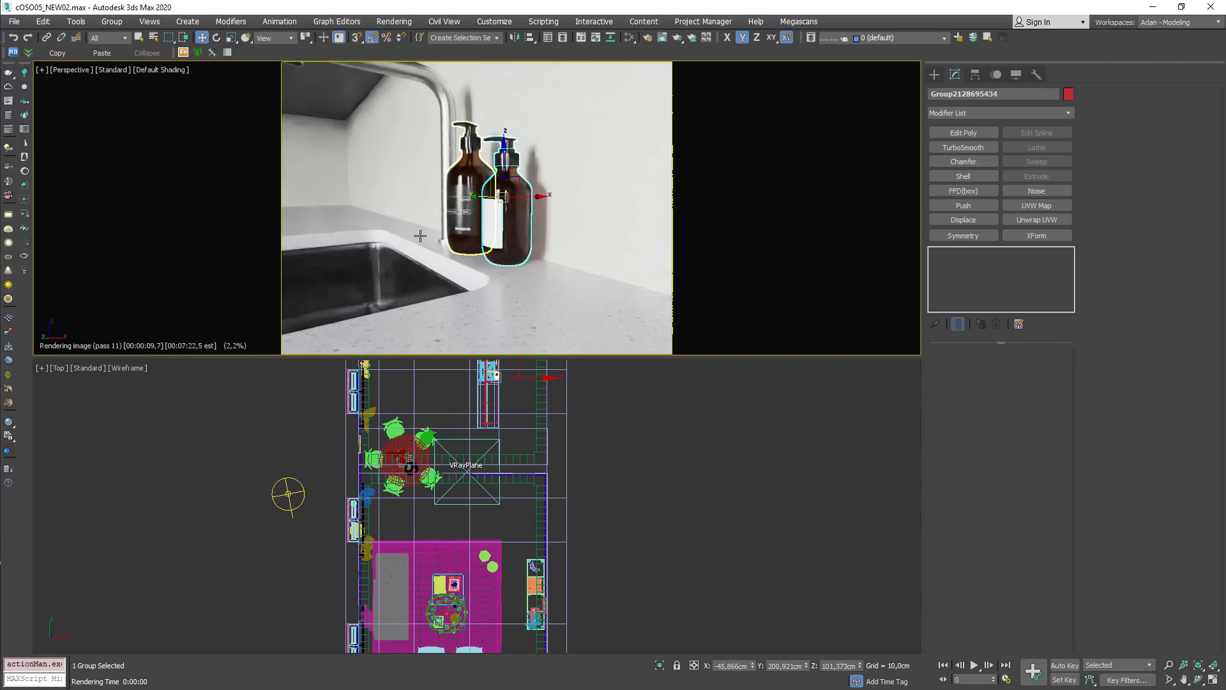
scroll(420, 236, "down", 5)
middle_click_drag(438, 315, 508, 315)
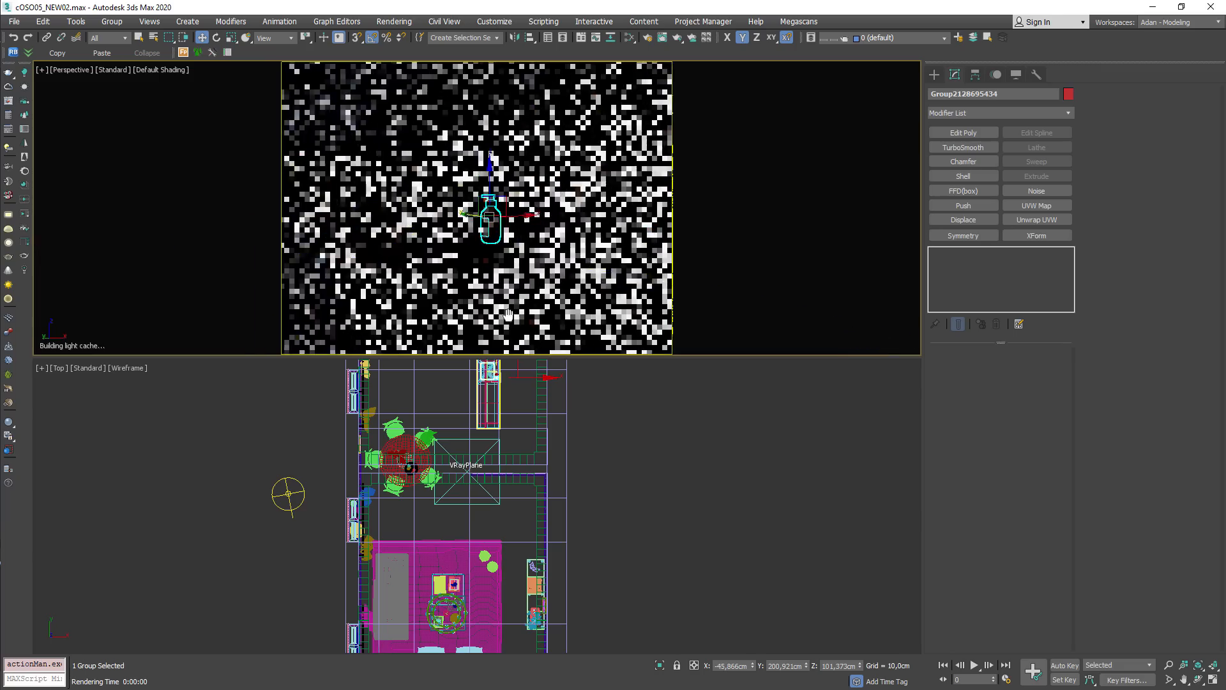
Step: Open the frame buffer beside the live render, toggle its Exposure and LUT corrections to compare them, and close it
left_click(9, 101)
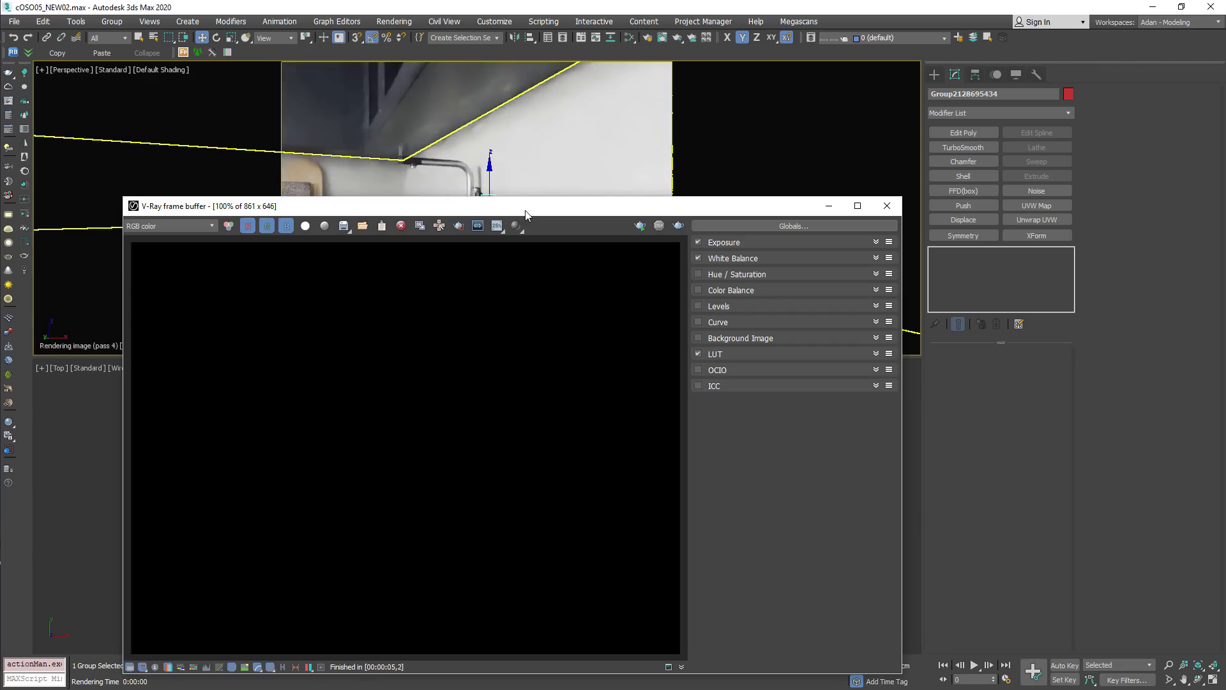
left_click_drag(525, 214, 444, 320)
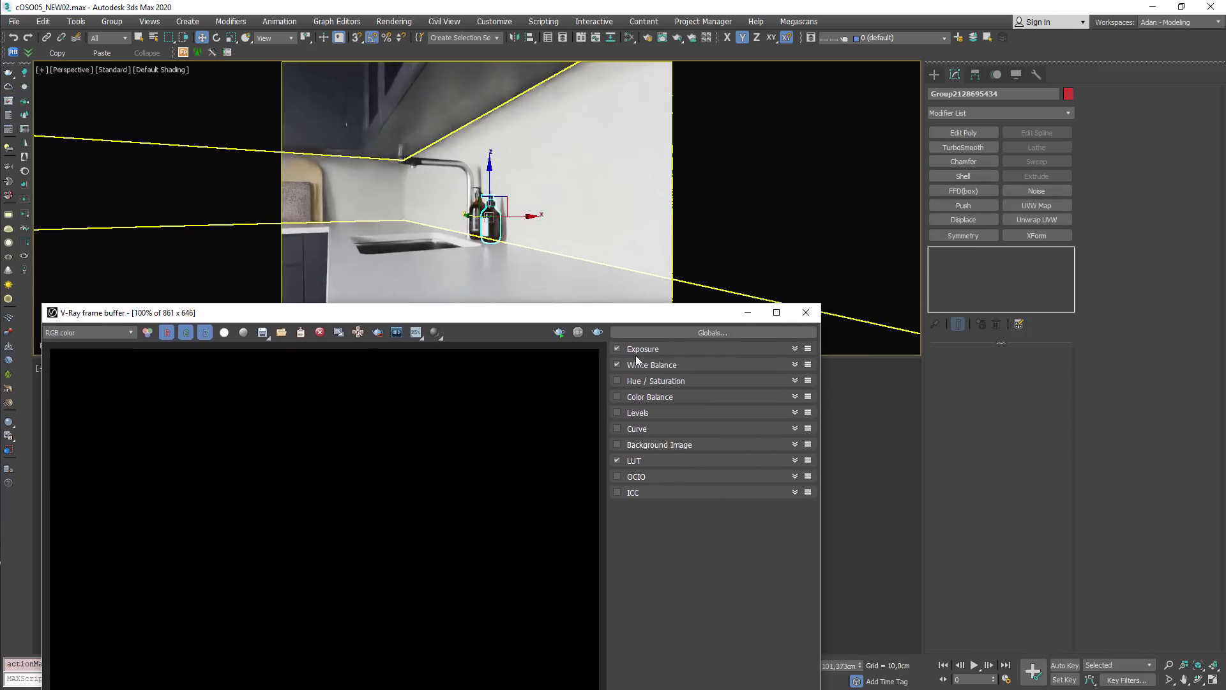
left_click(618, 349)
left_click(619, 348)
left_click(618, 348)
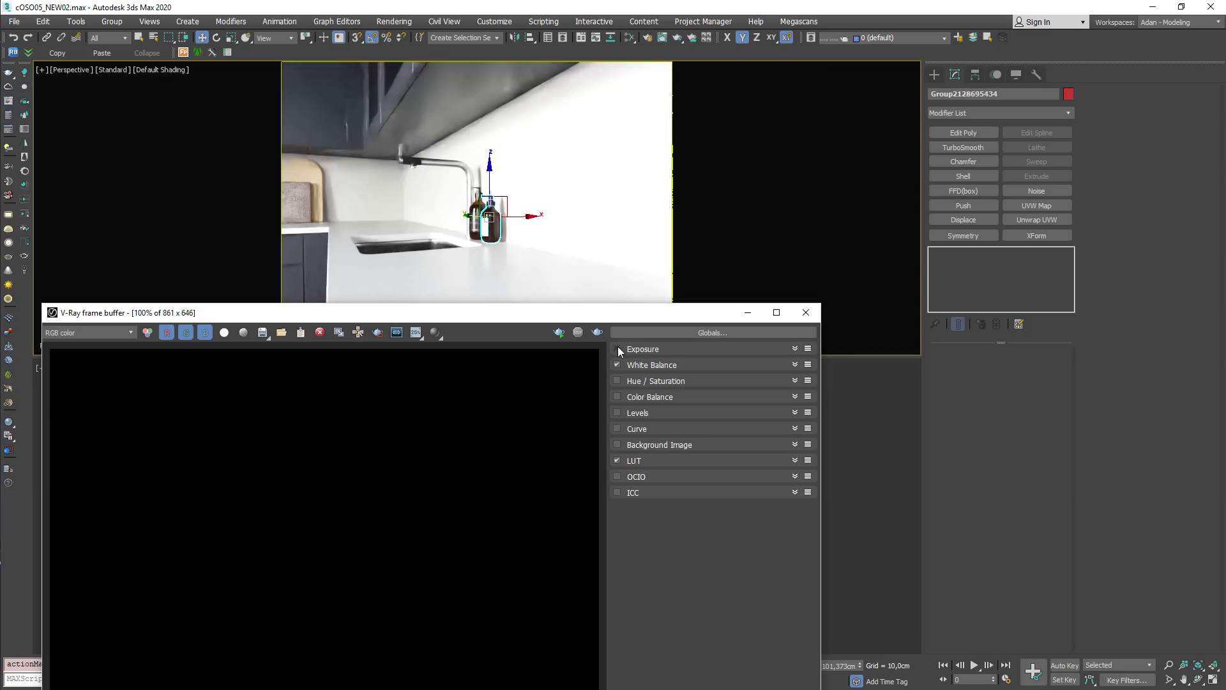
left_click(618, 349)
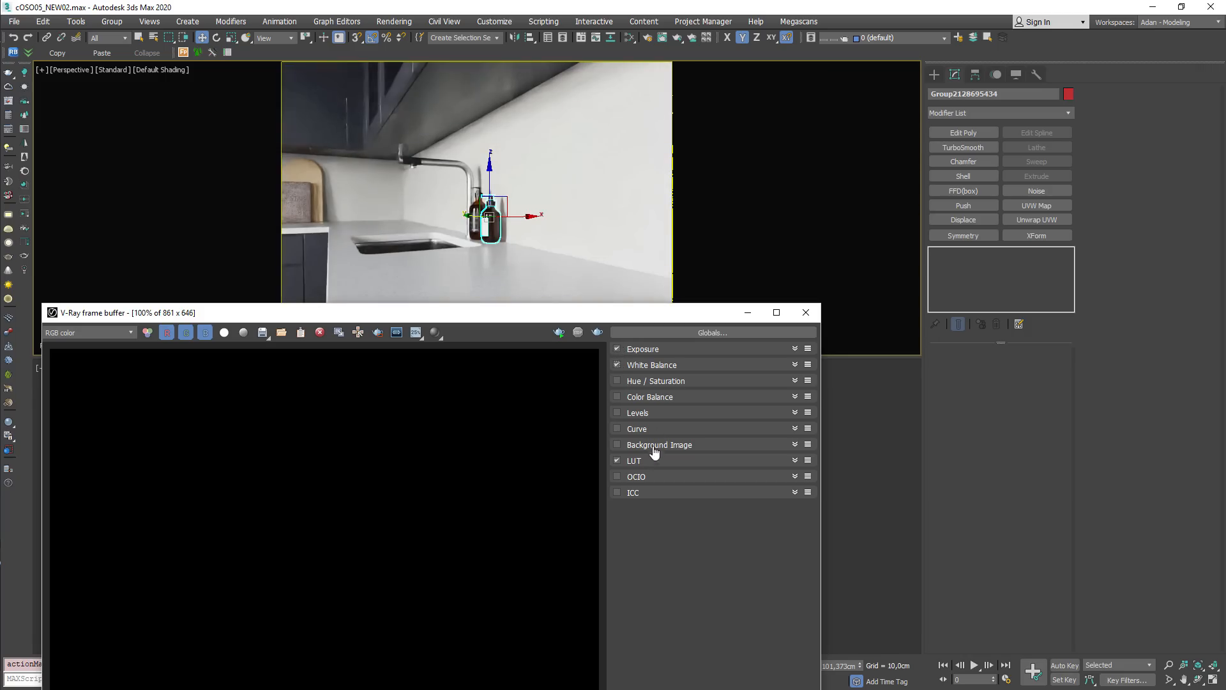
left_click(617, 460)
left_click(806, 312)
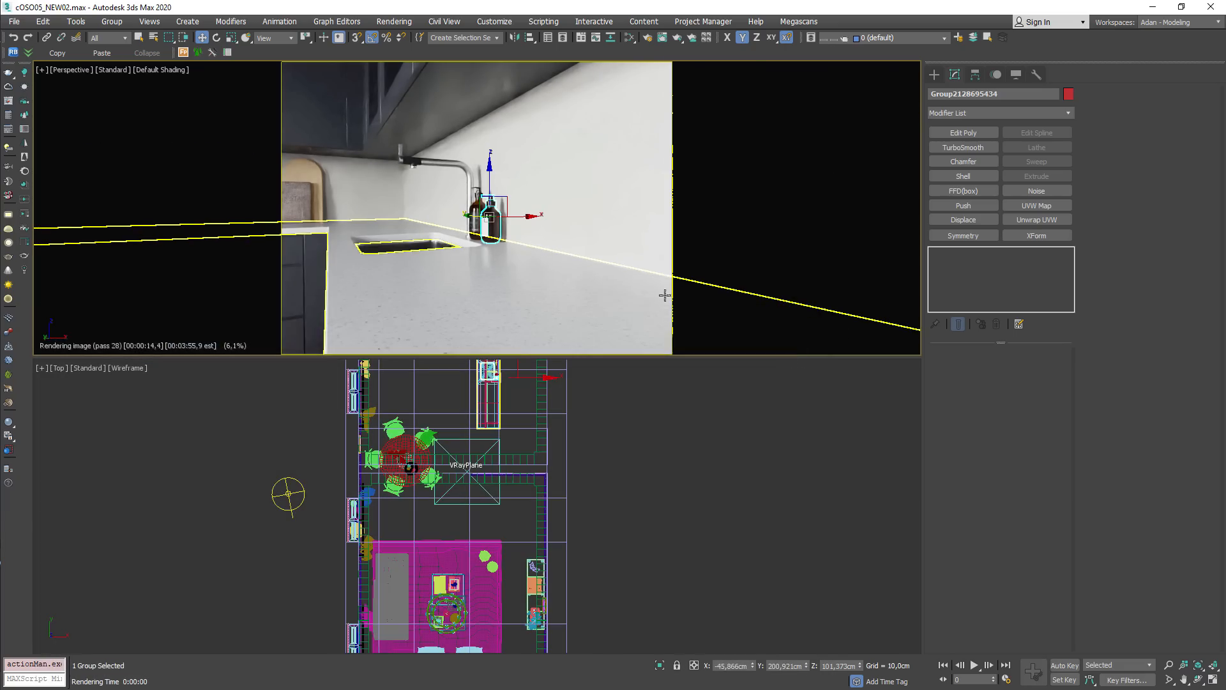
Step: Turn the IPR perspective view from the kitchen counter towards the dining and living area and pick a dining chair
middle_click_drag(407, 249, 601, 244)
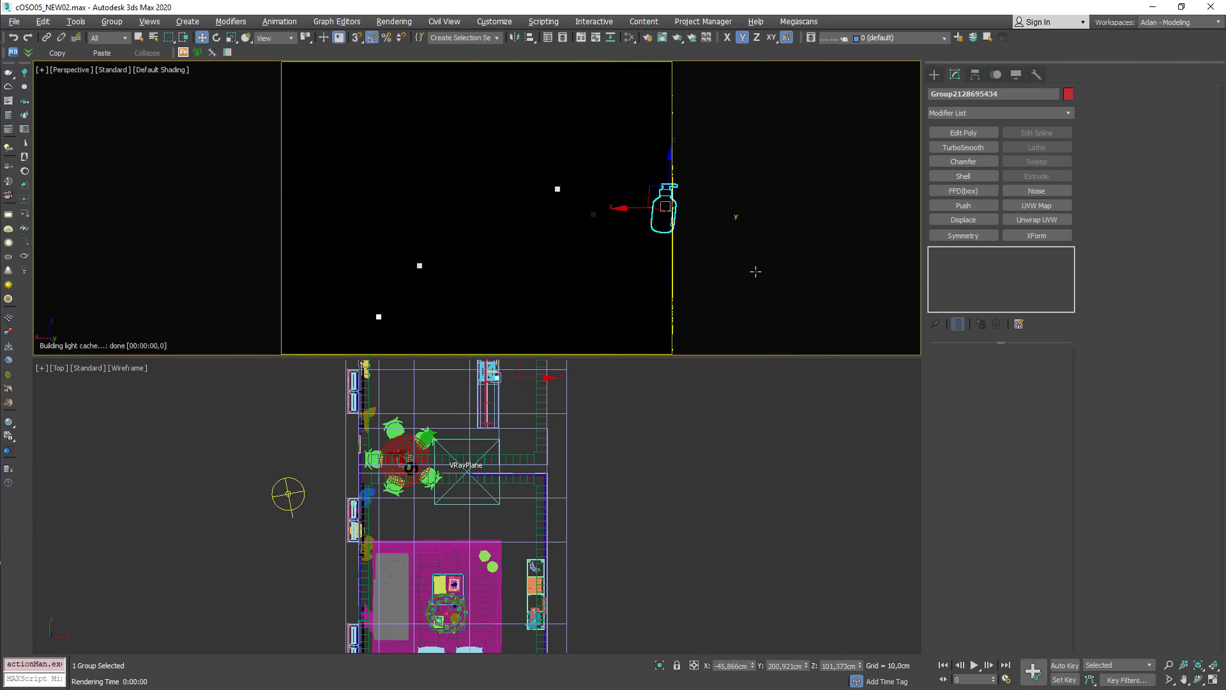
middle_click_drag(755, 271, 429, 257)
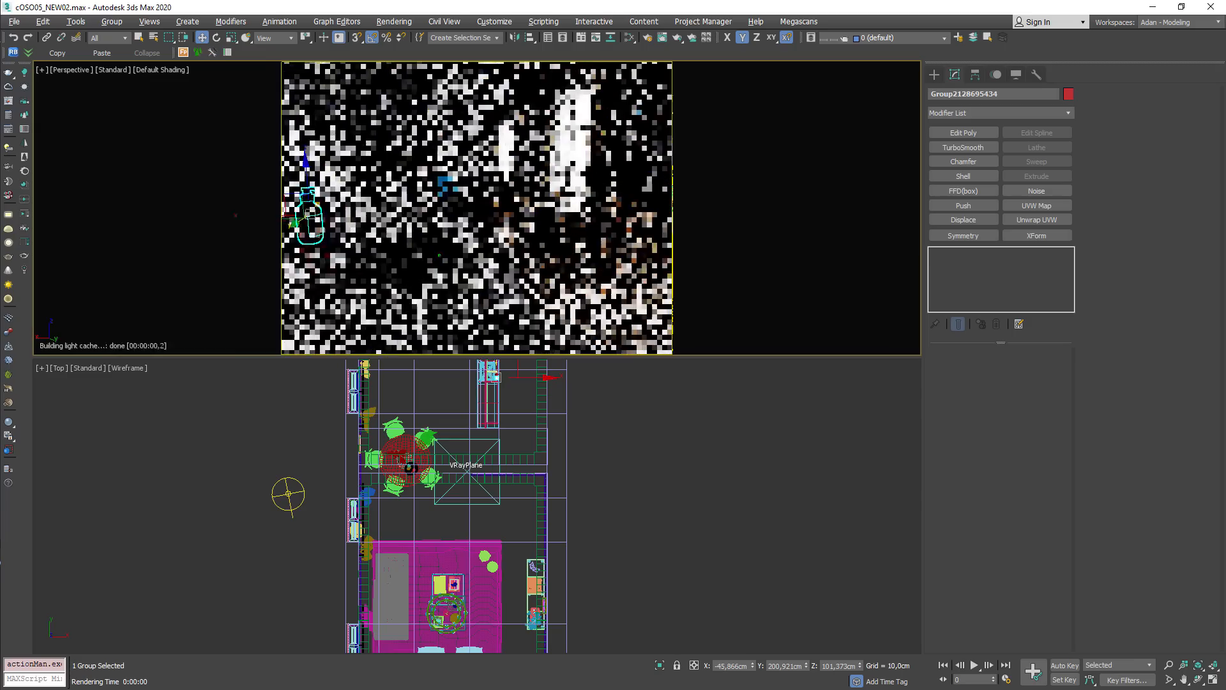
scroll(427, 258, "up", 2)
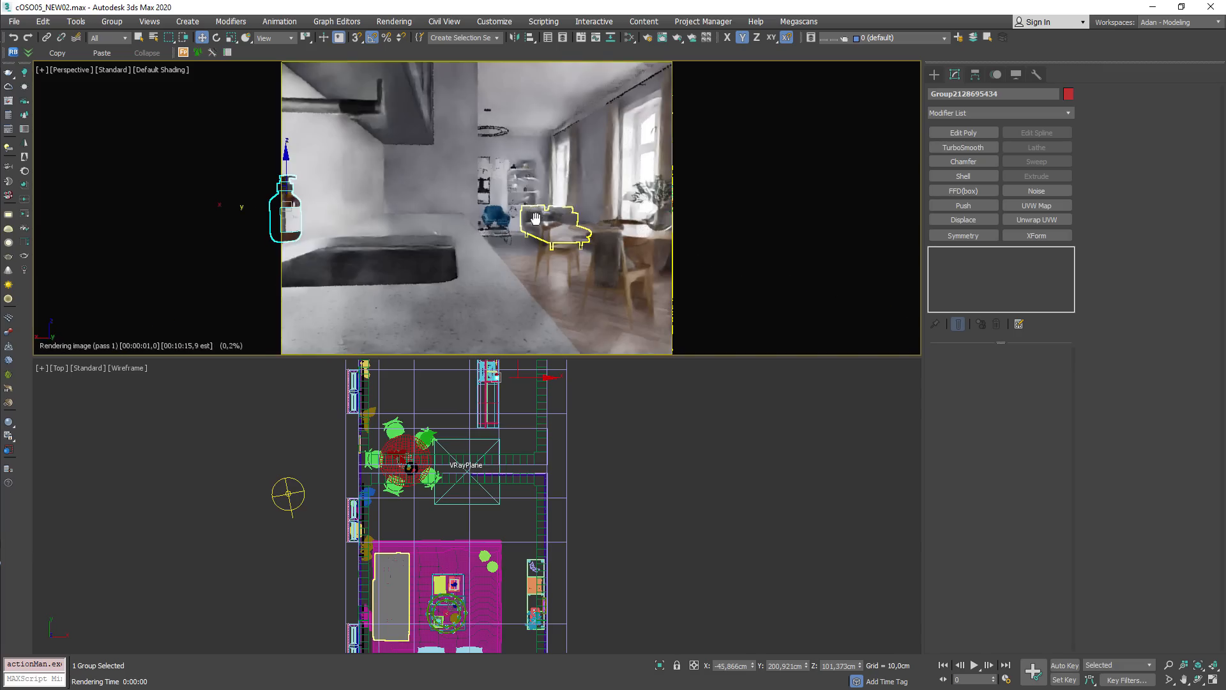
middle_click_drag(529, 205, 516, 226)
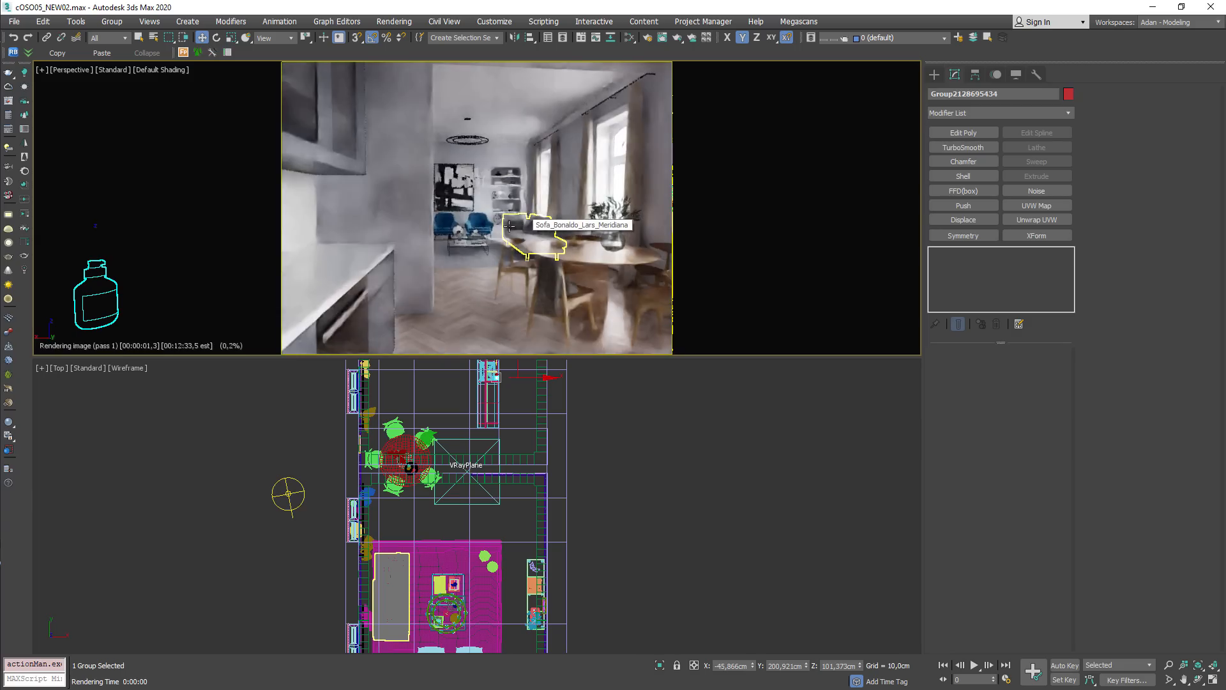
middle_click_drag(526, 225, 497, 222)
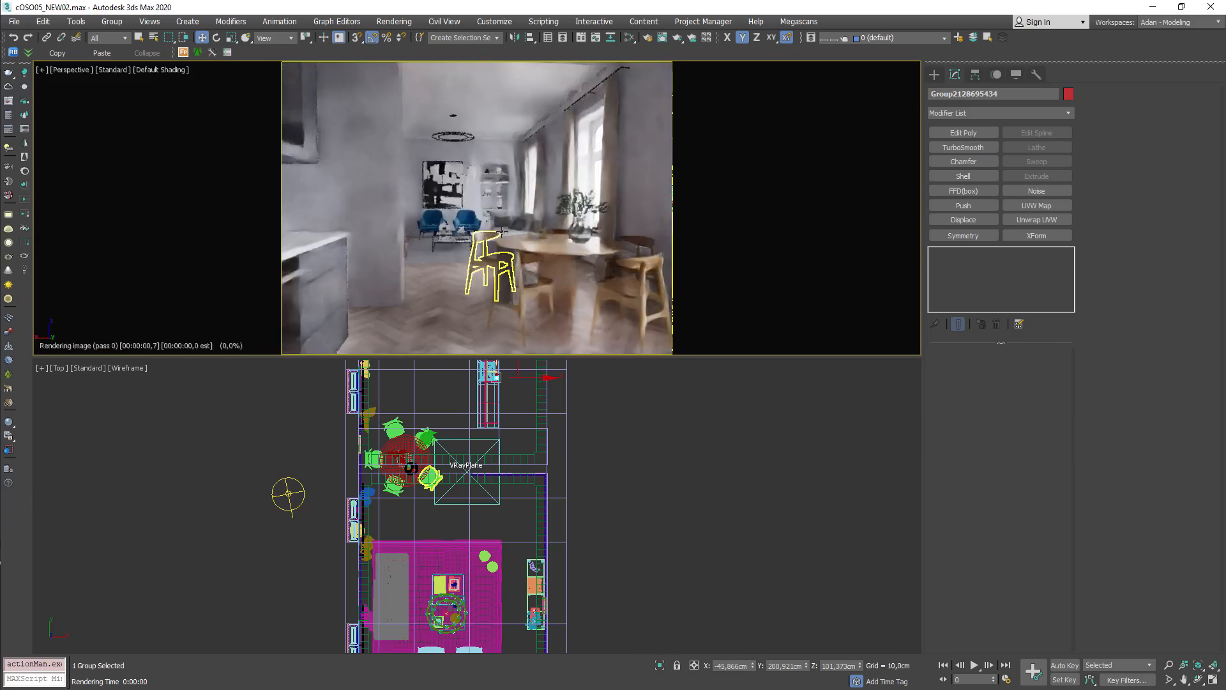
left_click(484, 239)
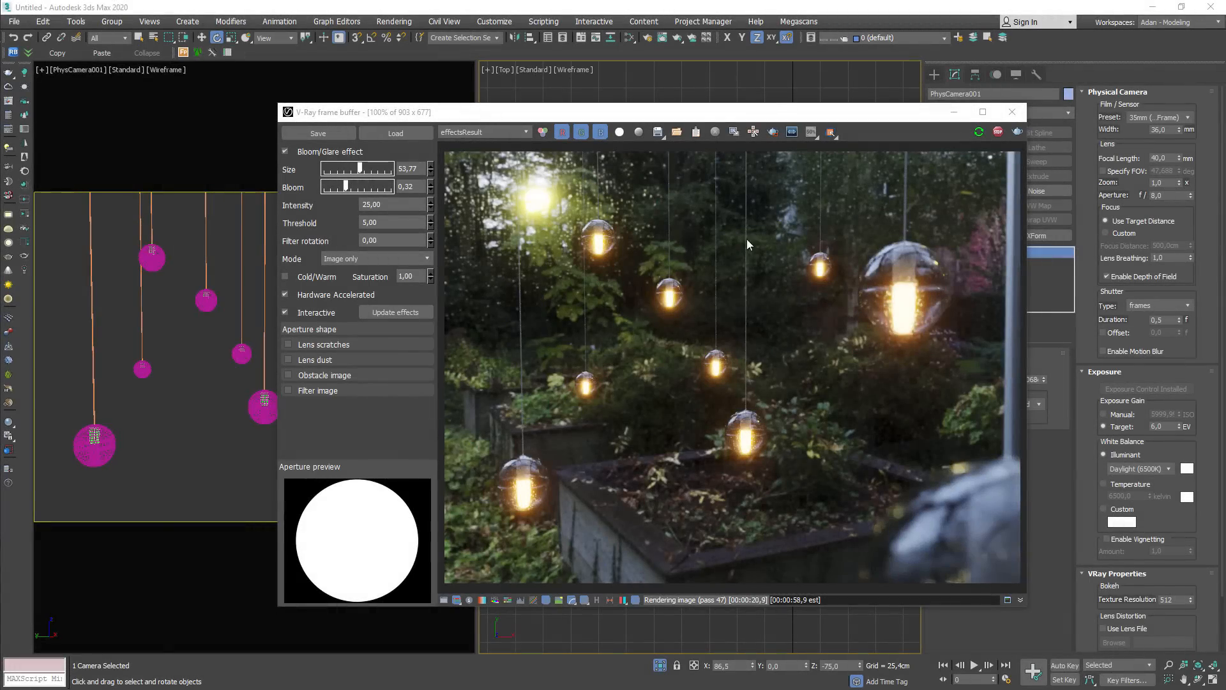
Step: Reposition the frame buffer, hide and reshow the lens effects settings, and toggle Bloom/Glare off and on to compare the lamps
left_click_drag(707, 109, 634, 75)
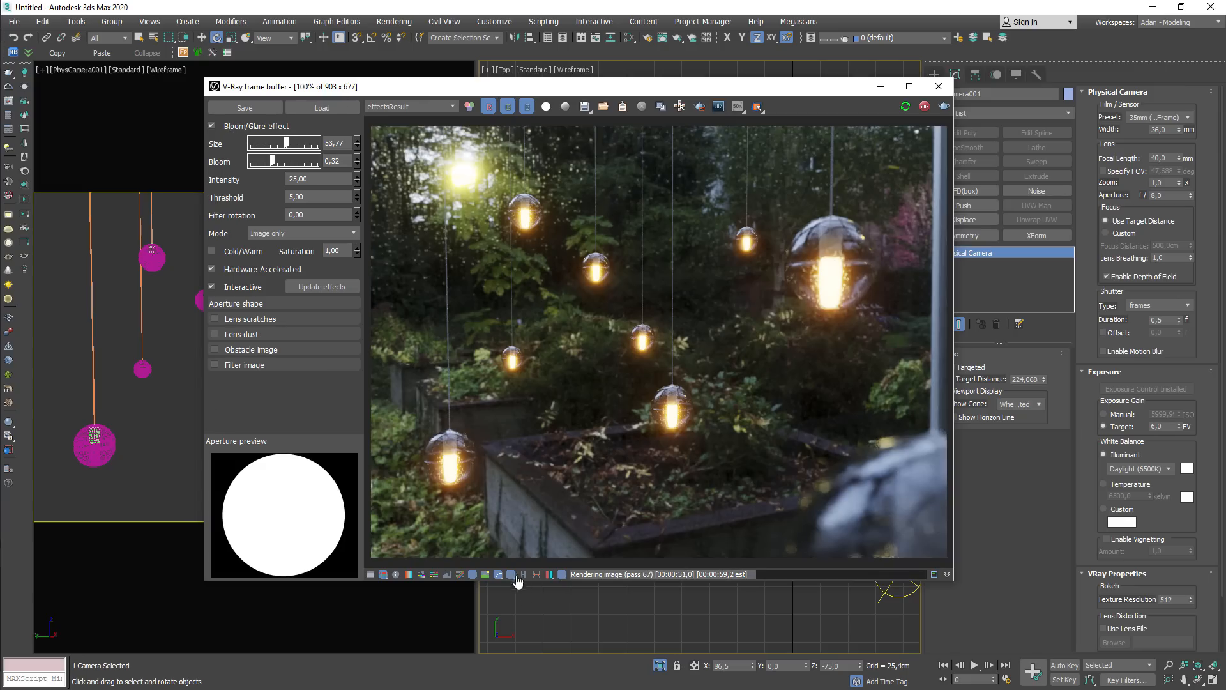
left_click(562, 575)
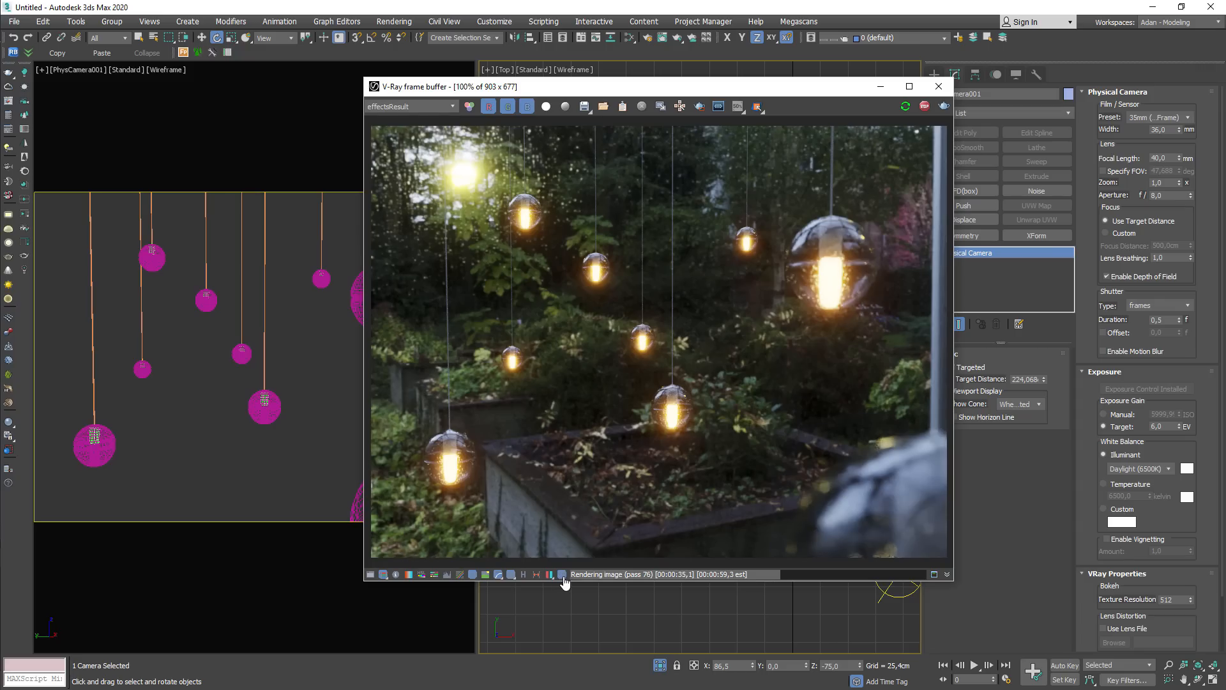
left_click(562, 575)
left_click(212, 127)
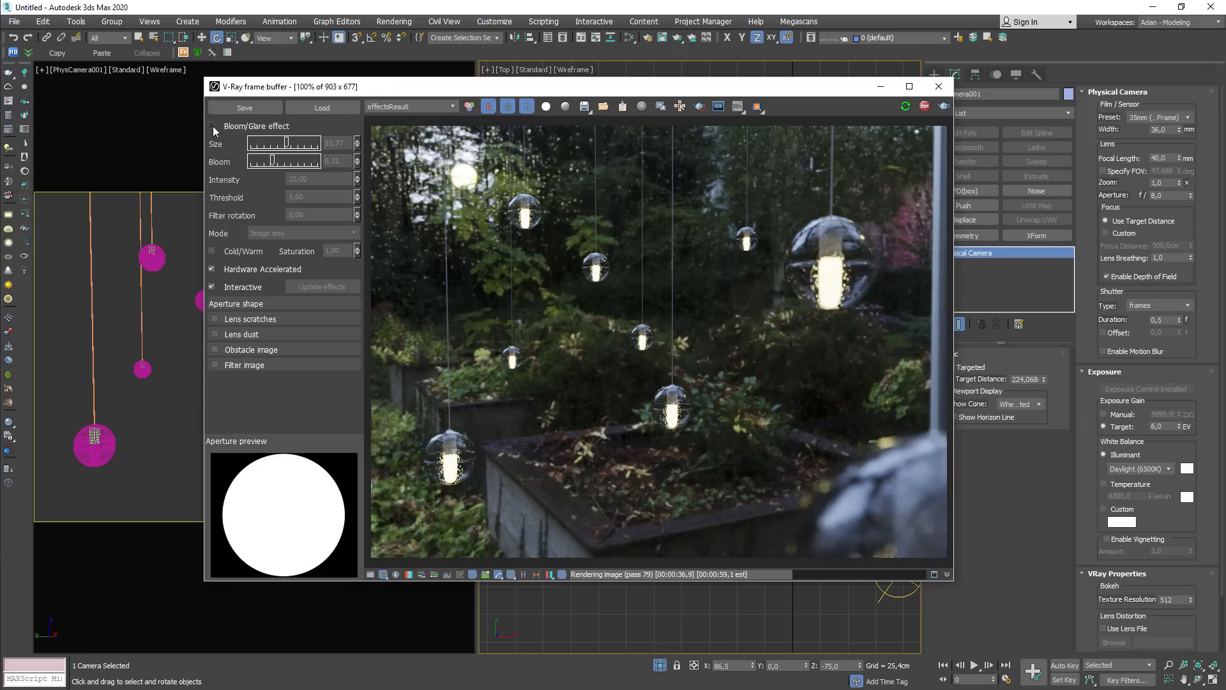
left_click(212, 127)
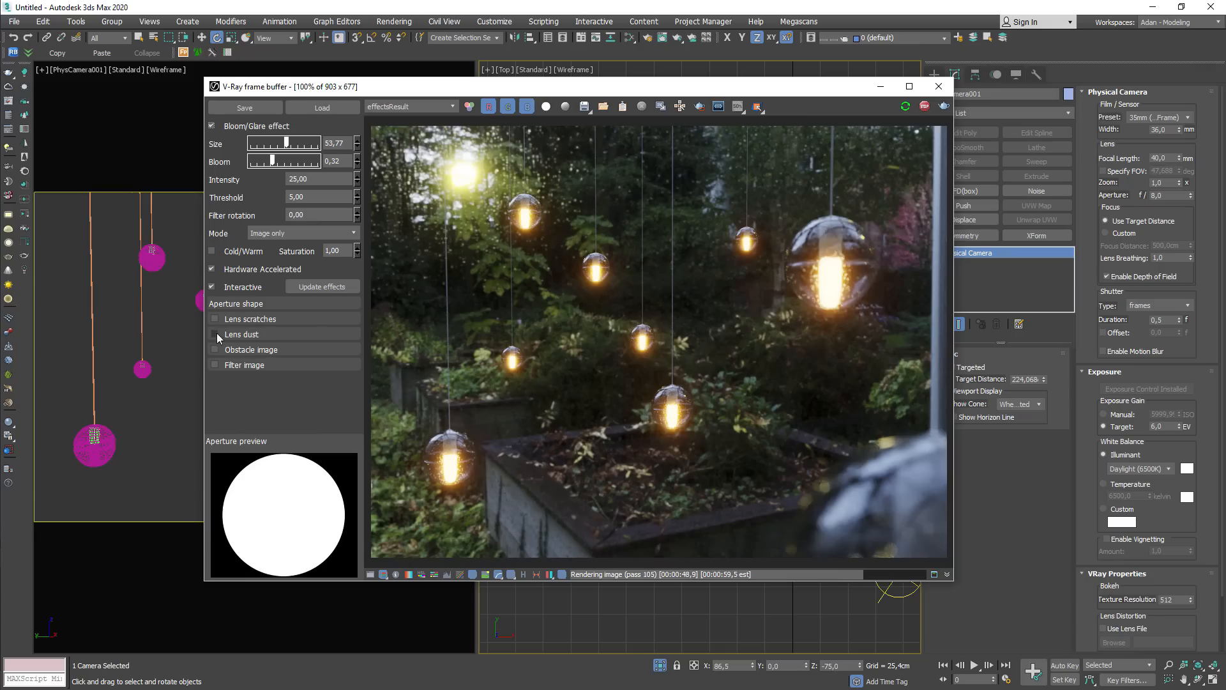
Step: Examine the lens effects settings for Lens dust, Obstacle image, Filter image and Lens scratches without enabling them
left_click(242, 327)
left_click(240, 327)
left_click(241, 349)
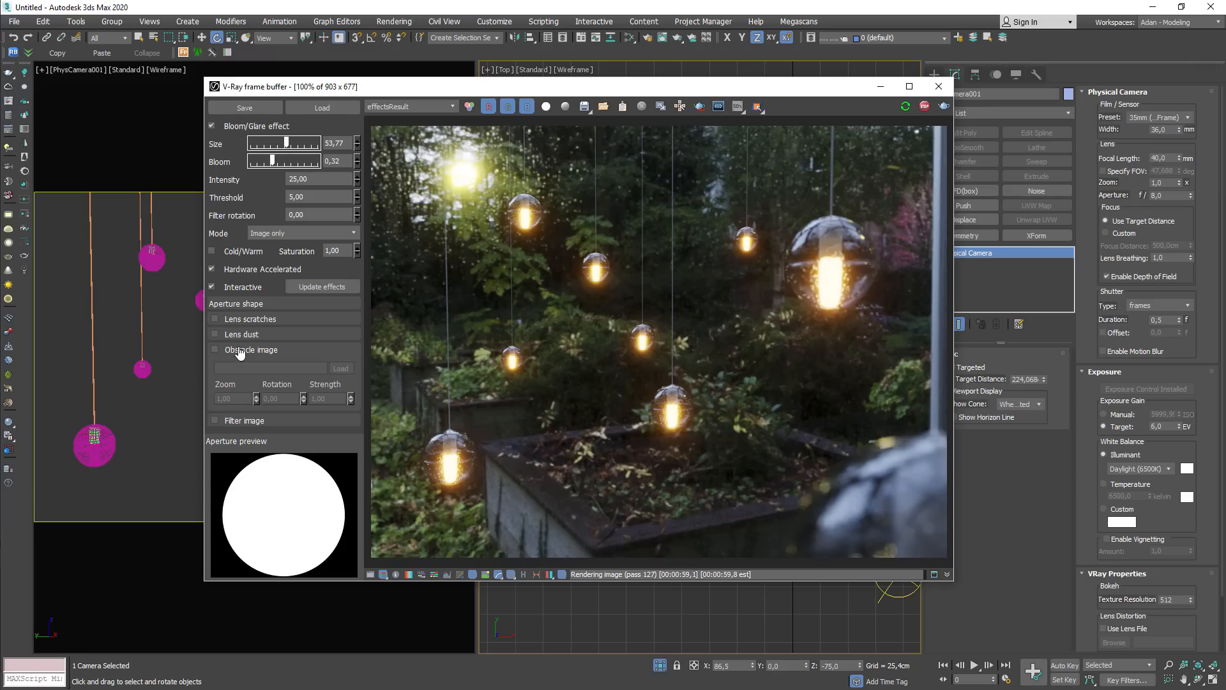
left_click(252, 351)
left_click(246, 366)
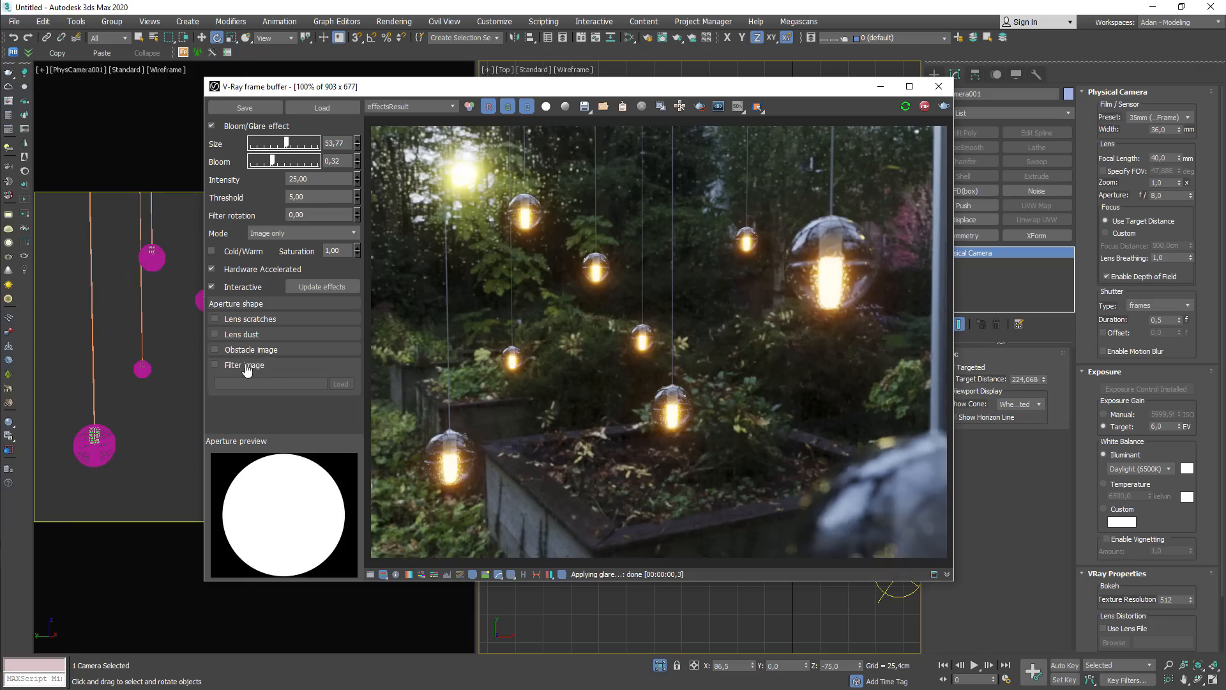
left_click(241, 366)
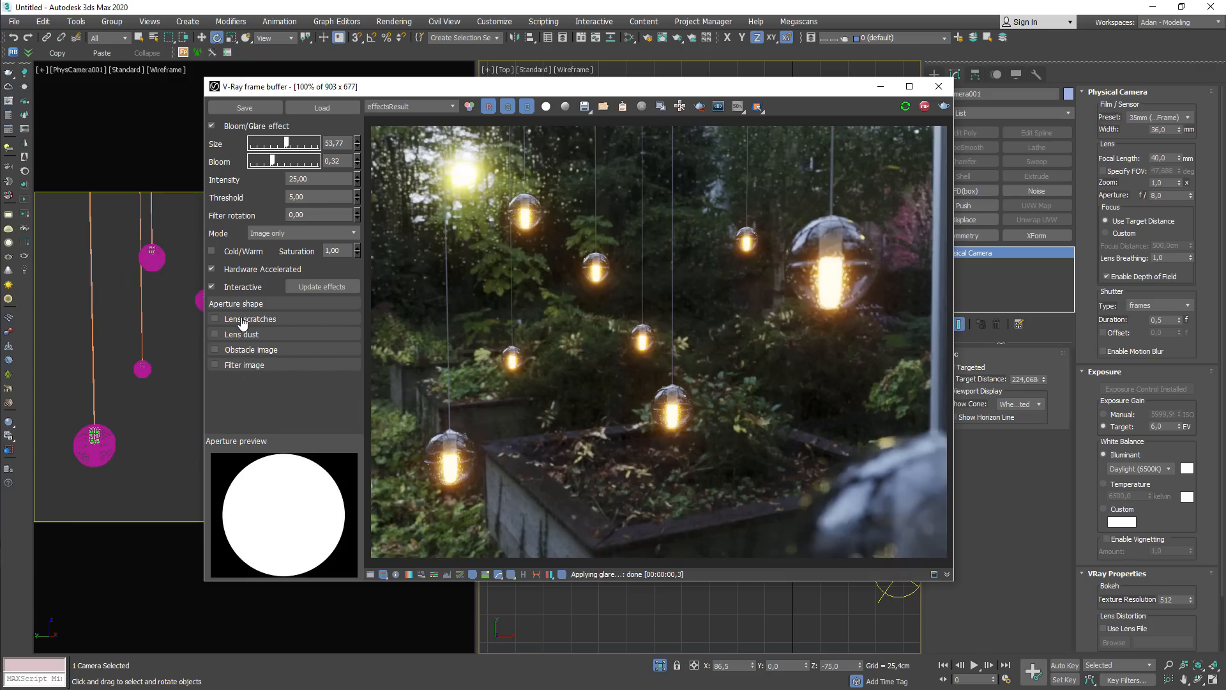
left_click(242, 321)
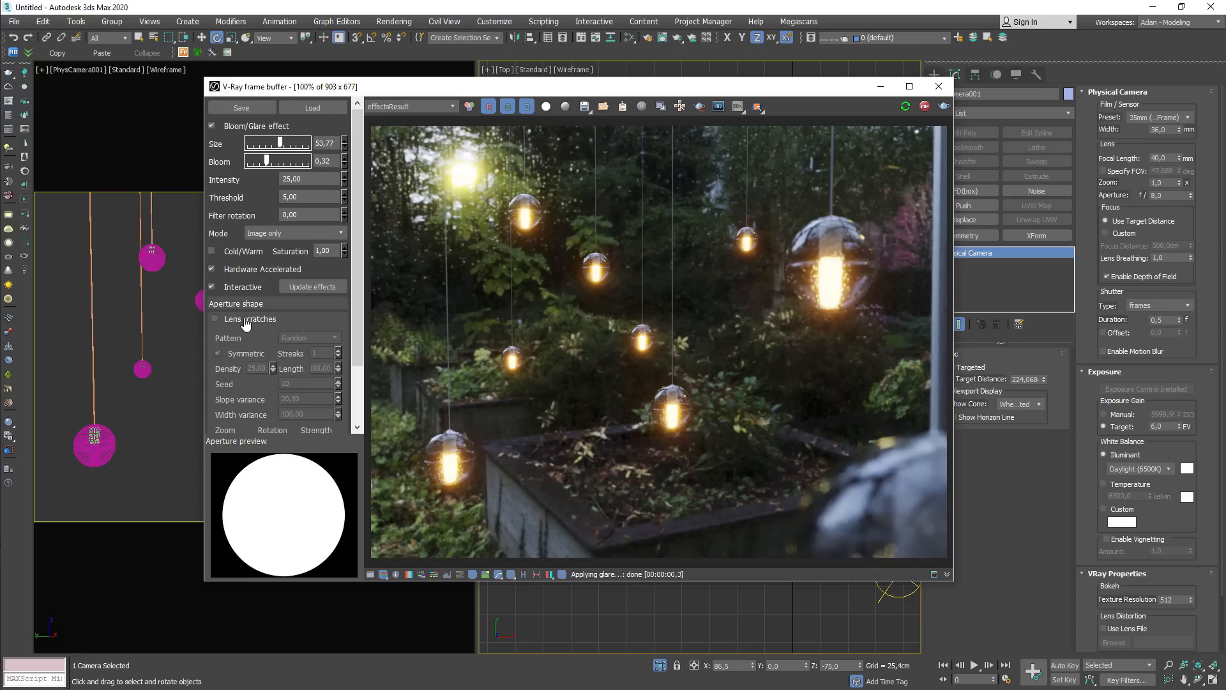
left_click(246, 321)
Step: Enable Blades for the lens effects aperture shape and set the number of sides to 5
left_click(235, 306)
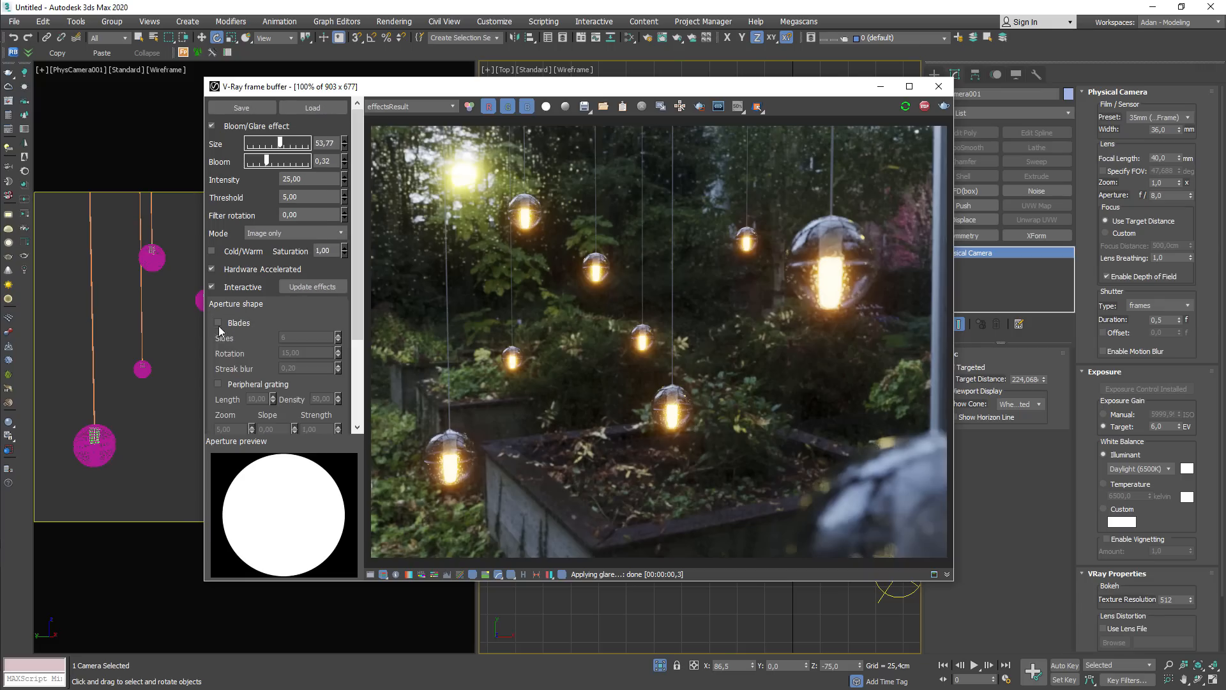
left_click(217, 322)
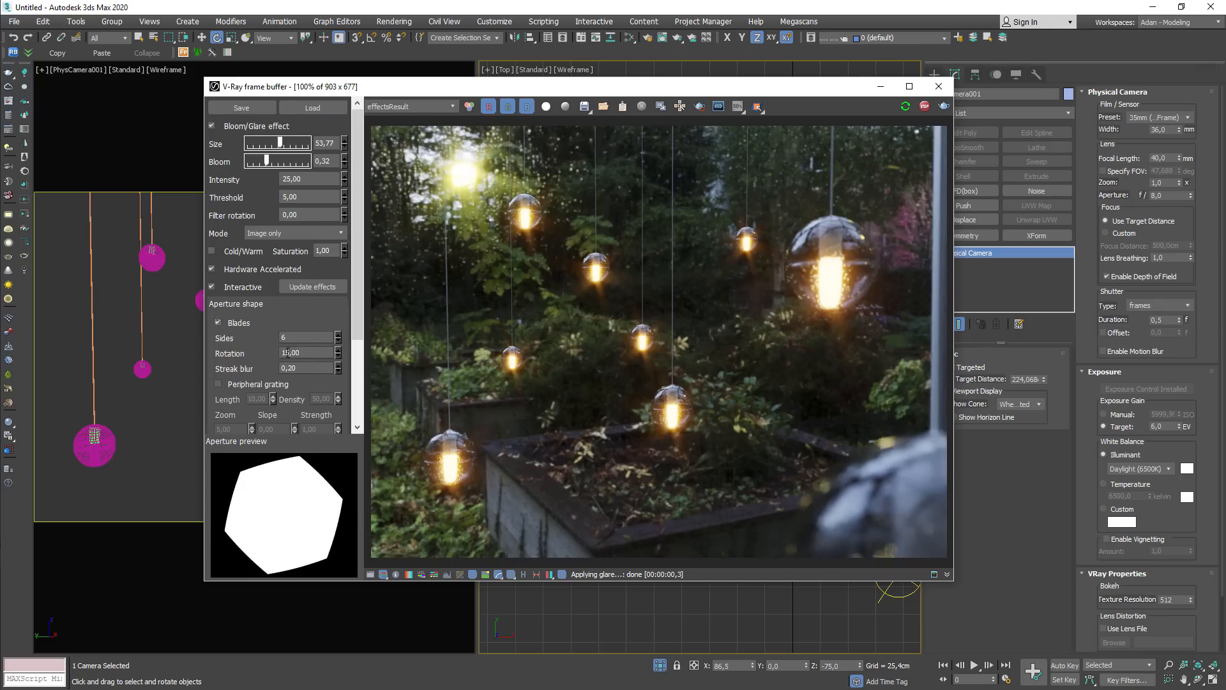
left_click_drag(292, 338, 247, 335)
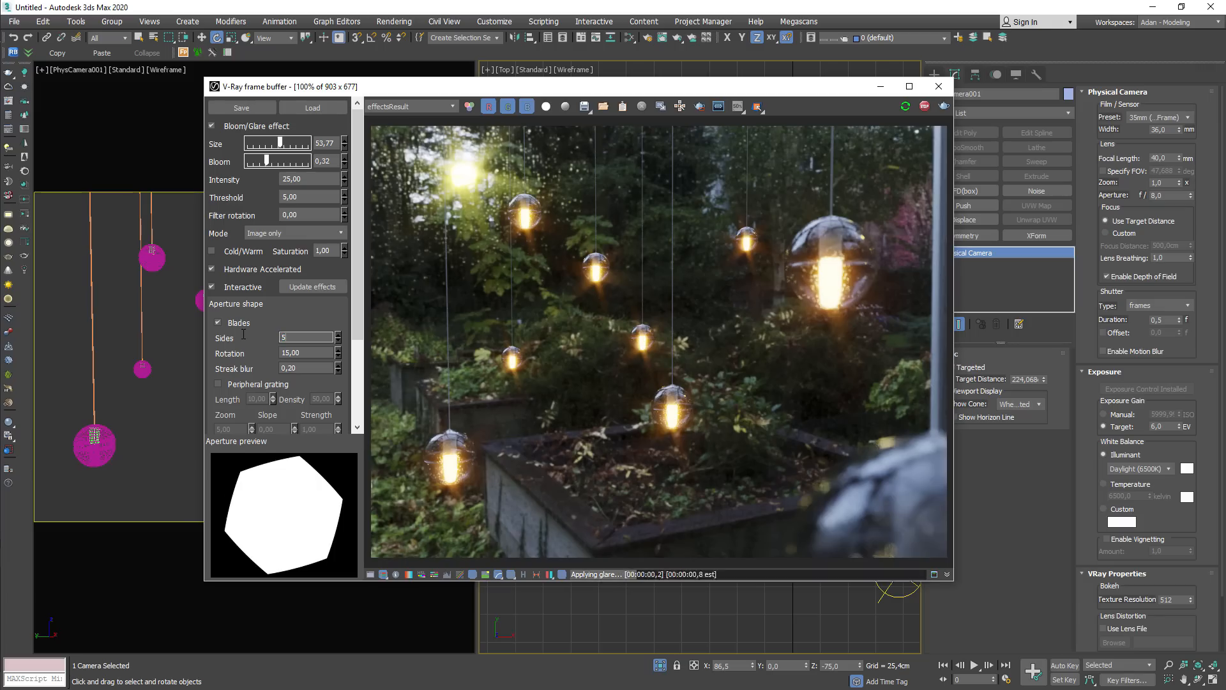
key("Return")
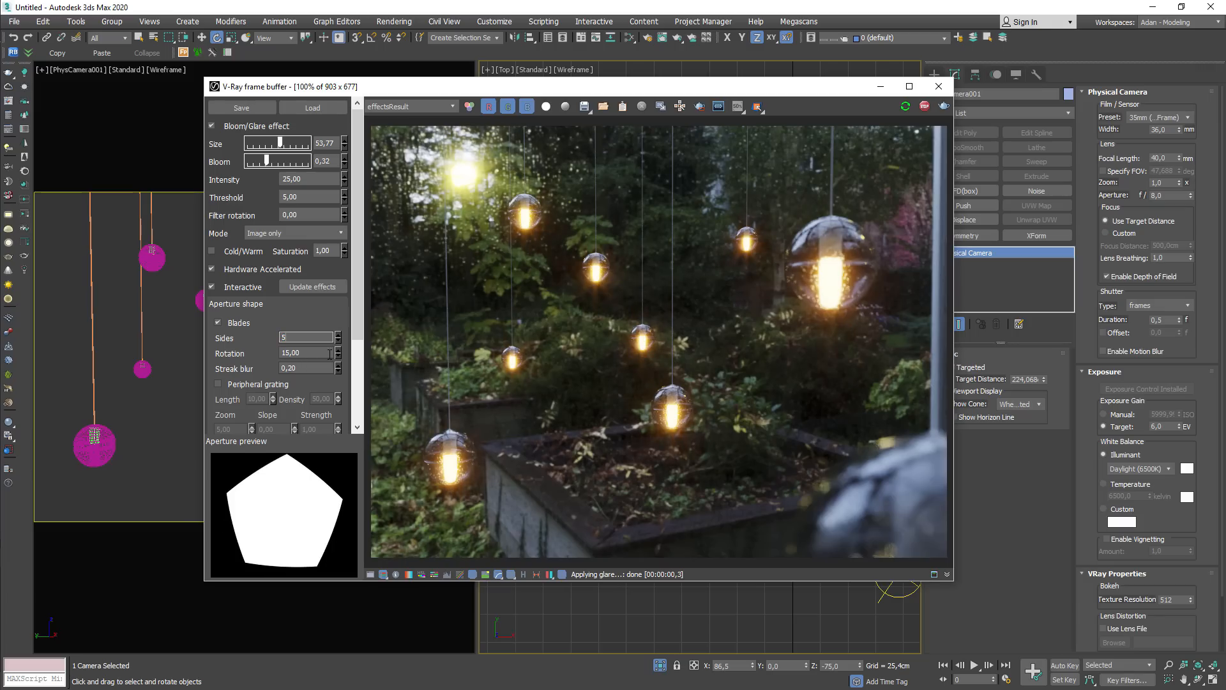
Step: Enable Lens scratches and try the Stripes and Square patterns, inspecting the glare streaks around the lamps
left_click(230, 304)
left_click(224, 320)
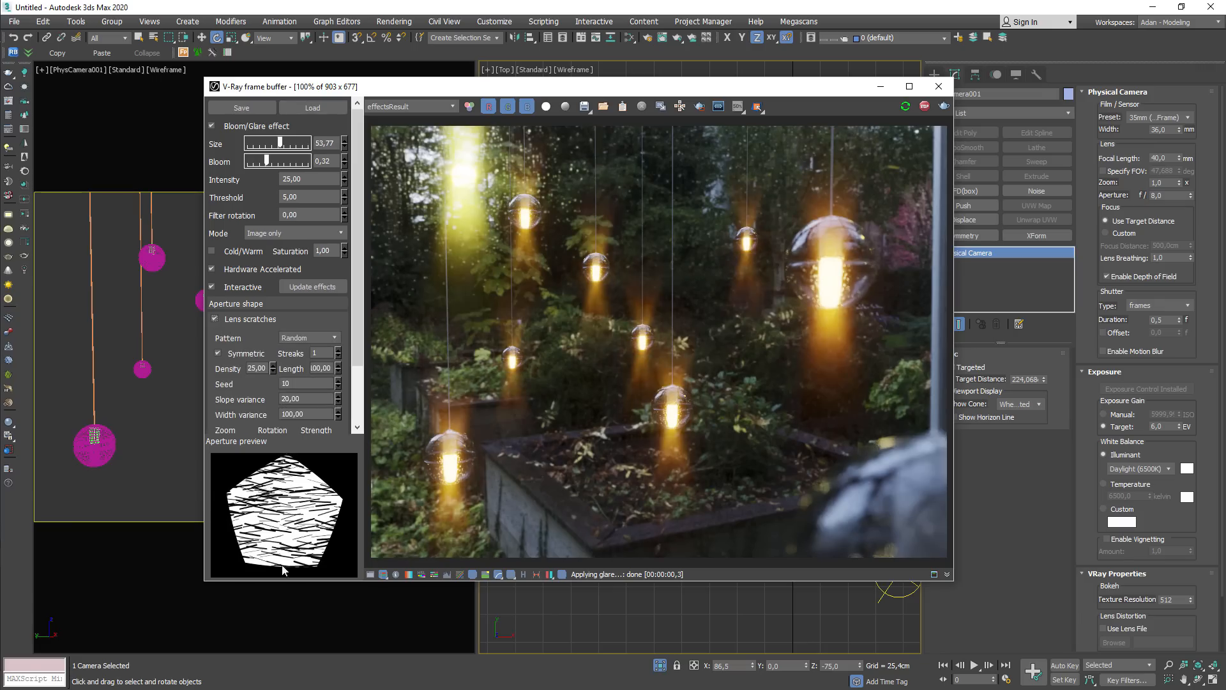
left_click(309, 337)
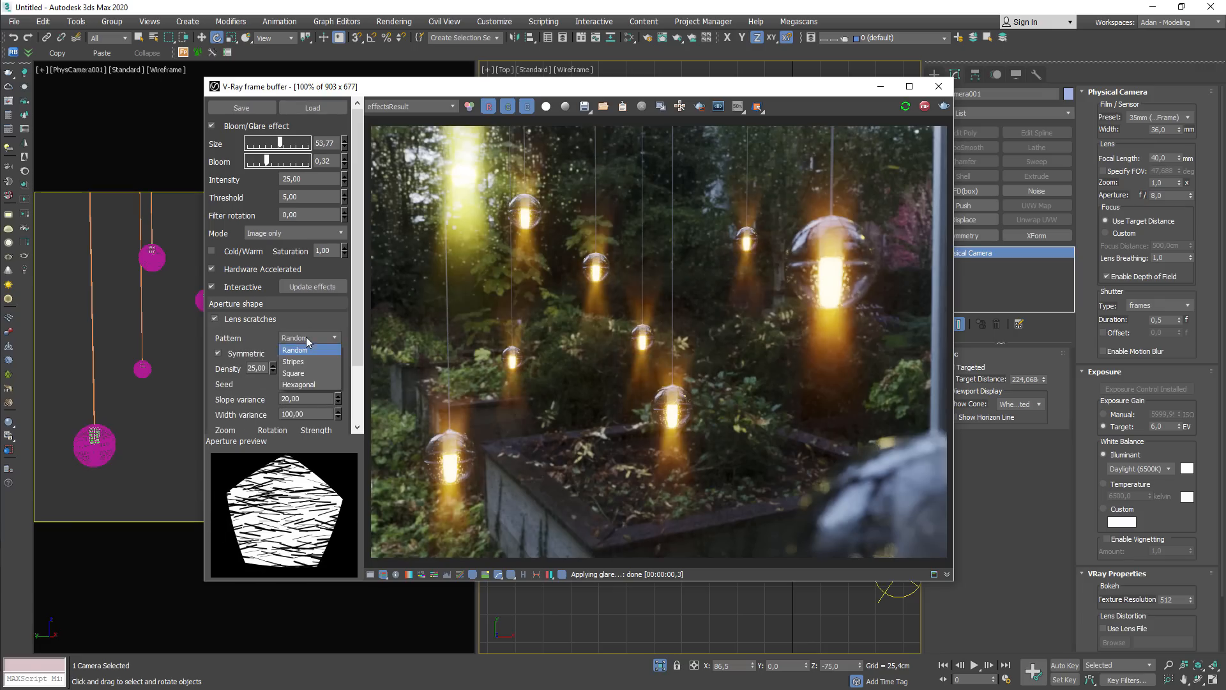
left_click(305, 353)
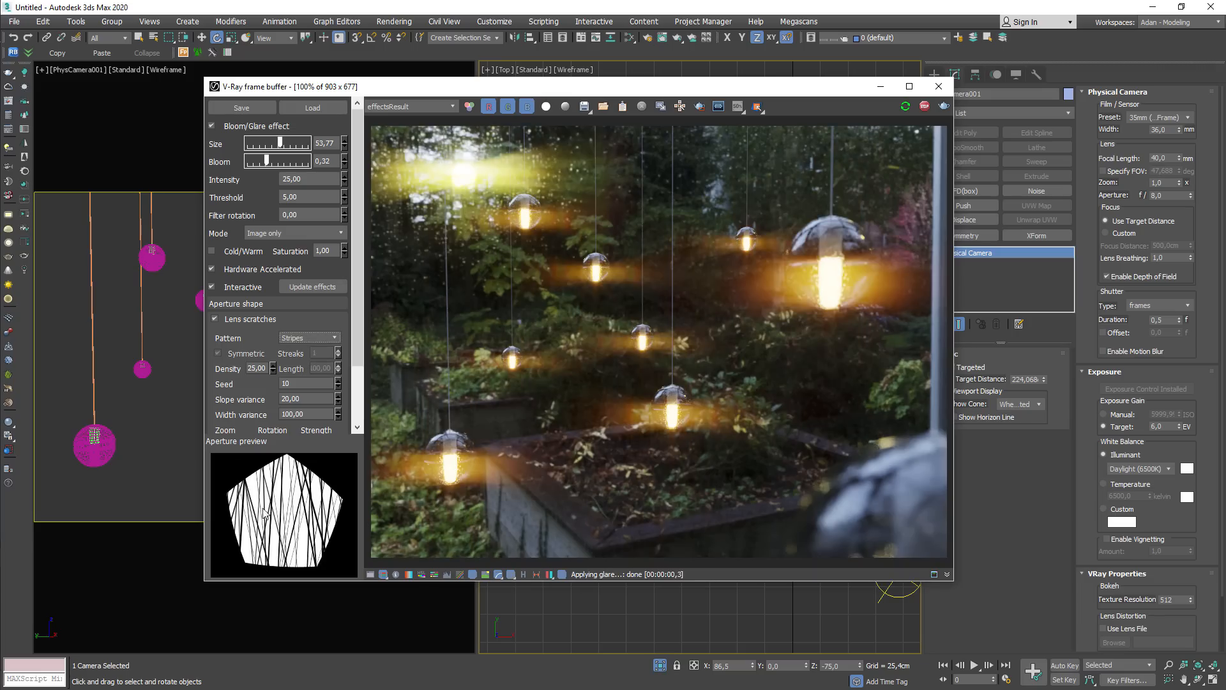
left_click(300, 337)
left_click(303, 375)
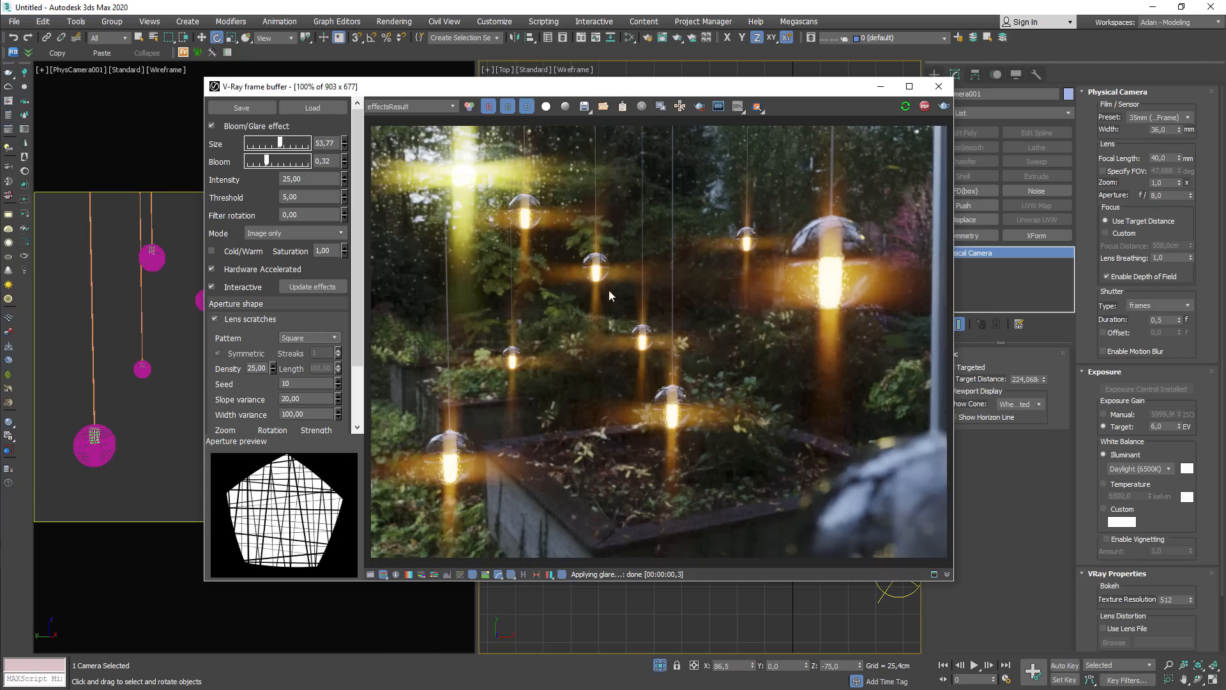
scroll(606, 270, "up", 4)
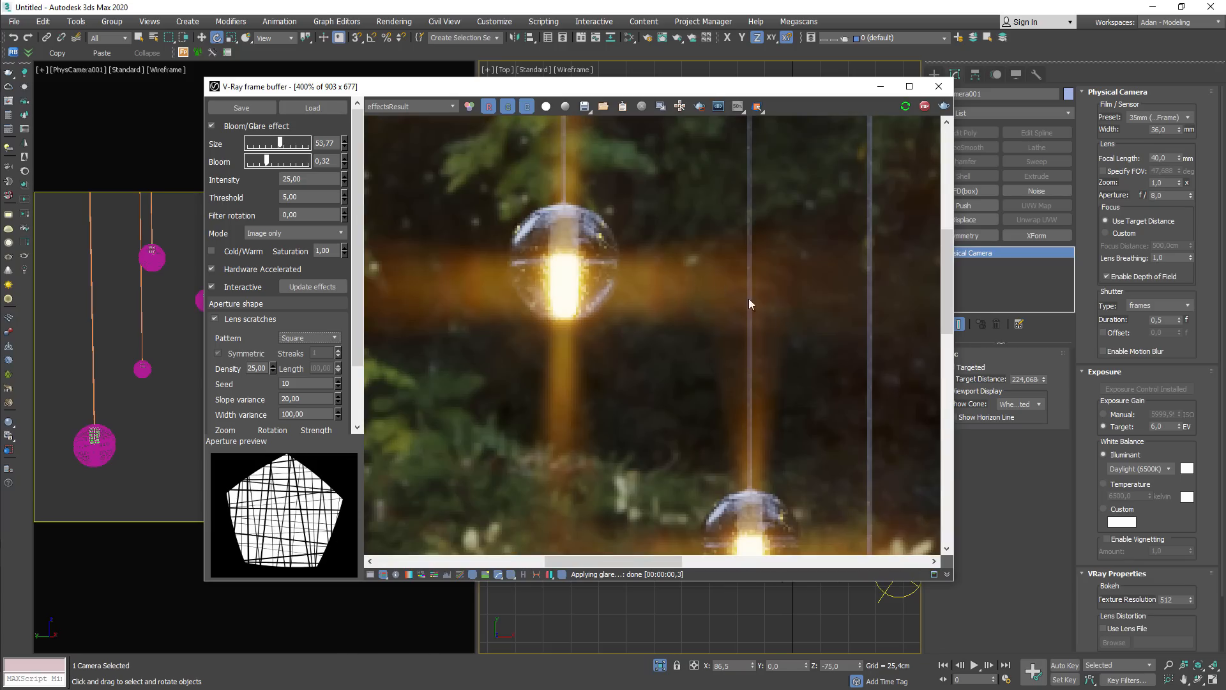
scroll(750, 301, "down", 4)
Step: Switch the lens scratches to the Hexagonal pattern and set their width variance to 0
left_click(321, 337)
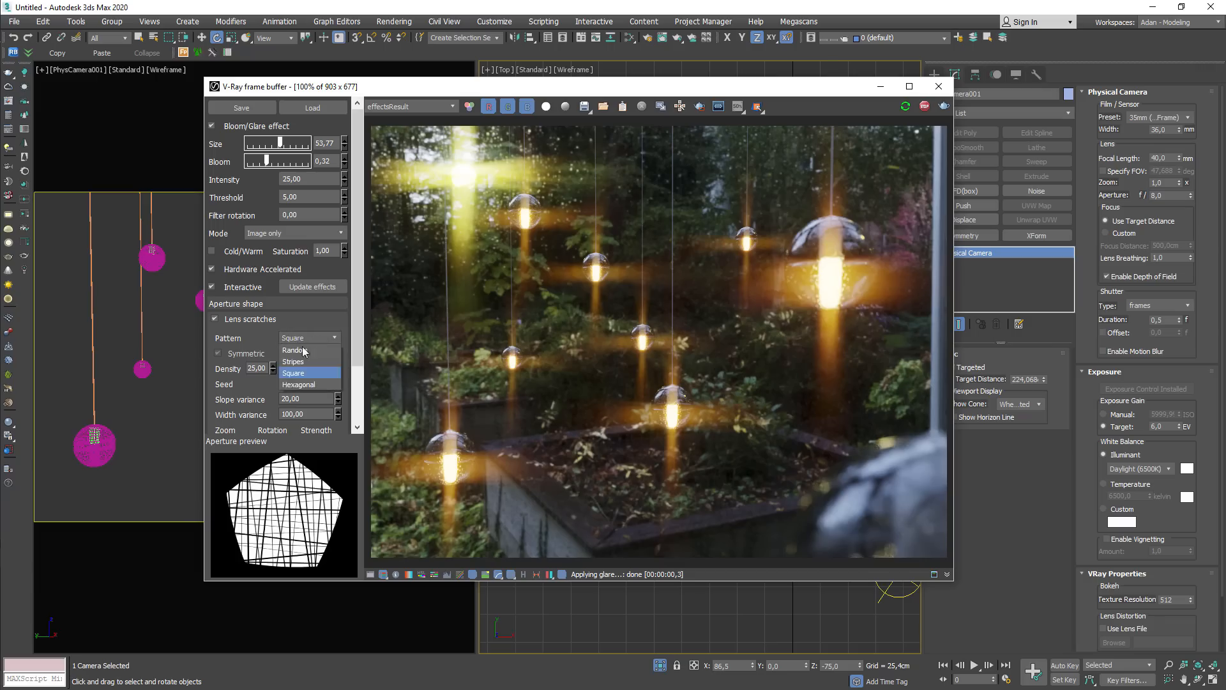
left_click(302, 387)
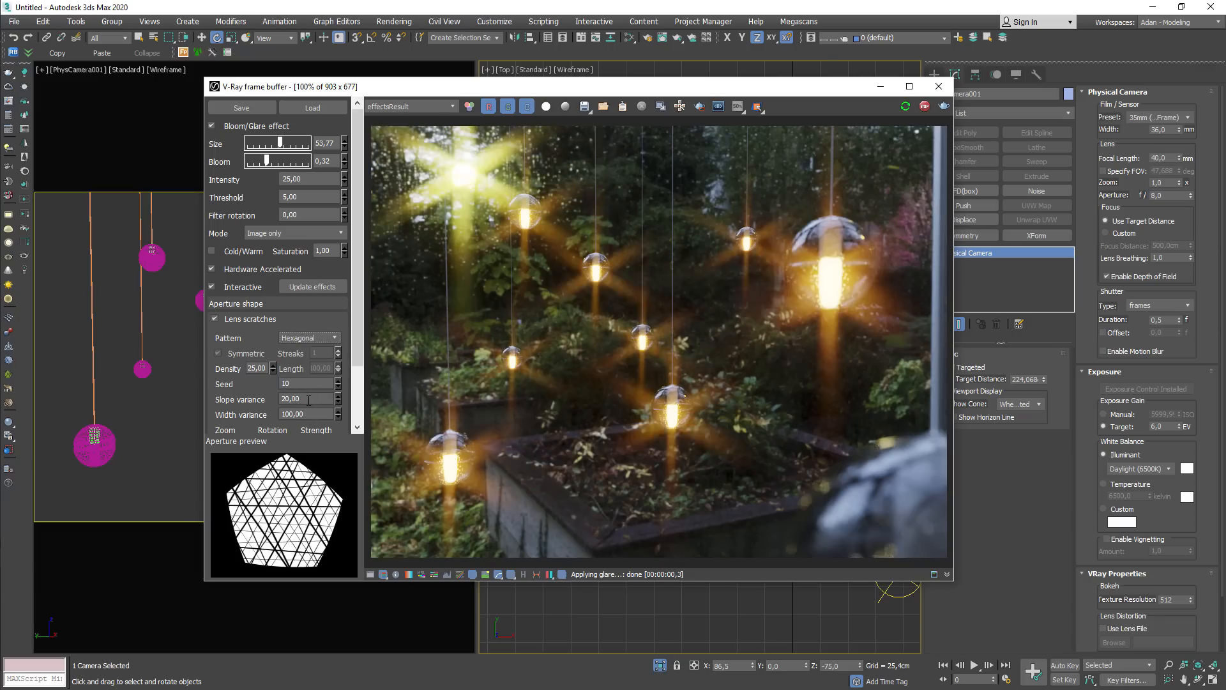
left_click_drag(312, 414, 244, 413)
type("10")
key("Return")
type("0")
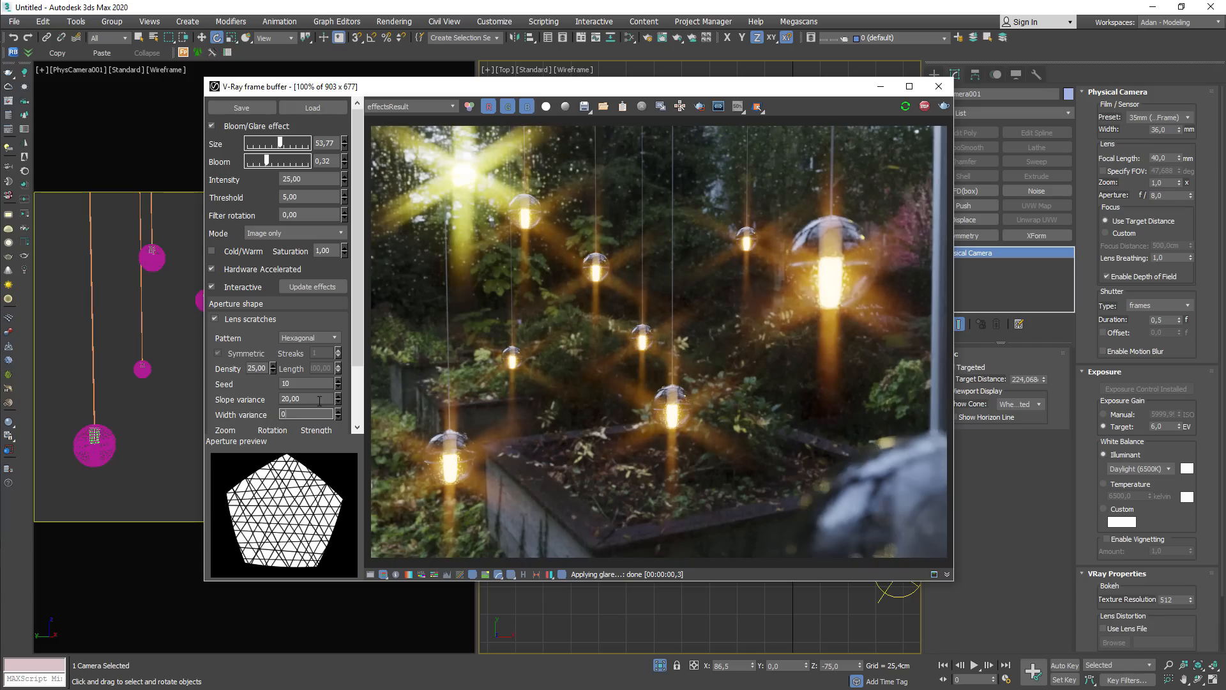
key("Return")
Step: Set the scratches' slope variance to 0 and inspect the streaks around the lamps close up
left_click_drag(303, 400, 229, 399)
type("0")
key("Return")
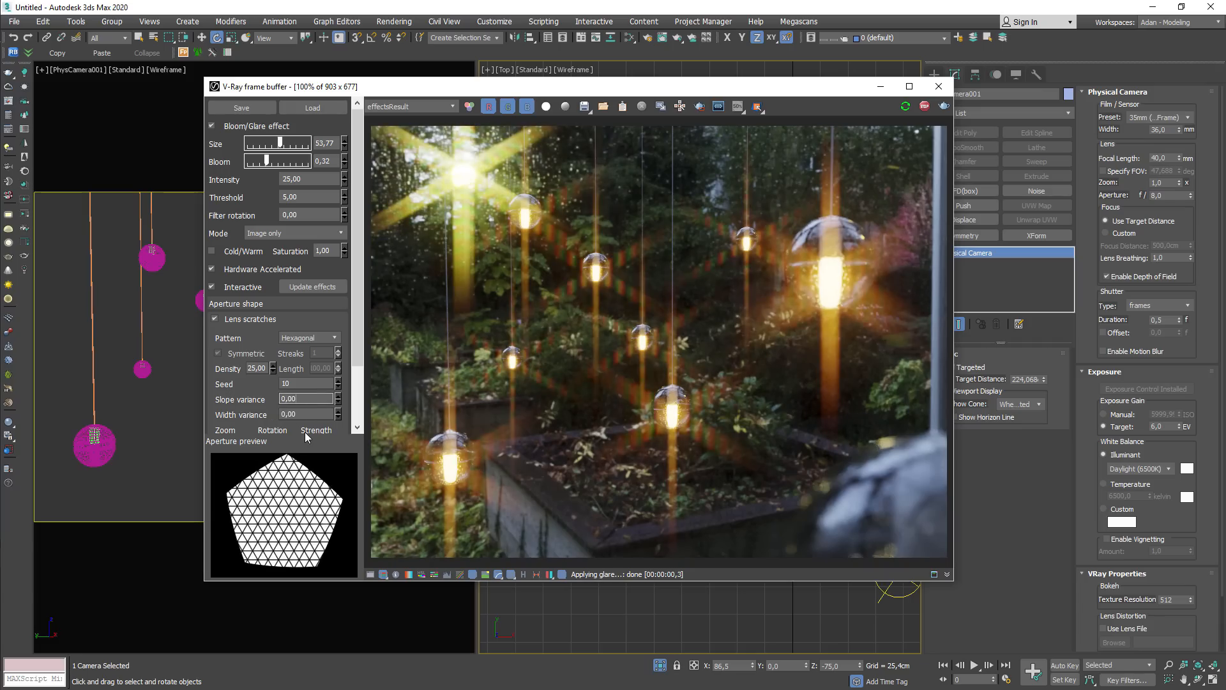
scroll(696, 367, "up", 1)
middle_click_drag(673, 286, 685, 532)
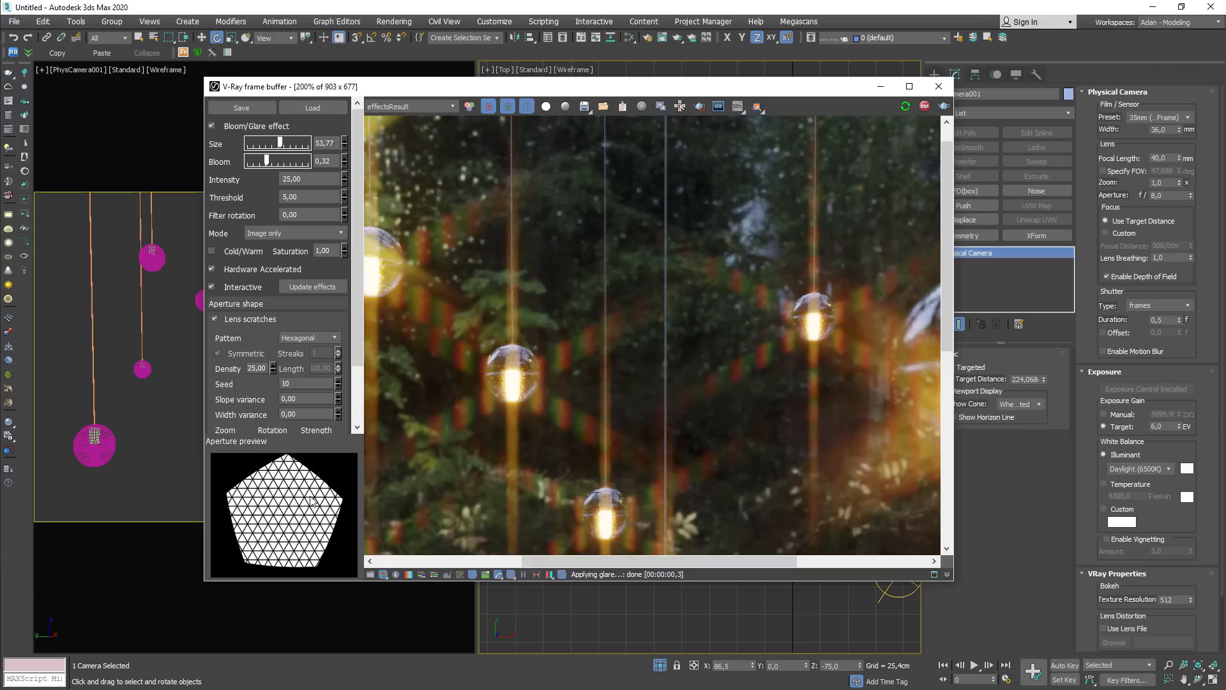
scroll(727, 388, "down", 2)
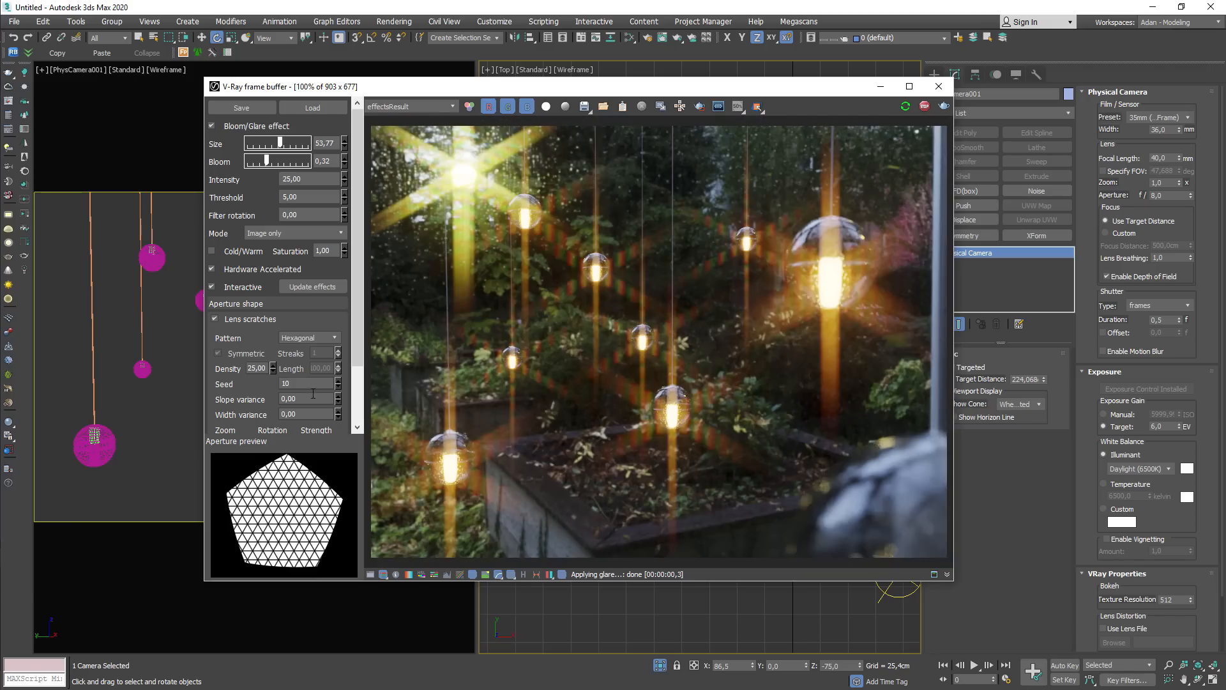
Step: Set the scratches' slope variance to 25 and check the glare on the lamps close up
left_click(332, 399)
type("25")
key("Return")
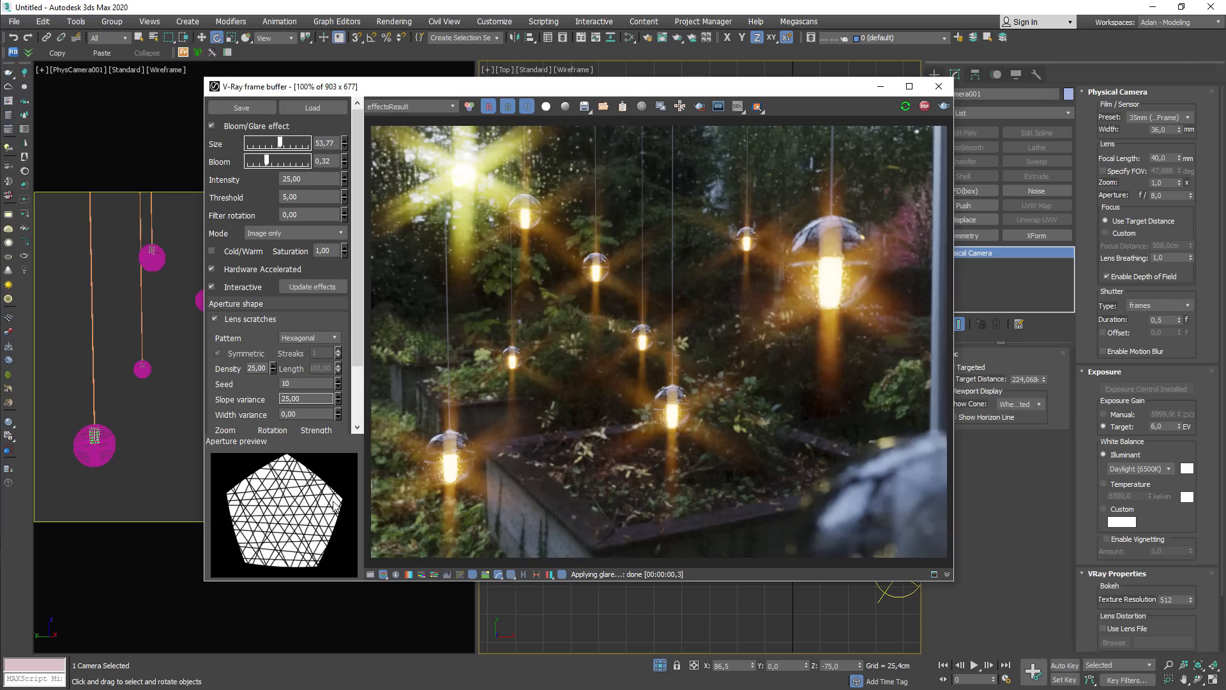
scroll(741, 254, "up", 1)
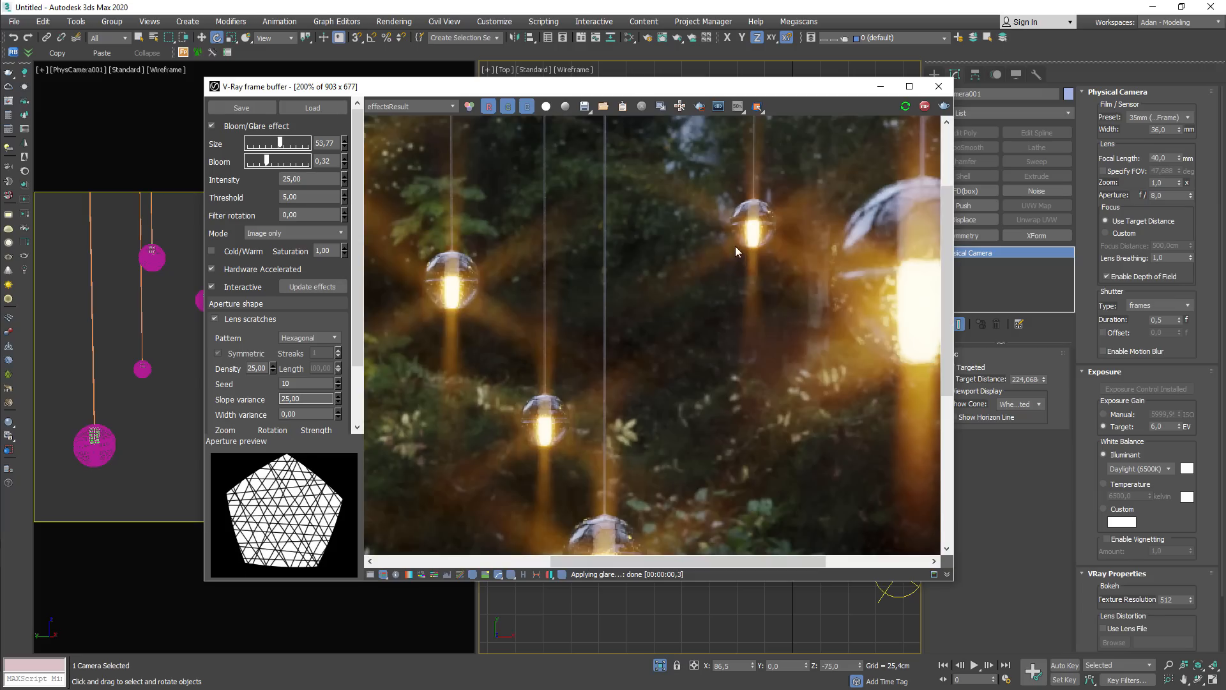
scroll(749, 296, "down", 1)
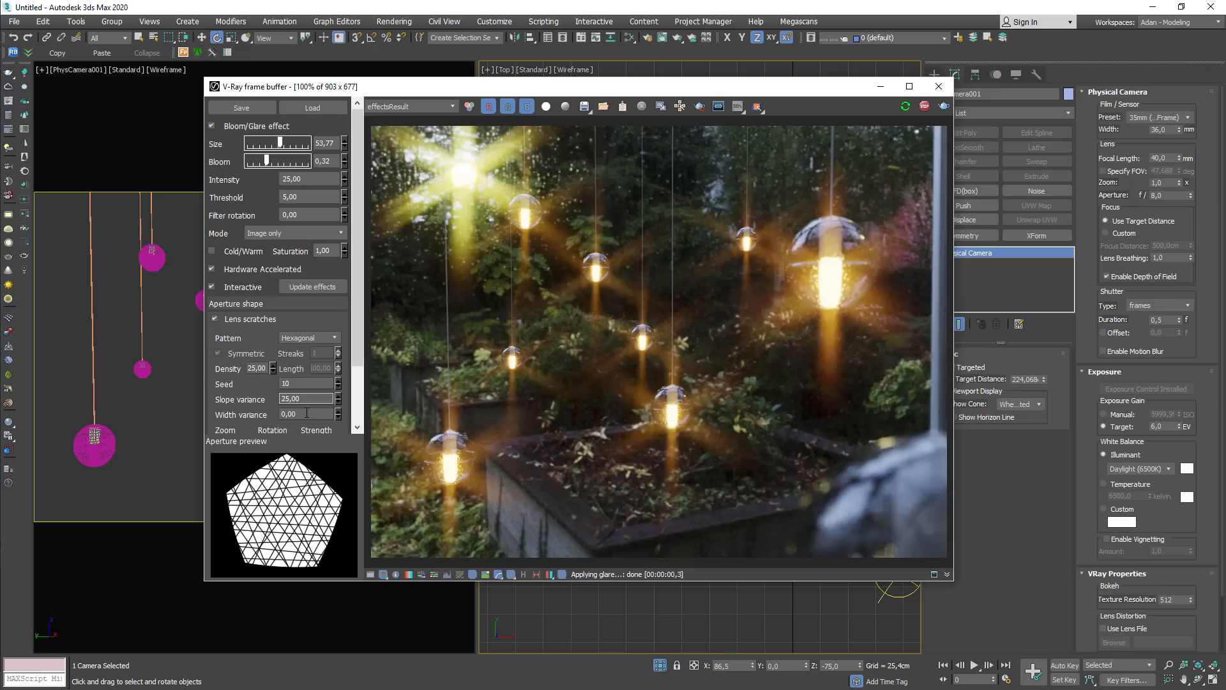
Step: Try a width variance of 10 for the lens scratches, and raise it to 50
key("Tab")
type("10")
key("Return")
type("50")
key("Return")
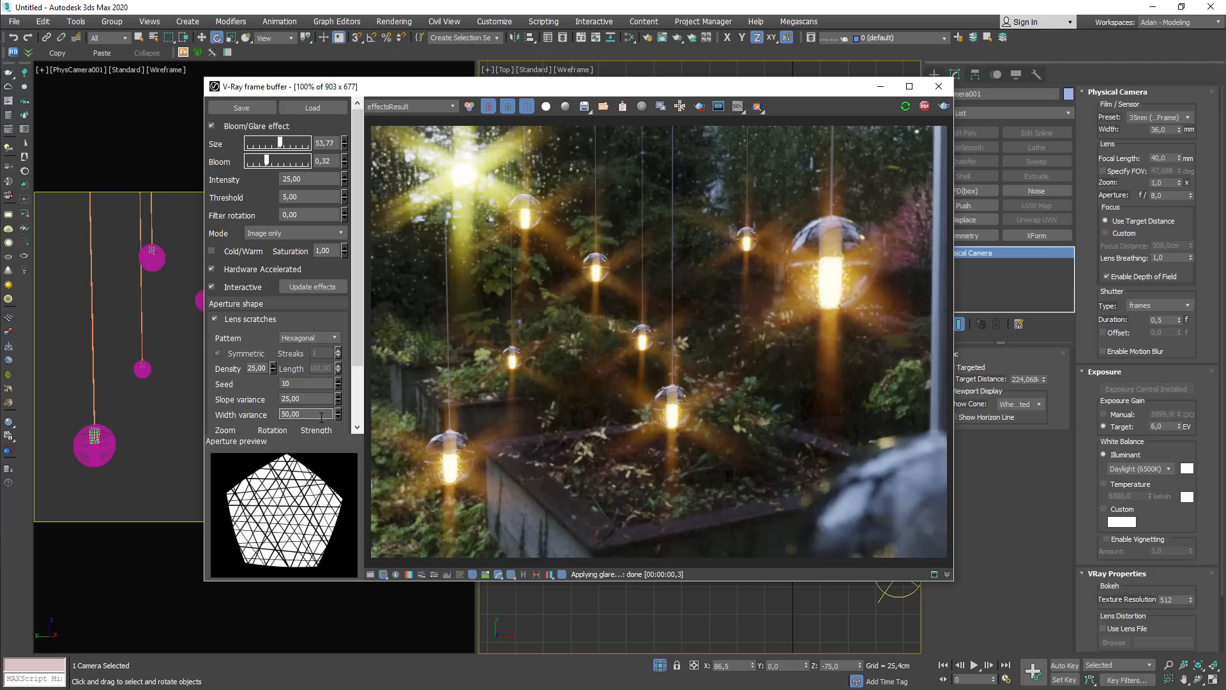
Step: Try lens scratch densities of 50, 100 and 10 to compare the glare, and return the density to 50
double_click(256, 369)
type("50")
key("Return")
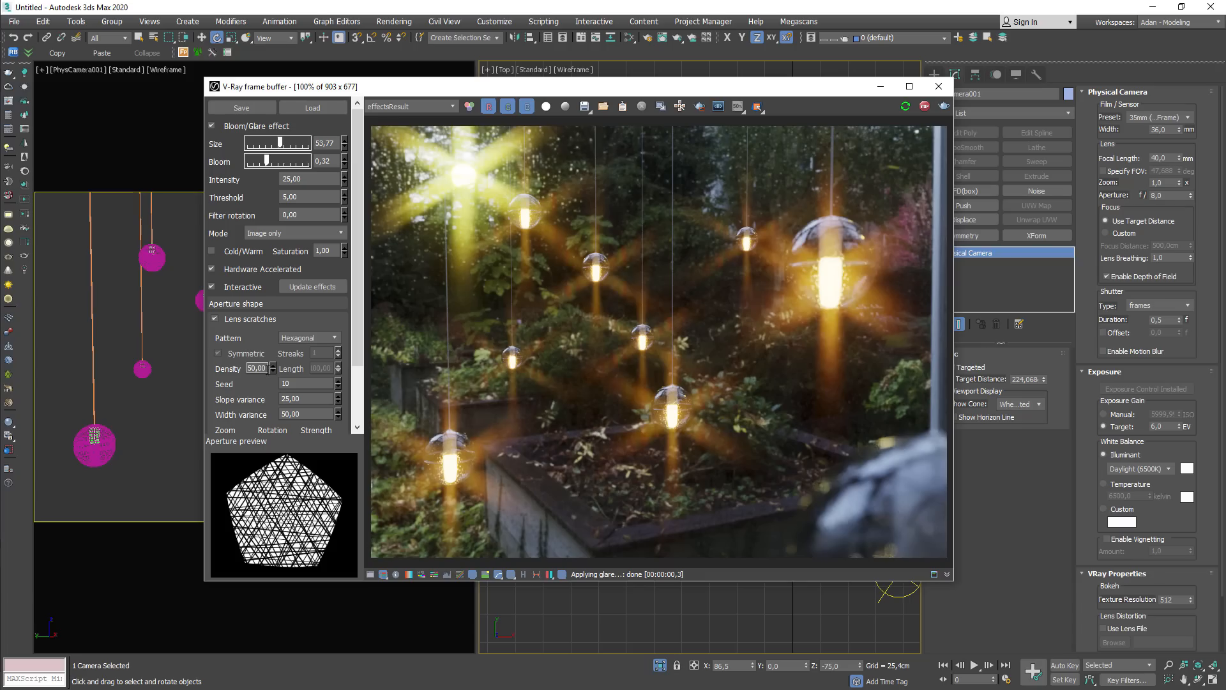
left_click_drag(266, 369, 217, 371)
type("100")
key("Return")
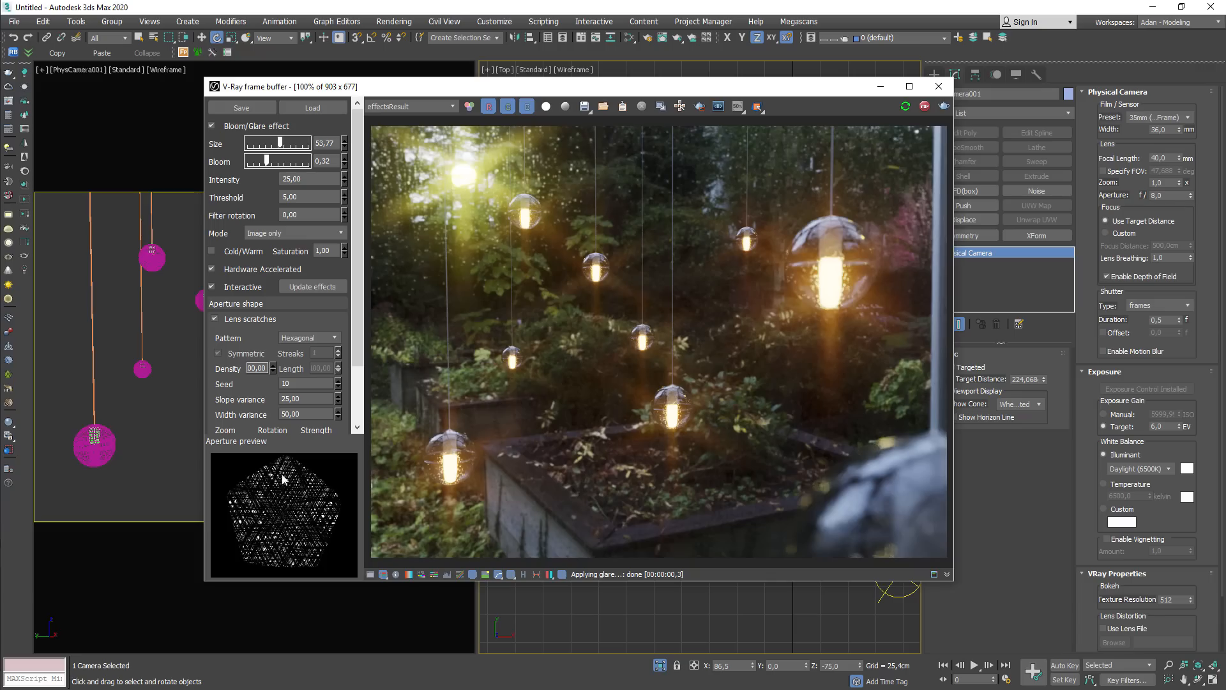
type("10")
key("Return")
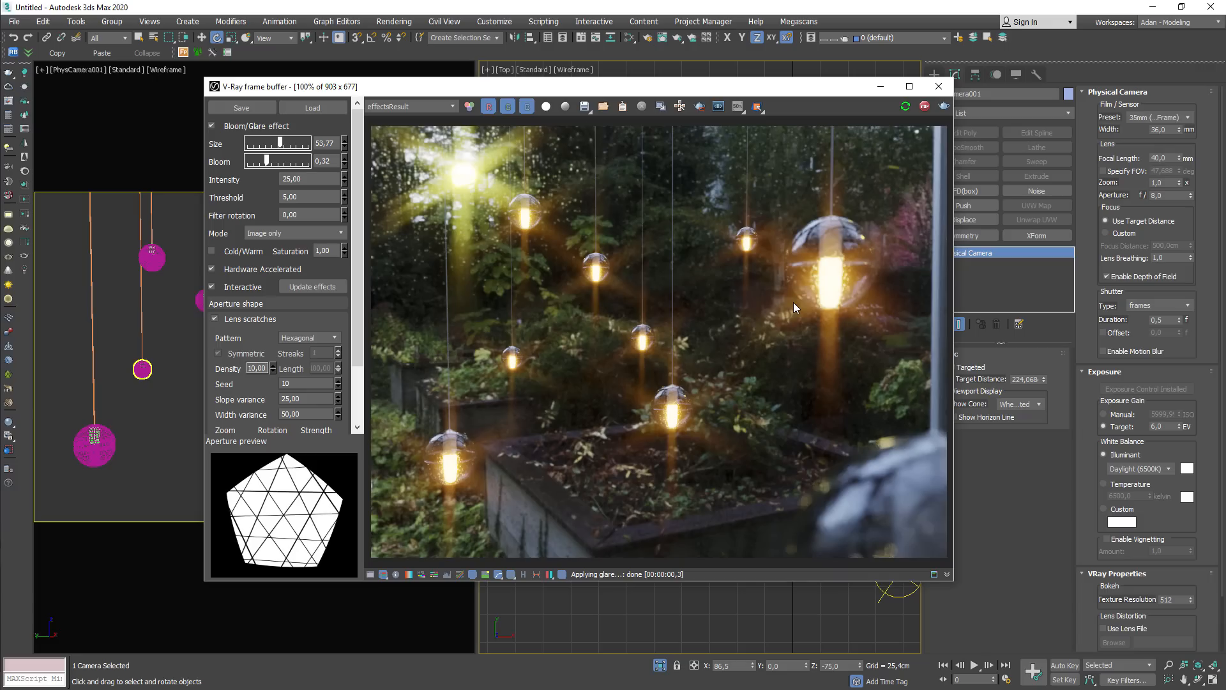
double_click(255, 369)
type("50")
key("Return")
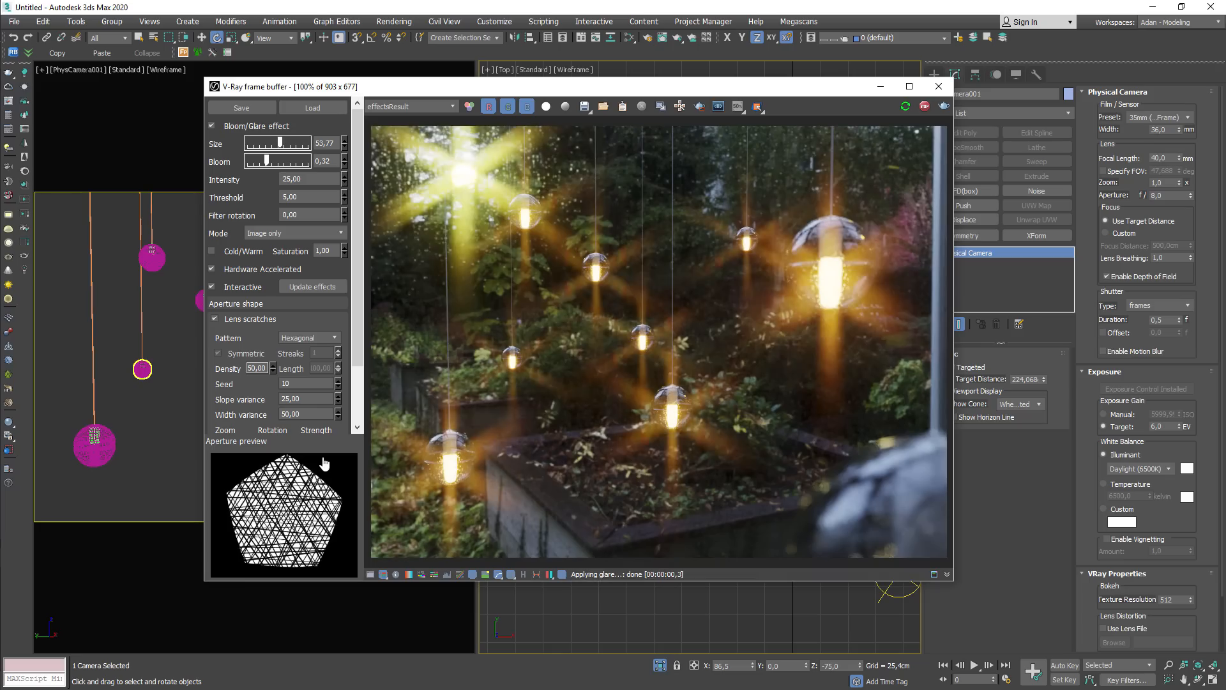
Step: Switch the lens scratches to the Square pattern with slope variance and width variance both set to 0
left_click(325, 339)
left_click(289, 373)
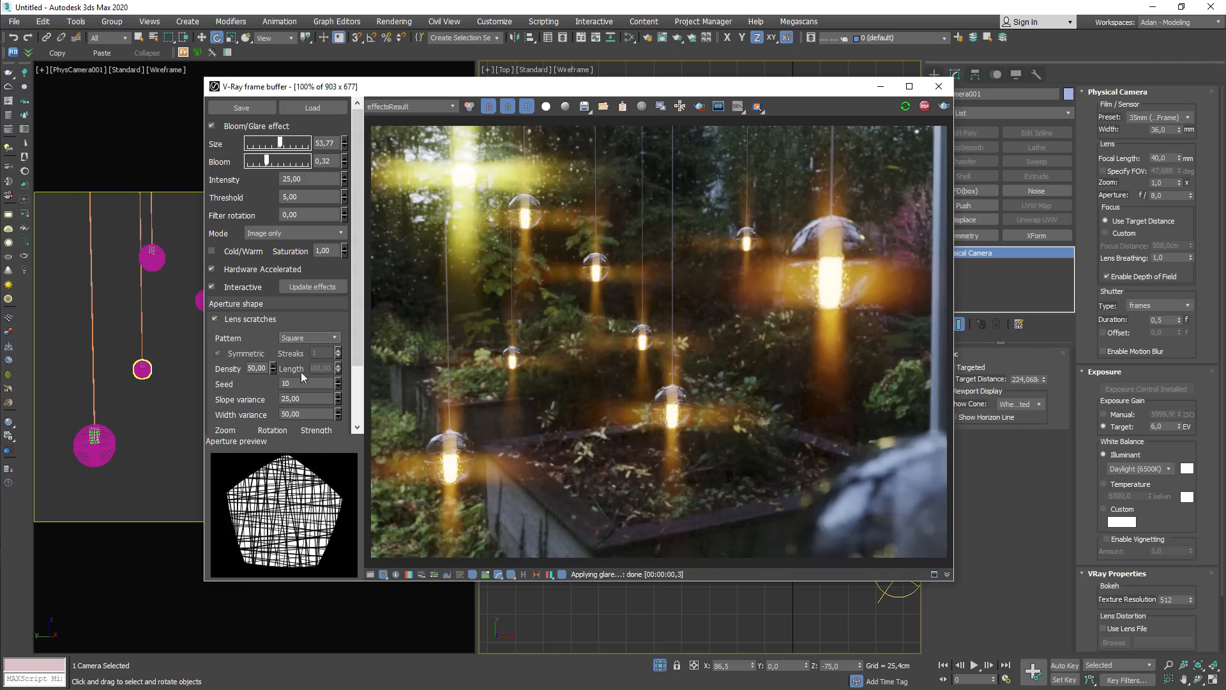
double_click(309, 399)
type("0")
key("Tab")
type("0")
key("Return")
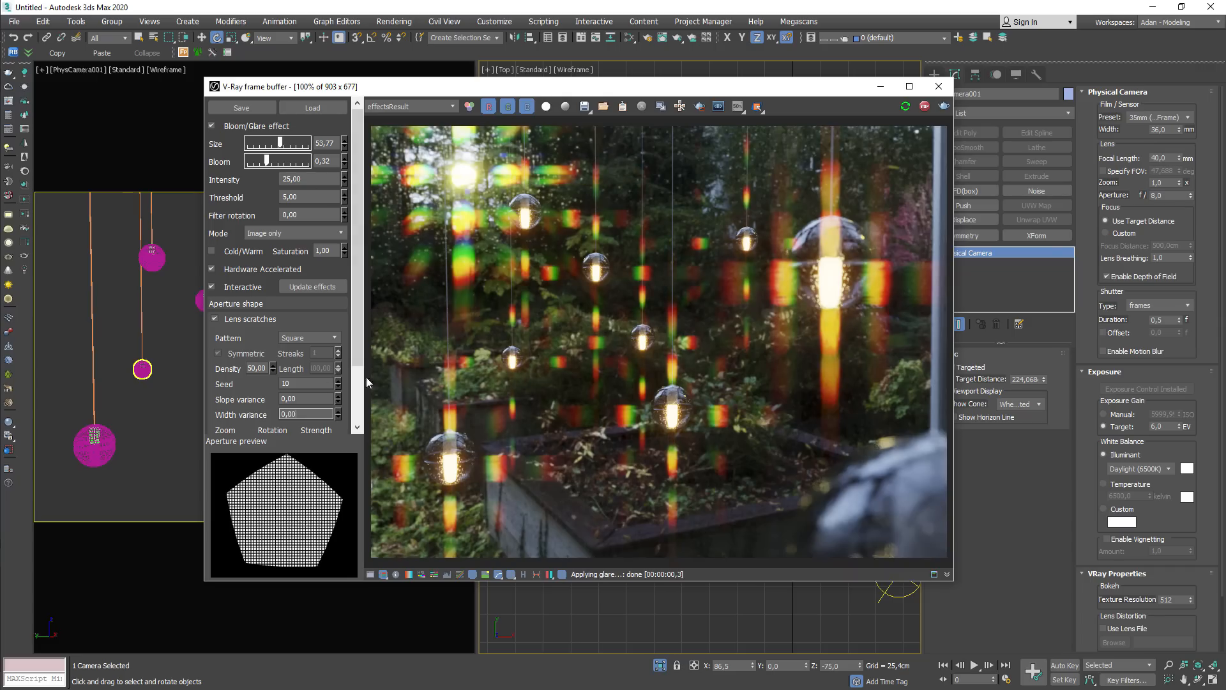
Step: Reduce the lens scratch density to 10 and inspect the streaks around a lamp close up
left_click(257, 368)
type("10")
key("Return")
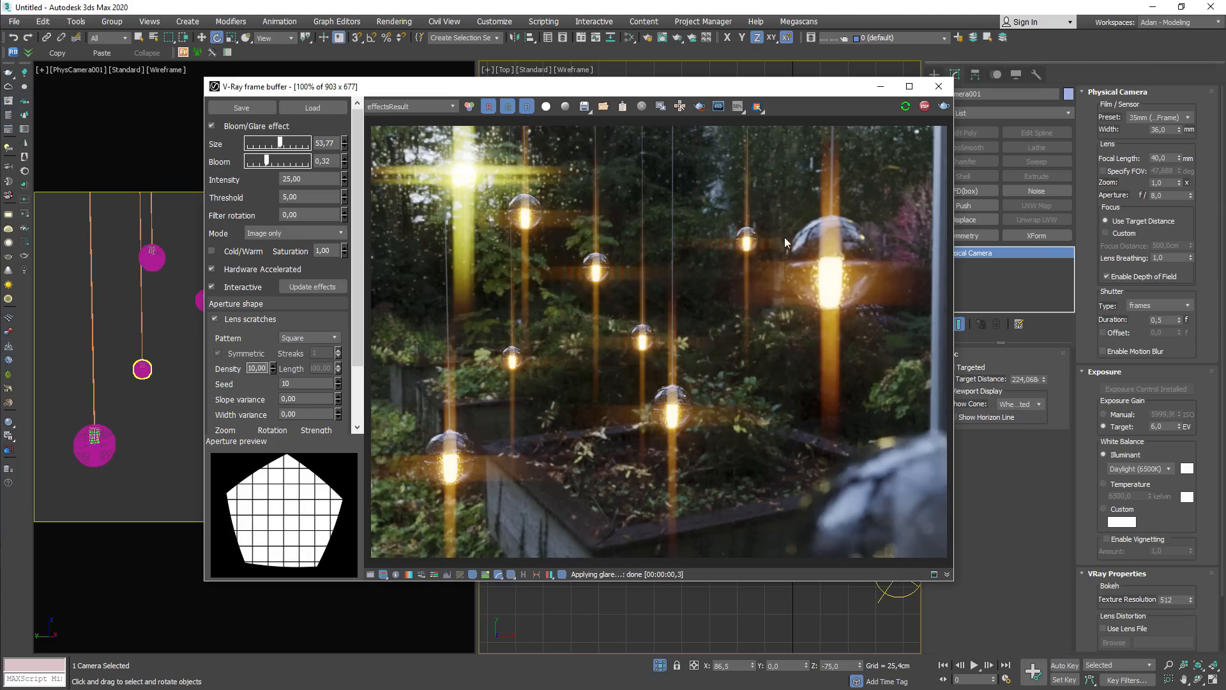
scroll(767, 239, "up", 2)
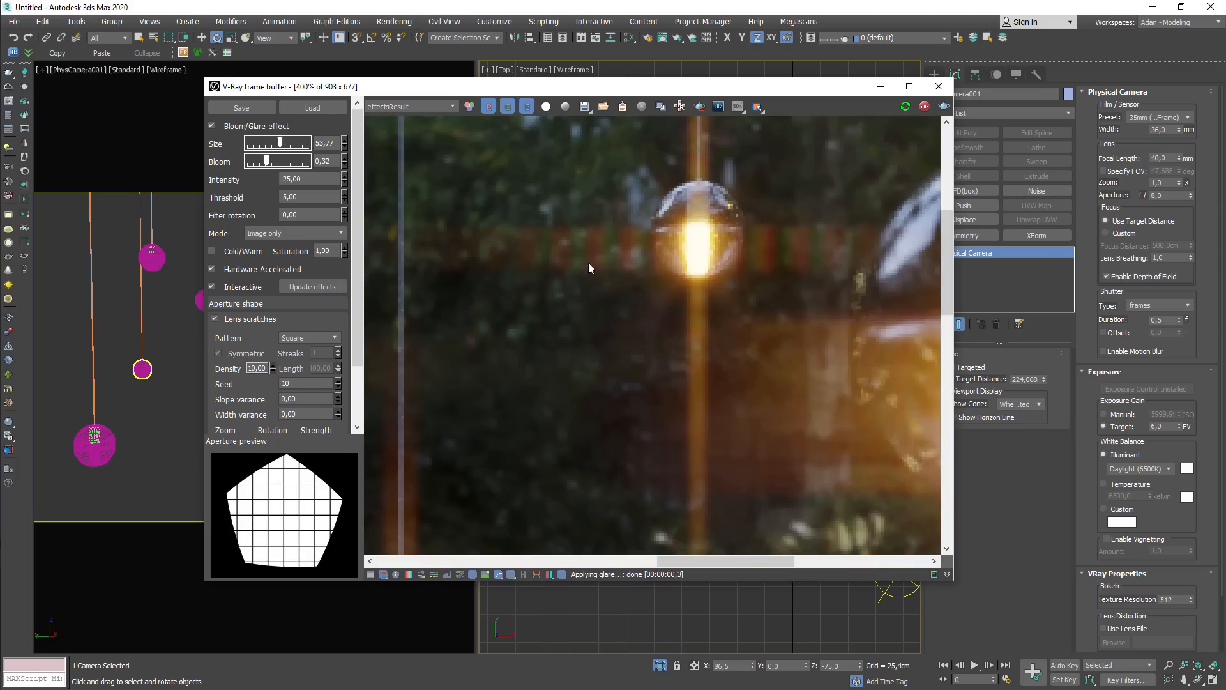
Step: Set the slope variance and width variance of the lens scratches both to 25
scroll(589, 264, "down", 1)
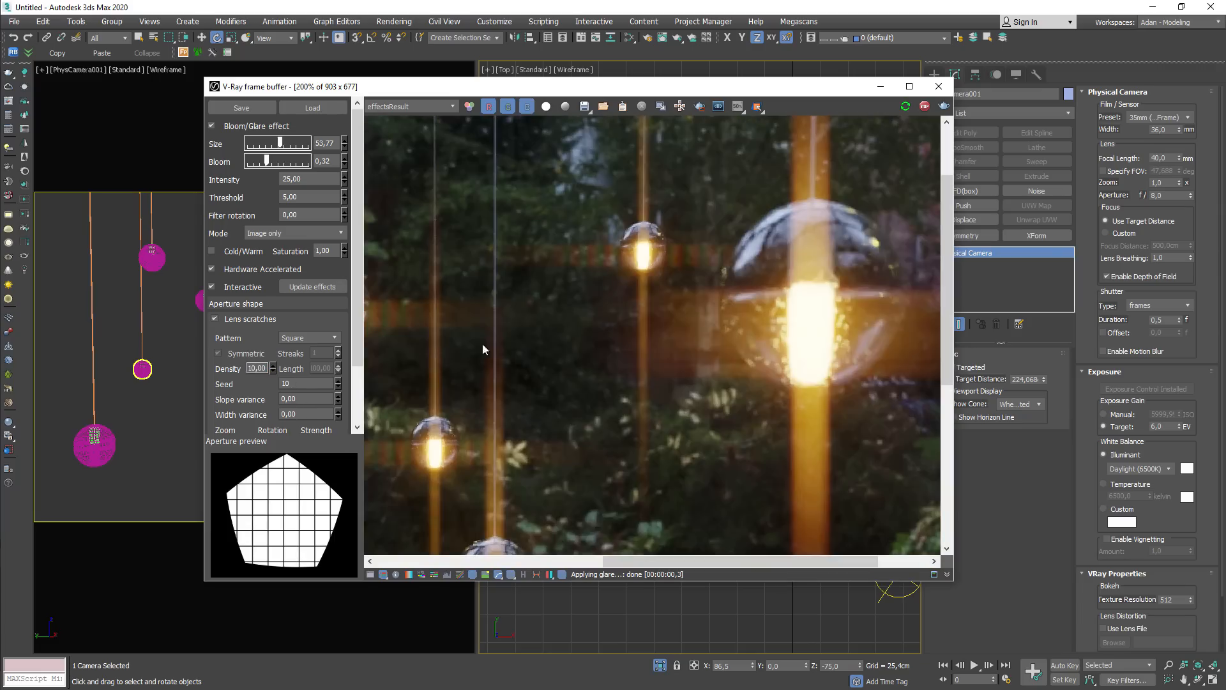
double_click(308, 398)
type("25")
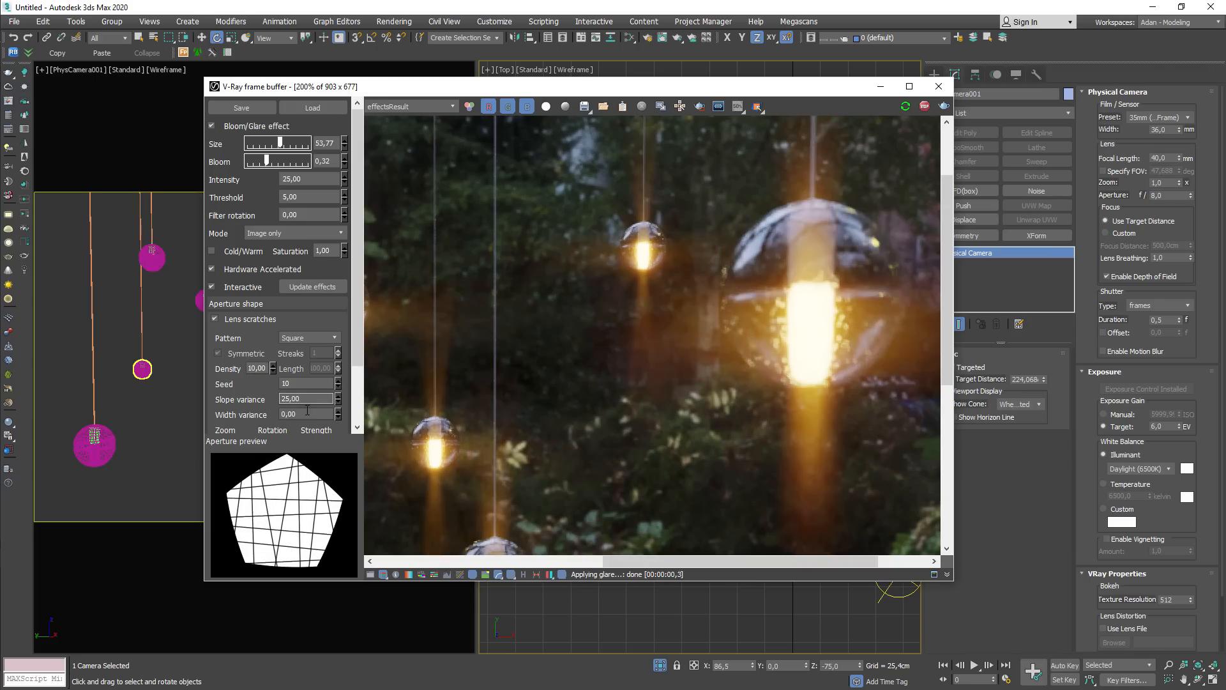
key("Tab")
type("25")
key("Tab")
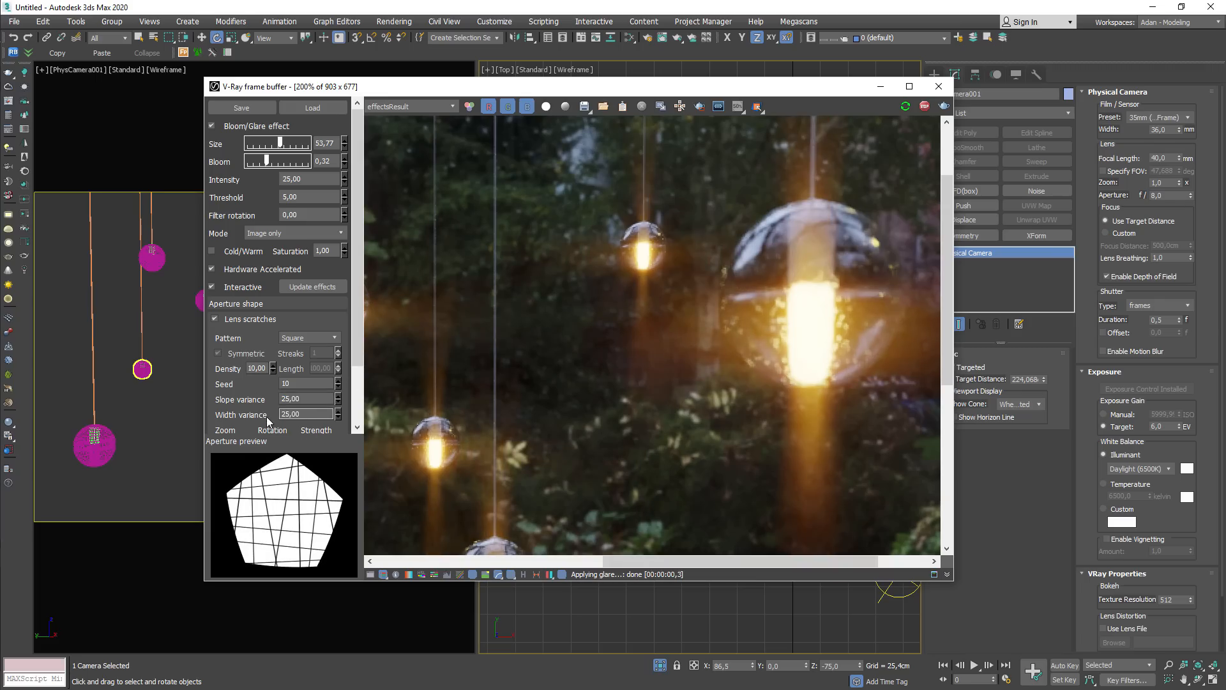
scroll(835, 324, "down", 2)
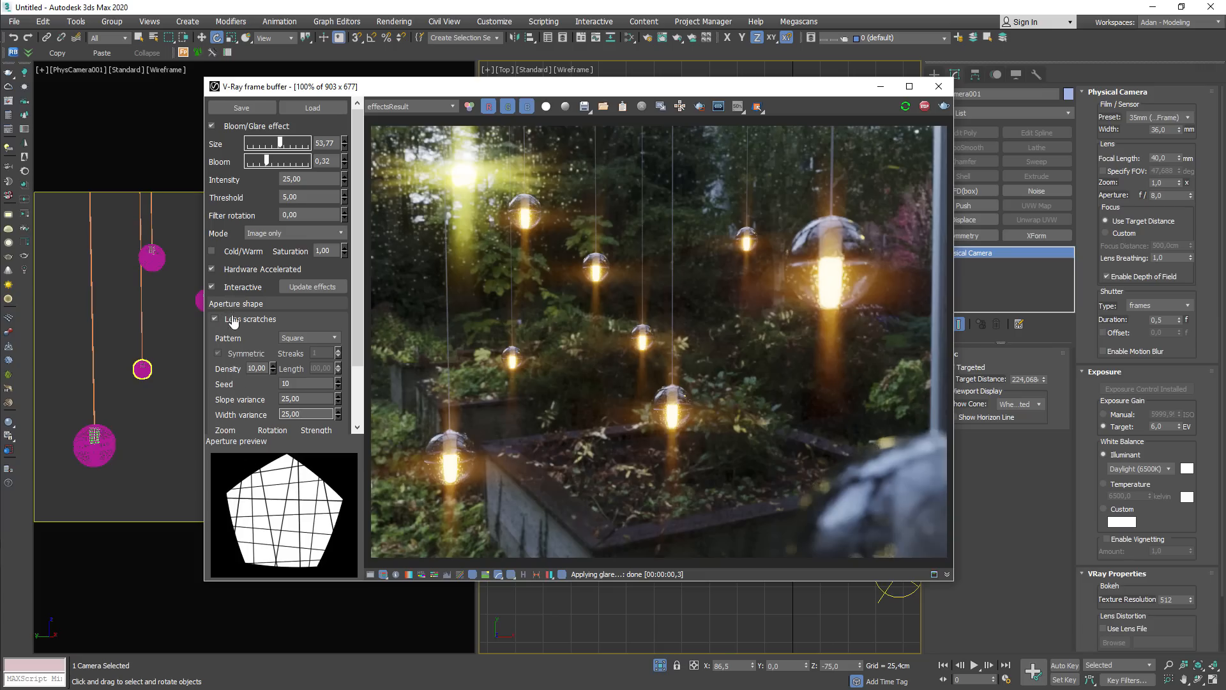
Step: Enable lens dust with the Random pattern and inspect the glow around the lamps
scroll(224, 316, "up", 3)
scroll(243, 320, "down", 3)
left_click(243, 335)
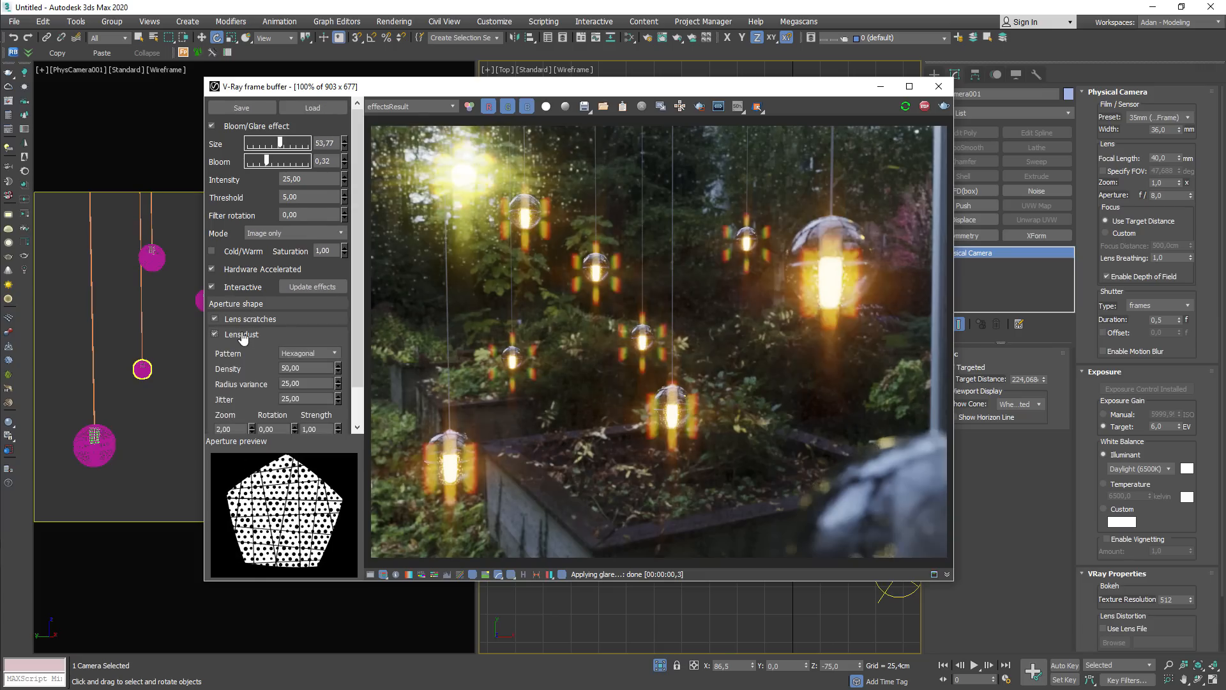
left_click(319, 353)
left_click(316, 352)
left_click(309, 351)
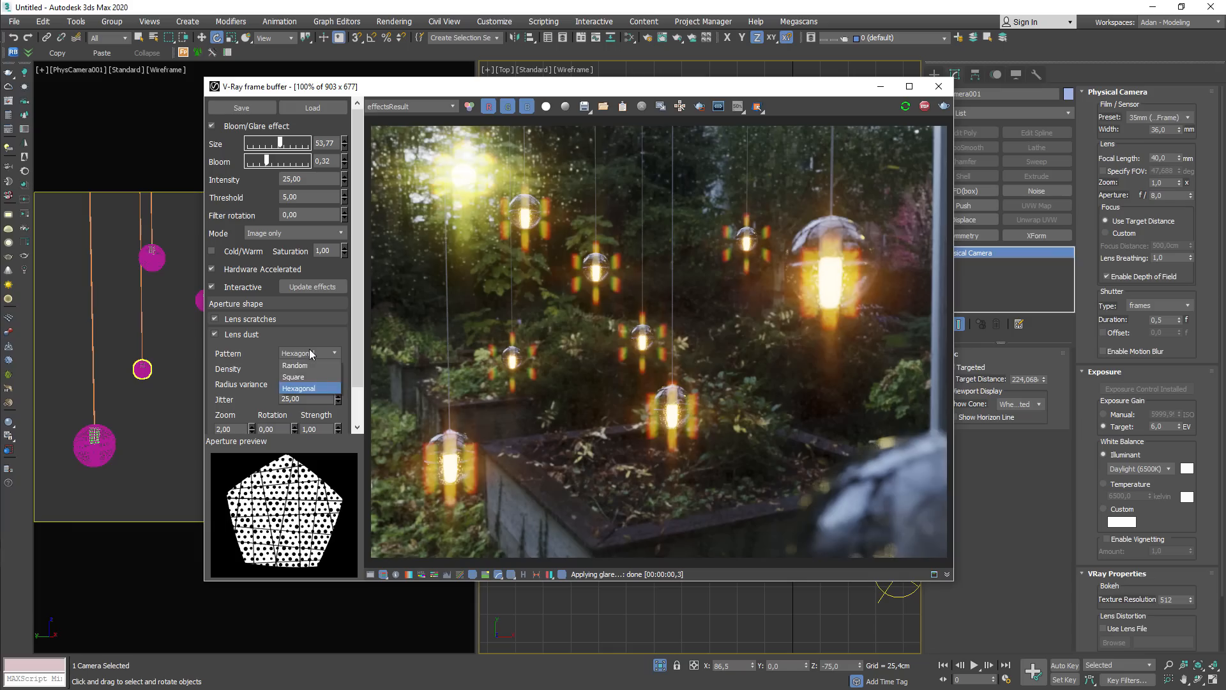
left_click(298, 366)
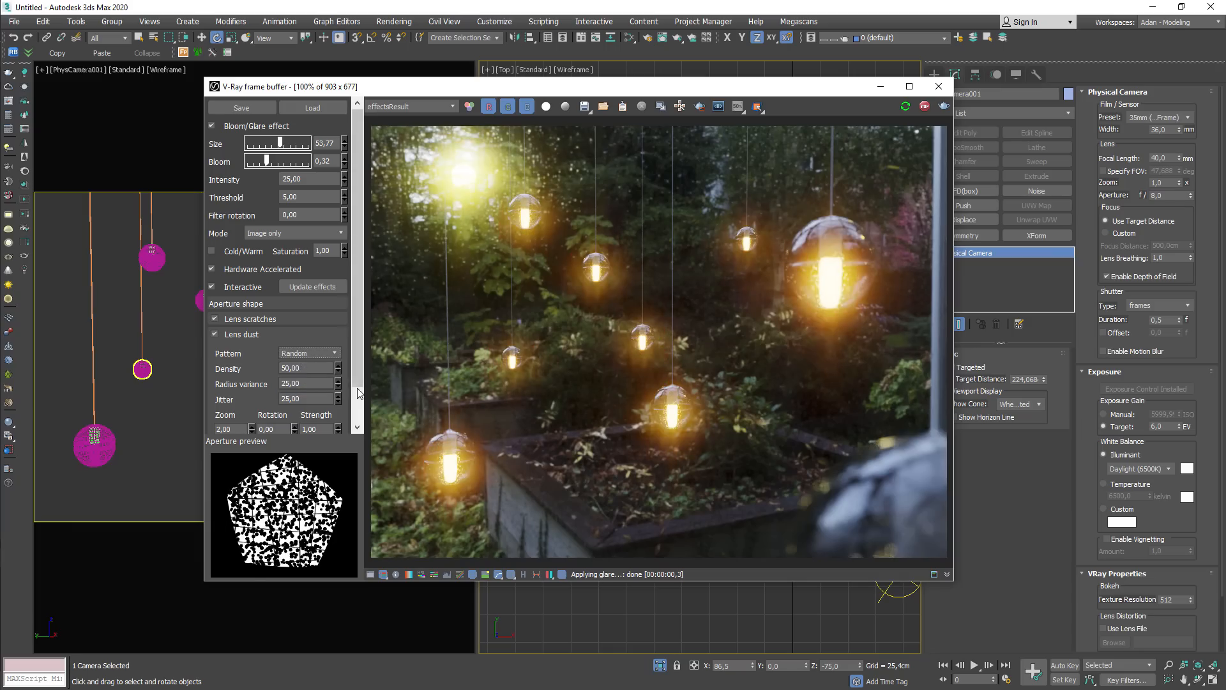
scroll(603, 278, "up", 2)
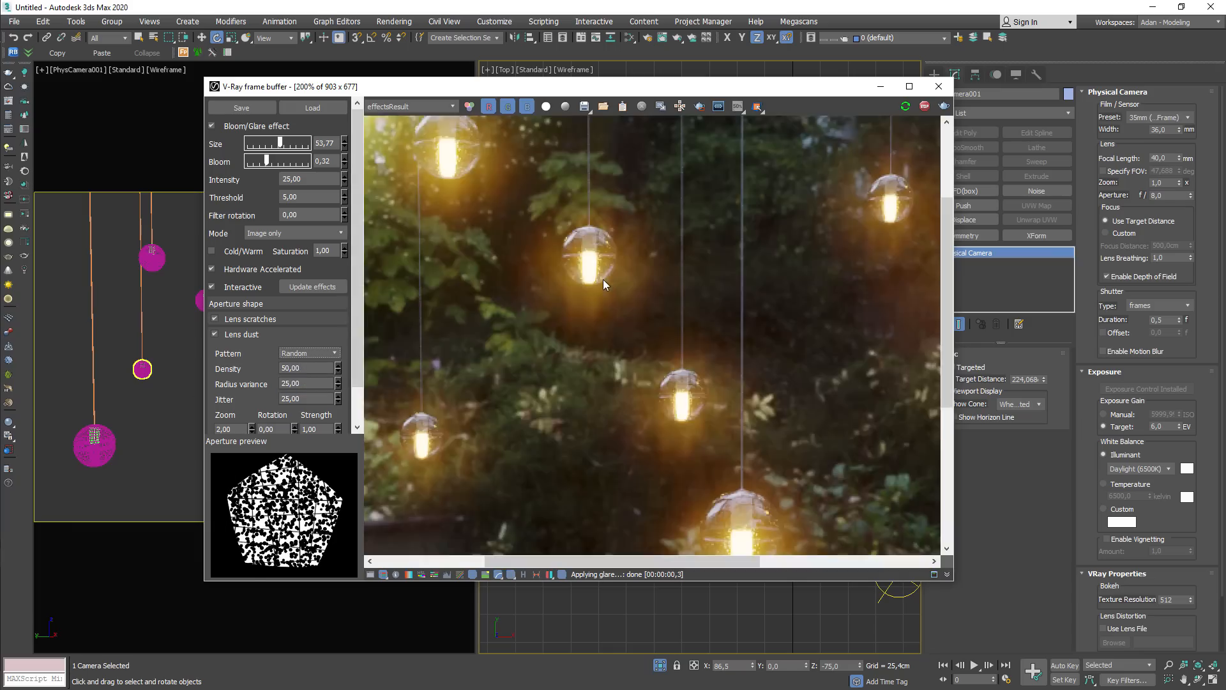
scroll(623, 241, "down", 1)
scroll(736, 459, "down", 2)
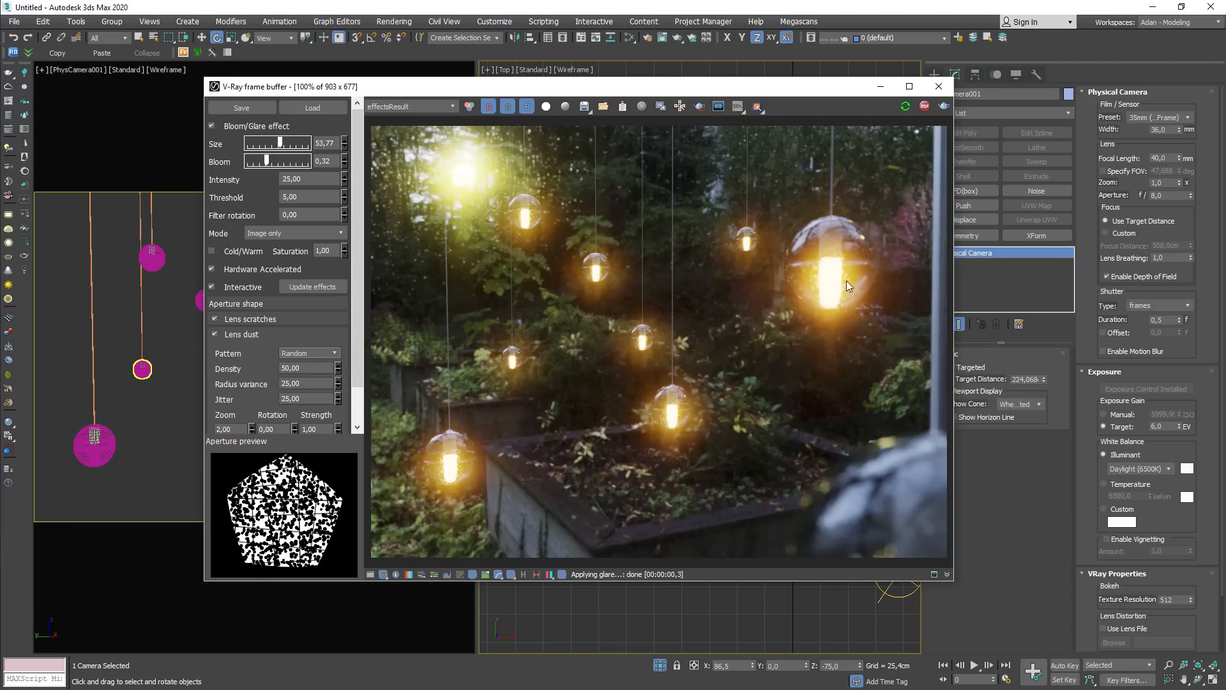
Step: Set the lens dust density to 10, radius variance to 100 and jitter to 0
double_click(315, 368)
type("10")
key("Return")
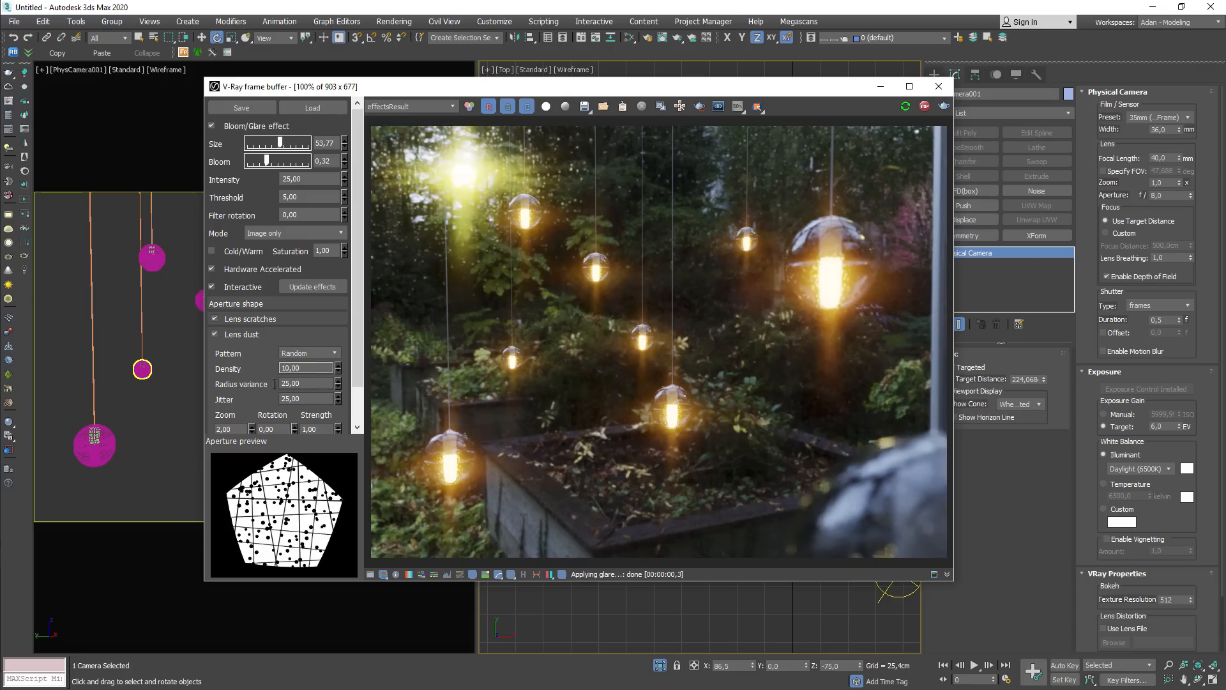
double_click(281, 383)
type("100")
key("Return")
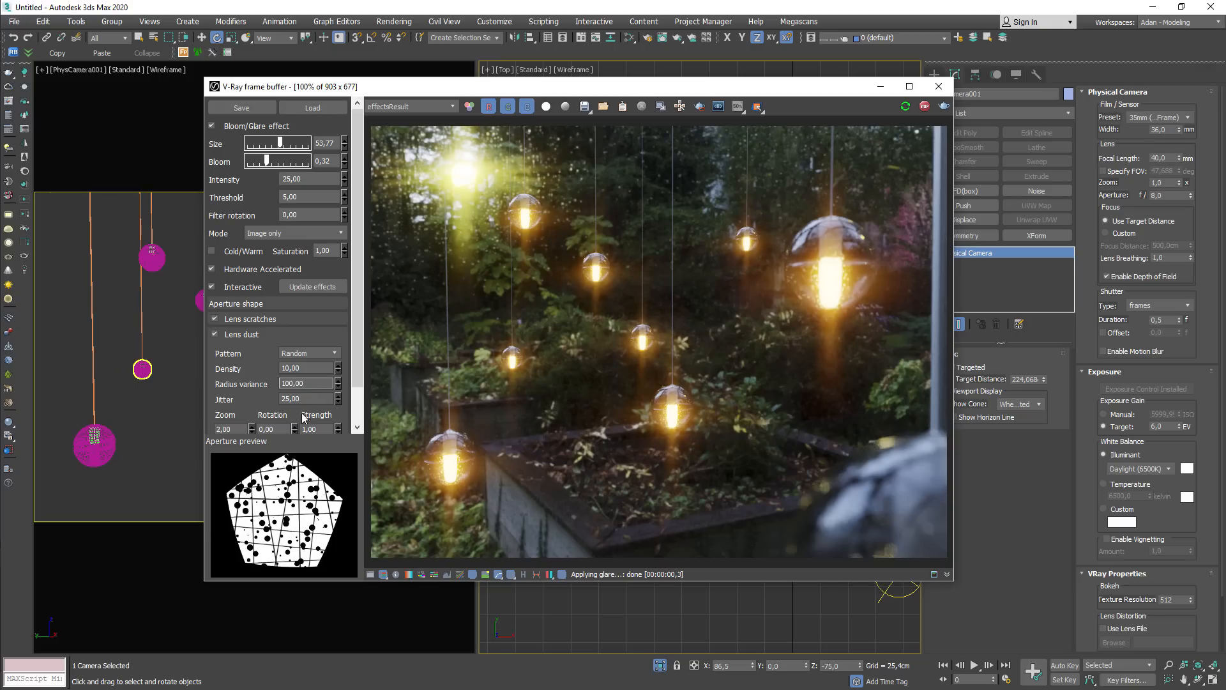
left_click(276, 398)
type("0")
key("Return")
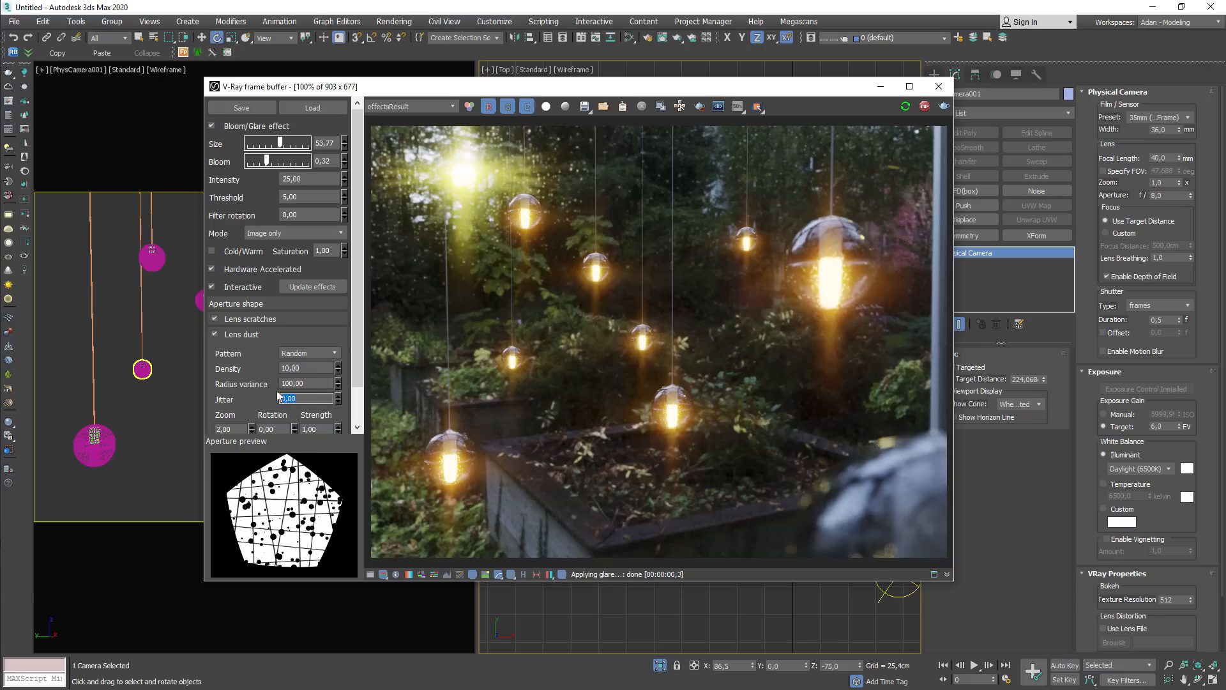
Step: Try the Square pattern for the lens dust, and settle on Hexagonal with a density of 25
left_click(309, 354)
left_click(320, 336)
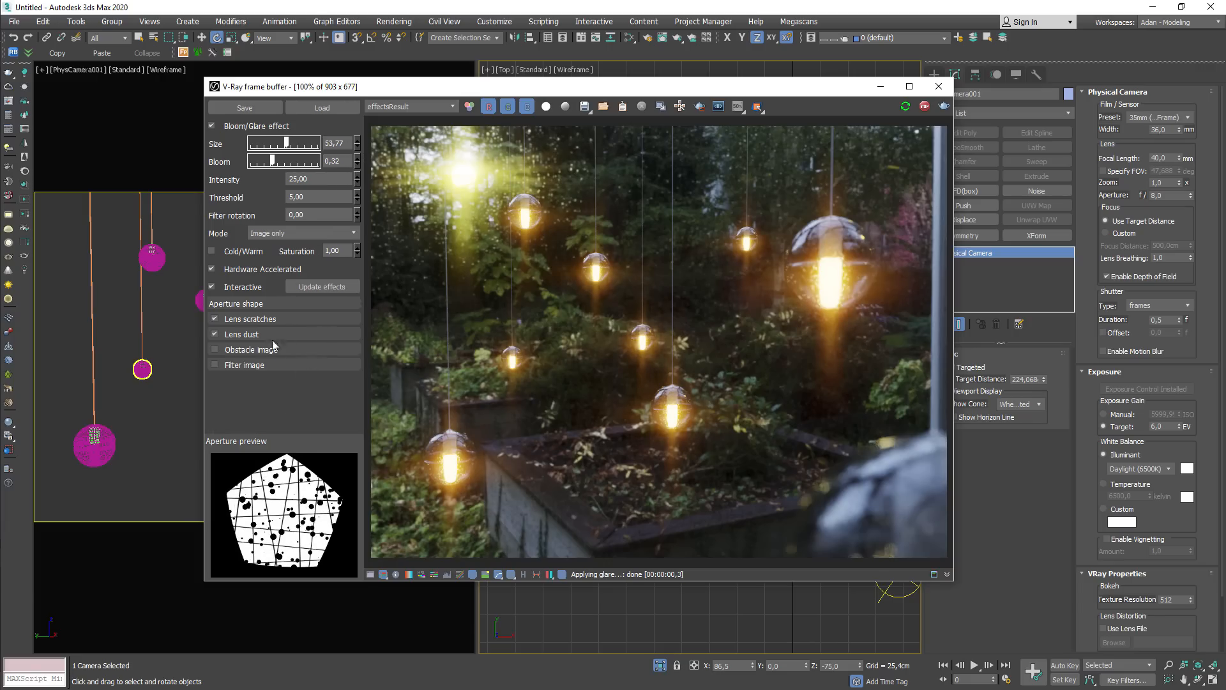
left_click(273, 338)
left_click(292, 353)
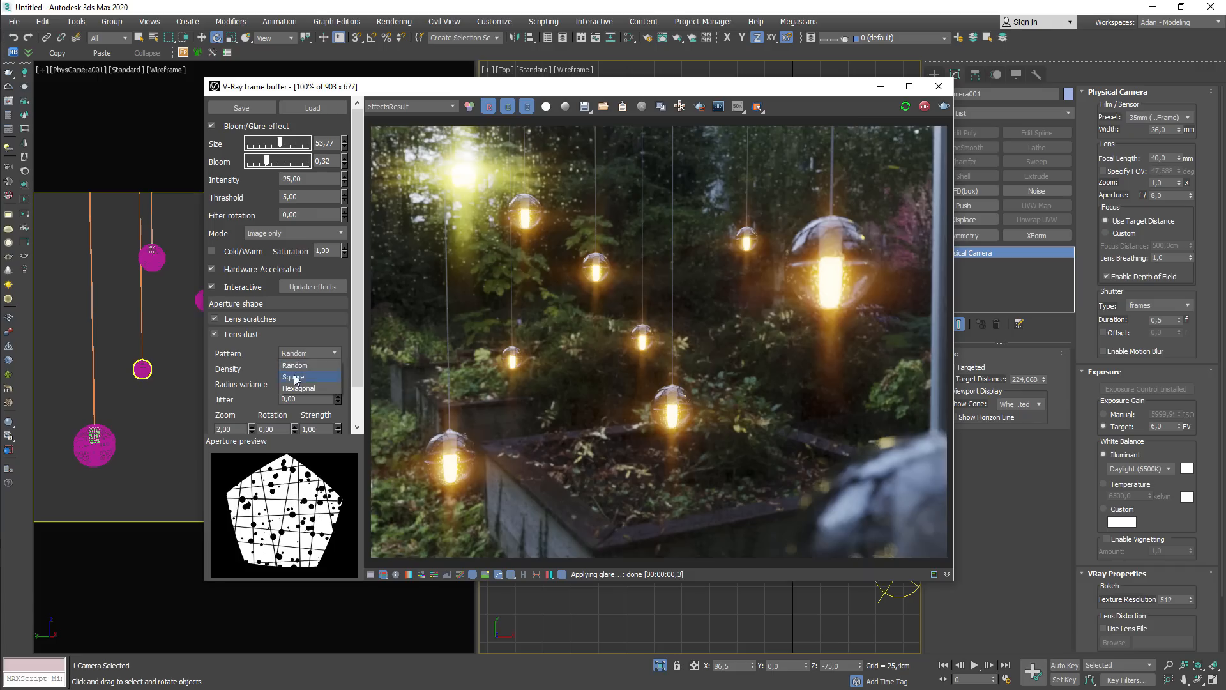
left_click(294, 377)
left_click(304, 355)
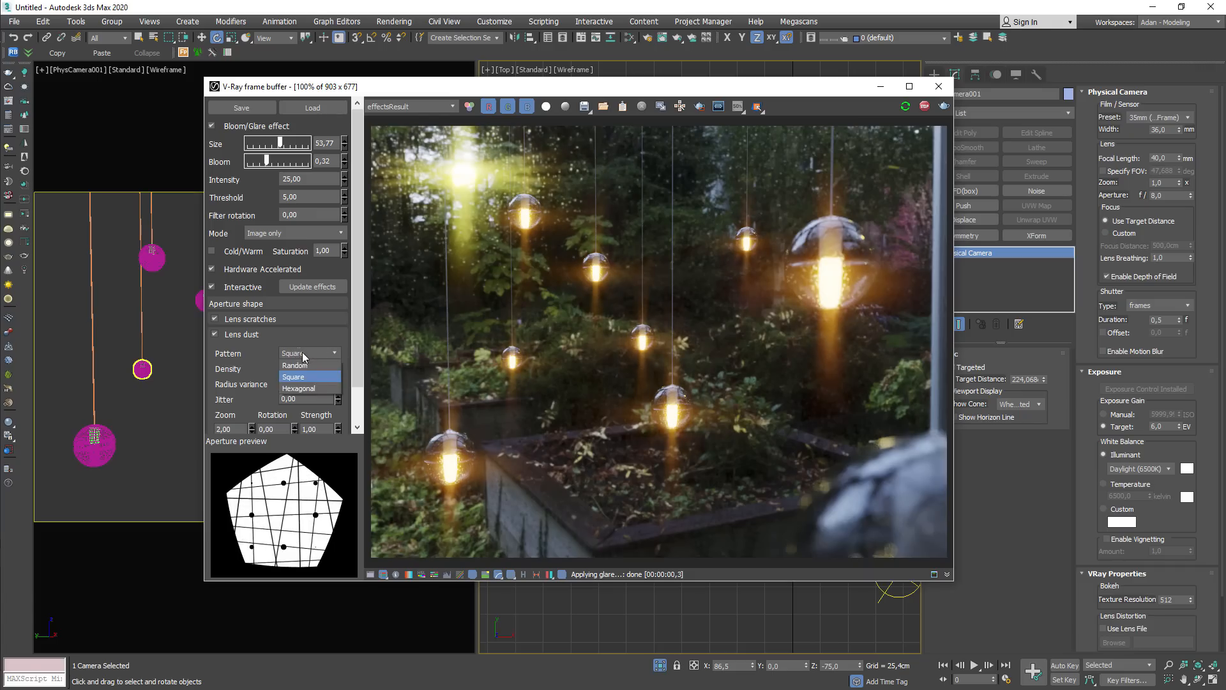
left_click(301, 388)
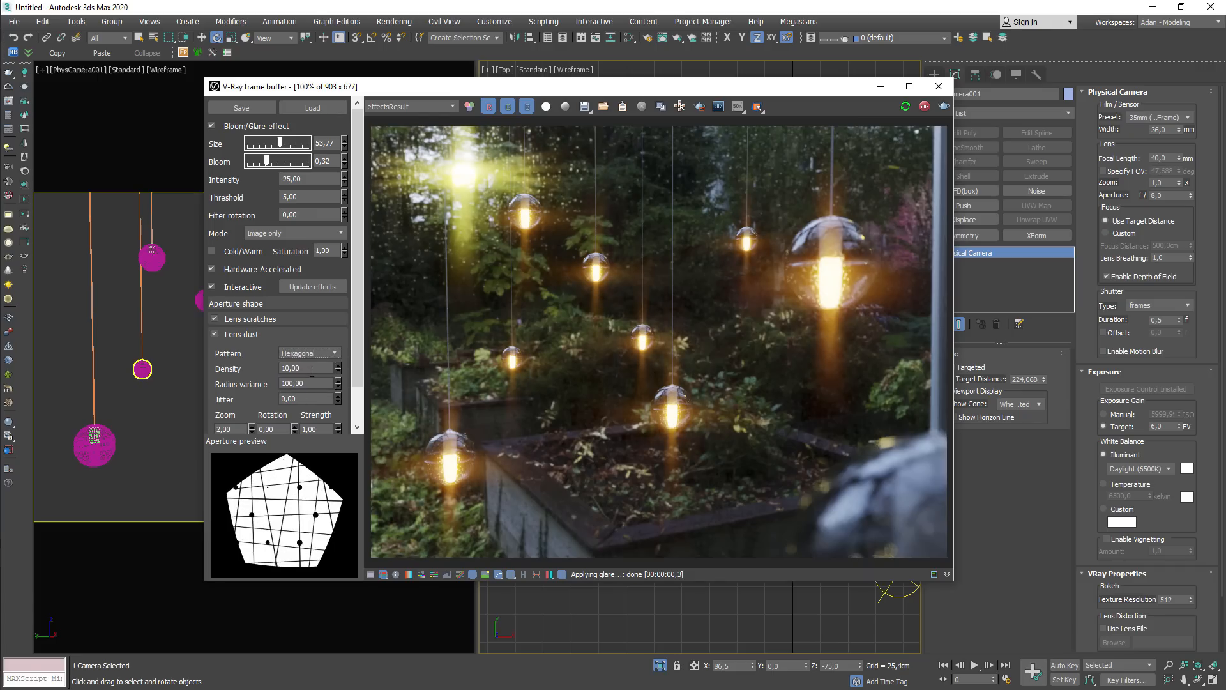
left_click(316, 369)
type("25")
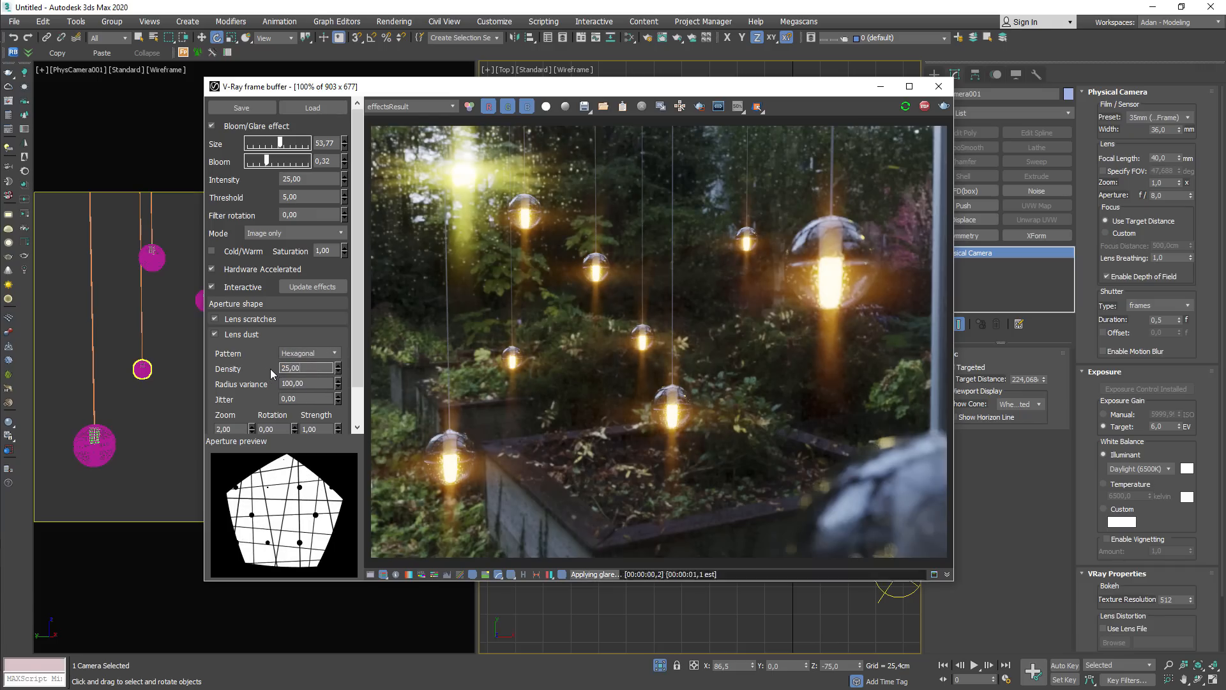
Step: Apply a lens dust density of 25 and set the dust's radius variance to 0
key("Return")
key("Tab")
type("0")
key("Return")
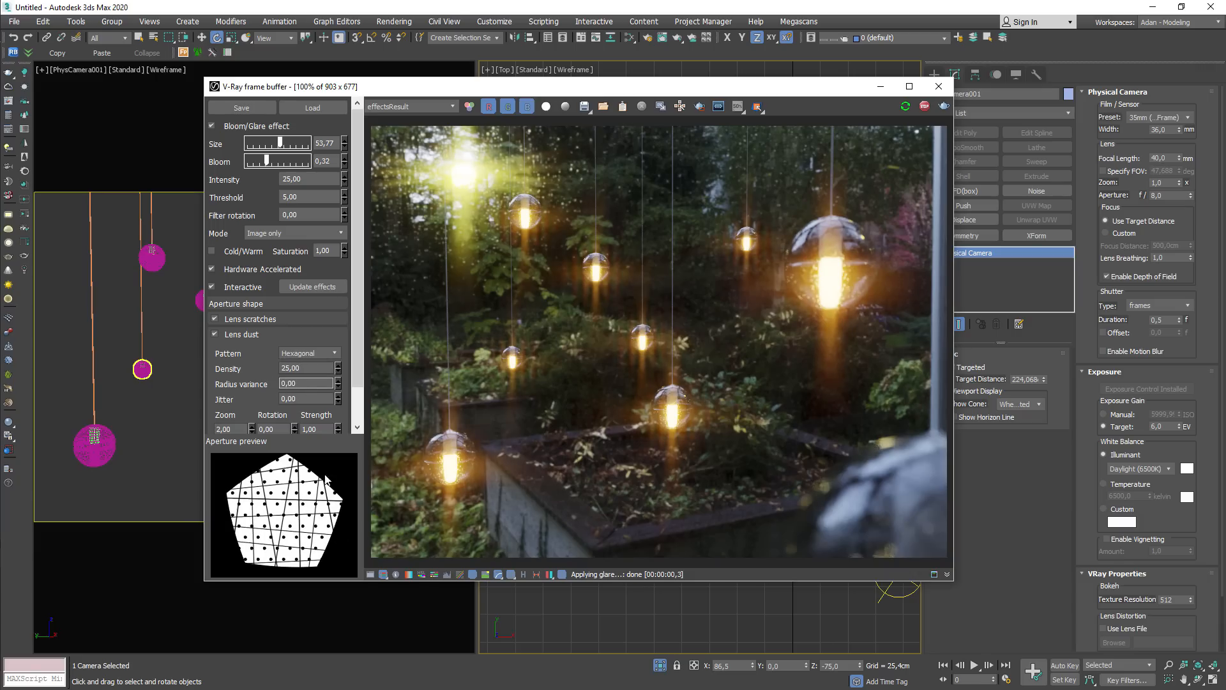
Step: Try a lens dust jitter of 25, and settle on a jitter of 50
key("Tab")
type("25")
key("Return")
type("50")
key("Return")
Step: Try a lens dust density of 50, and settle on a density of 35
double_click(307, 382)
key("shift+Tab")
type("50")
key("Return")
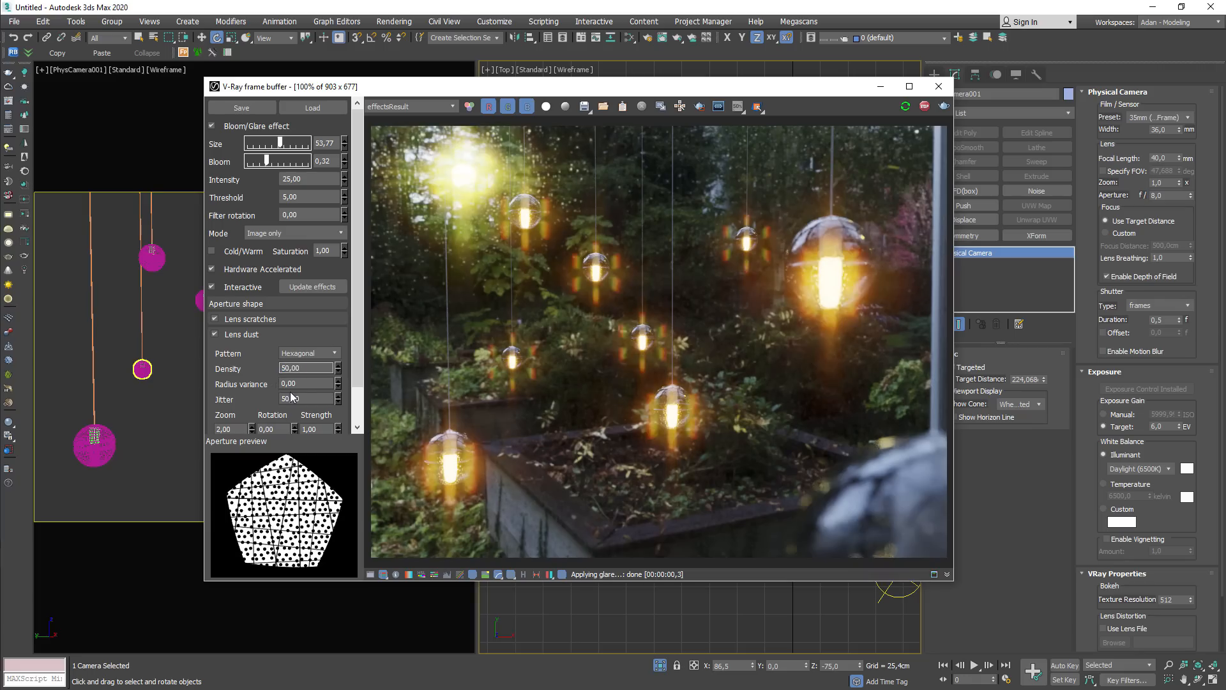
type("35")
key("Return")
Step: Try a lens dust radius variance of 10, and settle on 50
left_click(291, 384)
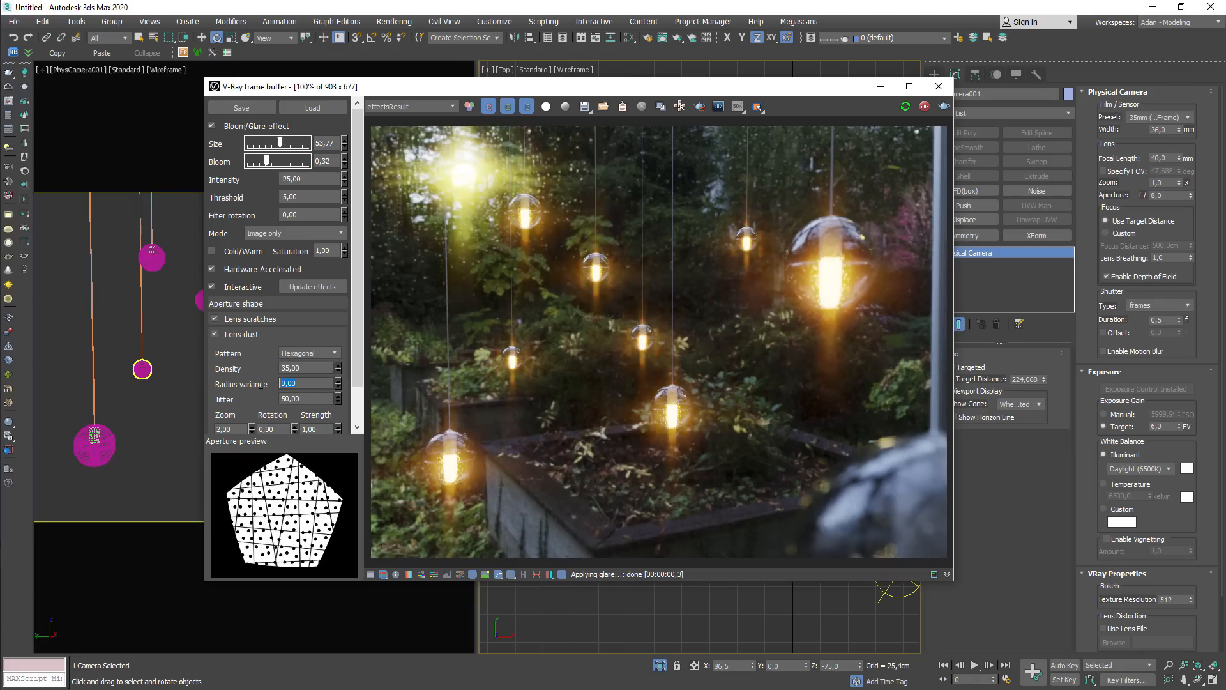
type("10")
key("Return")
type("50")
key("Return")
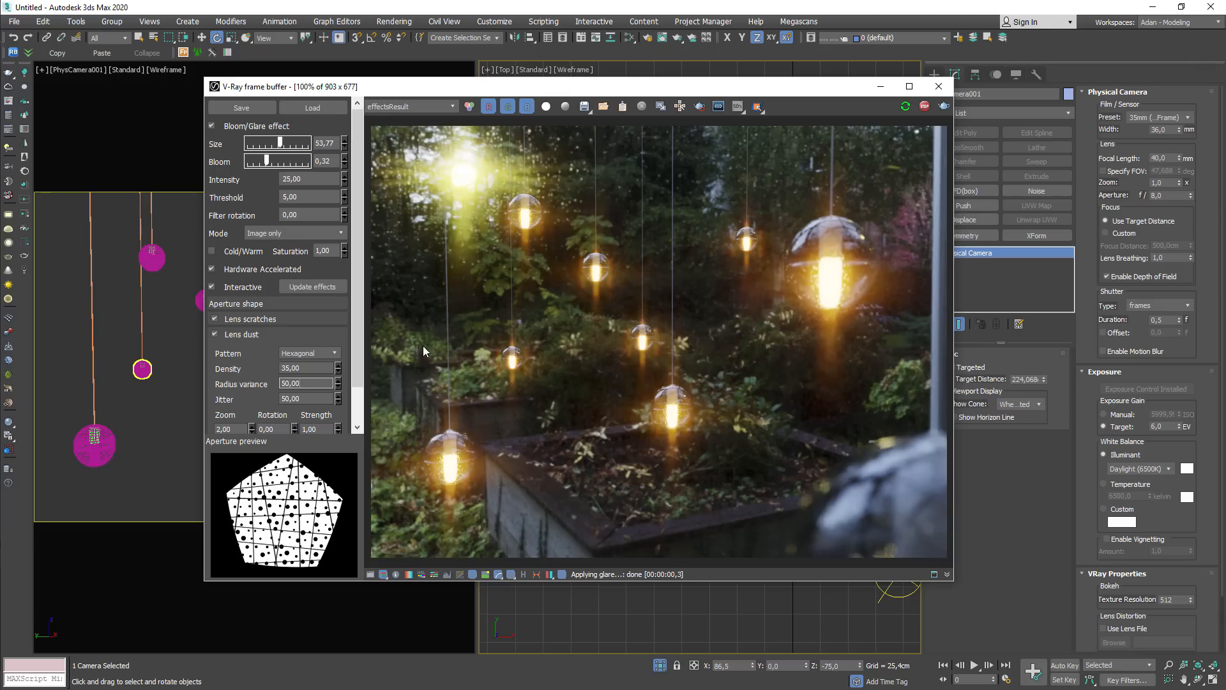
Step: Collapse the lens dust settings, expand the lens scratches settings, and save the lens effects as prueba01
left_click(242, 335)
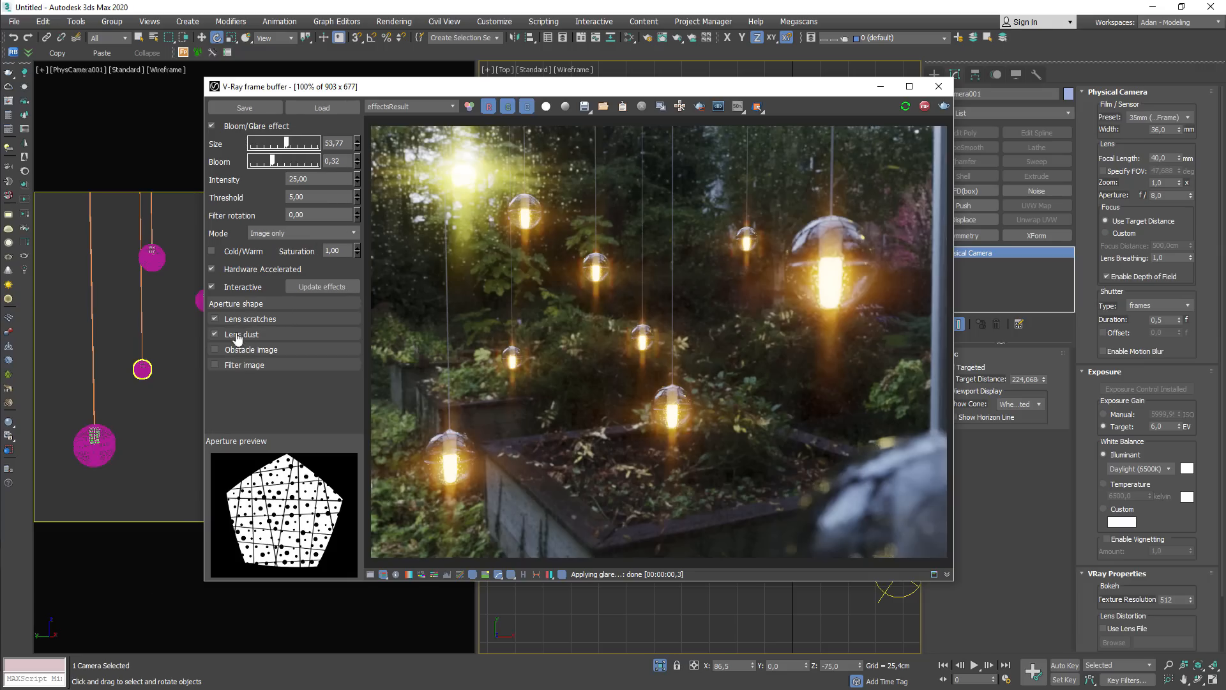
left_click(242, 321)
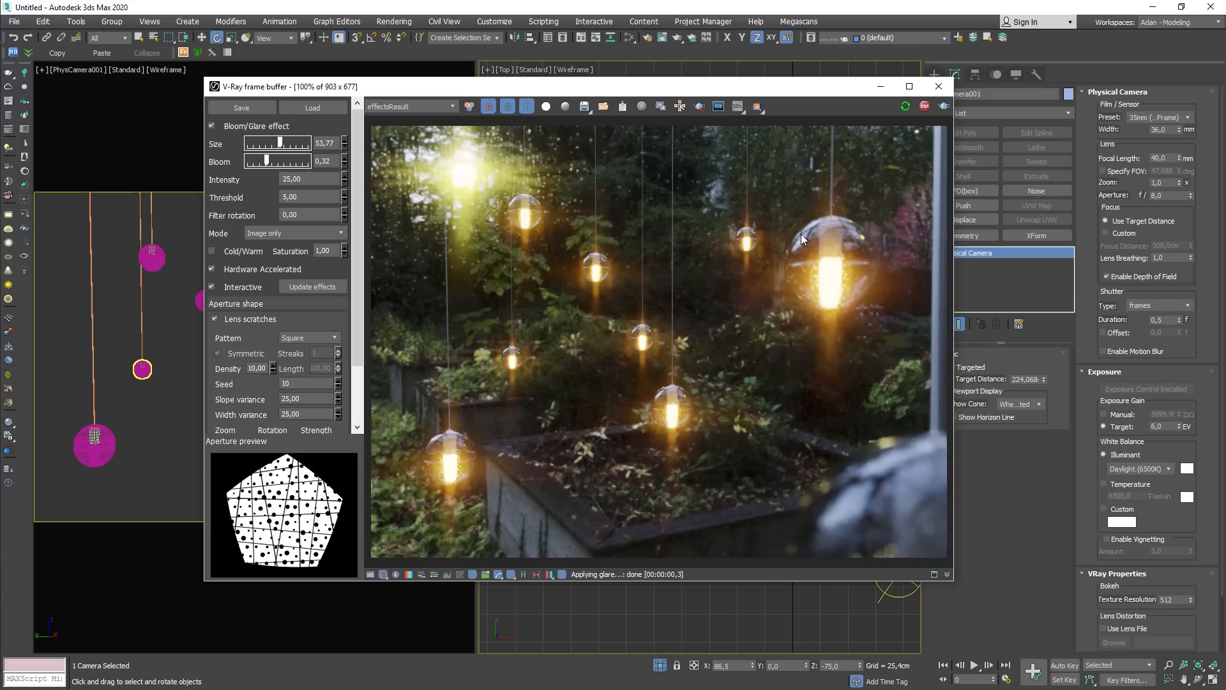
left_click(241, 106)
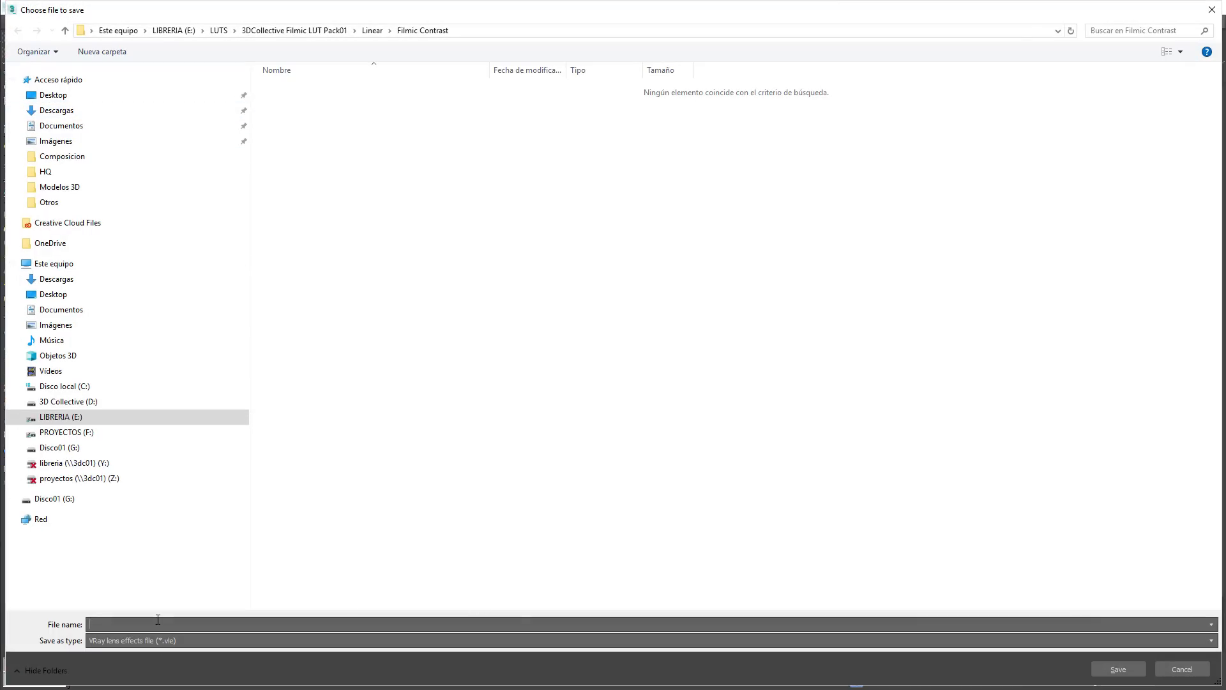
type("prueba01")
key("Return")
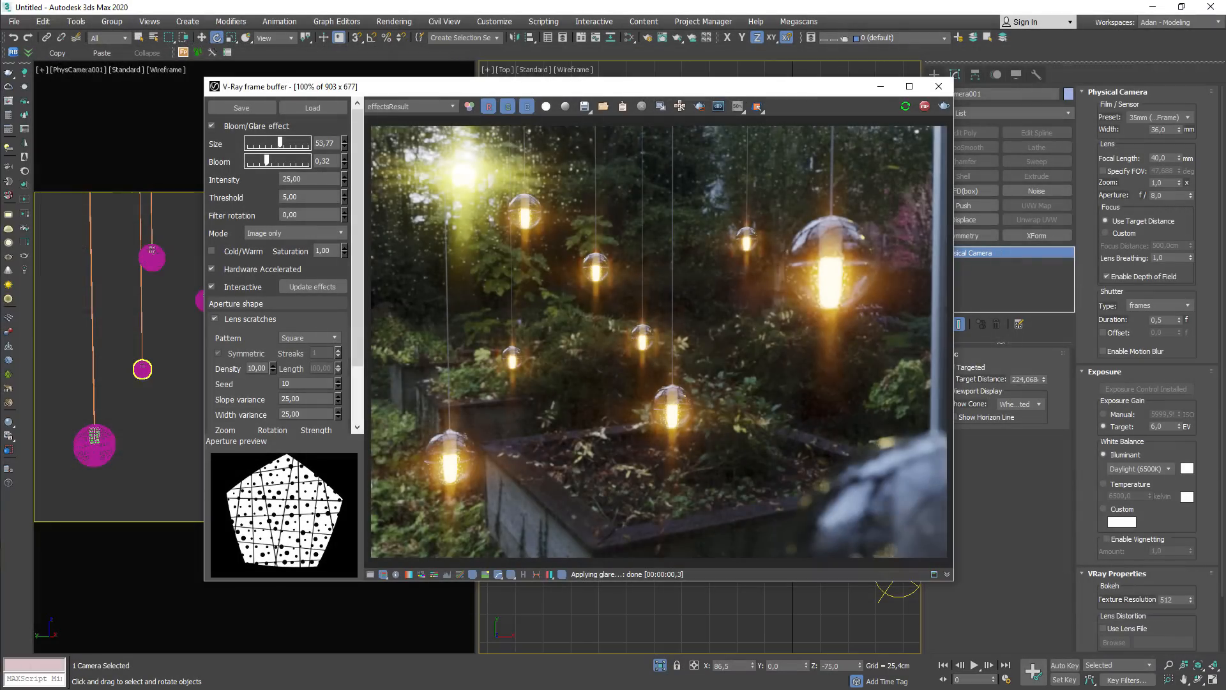
Step: Give the lens scratches a hexagonal pattern with seed 560 and density 50
left_click(315, 337)
left_click(322, 361)
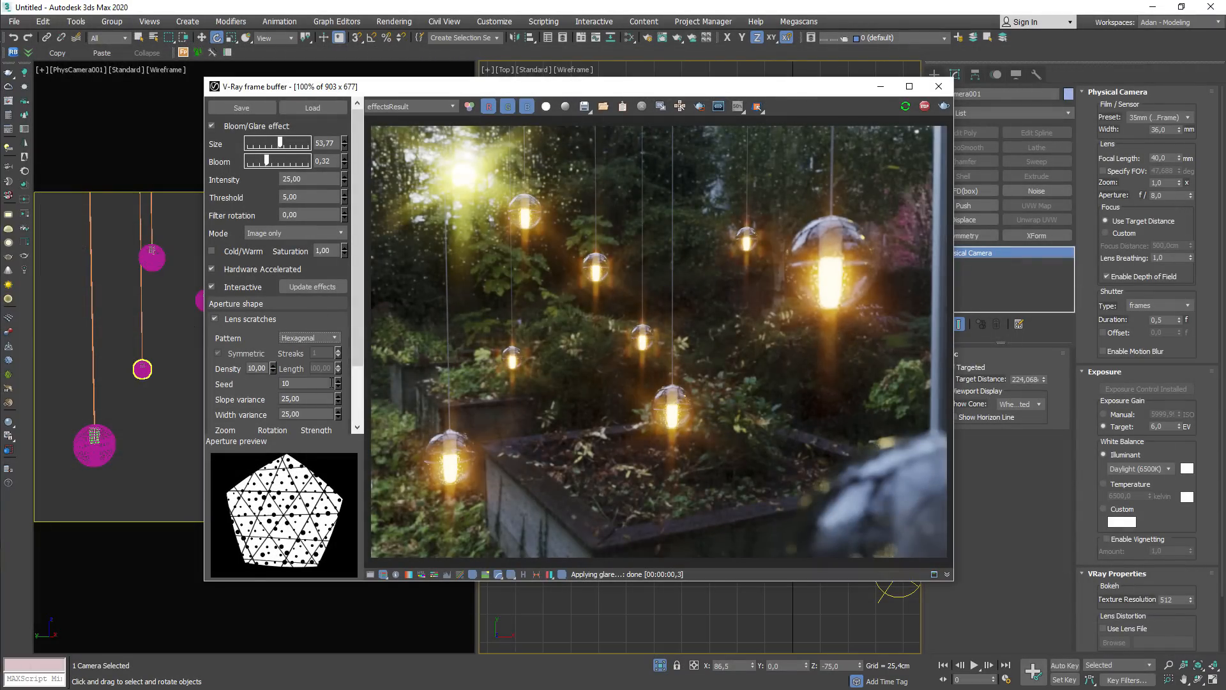
double_click(311, 383)
type("560")
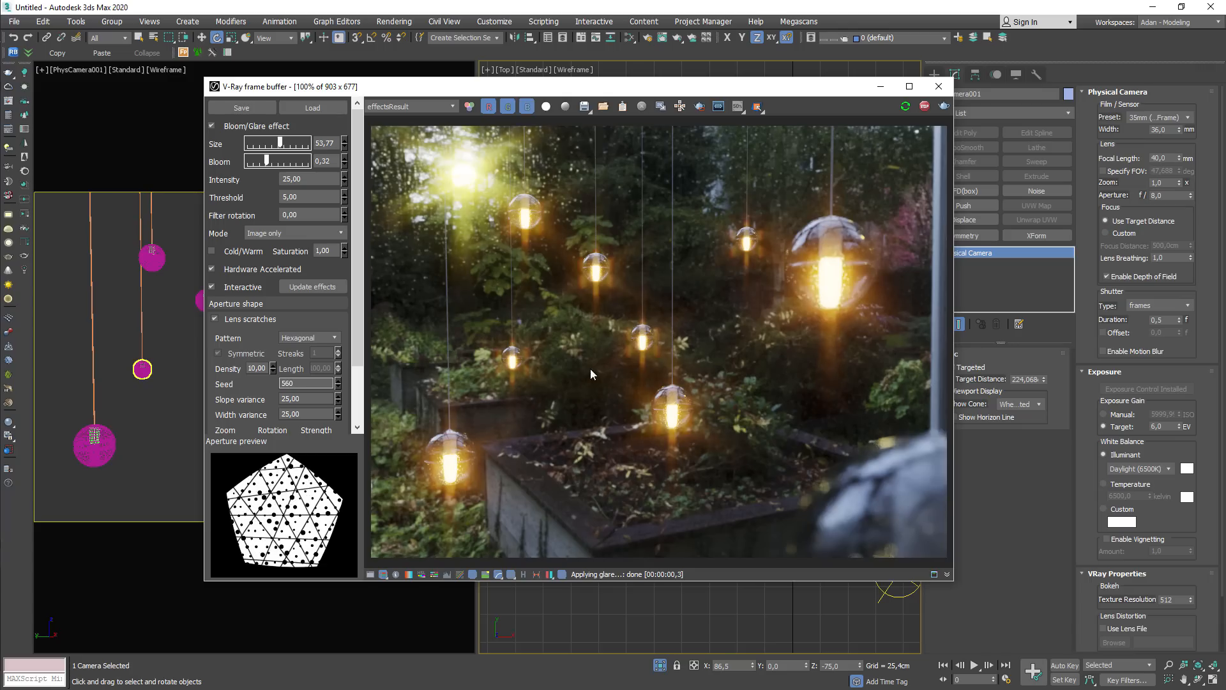
double_click(244, 368)
type("50")
key("Return")
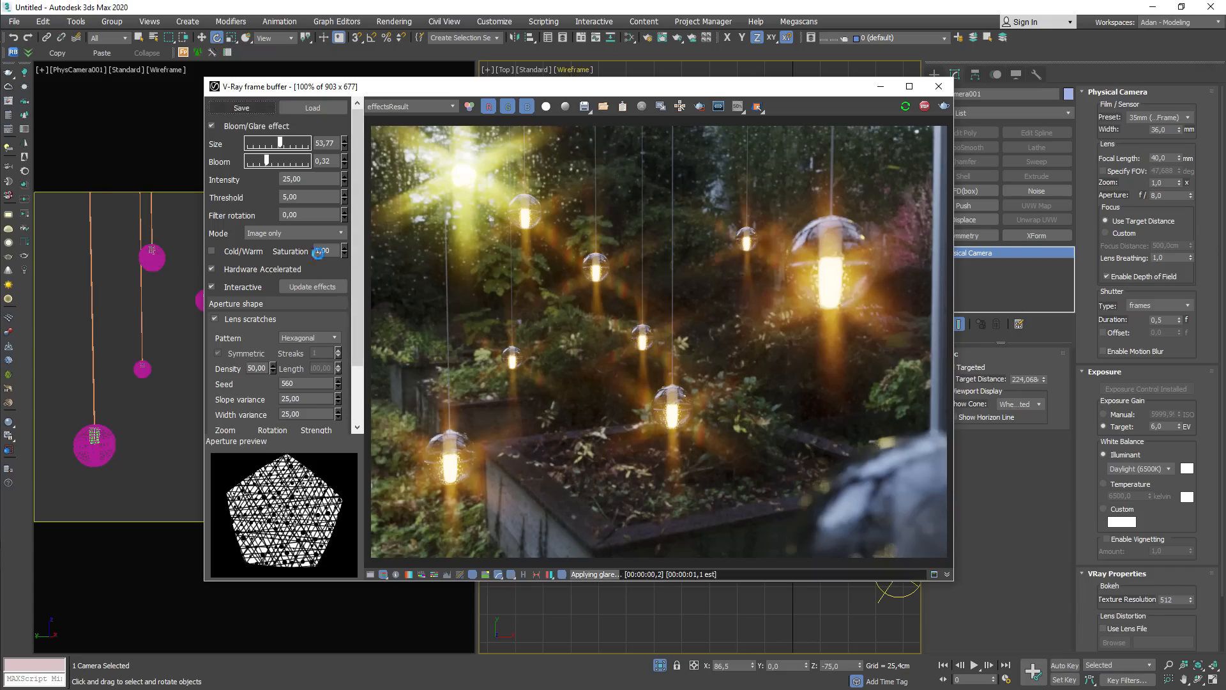
Step: Save the modified lens effects as a second preset file alongside prueba01.vle
left_click(241, 108)
left_click(297, 90)
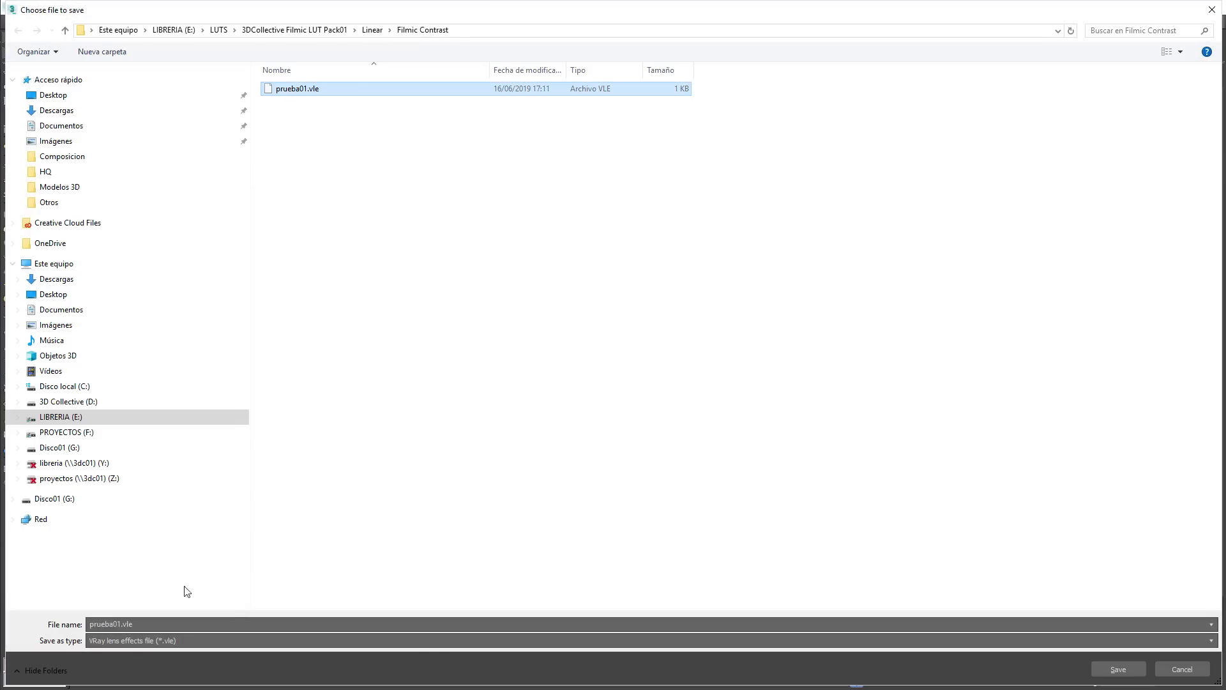
left_click(192, 624)
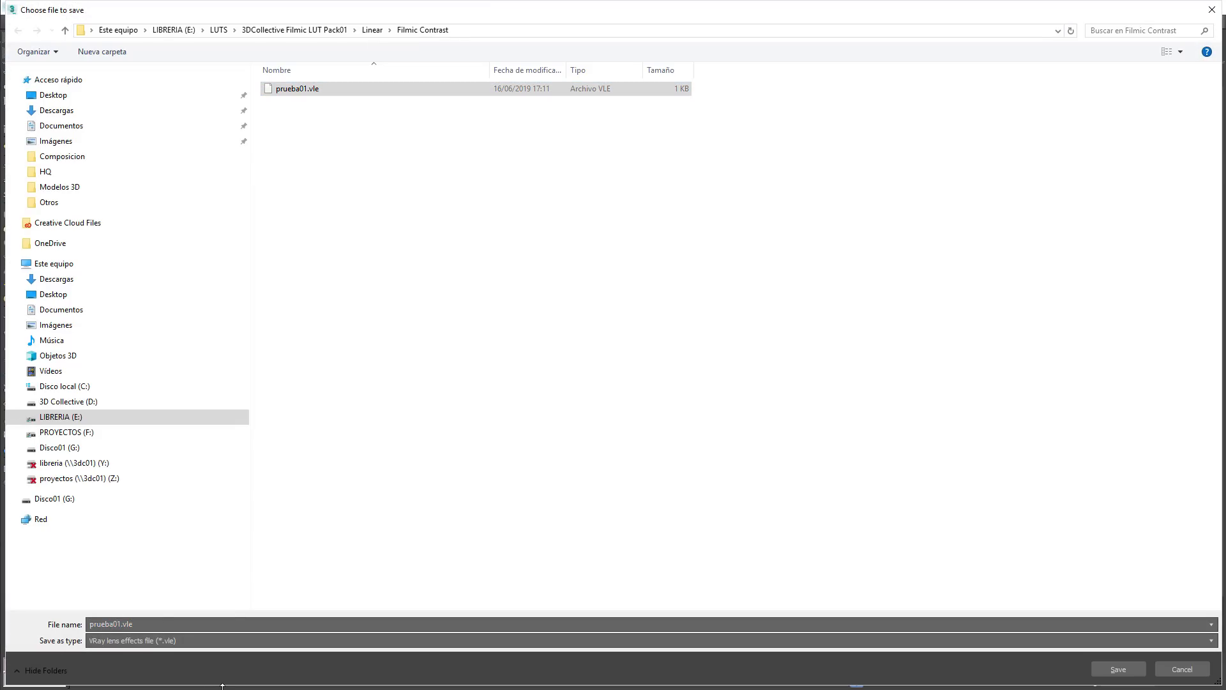
key("Return")
Step: Load the prueba01 lens effects preset
left_click(312, 108)
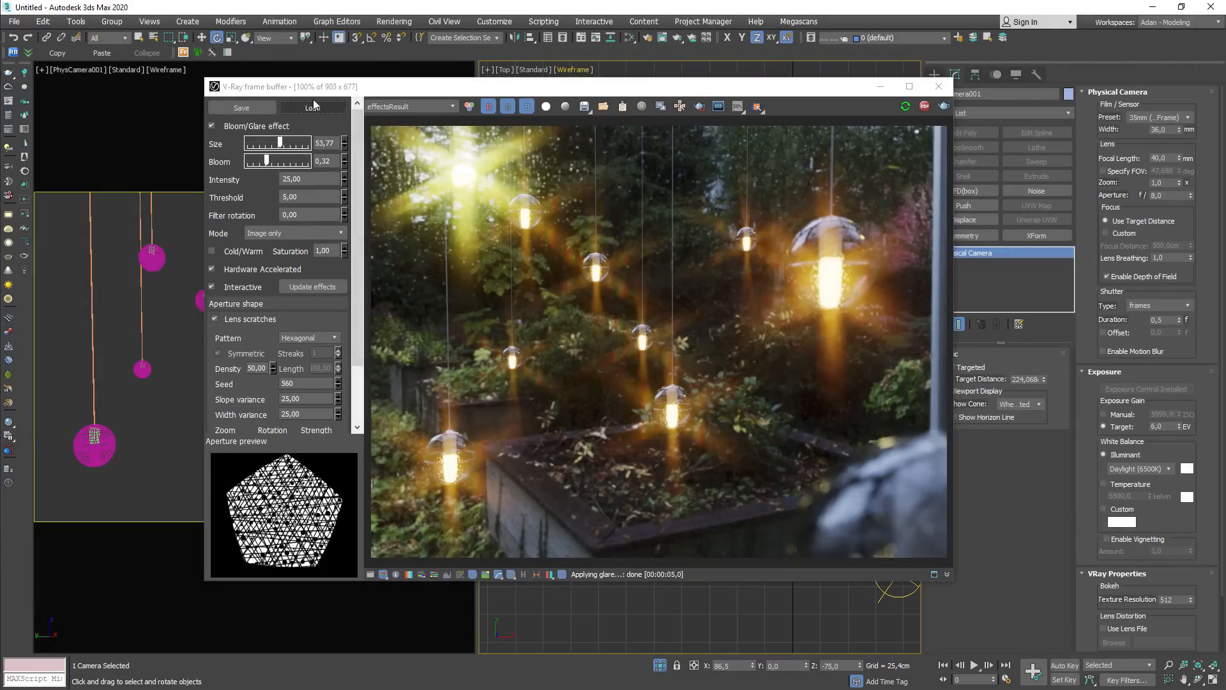
left_click(255, 90)
double_click(255, 91)
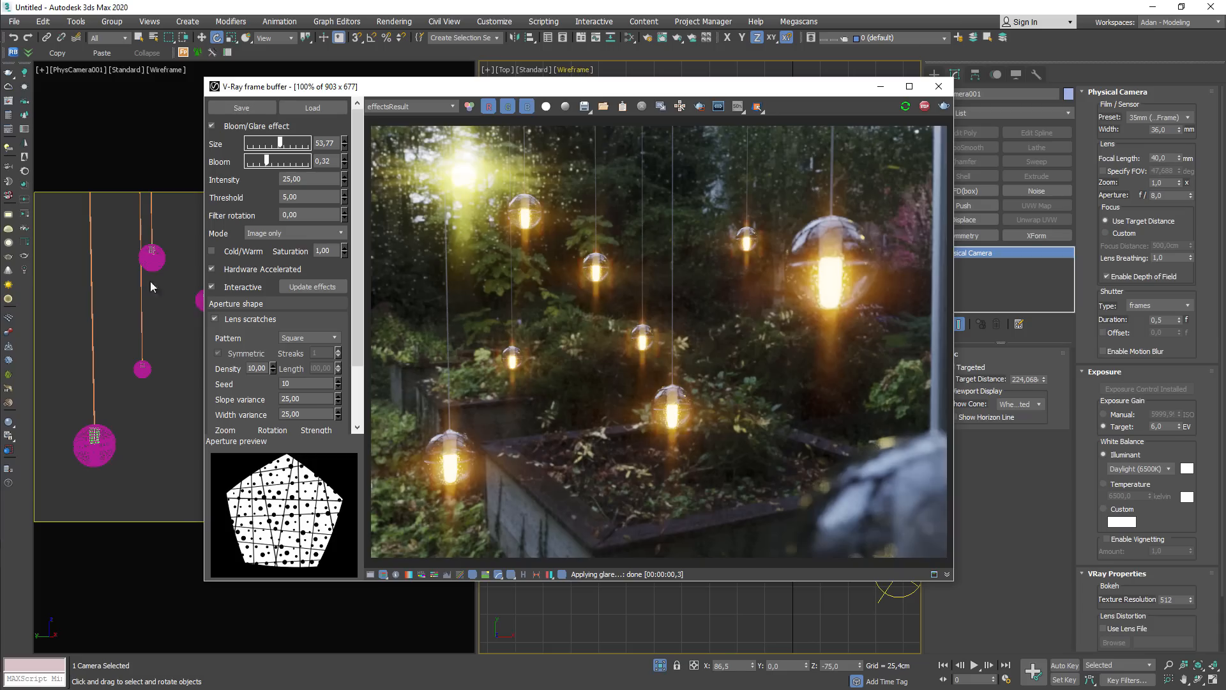
Step: Keep the bloom/glare mode at Image only and enable the Cold/Warm option
left_click(265, 234)
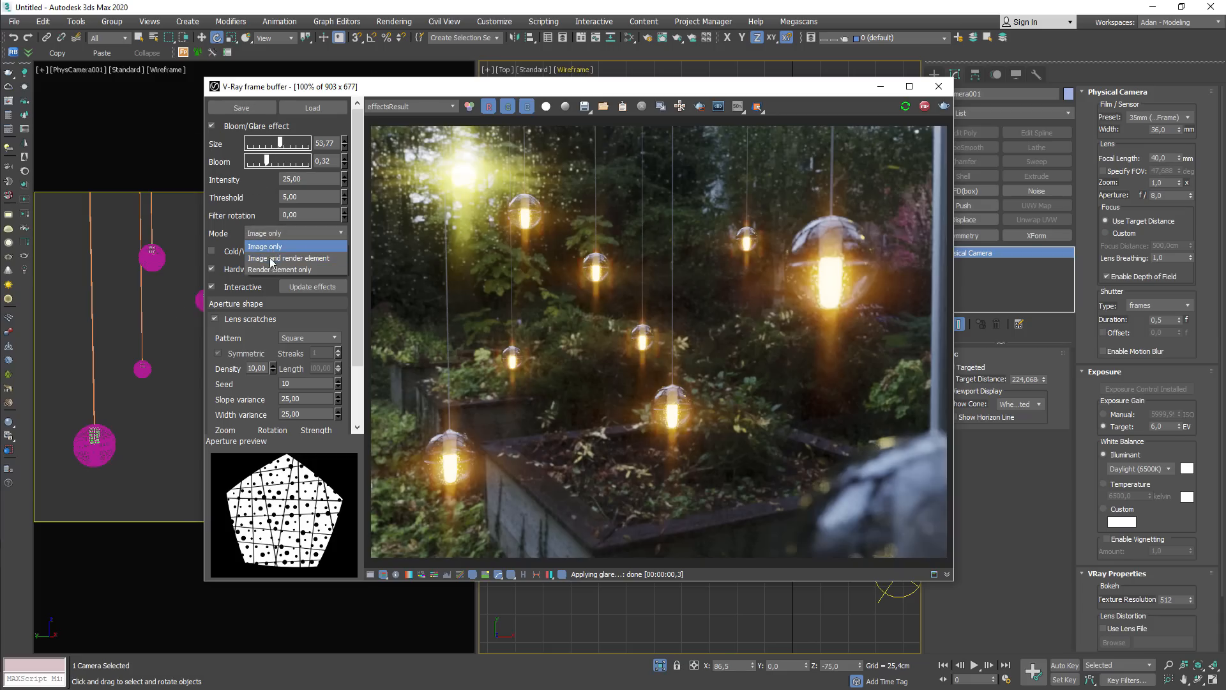
left_click(254, 247)
left_click(245, 251)
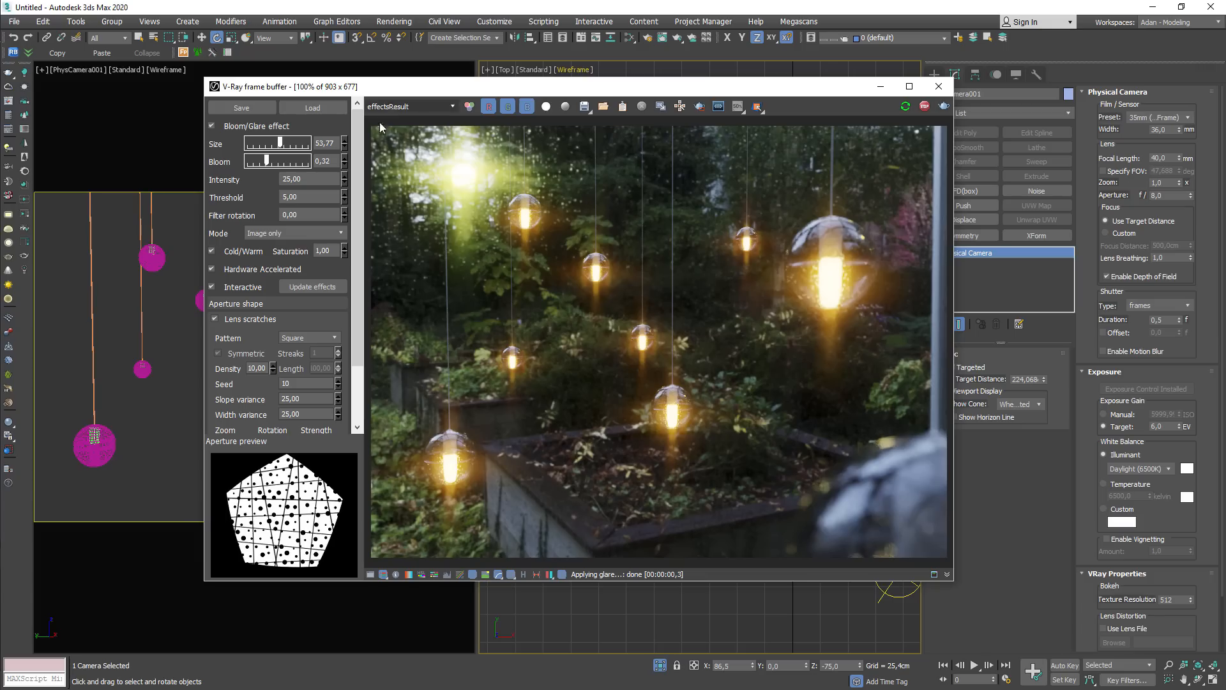
Step: Set the bloom/glare mode to Image and render element, and display the Glare channel
left_click(275, 234)
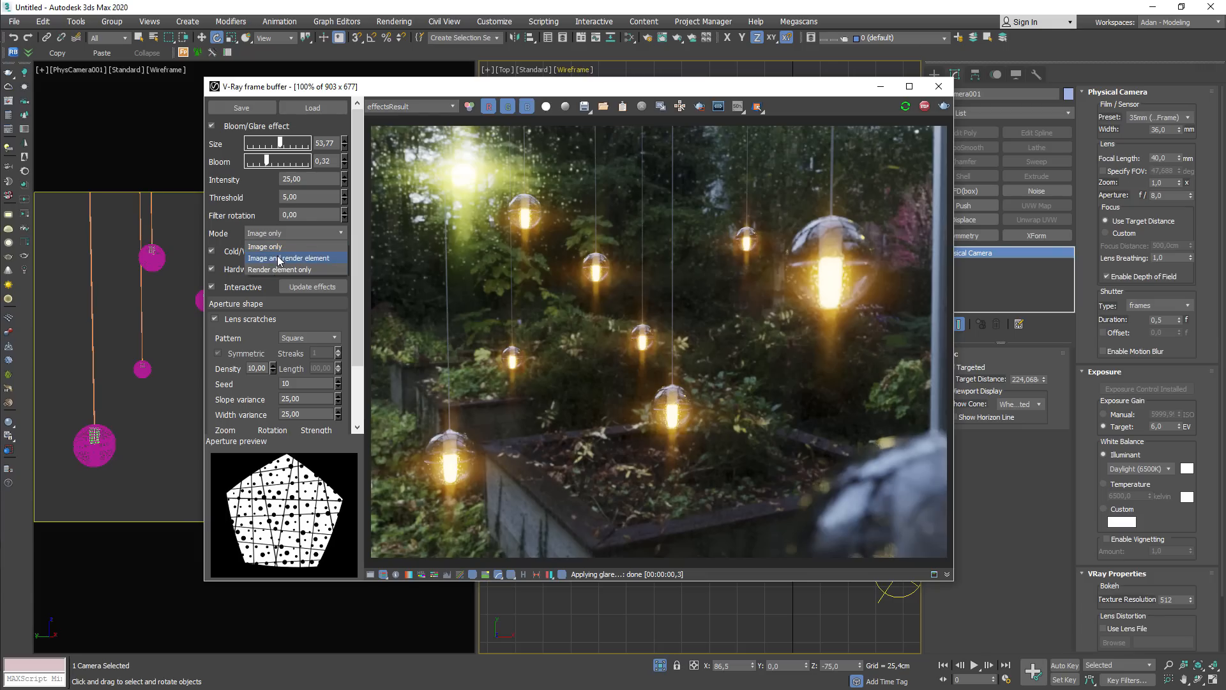
left_click(279, 258)
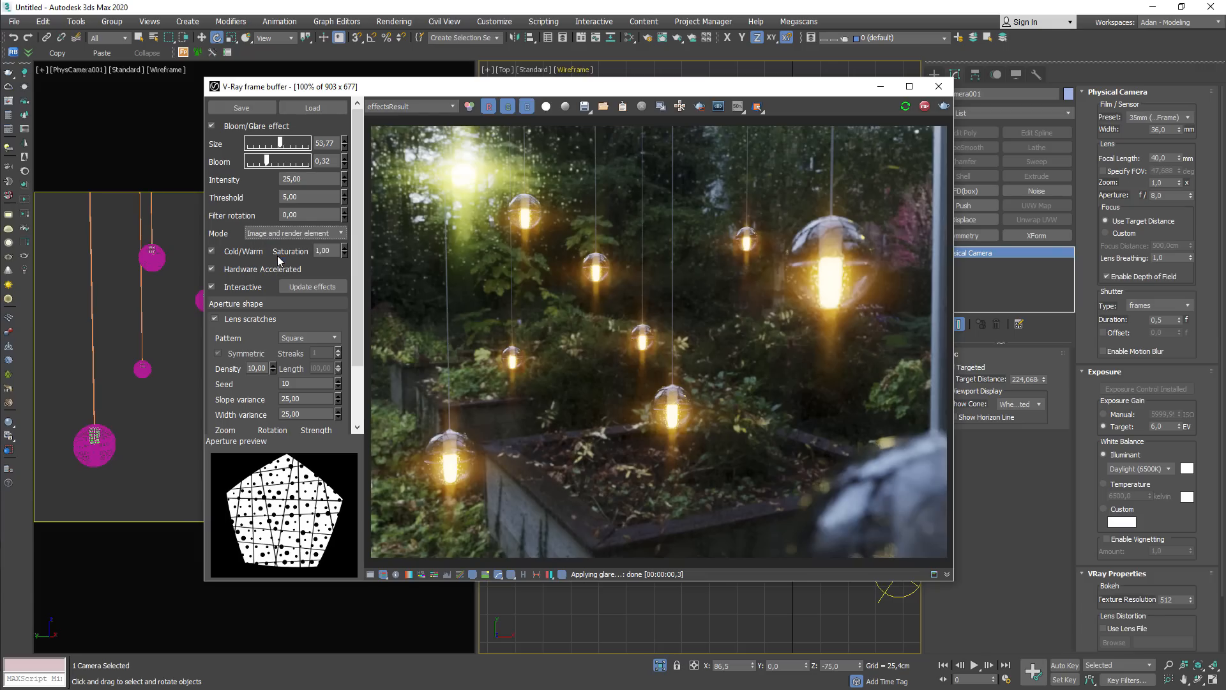
left_click(412, 106)
left_click(409, 167)
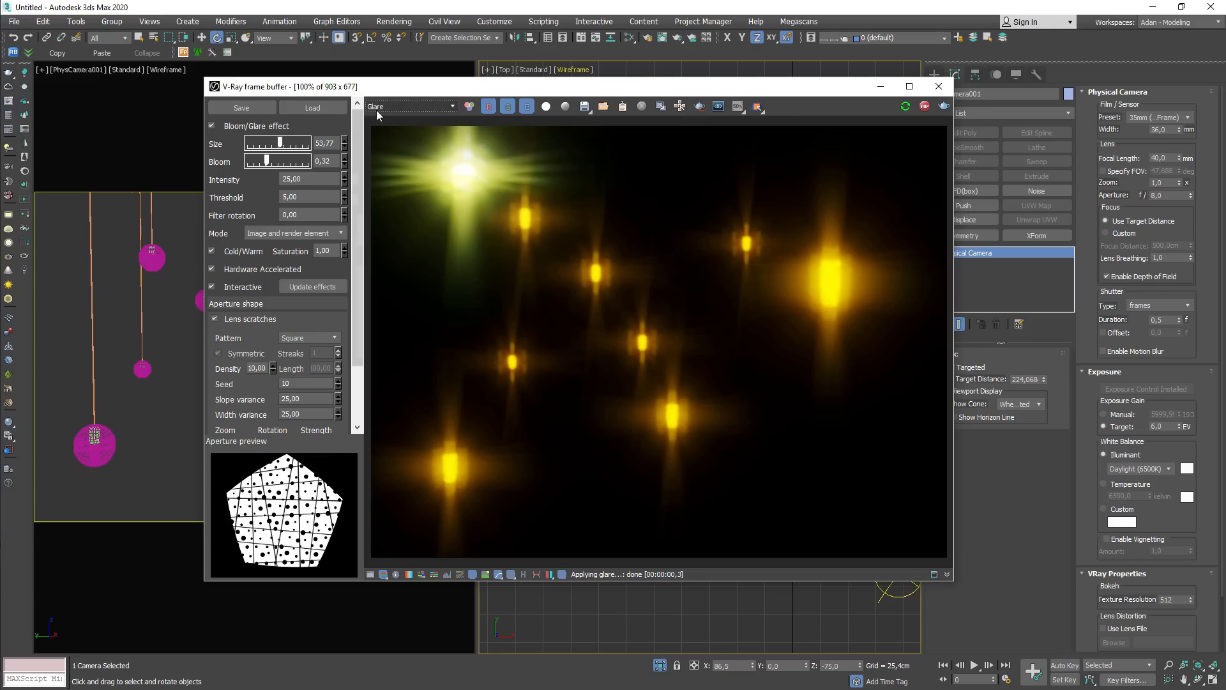
Step: Set the bloom/glare mode to Render element only and display the effectsResult channel
left_click(275, 233)
left_click(267, 266)
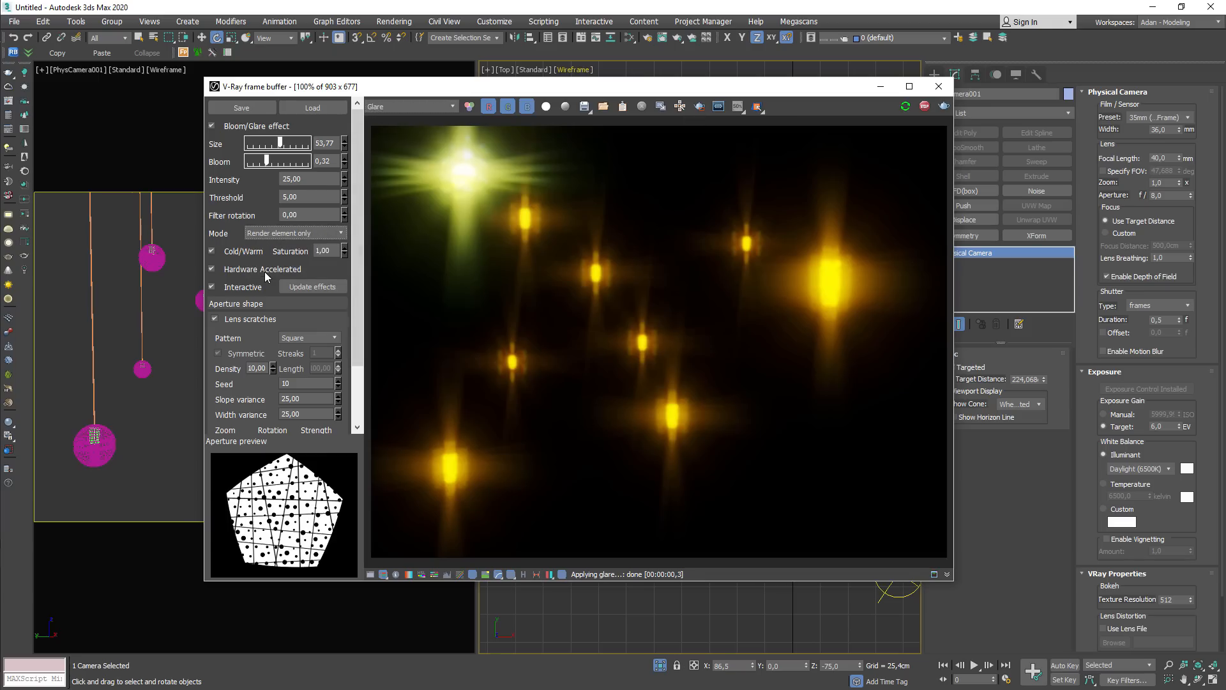
left_click(392, 108)
left_click(390, 169)
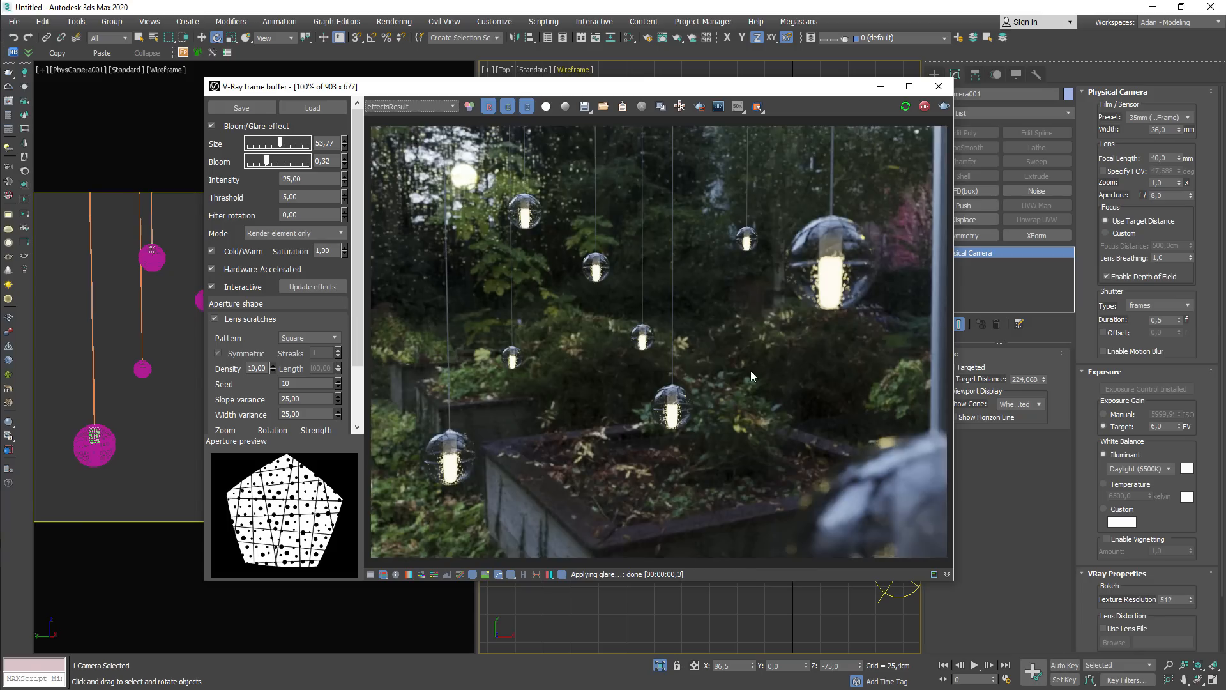
Step: Compare the effectsResult and Glare channels in Render element only mode, finishing on effectsResult
left_click(391, 106)
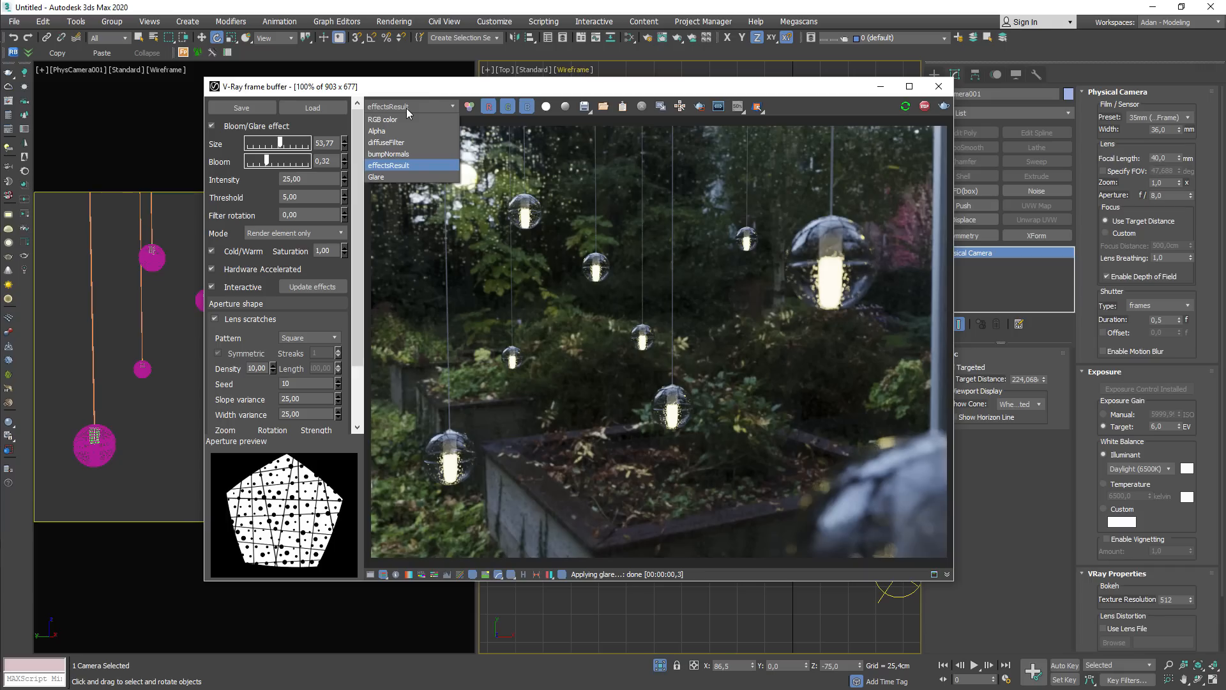
left_click(423, 92)
left_click(269, 234)
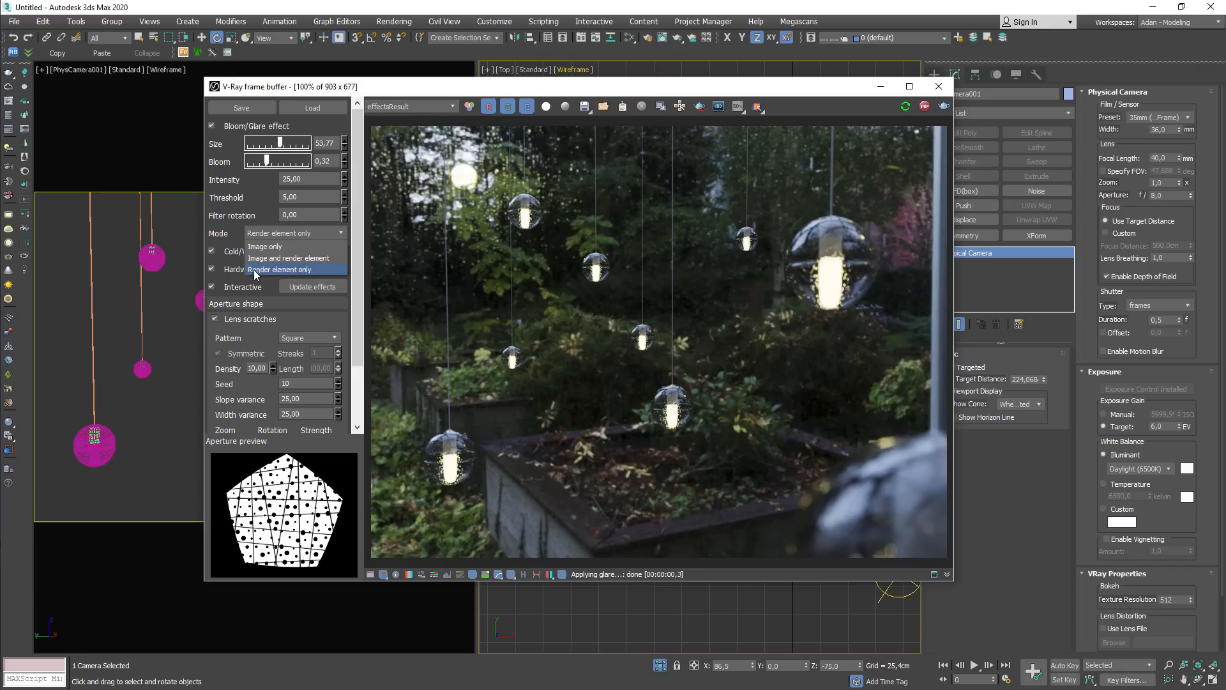
left_click(412, 107)
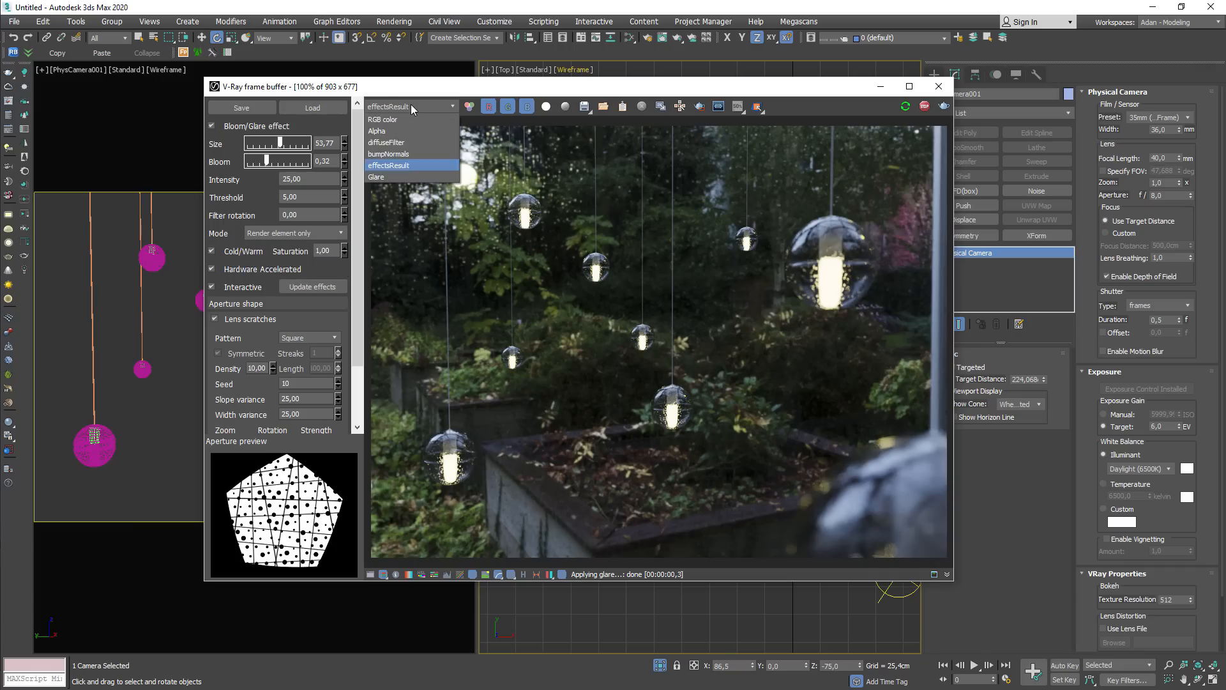
left_click(379, 165)
left_click(409, 107)
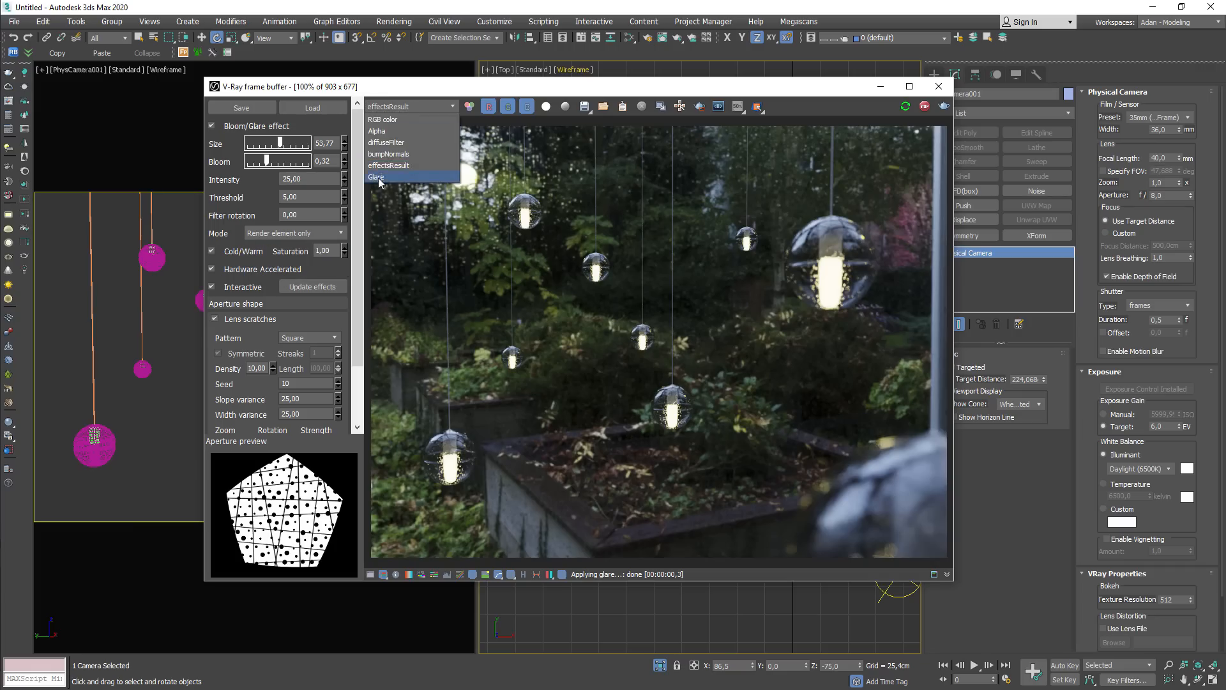
left_click(378, 177)
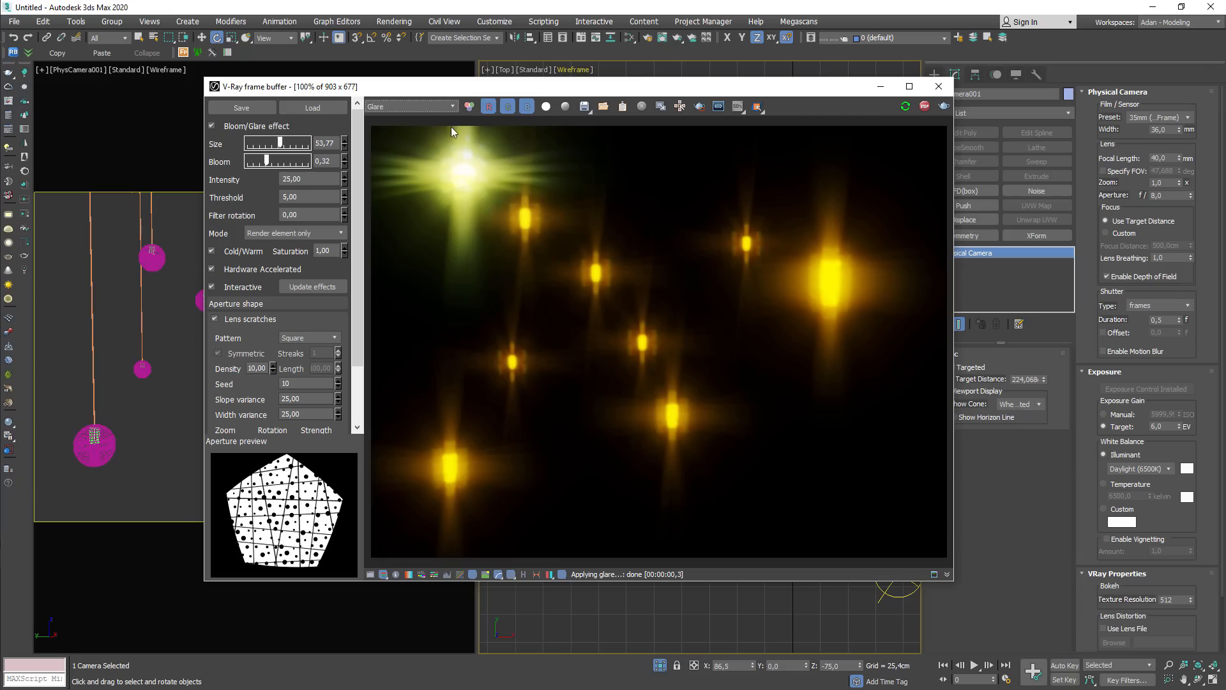
left_click(435, 103)
left_click(391, 166)
Step: Set the bloom/glare mode back to Image and render element
left_click(295, 234)
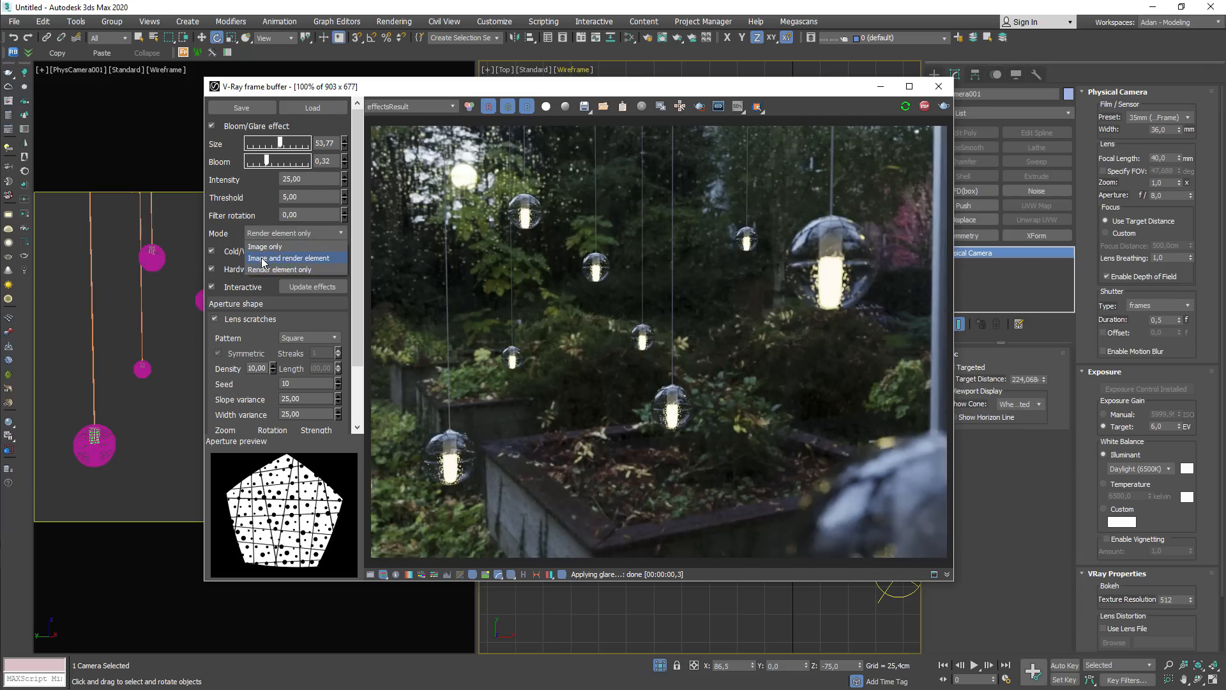
left_click(291, 258)
left_click(291, 233)
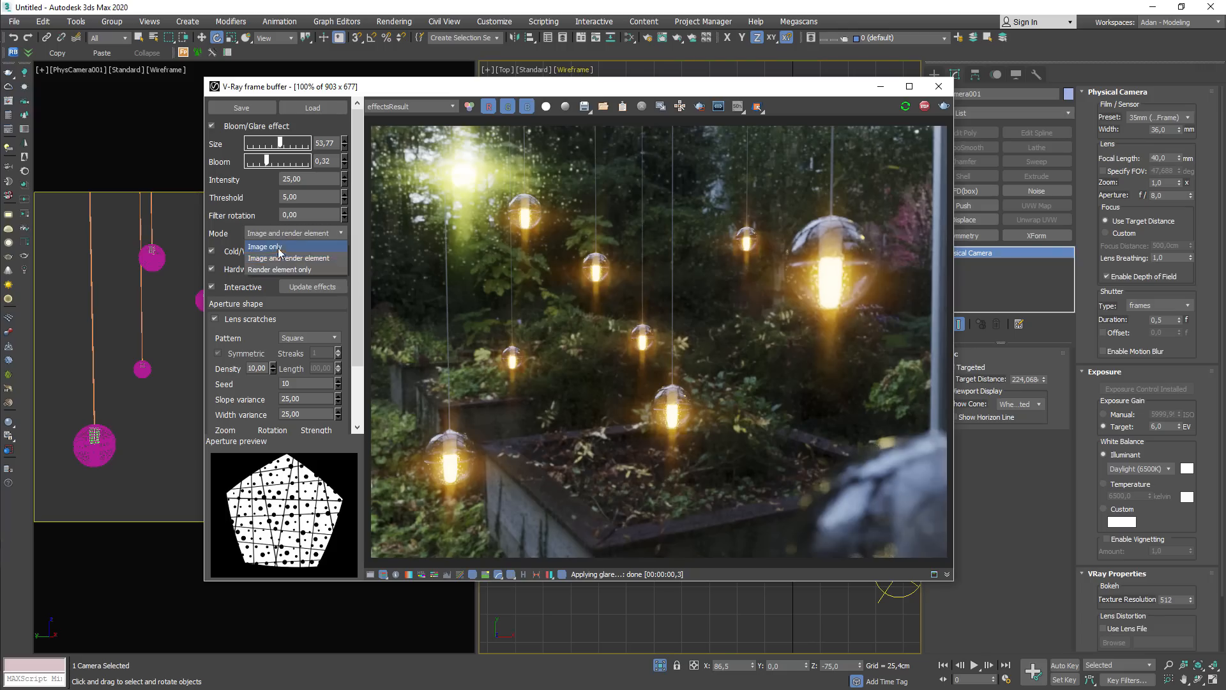
left_click(276, 256)
left_click(276, 233)
left_click(297, 258)
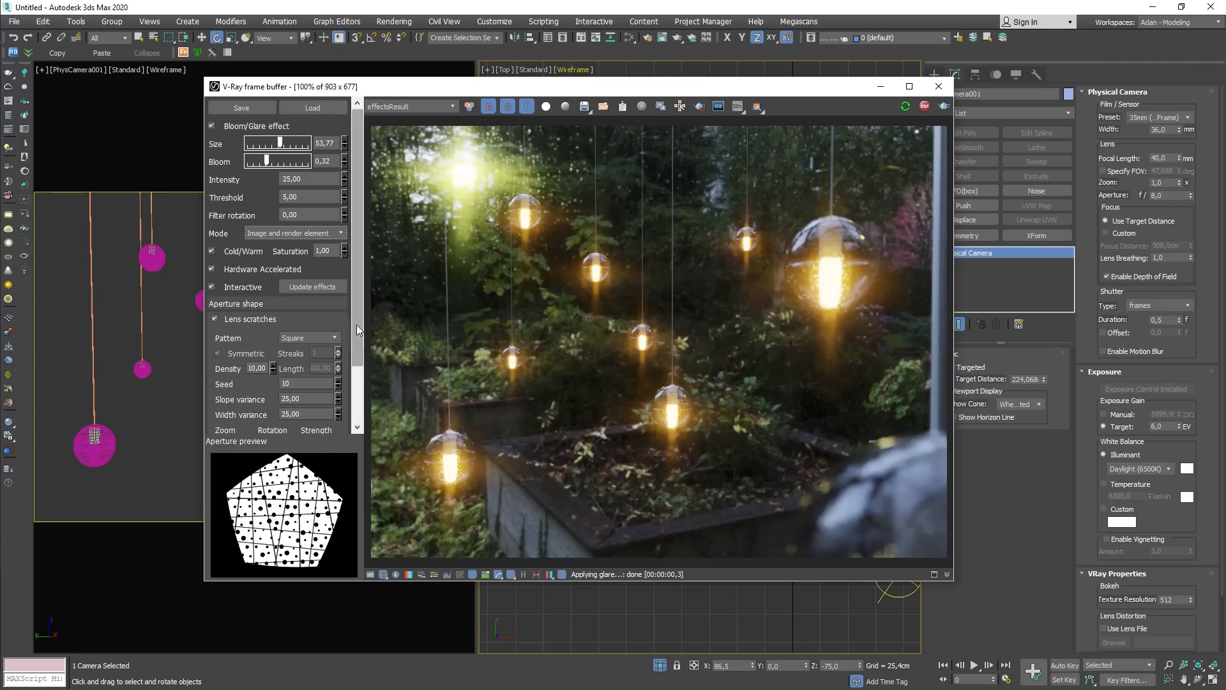
scroll(352, 390, "down", 3)
scroll(352, 392, "up", 3)
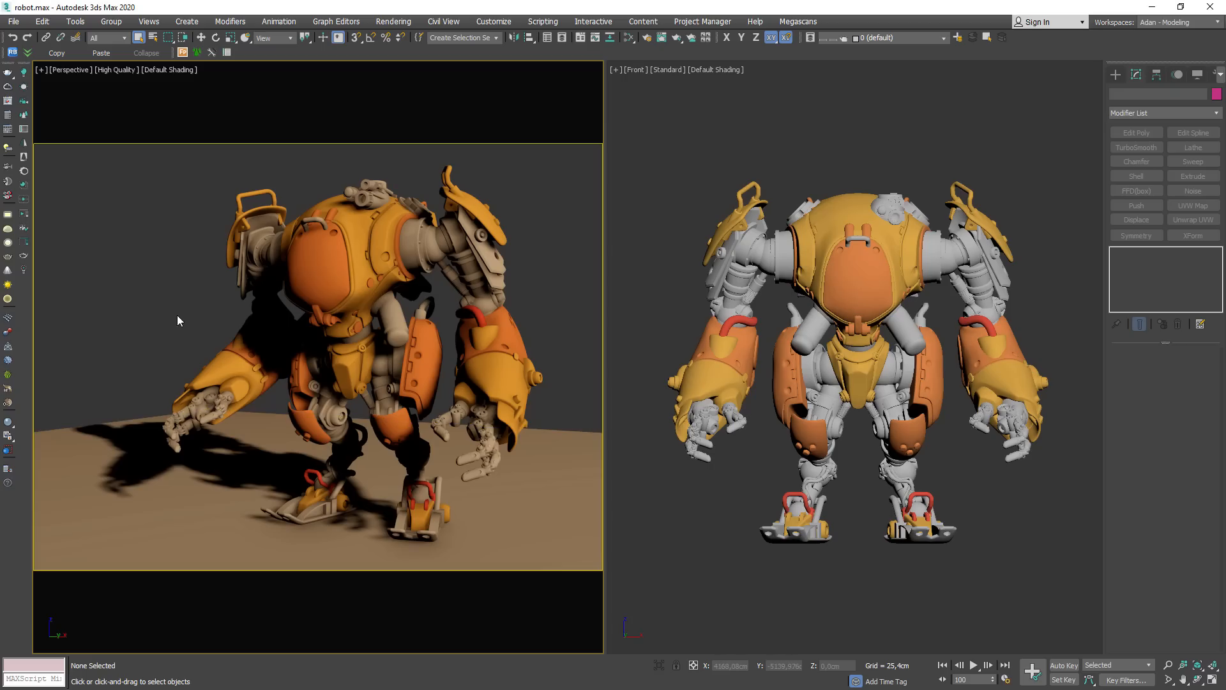
Step: Open the Environment and Effects settings and examine the parameters of the VRayToon atmosphere effect
key("8")
scroll(319, 287, "down", 5)
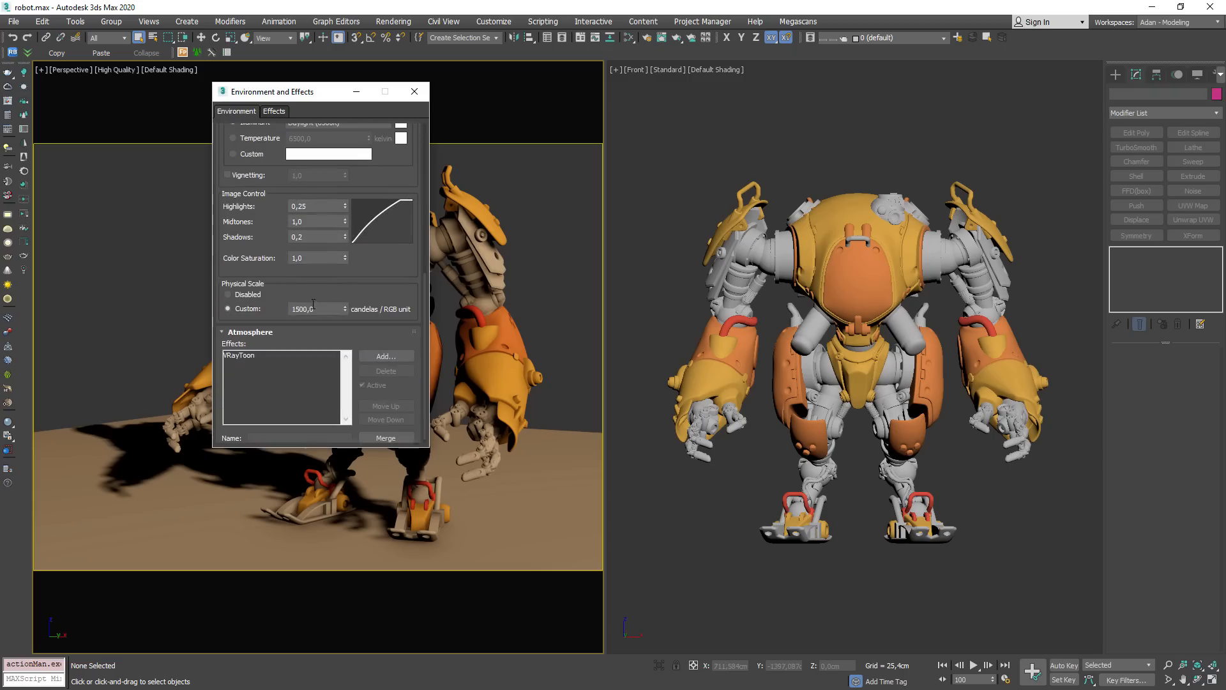
scroll(291, 320, "down", 2)
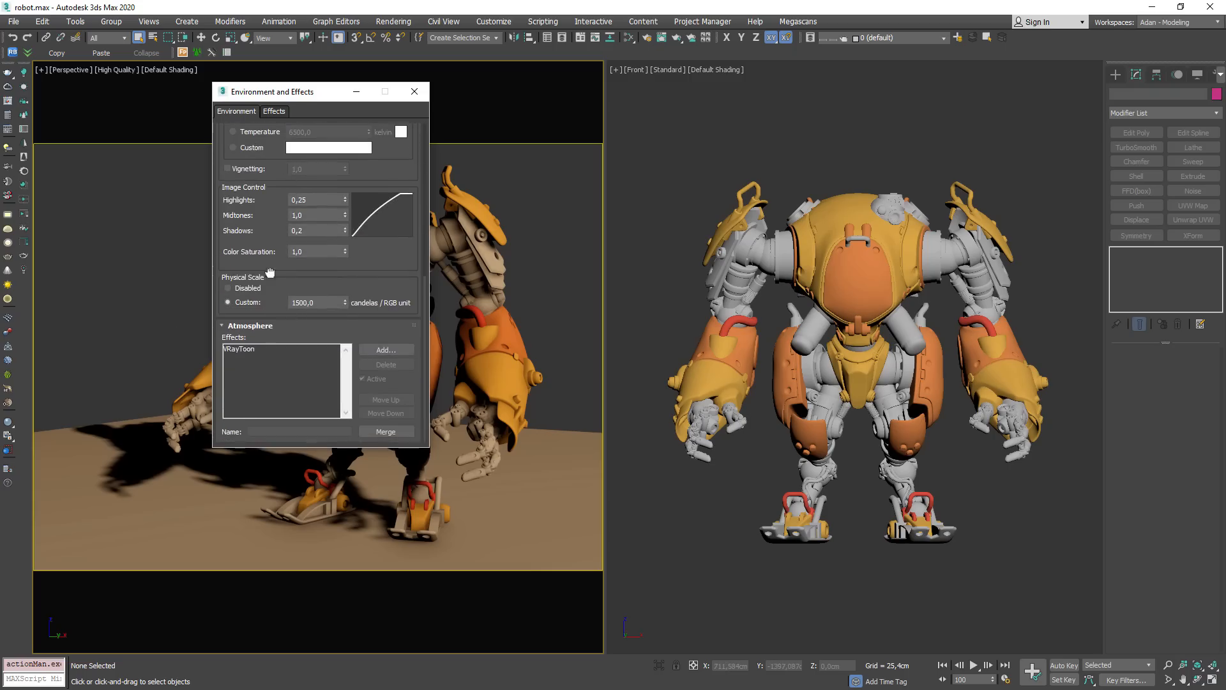
left_click(240, 349)
left_click_drag(312, 331, 341, 183)
scroll(341, 183, "down", 4)
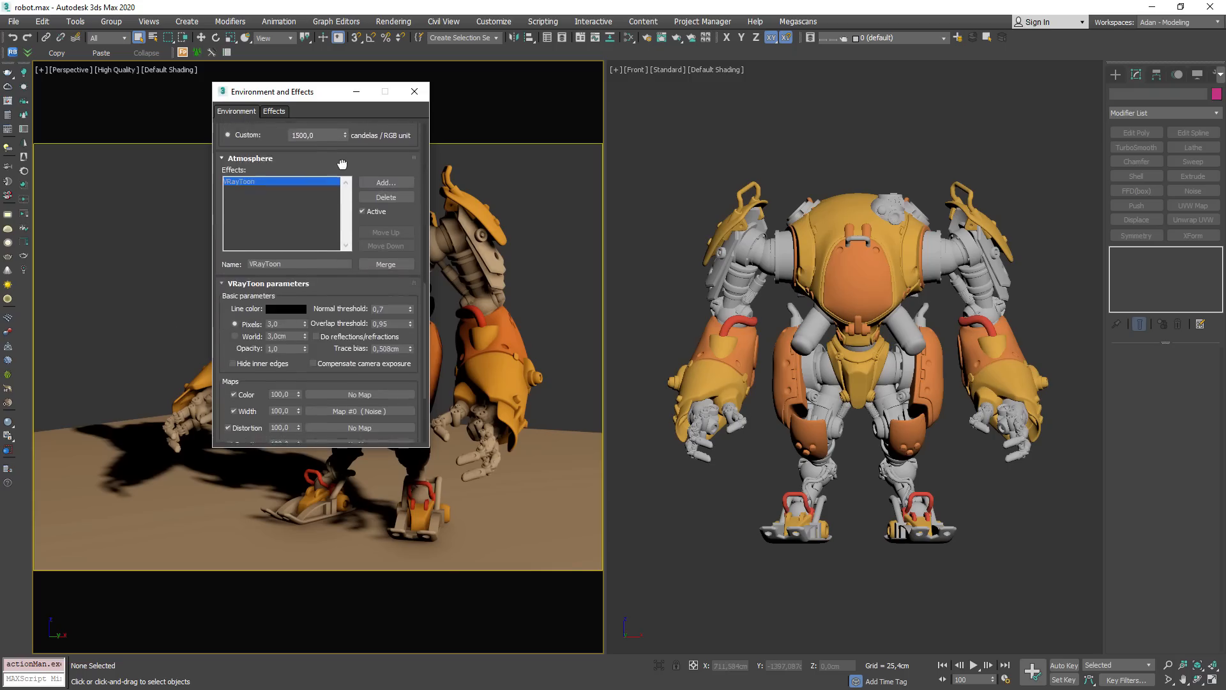
left_click_drag(233, 275, 235, 270)
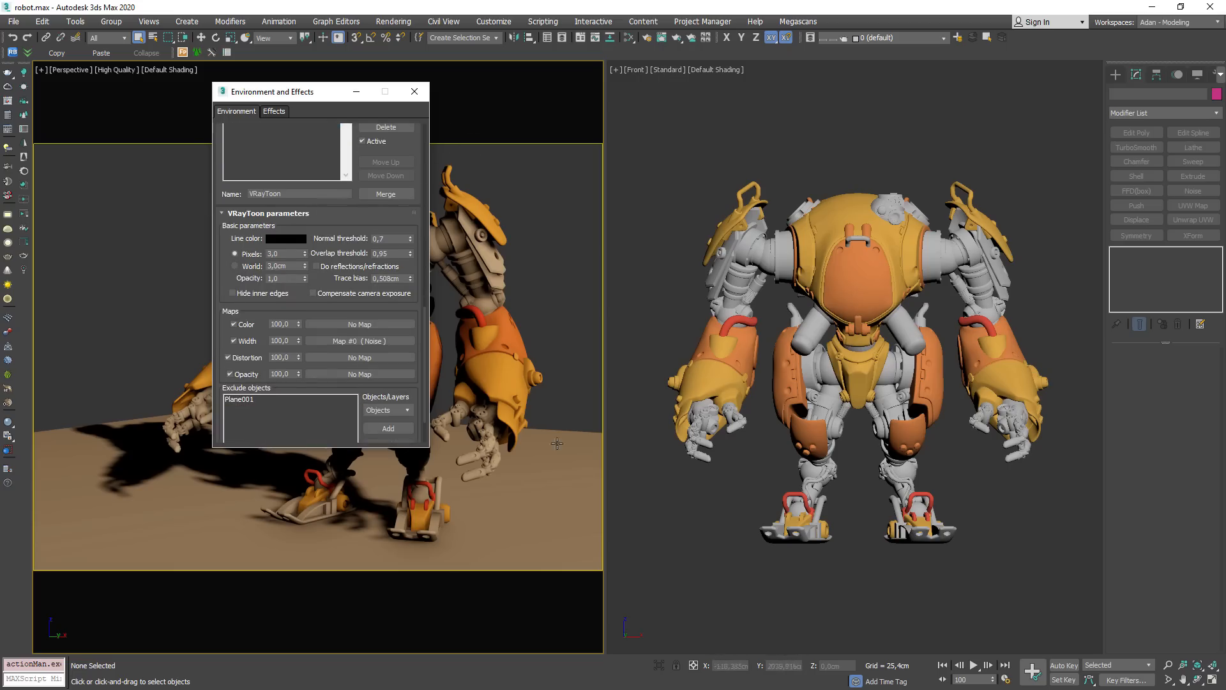
Step: Finish reviewing the VRayToon settings, close Environment and Effects, and start V-Ray IPR in the Perspective viewport
left_click_drag(219, 346, 219, 338)
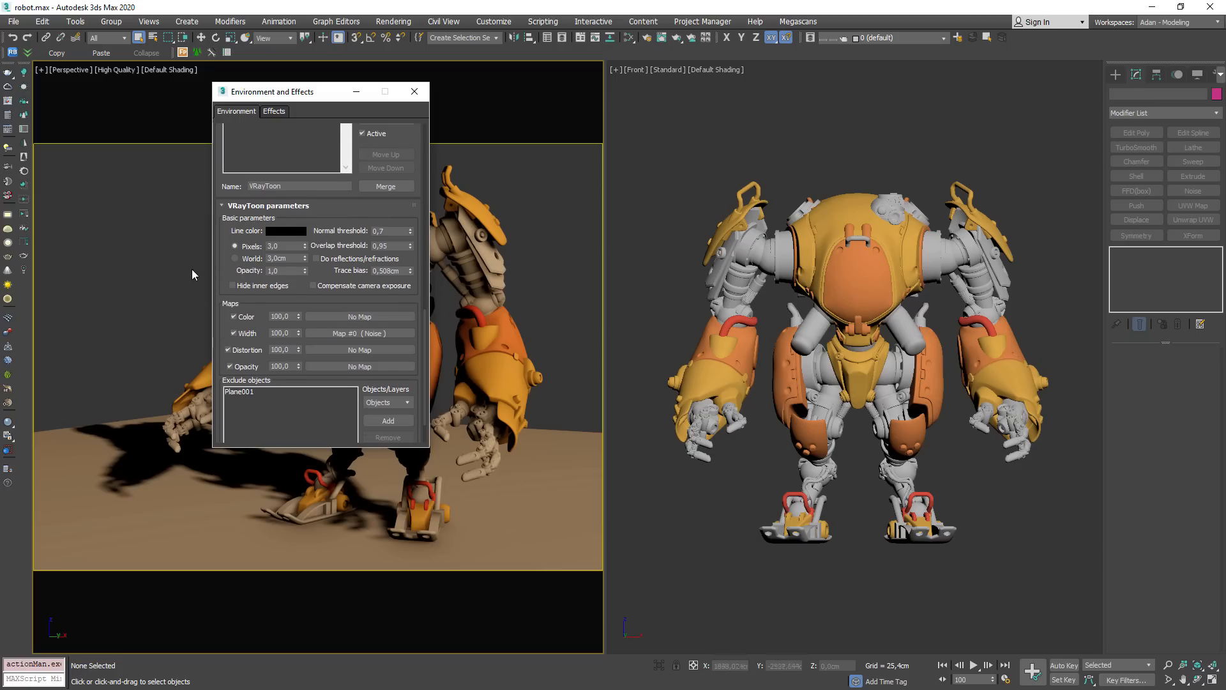
left_click(289, 244)
left_click_drag(334, 194, 327, 259)
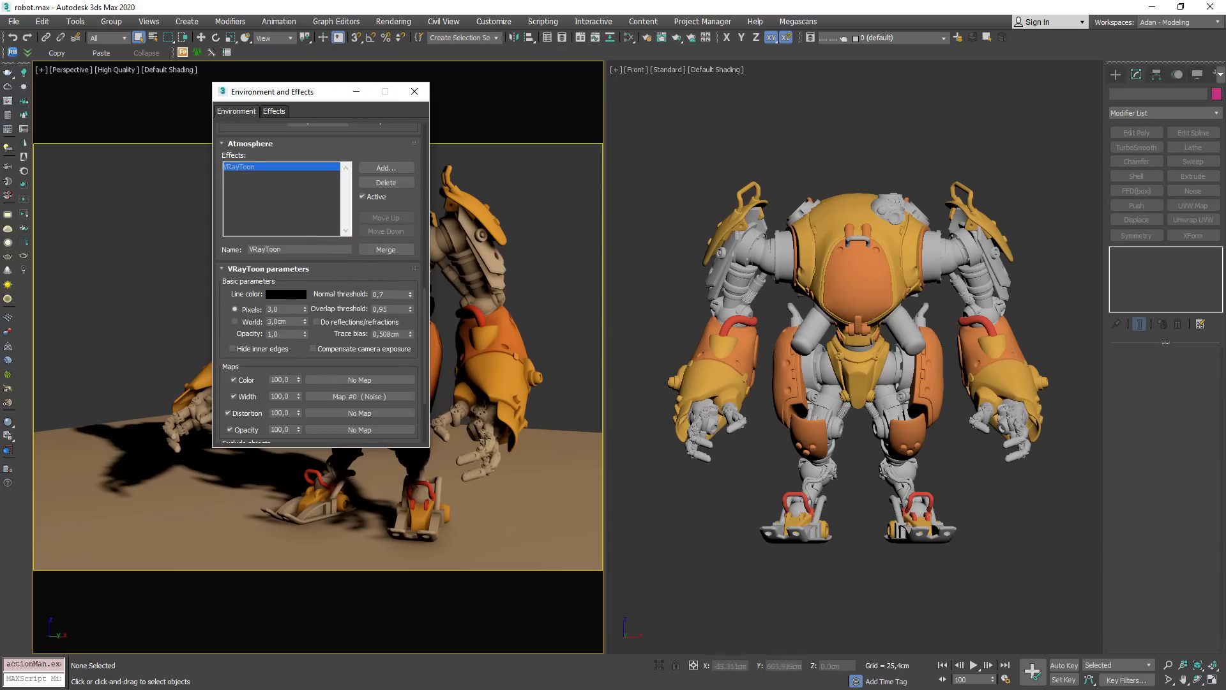
left_click(414, 91)
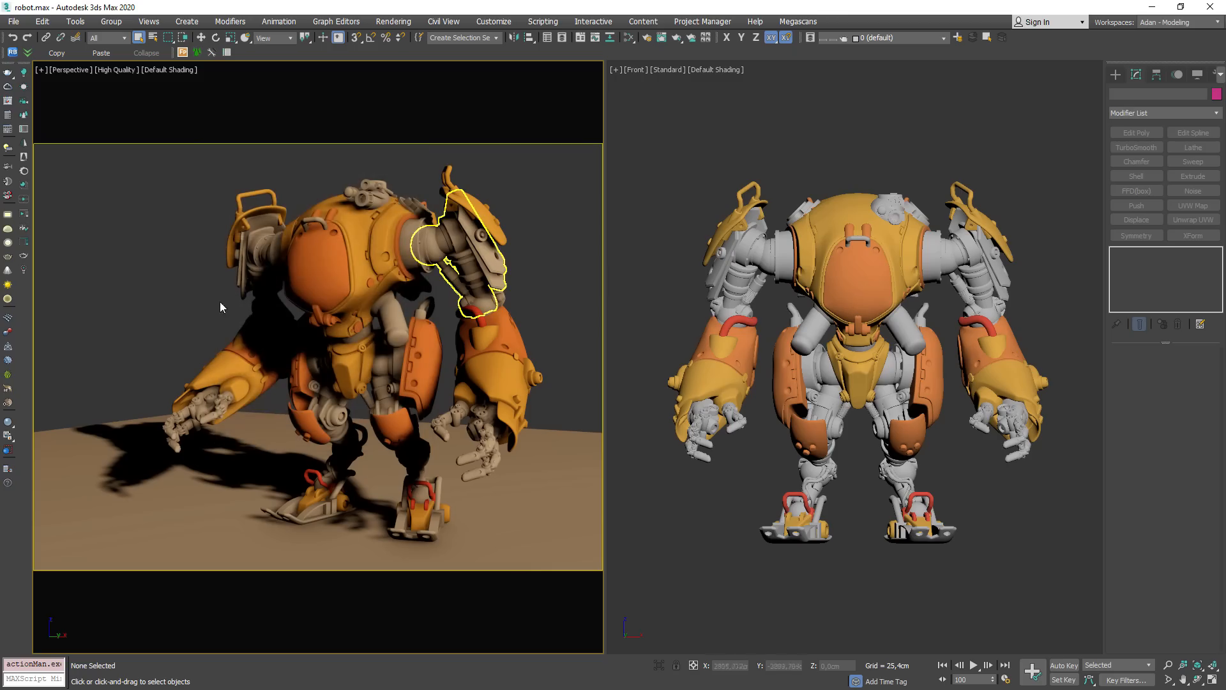
left_click(135, 73)
left_click(170, 97)
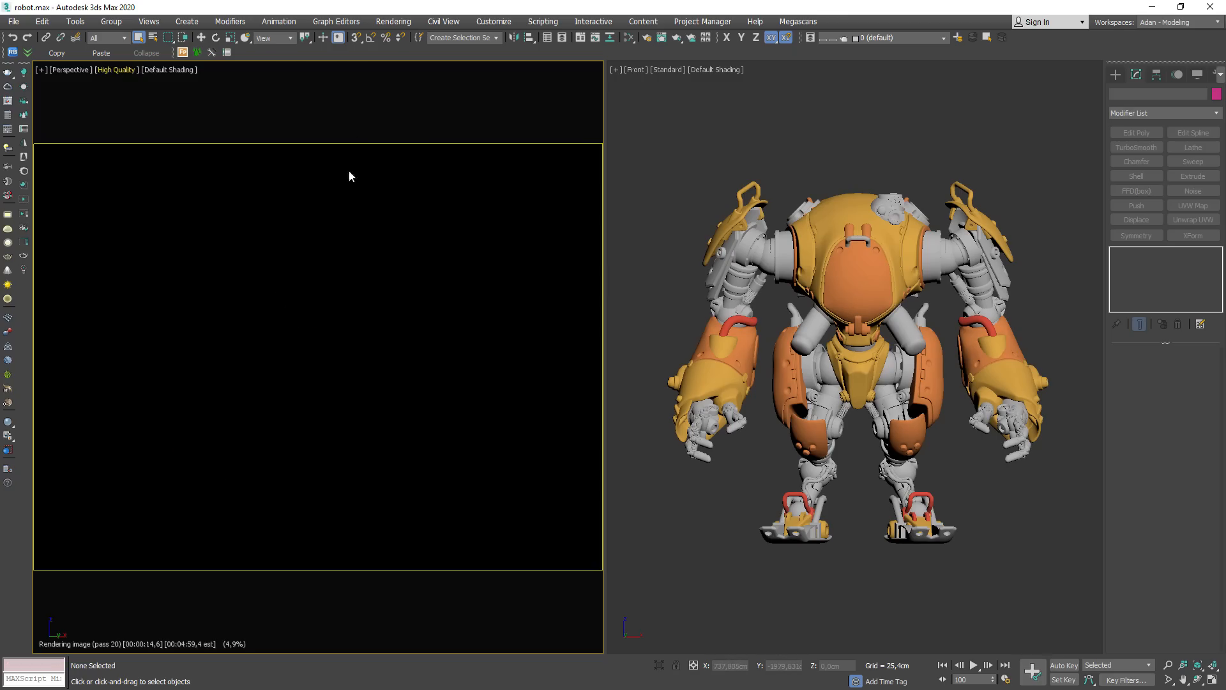
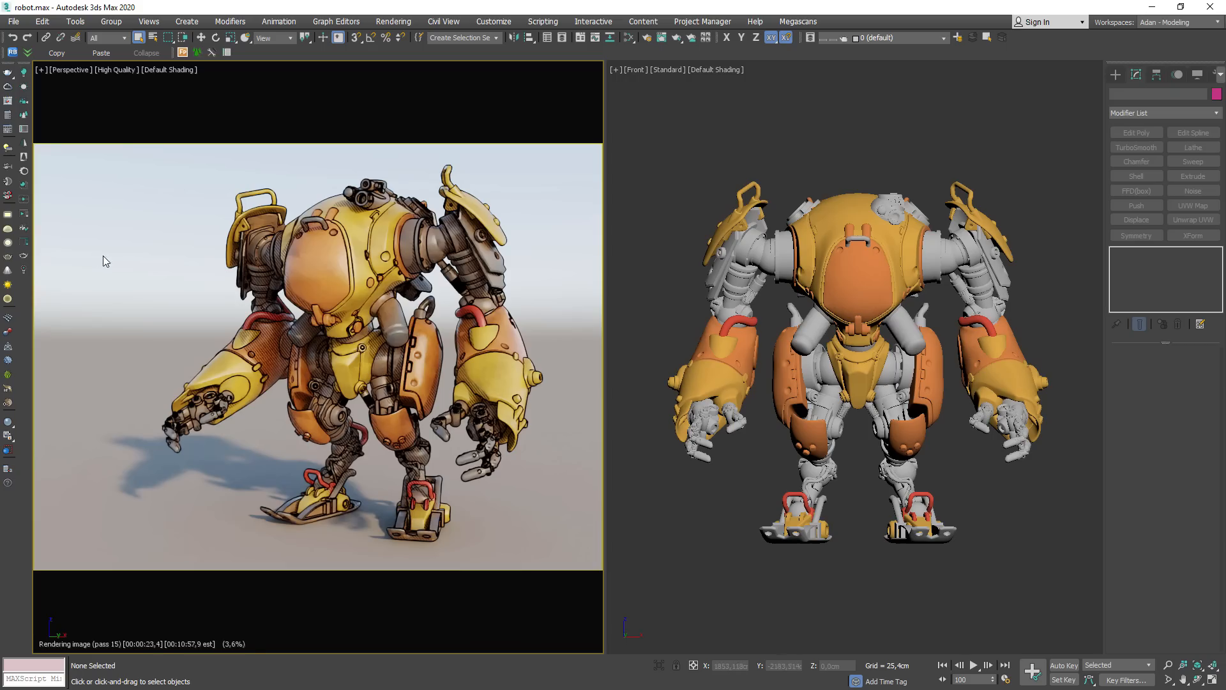
left_click(295, 263)
left_click(72, 276)
left_click(304, 269)
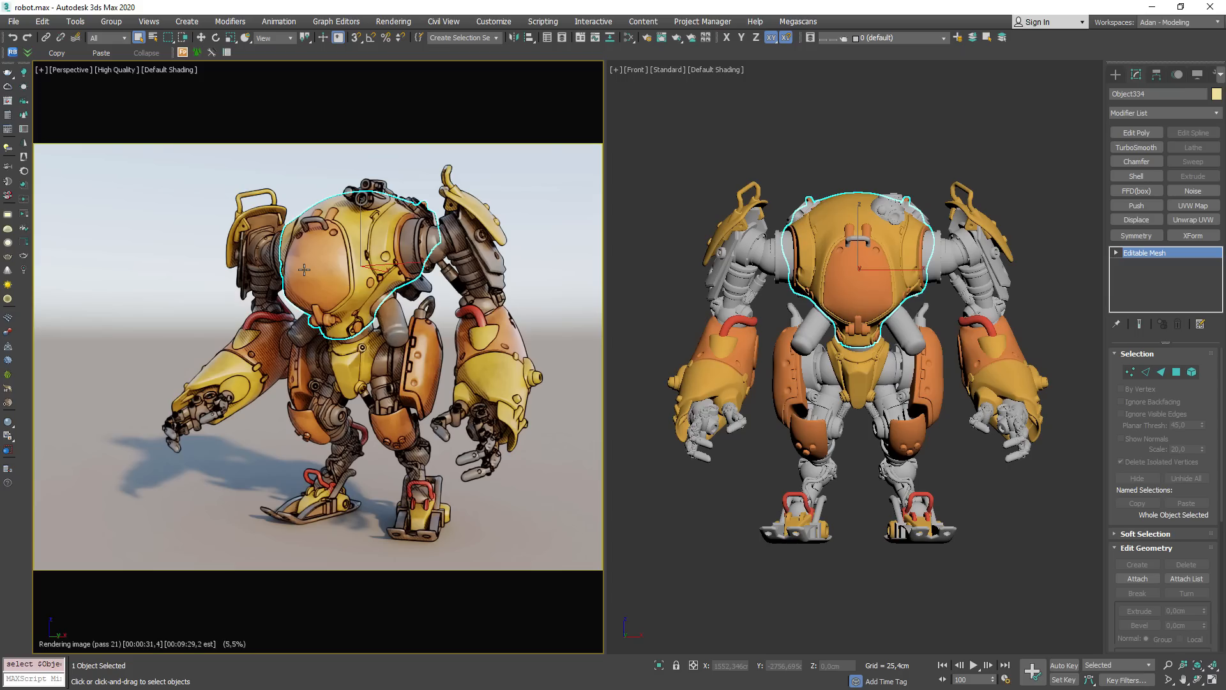
left_click(126, 226)
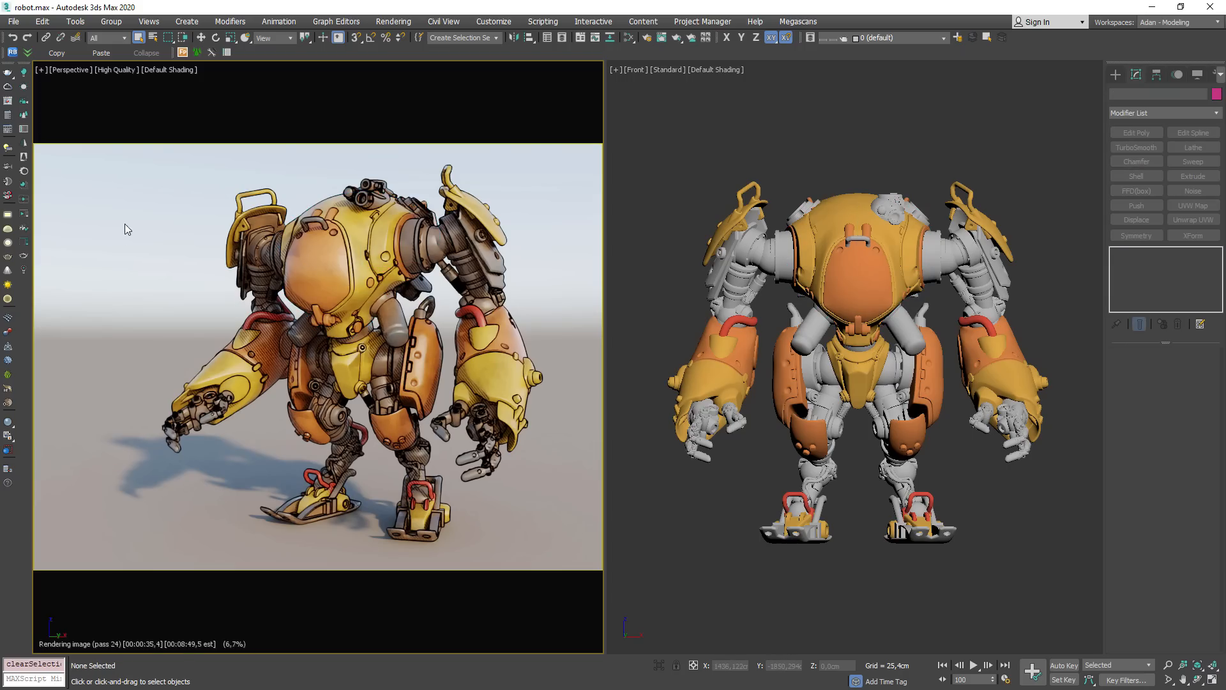
Step: Open the Slate Material Editor, delete the existing toon material node, and add a new VRayToonMtl
key("m")
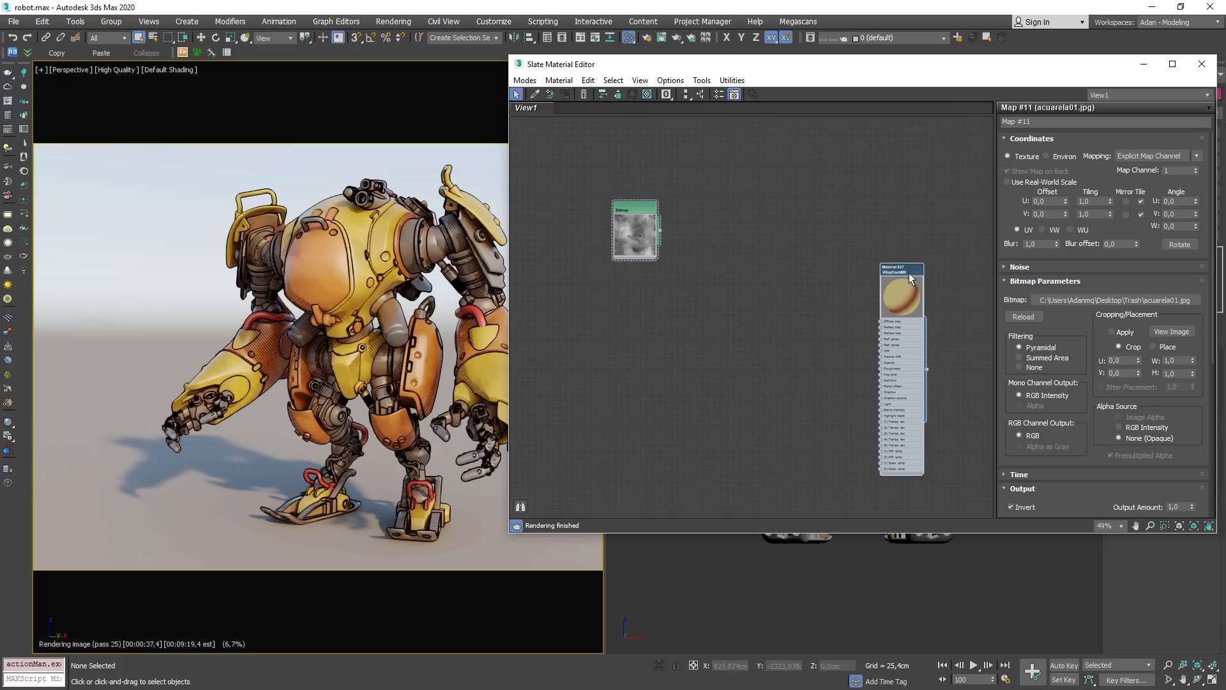
key("Delete")
right_click(825, 255)
mouse_move(864, 262)
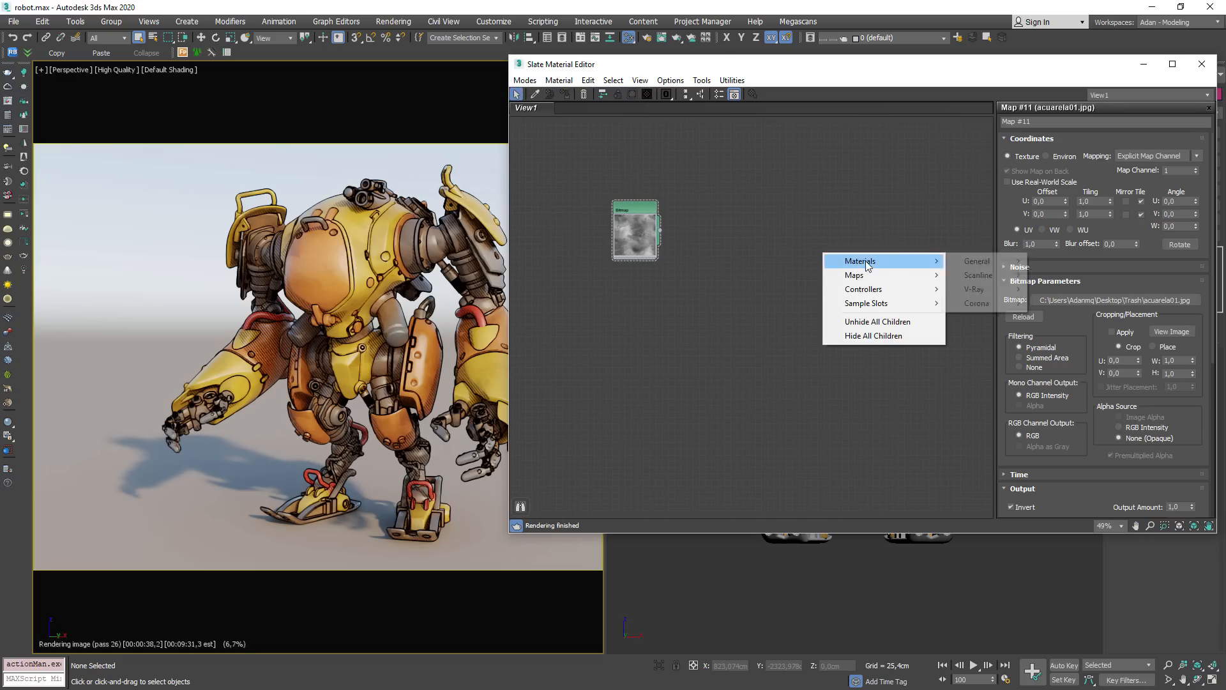
mouse_move(1000, 292)
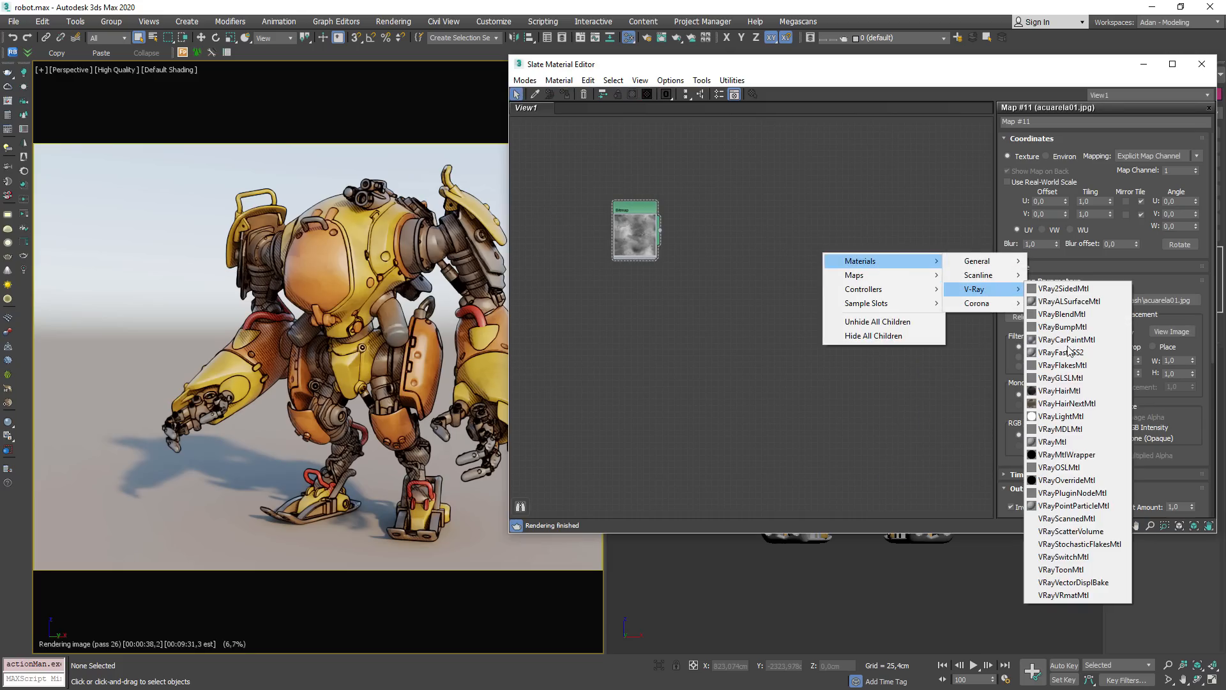
left_click(1077, 574)
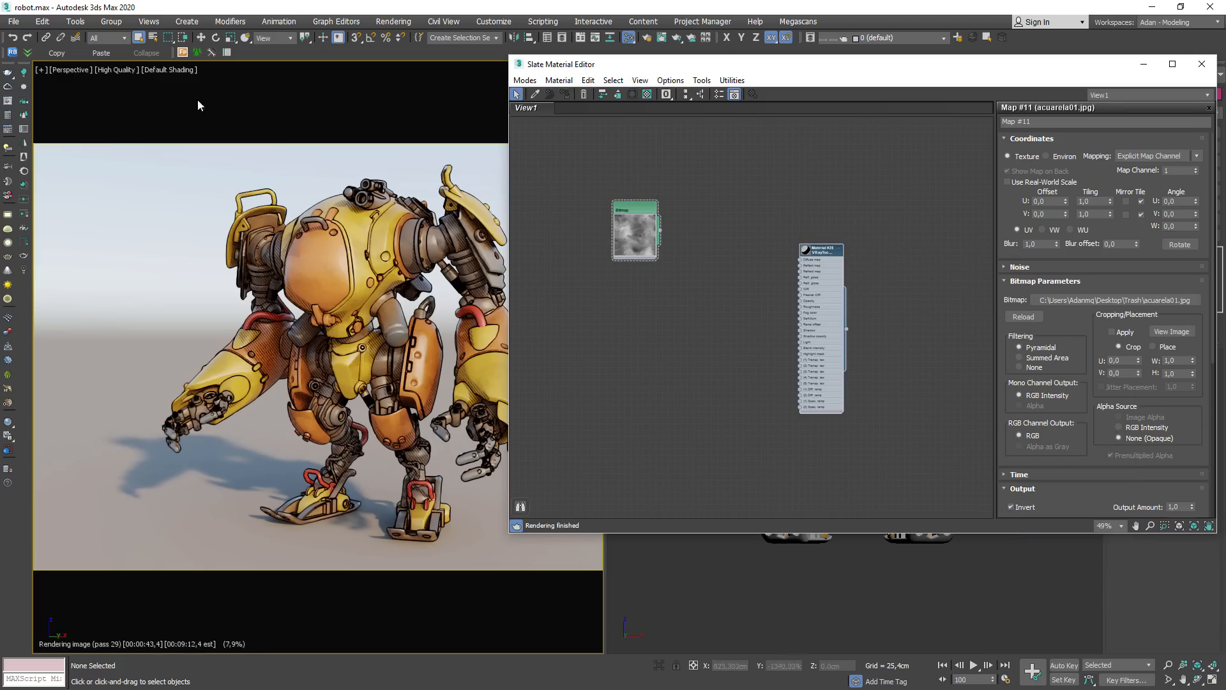
Step: Enable the V-Ray Override mtl option in Render Setup and assign the new VRayToonMtl to it as an instance
left_click(174, 174)
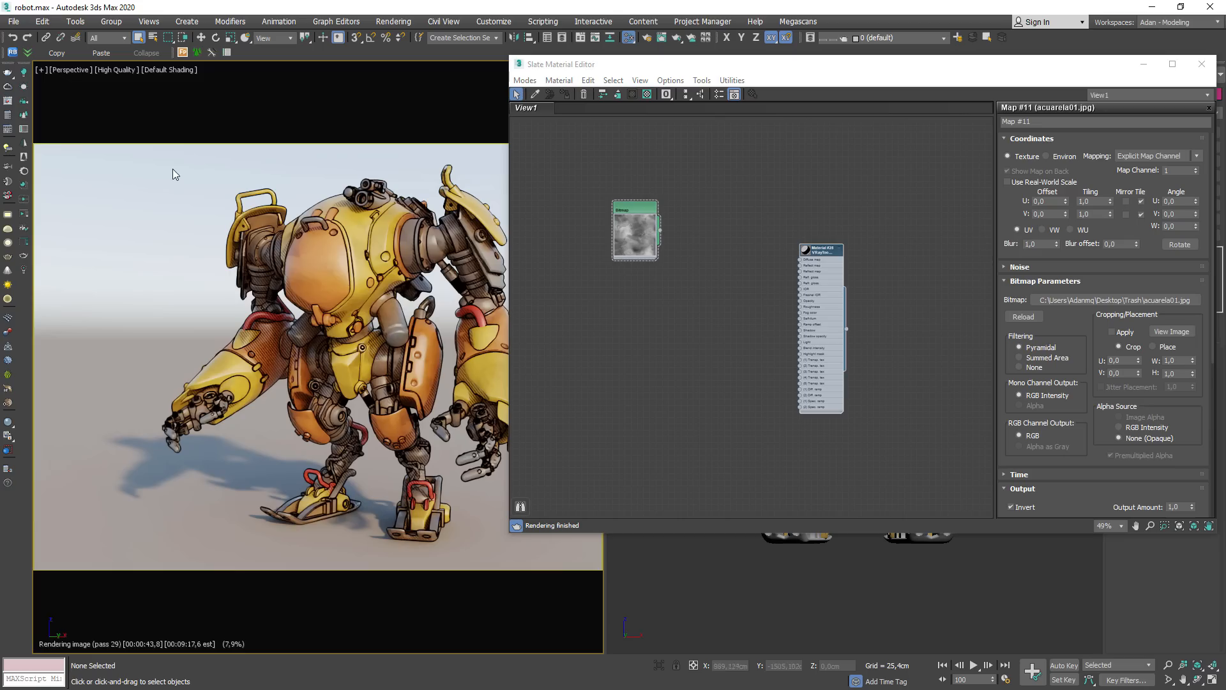
left_click(8, 115)
key("F10")
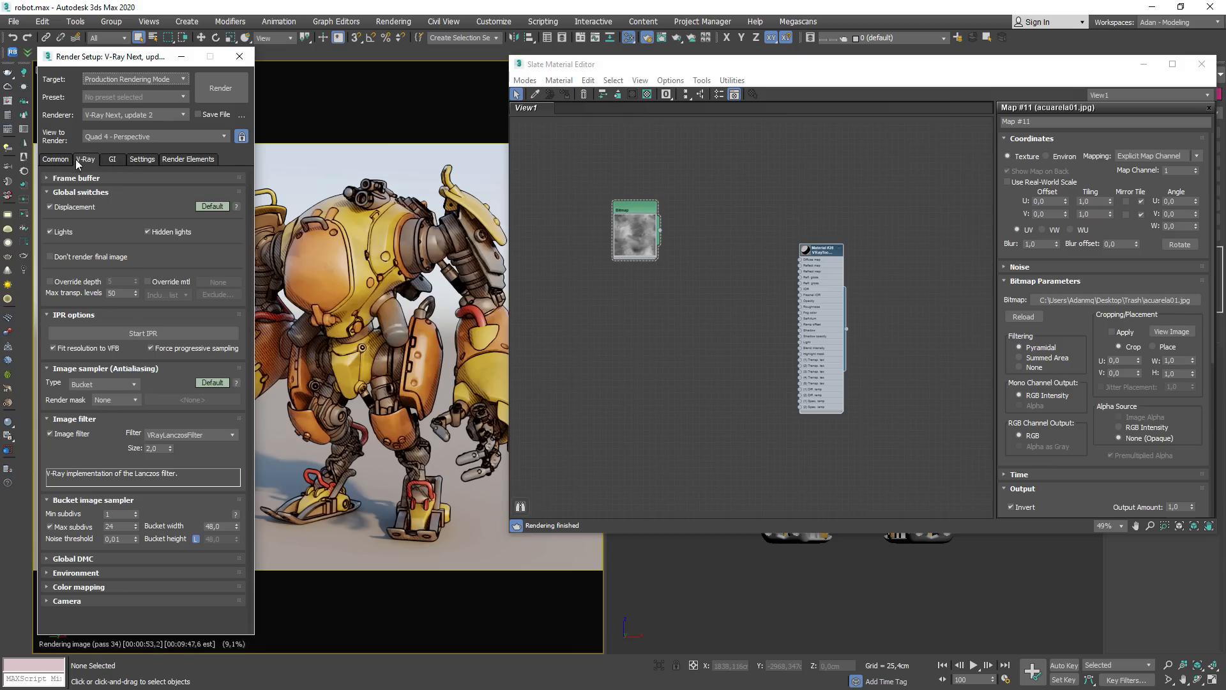
left_click(161, 282)
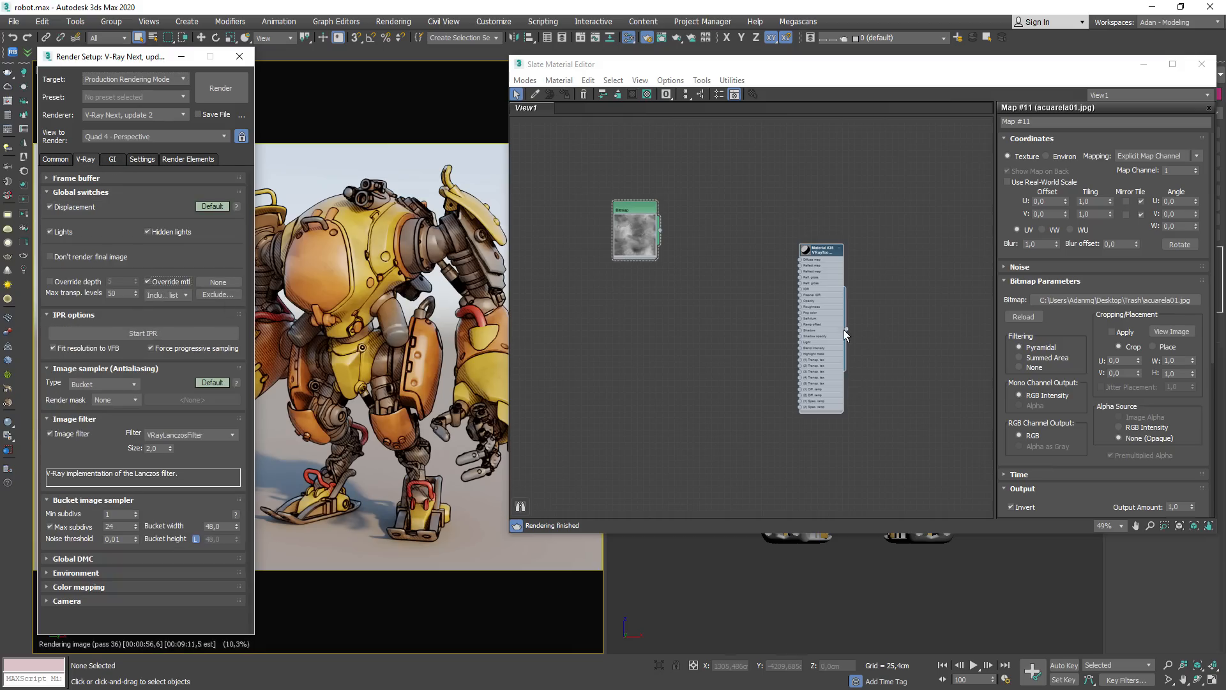
left_click_drag(847, 329, 218, 283)
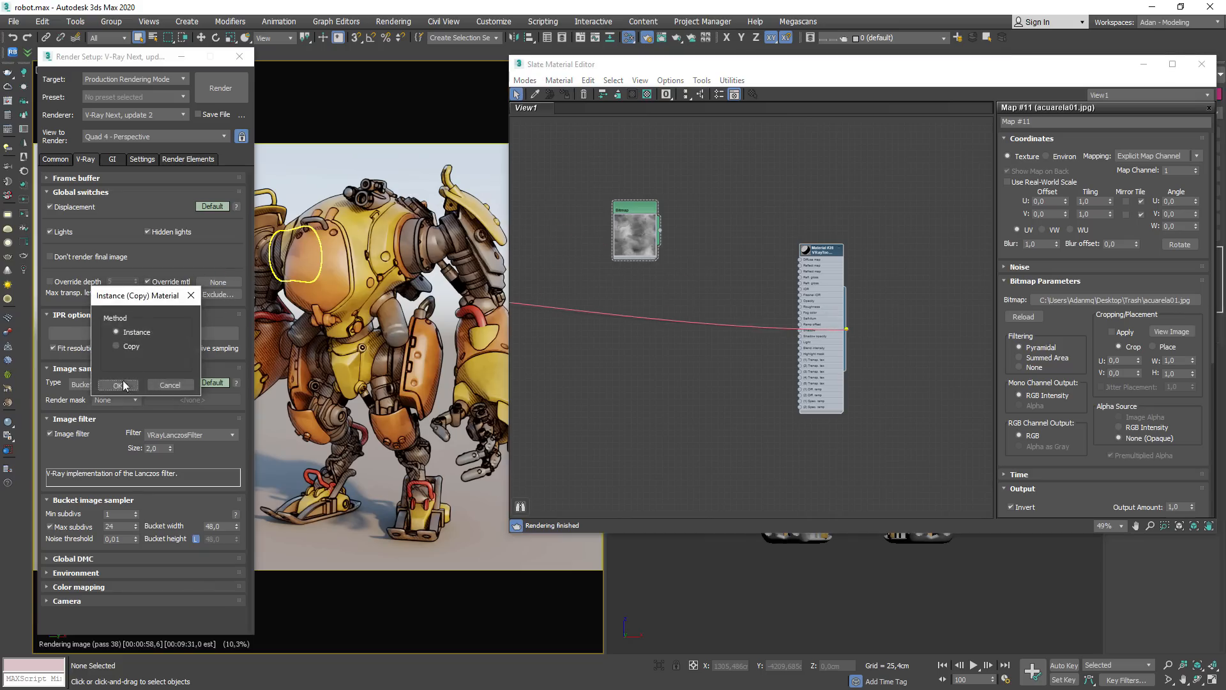
left_click(118, 385)
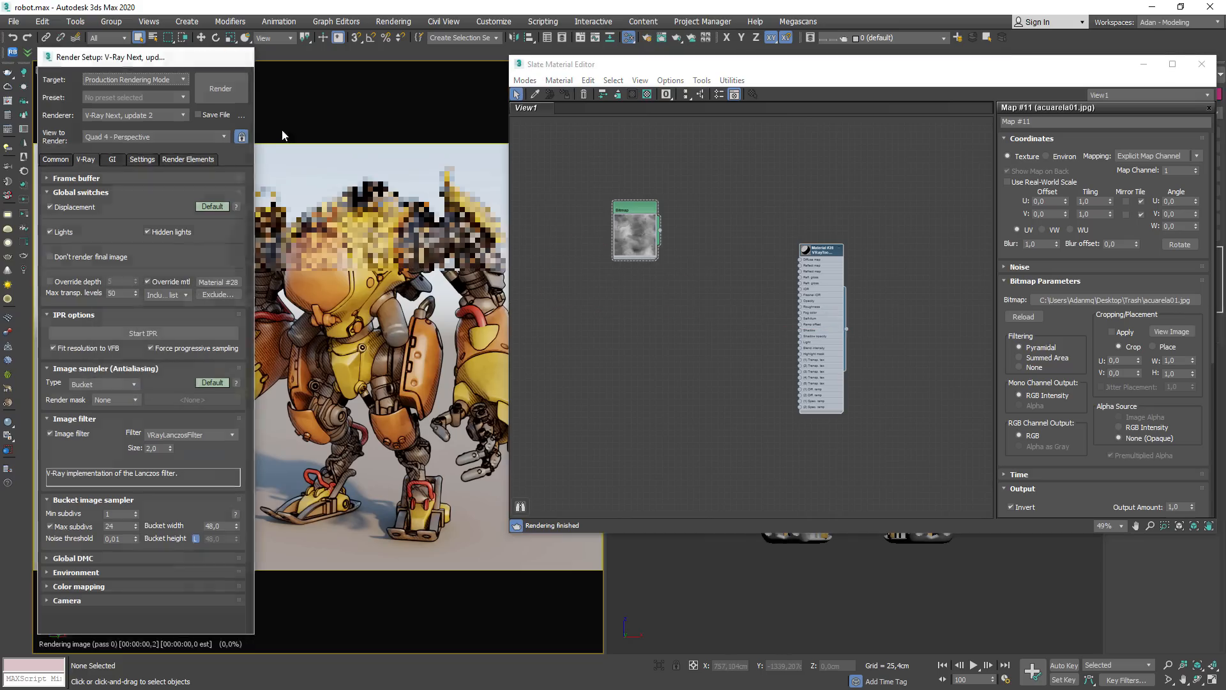
Step: Close Render Setup, restart V-Ray IPR in the Perspective viewport, and enlarge the VRayToonMtl node's preview
key("F10")
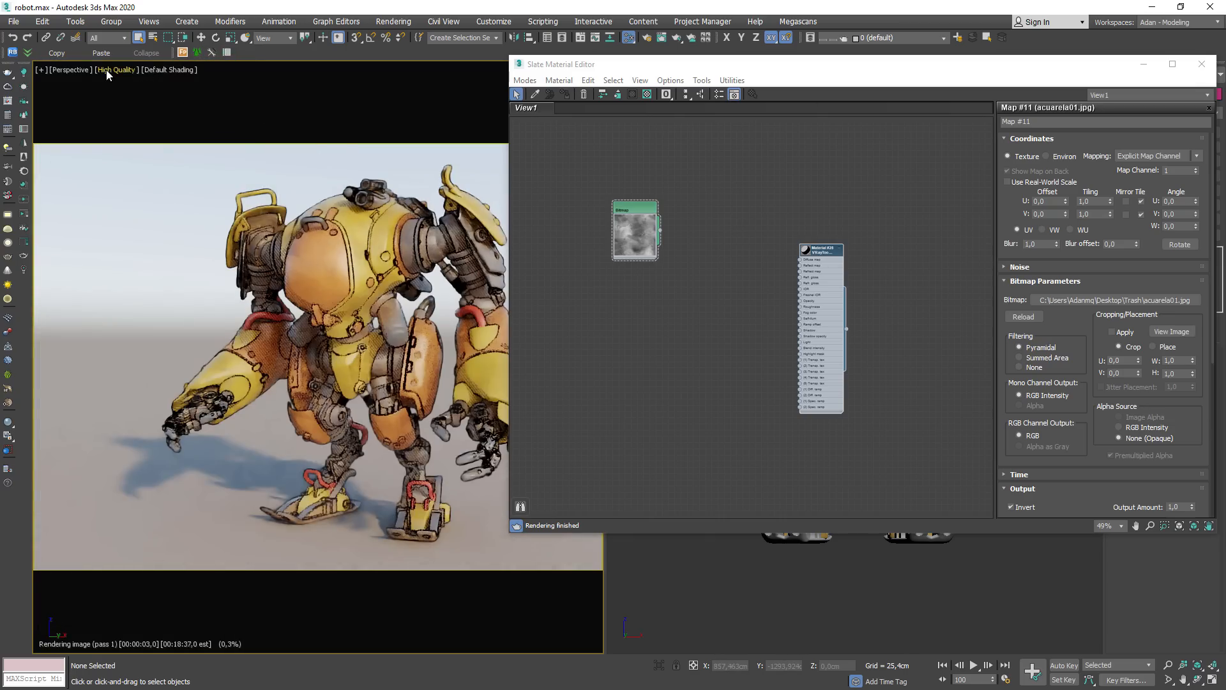
left_click(107, 71)
mouse_move(140, 97)
left_click(396, 97)
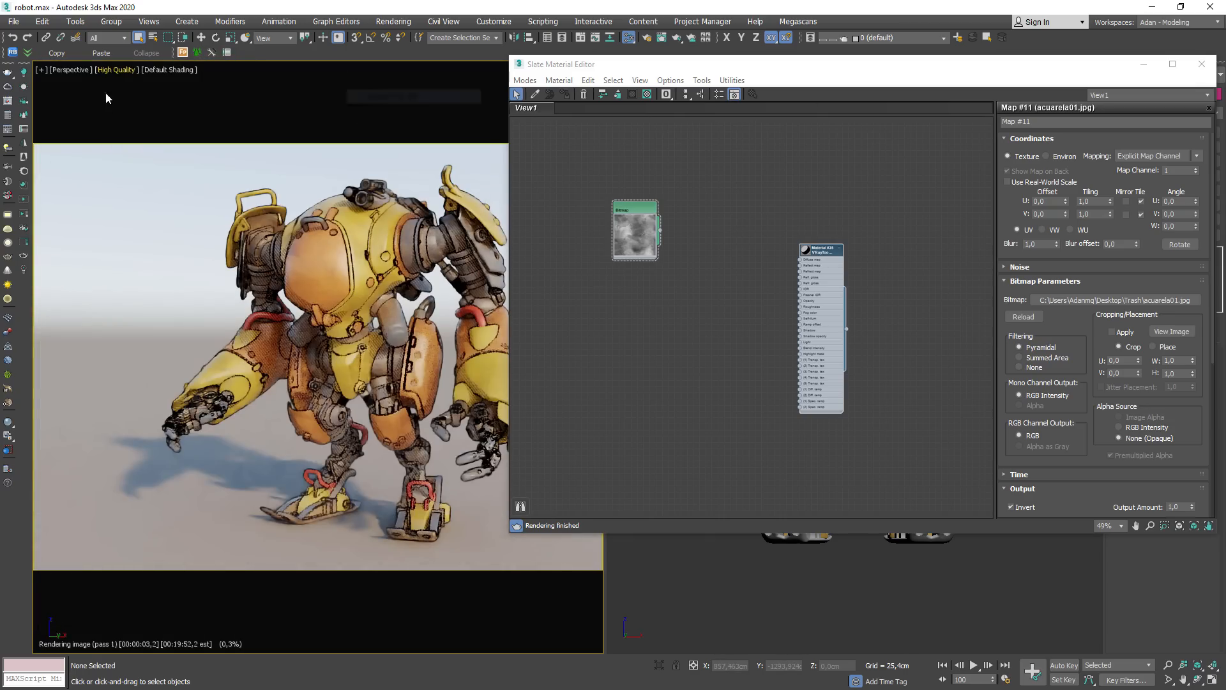
left_click(118, 71)
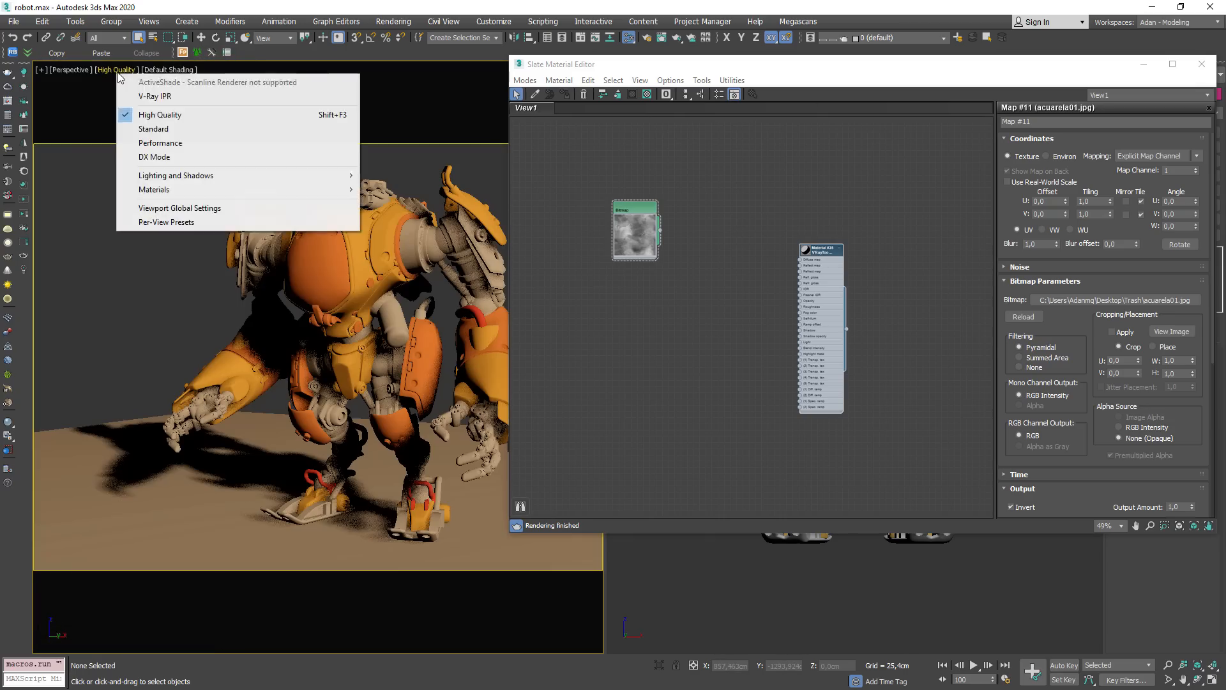
left_click(168, 97)
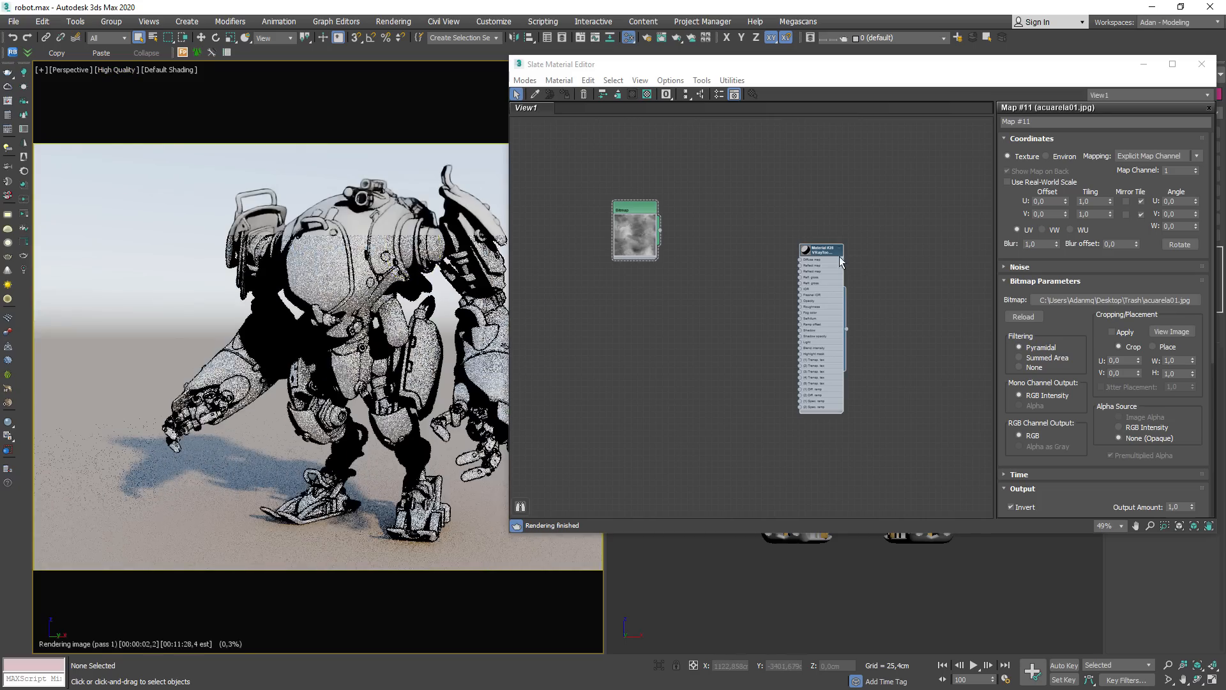
left_click_drag(806, 249, 793, 219)
double_click(768, 225)
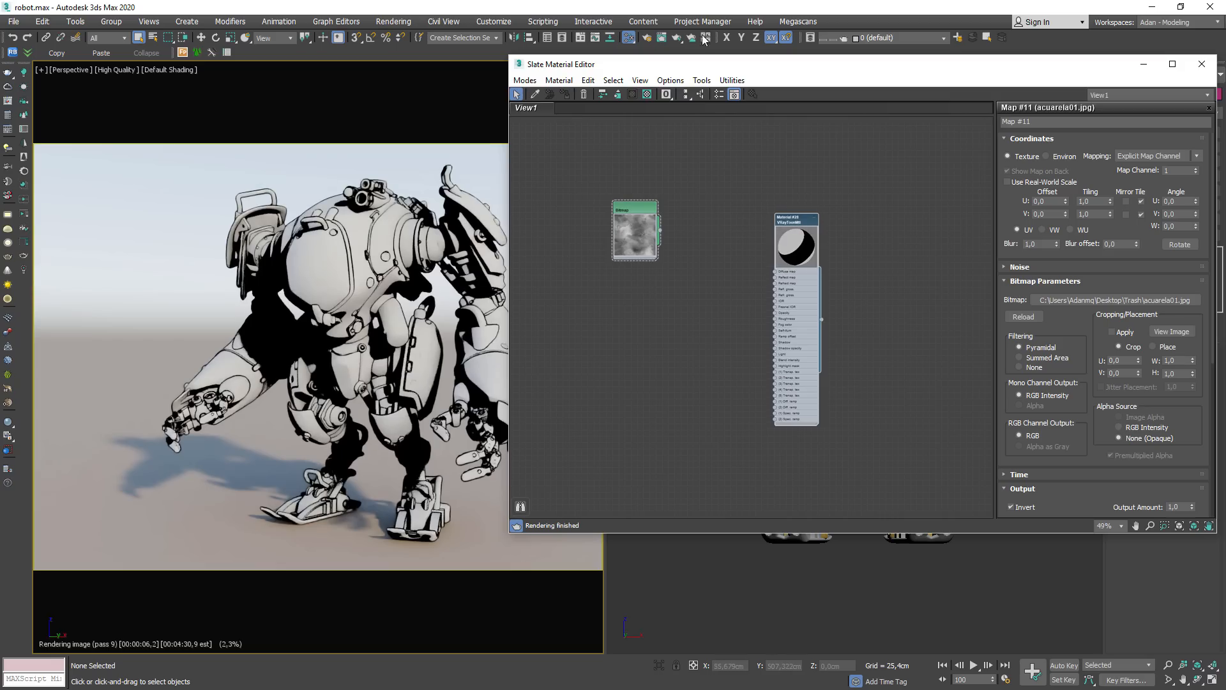
Step: Clear the material editor from the Front view, unhide the scene lights, and select the VRaySun
left_click_drag(717, 69, 0, 166)
scroll(902, 354, "down", 10)
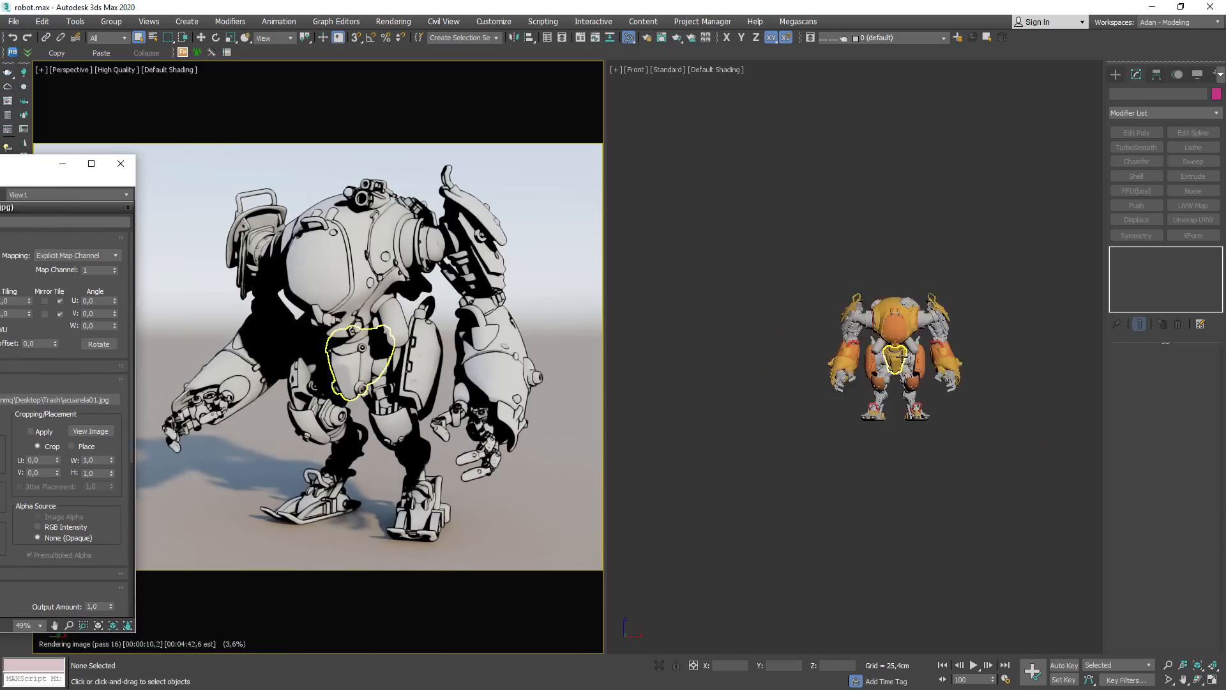
scroll(902, 354, "up", 2)
middle_click(902, 355)
key("shift+l")
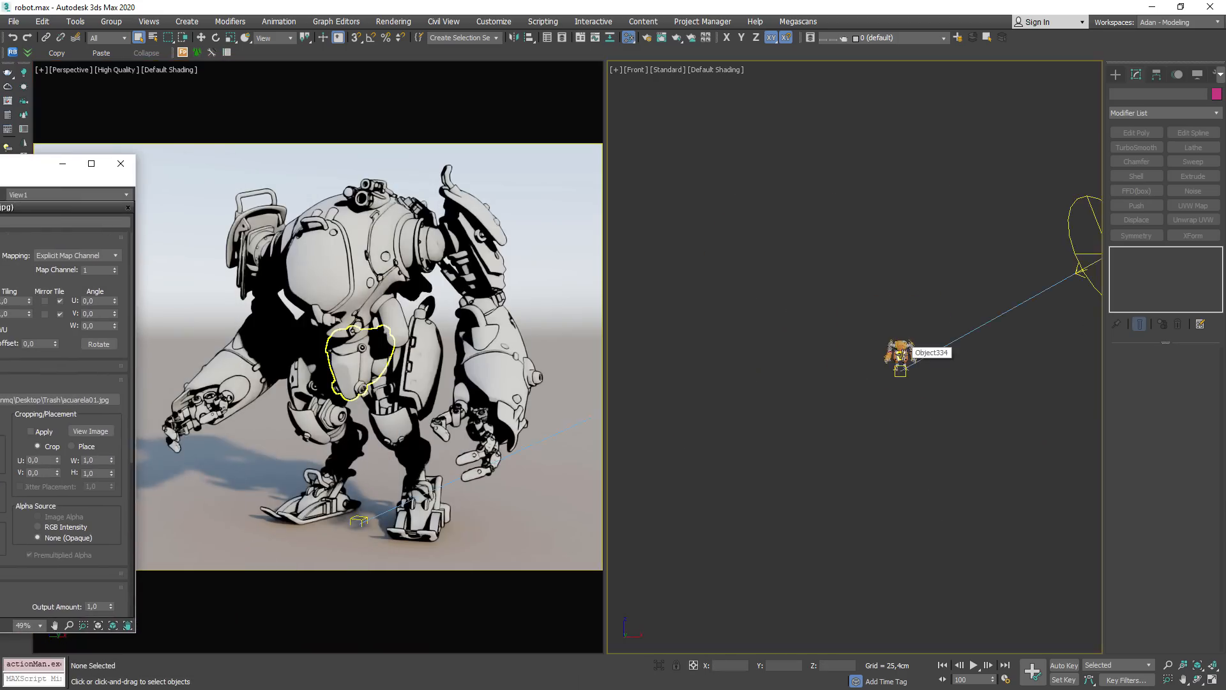
middle_click_drag(971, 315, 868, 336)
left_click(1021, 270)
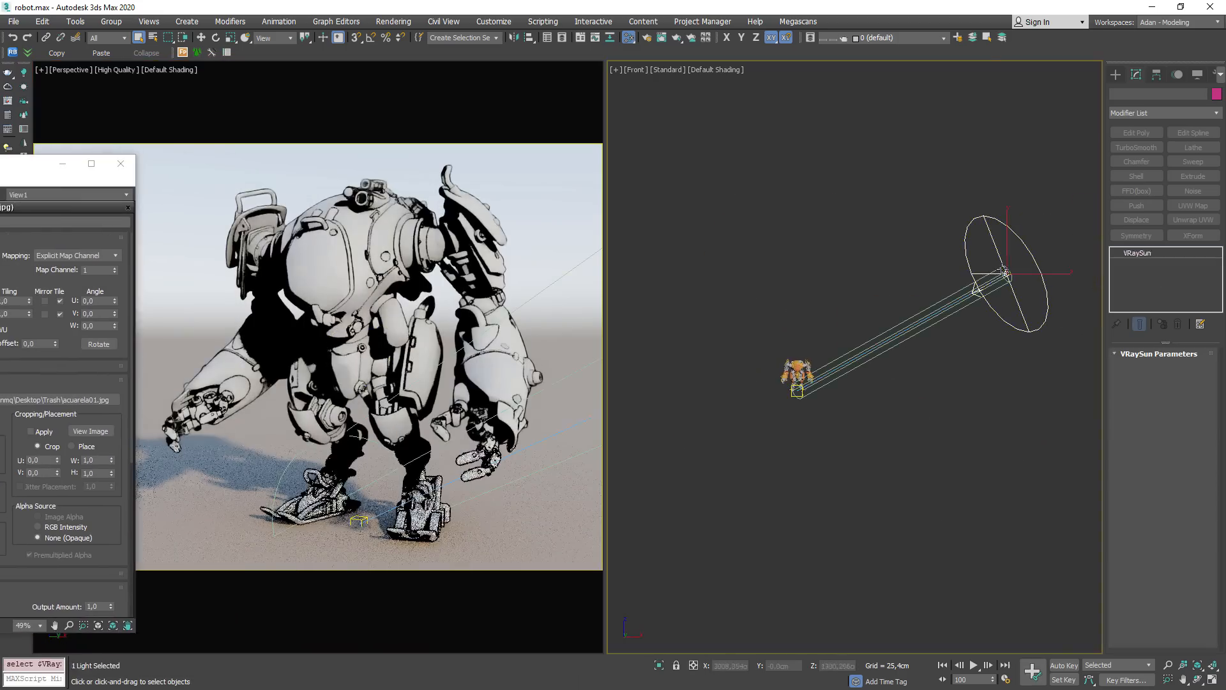
Step: Bring the Slate Material Editor back beside the live render and open the VRayToonMtl's parameters
left_click_drag(0, 164, 807, 72)
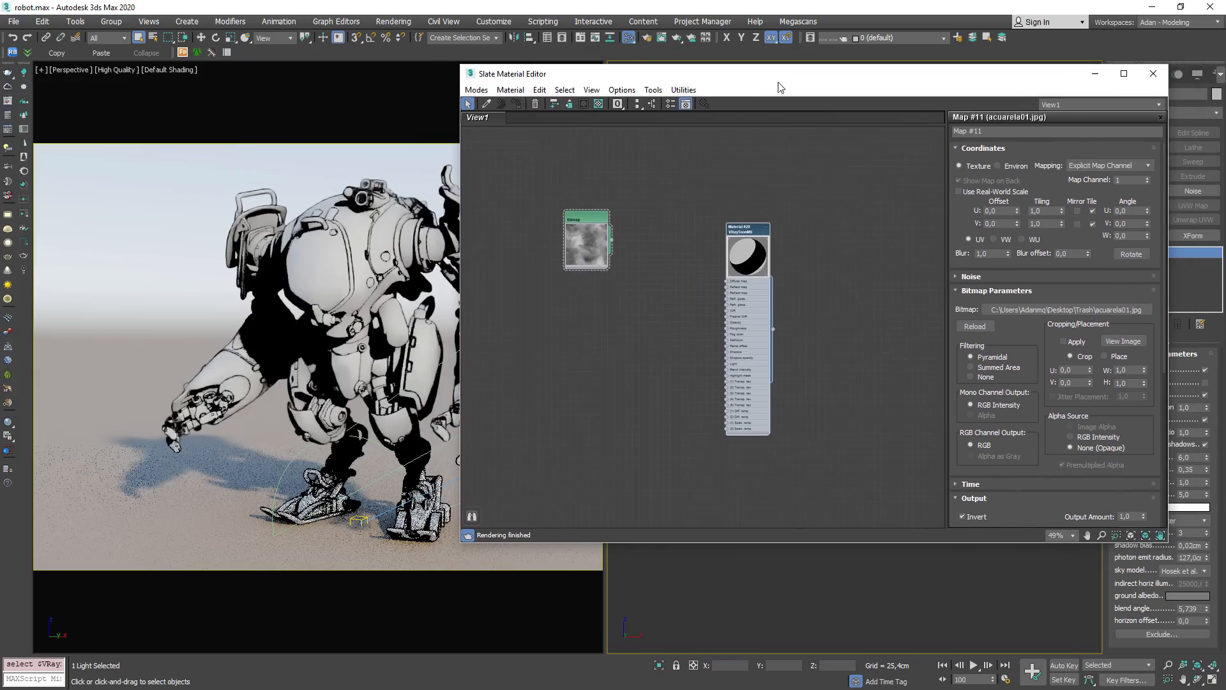
scroll(750, 232, "up", 2)
double_click(740, 217)
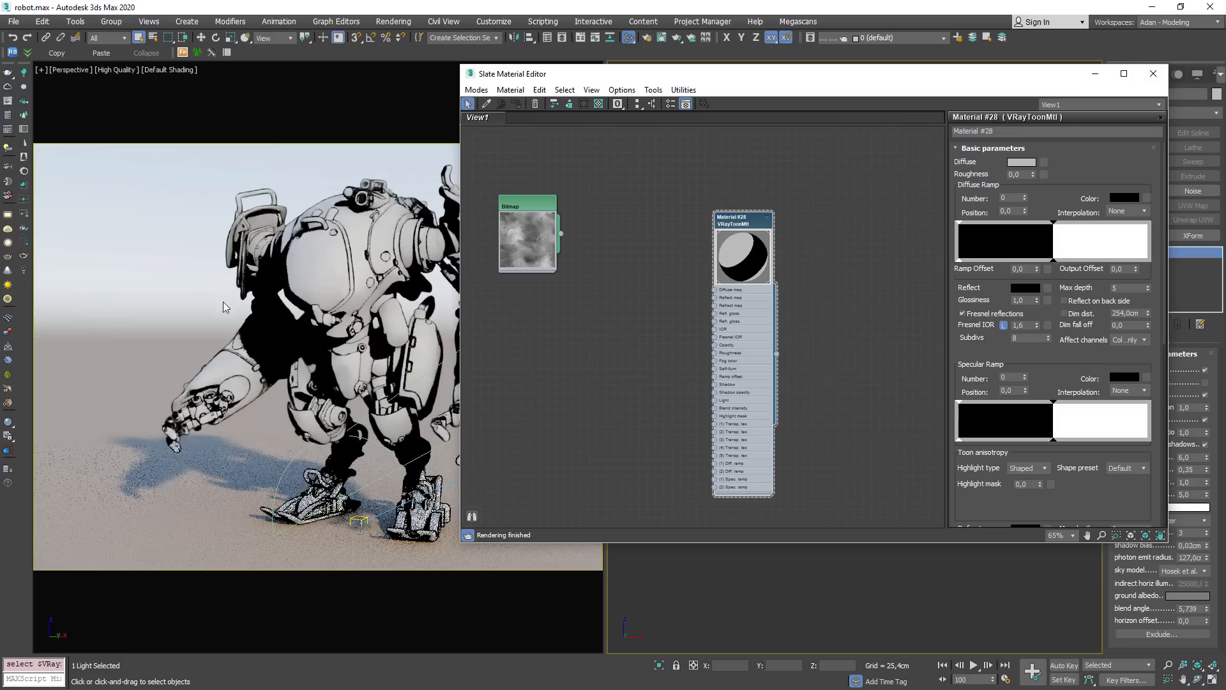
left_click_drag(658, 75, 734, 63)
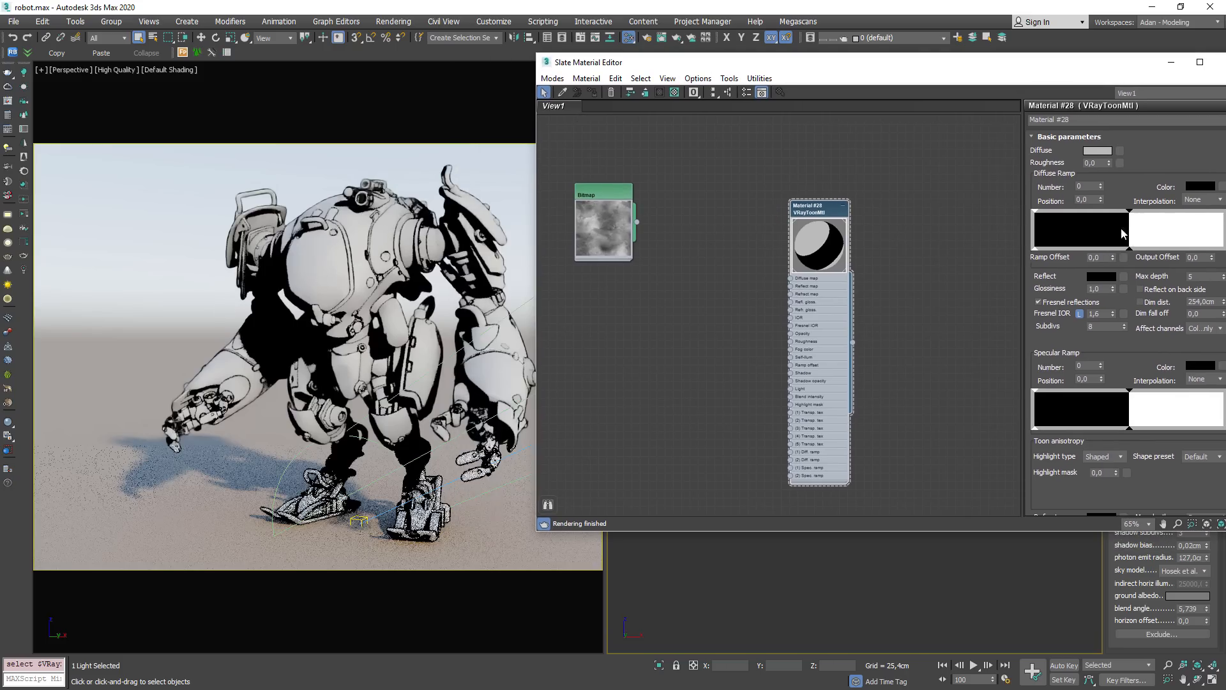
left_click_drag(1080, 70, 1106, 61)
Step: Orbit the Perspective view around the robot's body to view it more from the front, leaving nothing selected
mouse_move(357, 406)
middle_mouse_down()
mouse_move(275, 383)
mouse_move(342, 400)
middle_mouse_up()
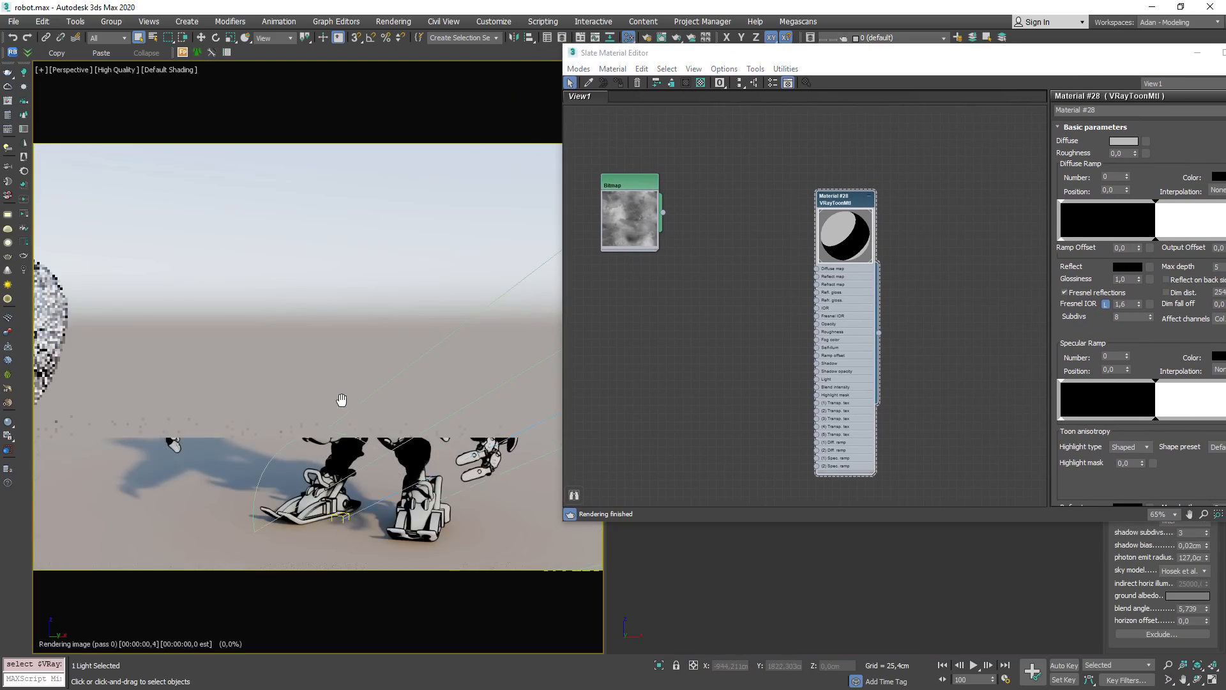
left_click(343, 274)
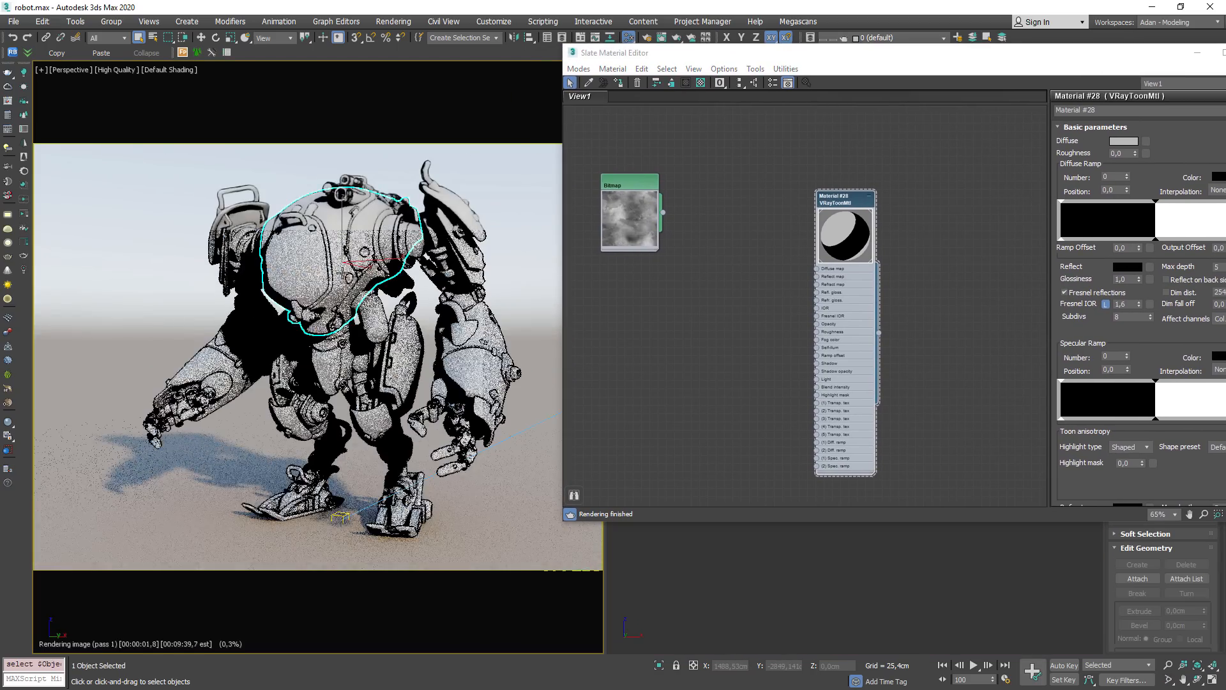
middle_click_drag(343, 274, 373, 313, "alt")
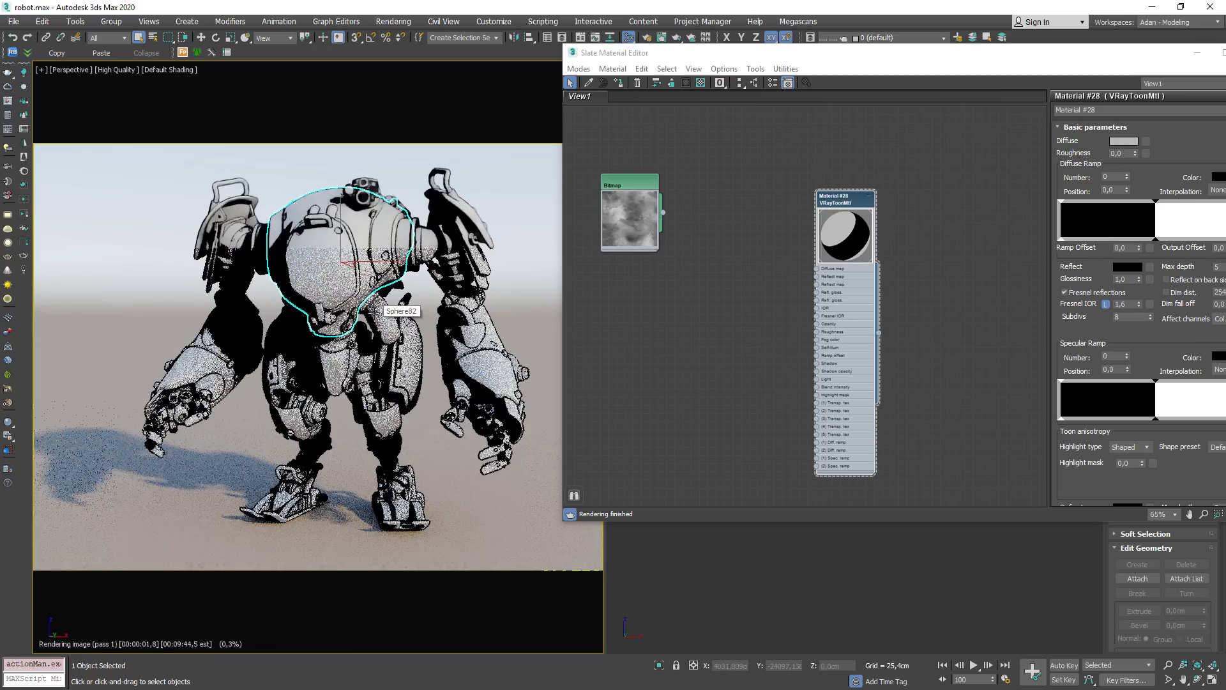
left_click(420, 182)
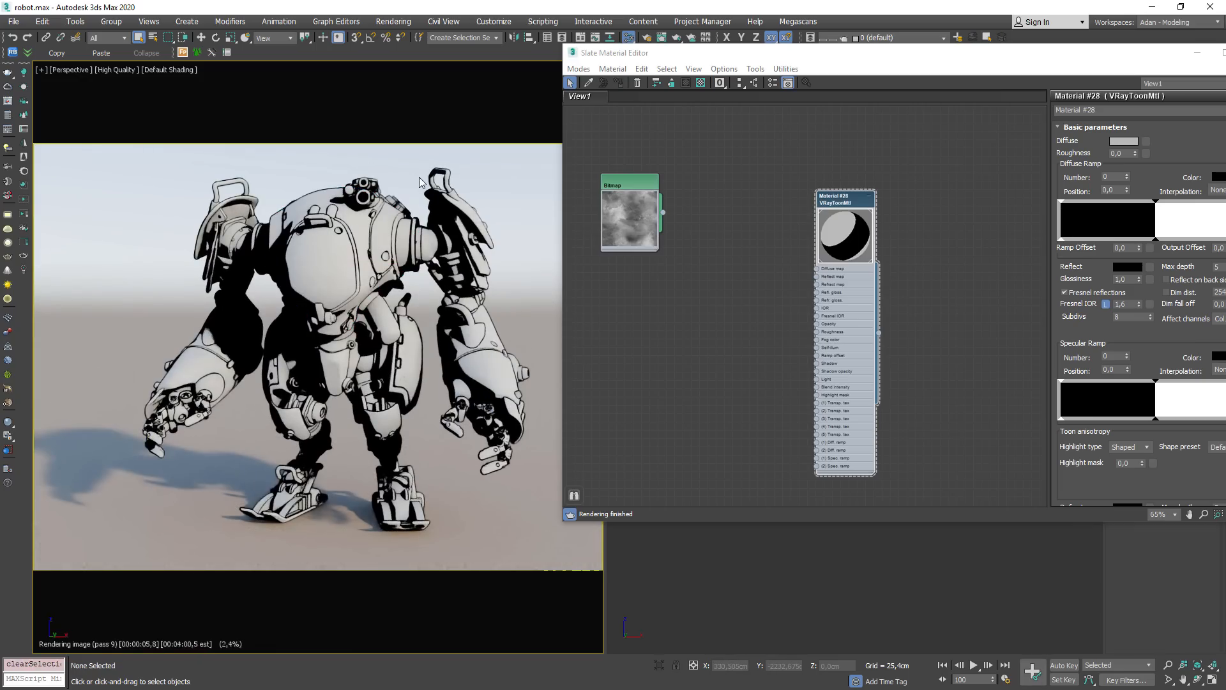
Step: Turn the VRayToon atmosphere effect off and back on to compare the render, and close Environment and Effects
key("8")
left_click_drag(313, 82, 673, 82)
scroll(661, 380, "down", 6)
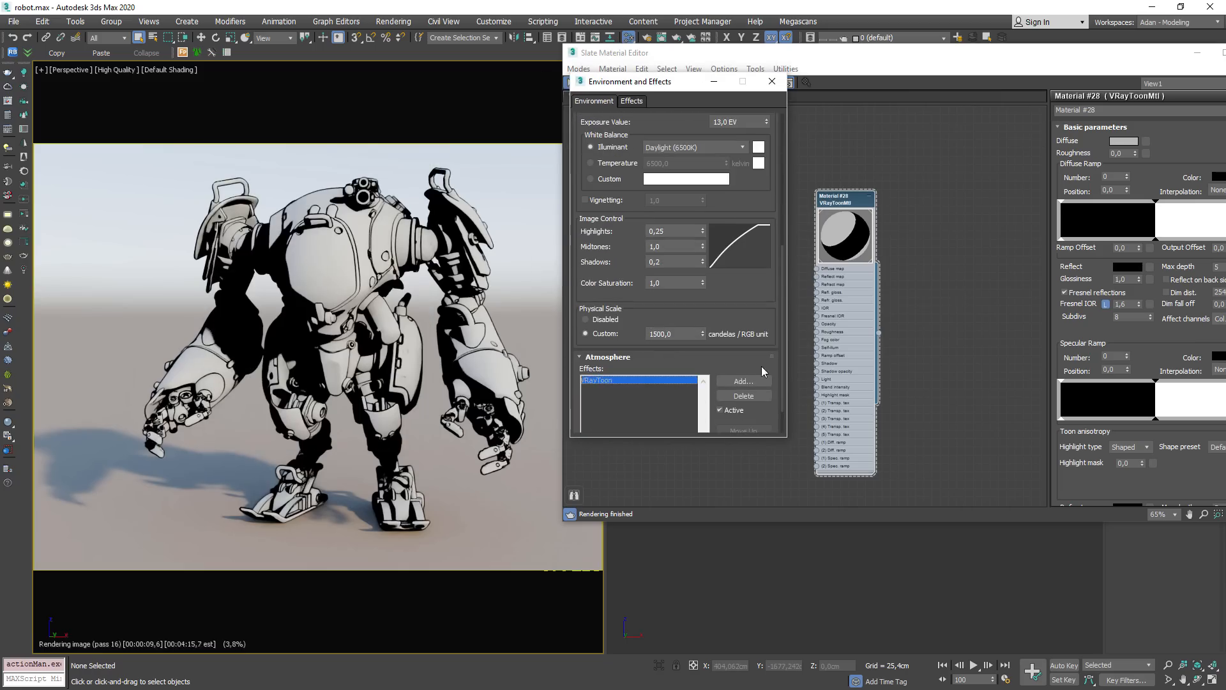
left_click(726, 411)
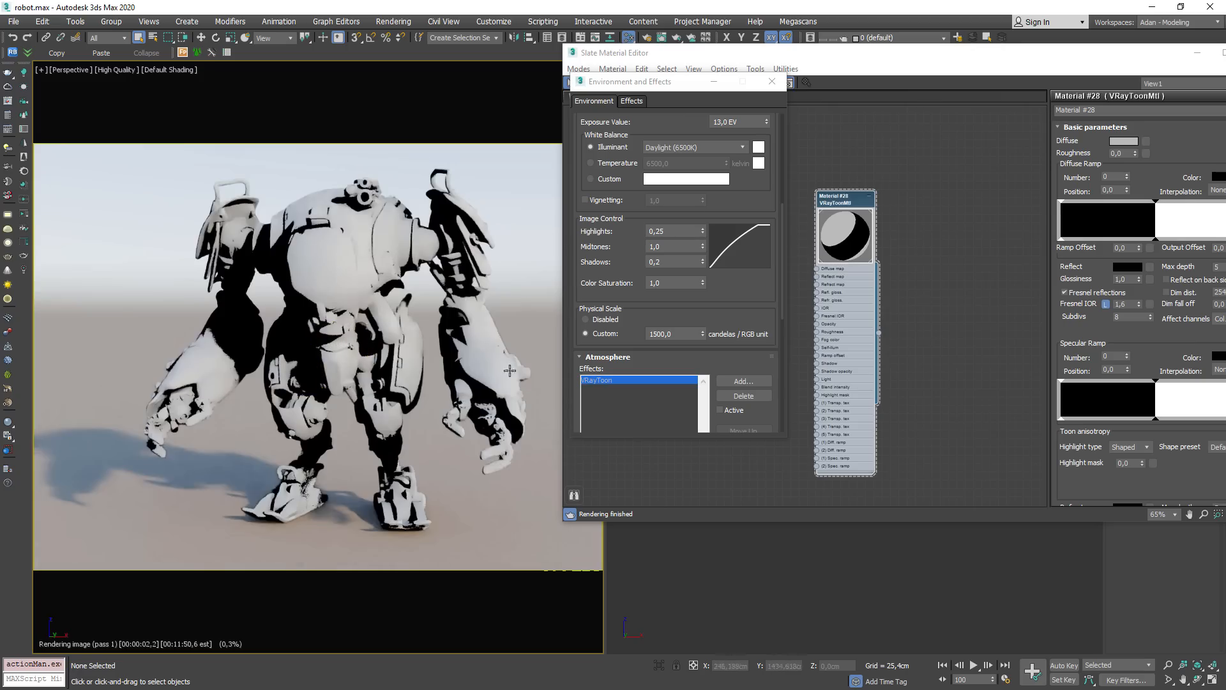
left_click(721, 410)
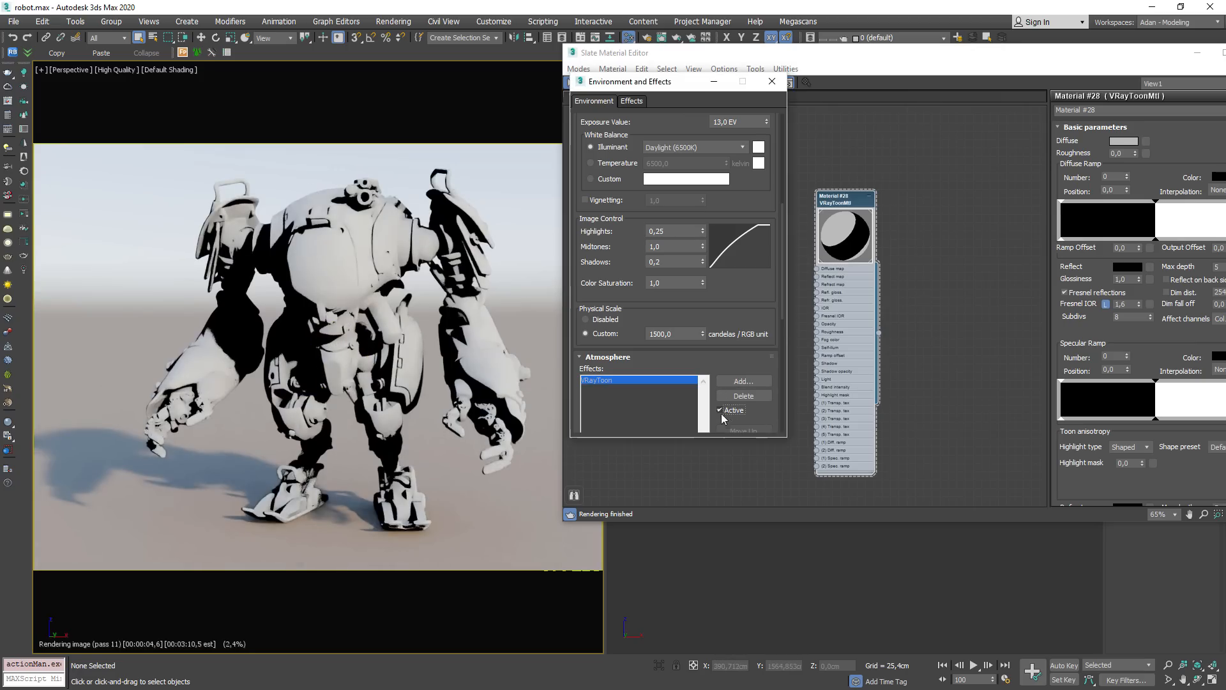
left_click(773, 81)
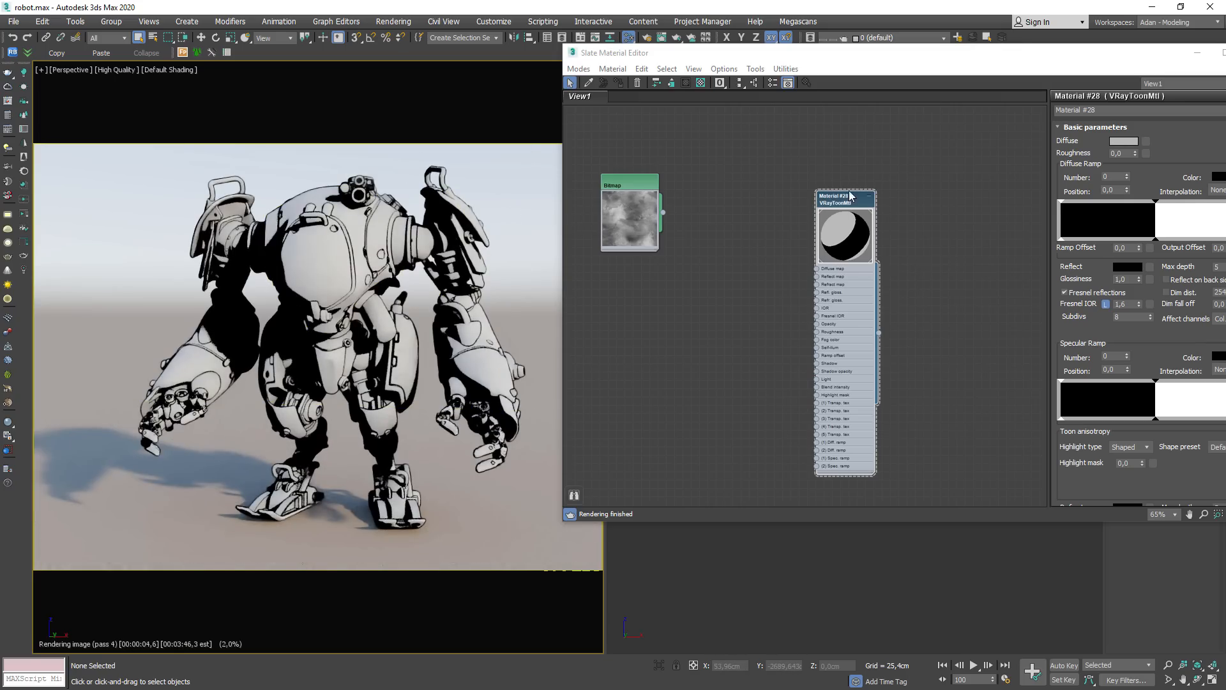
Step: Reposition the VRayToonMtl node and move the Slate Material Editor so the full parameter list shows beside the render
left_click_drag(849, 194, 817, 151)
left_click_drag(1038, 55, 967, 48)
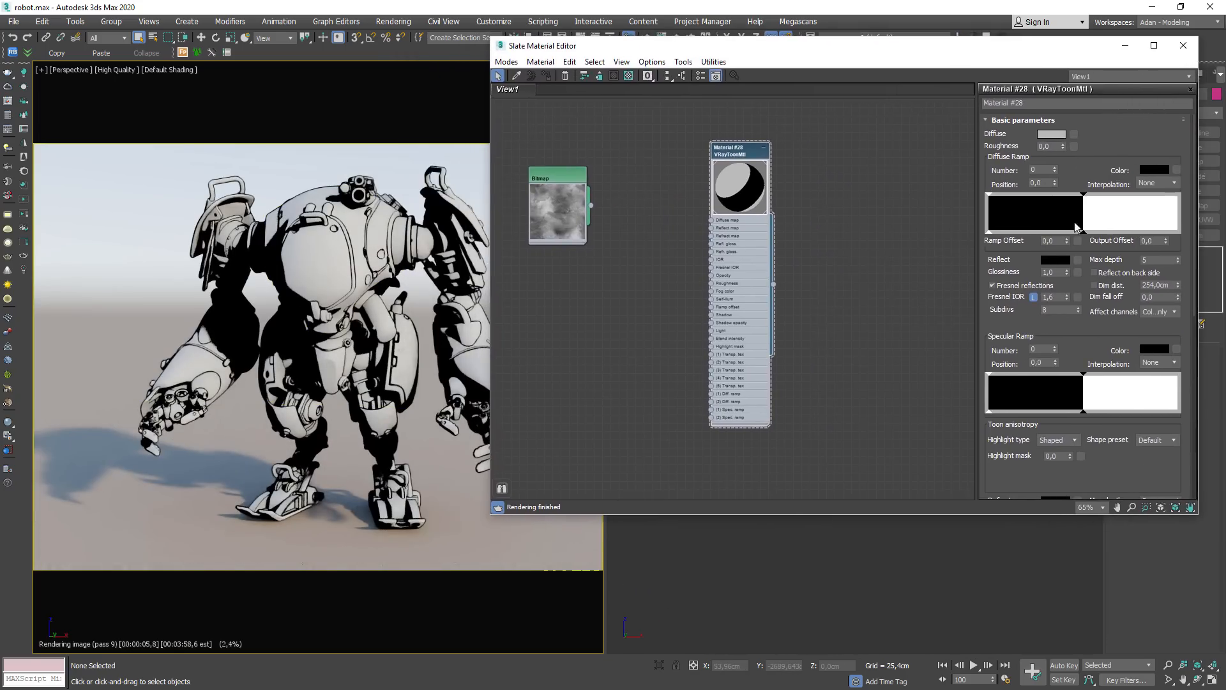
Step: Try a turquoise diffuse color on the VRayToonMtl and cancel the color change
left_click(1052, 134)
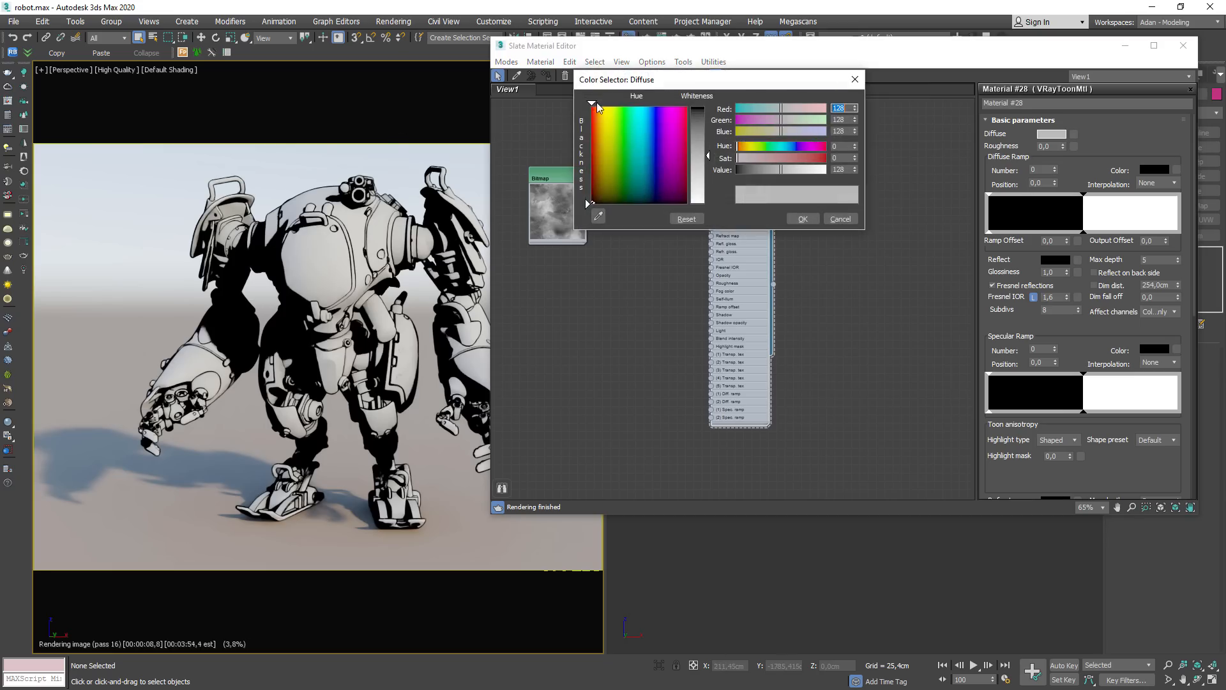
left_click(633, 139)
left_click(701, 121)
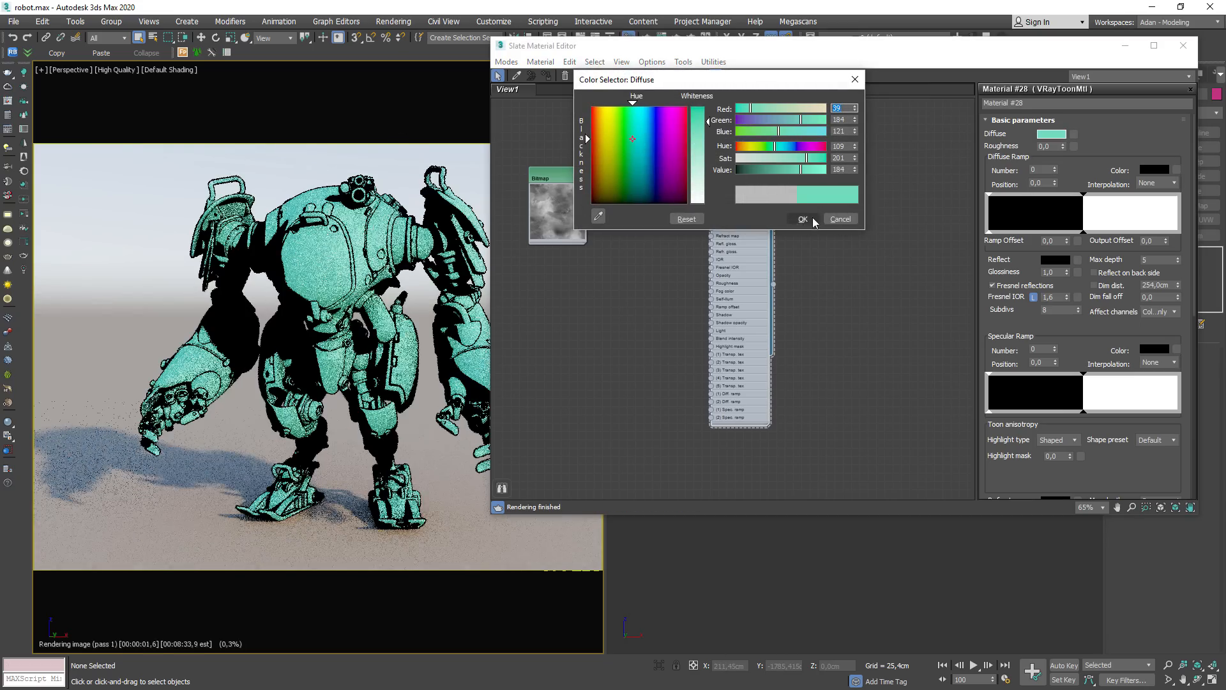
left_click(837, 219)
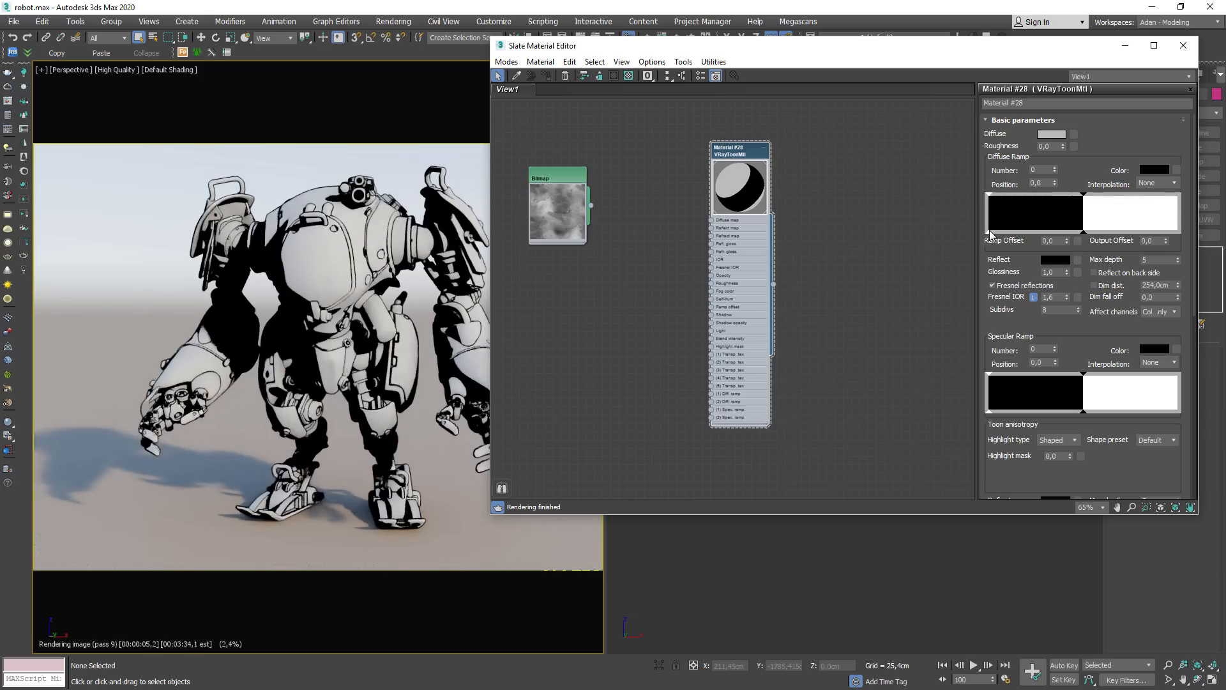
Step: Change the black color of the VRayToonMtl's diffuse ramp to dark red
left_click(1154, 170)
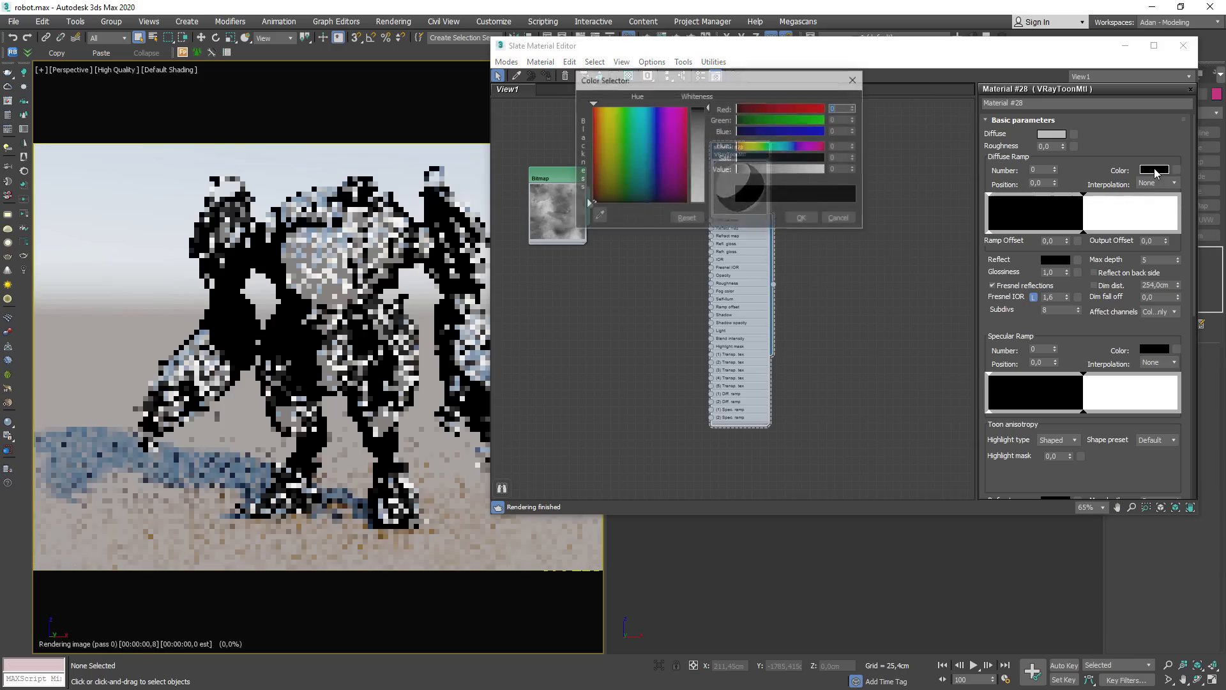
left_click_drag(686, 149, 687, 106)
left_click(767, 170)
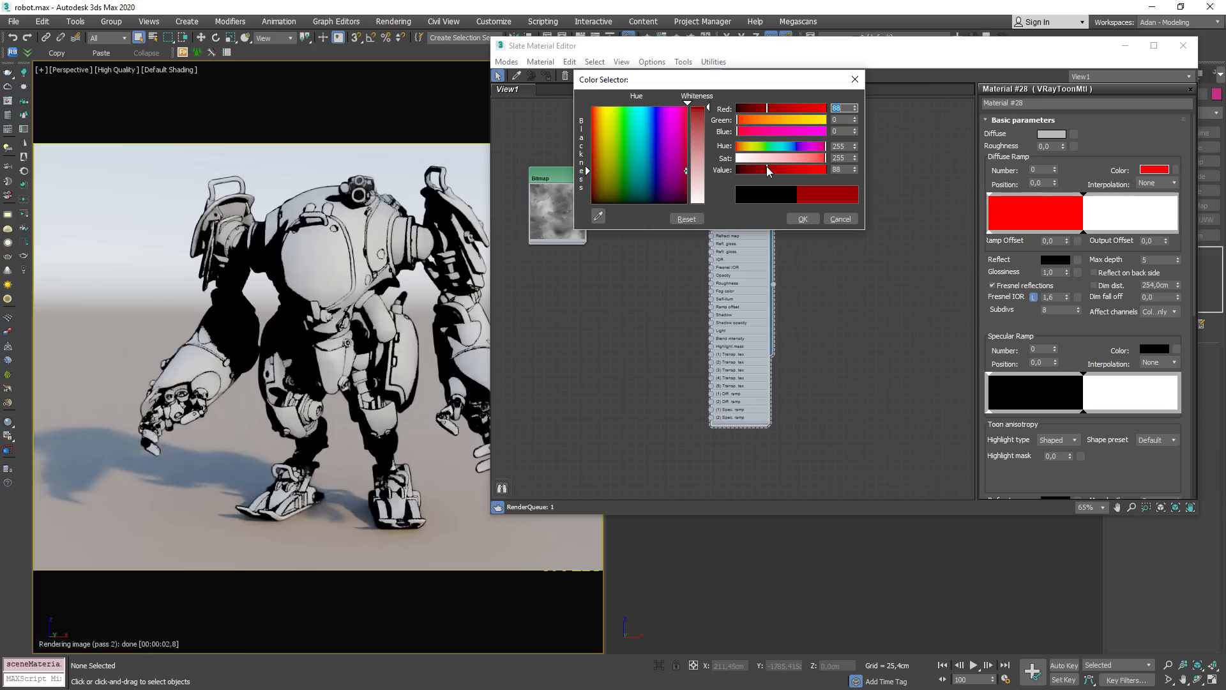
left_click(802, 219)
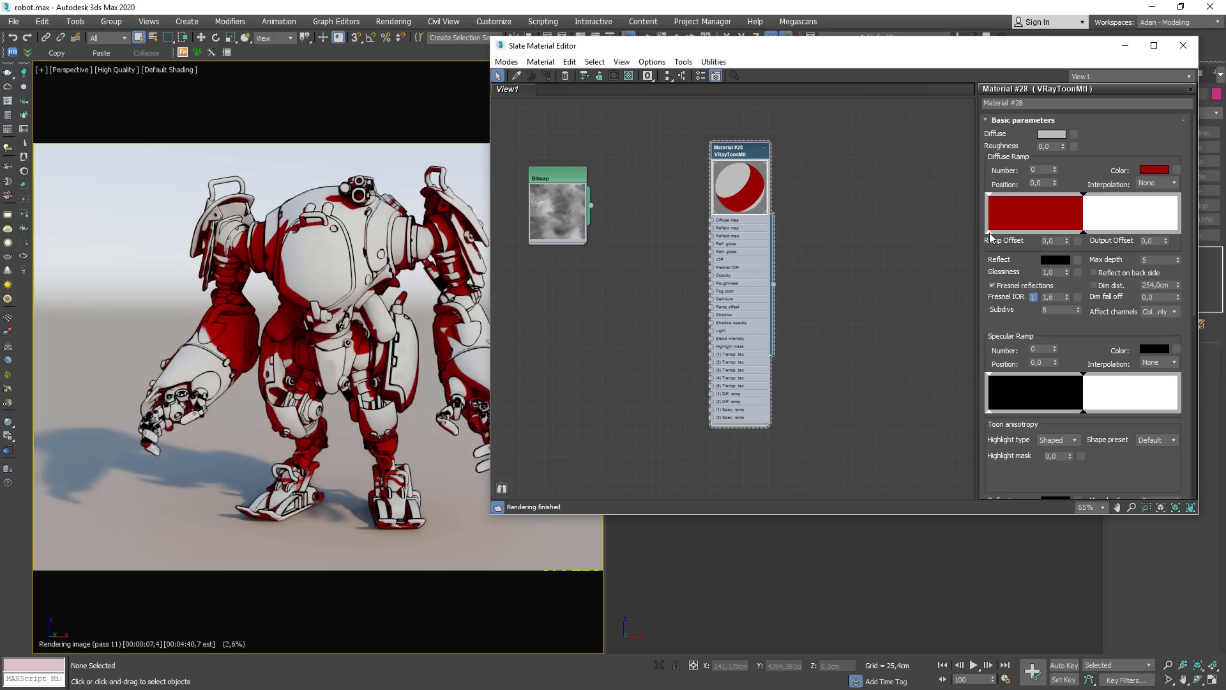
Step: Set the red ramp color's interpolation to Smooth and slide the white point of the diffuse ramp to about 0,57
left_click(1158, 183)
left_click(1149, 212)
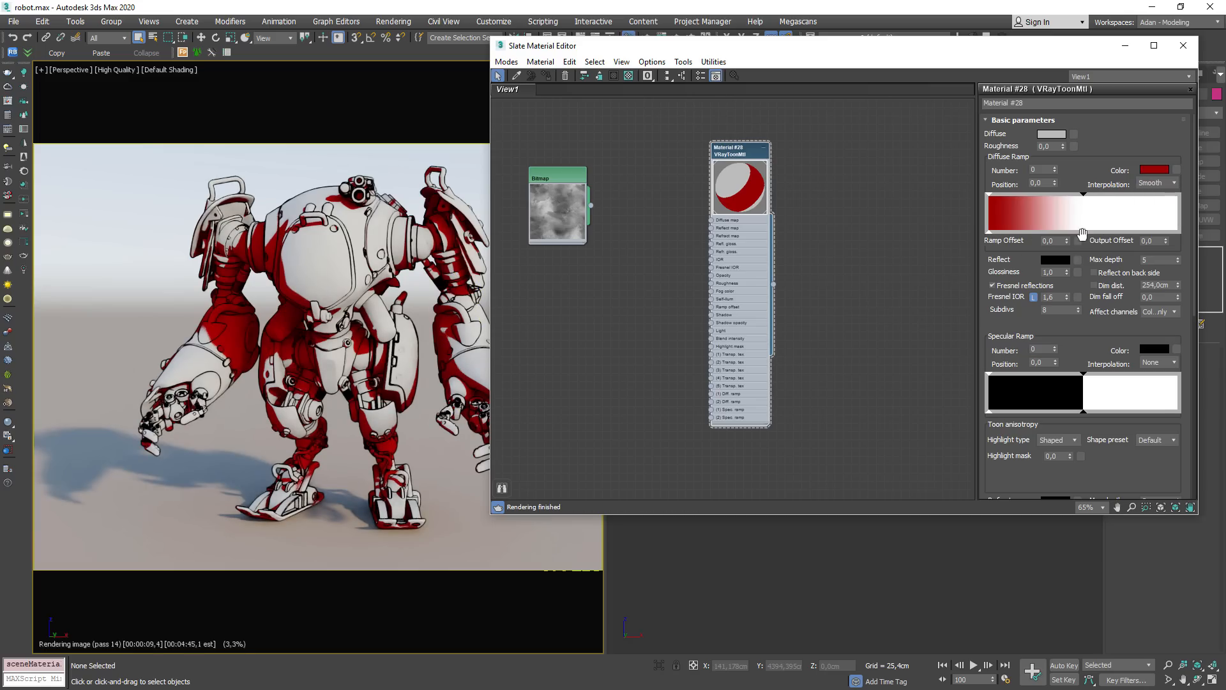
left_click_drag(1085, 228, 1029, 231)
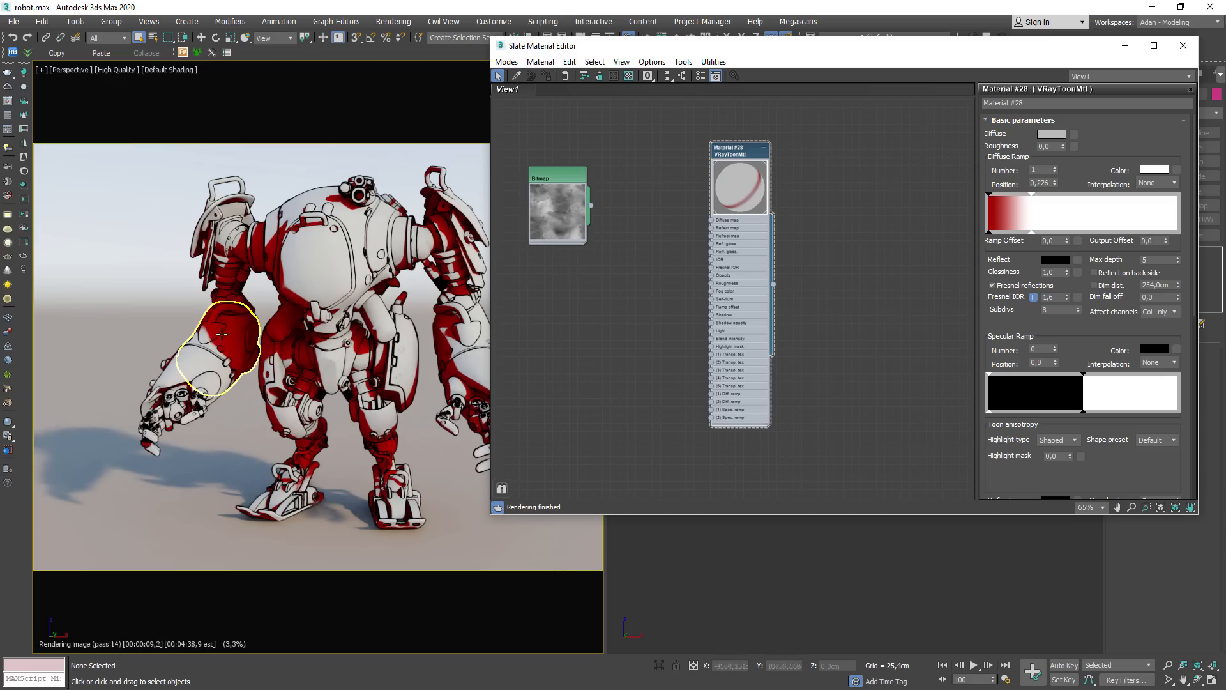
left_click_drag(1032, 233, 1097, 230)
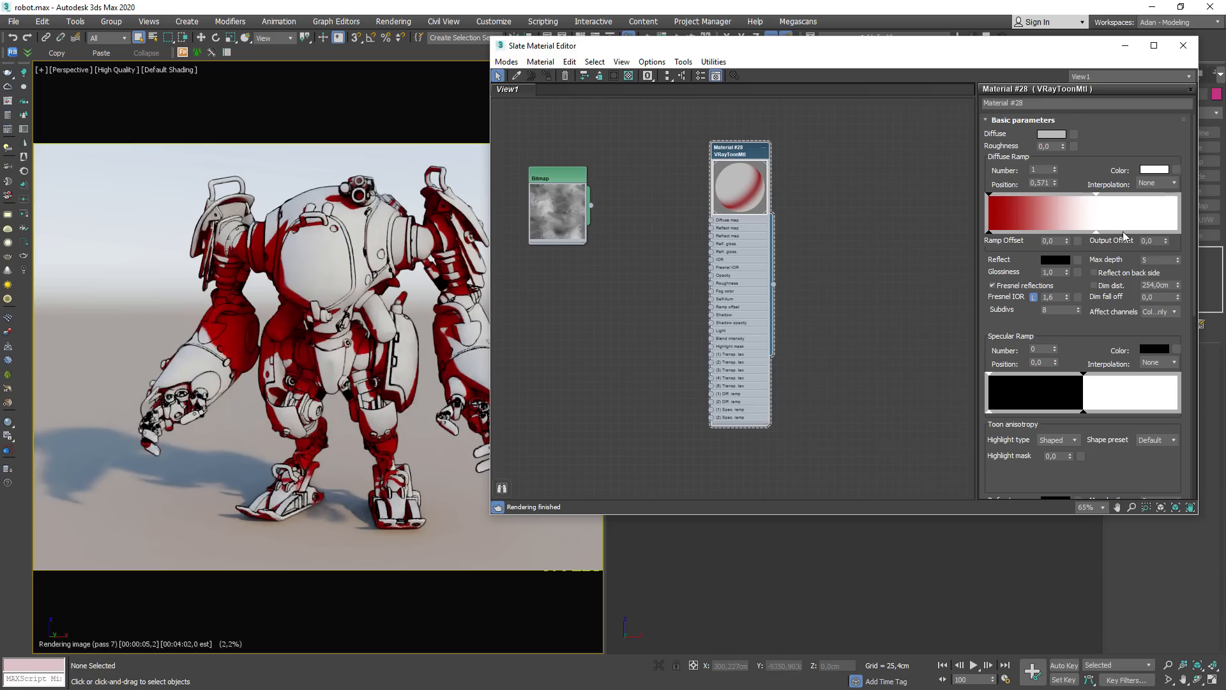
Step: Check ramp color number 0, return to number 1, and set its position to 0,5
left_click(1055, 171)
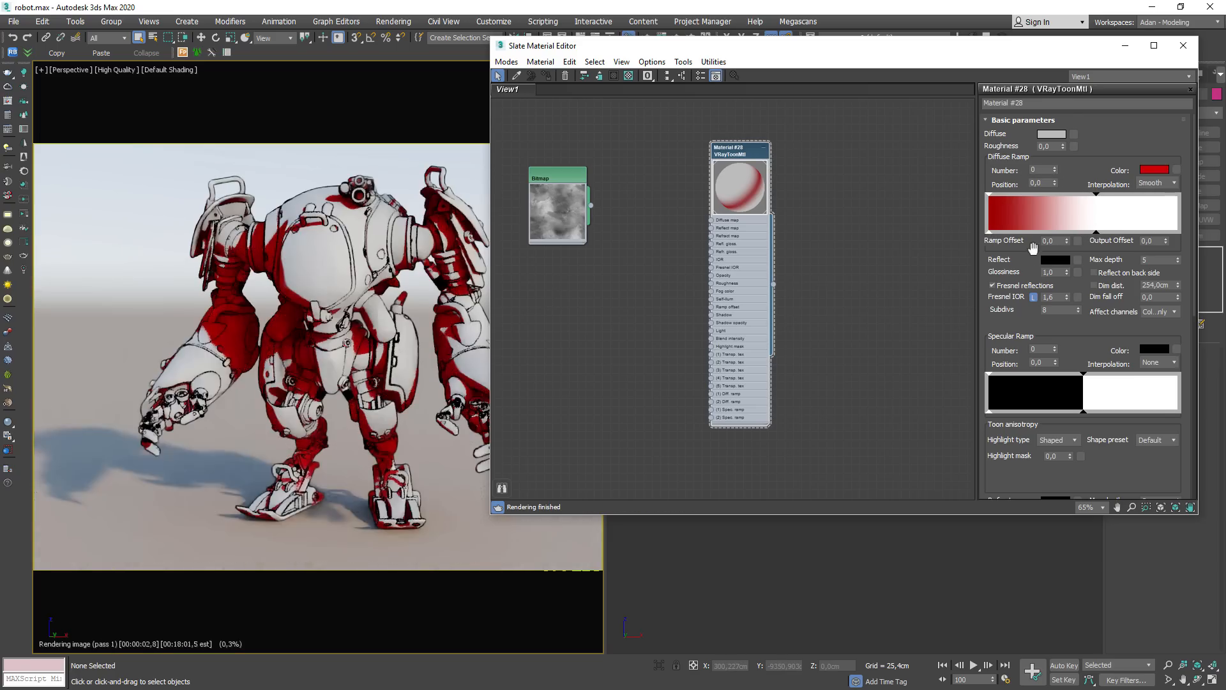
left_click(1056, 167)
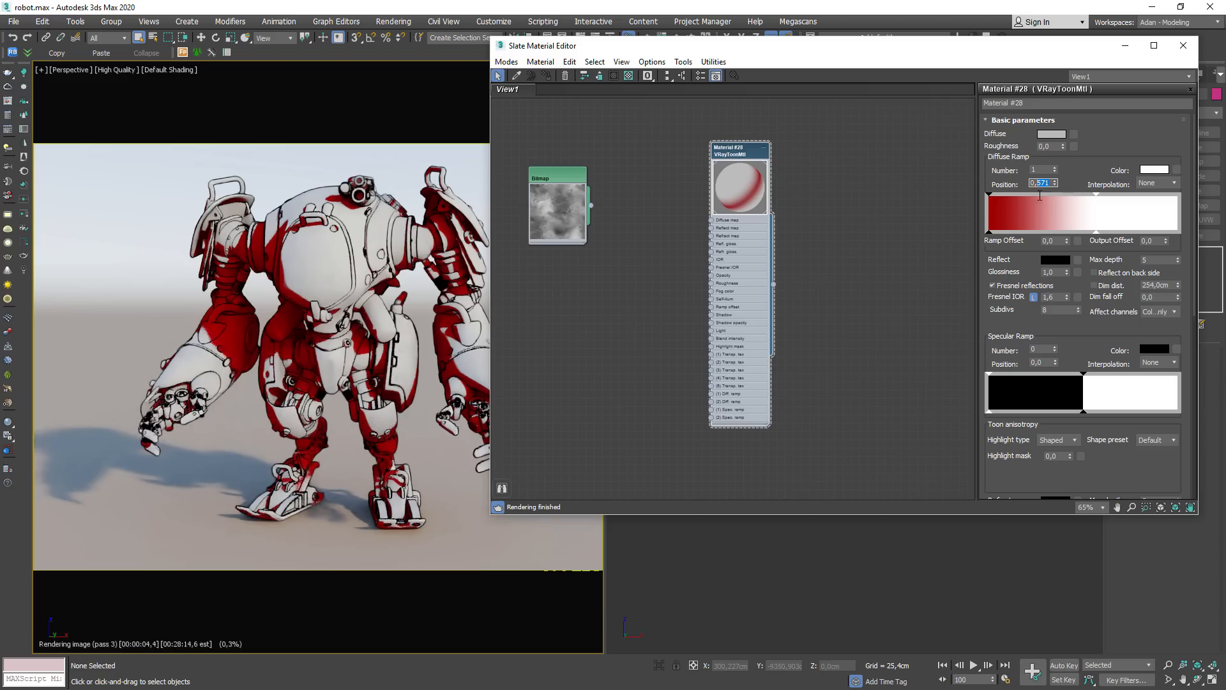
type("0,5")
key("Return")
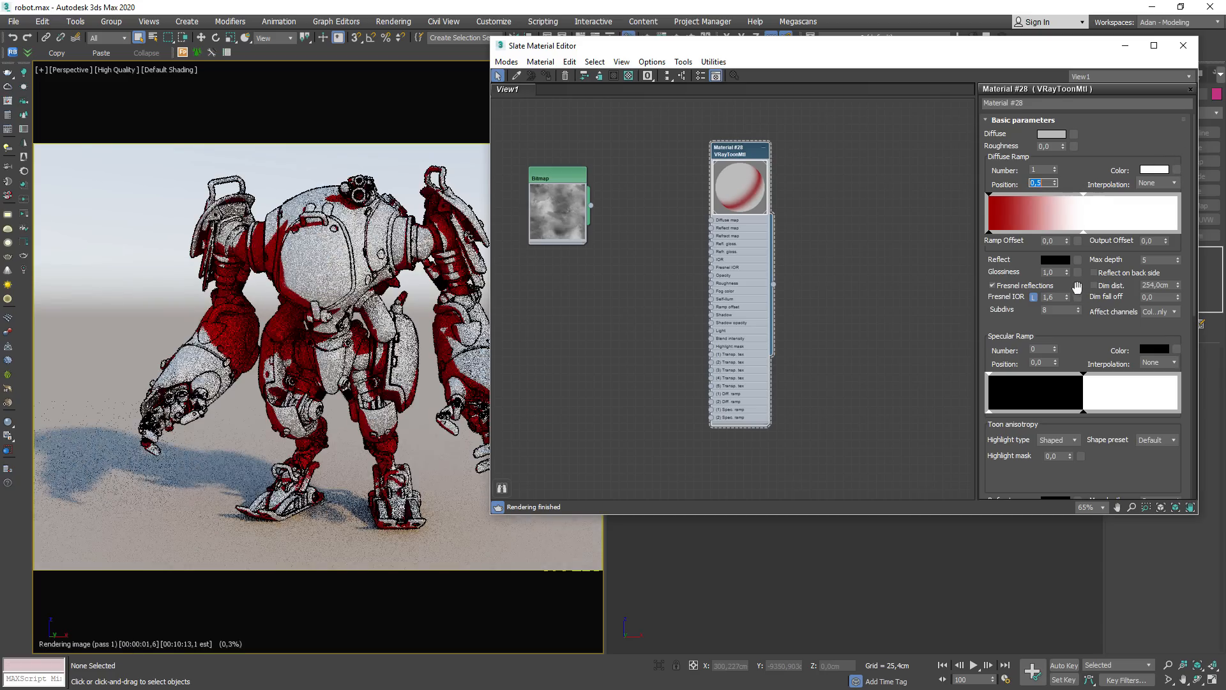
Step: Change the white color of the diffuse ramp to a pale cream
left_click(1155, 170)
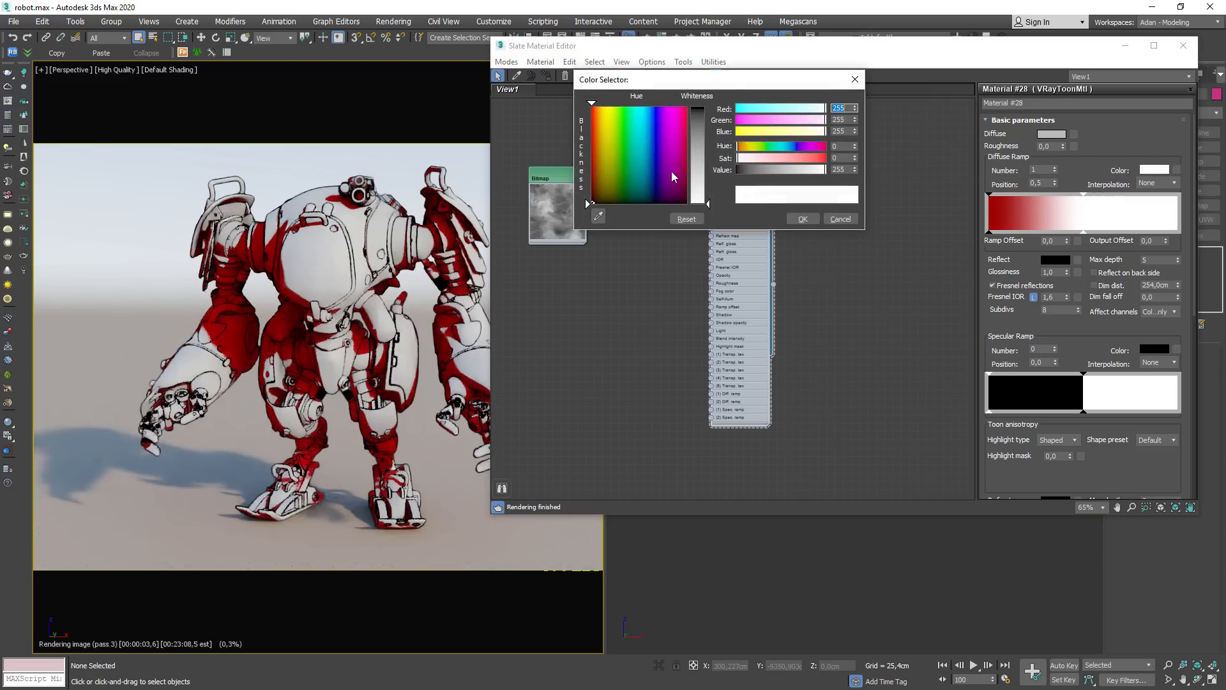
left_click(601, 125)
left_click_drag(708, 203, 708, 158)
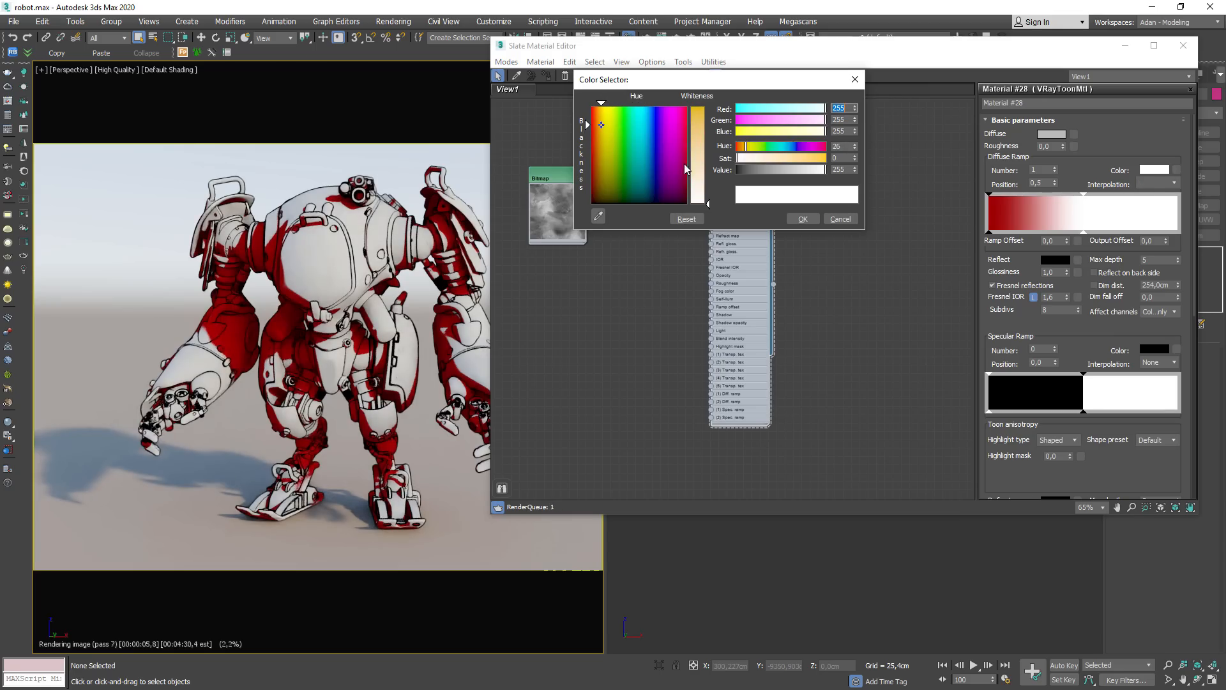
left_click(800, 219)
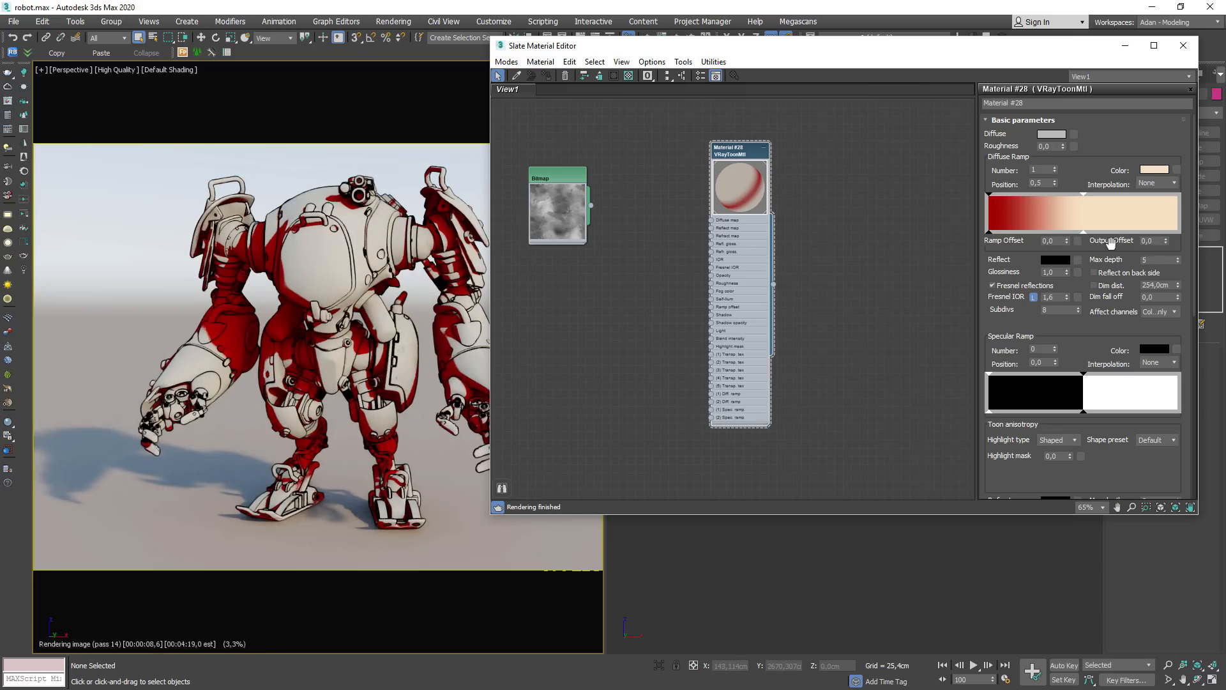
Step: Test a diffuse Ramp Offset of 1,0 against lower values and set it to 0,2
left_click(1067, 239)
left_click(1051, 241)
type("1,0")
key("Return")
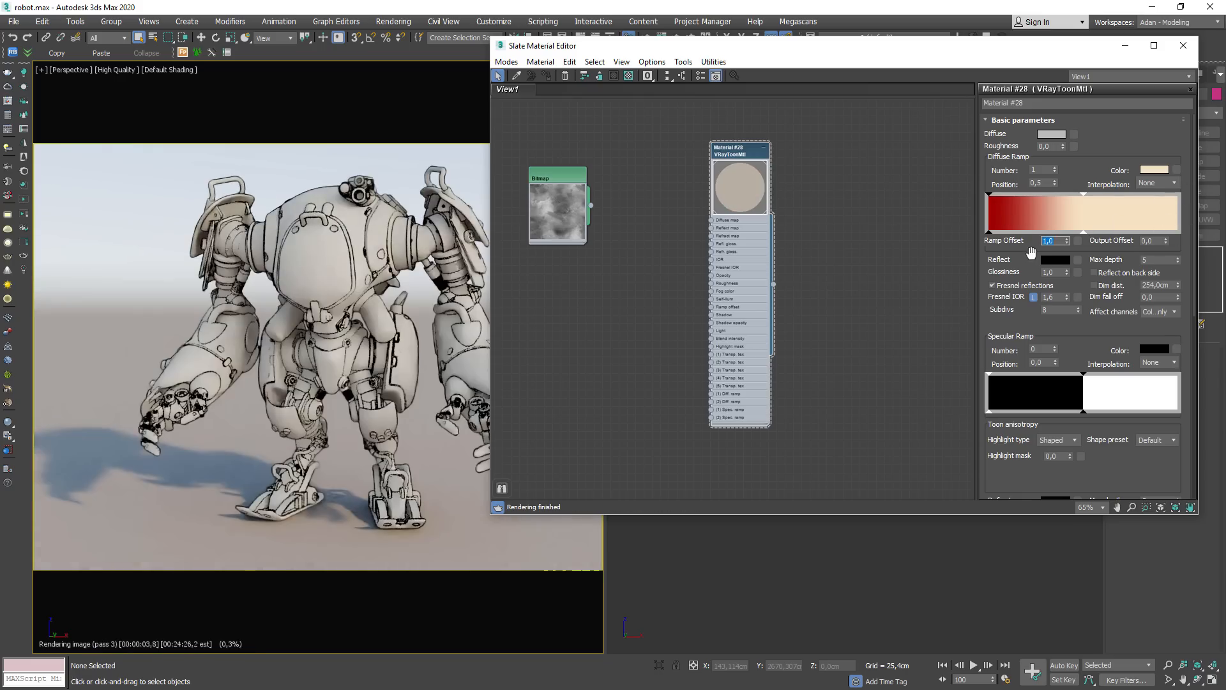
type("0,5")
key("Return")
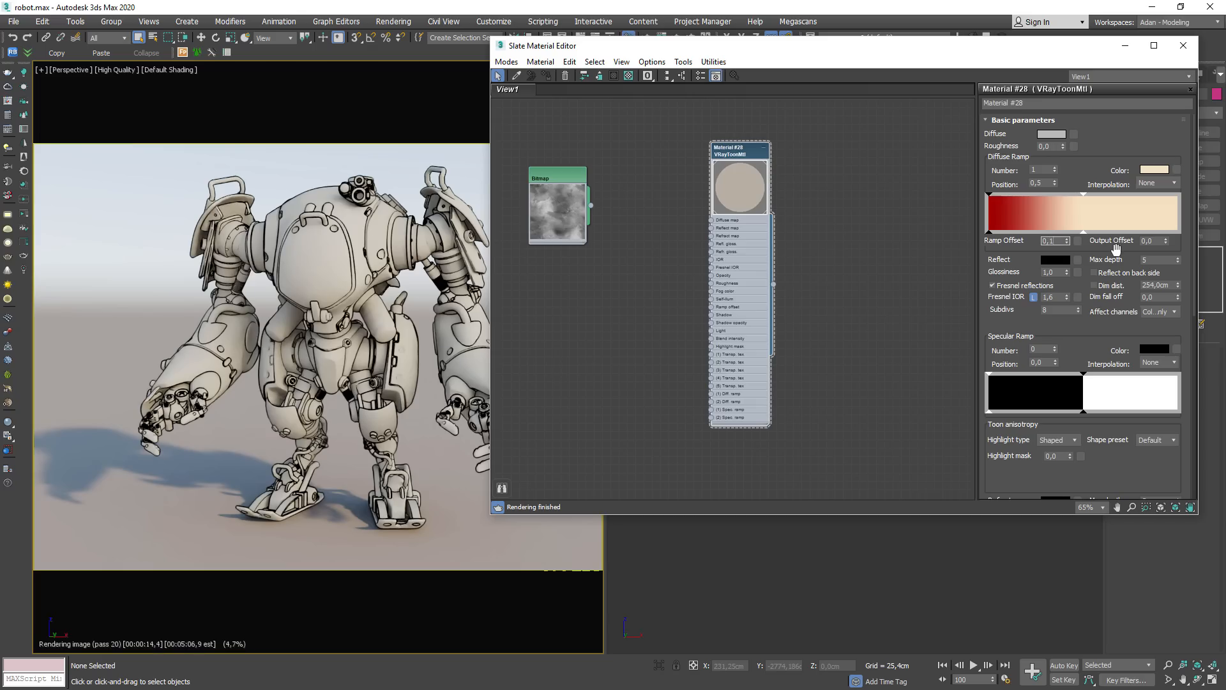
key("Return")
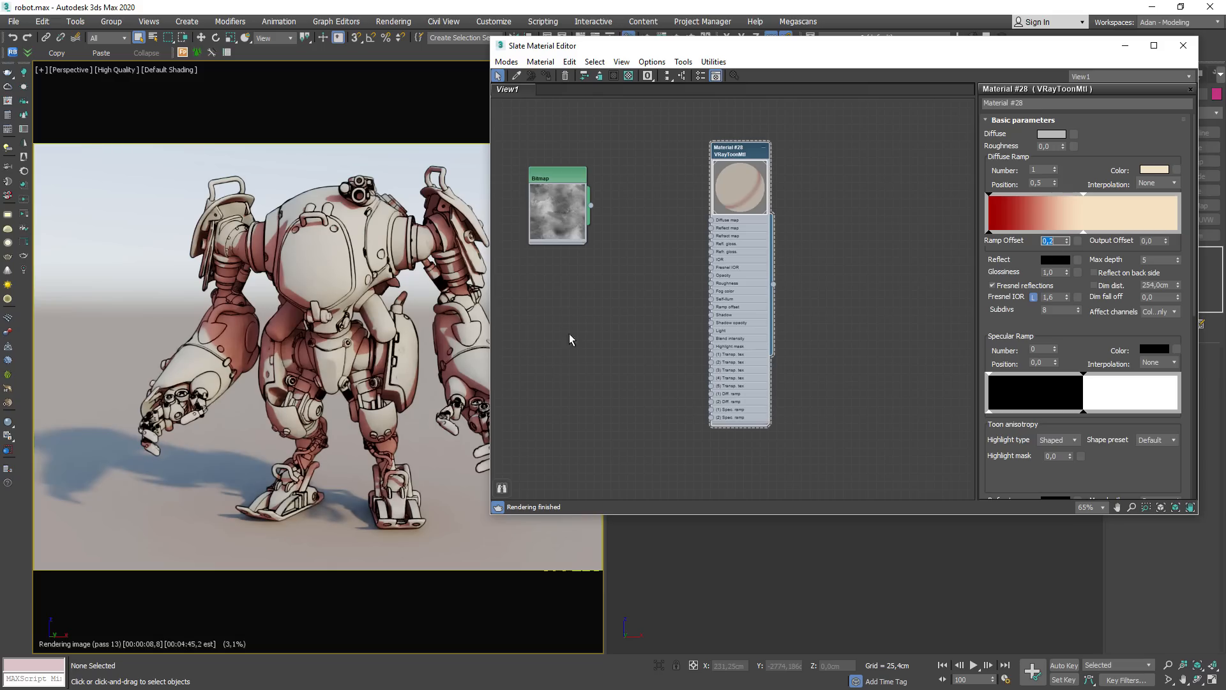
Step: Add a Gradient Ramp map below the Bitmap node and set its gradient type to Radial
right_click(561, 300)
mouse_move(594, 322)
mouse_move(722, 322)
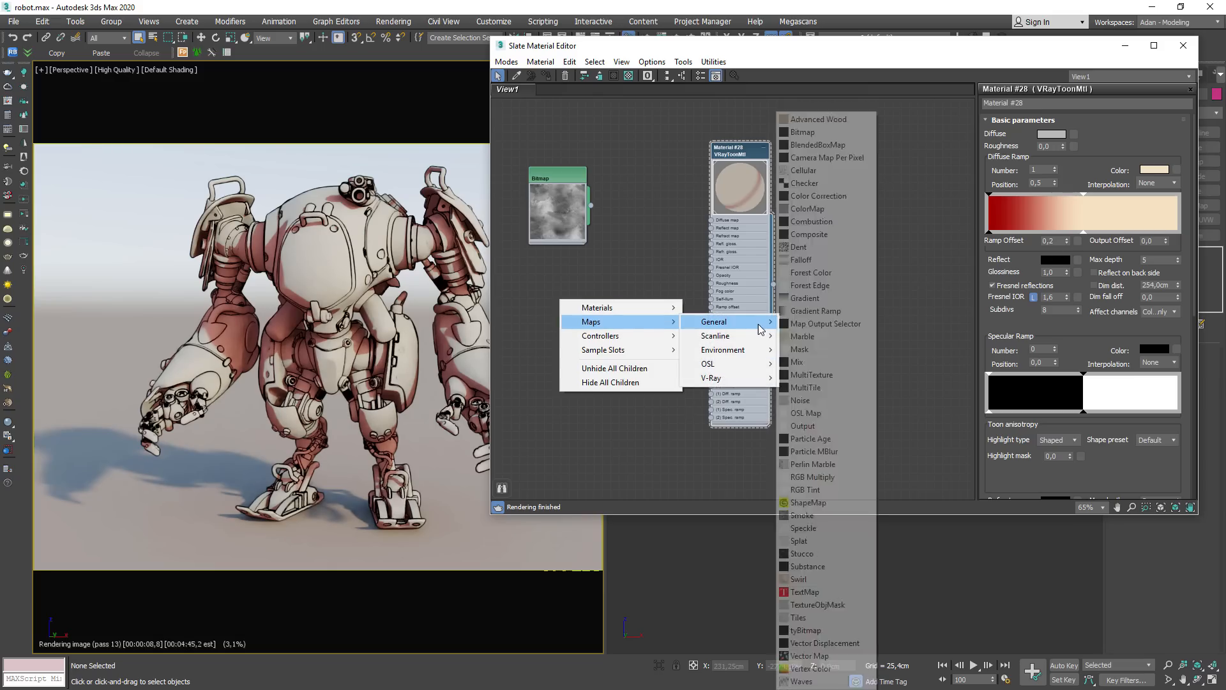
left_click(824, 311)
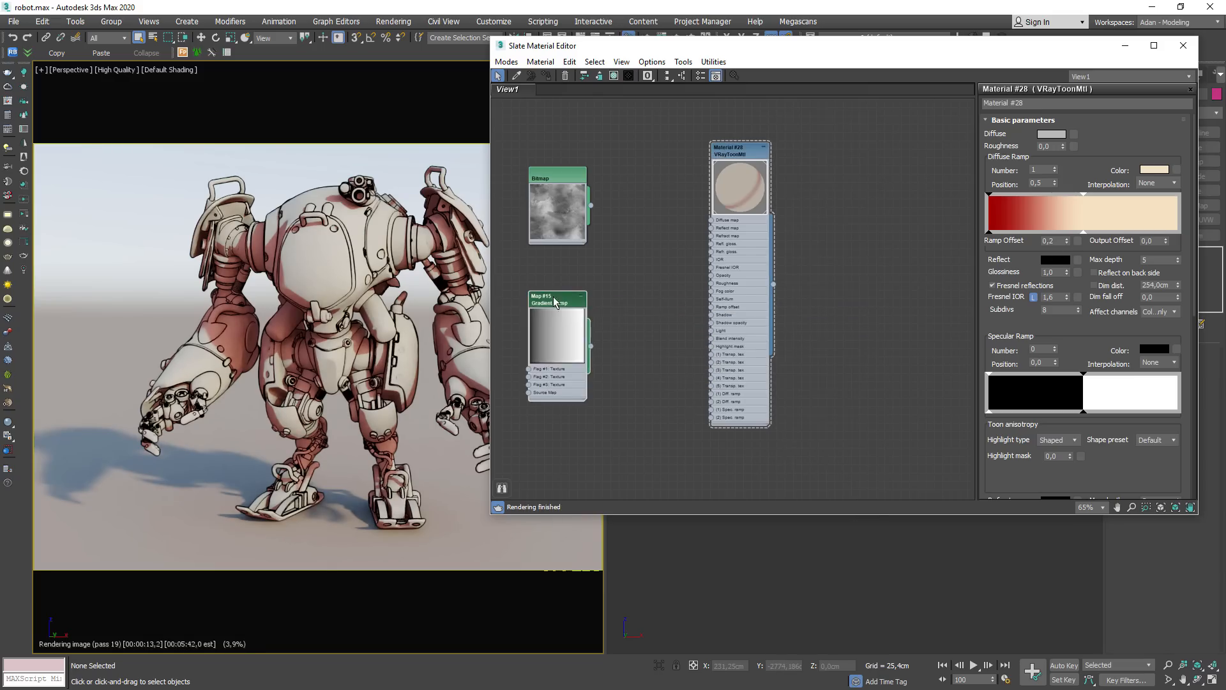
left_click_drag(554, 297, 562, 298)
scroll(580, 350, "up", 3)
double_click(576, 283)
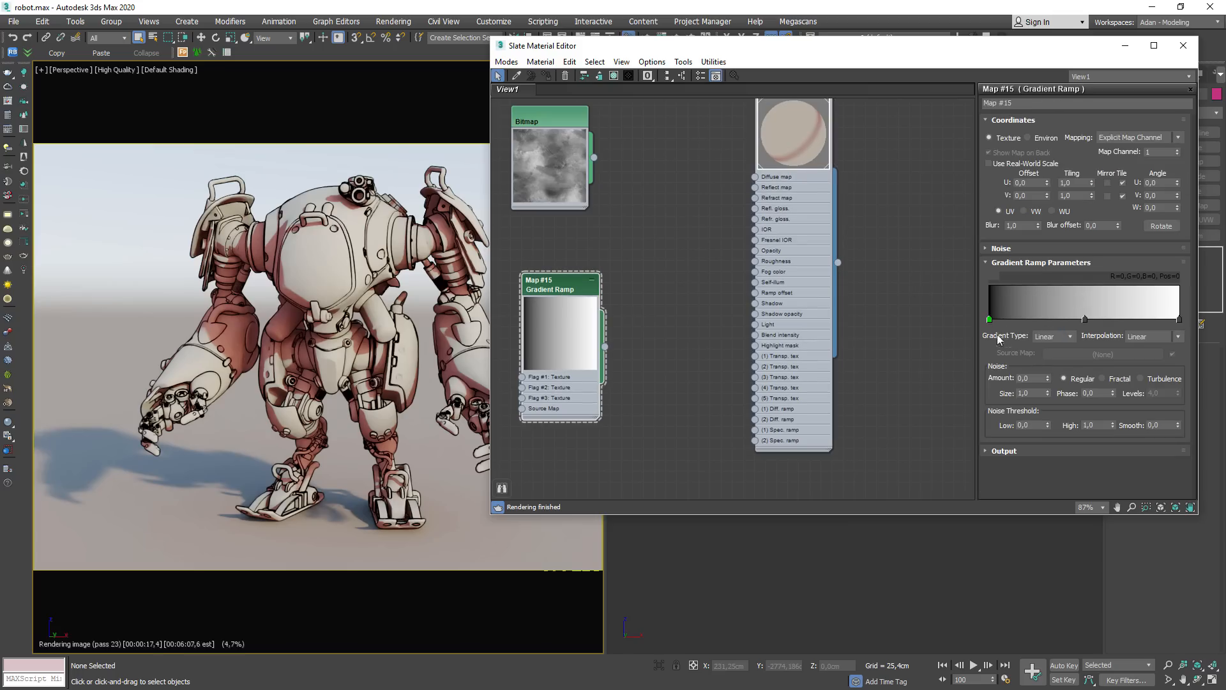
left_click(1053, 337)
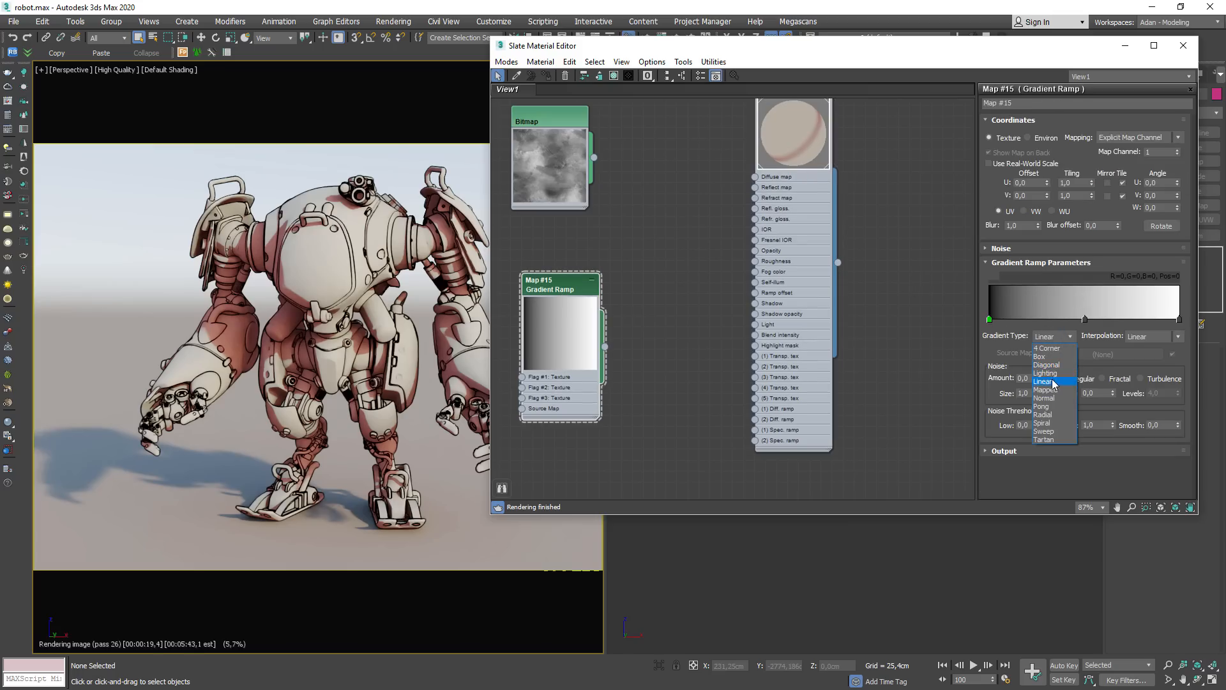
left_click(1057, 416)
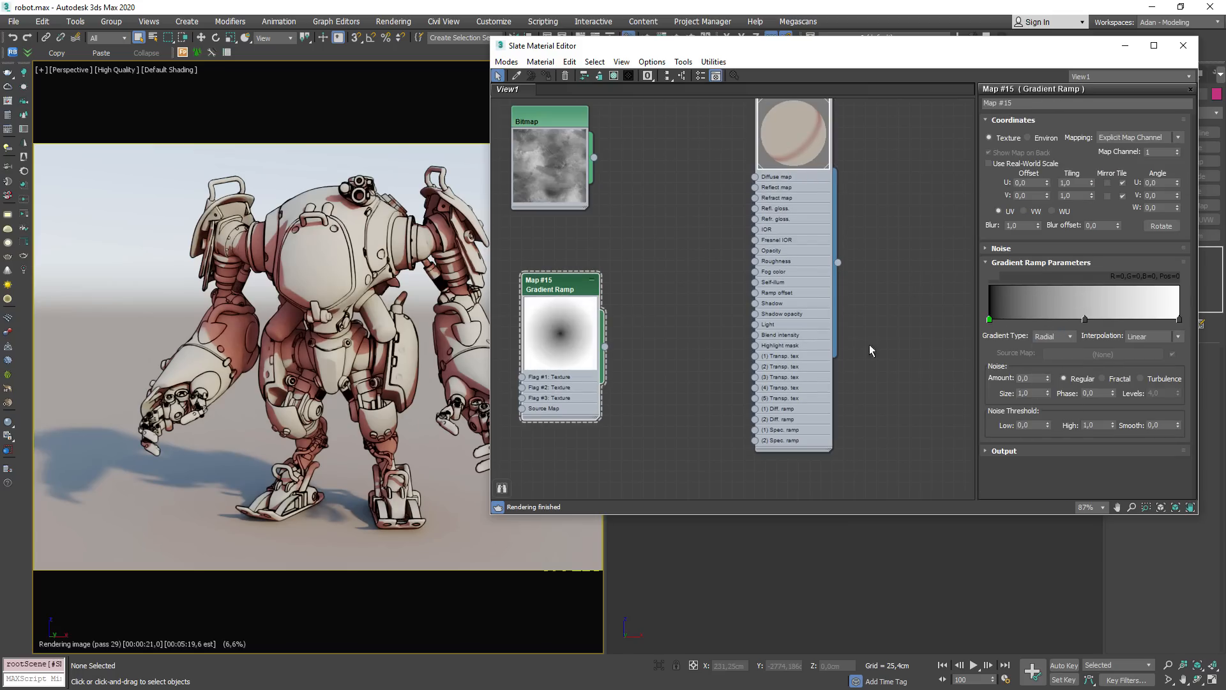
Step: Check the gradient's black start flag and change the middle flag at position 50 to black
double_click(990, 320)
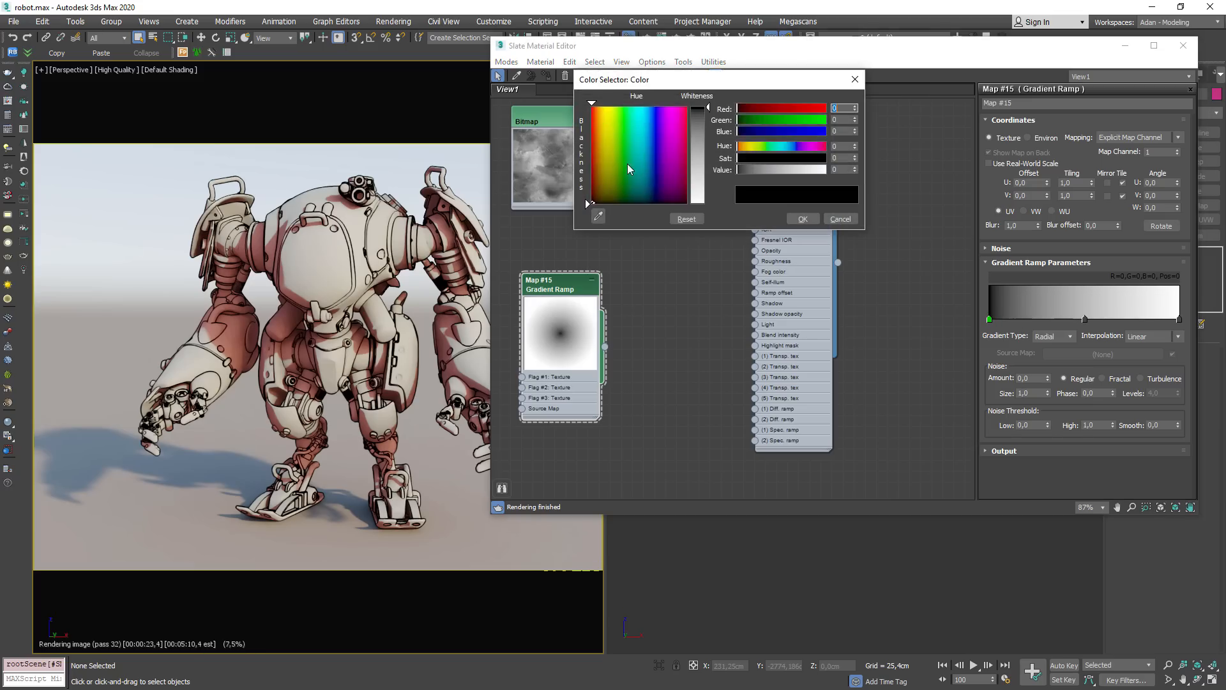
left_click(813, 223)
double_click(1085, 321)
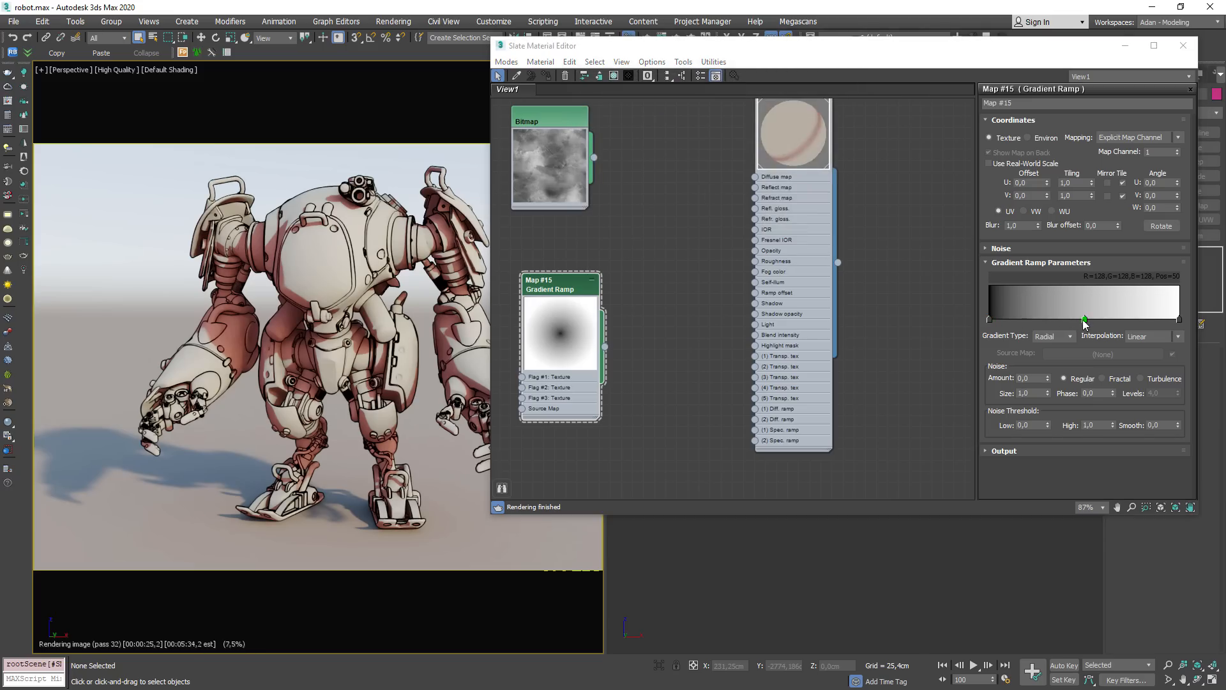
left_click_drag(854, 171, 845, 255)
left_click(802, 220)
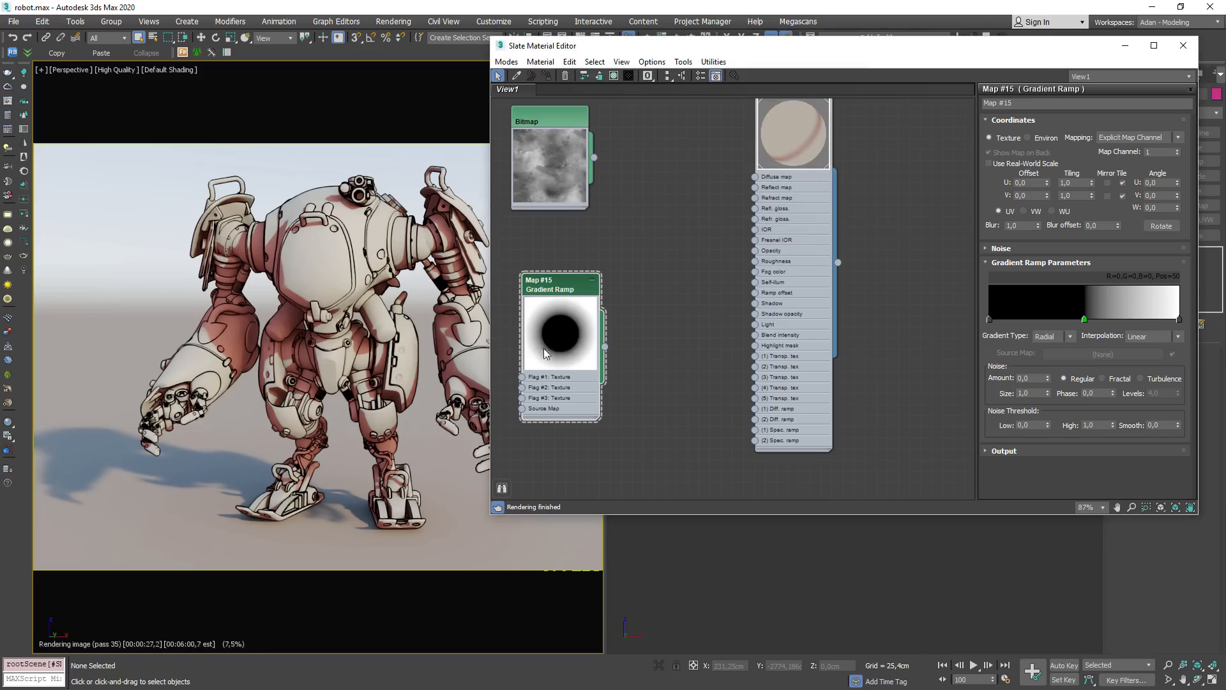
Step: Add a gradient flag at position 65 and make it white to sharpen the radial dot's edge
left_click(1112, 317)
double_click(1112, 317)
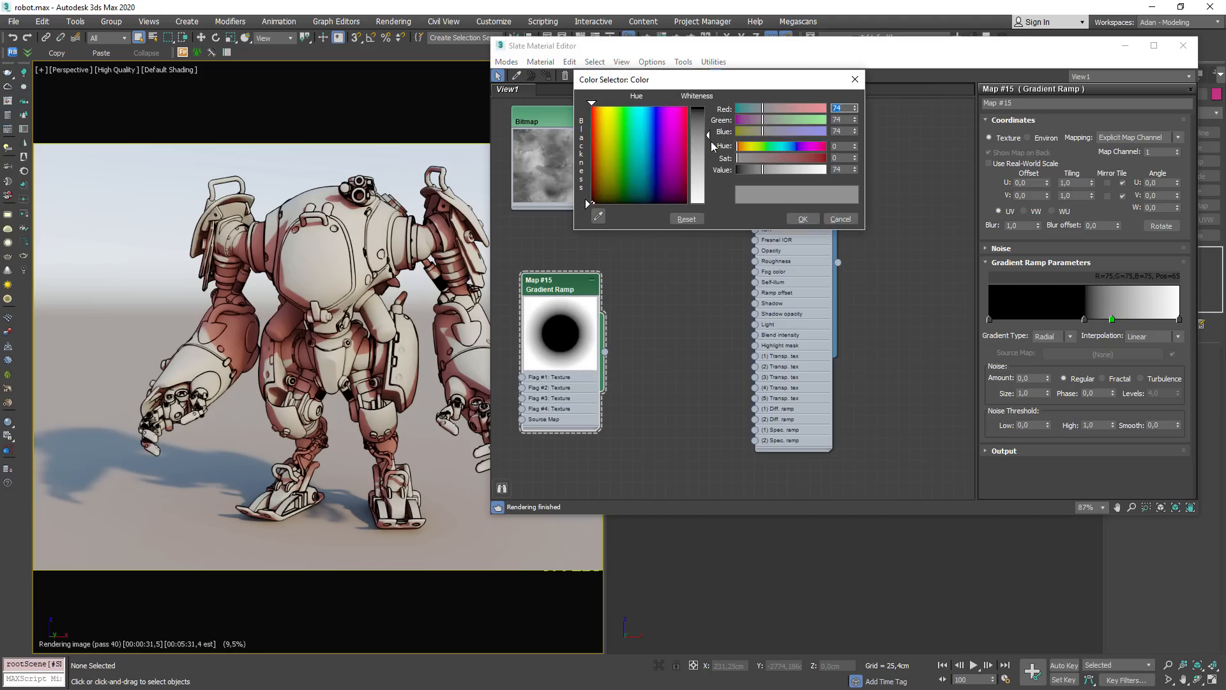
left_click_drag(710, 142, 710, 206)
left_click(802, 220)
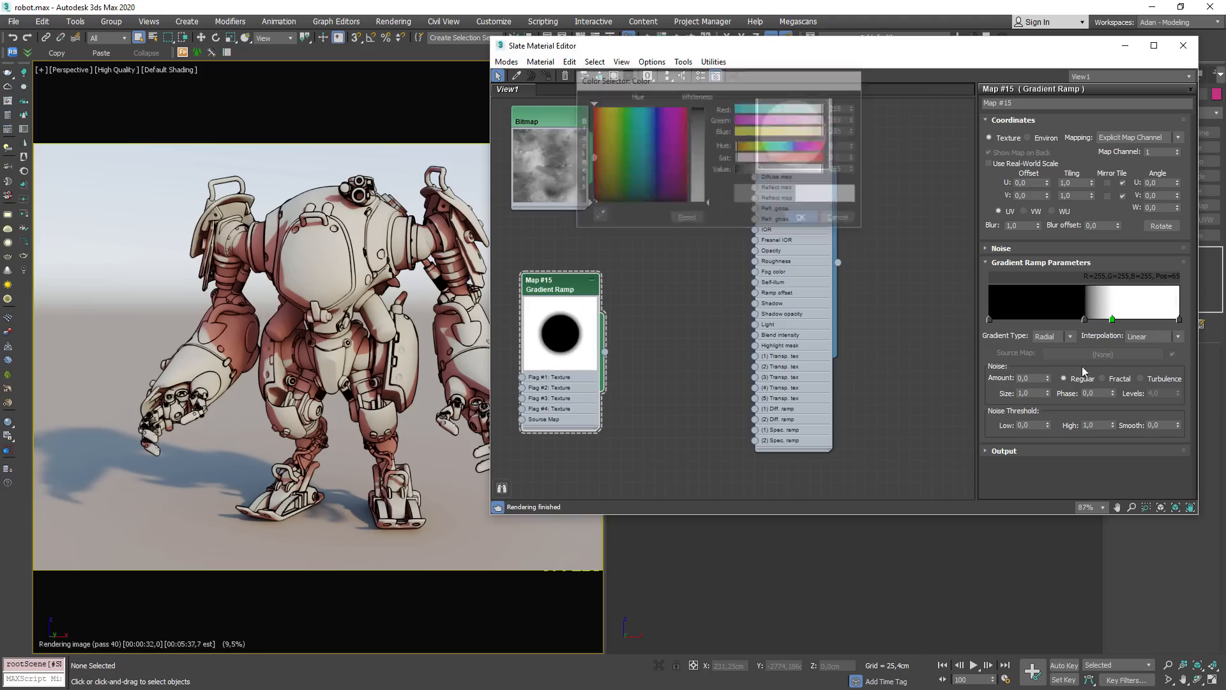
Step: Set the Gradient Ramp's U and V tiling to 100 to make a dense dot pattern
left_click_drag(575, 289, 564, 265)
middle_click_drag(603, 303, 669, 343)
left_click(613, 293, "shift")
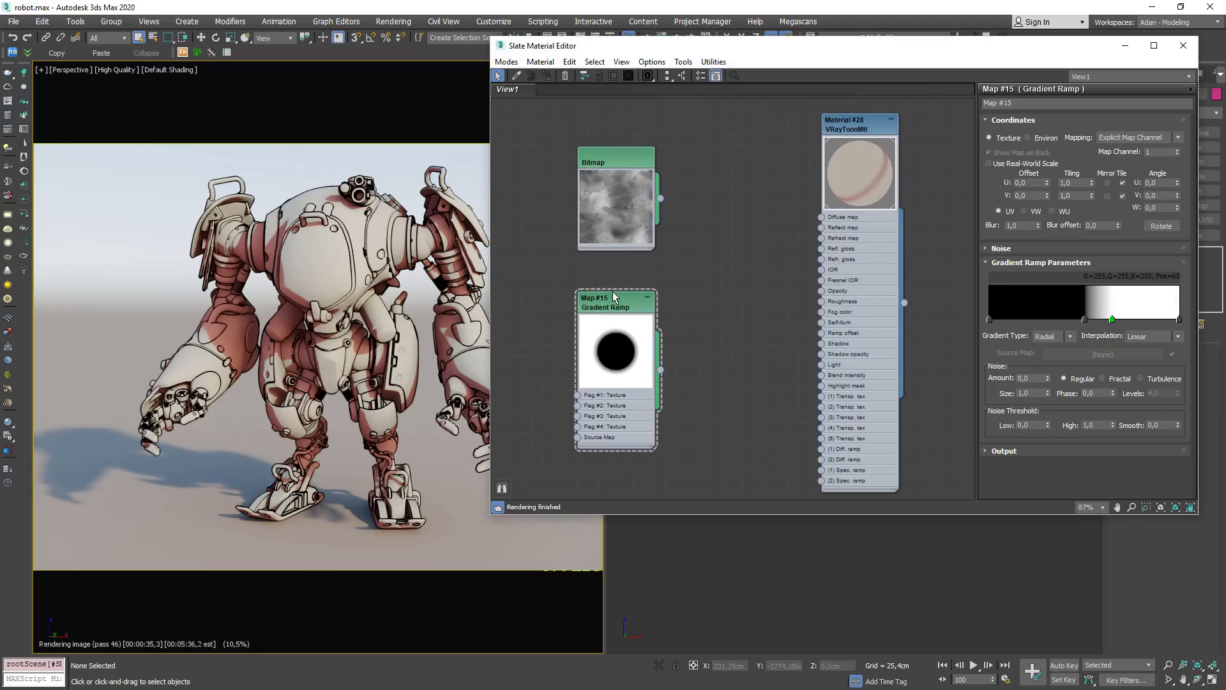
left_click(611, 306)
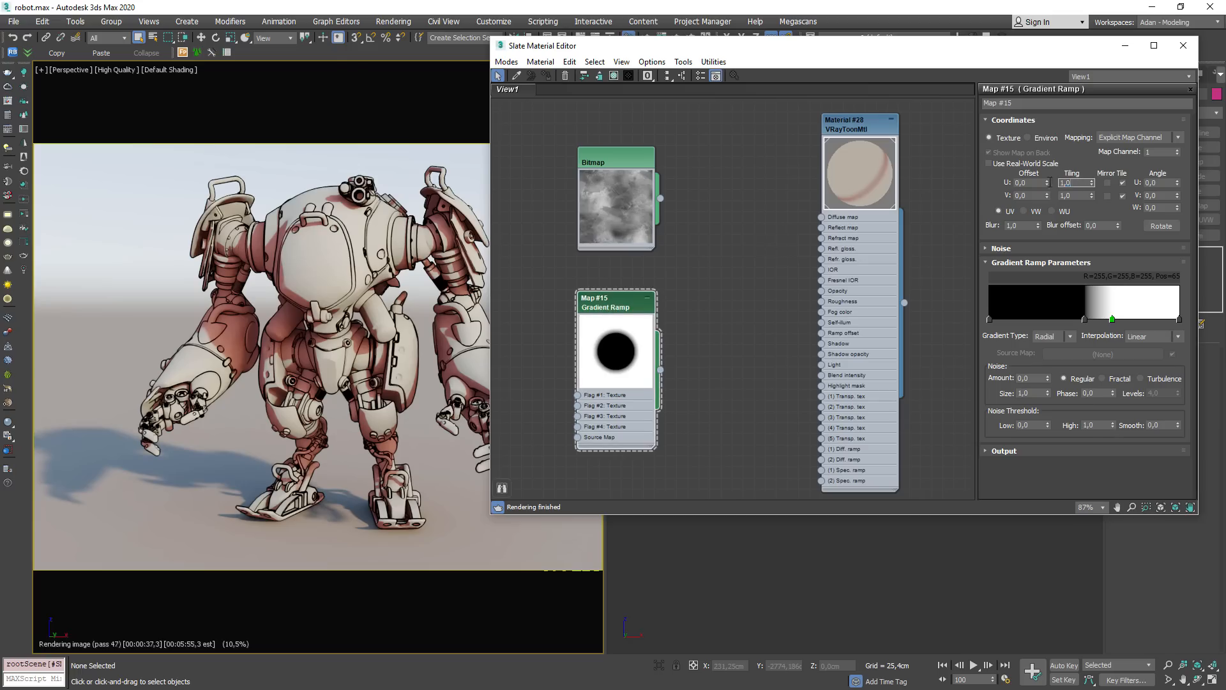
type("100")
key("Tab")
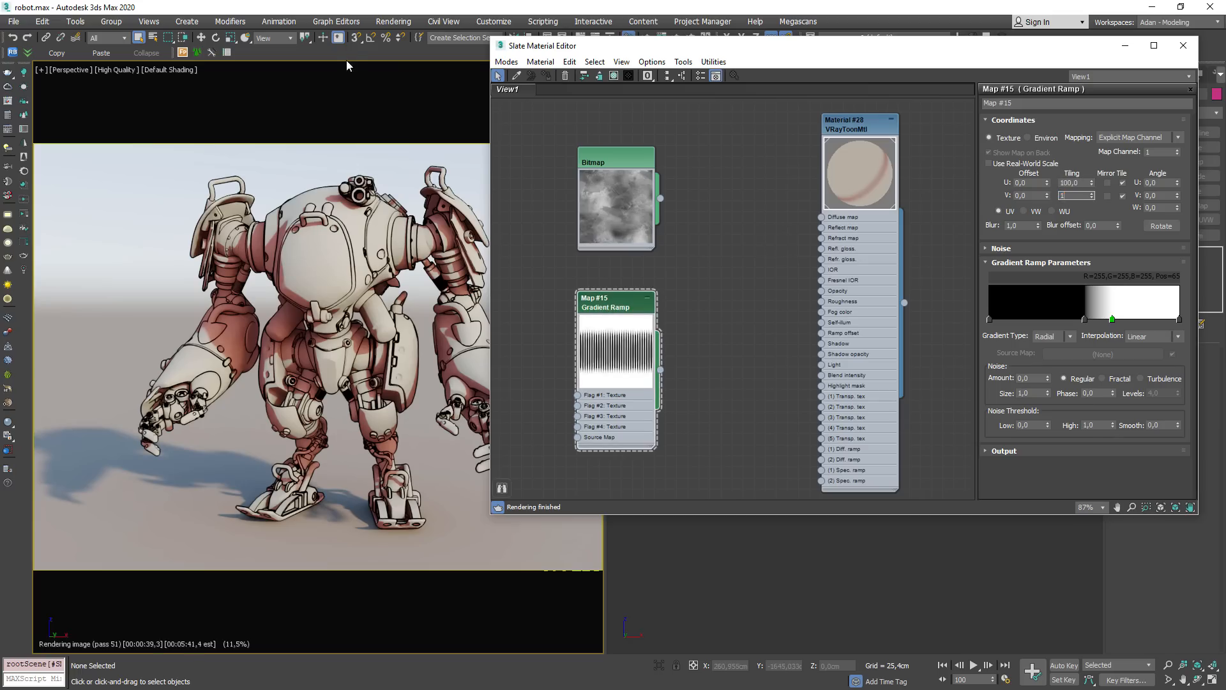
key("Return")
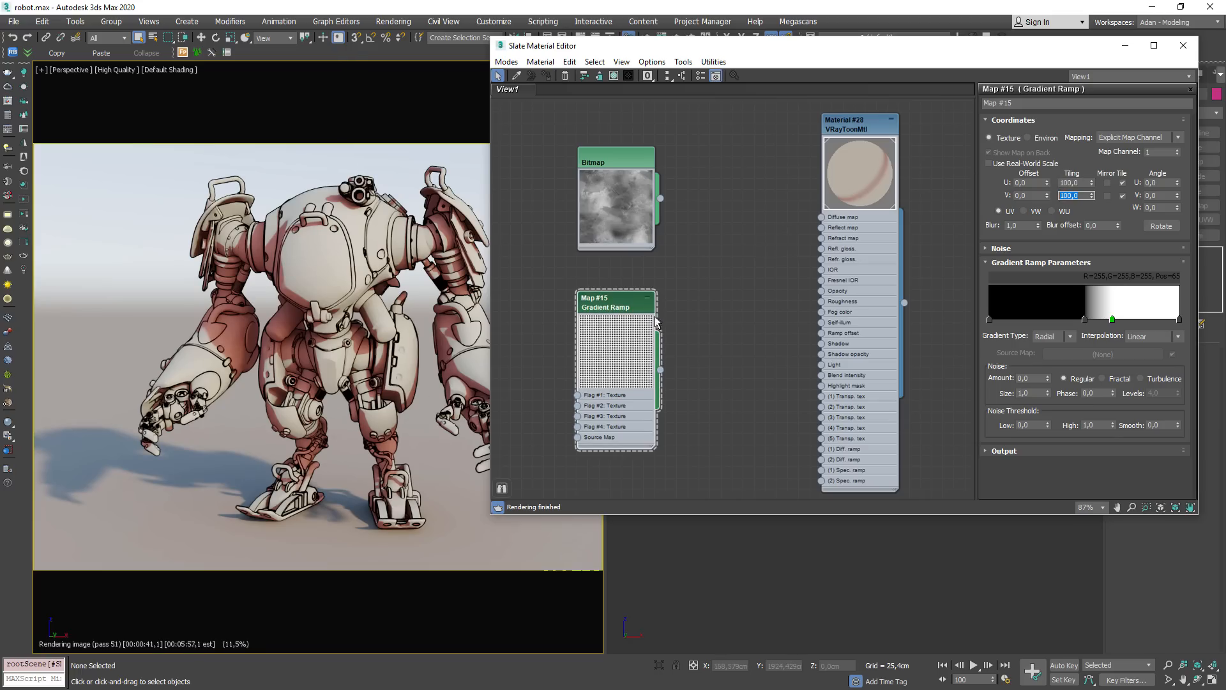
Step: Enlarge the Gradient Ramp node to inspect its dot pattern and move it away from the VRayToonMtl node
left_click_drag(648, 343, 637, 332)
middle_click_drag(638, 333, 620, 260)
left_click_drag(627, 362, 739, 473)
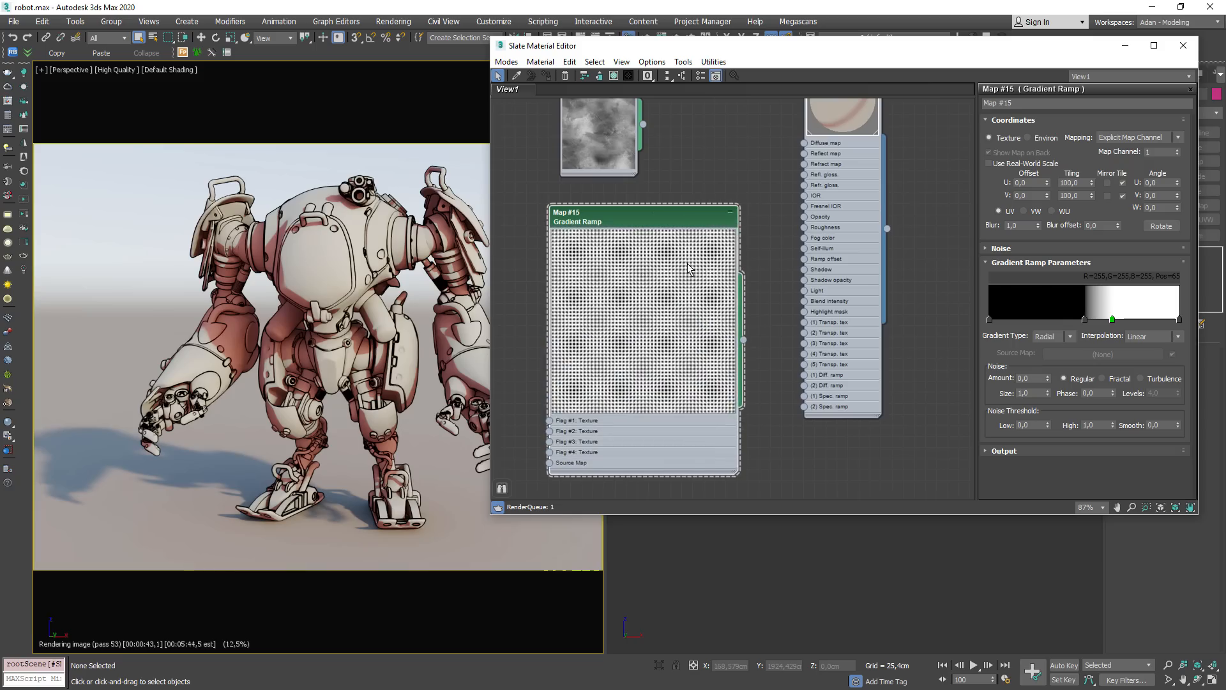
left_click_drag(650, 214, 546, 216)
scroll(707, 294, "down", 1)
middle_click_drag(707, 294, 760, 361)
scroll(735, 354, "down", 1)
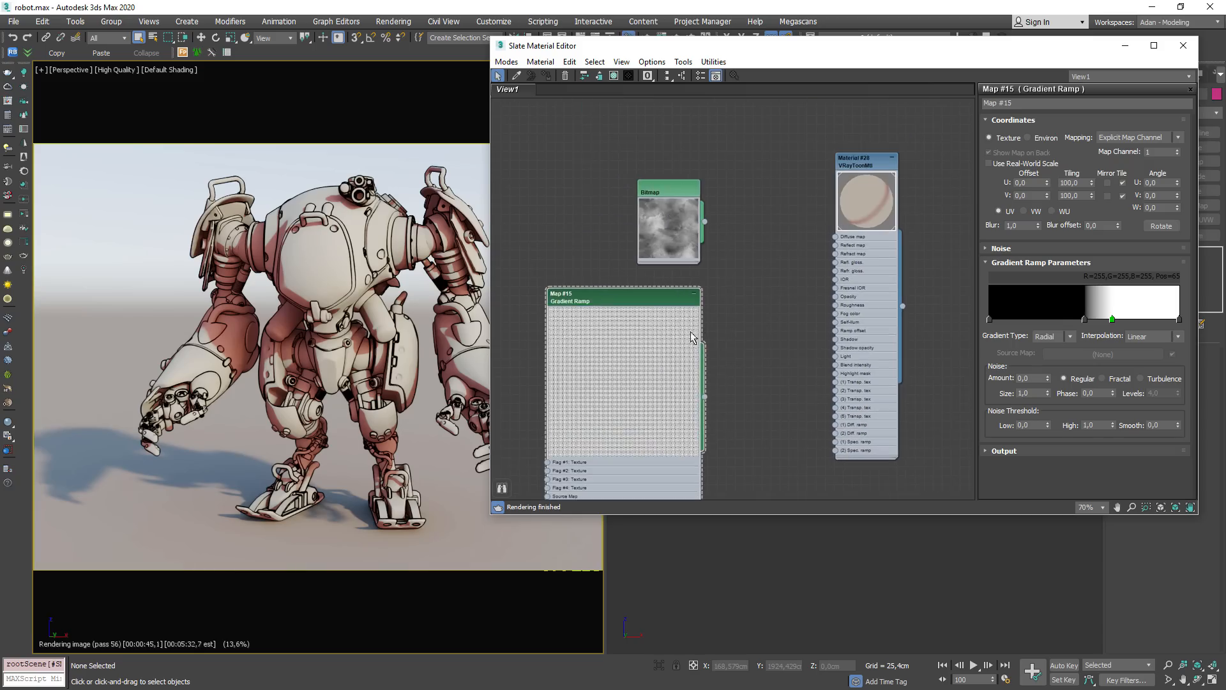
Step: Rearrange the Bitmap and Gradient Ramp nodes and connect the dot-pattern Gradient Ramp to the VRayToonMtl's Ramp offset input
left_click_drag(674, 193, 620, 112)
left_click_drag(671, 300, 654, 255)
double_click(872, 164)
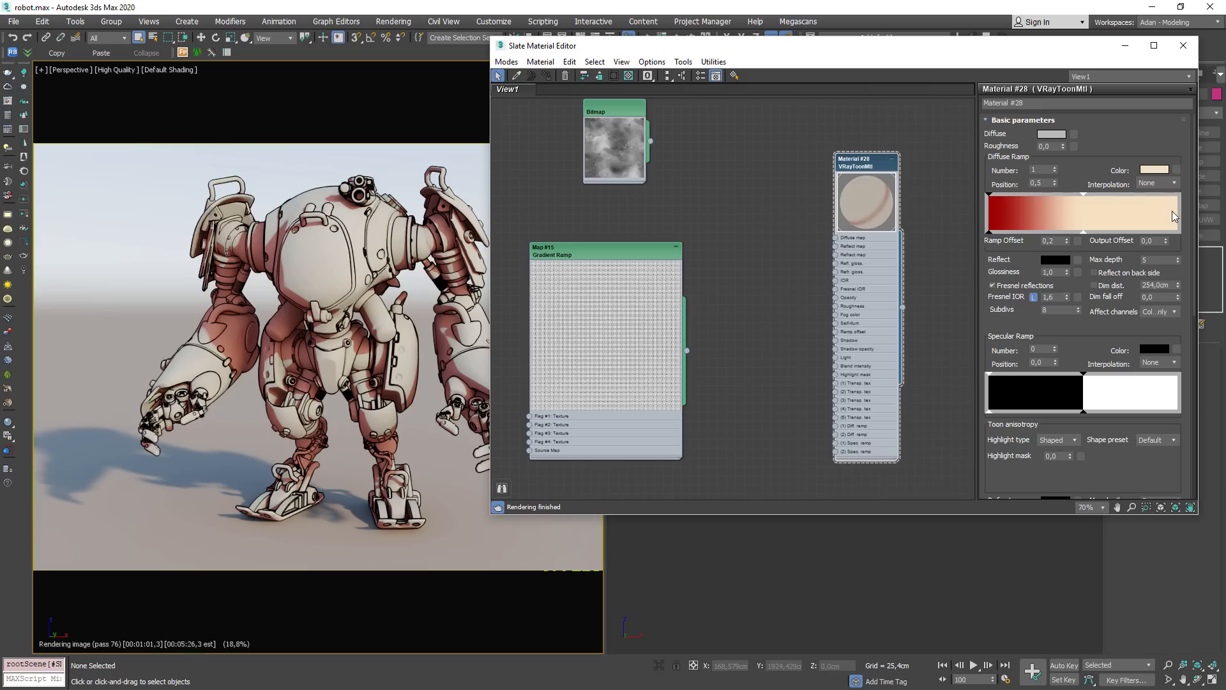
left_click_drag(686, 351, 1076, 235)
left_click(816, 319)
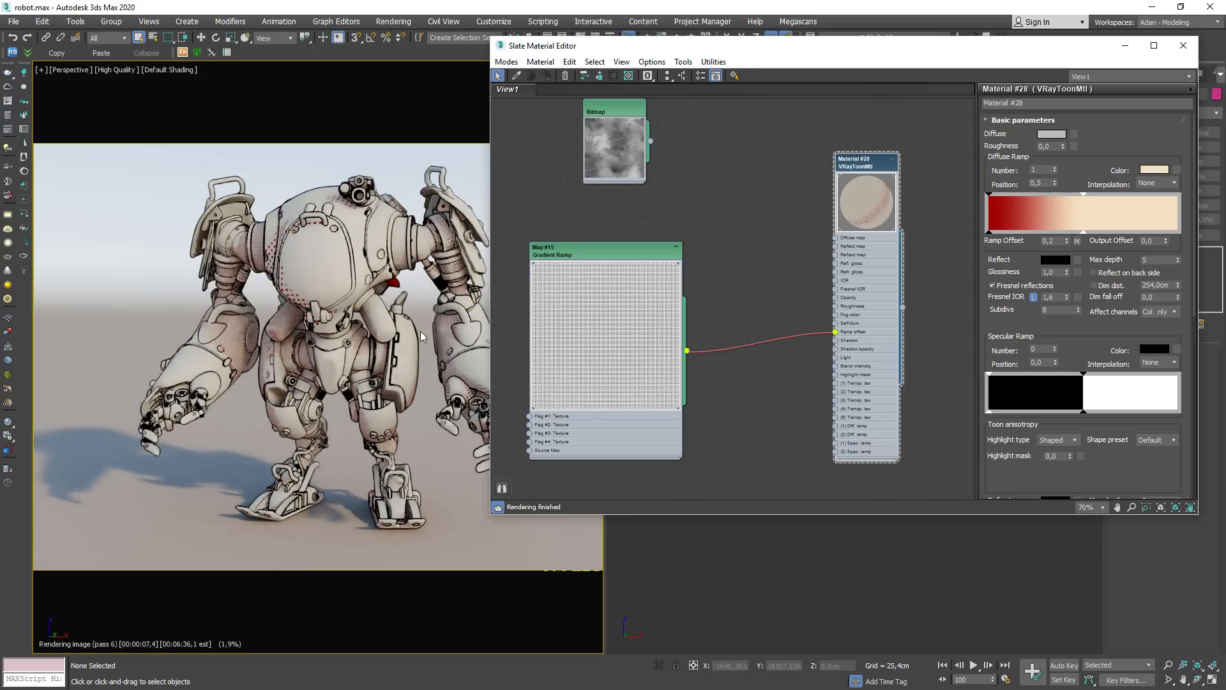
Step: Switch the dot-pattern Gradient Ramp's coordinates to Environ with Screen mapping and reposition its node
left_click_drag(604, 276, 601, 247)
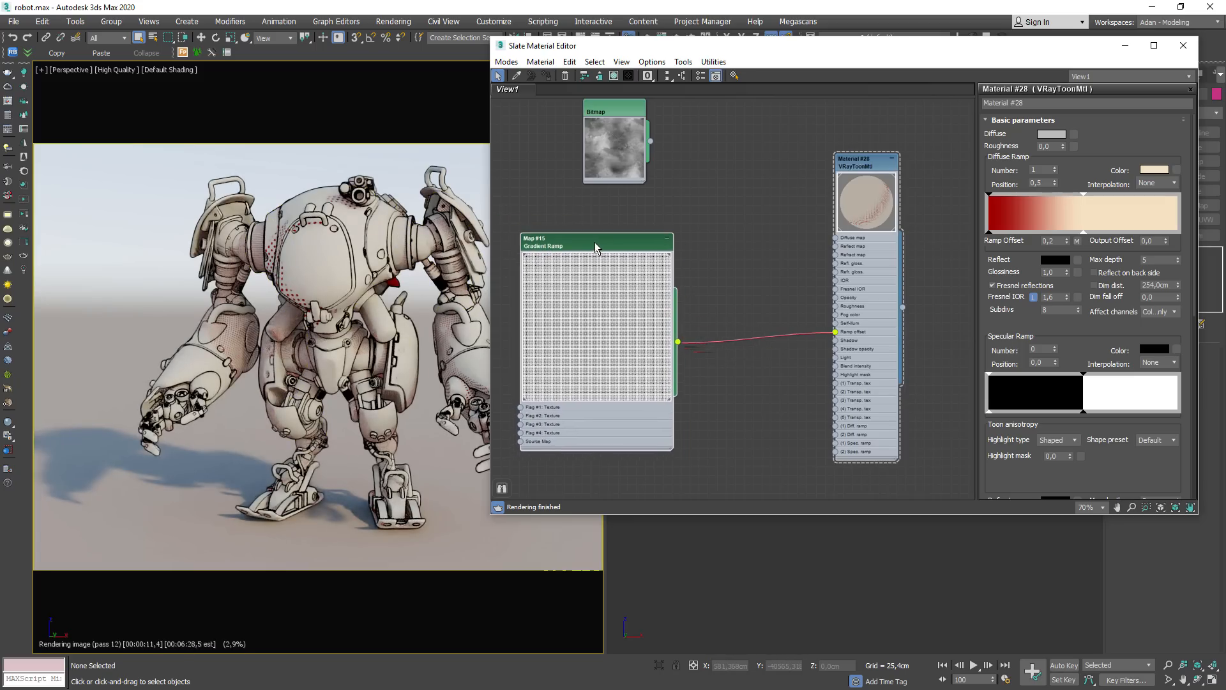
left_click(595, 242)
left_click(1046, 139)
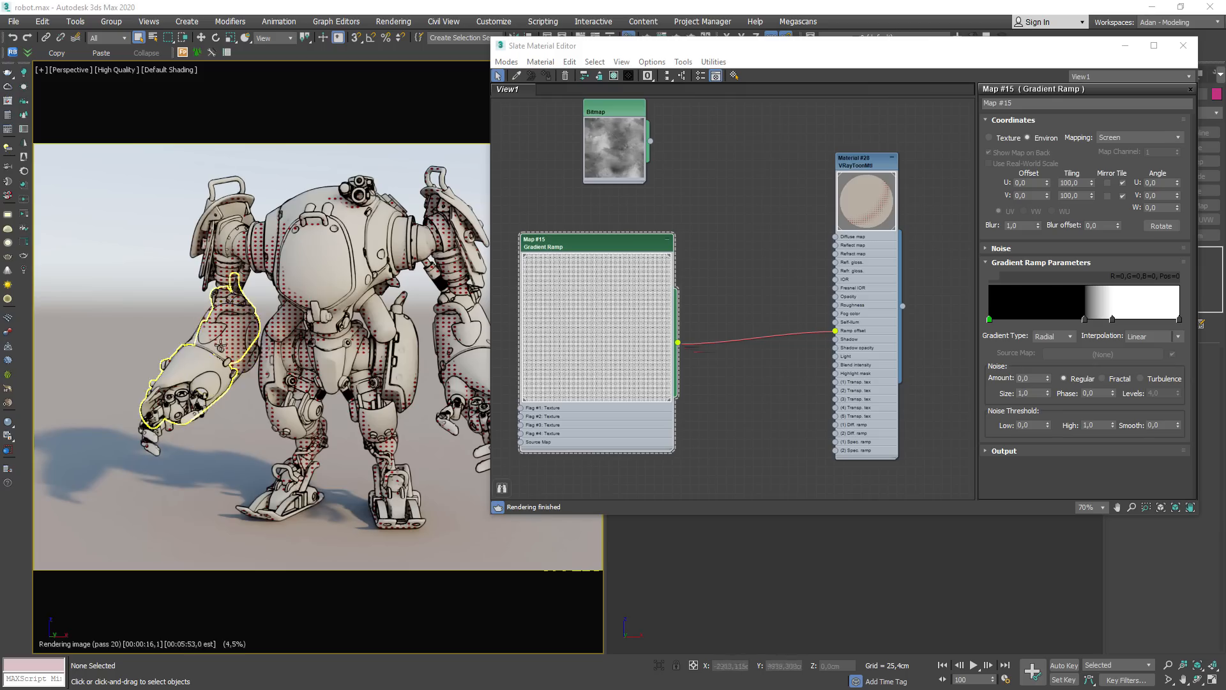
left_click_drag(604, 243, 621, 234)
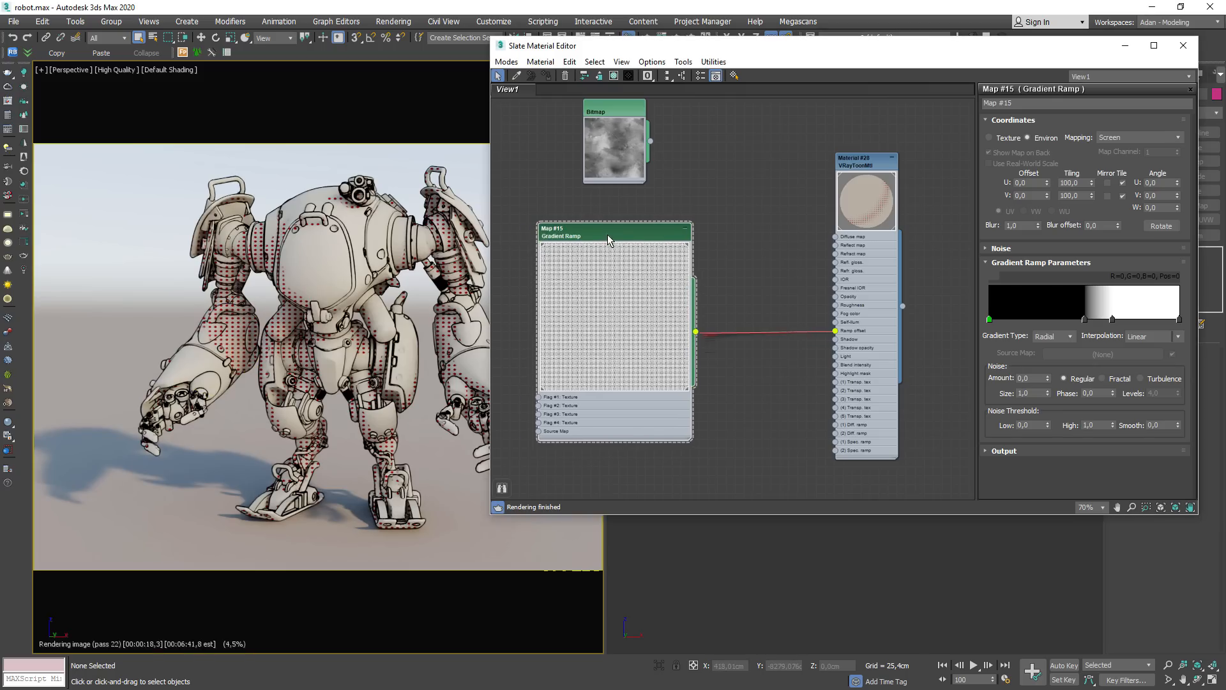
Step: Move the dot gradient's white flag to position 89 and place the middle black flag just before it
left_click_drag(1117, 322, 1147, 321)
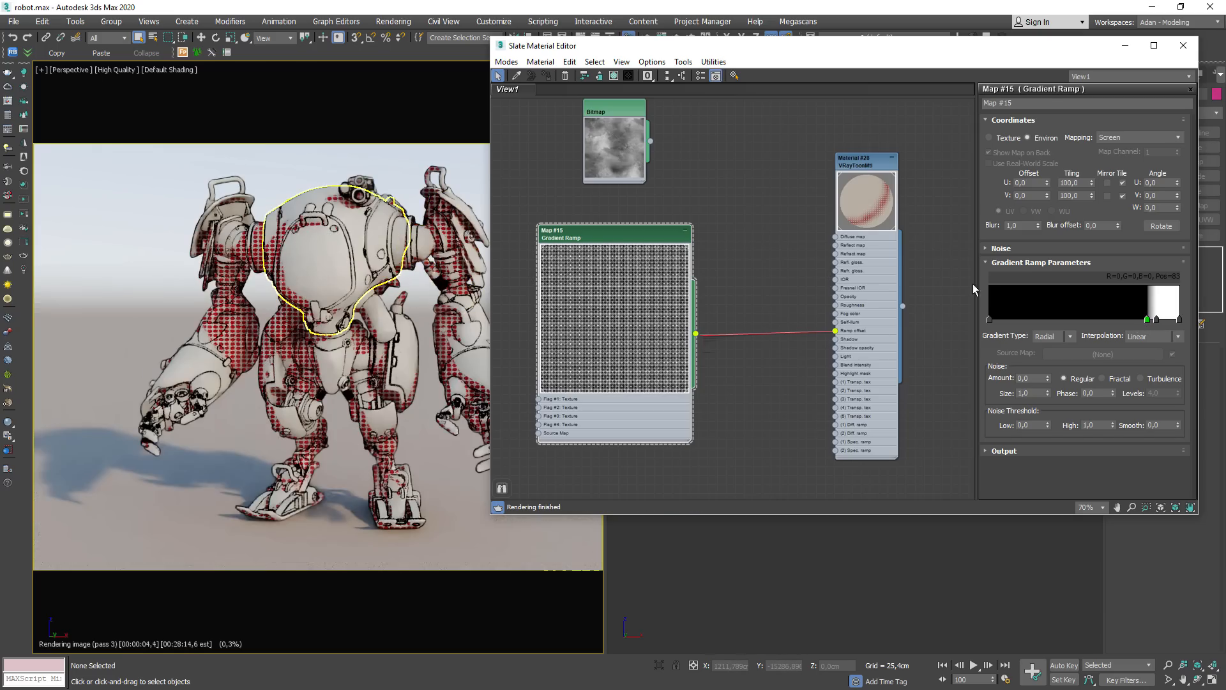
left_click_drag(1147, 319, 1140, 320)
left_click(1158, 319)
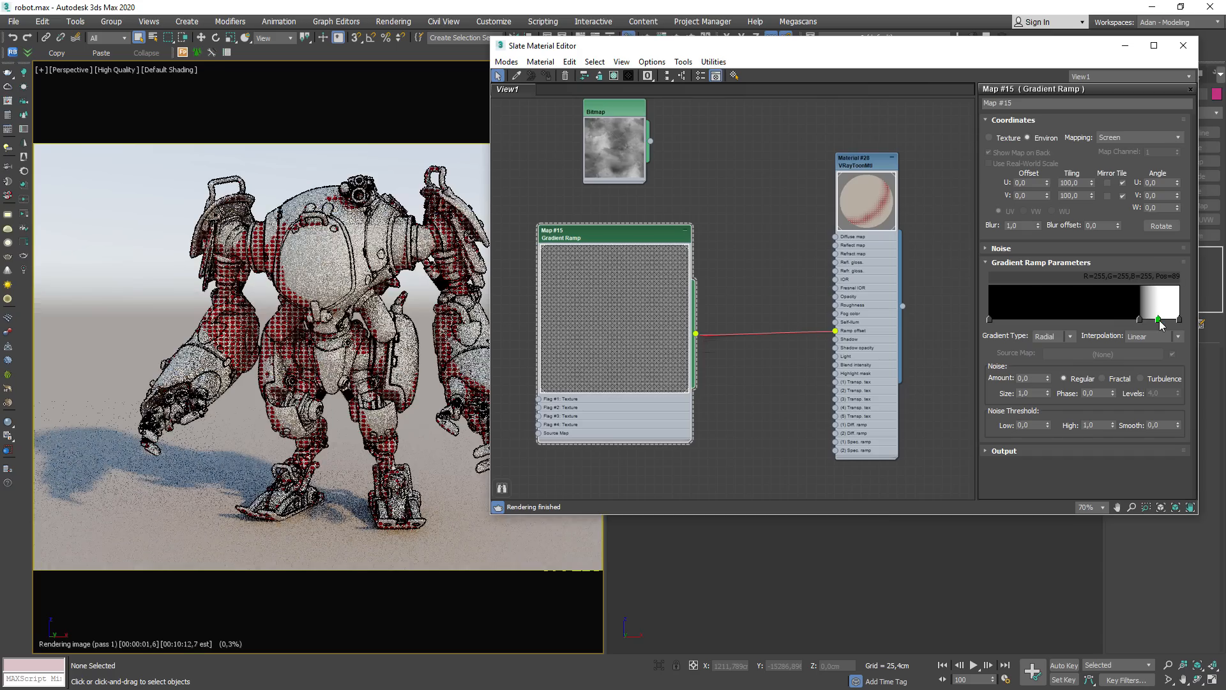
Step: Darken the gradient flag at position 89 to grey value 133 and copy its colour to the end flag
double_click(1159, 319)
left_click(841, 220)
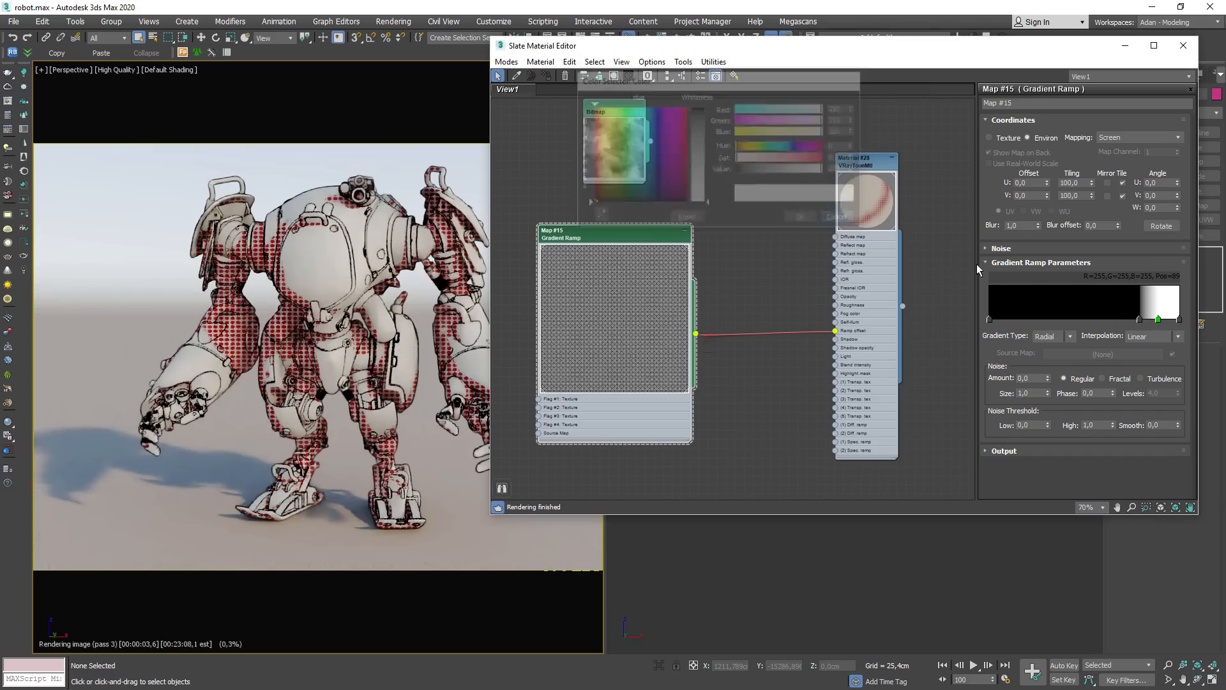
double_click(1158, 319)
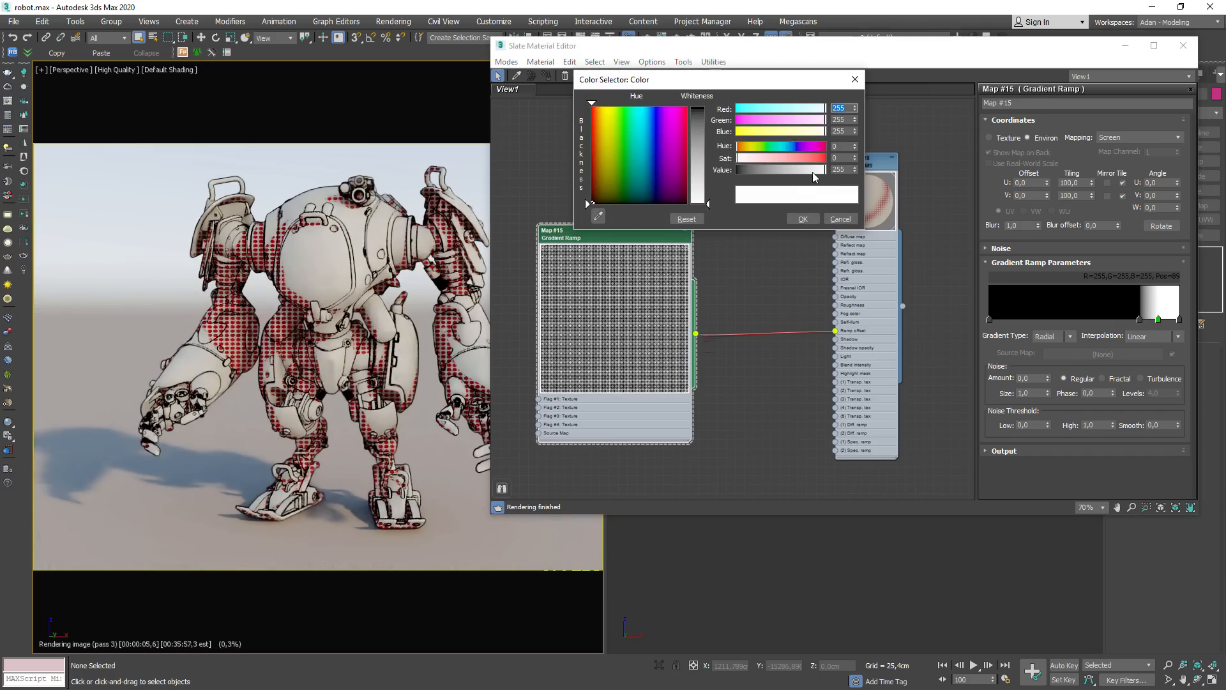
left_click_drag(813, 170, 784, 169)
left_click(805, 219)
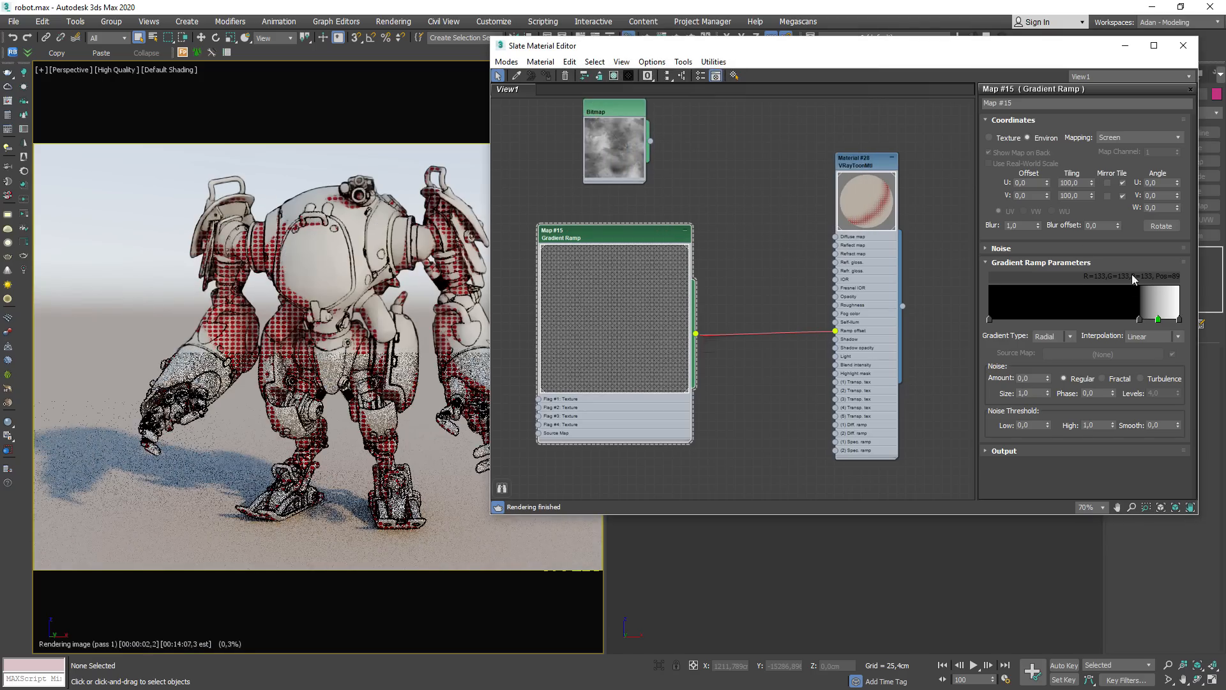
right_click(1160, 319)
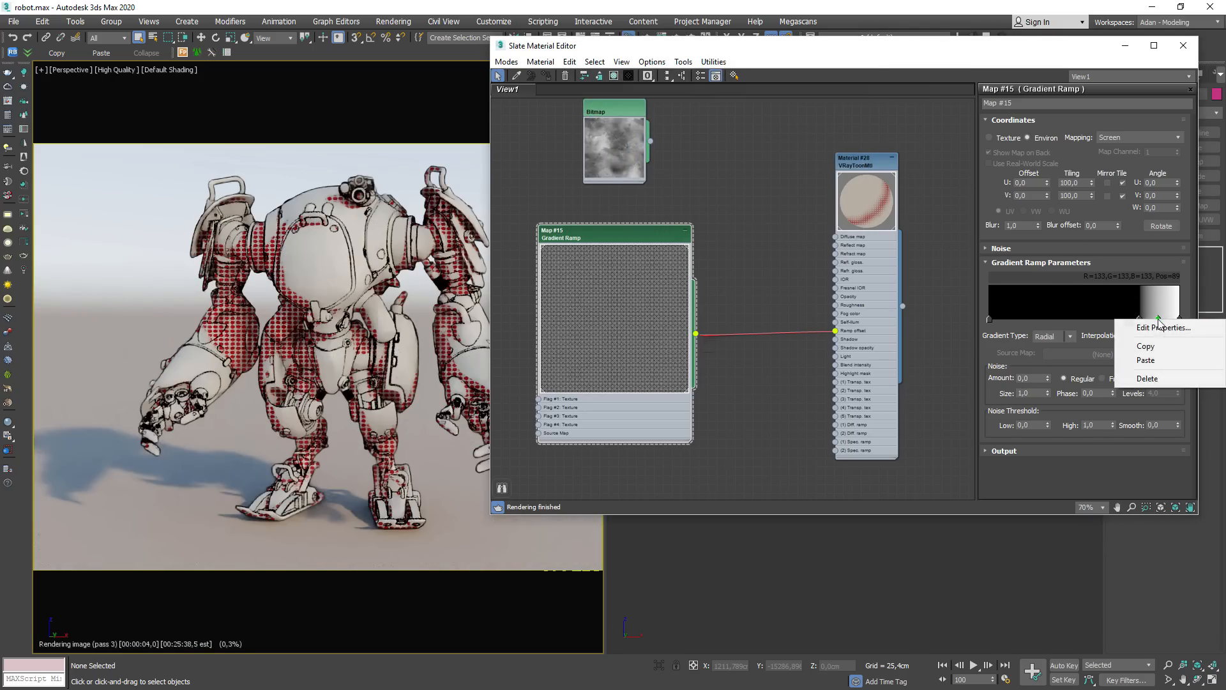
left_click(1154, 346)
right_click(1180, 320)
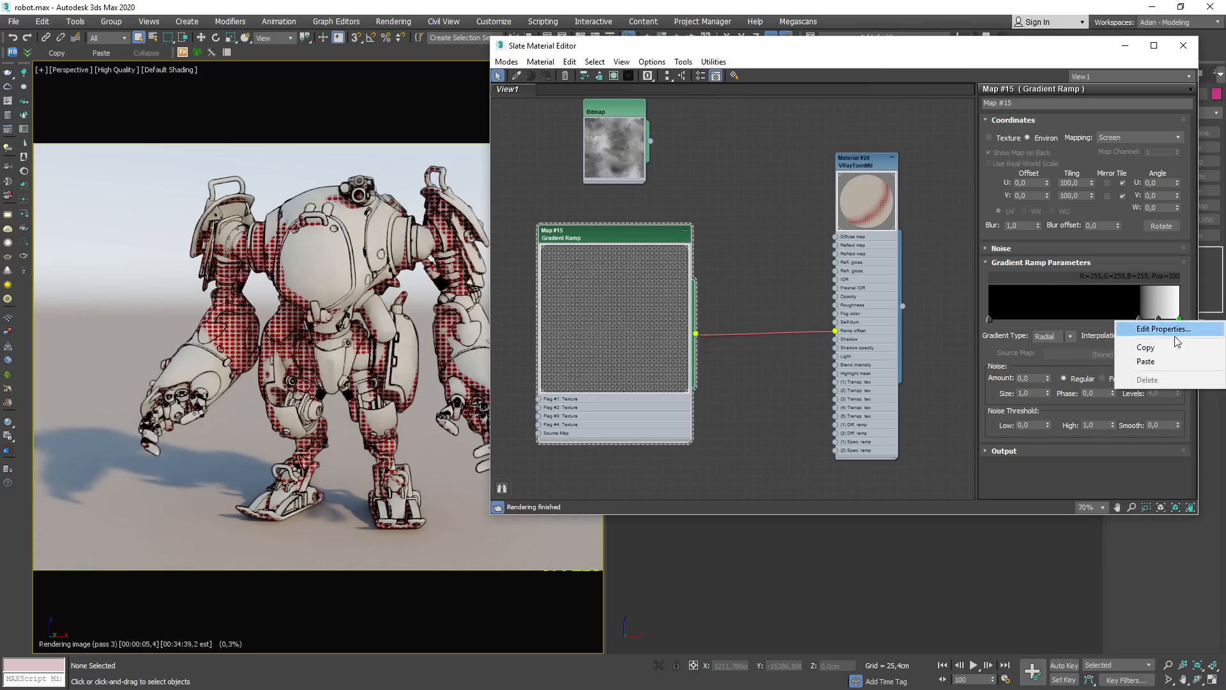
left_click(1146, 361)
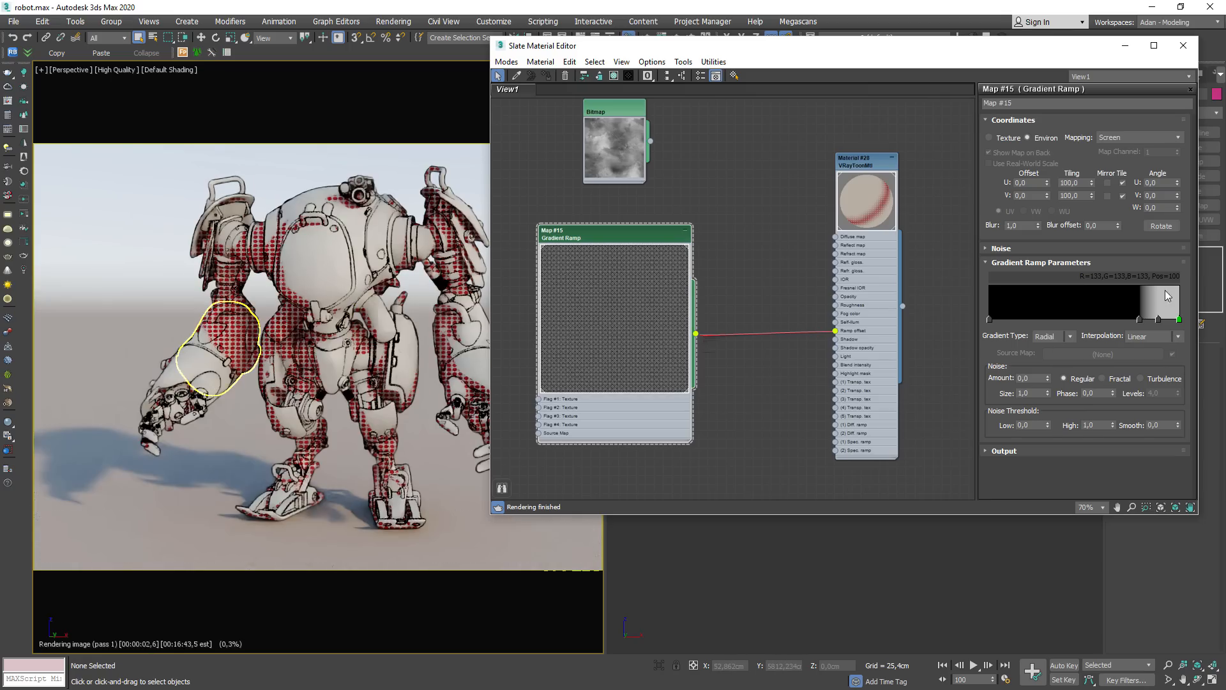
Step: Darken the gradient flag at position 89 to grey value 67 and copy its colour to the end flag
double_click(1159, 319)
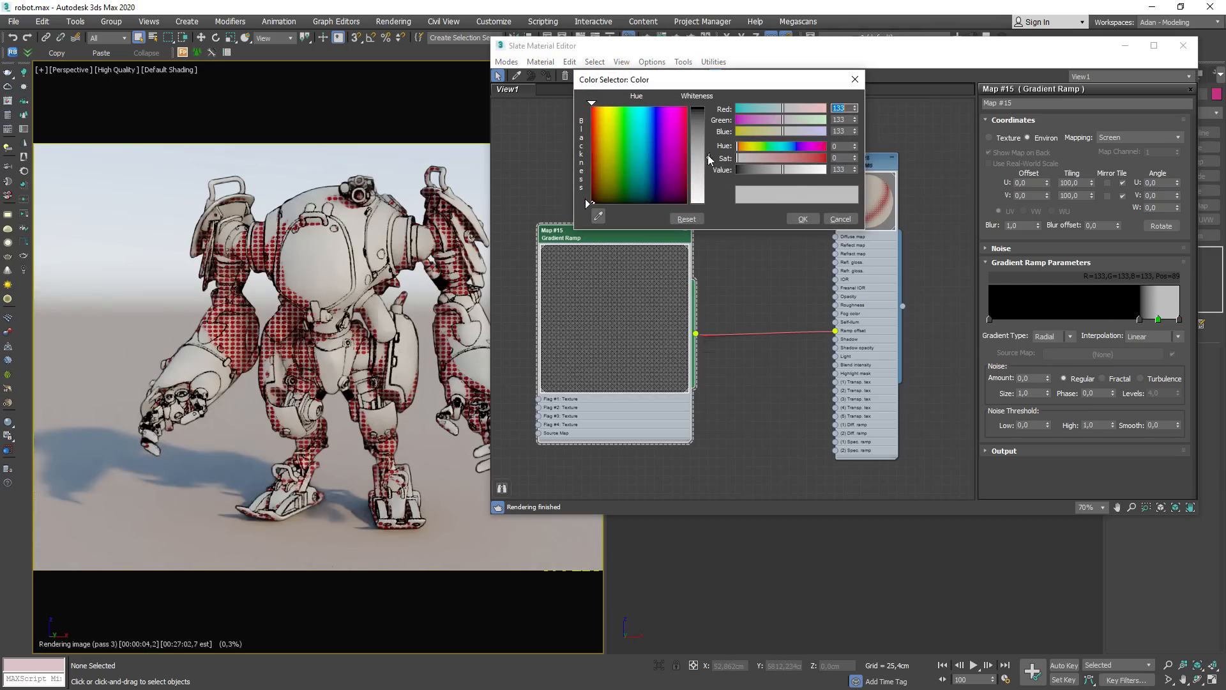
left_click_drag(709, 159, 709, 134)
left_click(802, 219)
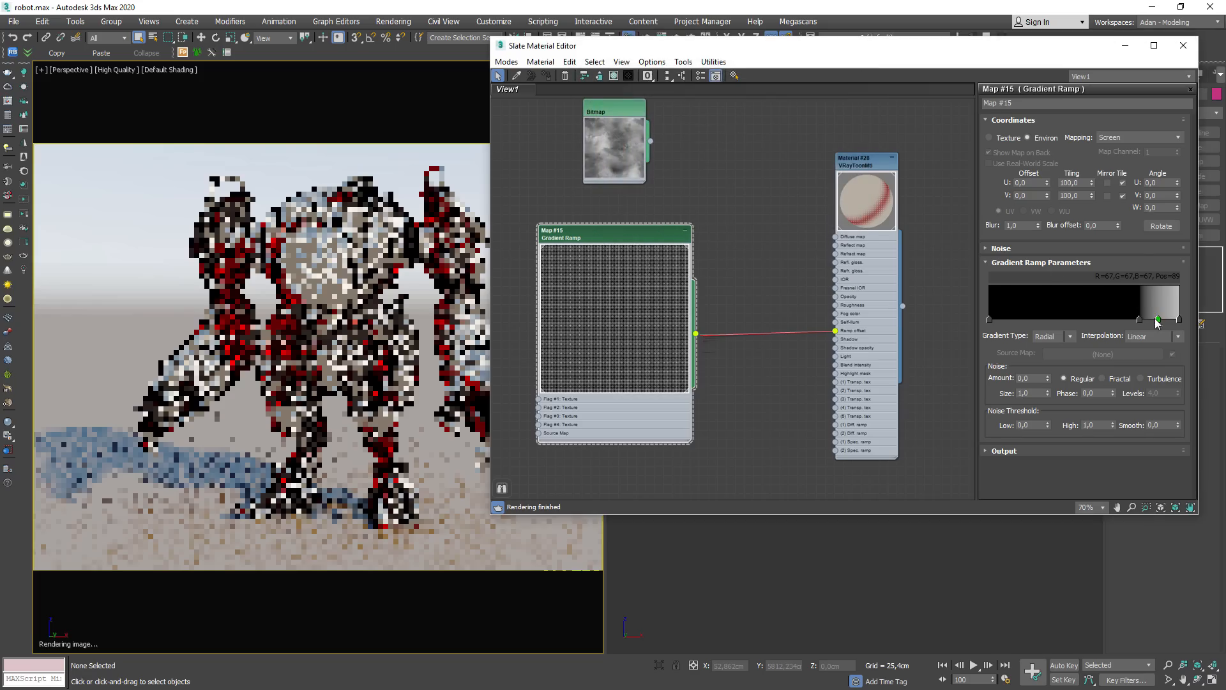
right_click(1158, 319)
left_click(1148, 345)
right_click(1179, 319)
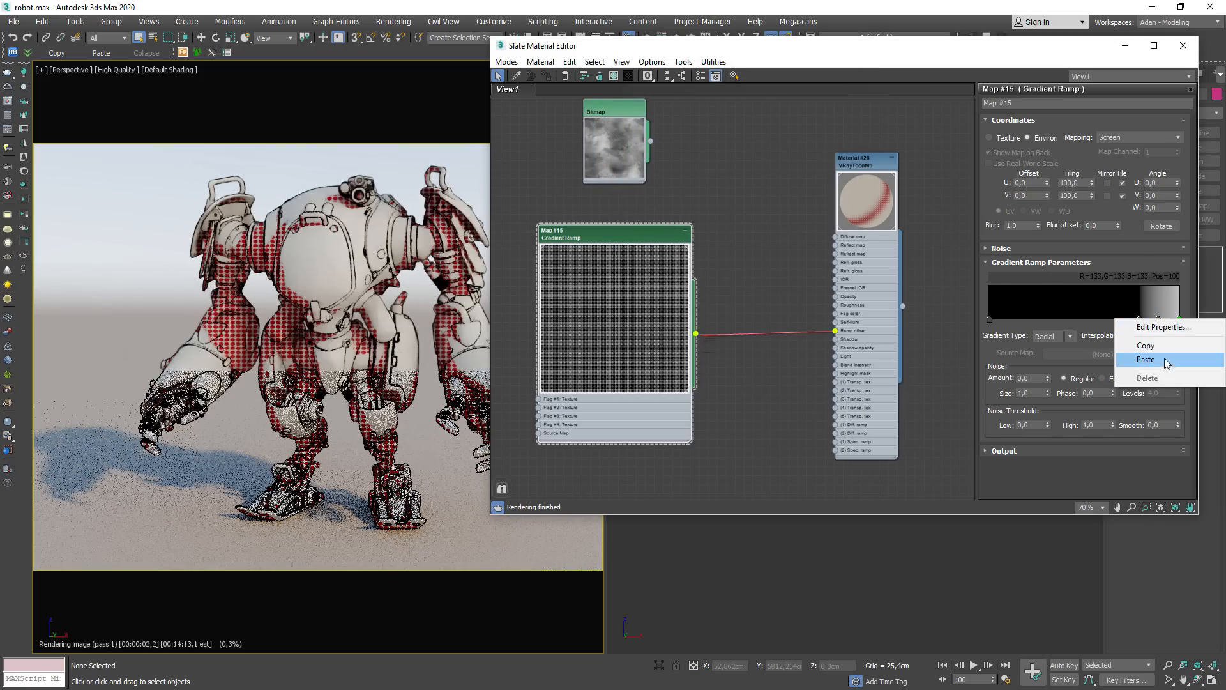
left_click(1163, 361)
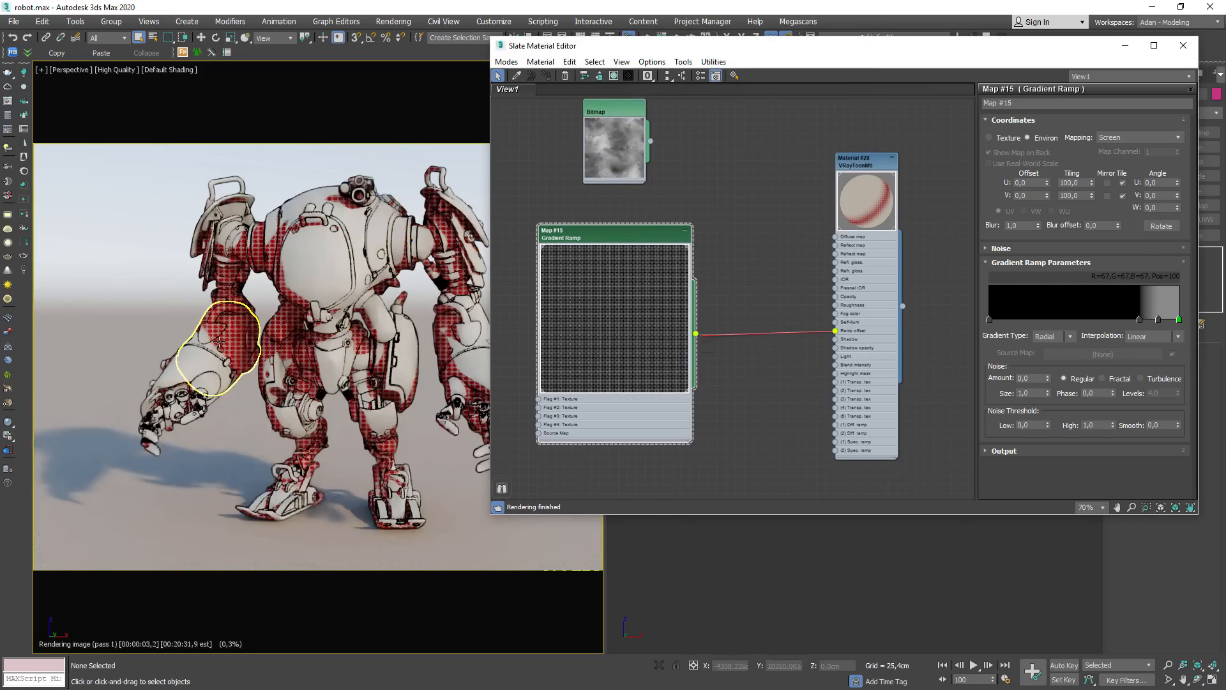
Step: Inspect the dots on the robot up close and shift the middle black flag to about 60 and the grey flag to 69
scroll(229, 331, "up", 5)
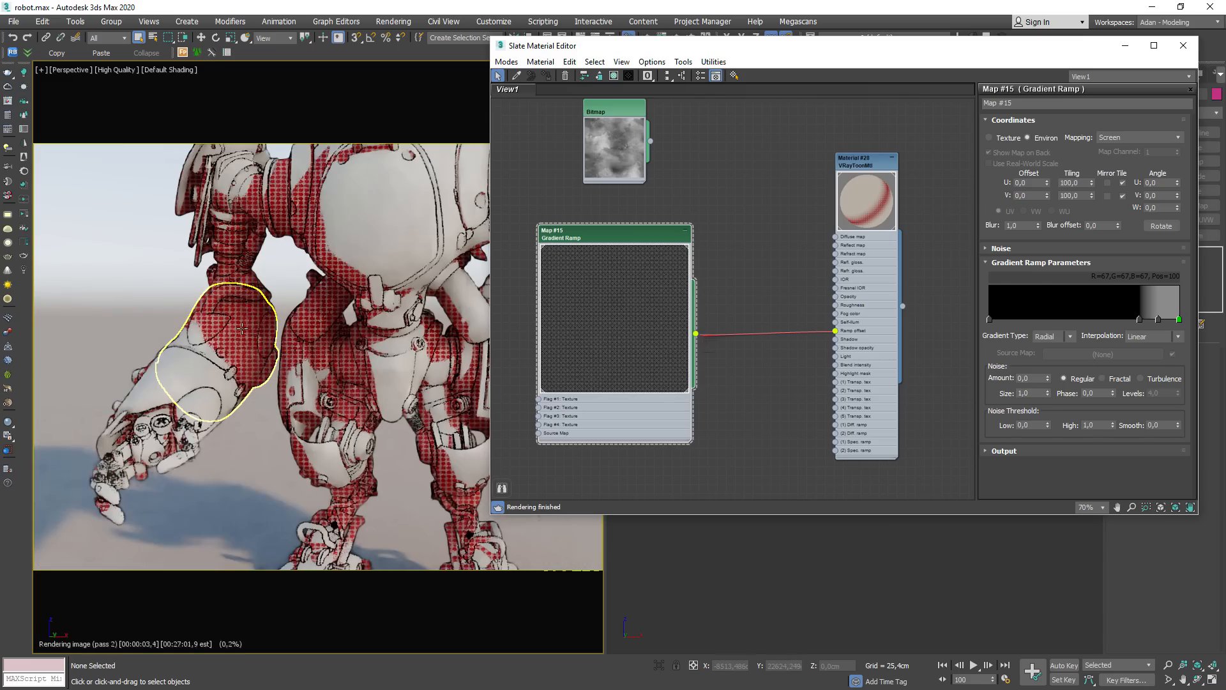
scroll(242, 329, "down", 5)
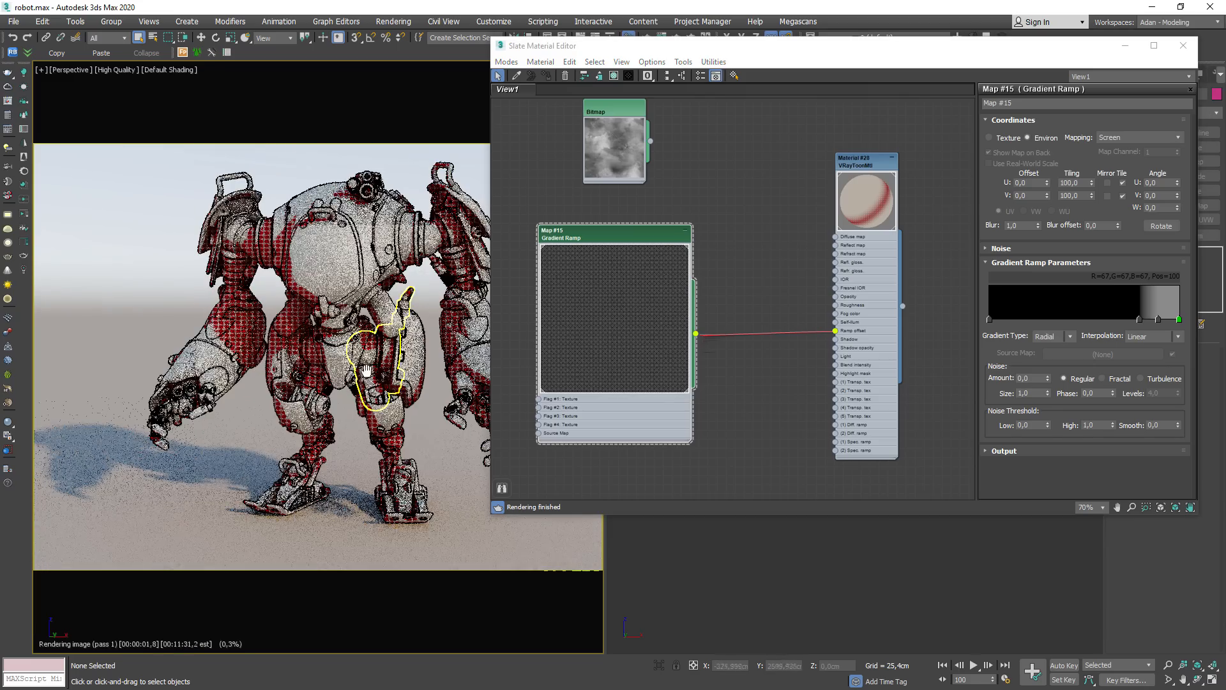
middle_click_drag(367, 371, 363, 375)
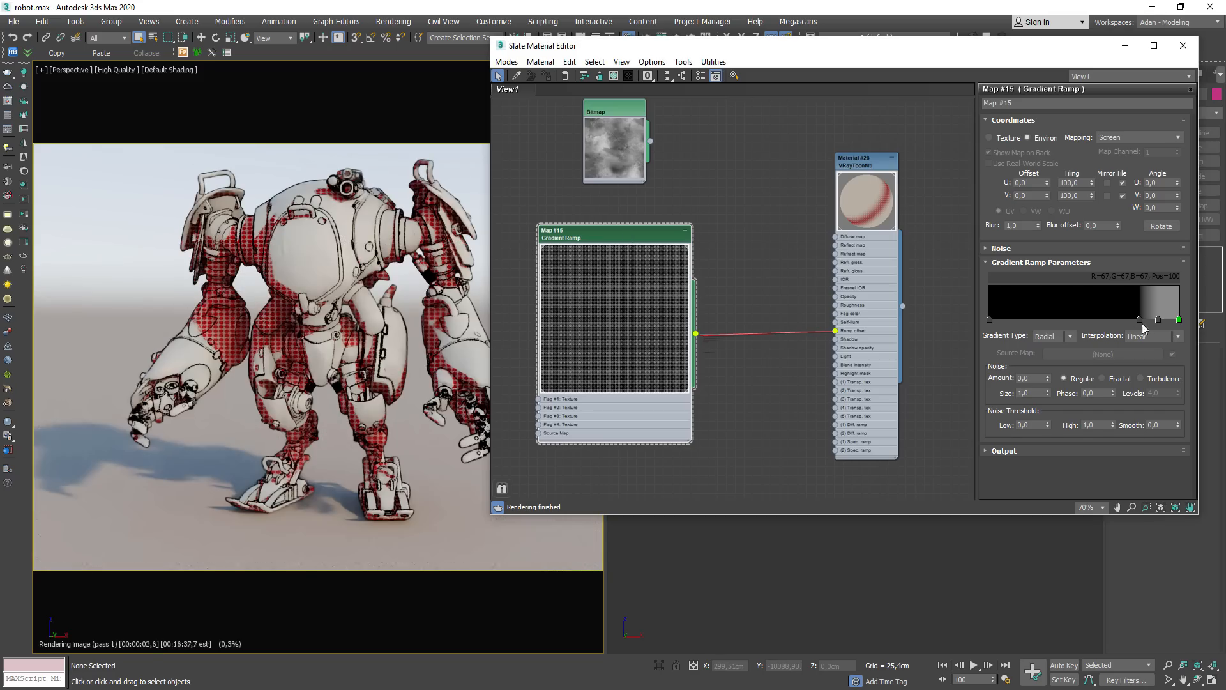
left_click_drag(1141, 321, 1119, 326)
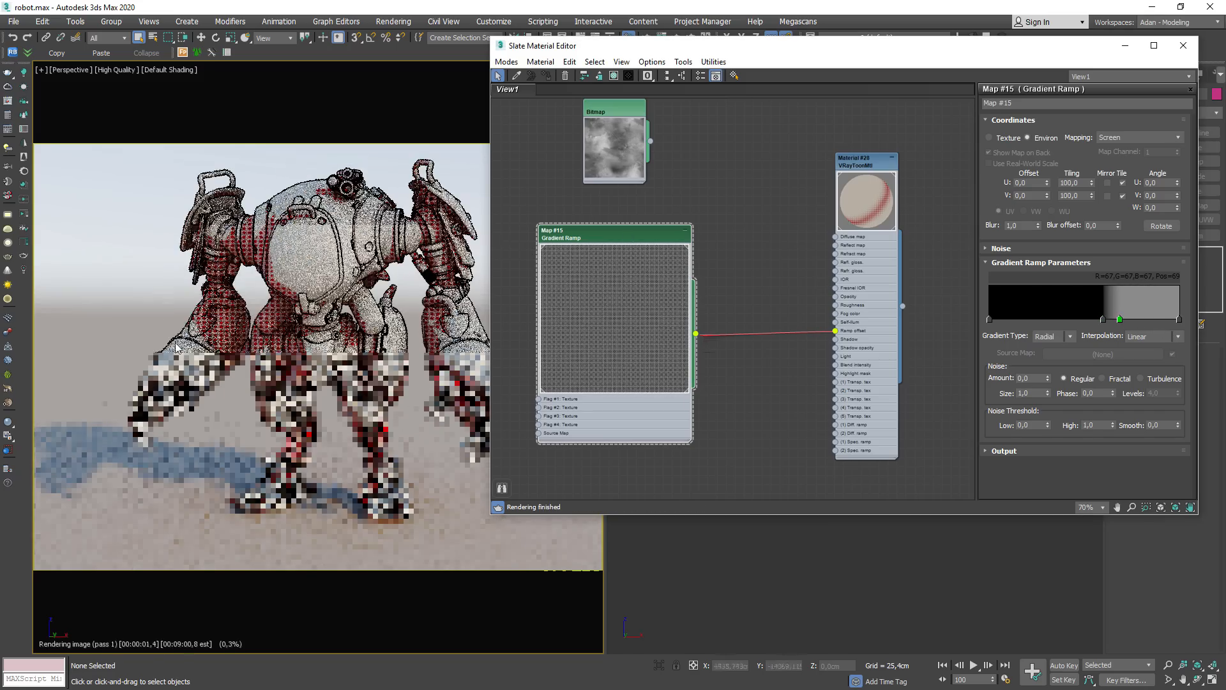
Step: Move the Bitmap and dot-pattern nodes out of the way and add a new Gradient Ramp map below them
scroll(626, 283, "down", 3)
left_click_drag(615, 191, 667, 135)
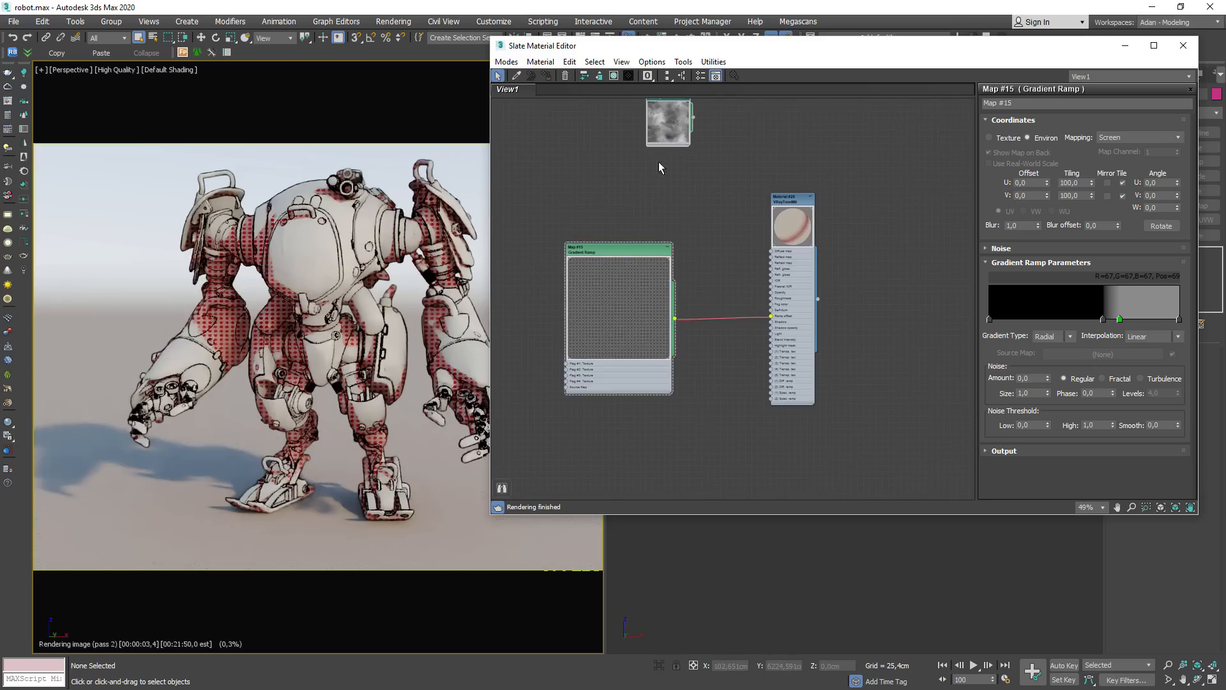
left_click_drag(612, 278, 566, 159)
right_click(611, 340)
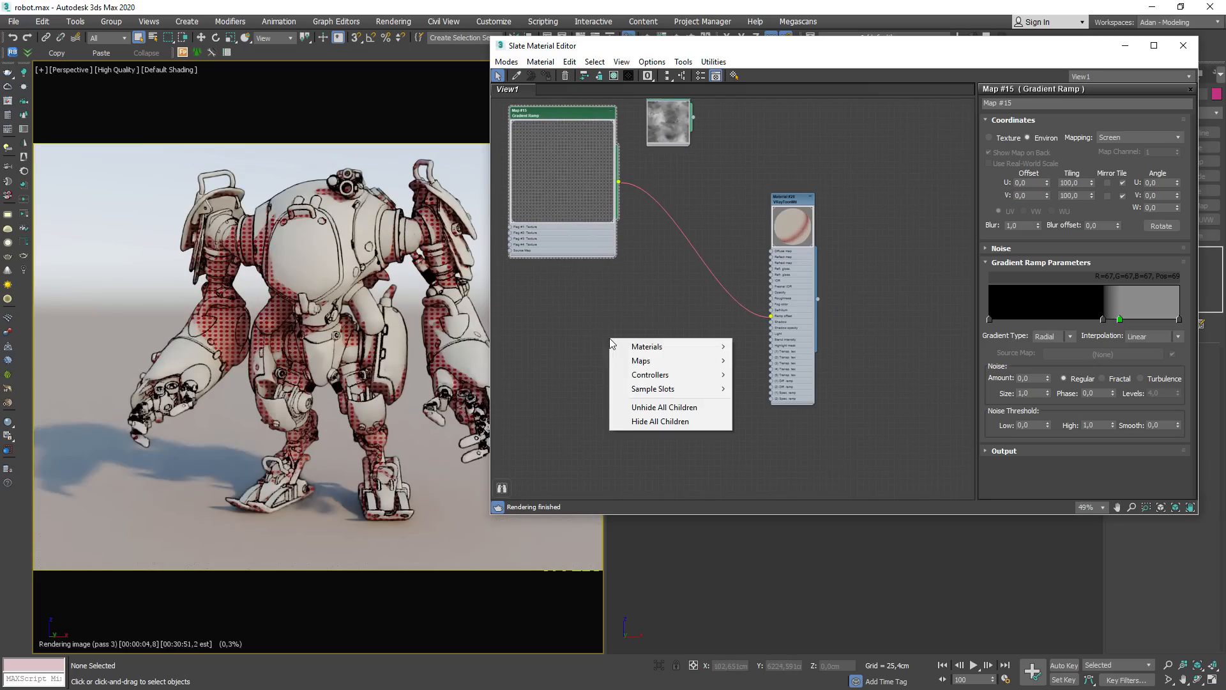
mouse_move(654, 367)
mouse_move(757, 364)
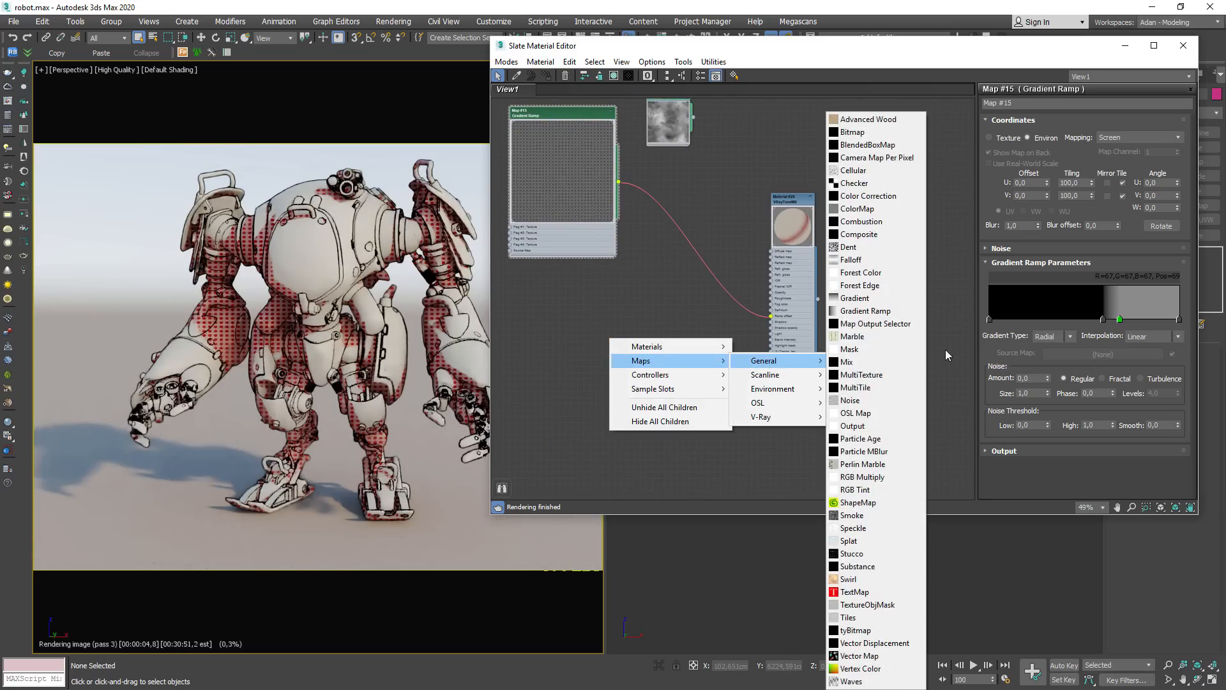
left_click(865, 312)
left_click(591, 335)
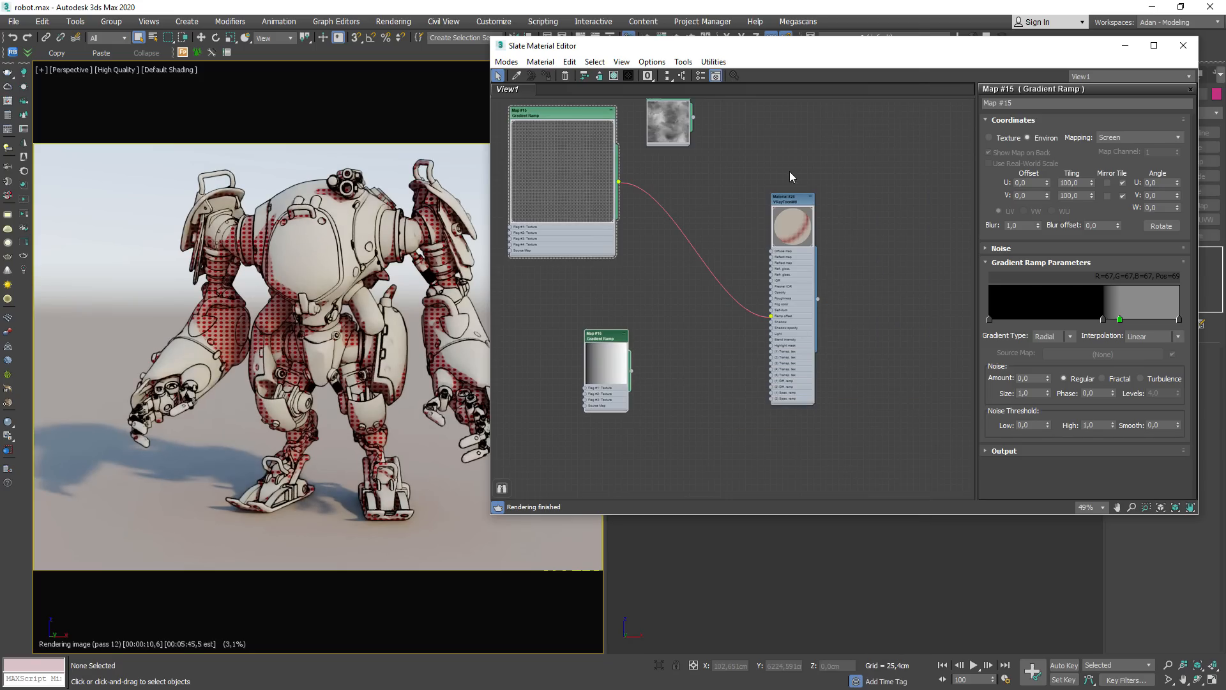
Step: Connect the new Gradient Ramp to the VRayToonMtl's Ramp offset in place of the dot pattern
left_click_drag(789, 171, 787, 197)
left_click(659, 311)
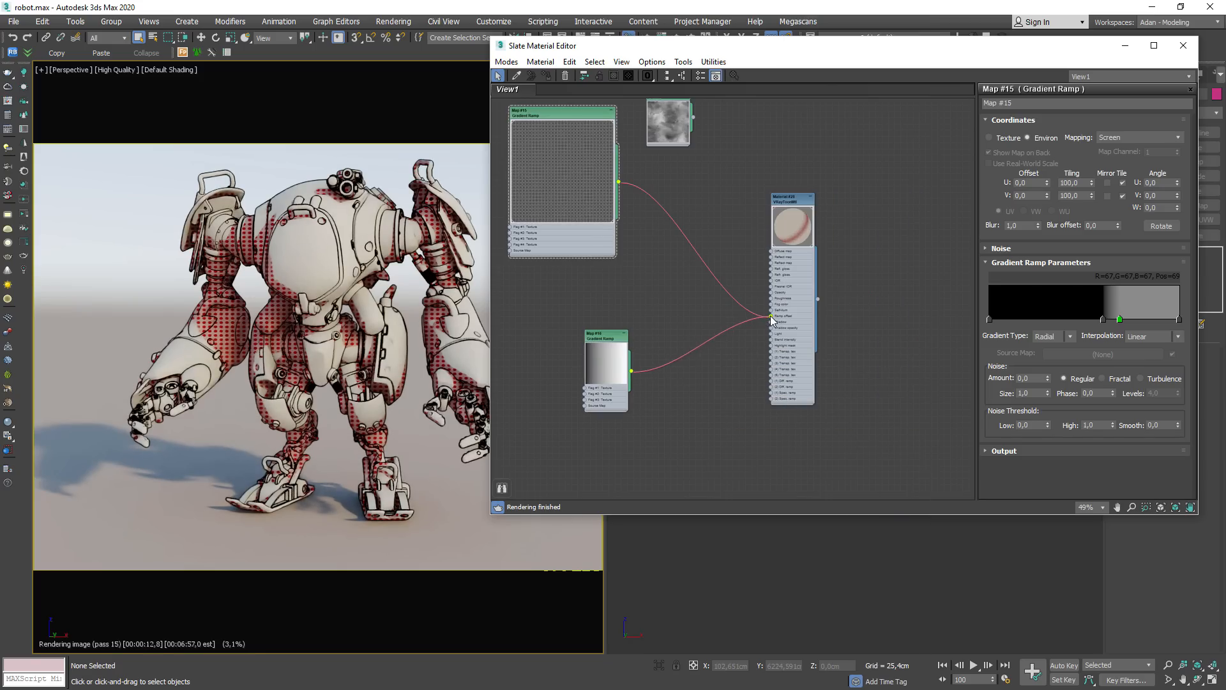
left_click_drag(773, 320, 772, 316)
Step: Open the new Gradient Ramp's parameters and set its interpolation to Solid
double_click(599, 338)
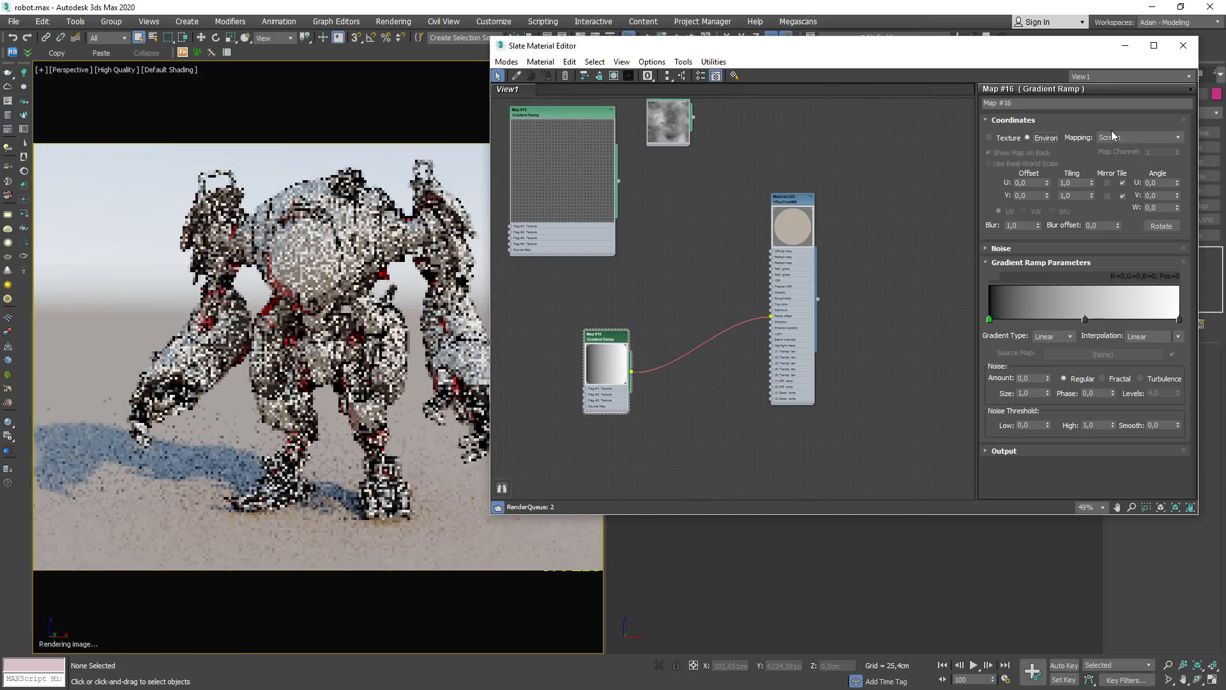
double_click(1084, 319)
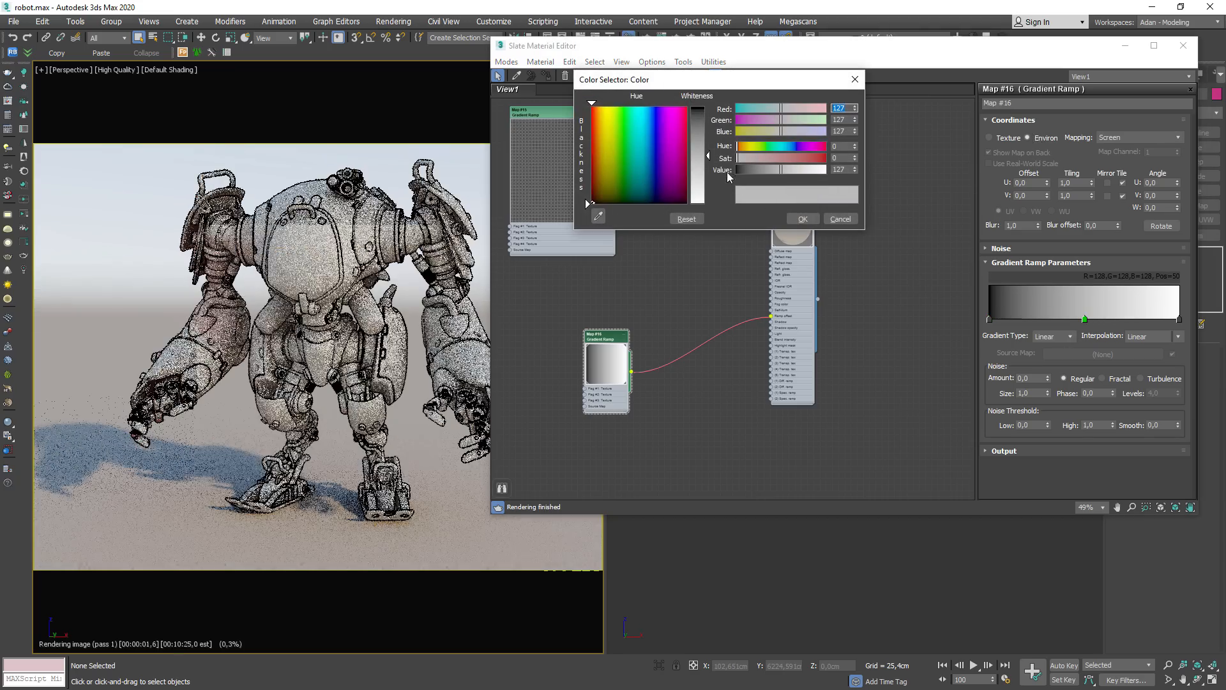
left_click(841, 219)
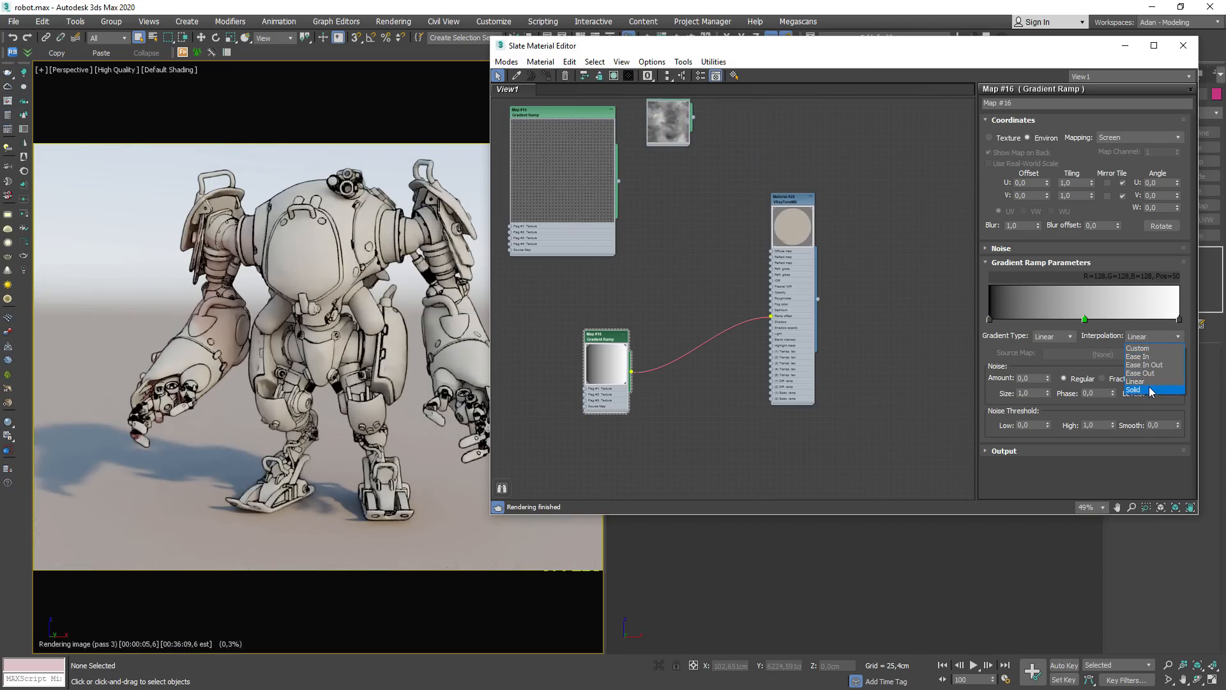
left_click(1150, 391)
Step: Check the end flag's colour and make the new Gradient Ramp's middle flag at position 50 pure white
double_click(1178, 318)
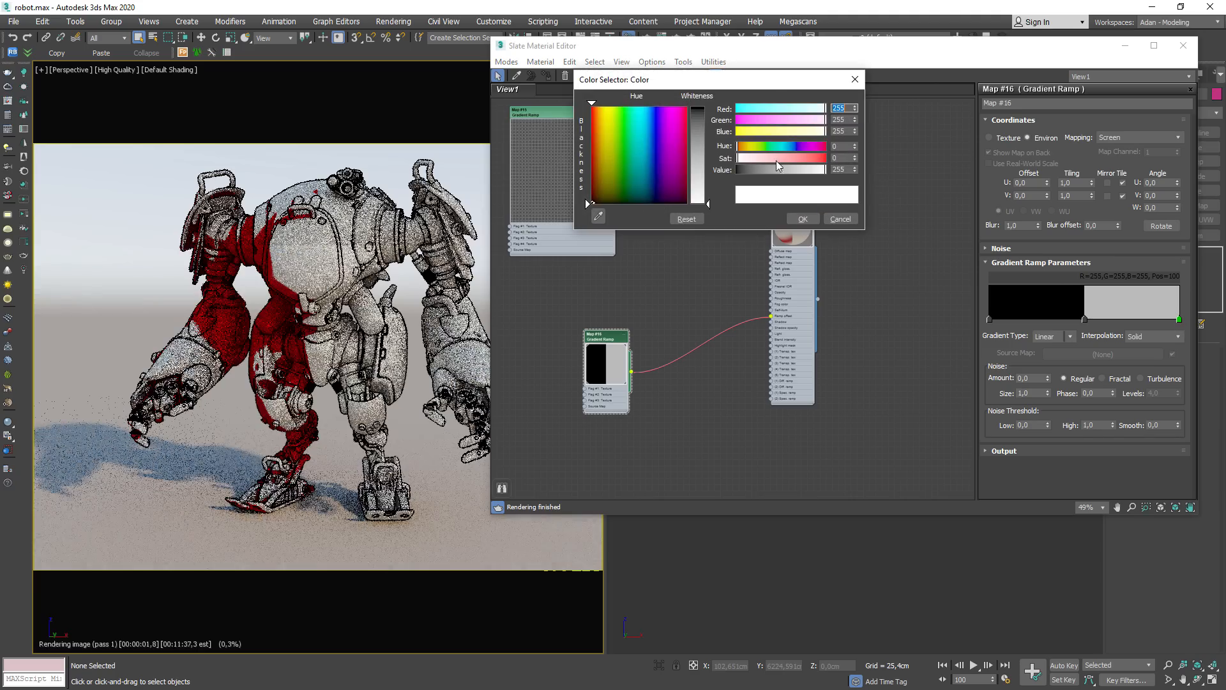
double_click(1084, 319)
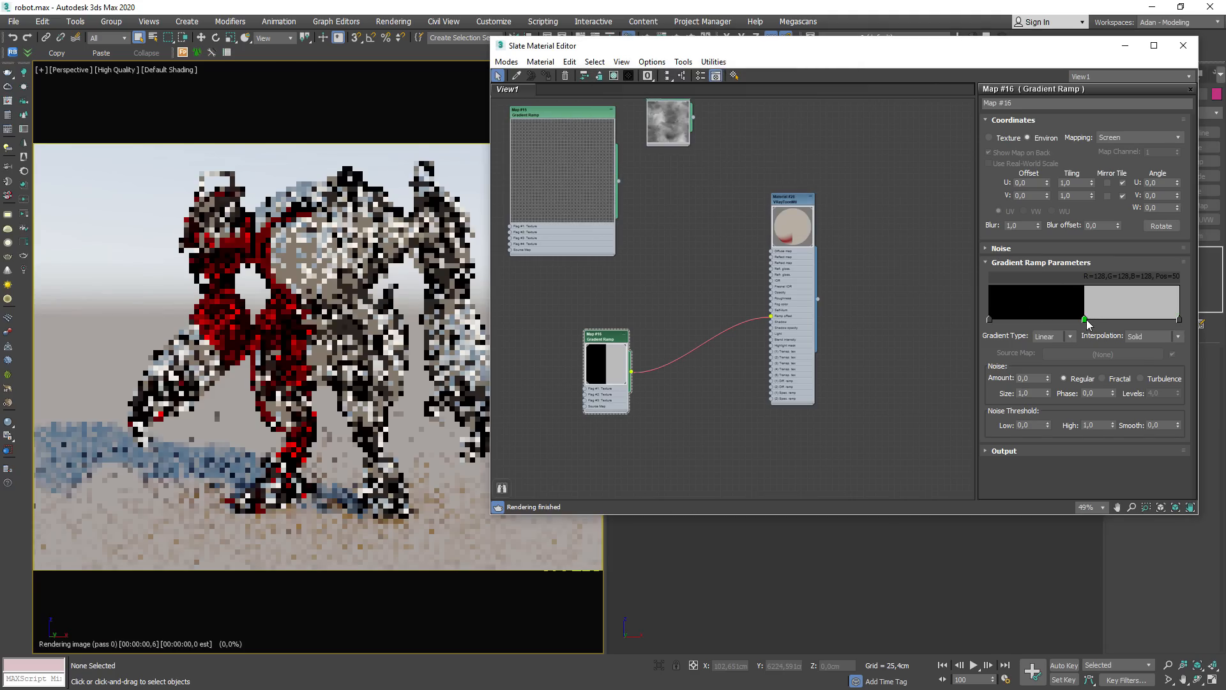
left_click_drag(794, 173, 880, 200)
left_click(803, 218)
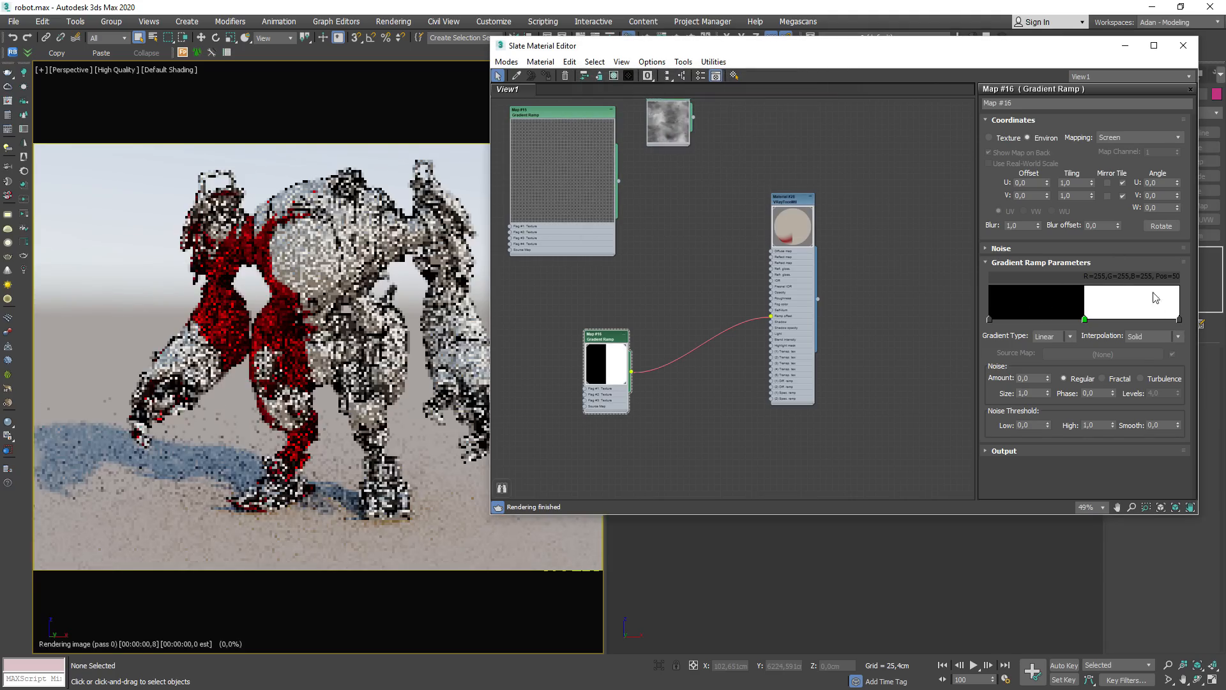
Step: Set the new Gradient Ramp's U tiling to 250 to make dense vertical stripes
double_click(1066, 184)
type("250")
key("Return")
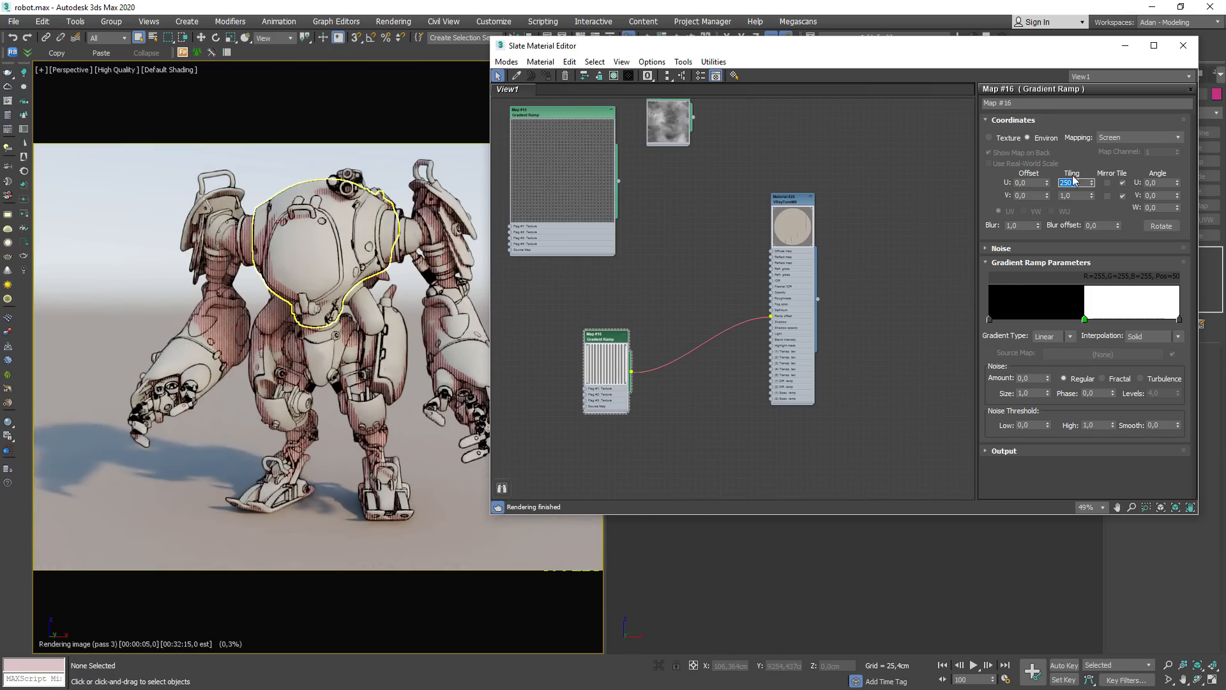
Step: Set the stripe ramp's U tiling to 200 and its W angle to 60, and shift the material editor window slightly
left_click_drag(1017, 182, 963, 191)
type("200")
key("Return")
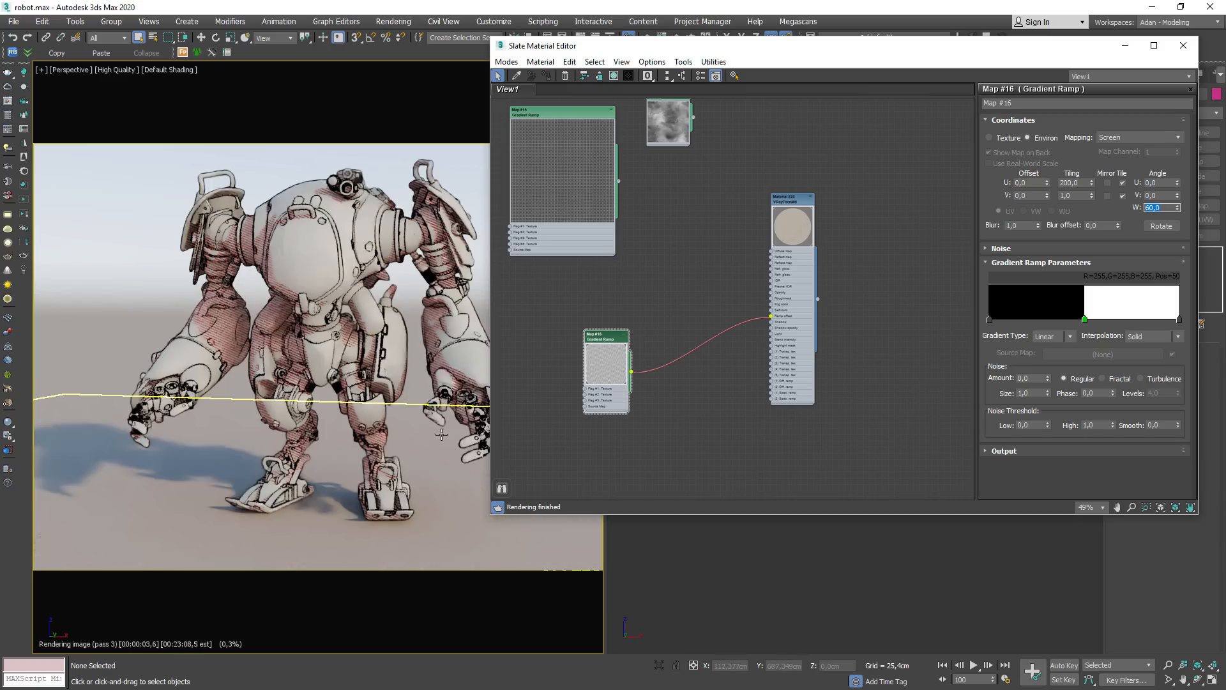
mouse_move(624, 49)
left_mouse_down()
mouse_move(861, 59)
mouse_move(619, 64)
left_mouse_up()
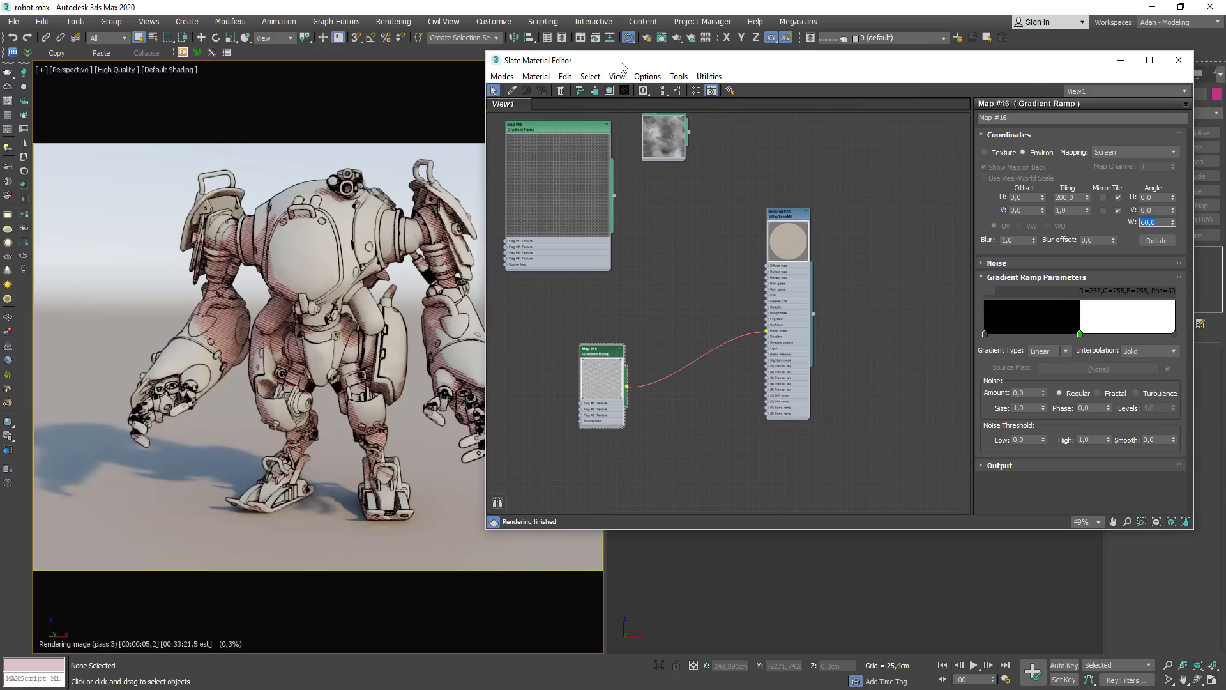
Step: Reposition the VRayToonMtl and dotted Gradient Ramp nodes to free up space, and open the toon material's parameters
left_click_drag(795, 218, 808, 244)
left_click_drag(583, 195, 529, 152)
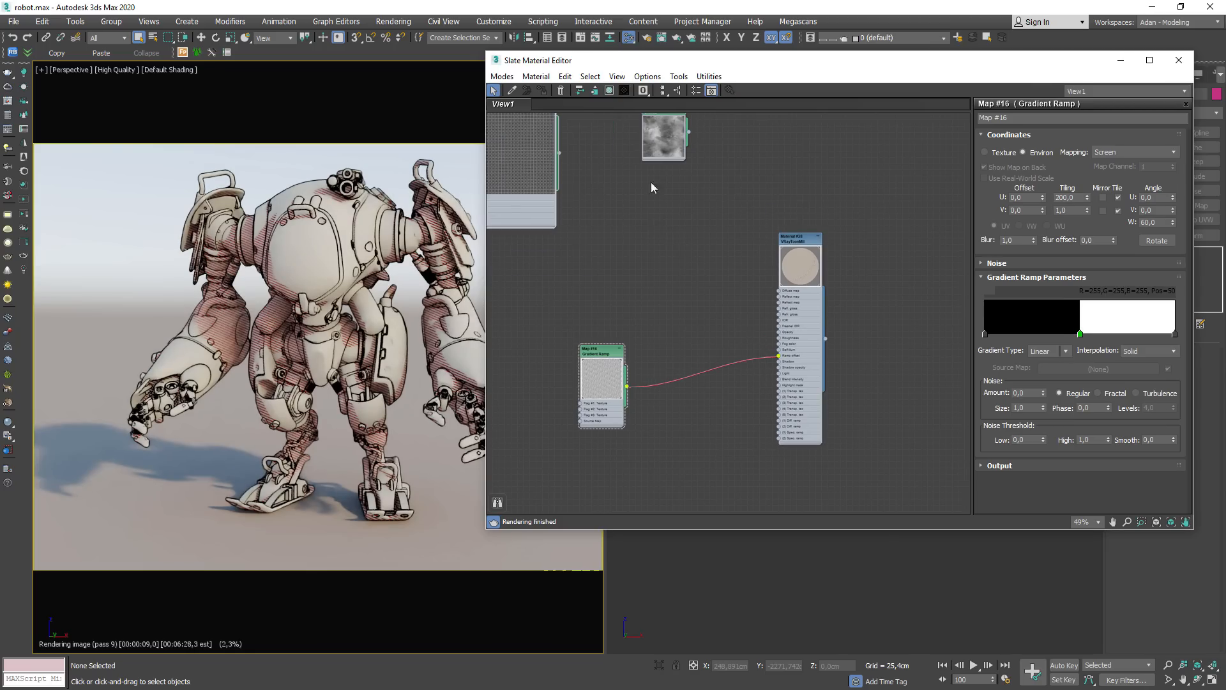
double_click(803, 241)
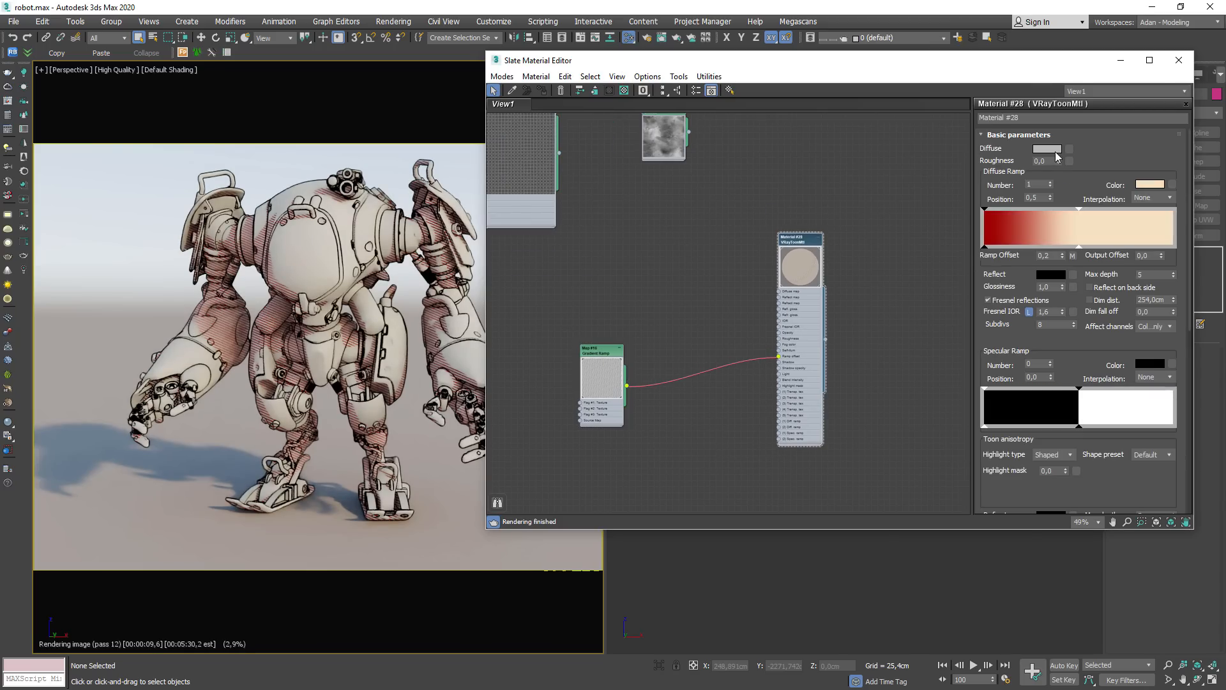
Step: Place the cloudy Bitmap above the stripe ramp with an enlarged preview, and connect it to the VRayToonMtl's Diffuse as an instance
scroll(661, 284, "up", 3)
left_click_drag(687, 153, 626, 278)
scroll(621, 291, "down", 3)
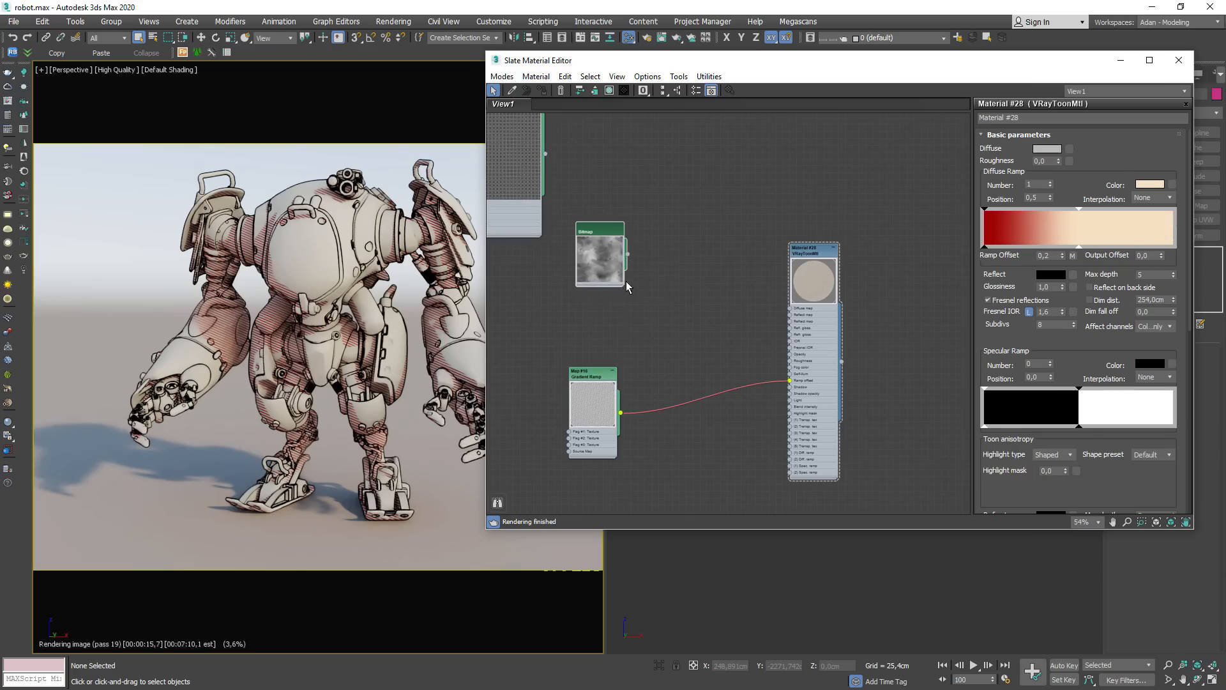
double_click(623, 286)
left_click_drag(623, 231, 606, 232)
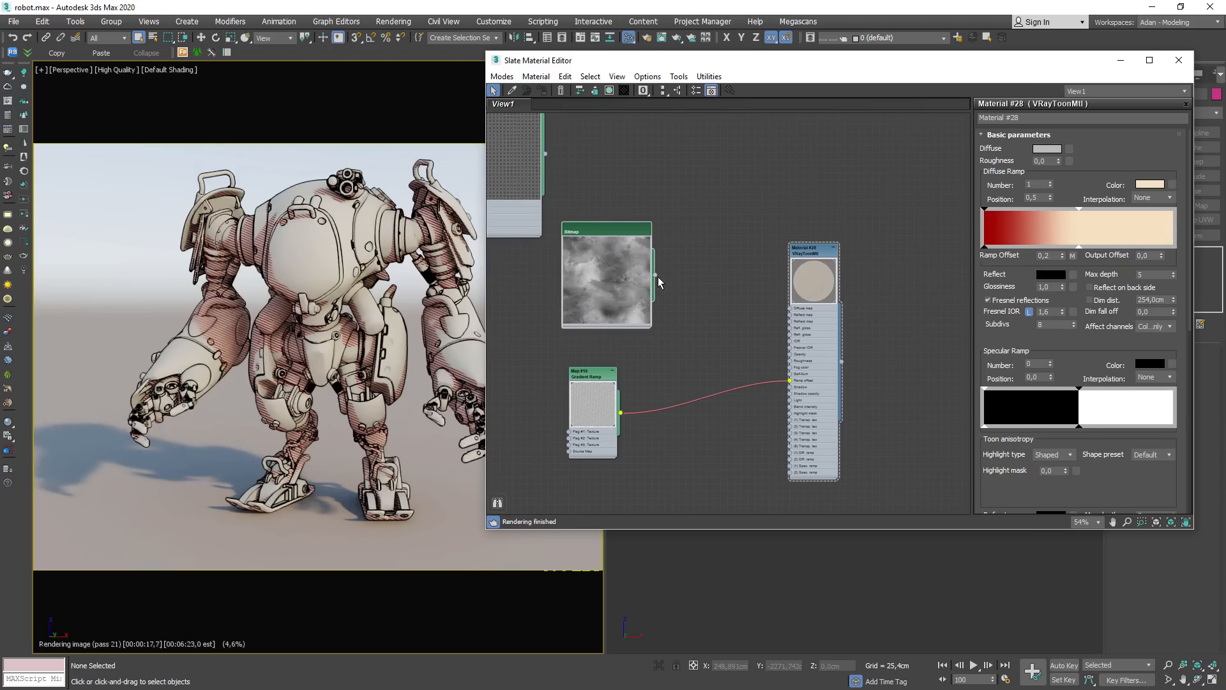
left_click_drag(655, 275, 1070, 149)
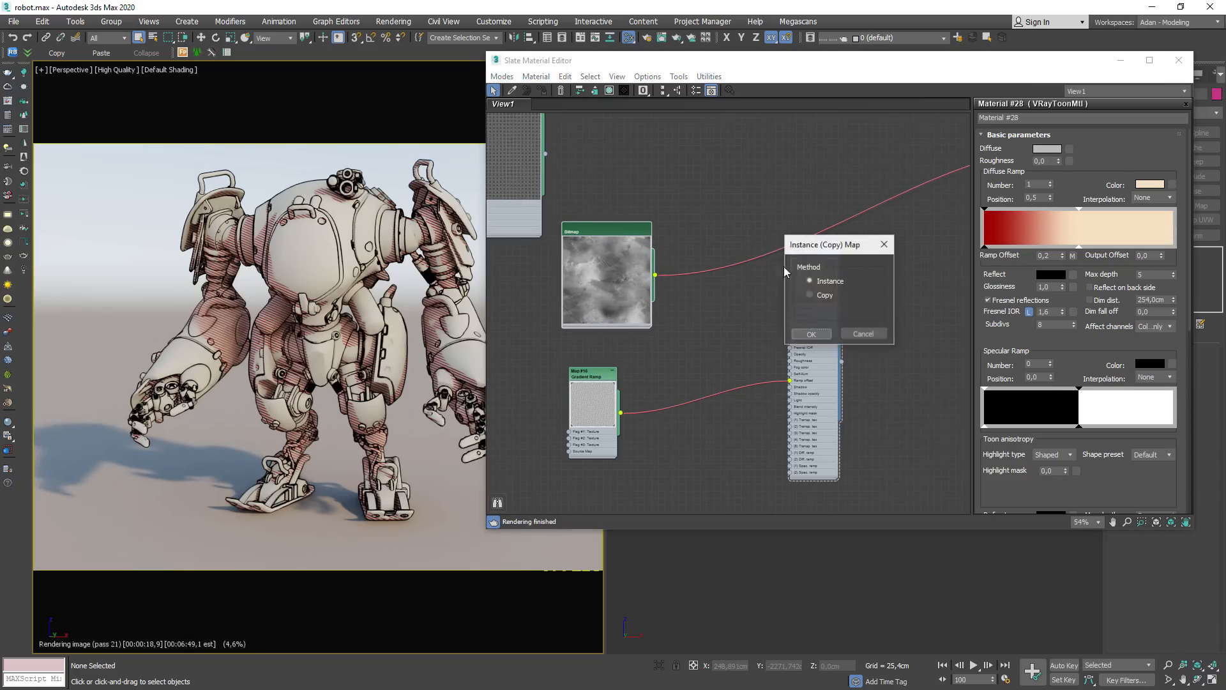
left_click(810, 338)
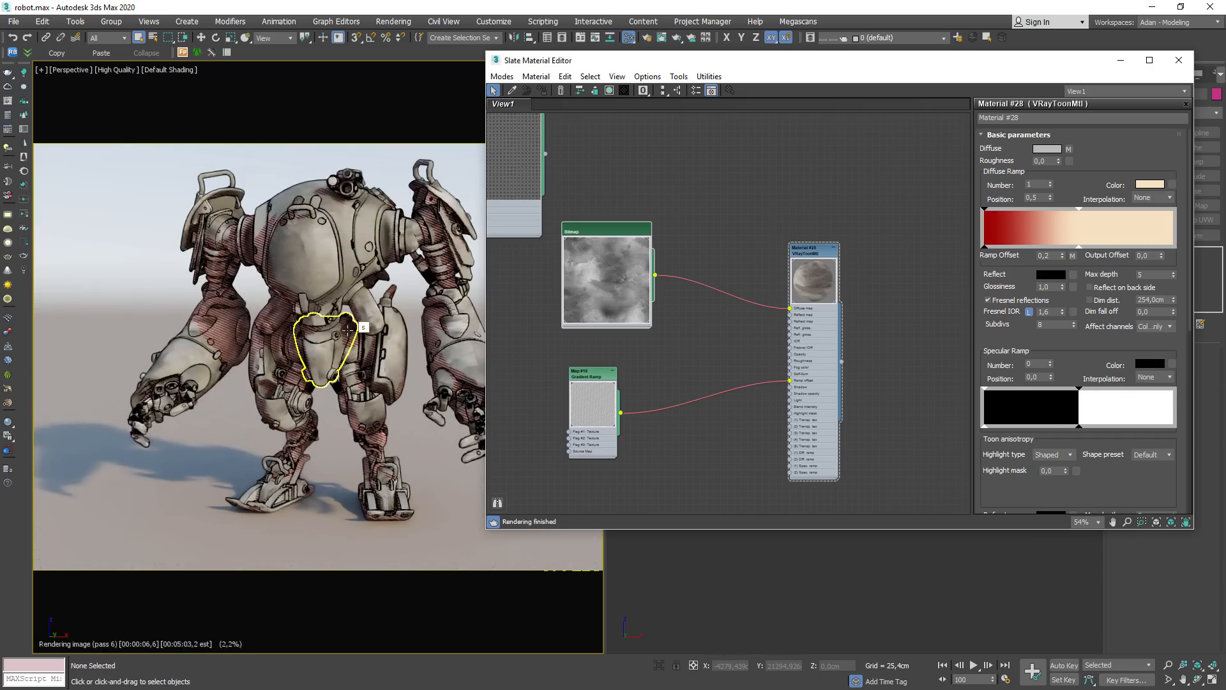
Step: Turn off Invert in the output settings of the acuarela01.jpg bitmap
double_click(623, 231)
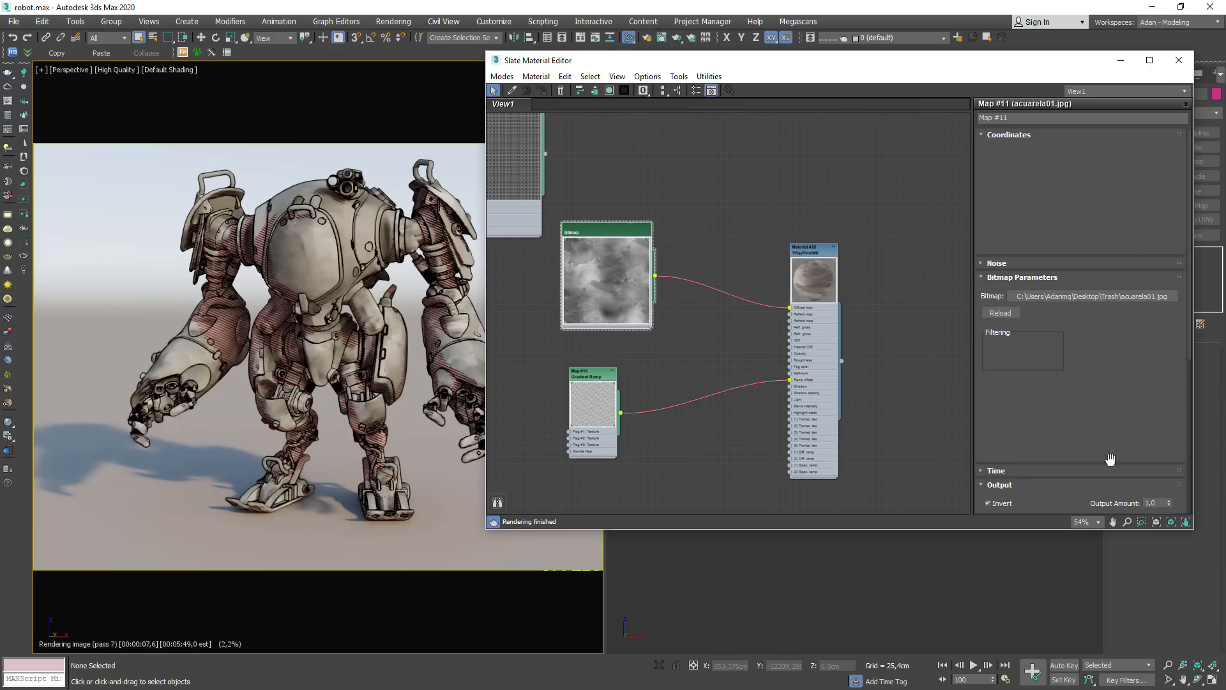
scroll(1084, 459, "down", 4)
scroll(1084, 459, "down", 5)
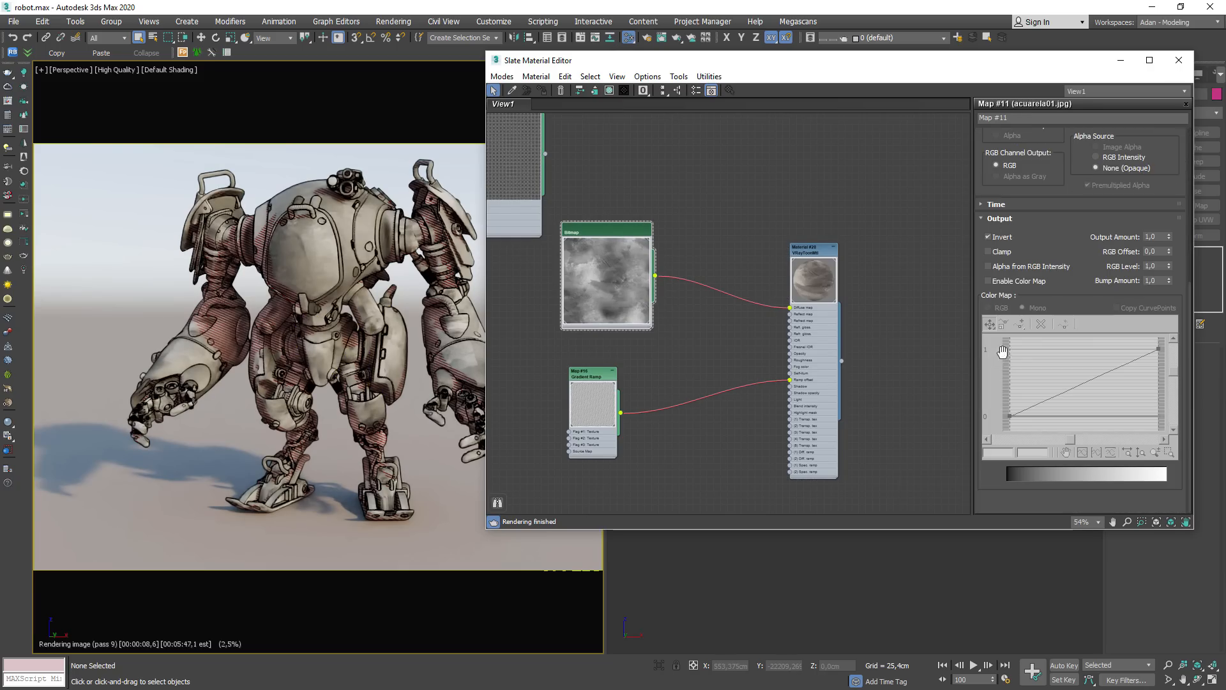
left_click(989, 237)
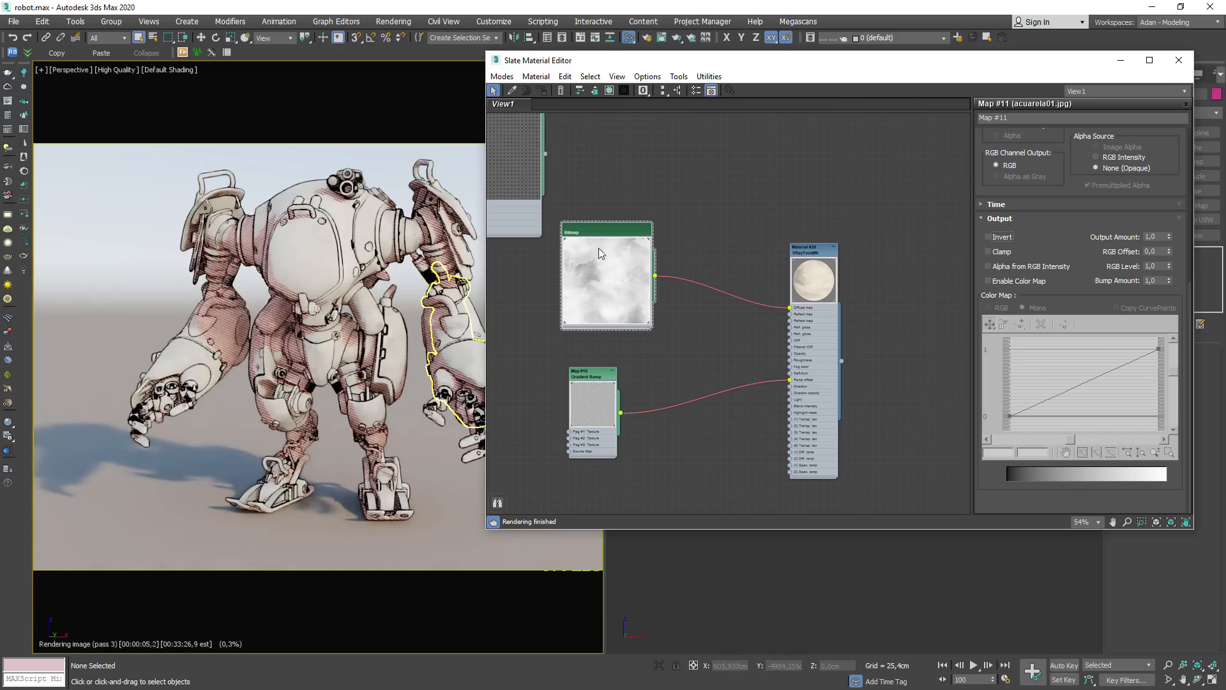
Step: Insert a VRayTriplanarTex map between the acuarela01.jpg bitmap and the VRayToonMtl's Diffuse map, feeding the bitmap into its Texture input
left_click_drag(599, 253, 564, 274)
right_click(641, 198)
mouse_move(677, 220)
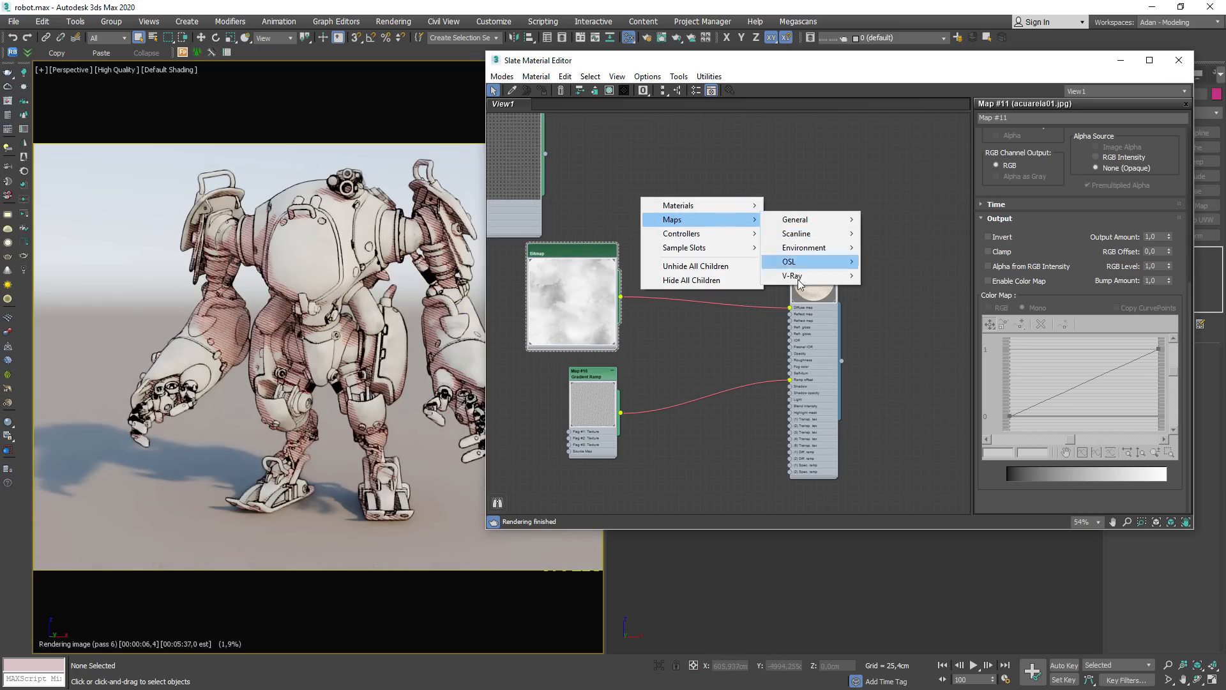
mouse_move(798, 276)
left_click(907, 607)
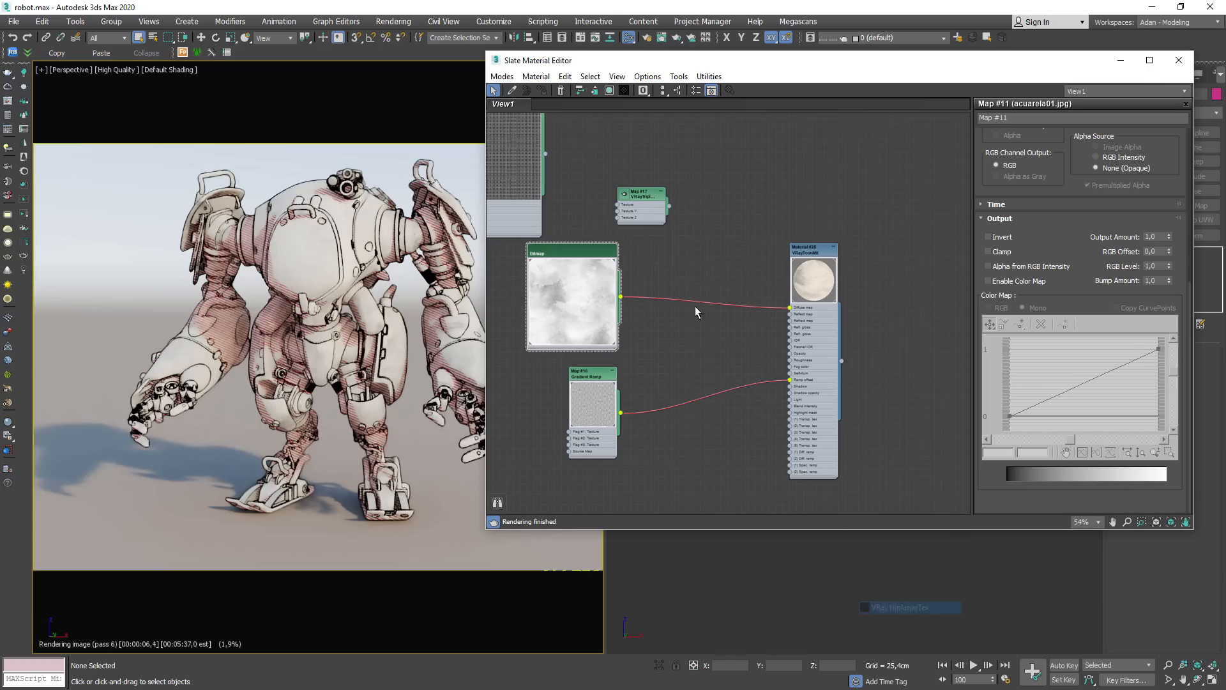
left_click_drag(648, 210, 683, 252)
scroll(642, 265, "up", 5)
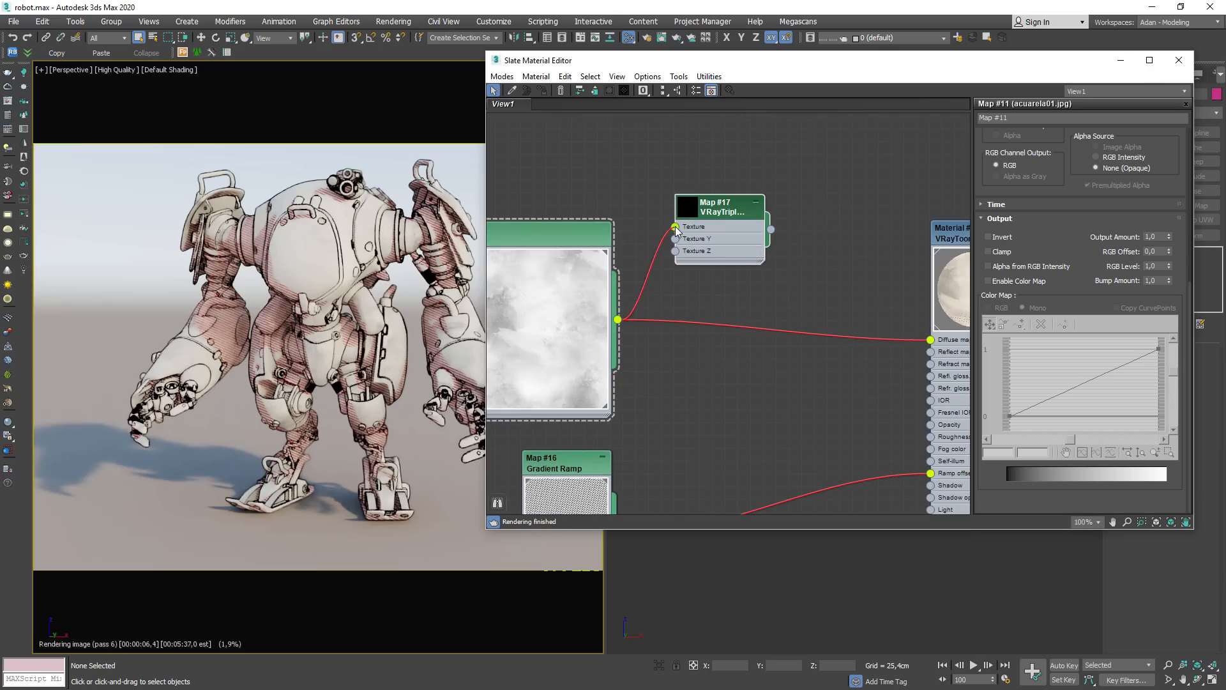
left_click_drag(771, 229, 930, 339)
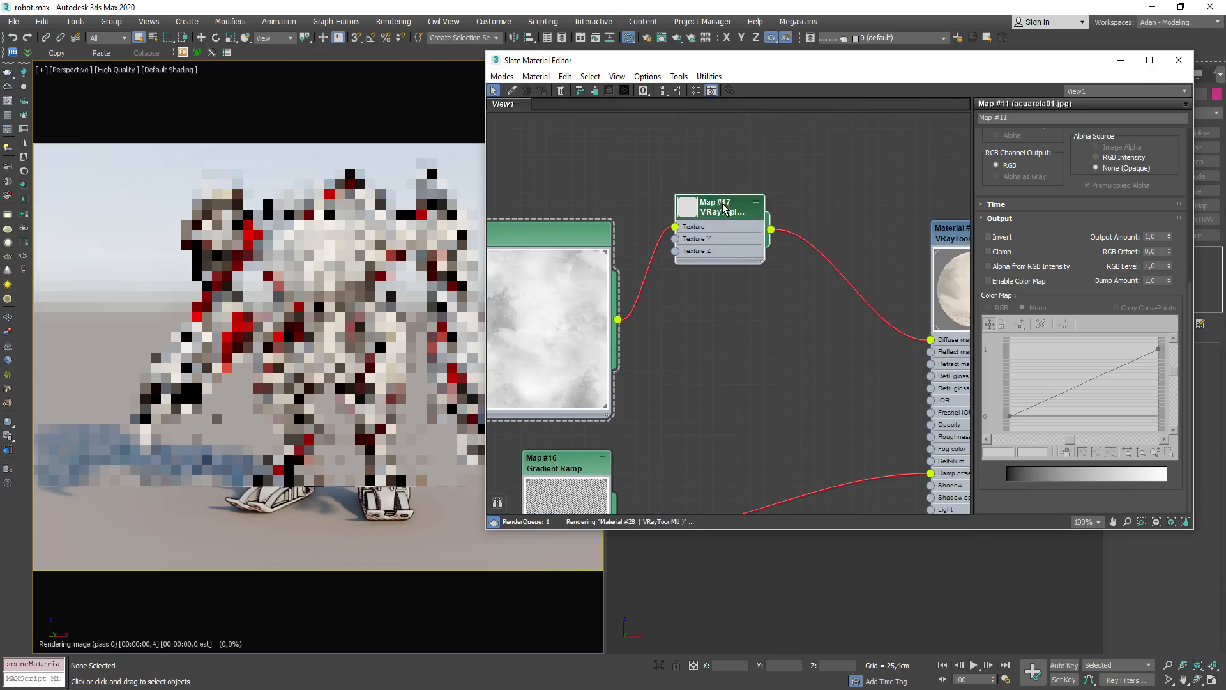
Step: Open the VRayTriplanarTex's parameters, enlarge its node preview and set its size to 200 cm
left_click_drag(723, 210, 782, 253)
double_click(781, 254)
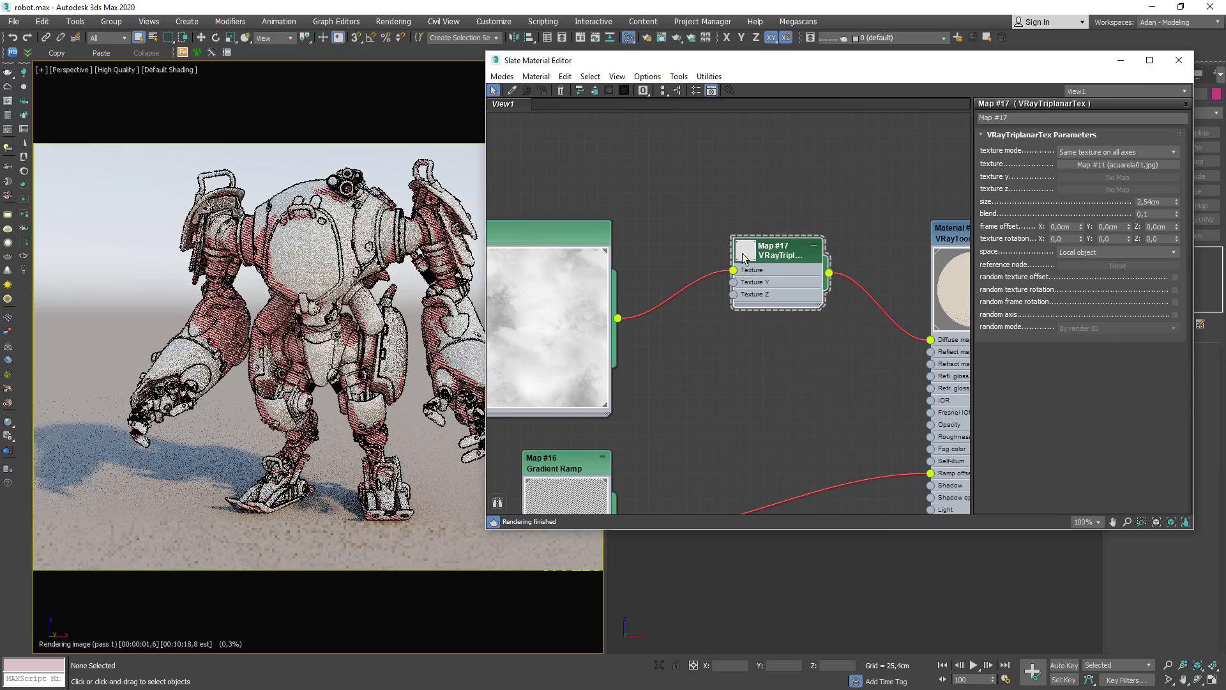
double_click(746, 255)
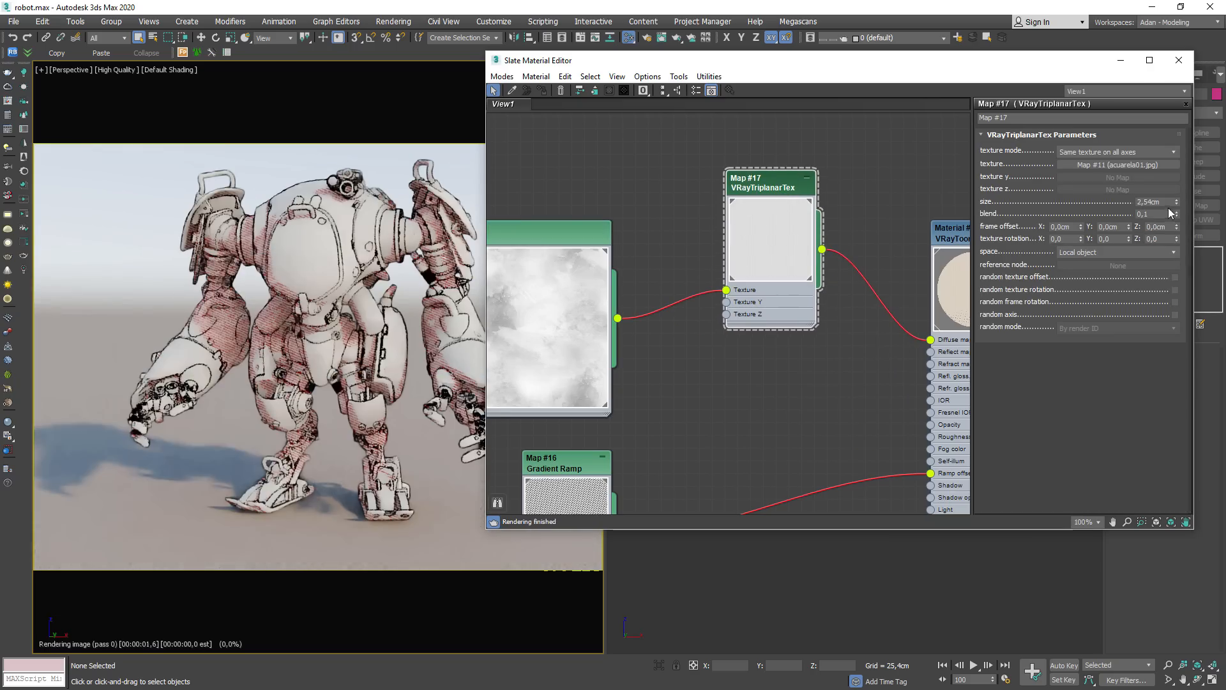
type("200")
key("Return")
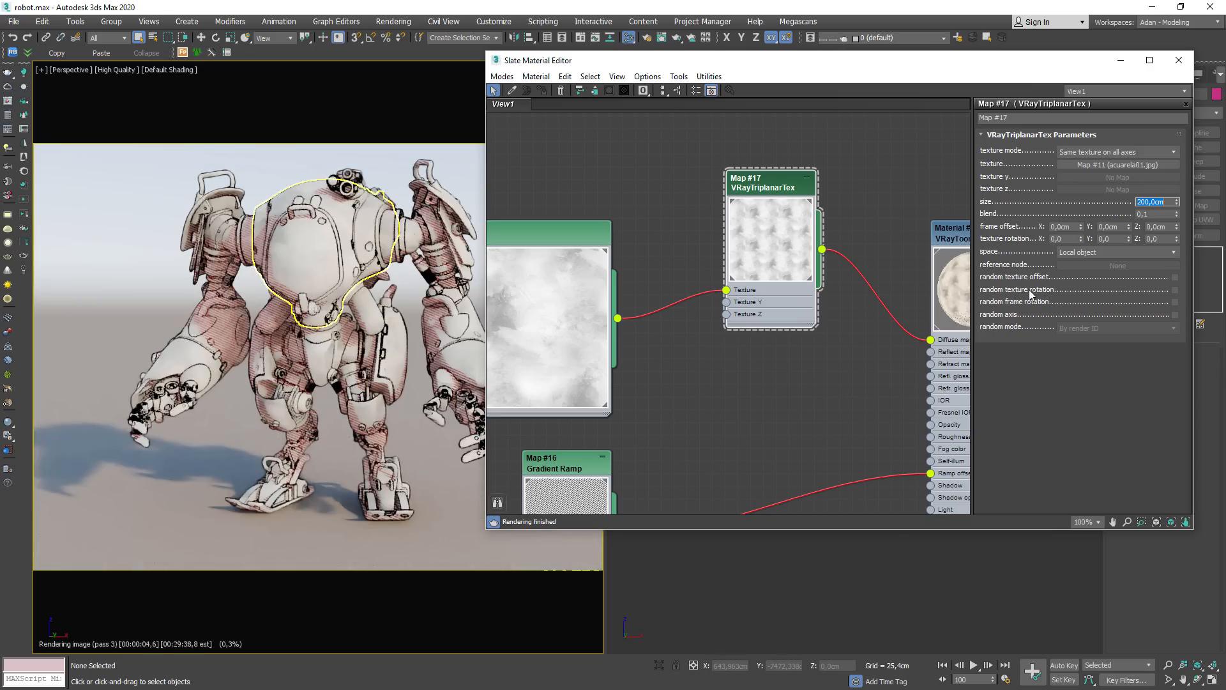
Step: Set the VRayTriplanarTex's size to 100 cm and move the material editor aside to check the rendered robot
type("100")
key("Return")
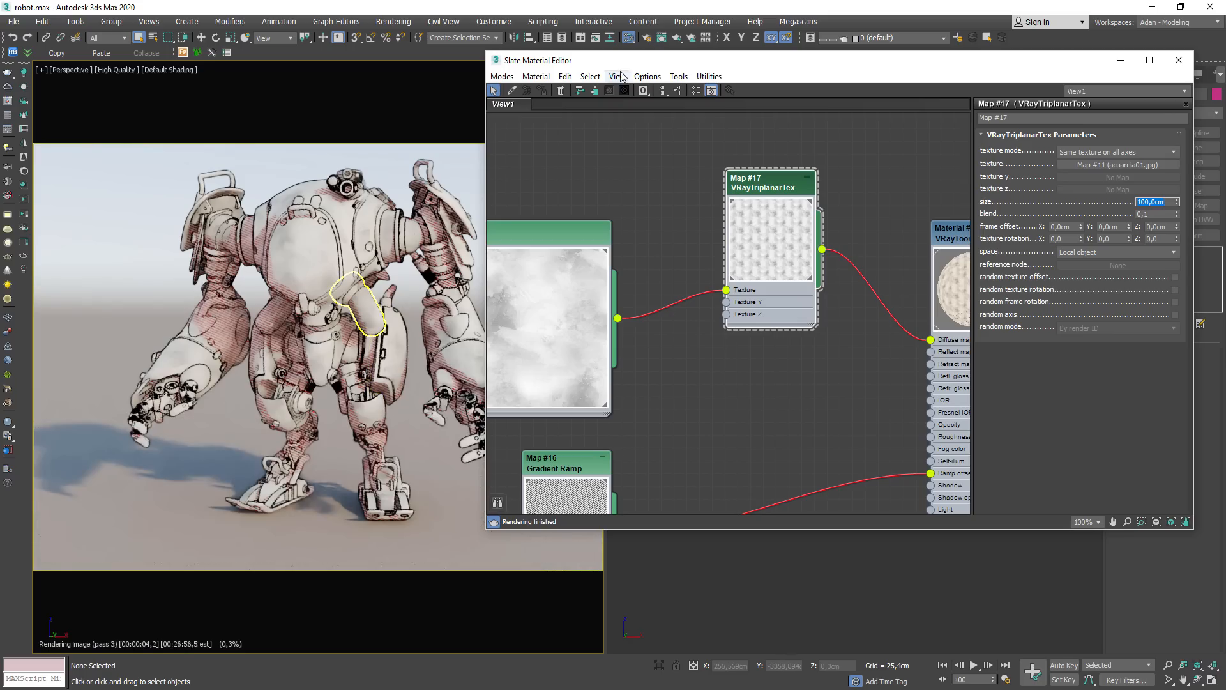
left_click_drag(620, 60, 827, 45)
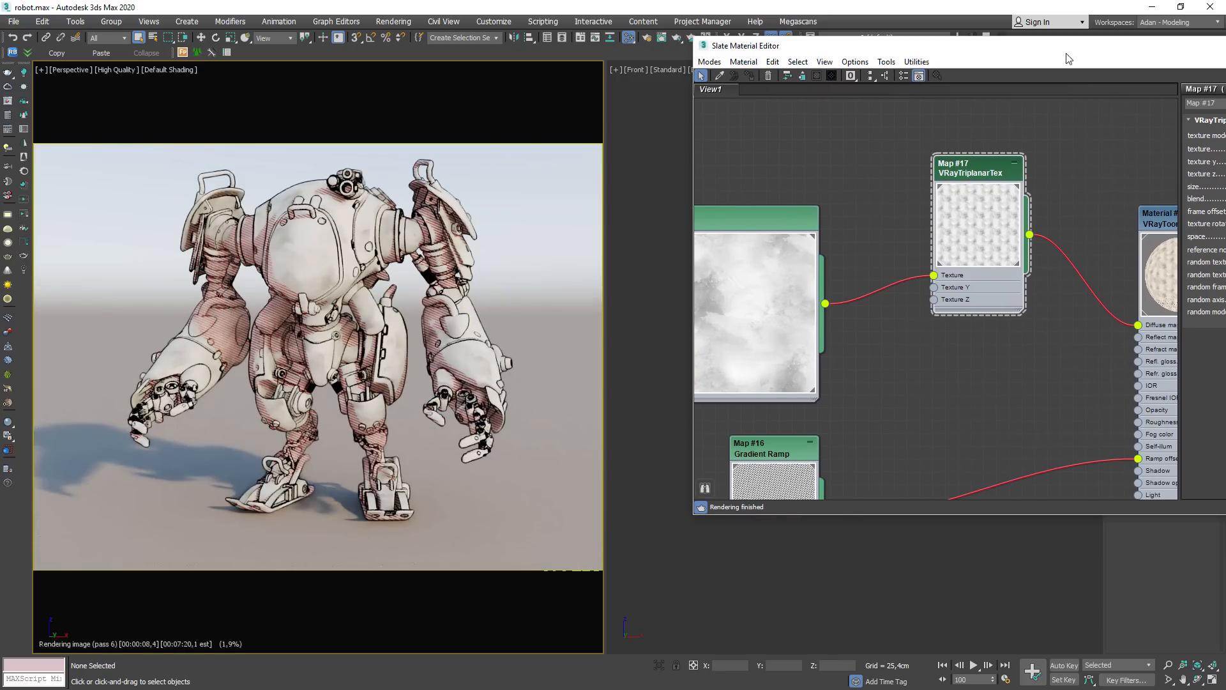
left_click_drag(1069, 59, 890, 59)
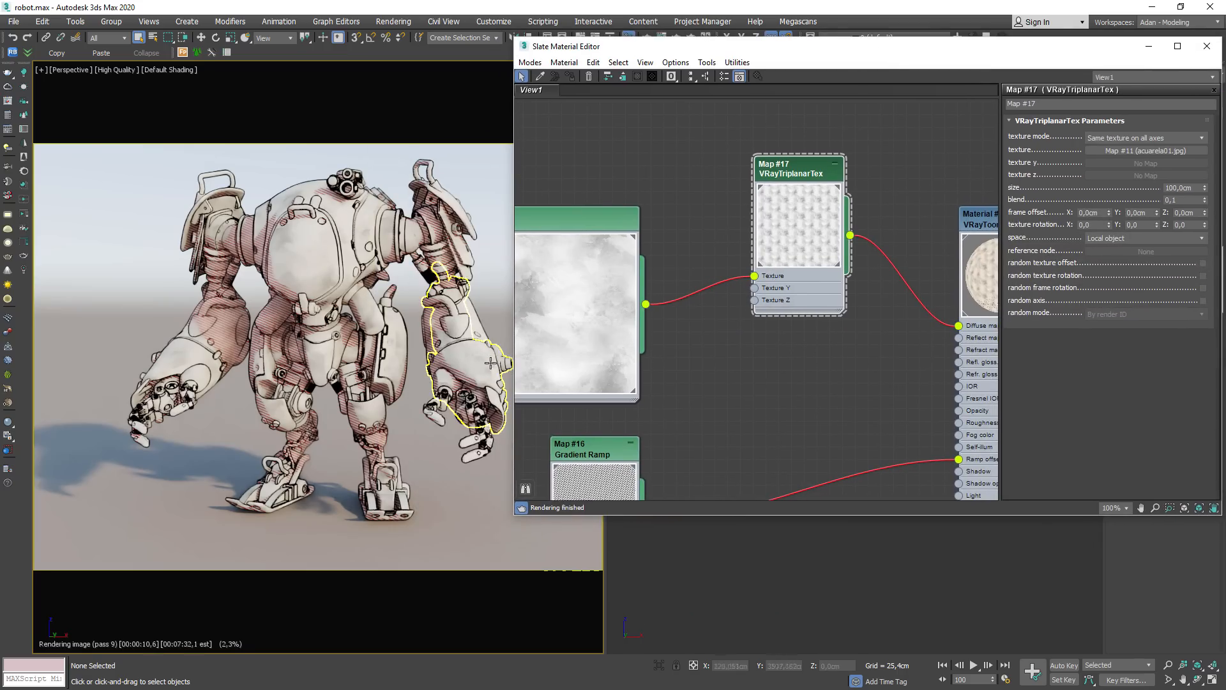
Step: Set the VRayTriplanarTex's blend to 0,5
left_click(1189, 199)
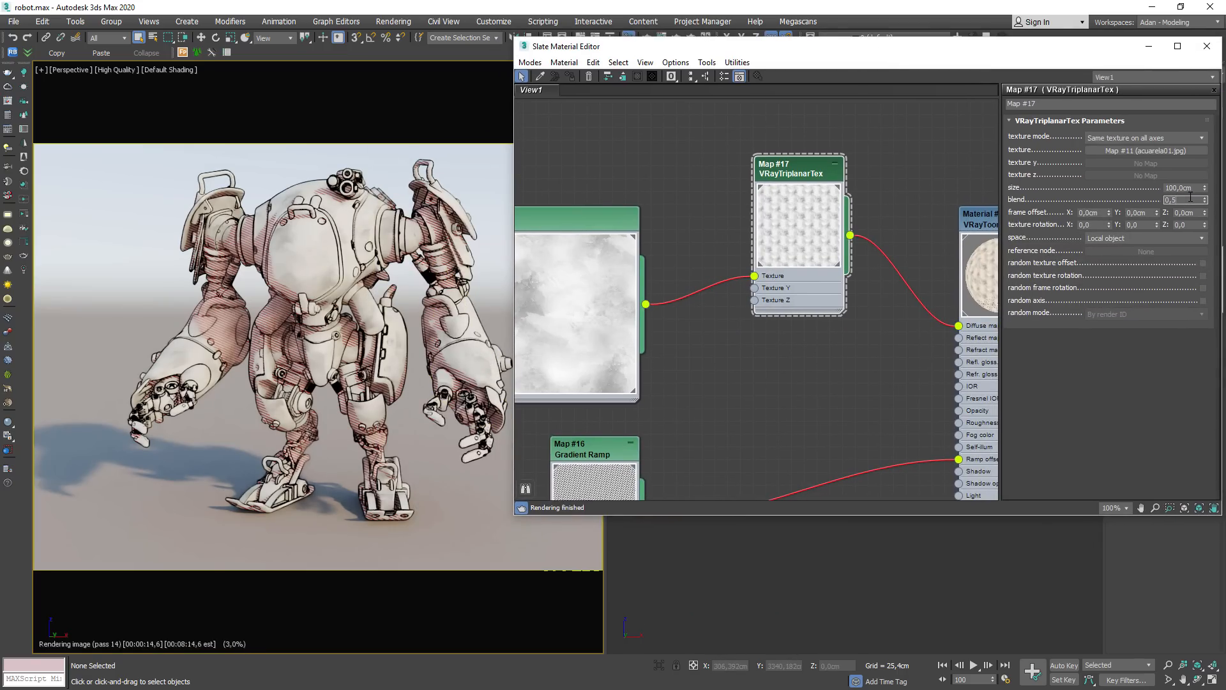
type("0,5")
key("Return")
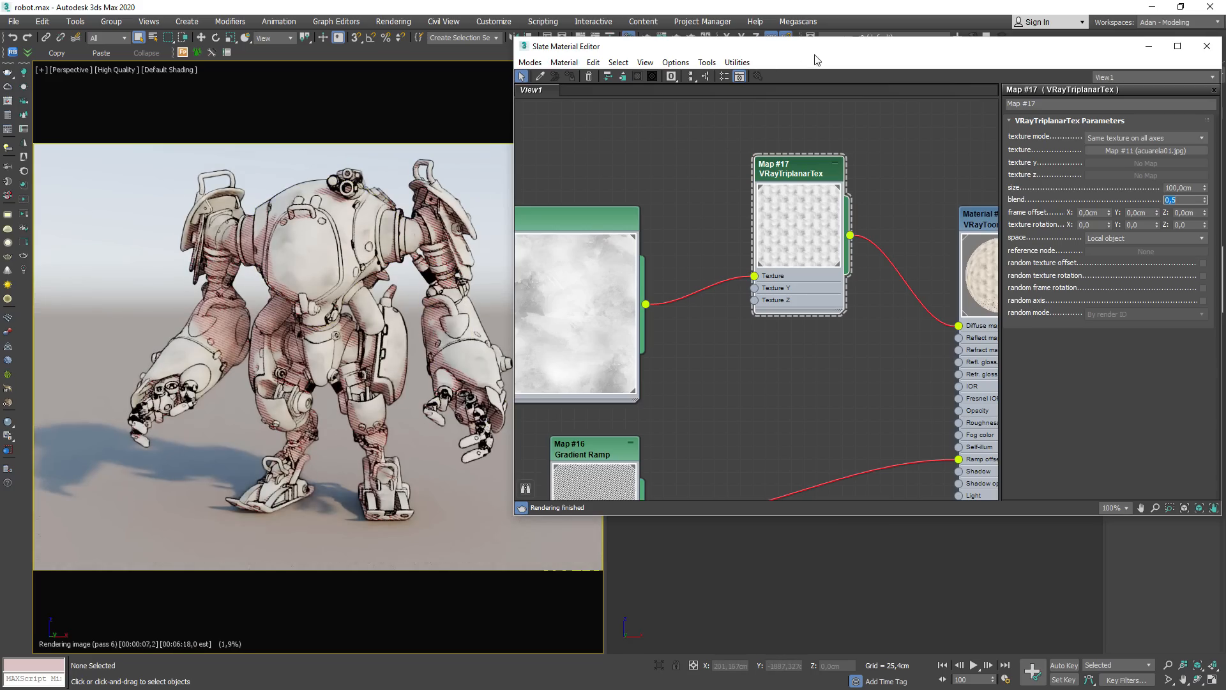
Step: Open the VRayToonMtl's parameters and set its Reflect colour to pure white
left_click_drag(814, 51, 861, 42)
middle_click_drag(988, 345, 728, 355)
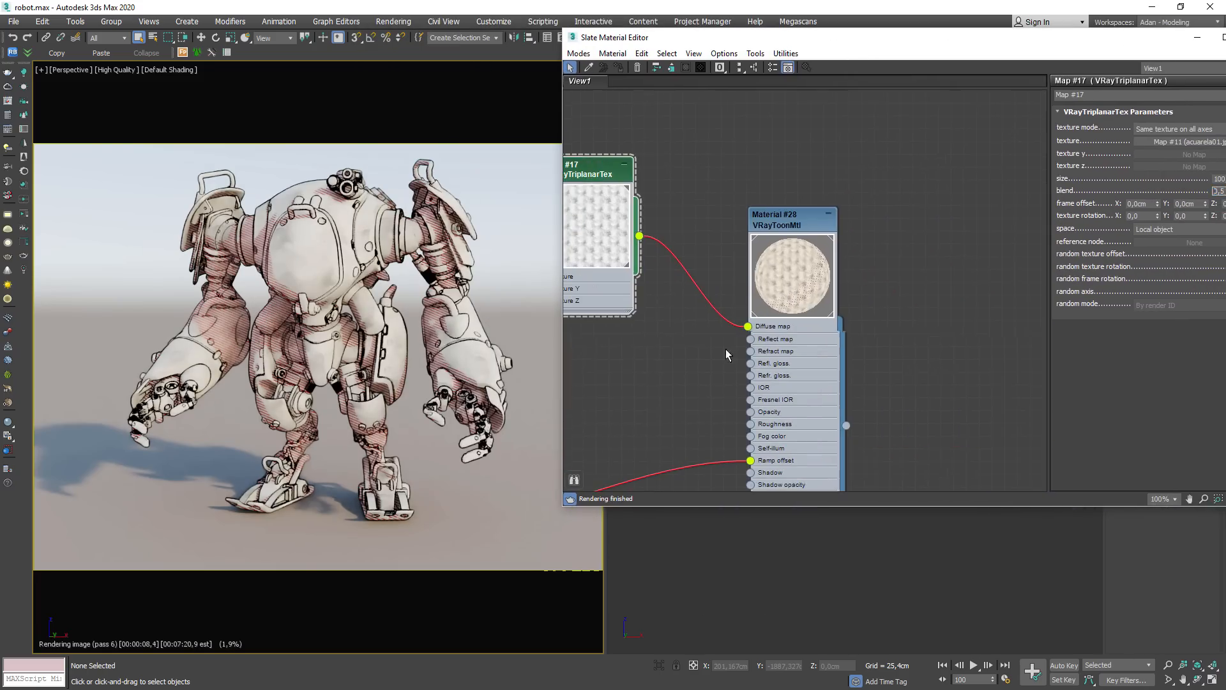
left_click(808, 222)
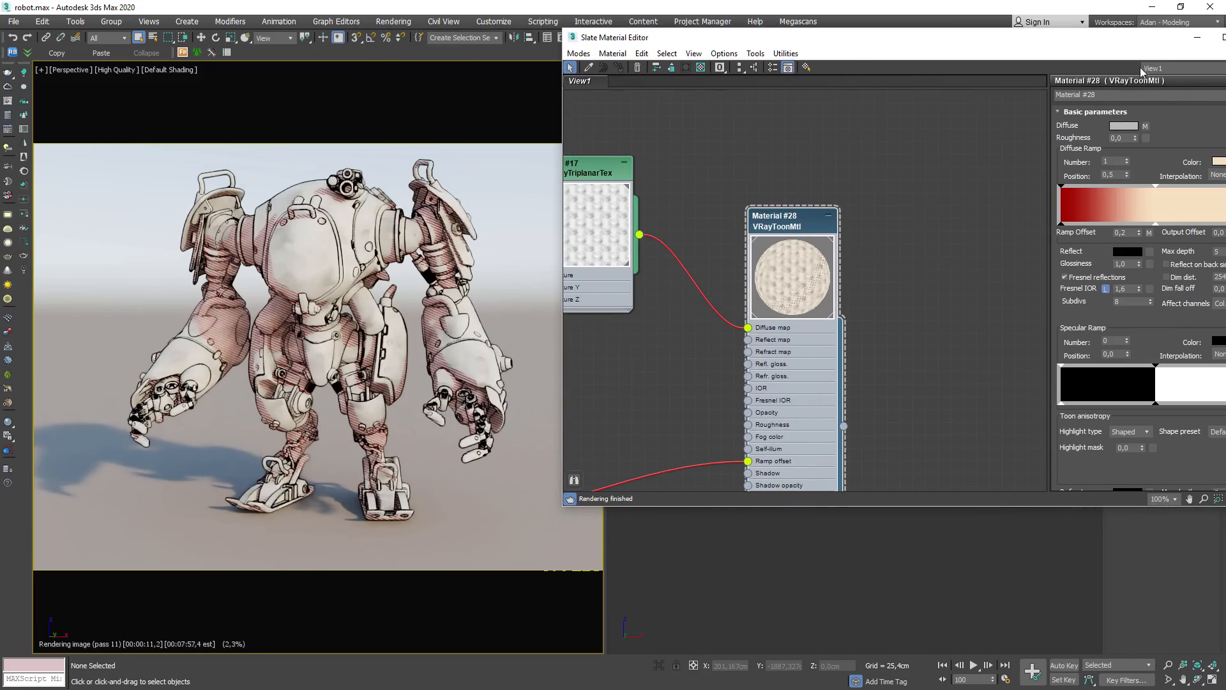
left_click_drag(1145, 45, 995, 50)
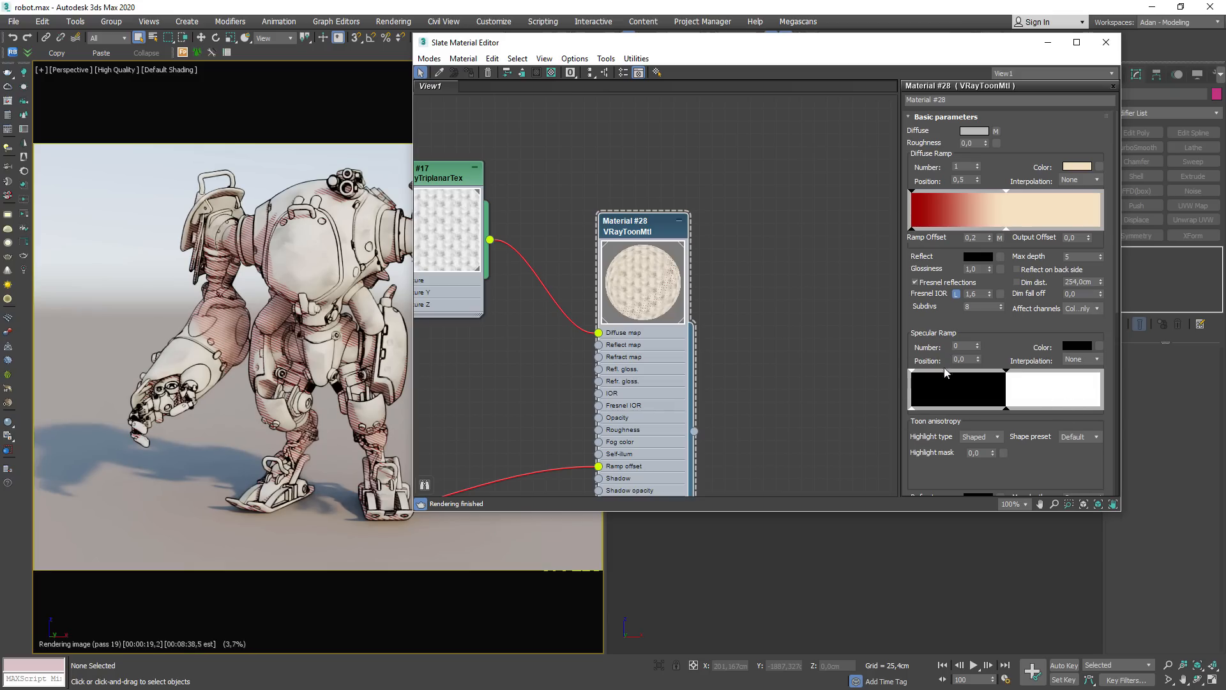
left_click(979, 257)
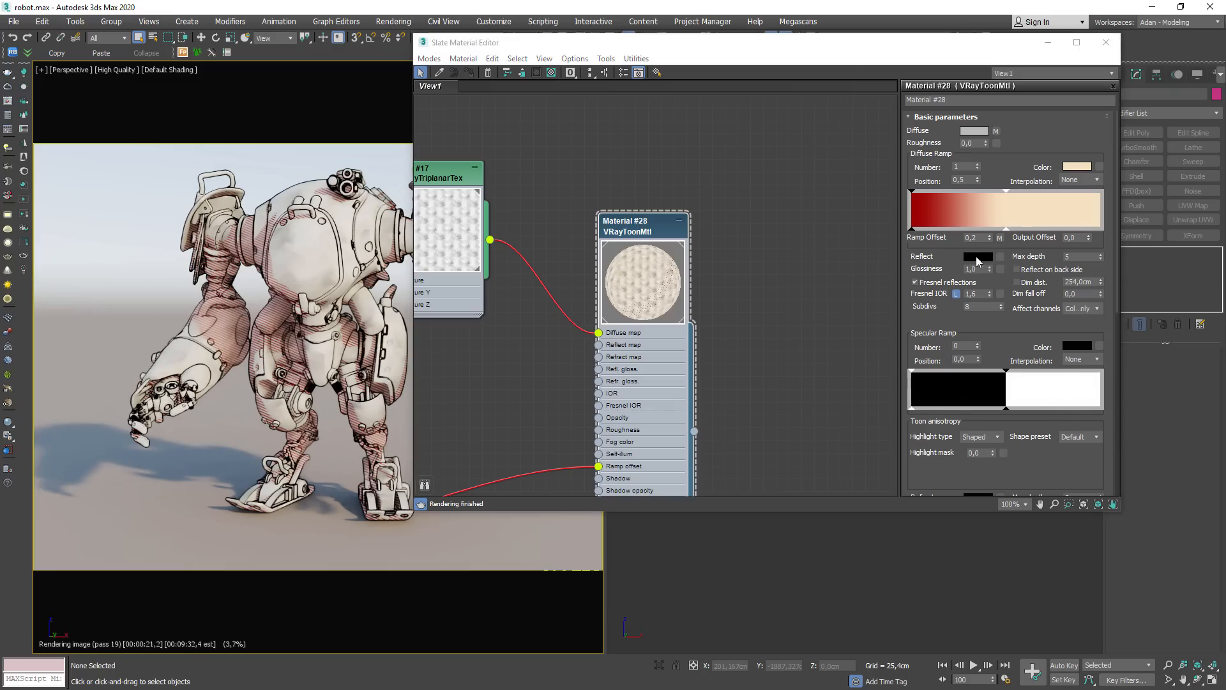
left_click_drag(698, 111, 700, 205)
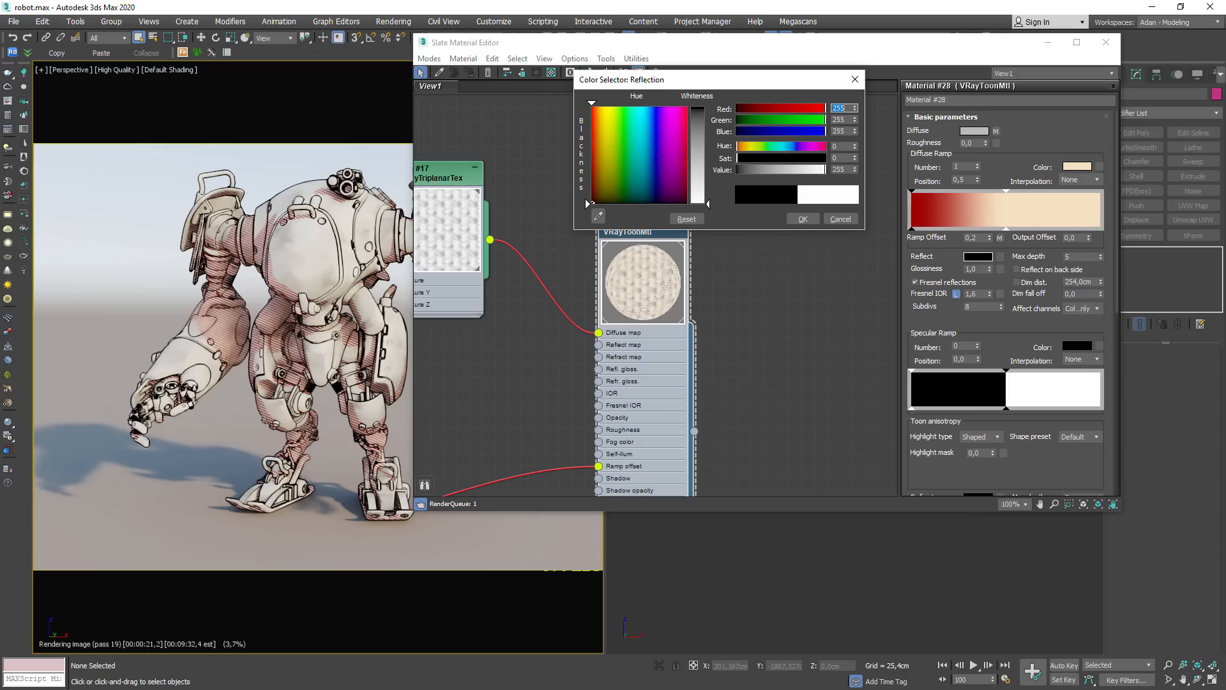
left_click(803, 220)
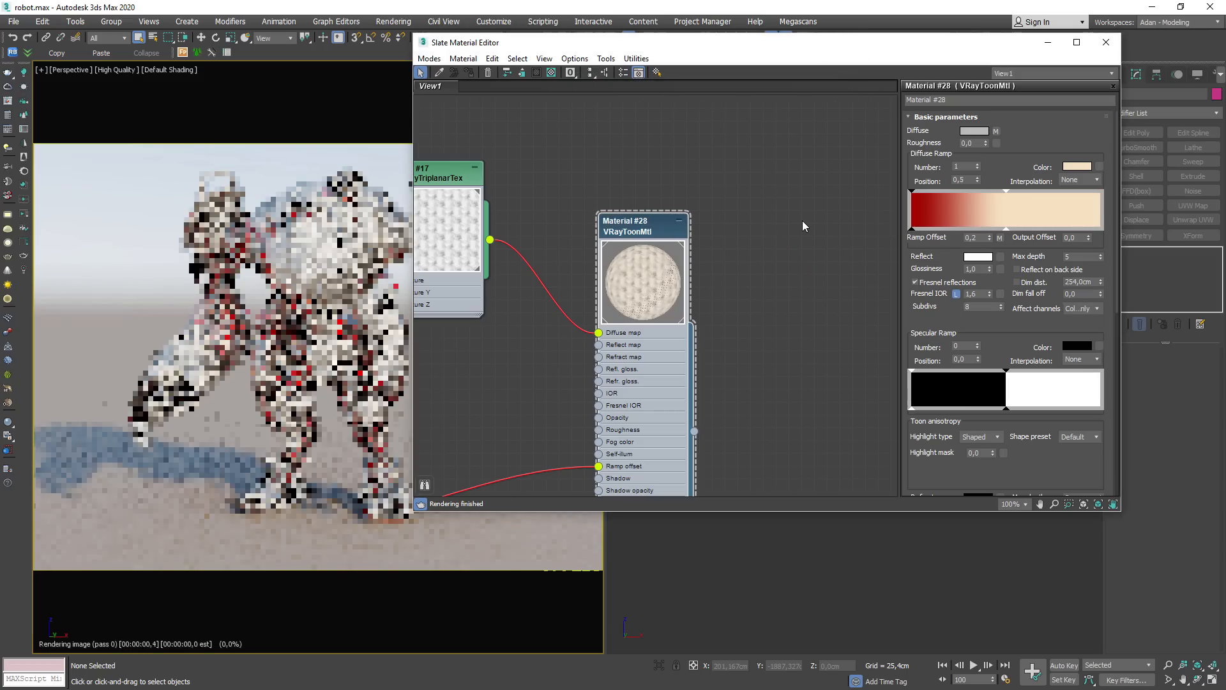
Step: Set the VRayToonMtl's reflection glossiness to 0,7 and reposition the material editor around the render
double_click(975, 269)
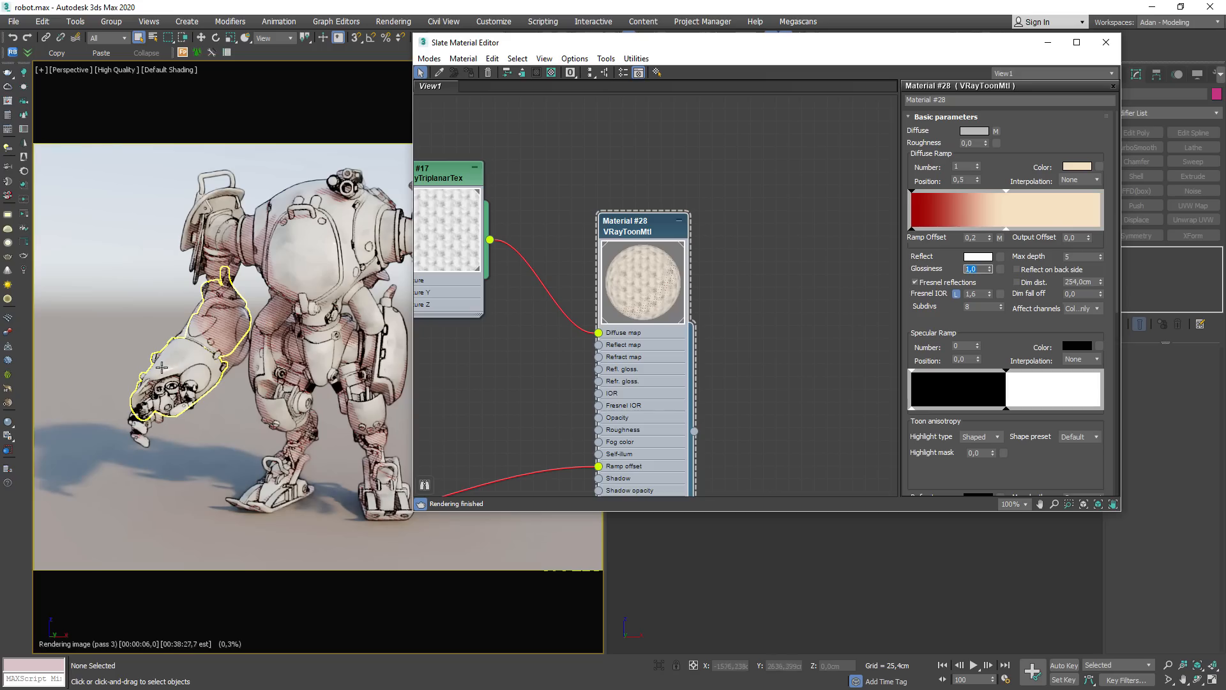
type("0,7")
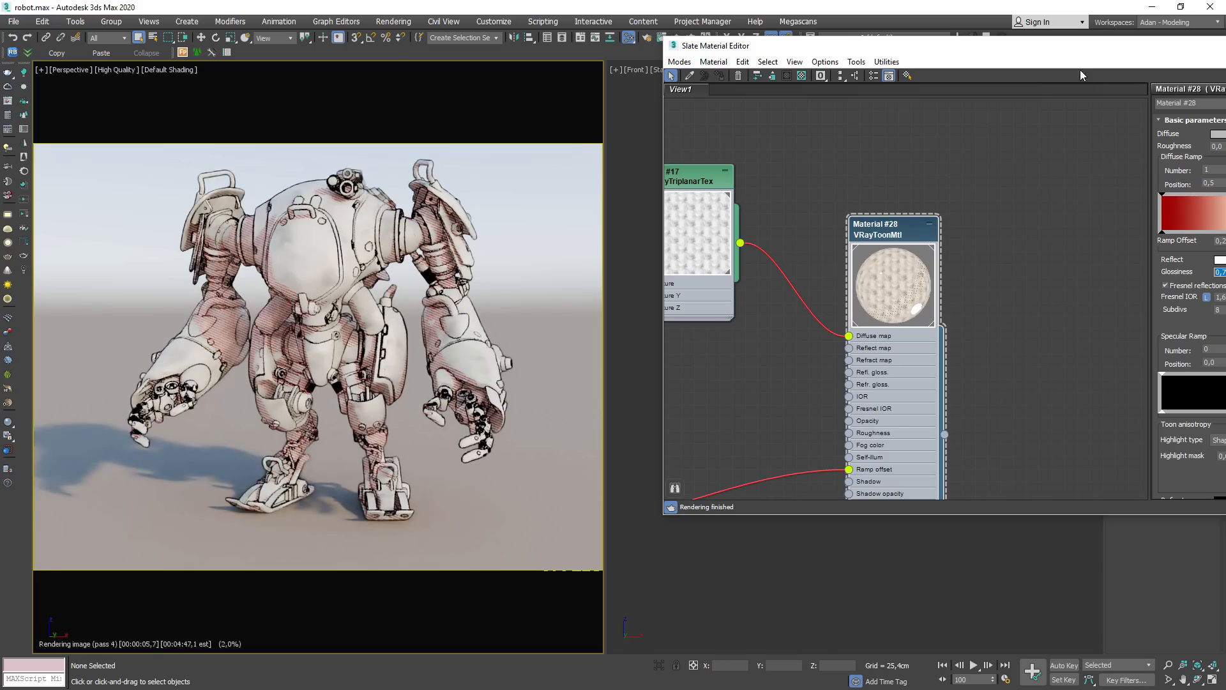
left_click_drag(1079, 48, 834, 57)
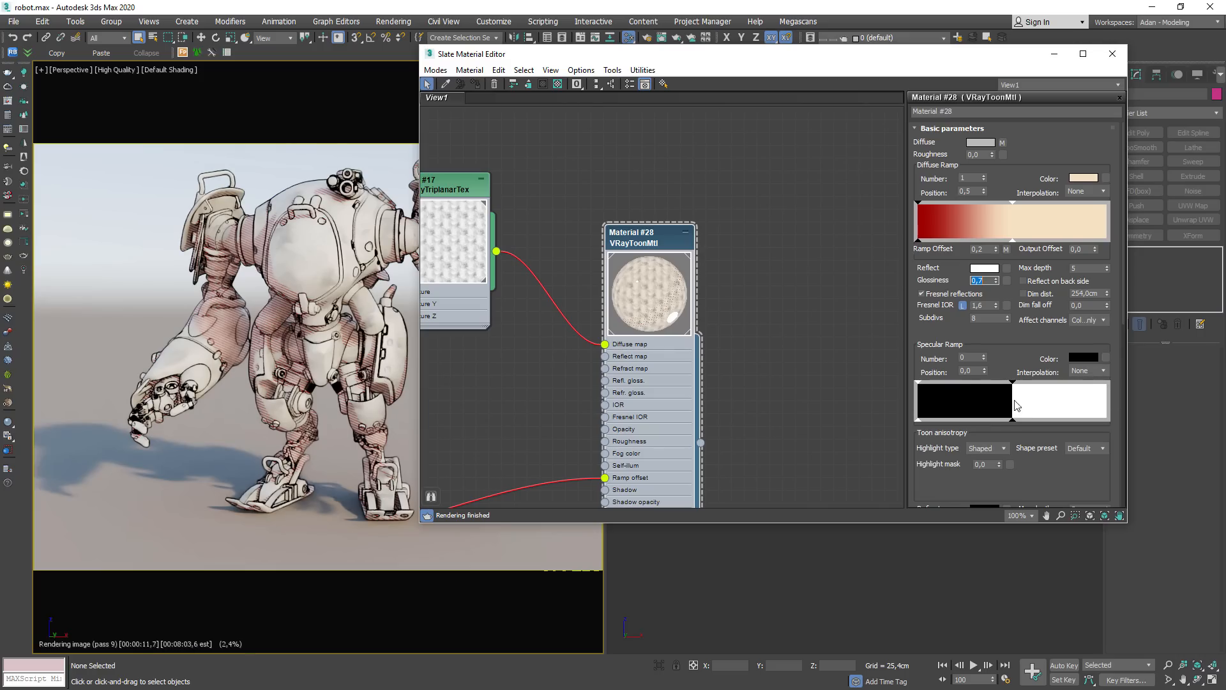
Step: Colour the Specular Ramp's flag at position 0,5 bright green, and move the material editor aside to inspect the robot's highlights
left_click(1013, 421)
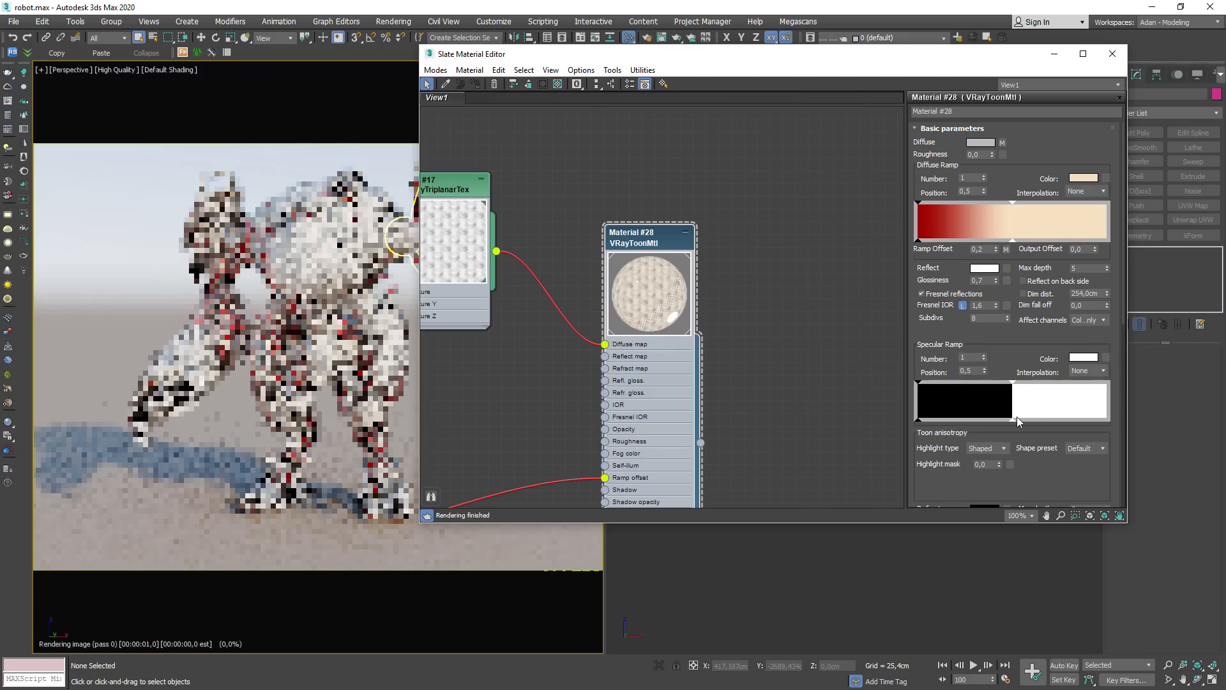
left_click(1012, 420)
left_click(1088, 359)
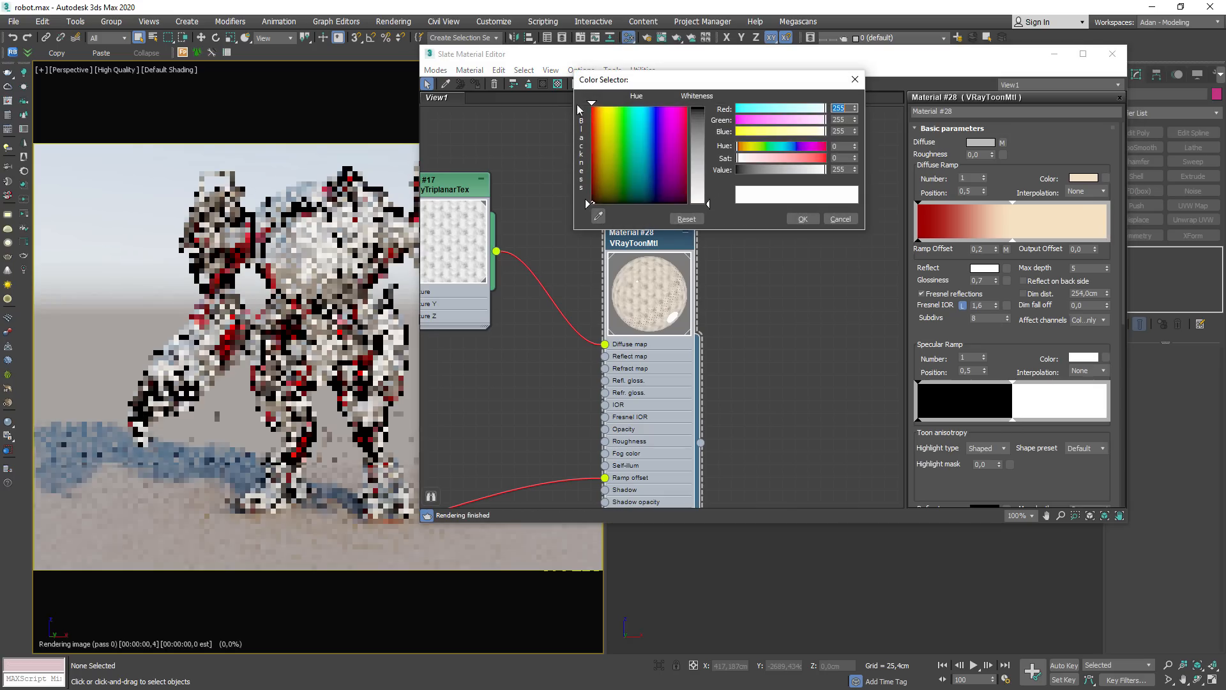
left_click(623, 116)
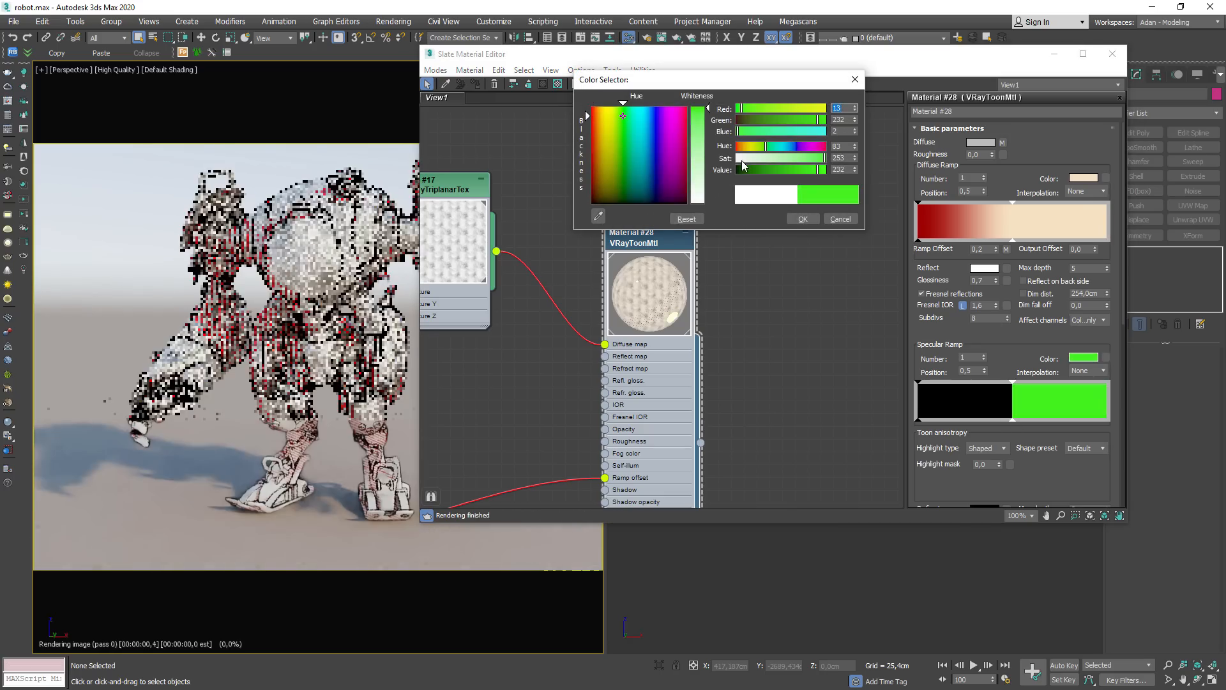
left_click(803, 218)
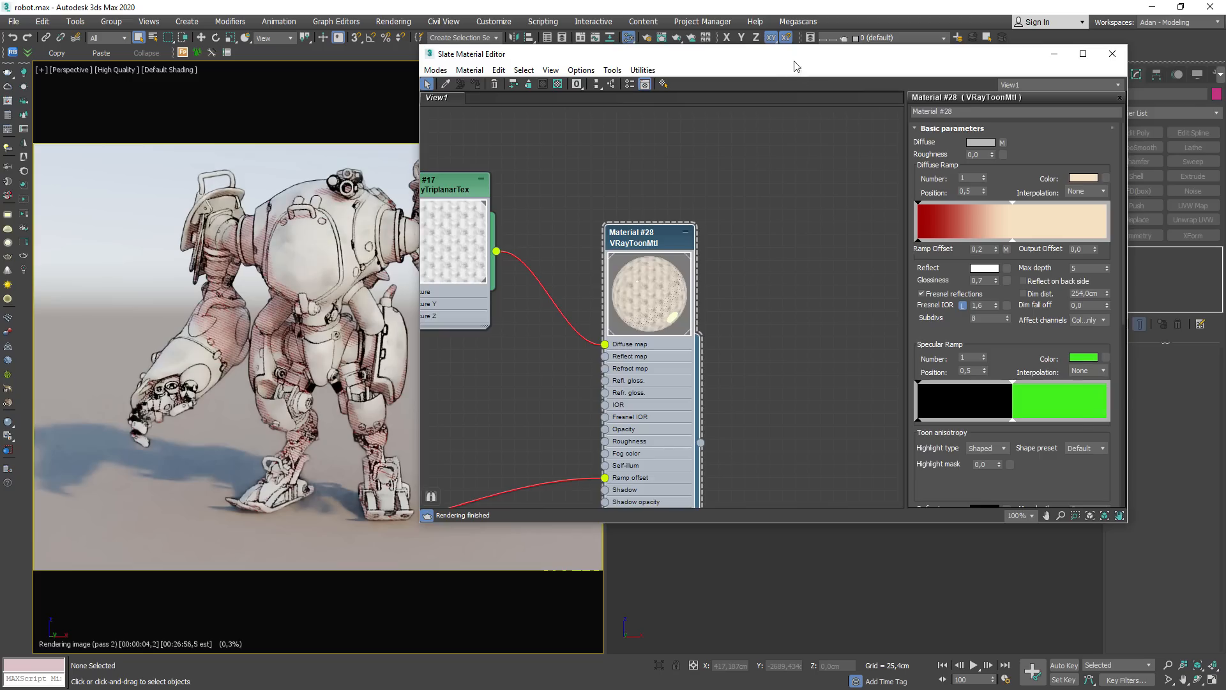
left_click_drag(872, 54, 1095, 145)
scroll(482, 368, "up", 2)
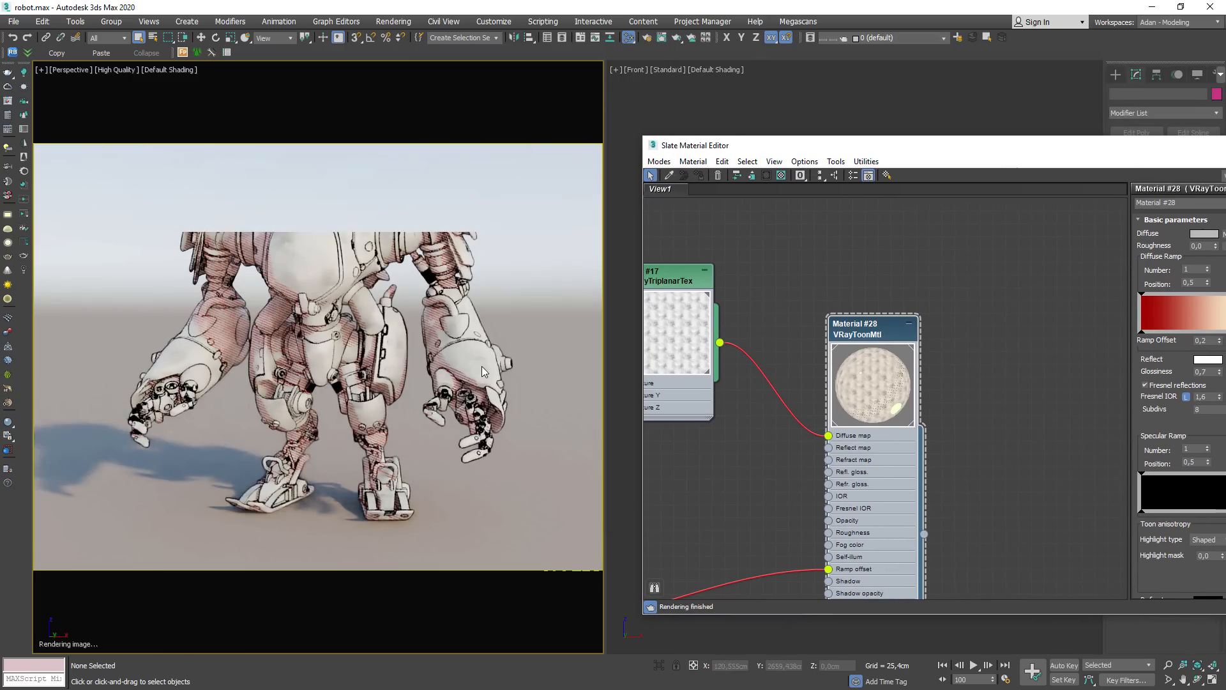
Step: Recolour the Specular Ramp's flag pure white and move it to position 0,307, with the view close on a robot panel
scroll(475, 370, "down", 1)
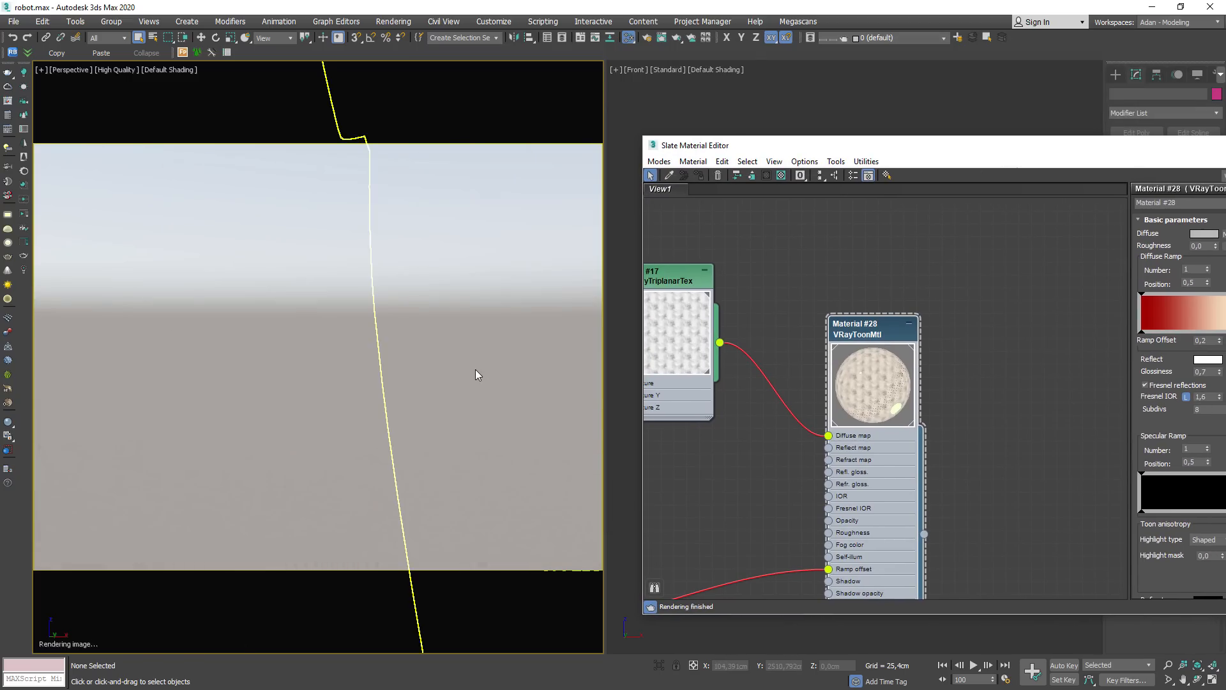
scroll(476, 369, "down", 2)
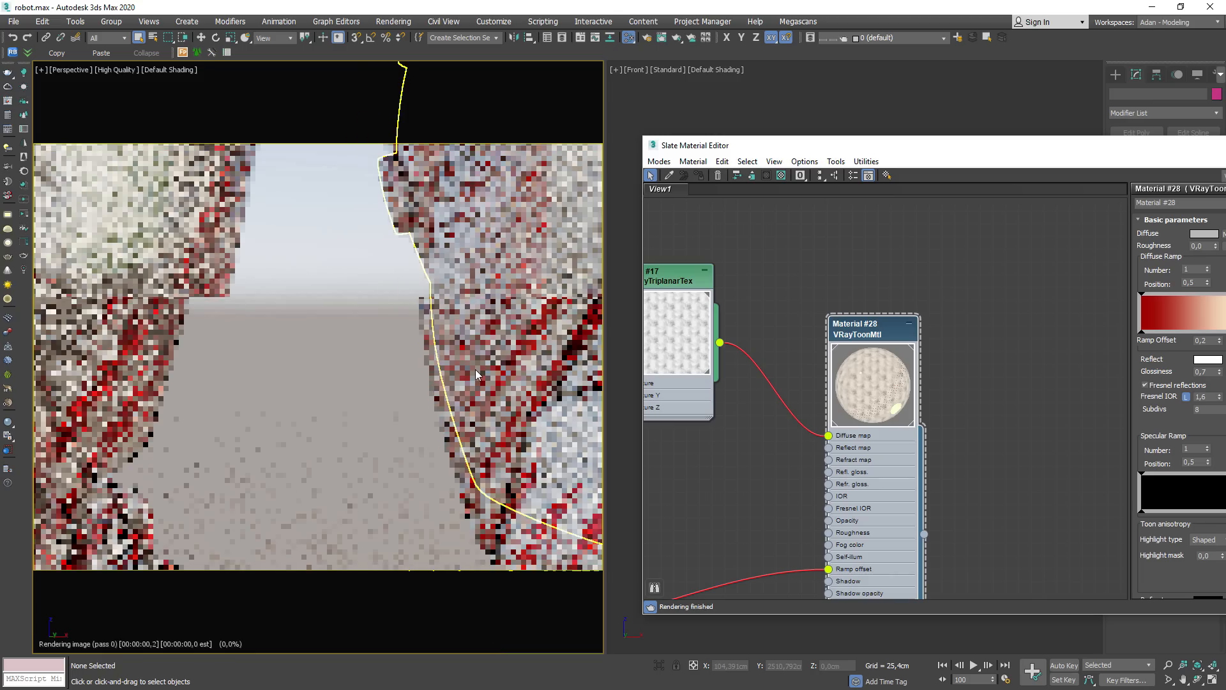
middle_click_drag(476, 369, 407, 428)
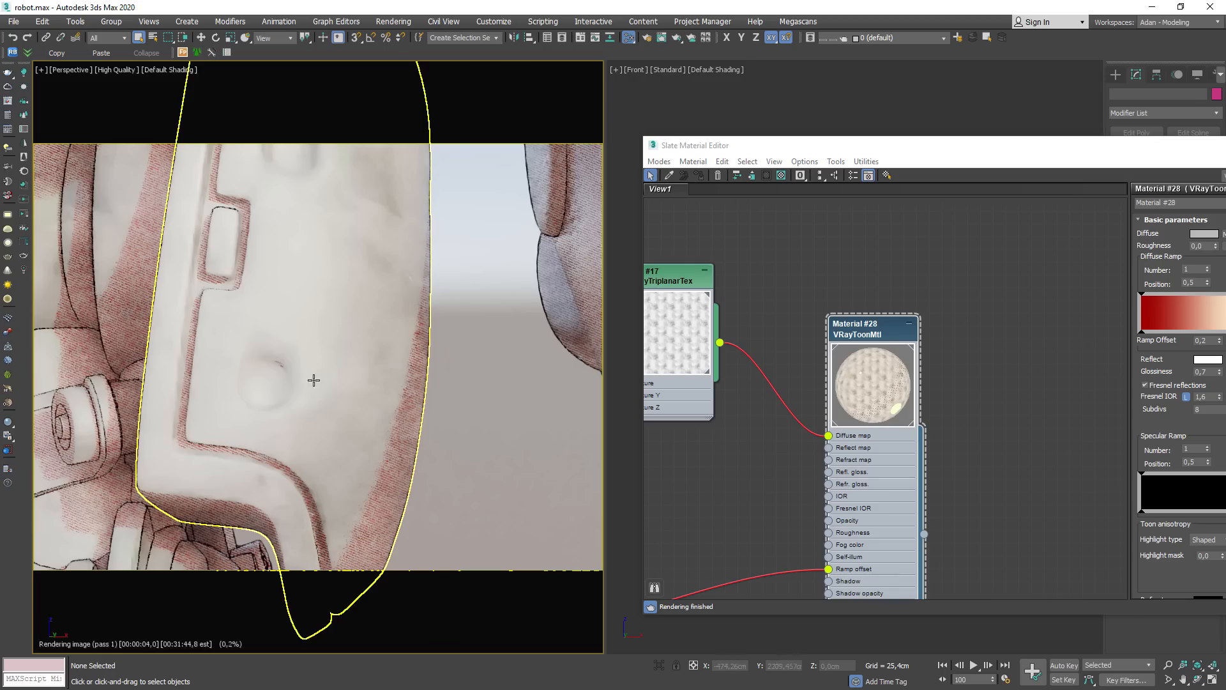
left_click_drag(997, 152, 784, 72)
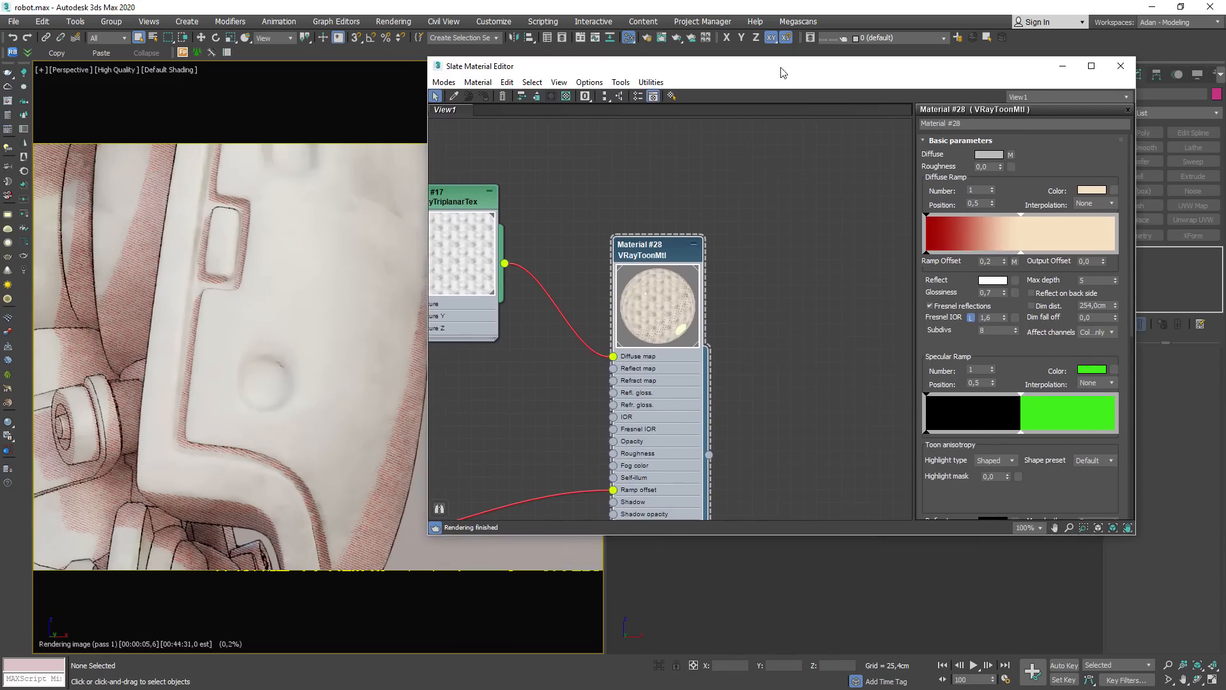
left_click(1092, 370)
left_click_drag(693, 128, 694, 202)
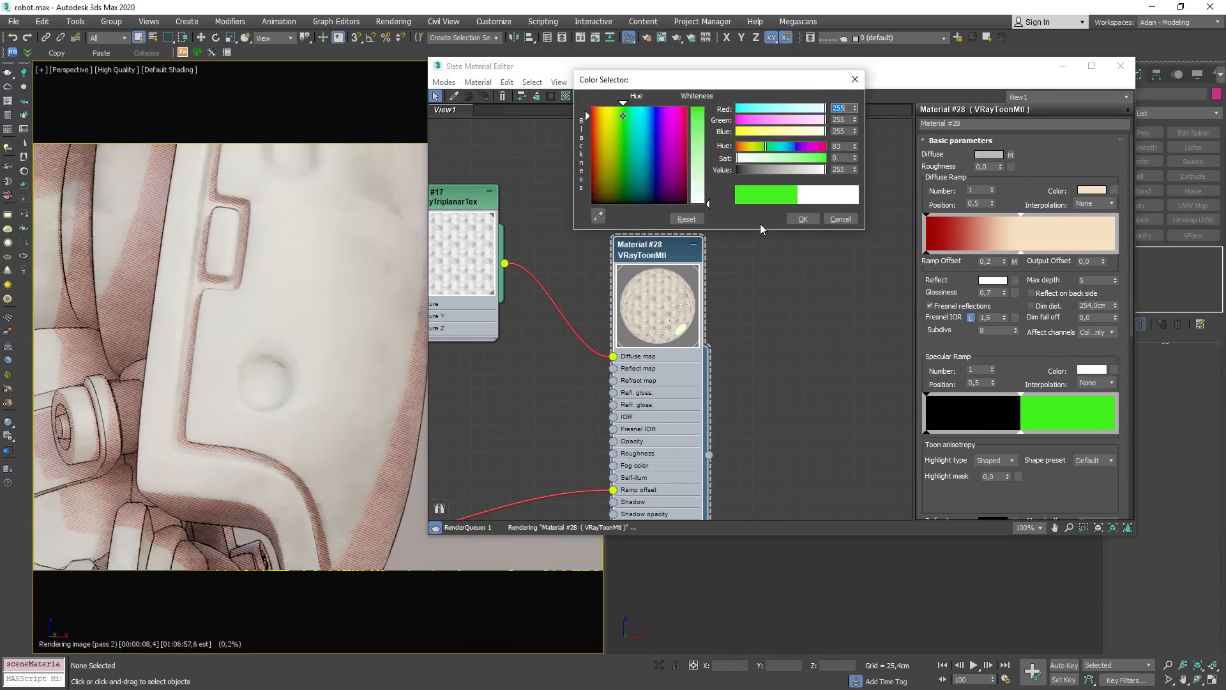
left_click(801, 217)
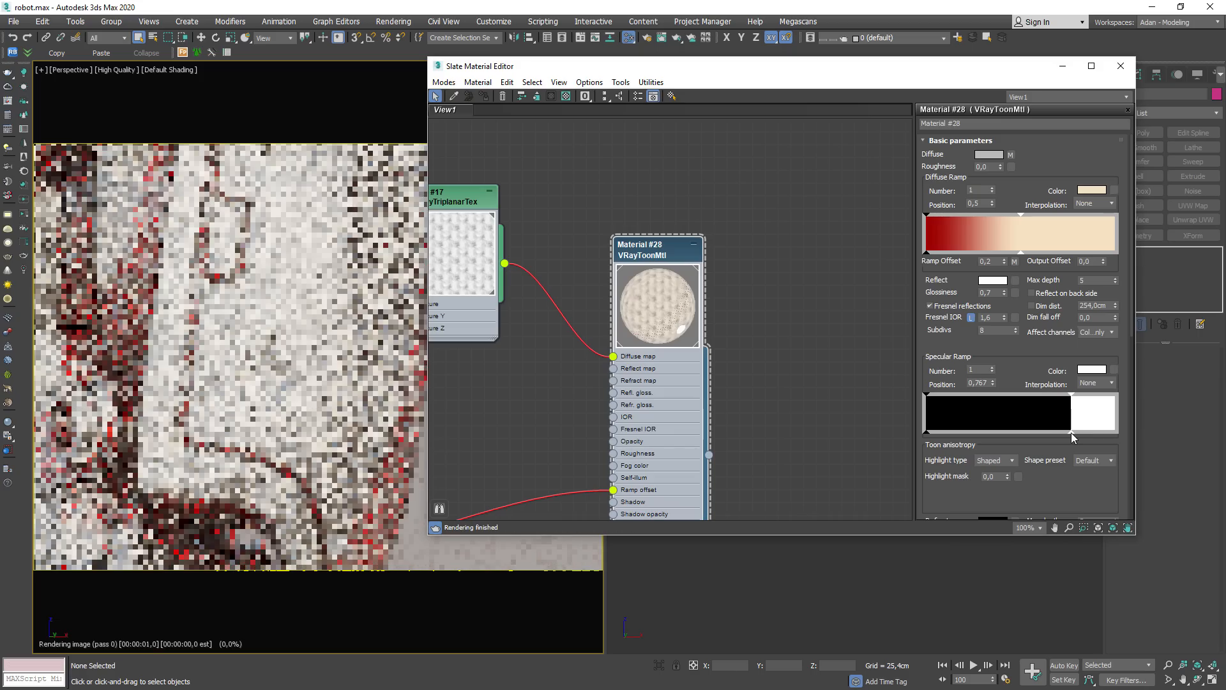
mouse_move(1071, 432)
left_mouse_down()
mouse_move(972, 431)
mouse_move(984, 430)
left_mouse_up()
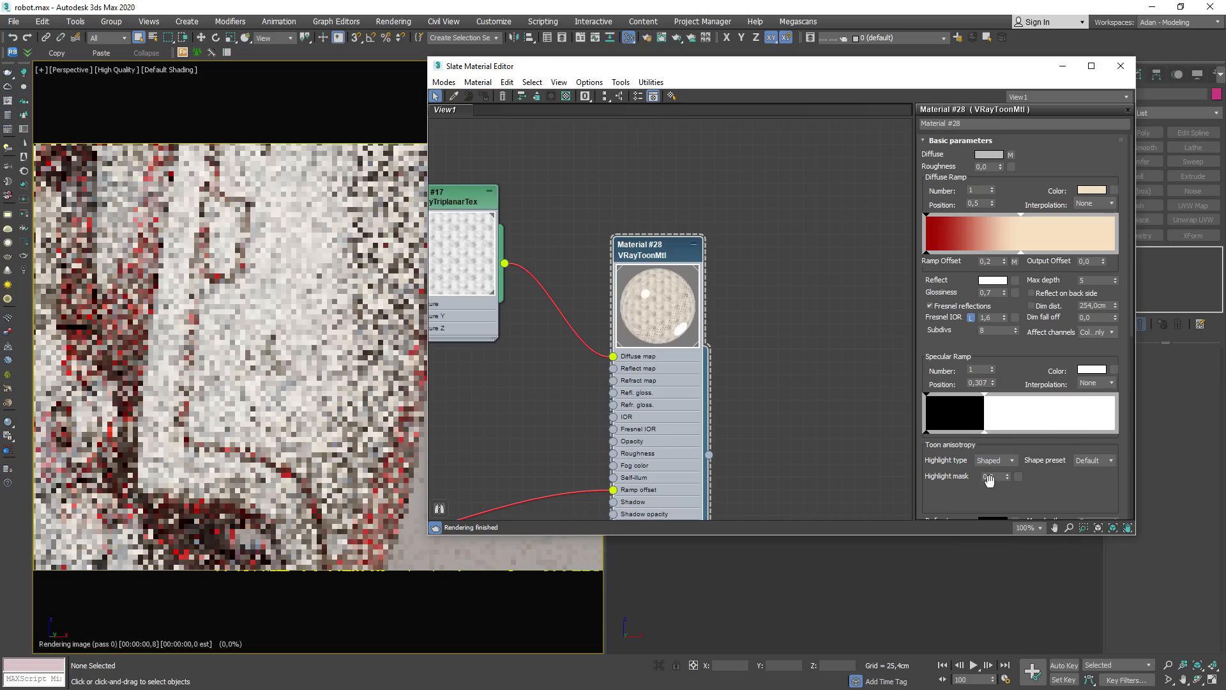
Step: Try the Textured highlight type in the toon anisotropy settings and return it to Shaped
scroll(987, 485, "down", 2)
left_click(991, 409)
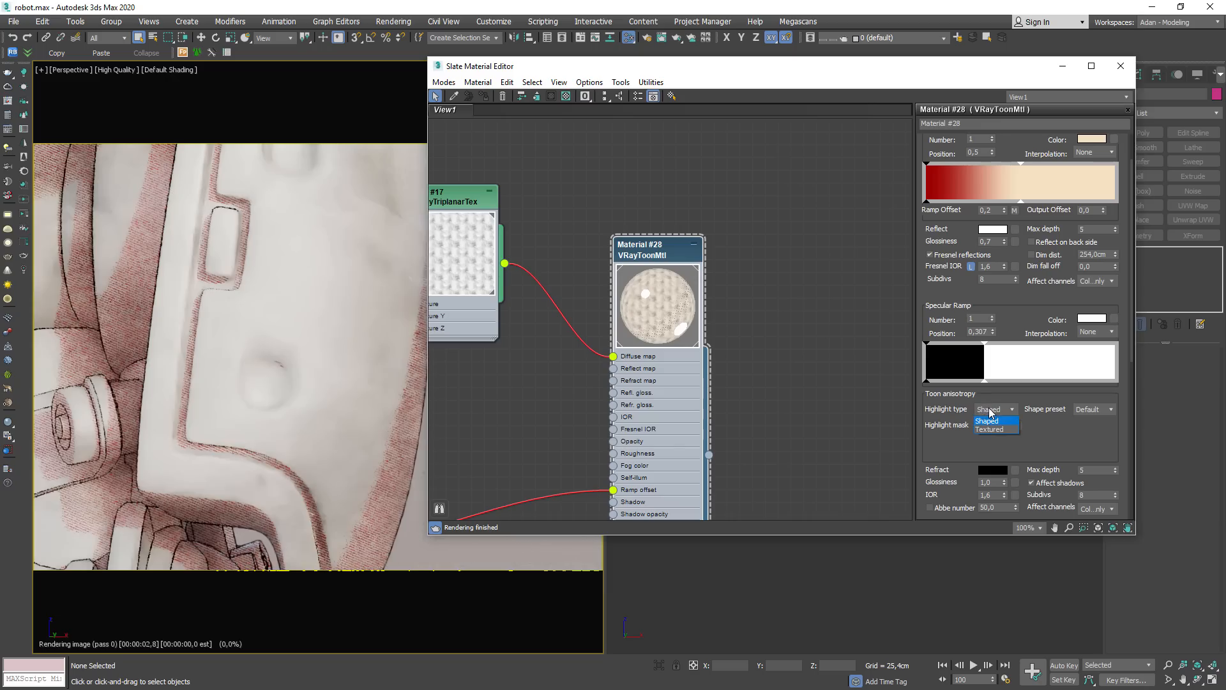
left_click(1001, 430)
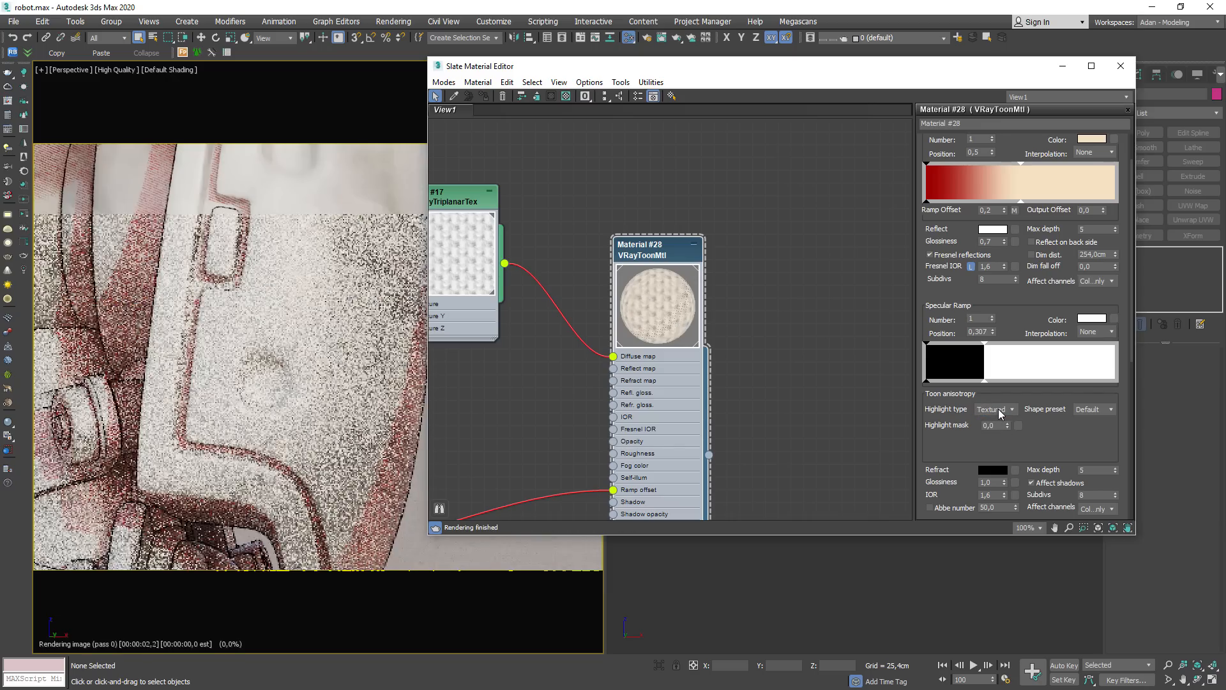
left_click(1001, 412)
left_click(1003, 421)
Step: Try the Square shape preset for the toon highlights and return it to Default
left_click(1092, 410)
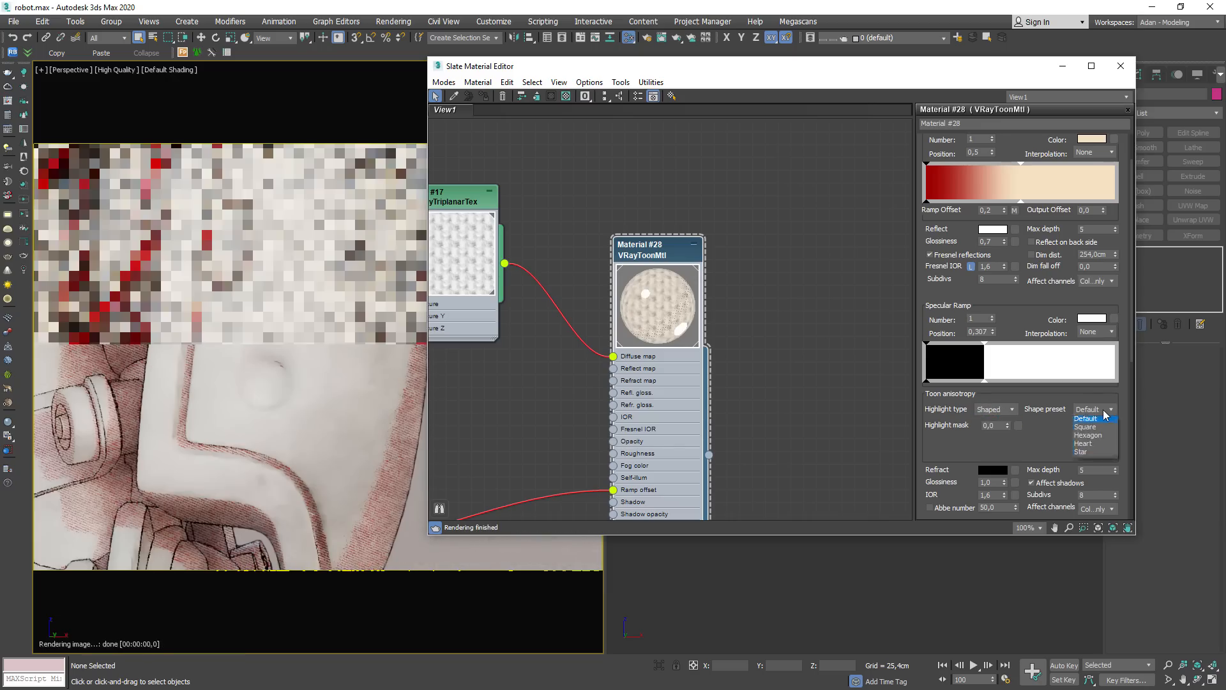
left_click(1105, 426)
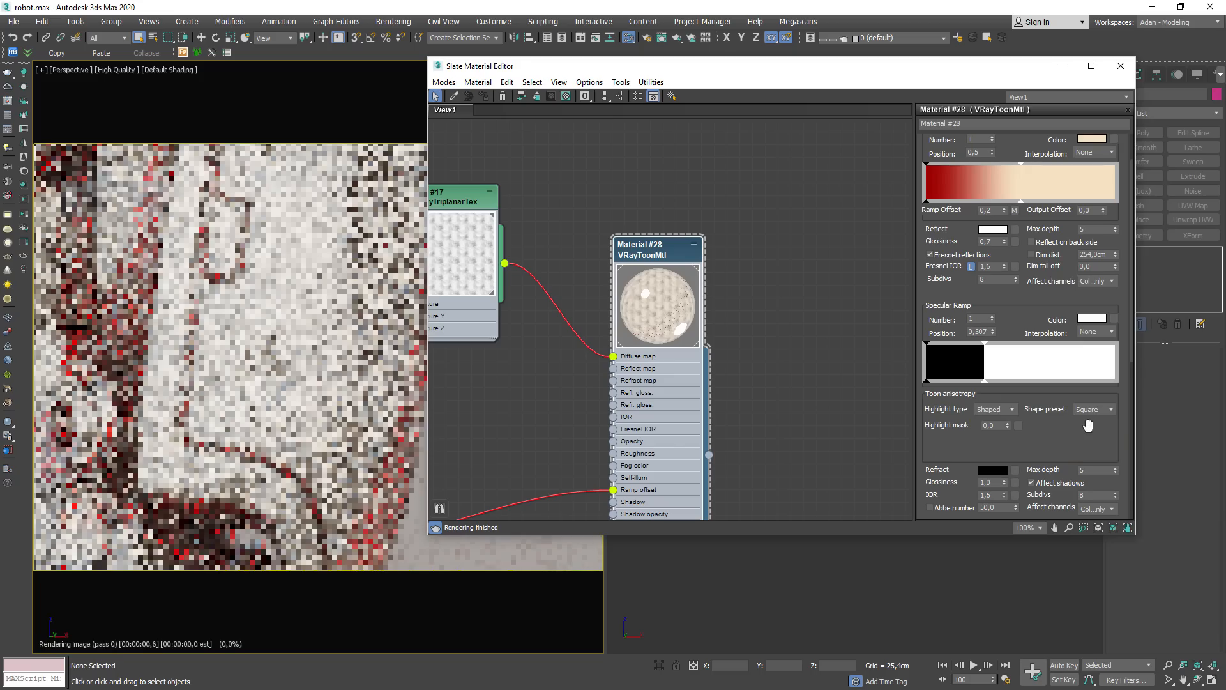
left_click(1080, 412)
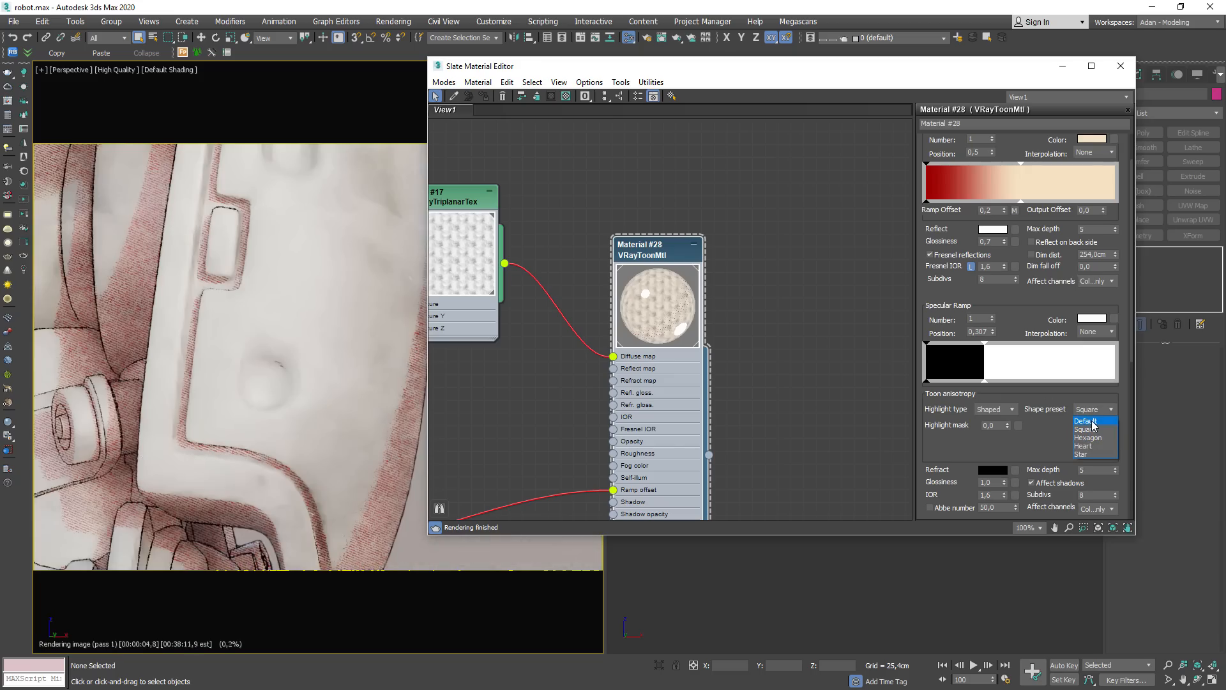
left_click(1095, 421)
Step: Review the VRayToonMtl's refraction, fog, shadow, light and transparency parameters, then close the material editor
left_click_drag(1013, 430, 1013, 168)
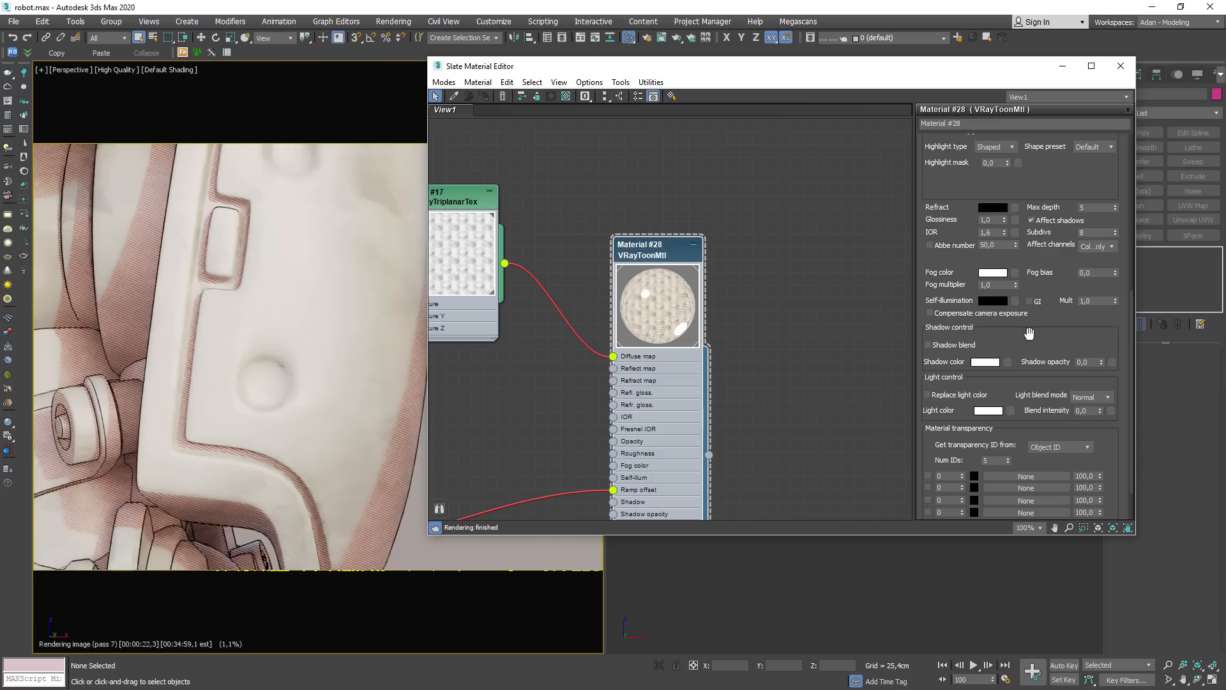
left_click_drag(1023, 326, 1025, 171)
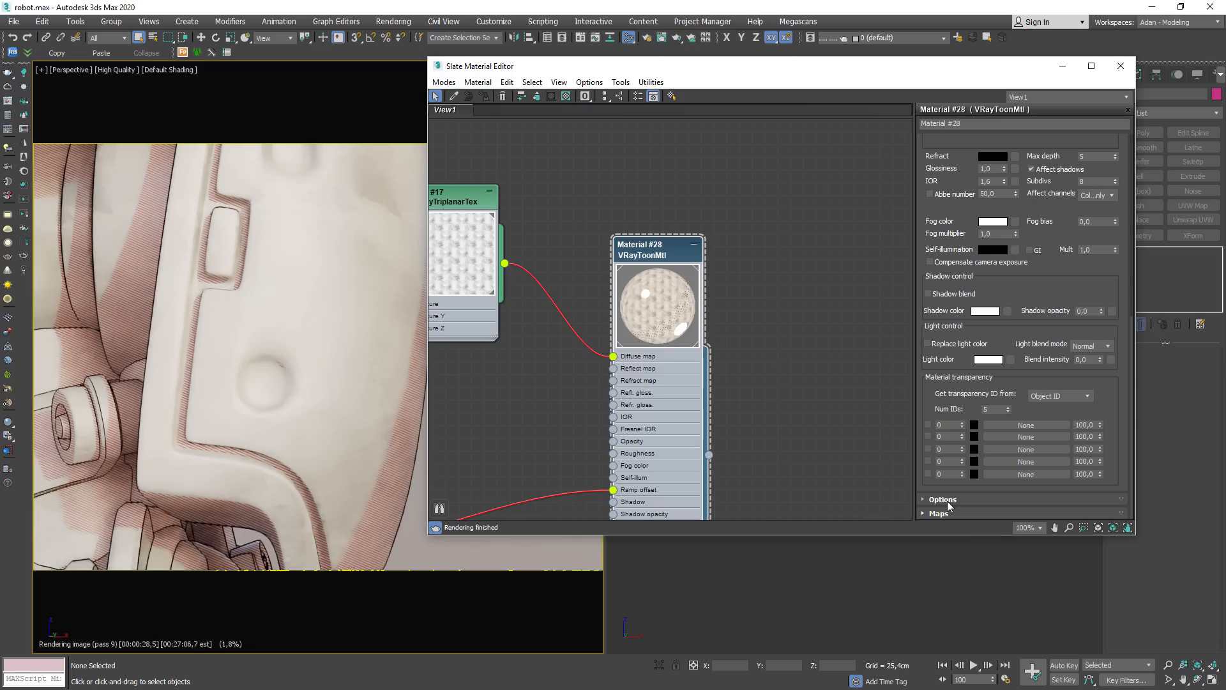
scroll(1081, 278, "up", 3)
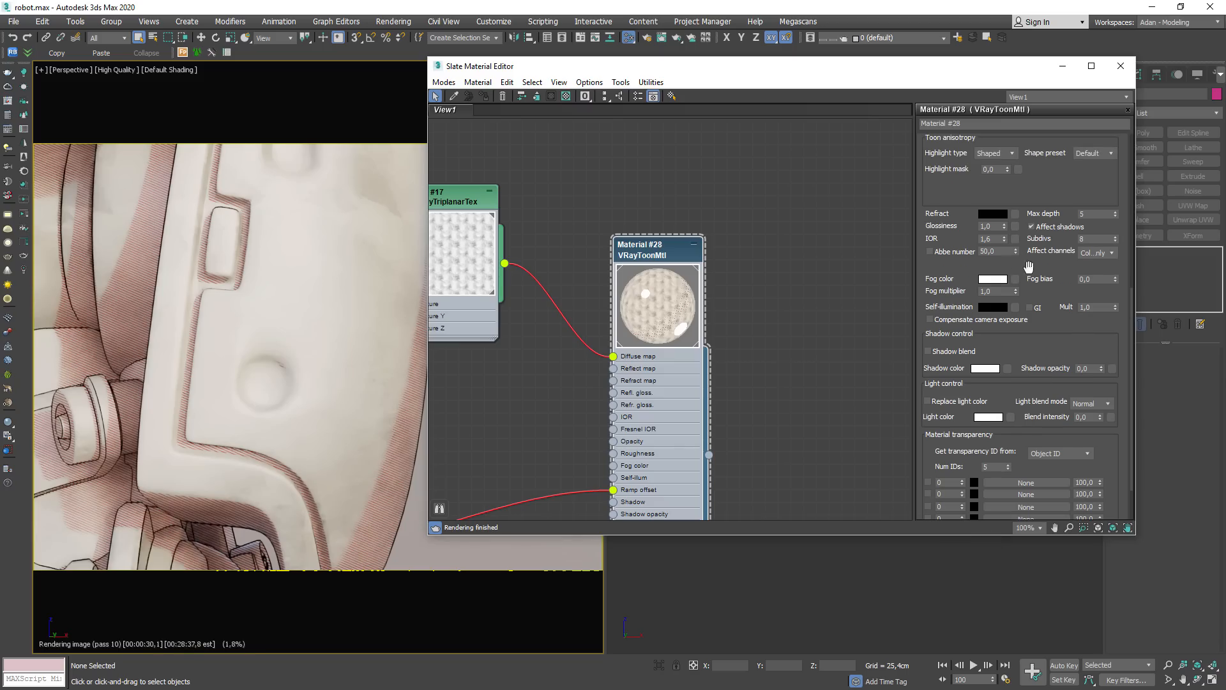
scroll(1079, 194, "up", 5)
scroll(774, 414, "down", 4)
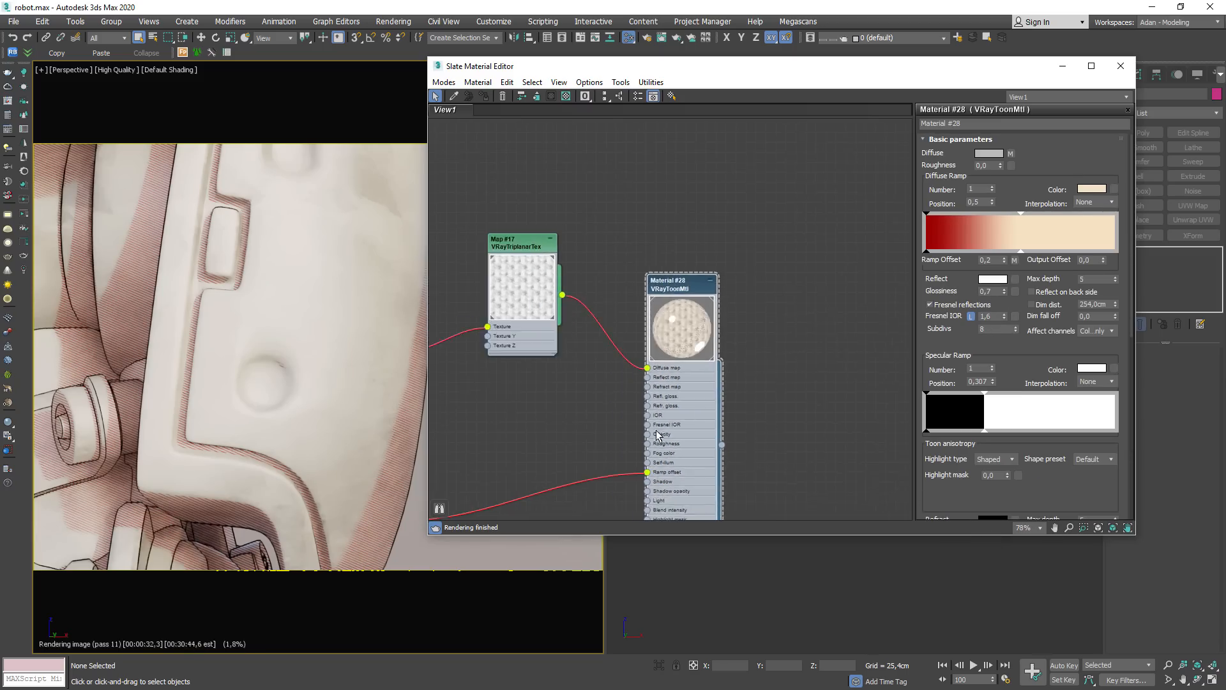
left_click(1120, 65)
Step: Frame the whole robot at an angle and disable the material override in Render Setup's global switches
scroll(229, 409, "down", 10)
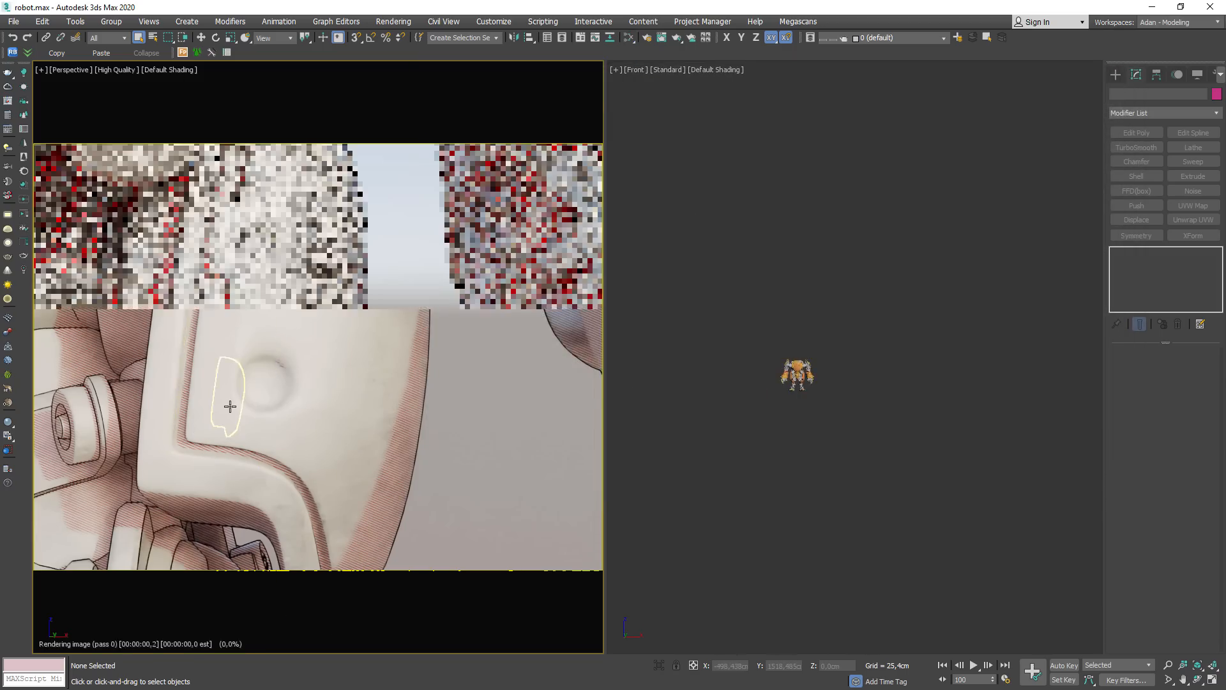
middle_click_drag(229, 409, 380, 431)
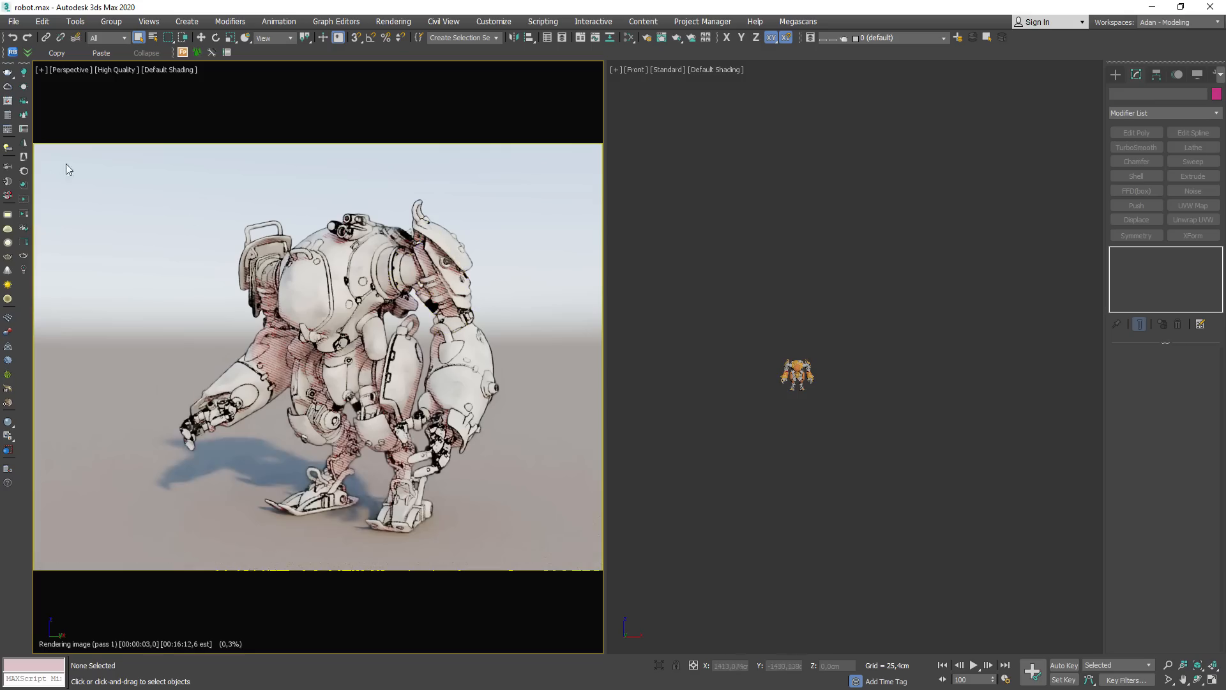
left_click(9, 116)
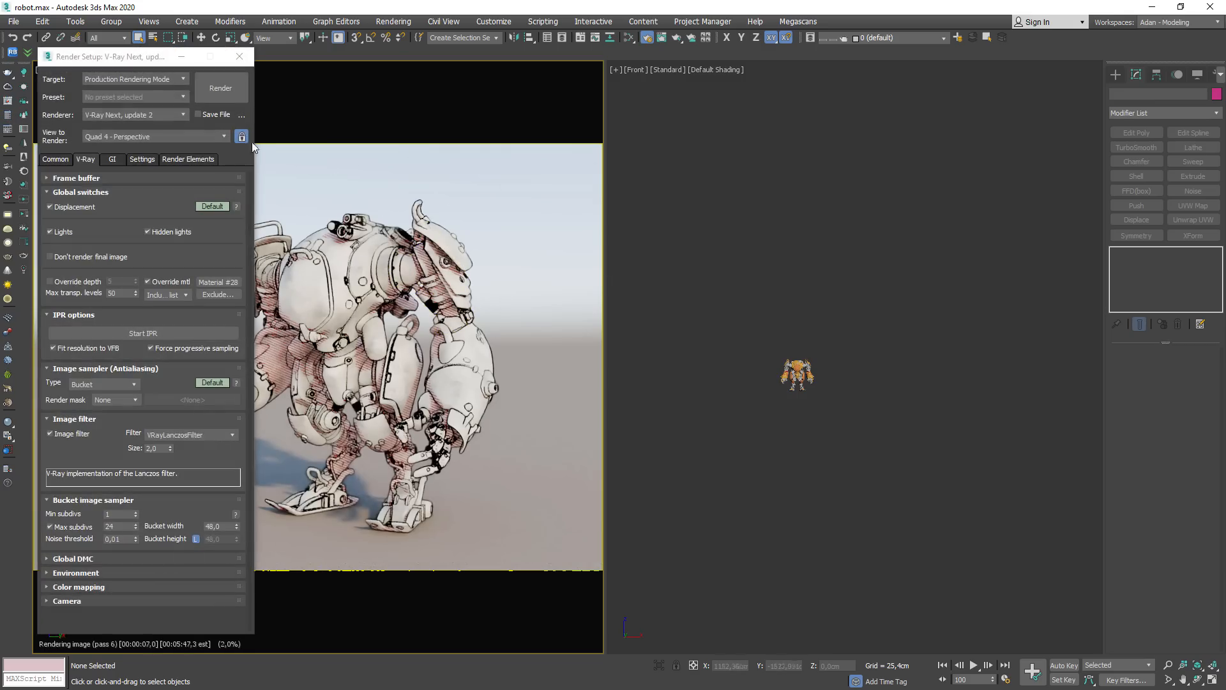
left_click(114, 159)
left_click(86, 159)
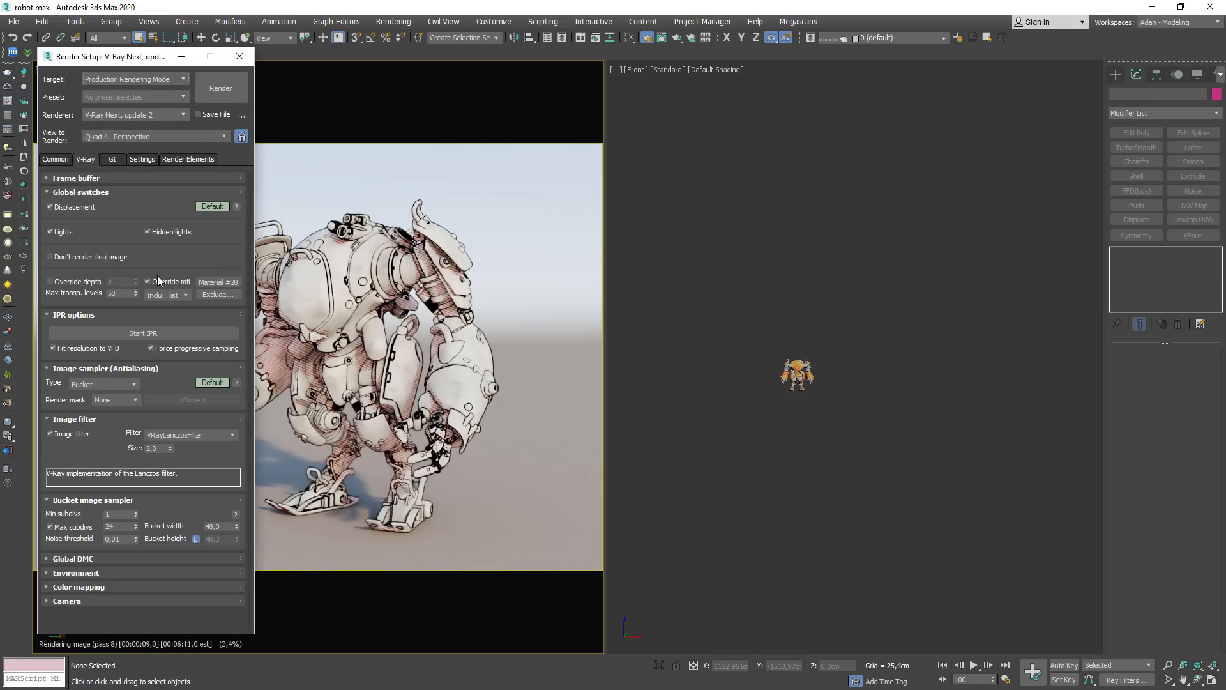
left_click(239, 57)
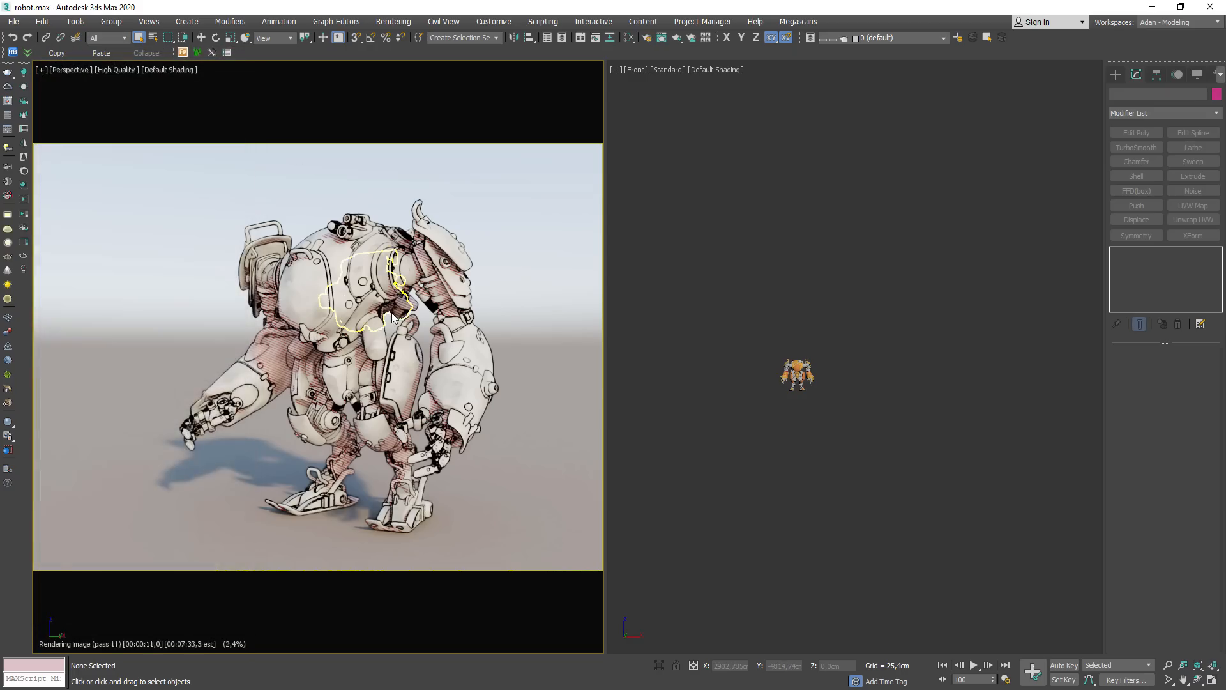
Step: Stop the V-Ray IPR in the perspective viewport and start it again with the robot's own materials
left_click(127, 69)
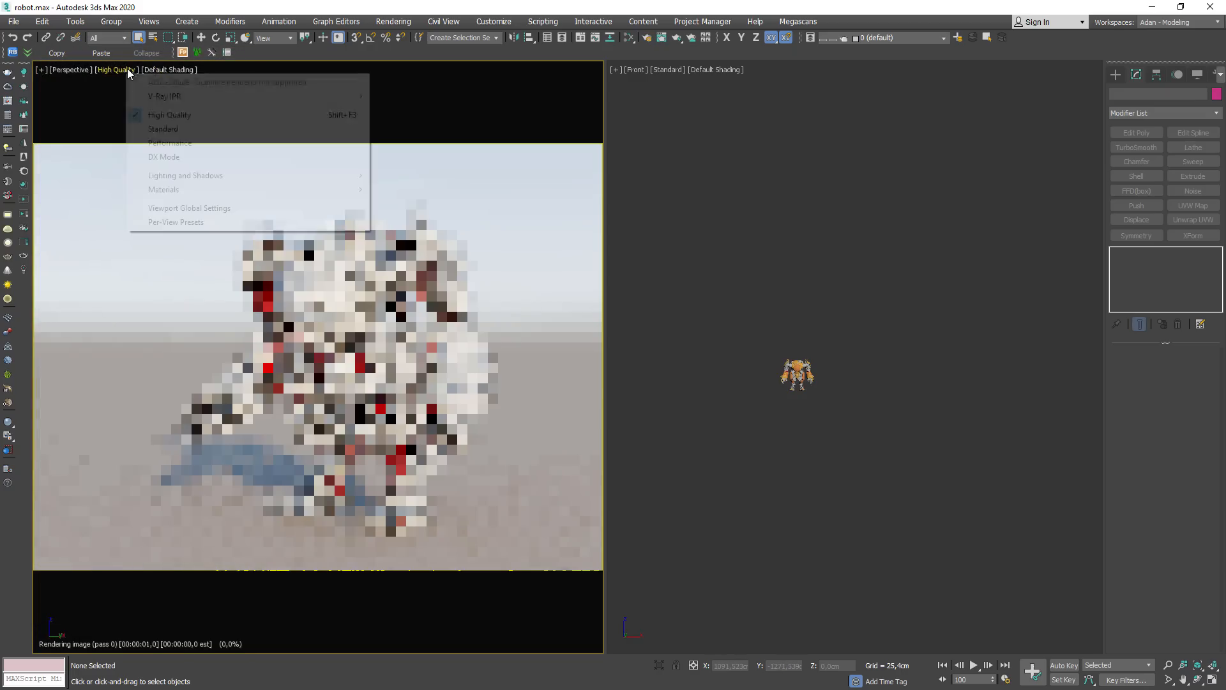
mouse_move(331, 96)
left_click(415, 96)
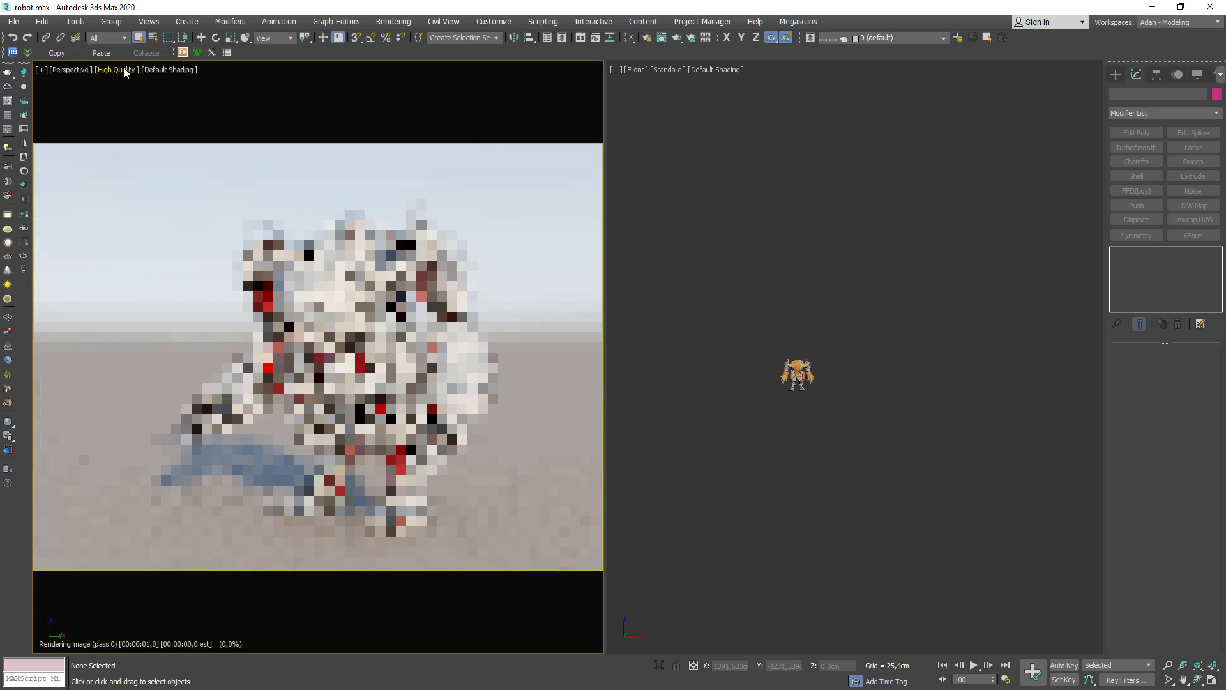
left_click(126, 70)
left_click(334, 97)
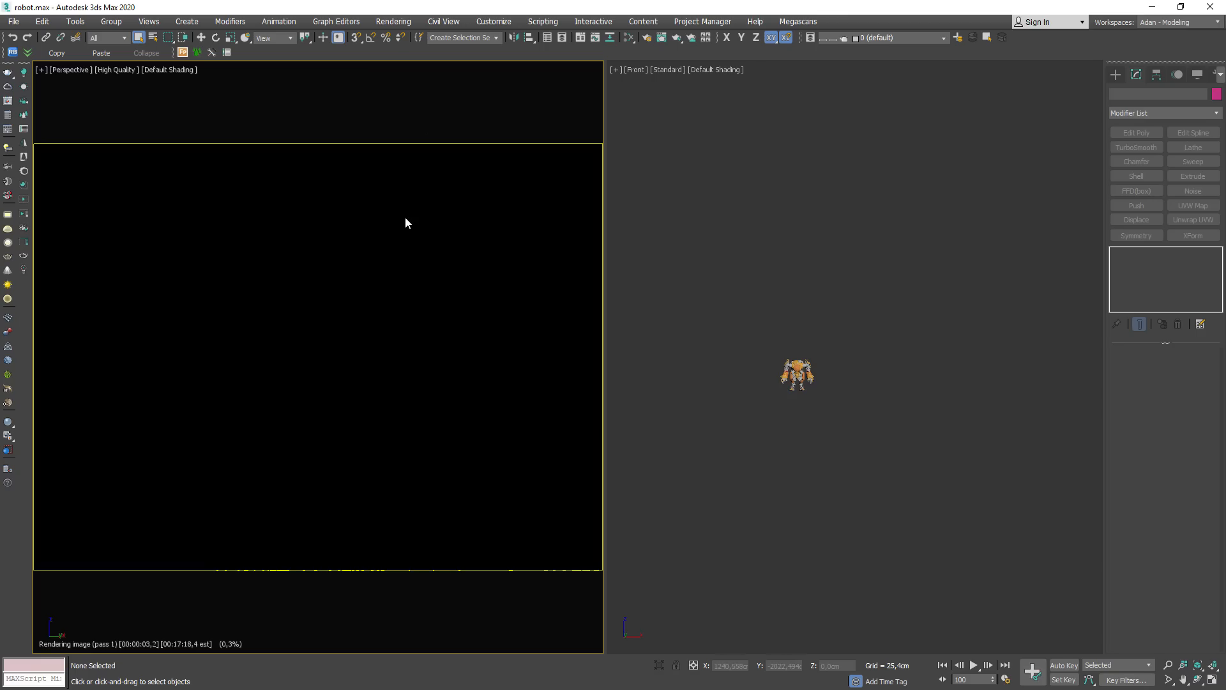
Step: Select the robot's torso, examine its toon materials' node network in the material editor, then close the editor and clear the selection
left_click(348, 304)
key("m")
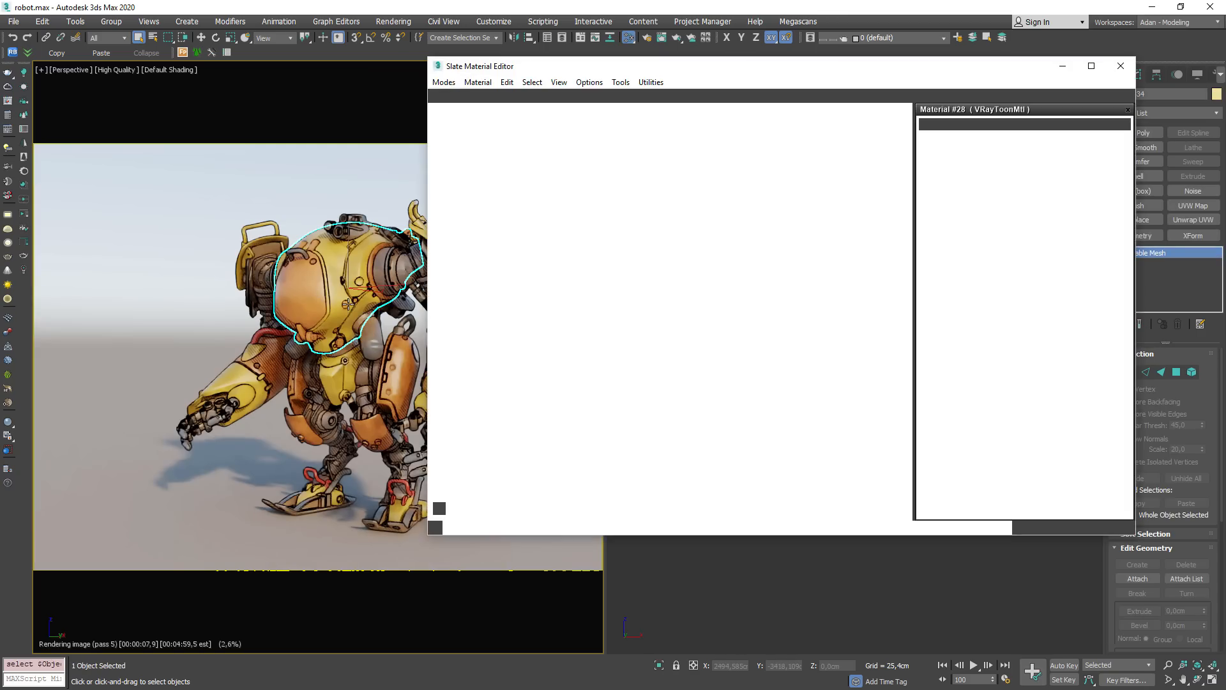
scroll(735, 315, "down", 6)
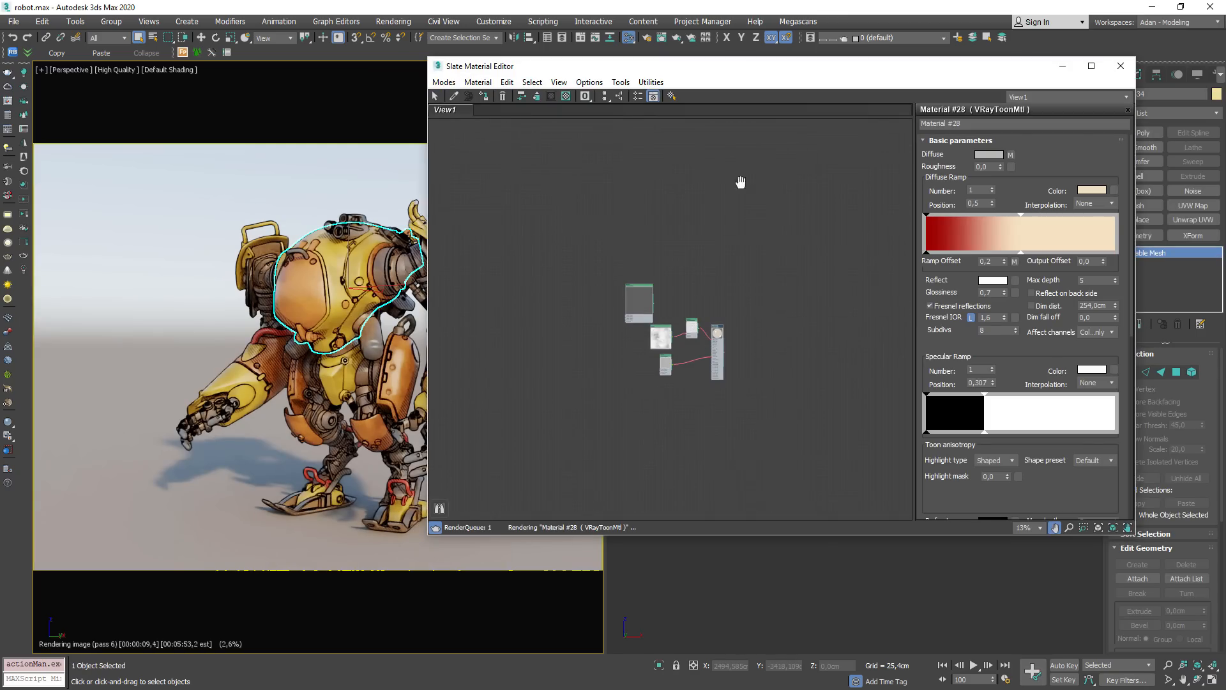
middle_click_drag(741, 182, 383, 300)
middle_click_drag(855, 457, 693, 196)
scroll(729, 345, "up", 3)
scroll(706, 279, "down", 1)
middle_click_drag(653, 144, 652, 237)
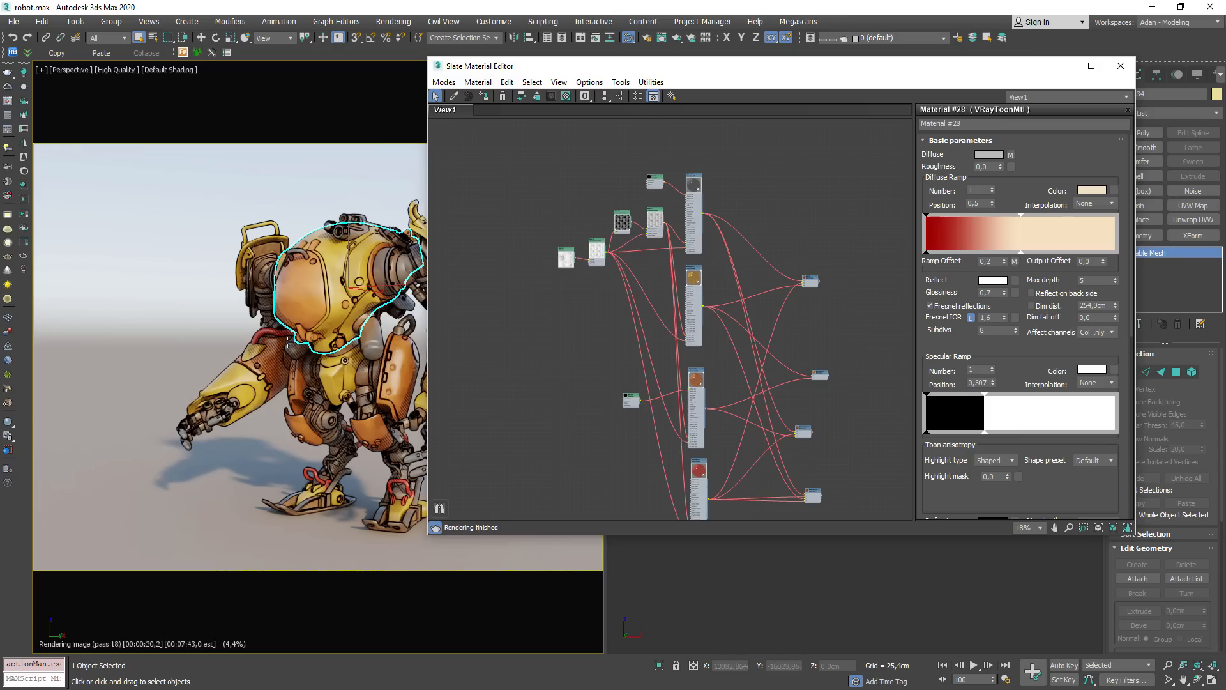
left_click(1120, 66)
left_click(418, 188)
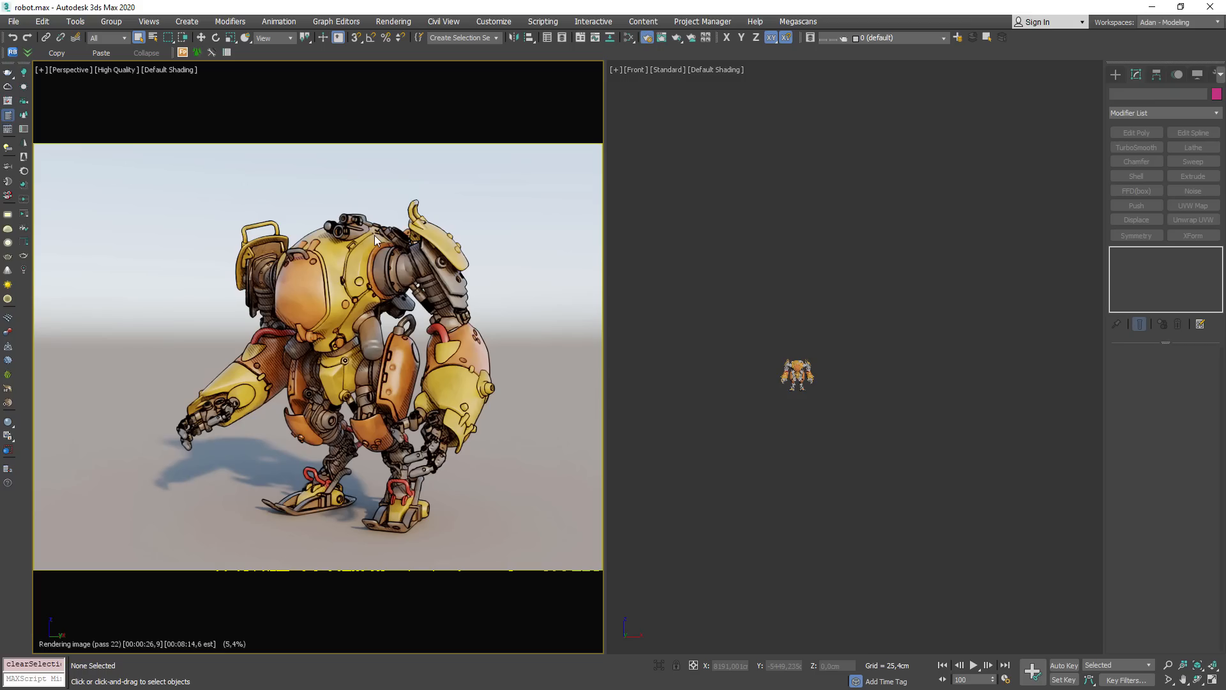
Step: Switch Render Setup's System settings to Expert mode, enable Memory tracking and select its output file path
key("F10")
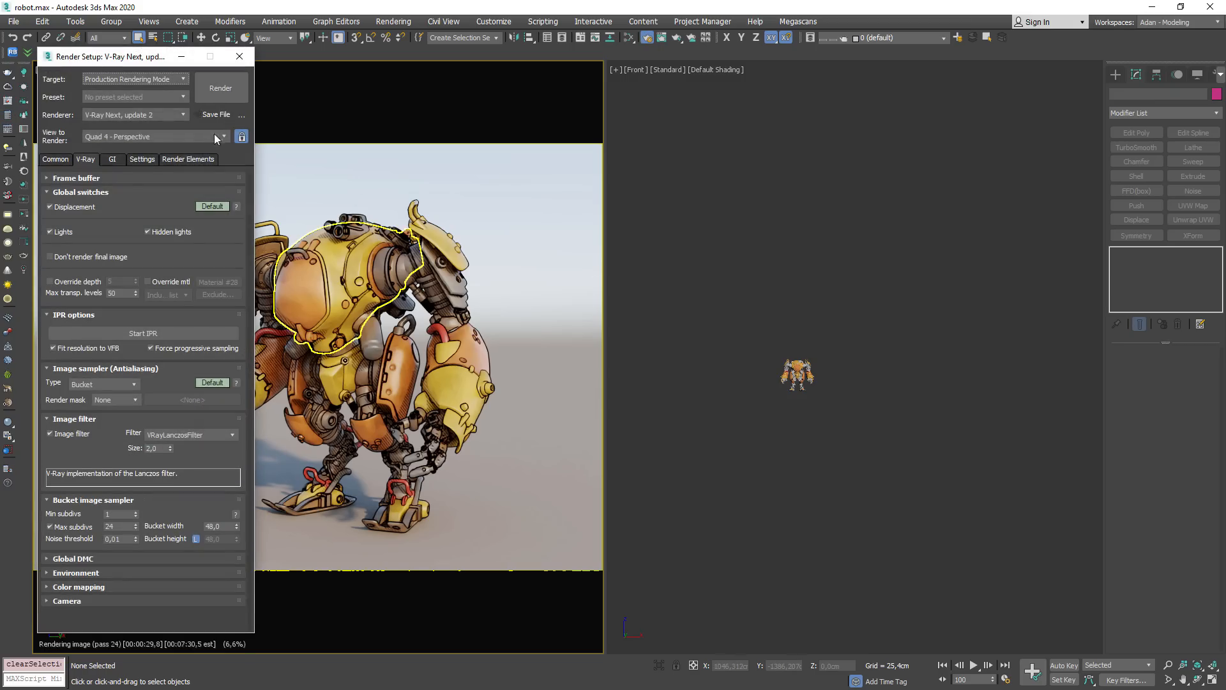
left_click(138, 159)
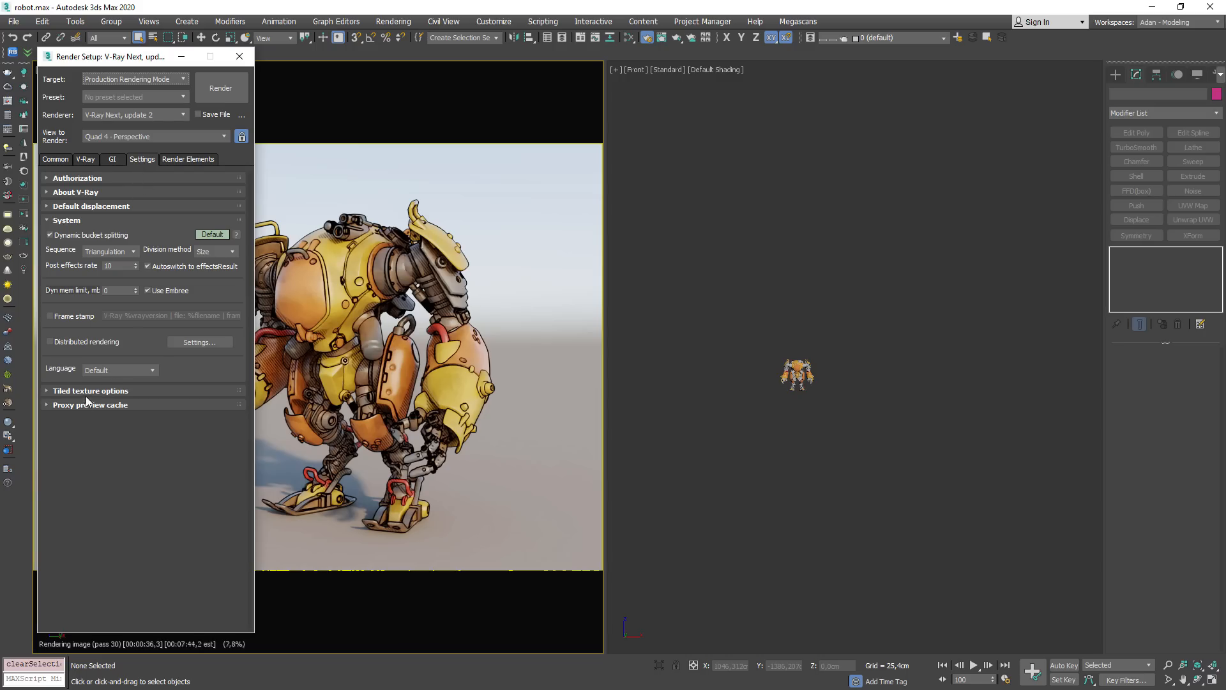
left_click(202, 222)
left_click(203, 220)
left_click(212, 234)
left_click(214, 235)
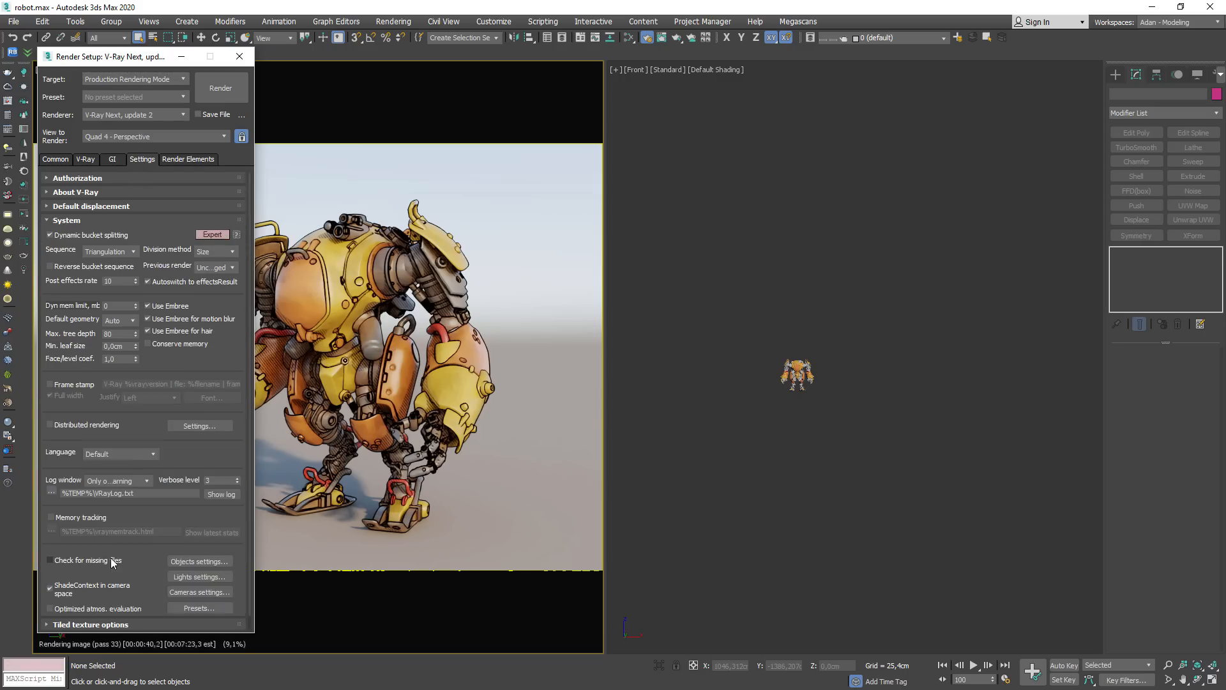
left_click(55, 519)
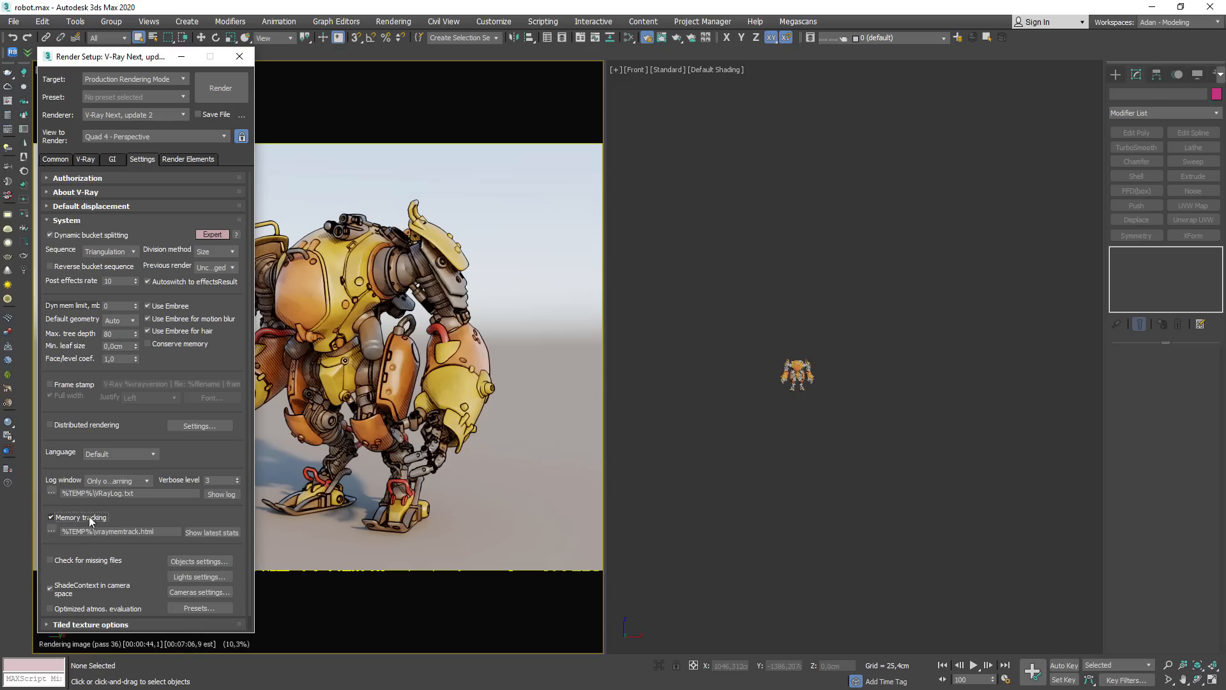
left_click_drag(163, 532, 40, 525)
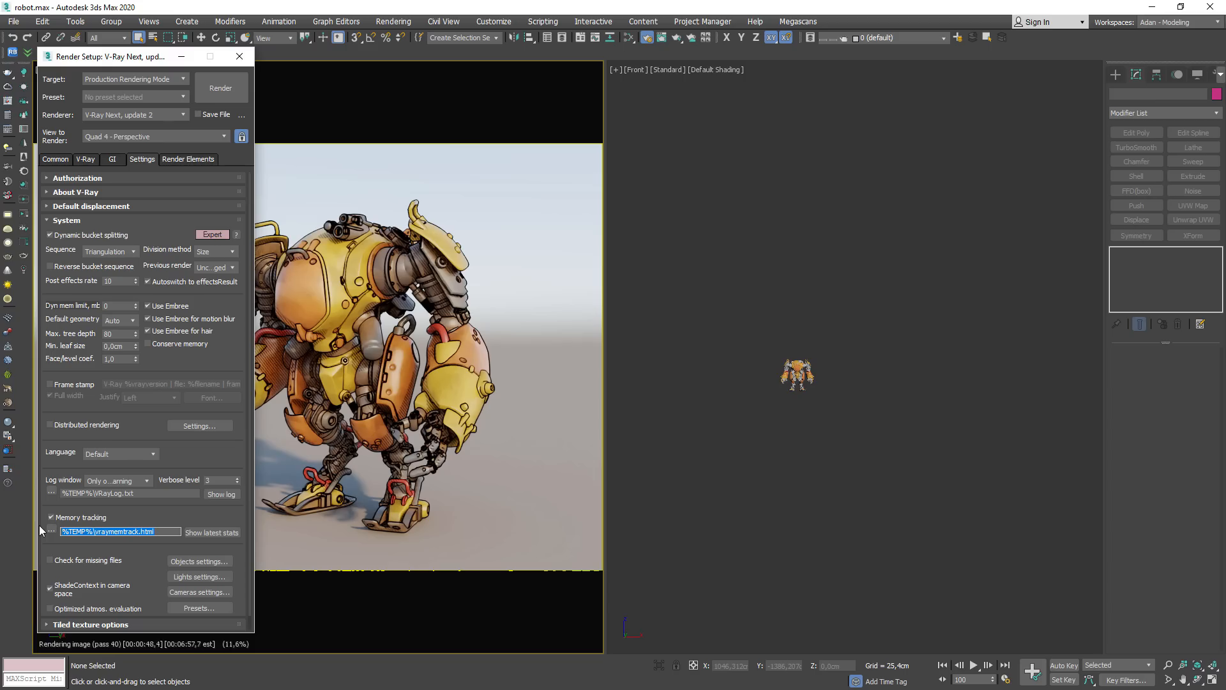
Step: Move the Render Setup window clear of the perspective viewport and stop the V-Ray IPR there
left_click_drag(142, 57, 740, 78)
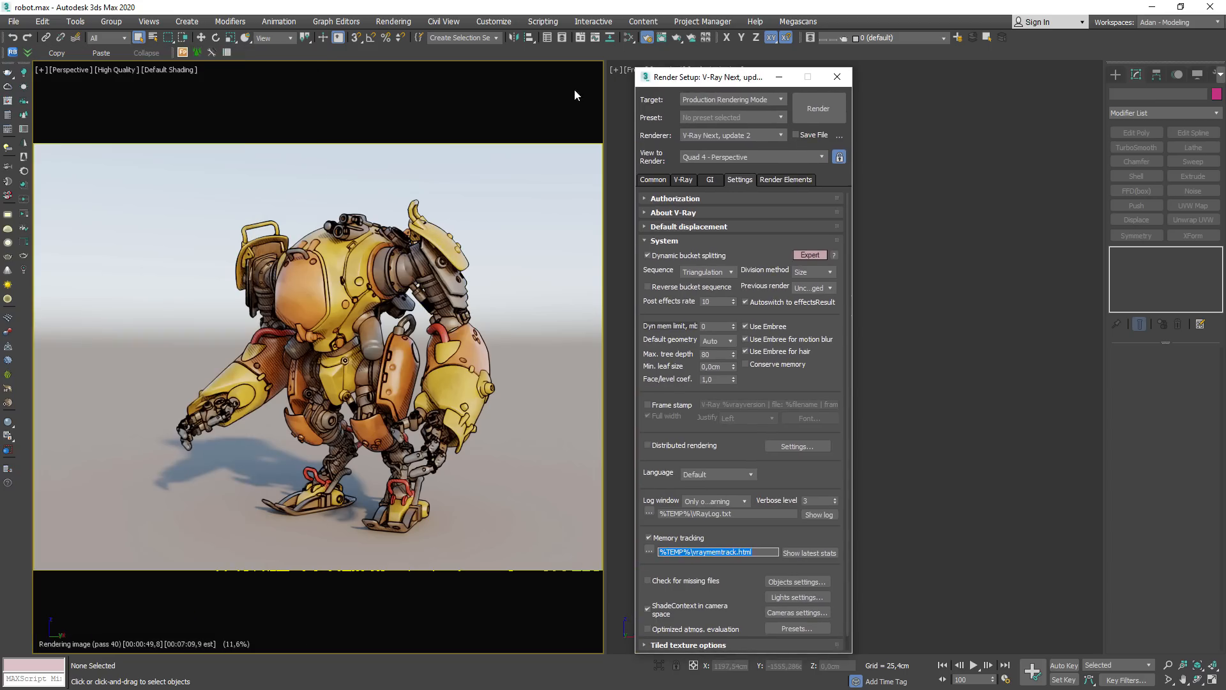
left_click(122, 70)
mouse_move(171, 100)
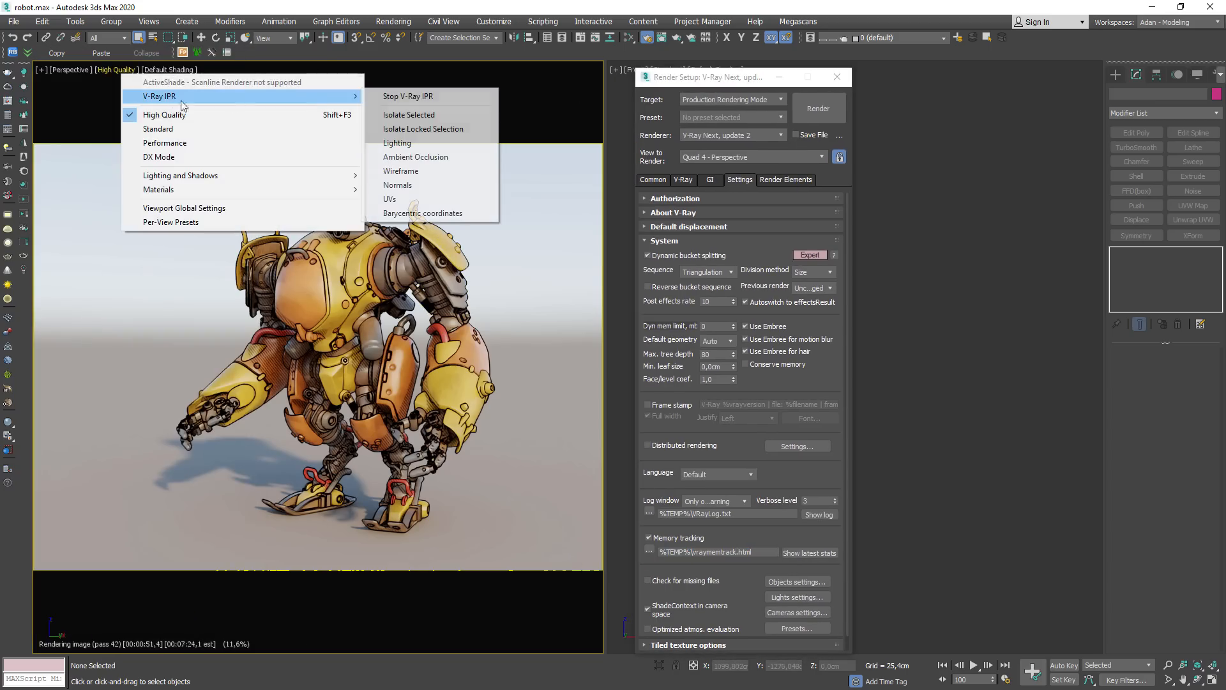
left_click(391, 96)
Step: Lock the image aspect in the common output size settings and set the render width to 1200
left_click(646, 180)
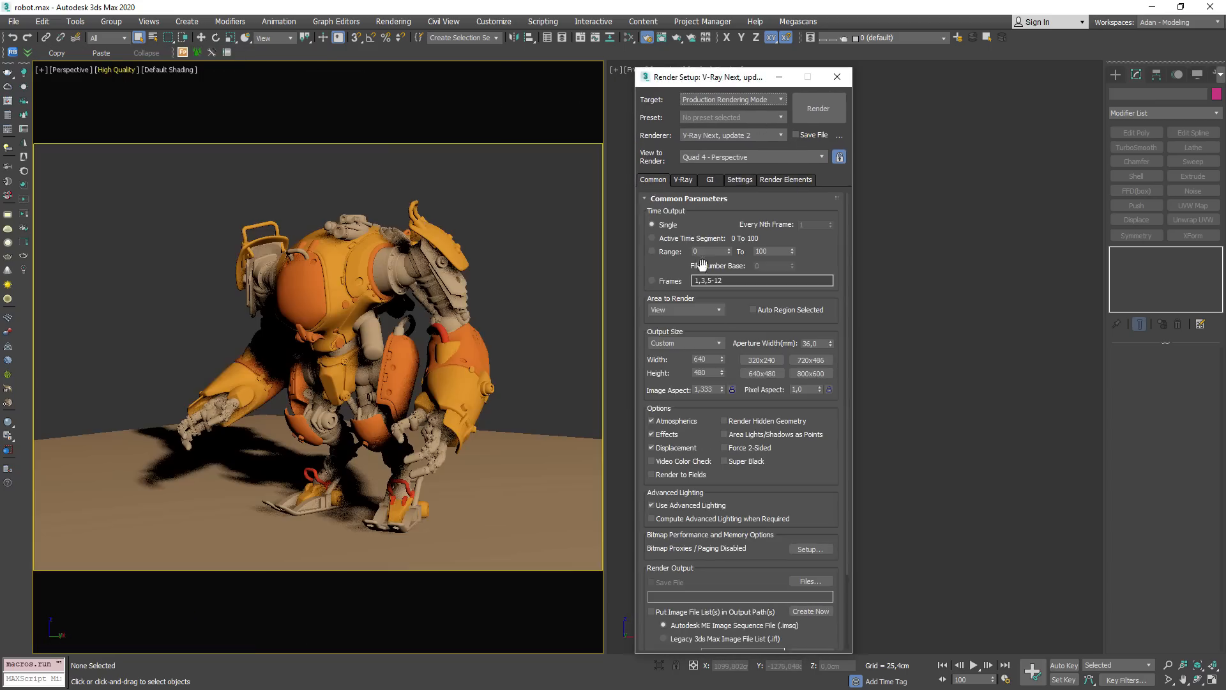
left_click(732, 389)
double_click(704, 359)
Step: Set the bucket image sampler's noise threshold to 0,04
left_click(684, 180)
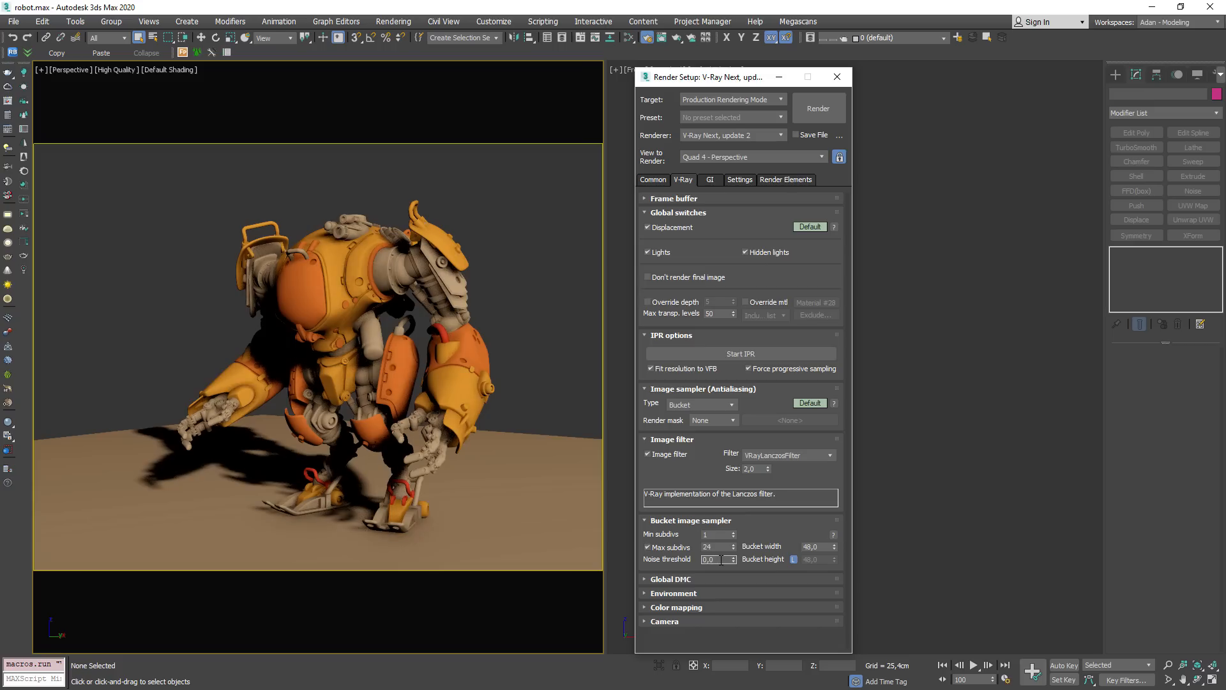
type("4")
key("Return")
Step: Check the Memory tracking file path in the System settings and render the perspective view in production mode
left_click(741, 180)
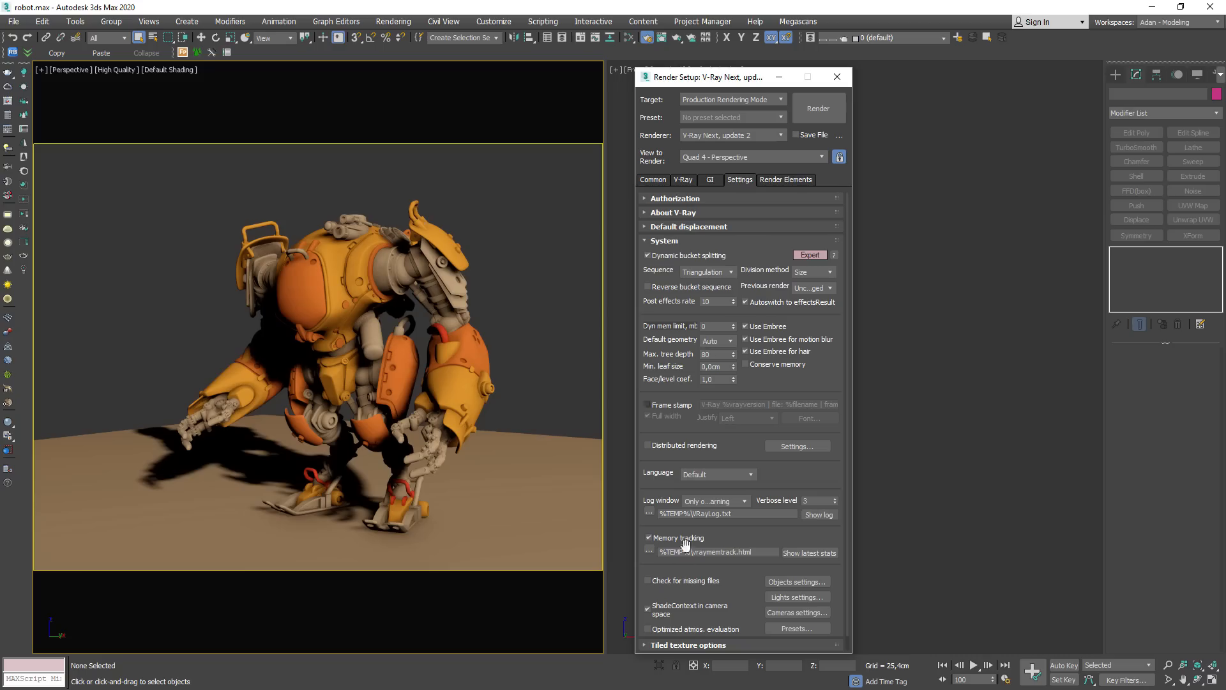
scroll(677, 332, "down", 1)
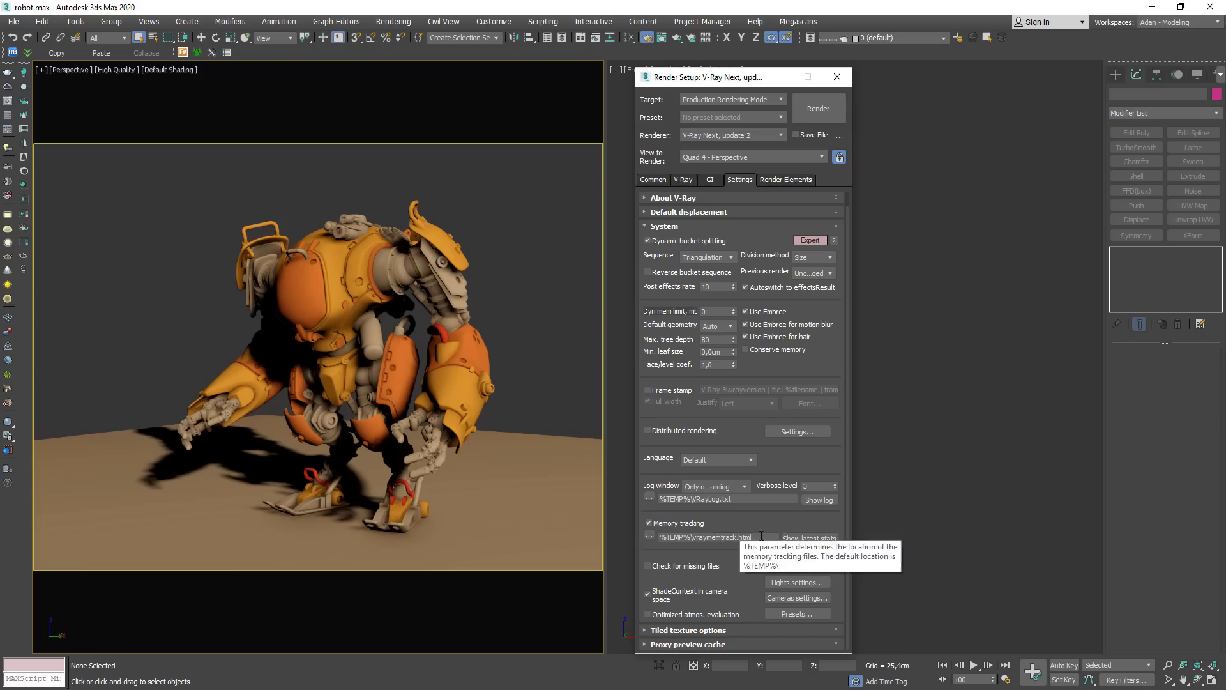
double_click(716, 538)
key("End")
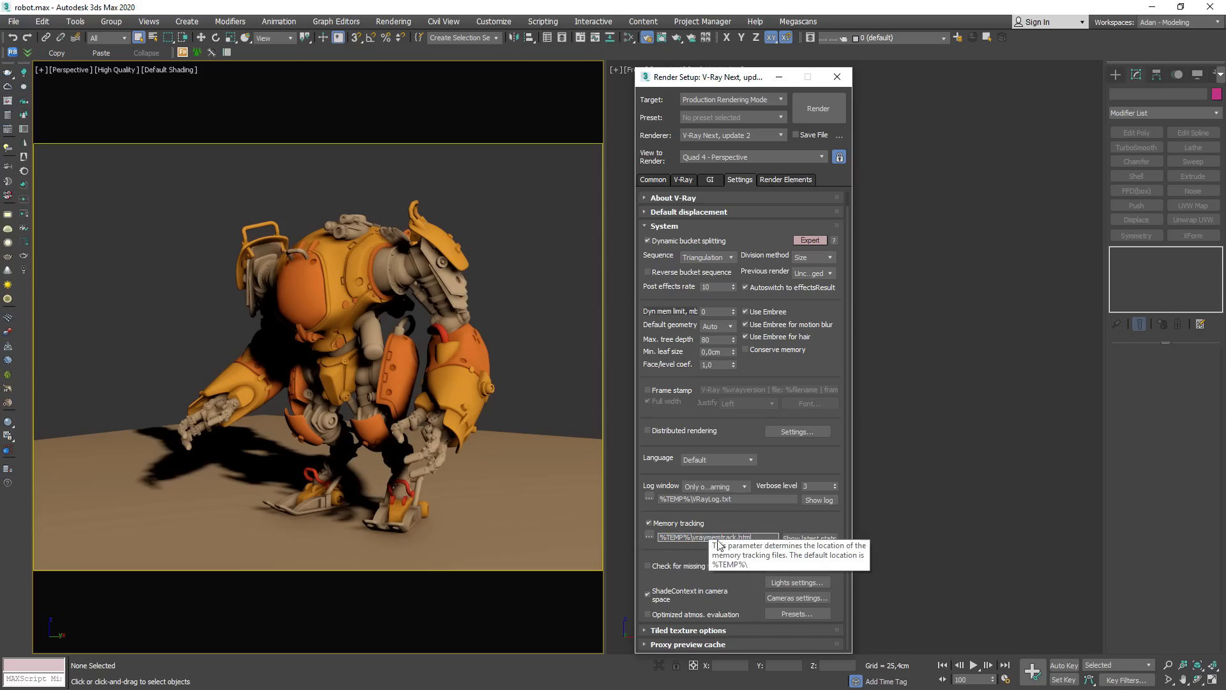
left_click(818, 108)
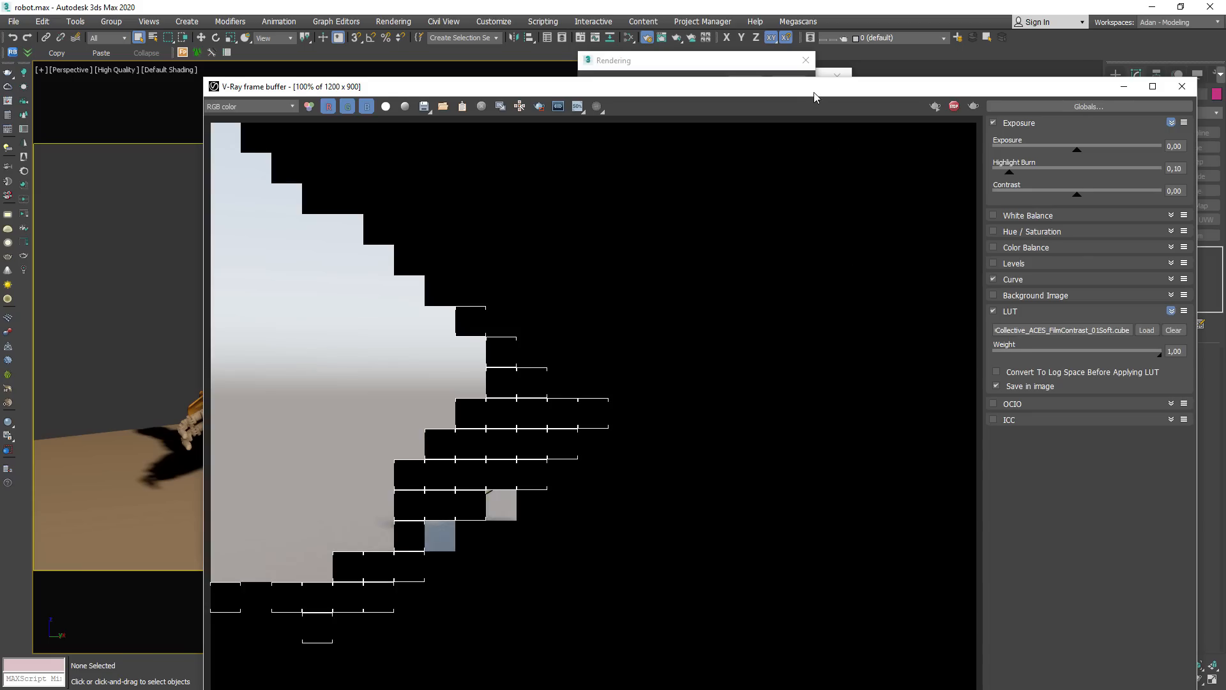
left_click_drag(809, 94, 675, 35)
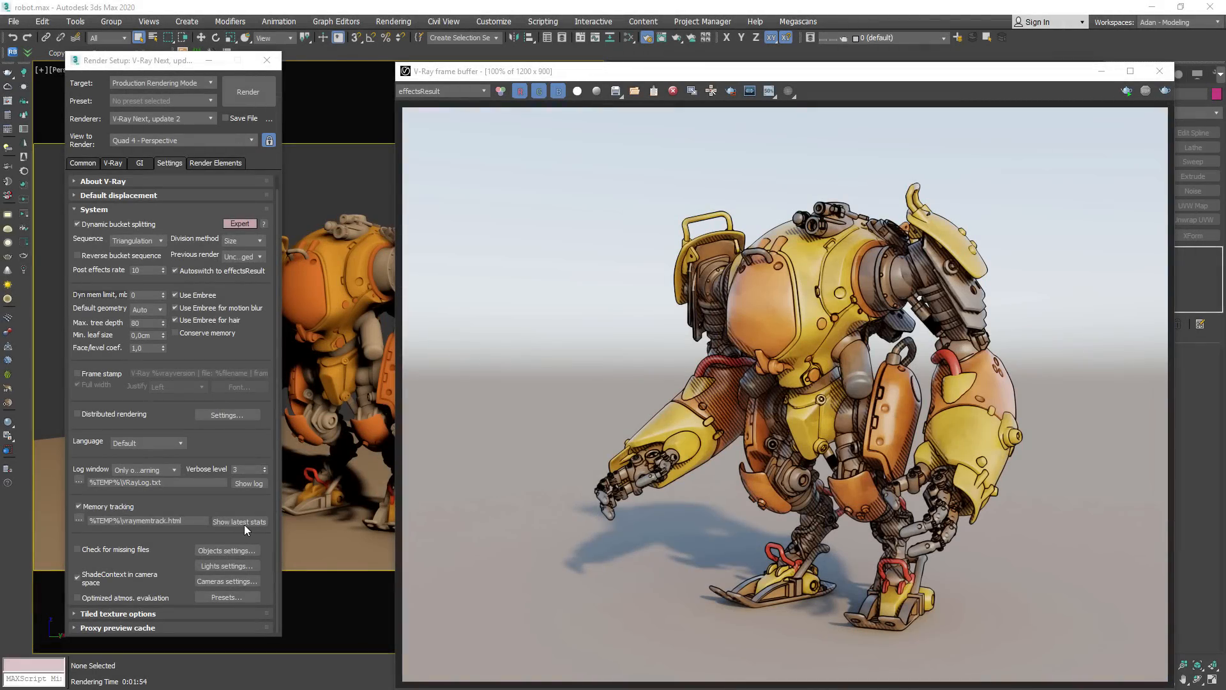
Step: Open the latest memory tracking stats in the browser, examine peak memory per object and the totals by type, then return to 3ds Max
left_click(250, 523)
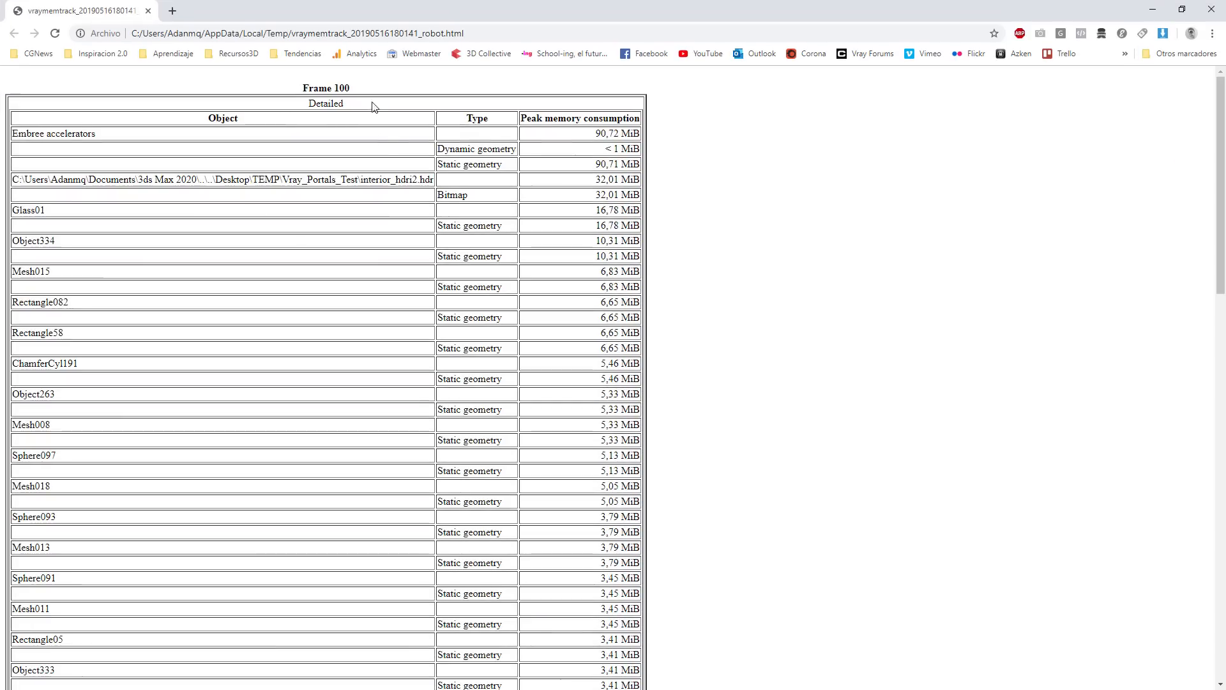
scroll(396, 315, "down", 15)
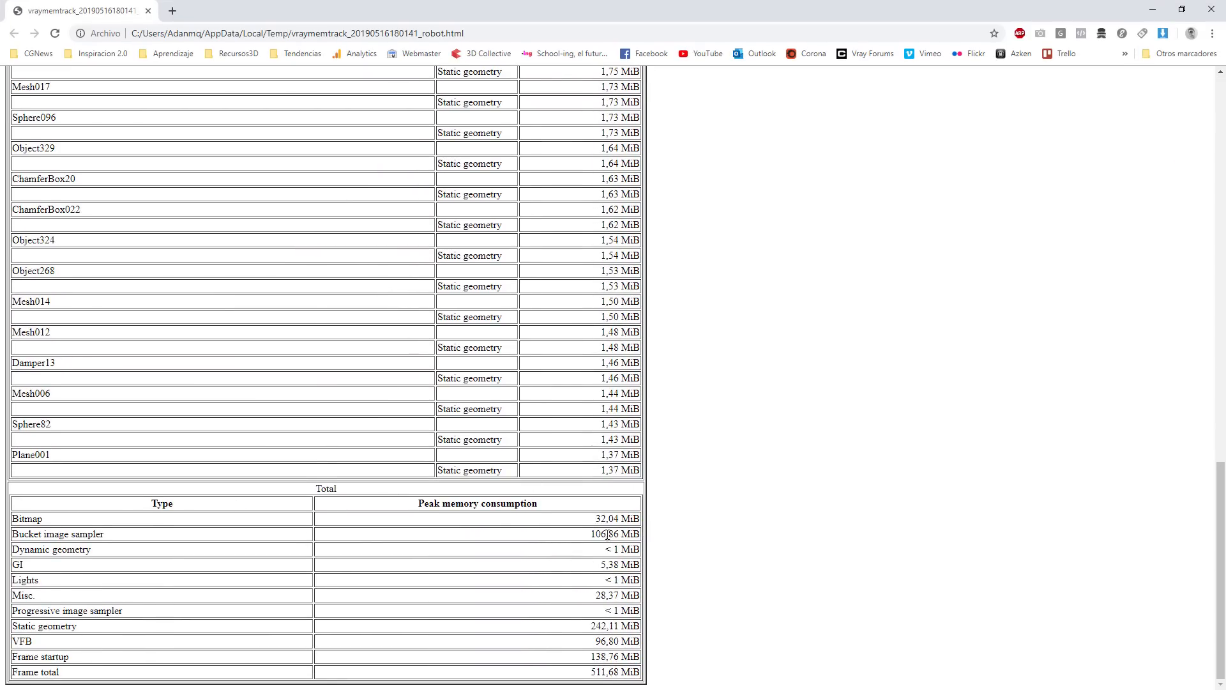
scroll(331, 369, "up", 15)
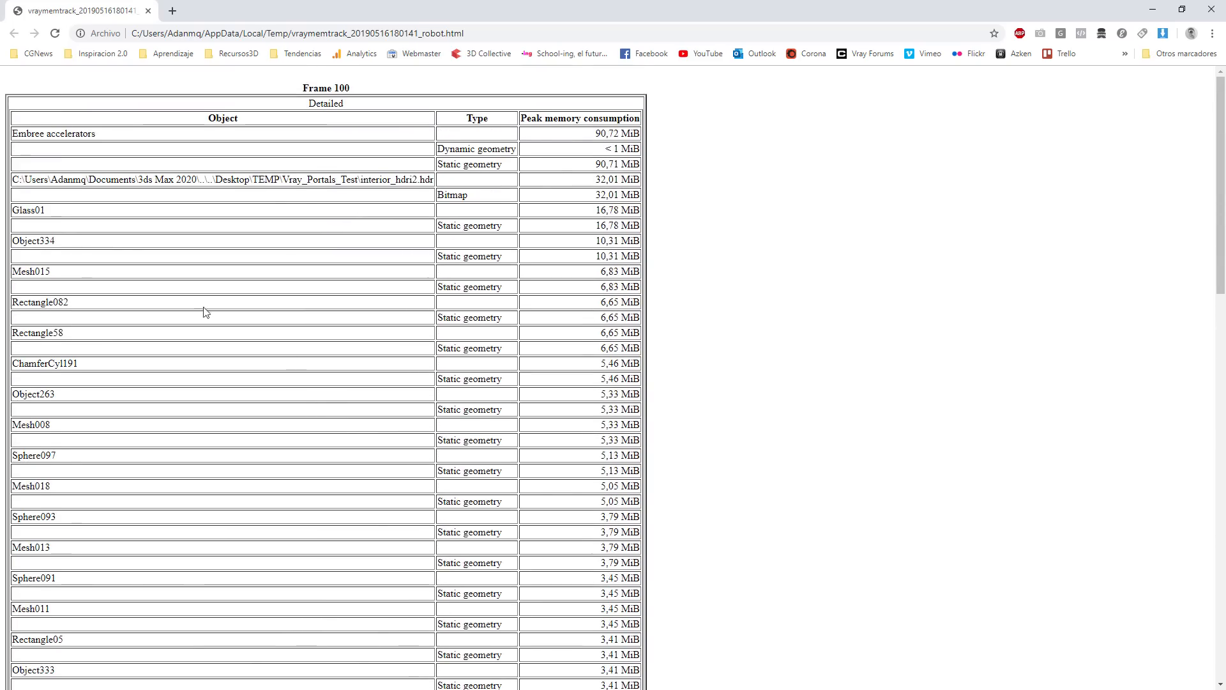
scroll(522, 349, "down", 15)
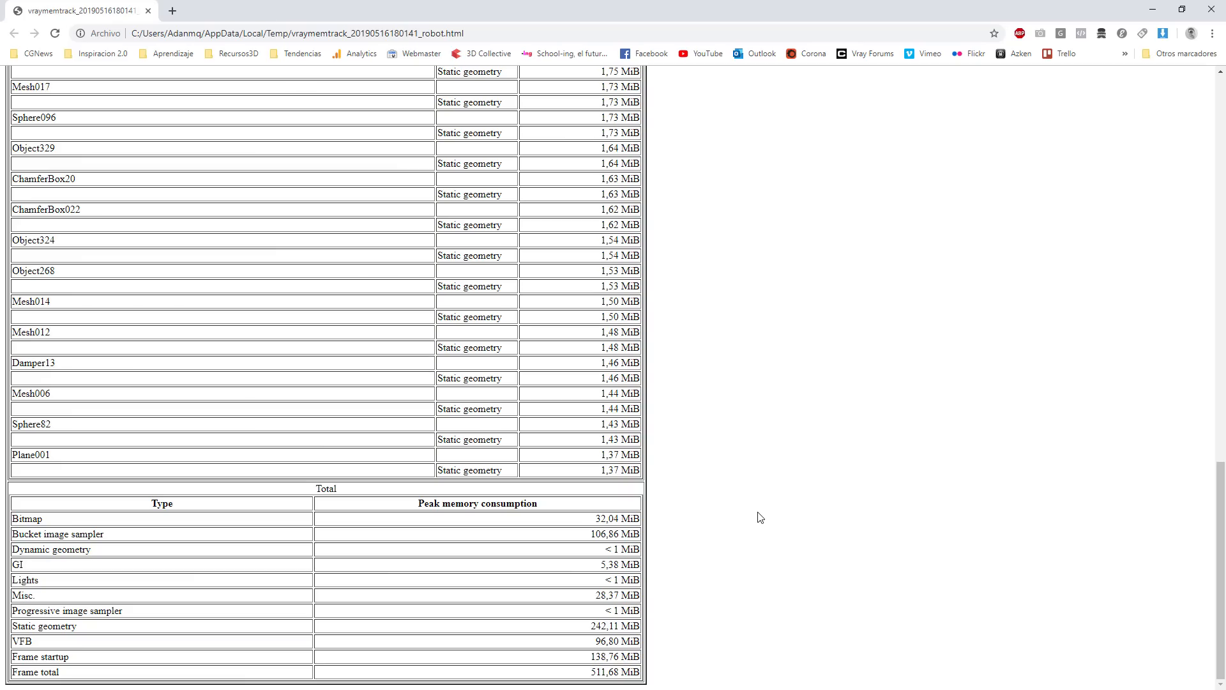
scroll(539, 454, "up", 15)
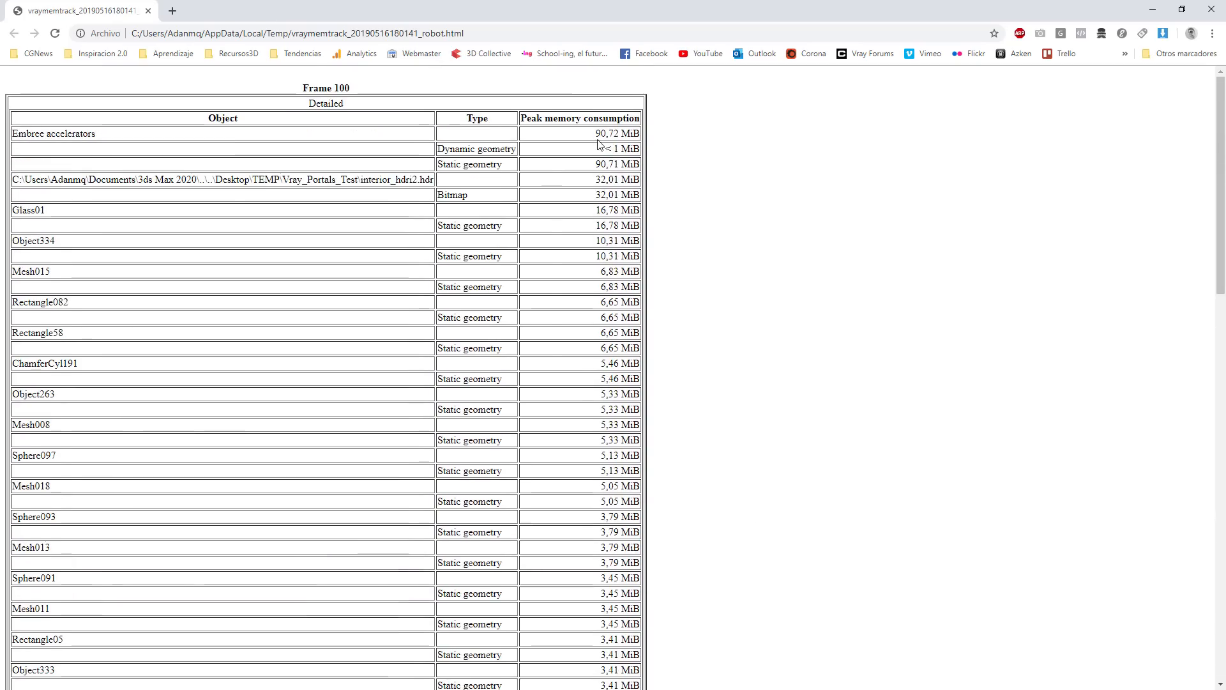
left_click(1200, 10)
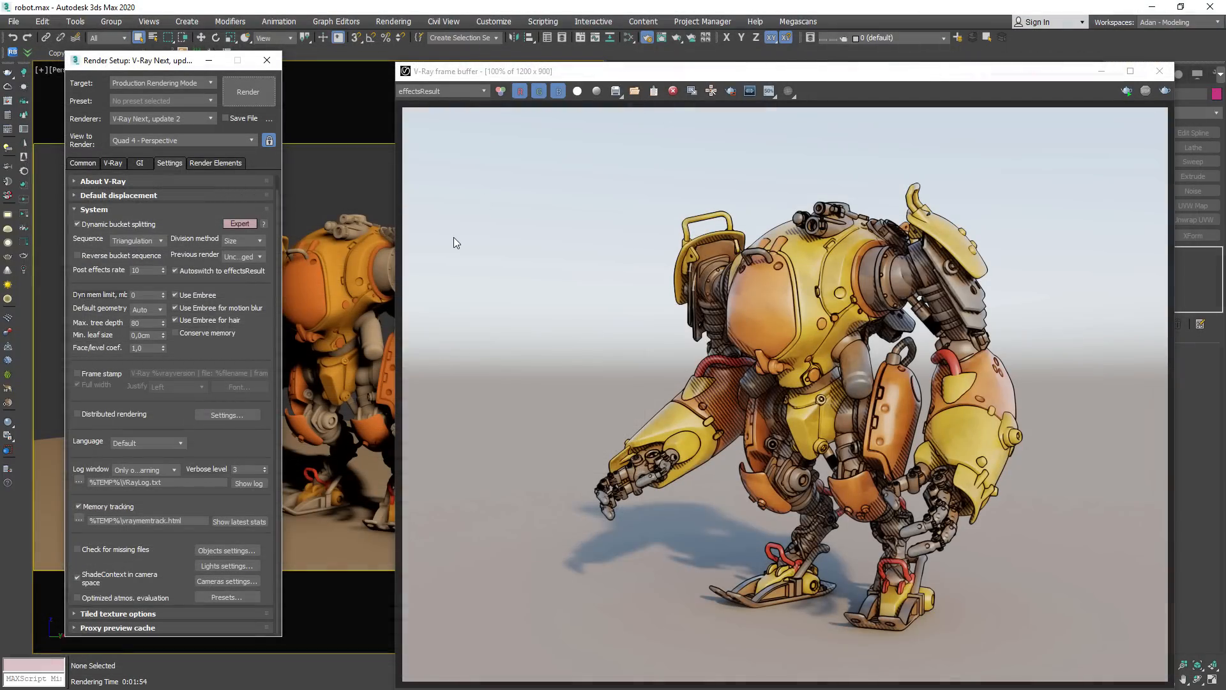
Step: Close Render Setup and display the V-Ray frame buffer's colour correction controls beside the finished robot render
left_click_drag(646, 74, 545, 44)
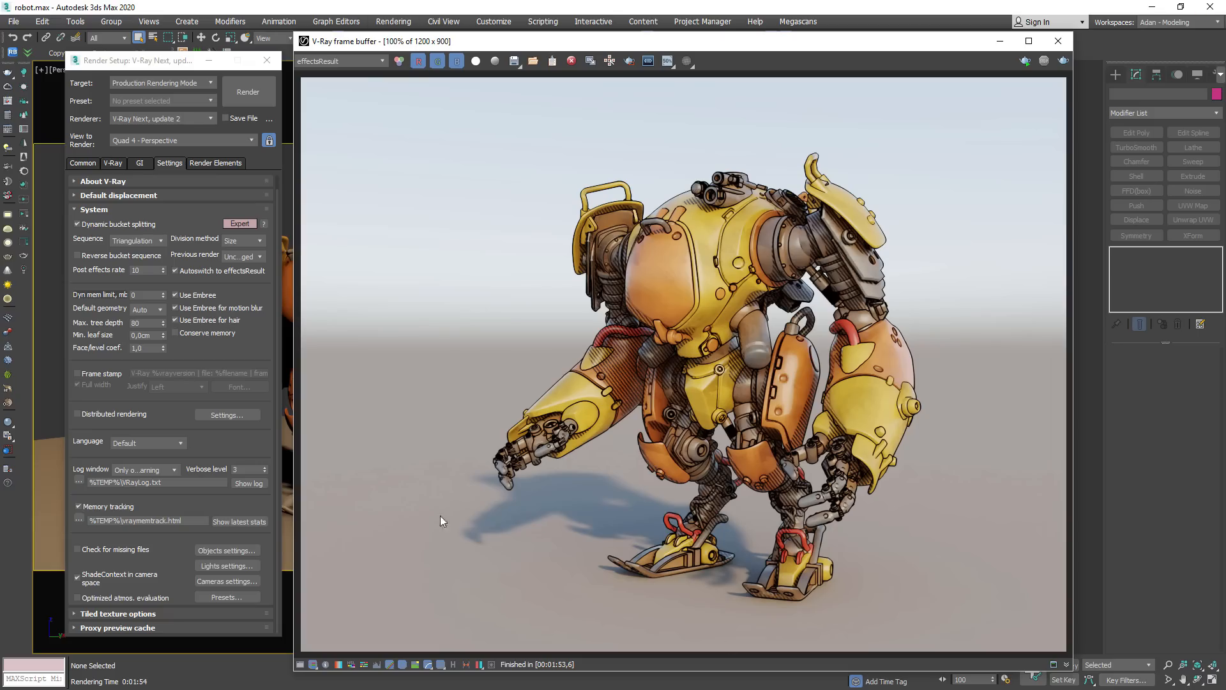
left_click(267, 60)
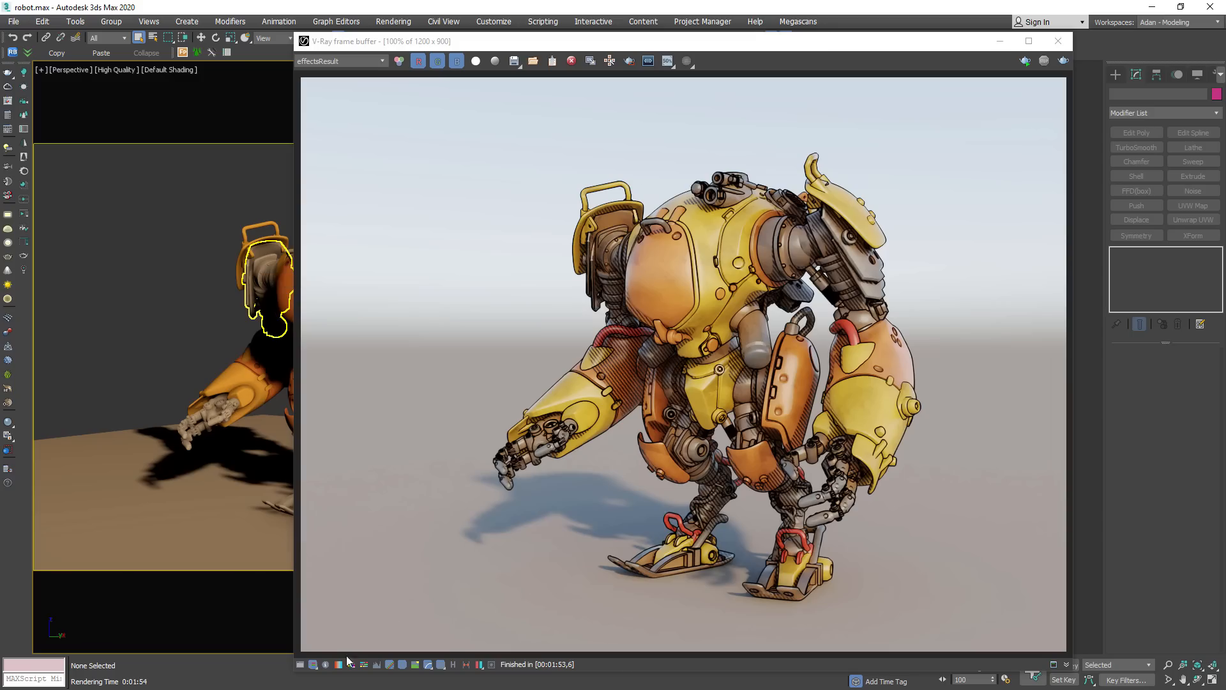
left_click(300, 664)
left_click_drag(1008, 48, 773, 43)
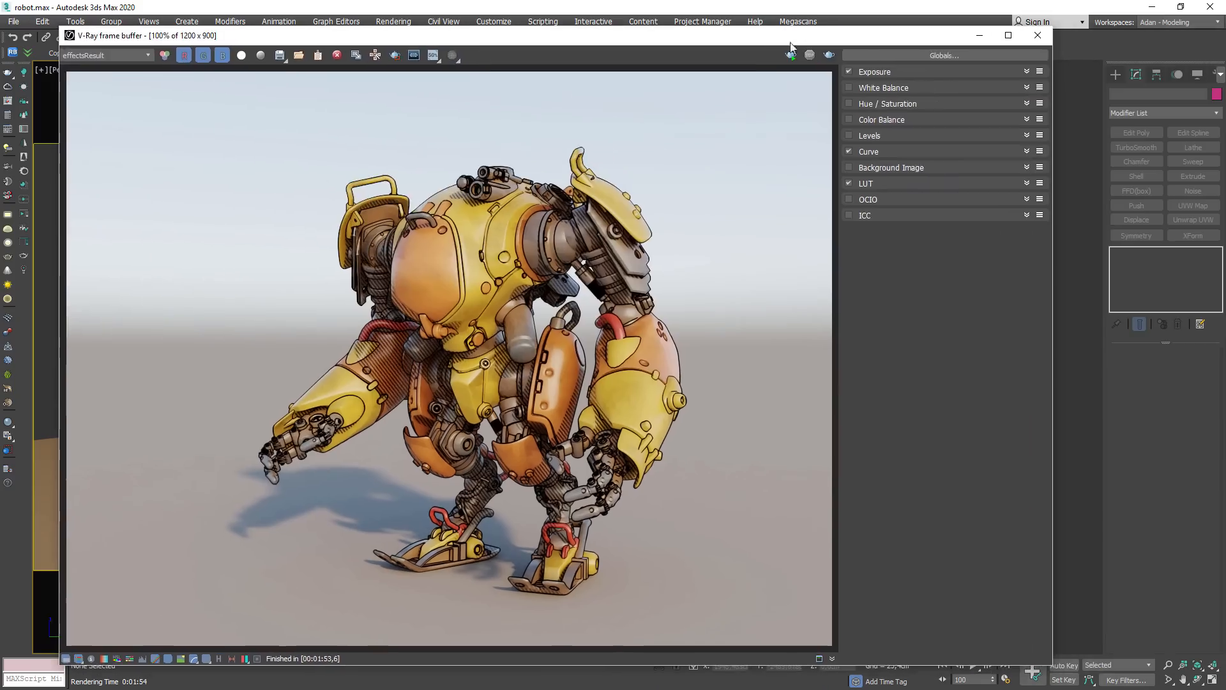